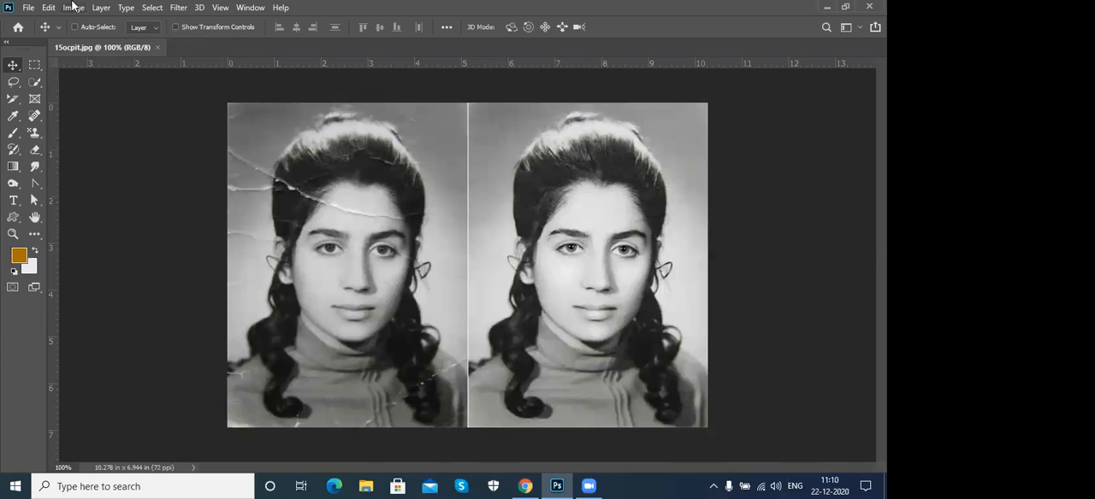
- Duplicate the 15ocpit.jpg image as "15ocpit copy" and close the original document
click(74, 8)
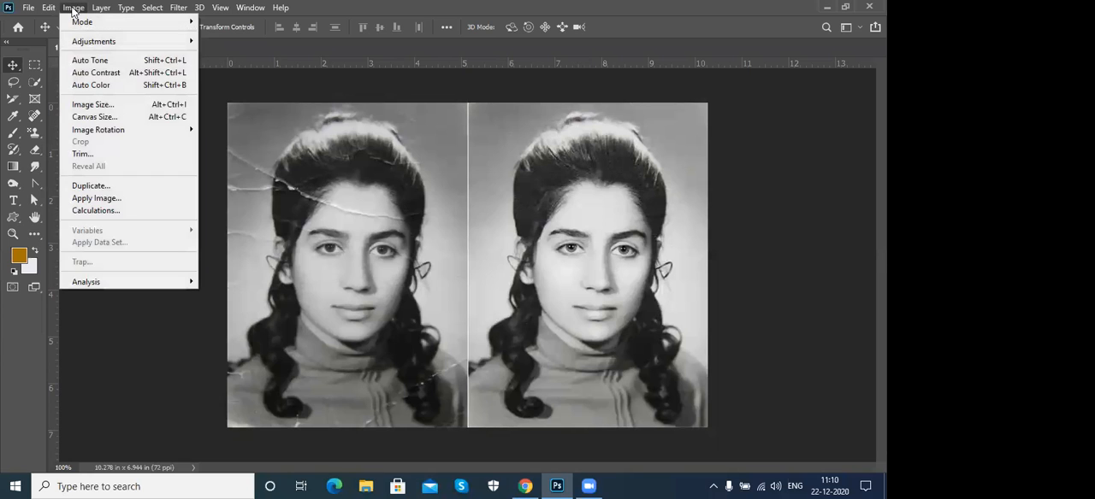
click(111, 187)
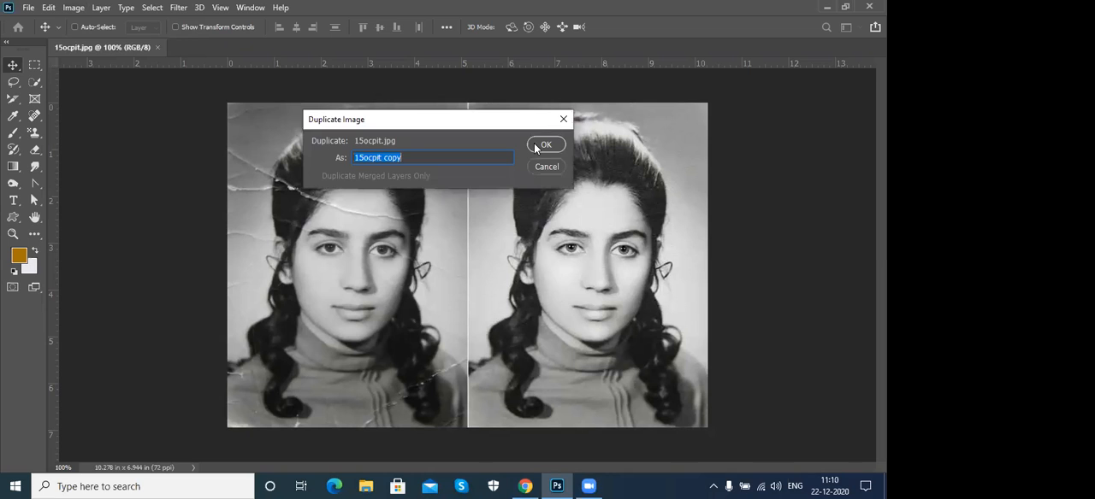
click(537, 145)
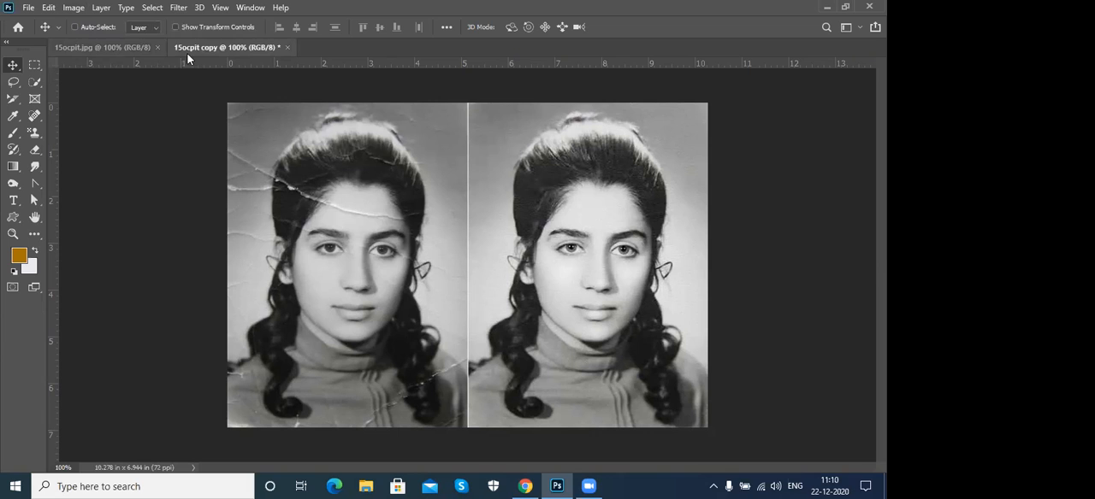
click(156, 47)
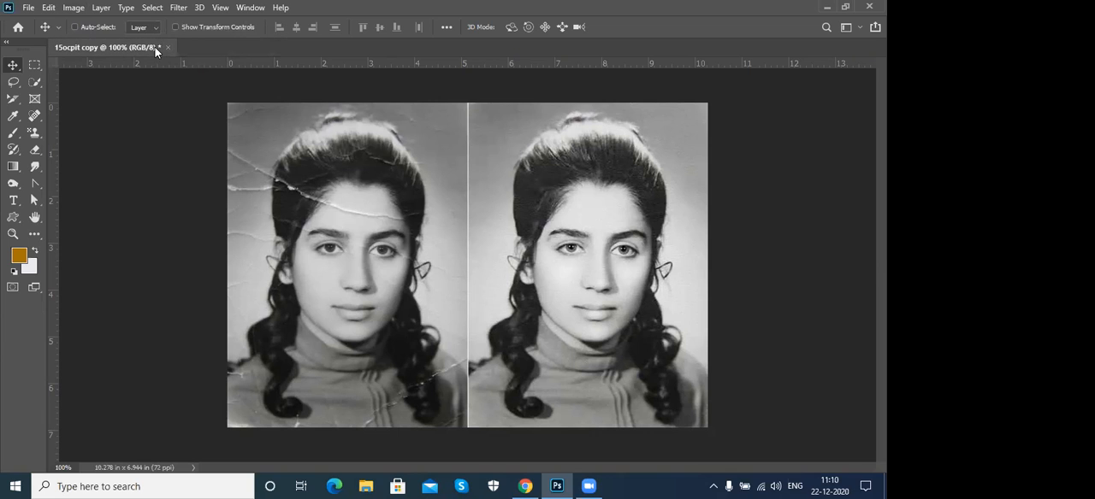
- Crop the copy down to the clean, undamaged portrait in the right half of the image
right_click(5, 99)
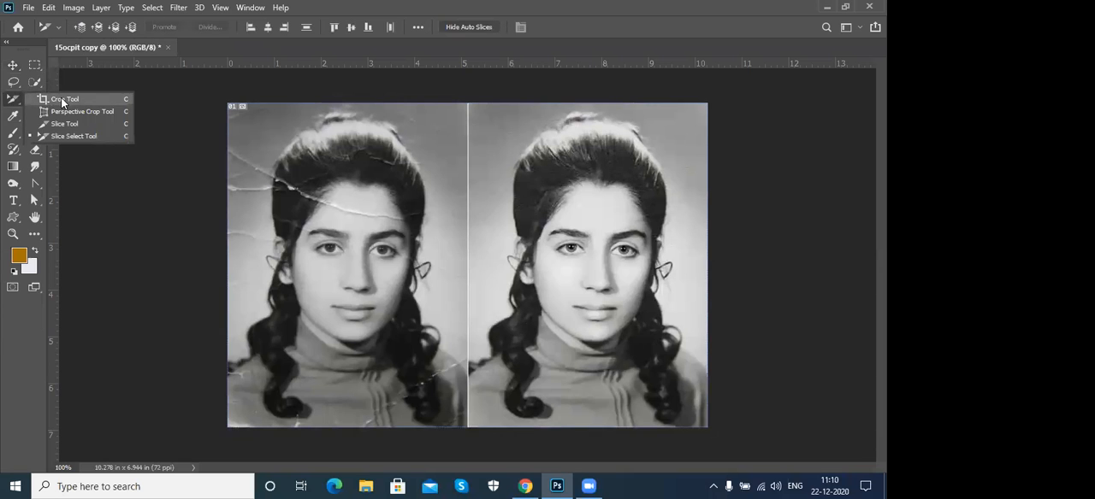
click(59, 99)
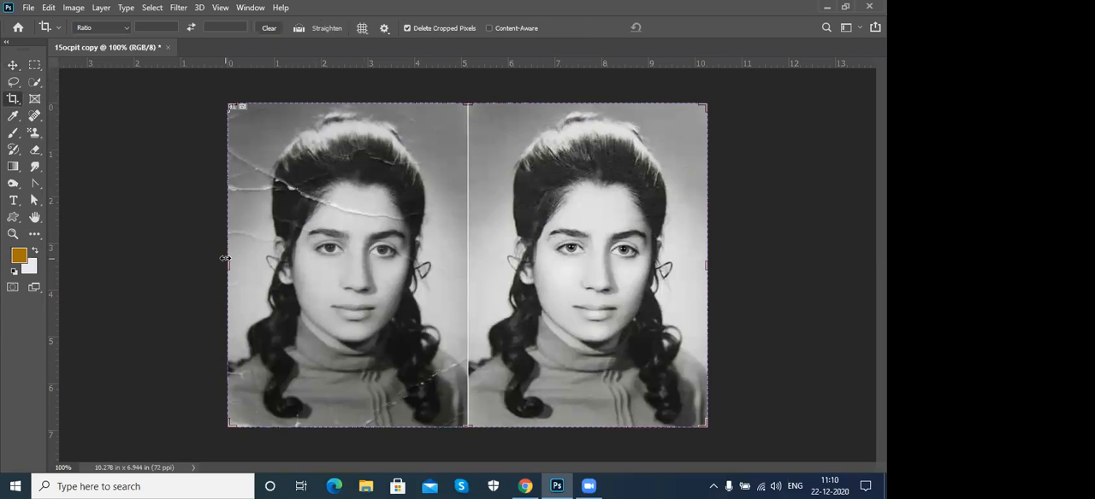
mouse_move(338, 262)
mouse_down()
mouse_move(363, 259)
mouse_move(347, 263)
mouse_up()
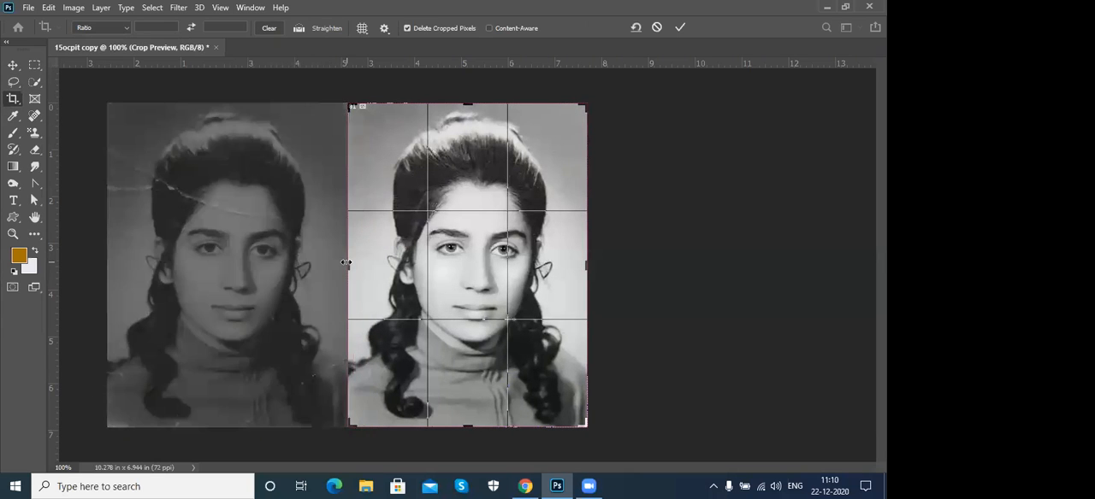
click(680, 28)
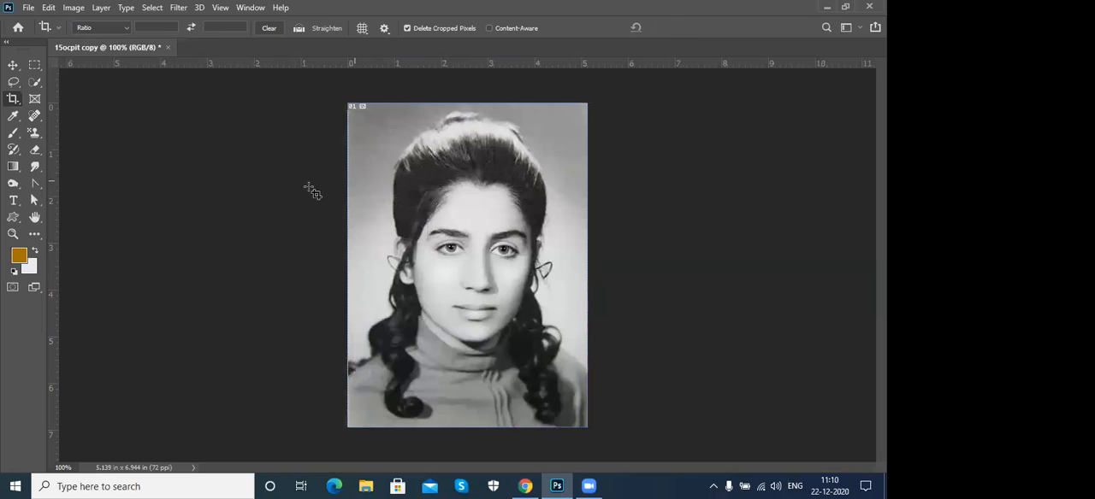
click(13, 65)
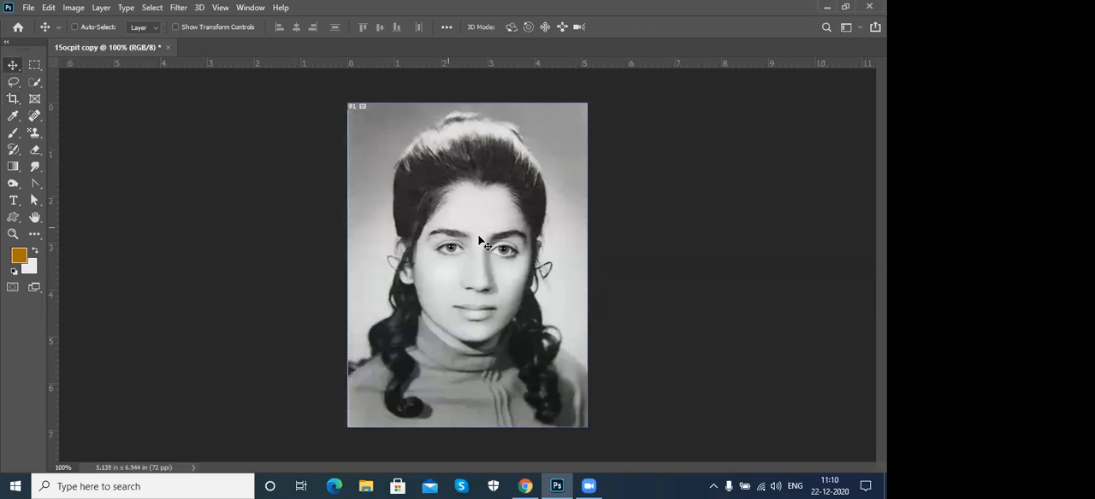
- Start a Pen tool path at the left temple and trace the hairline across the forehead to the right temple
scroll(480, 243, up, 1)
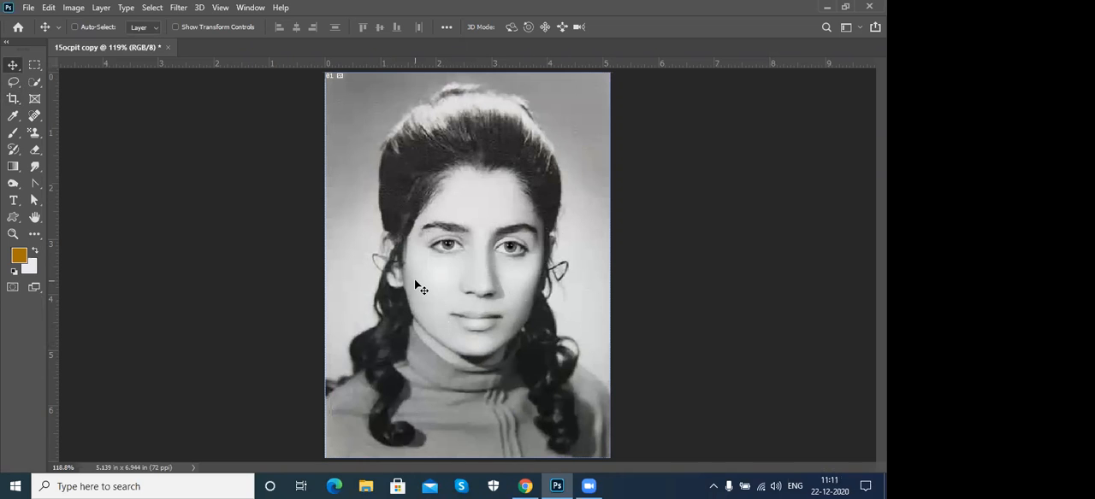
click(37, 183)
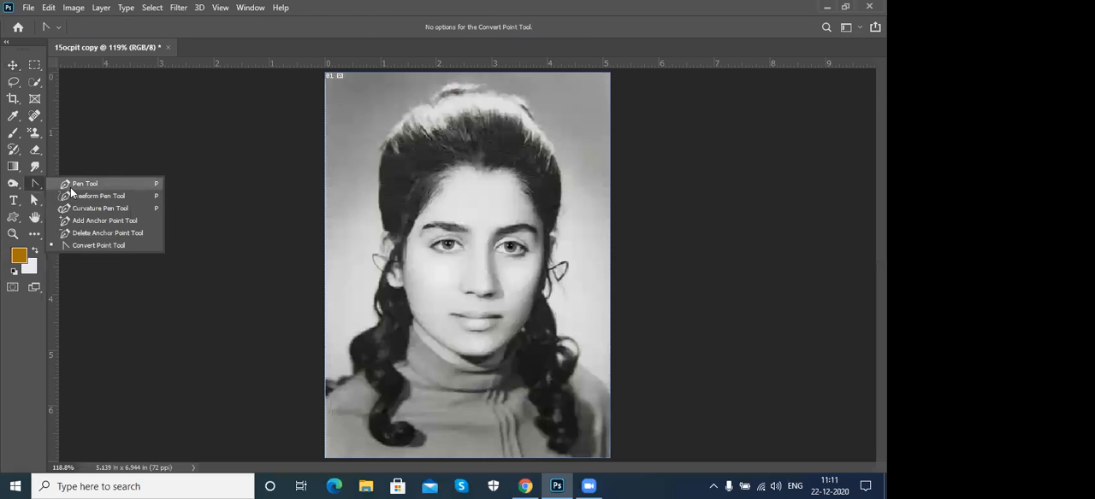
key(p)
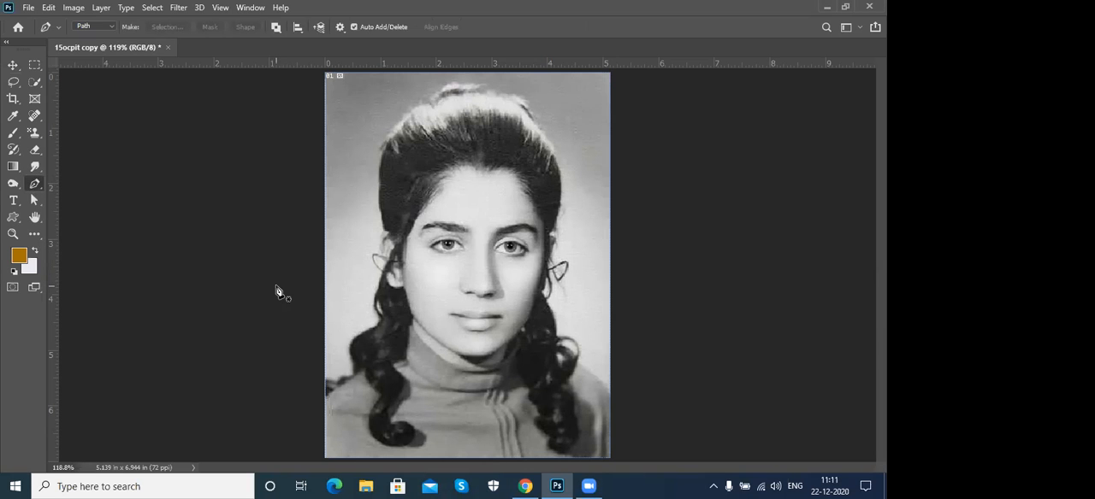
key(ctrl+plus)
key(ctrl+plus)
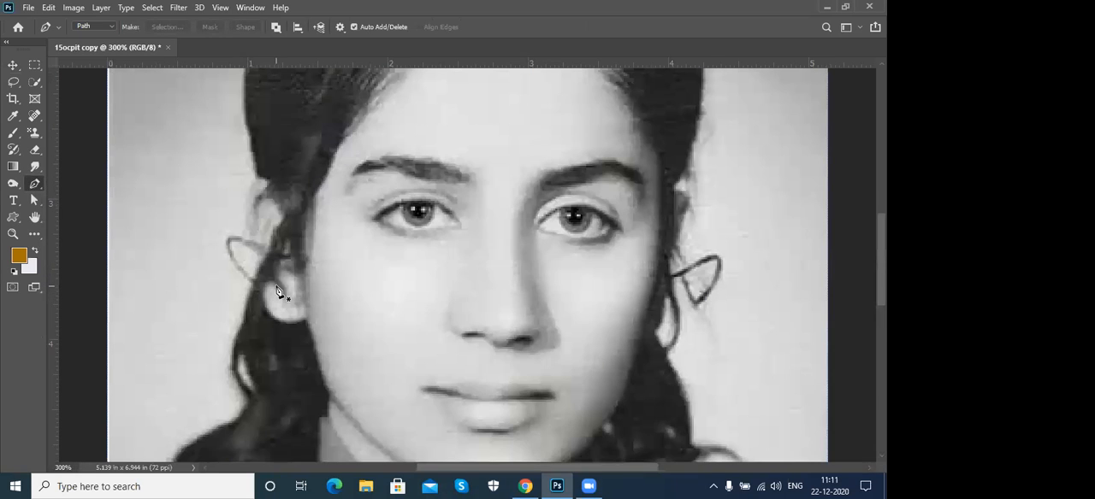
scroll(354, 291, up, 3)
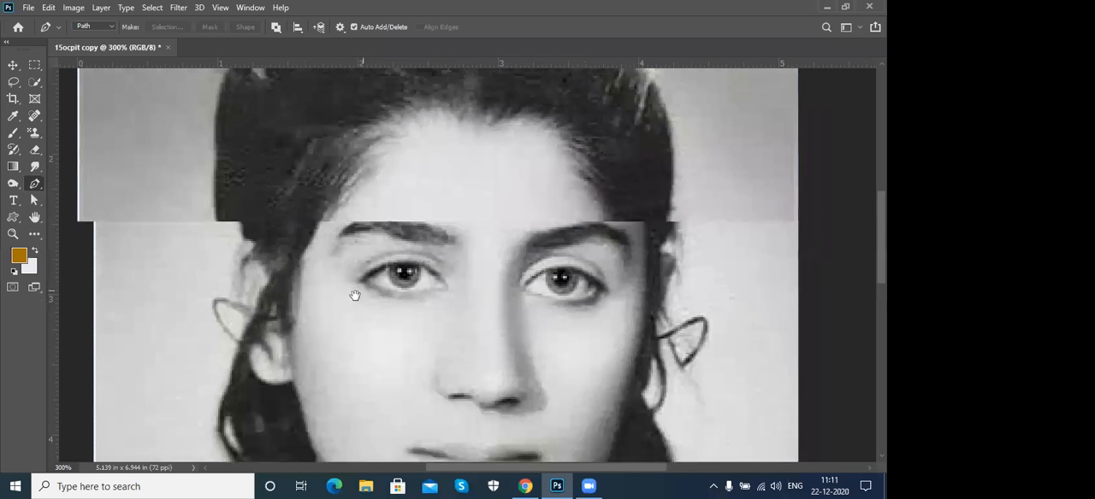
scroll(312, 297, right, 1)
drag(286, 273, 325, 220)
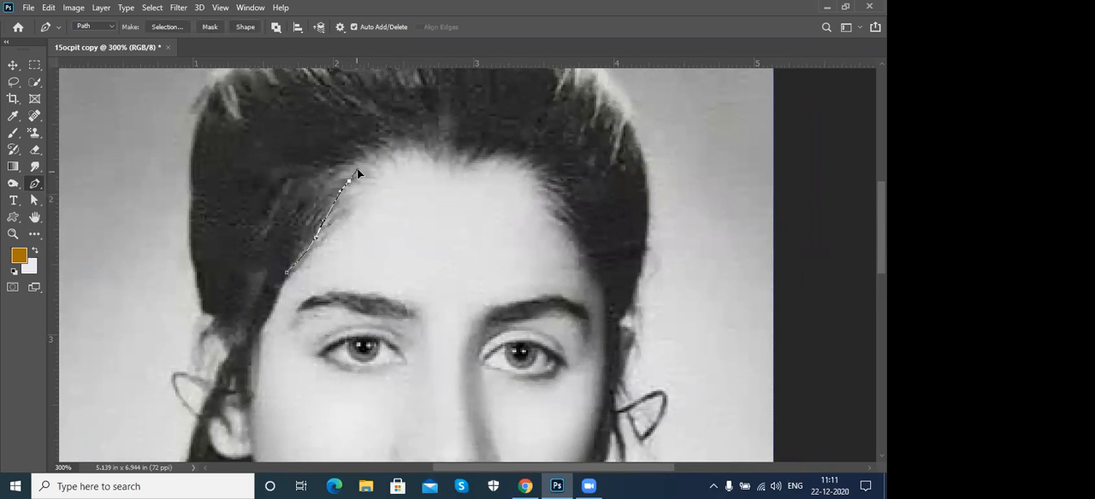
drag(399, 154, 419, 152)
drag(500, 157, 515, 157)
drag(567, 235, 573, 248)
drag(600, 280, 602, 295)
- Continue the path down the right side of the face, around the jaw and neck to the collar below the chin
scroll(603, 297, down, 3)
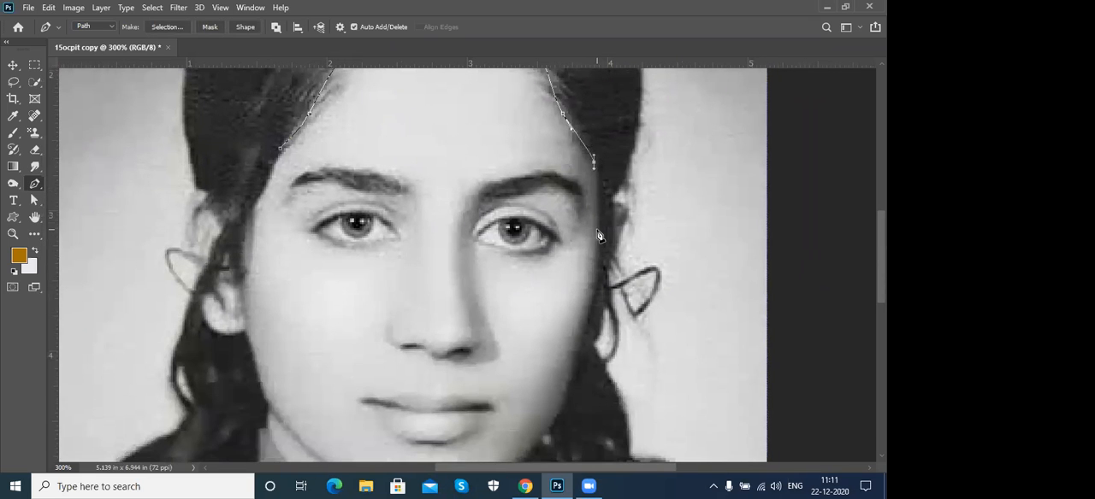
click(600, 232)
click(590, 312)
scroll(583, 333, down, 3)
drag(578, 297, 568, 315)
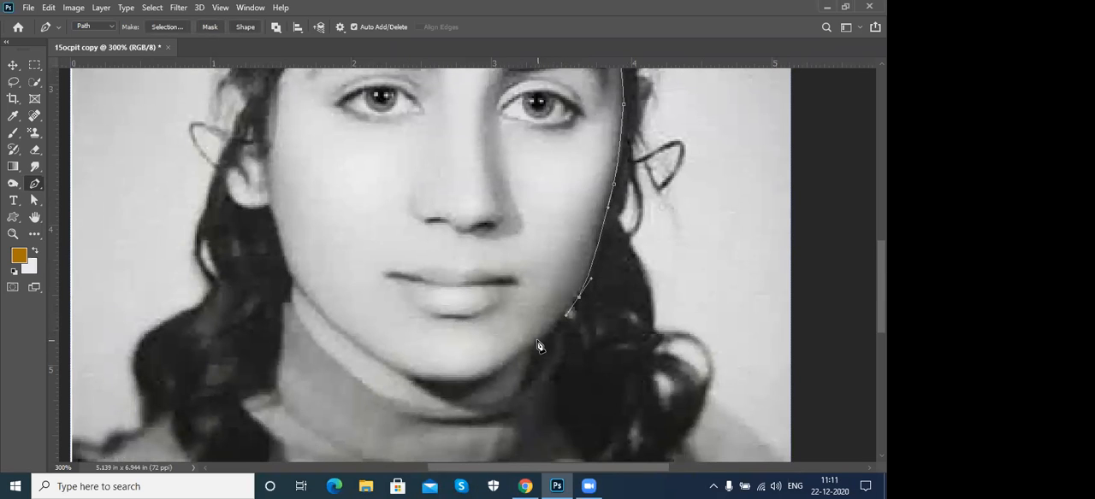
drag(532, 350, 535, 363)
click(528, 384)
drag(481, 395, 466, 313)
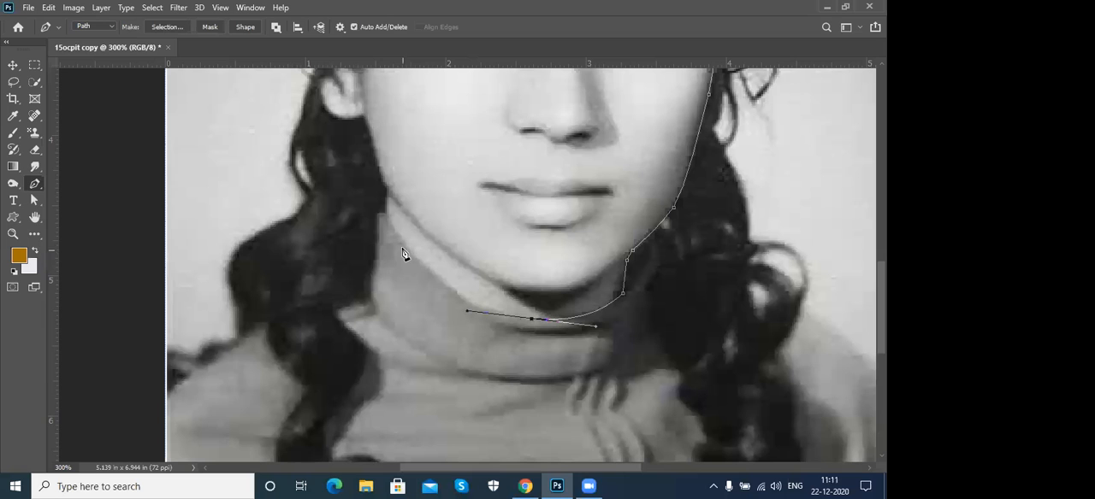
- Trace the path up the left neck and cheek, around the left earlobe, and close it at the starting temple
drag(403, 245, 386, 205)
drag(419, 167, 396, 252)
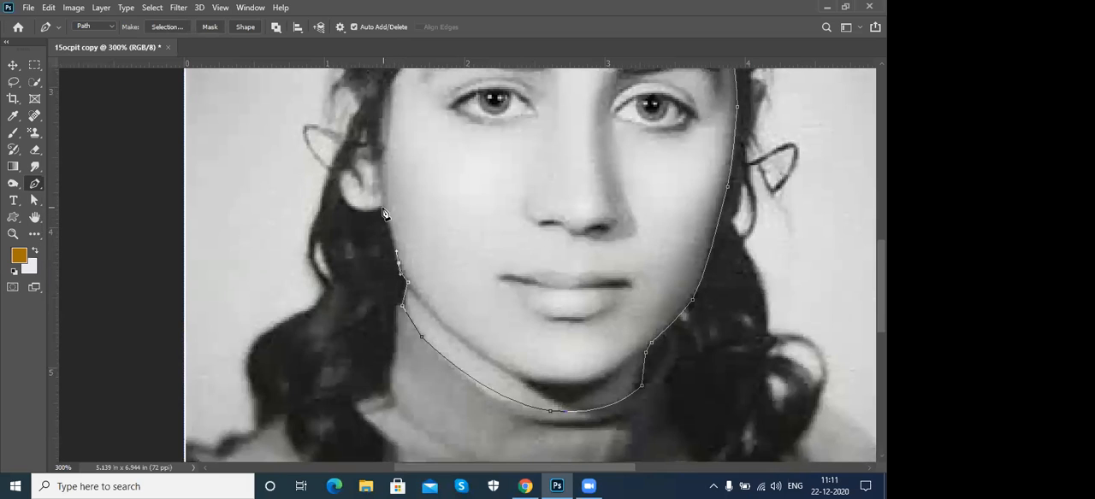
drag(383, 207, 386, 218)
scroll(430, 285, up, 3)
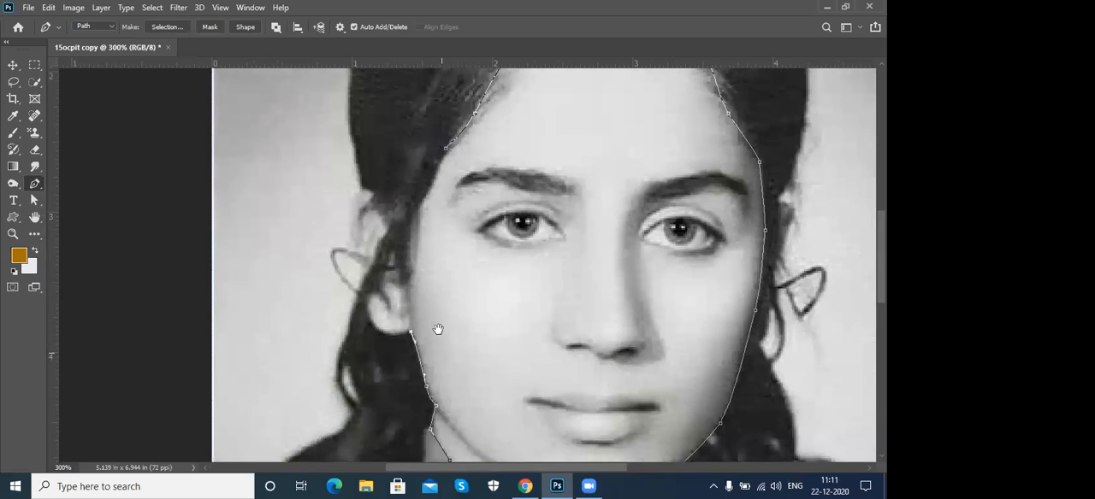
drag(366, 308, 359, 272)
alt+click(366, 308)
drag(392, 259, 420, 208)
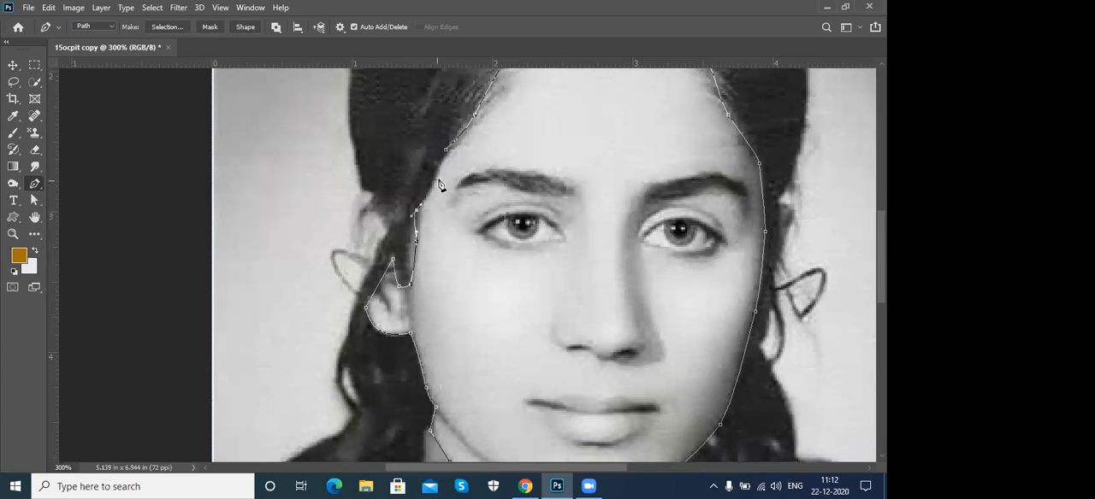
drag(437, 175, 450, 147)
- Review the Pen tool's Path mode and its Exclude Overlapping Shapes path operation
click(94, 27)
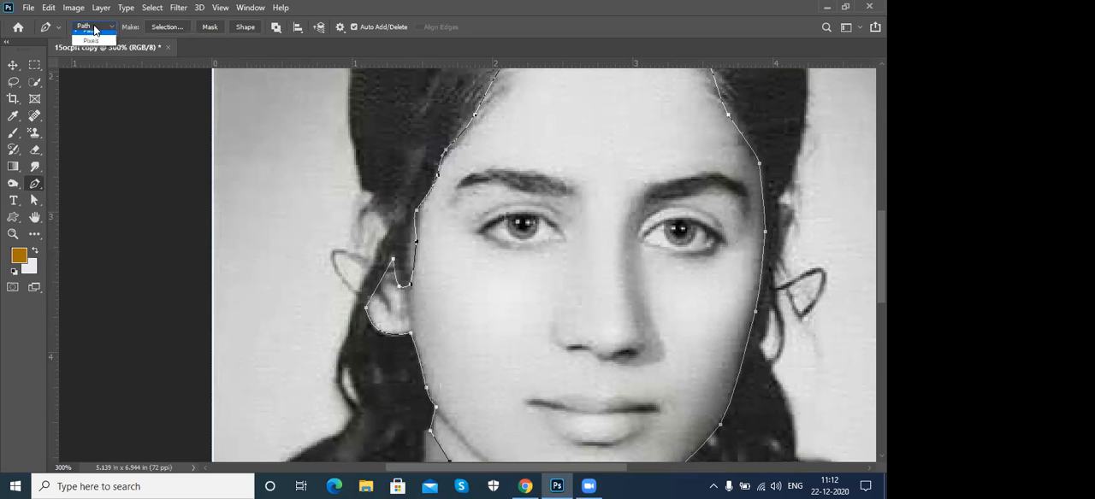
click(103, 57)
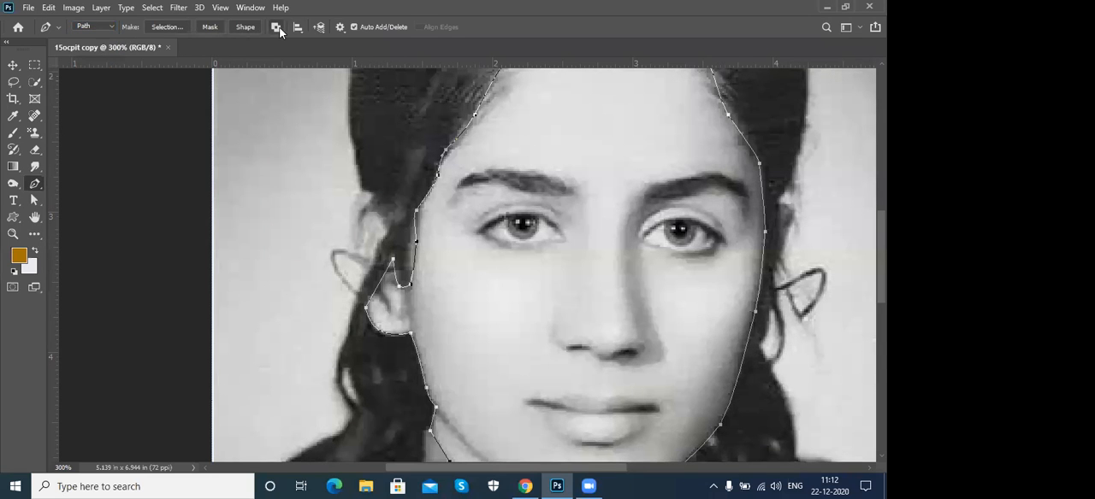
click(275, 28)
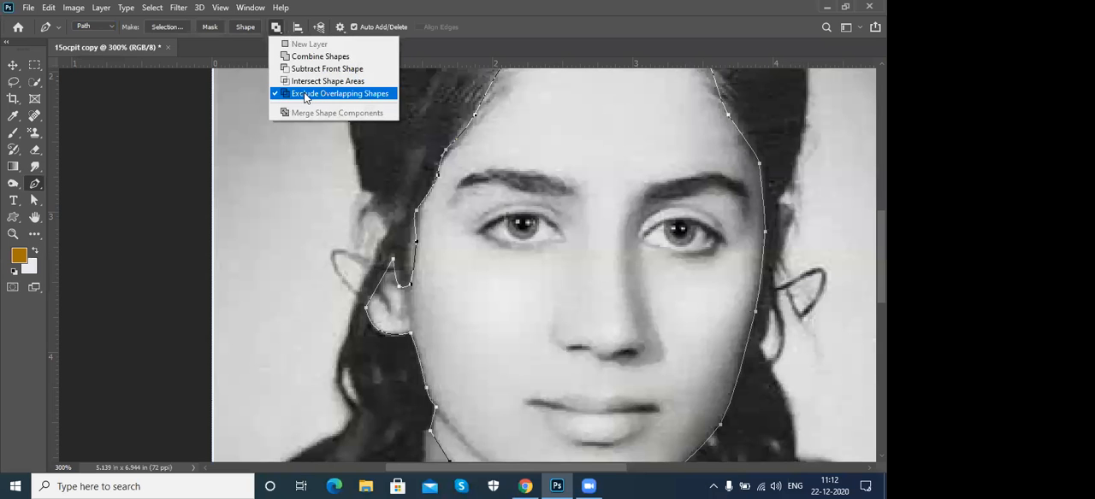
click(643, 34)
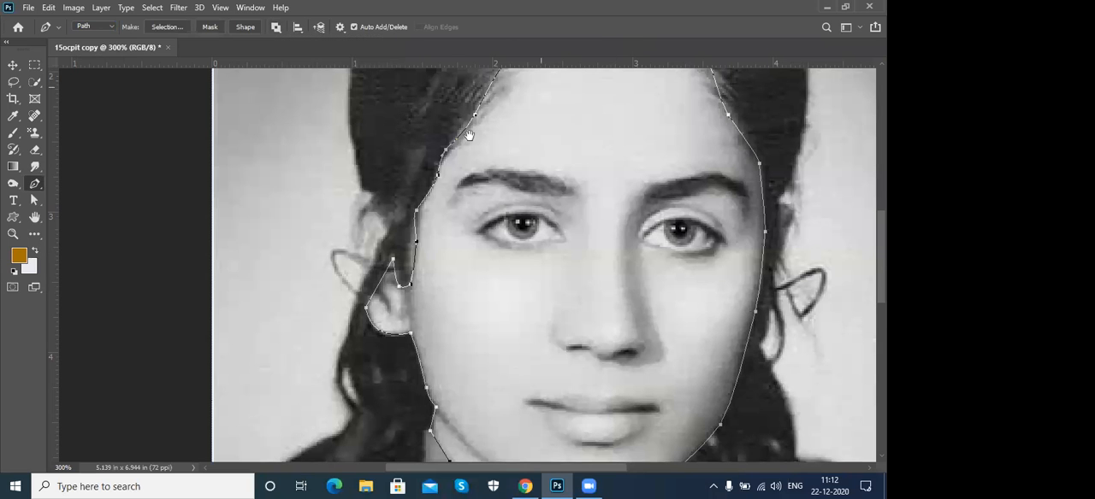
- Trace a separate closed path around the upper part of the left ear that shows between the hair strands
drag(468, 135, 486, 157)
click(389, 216)
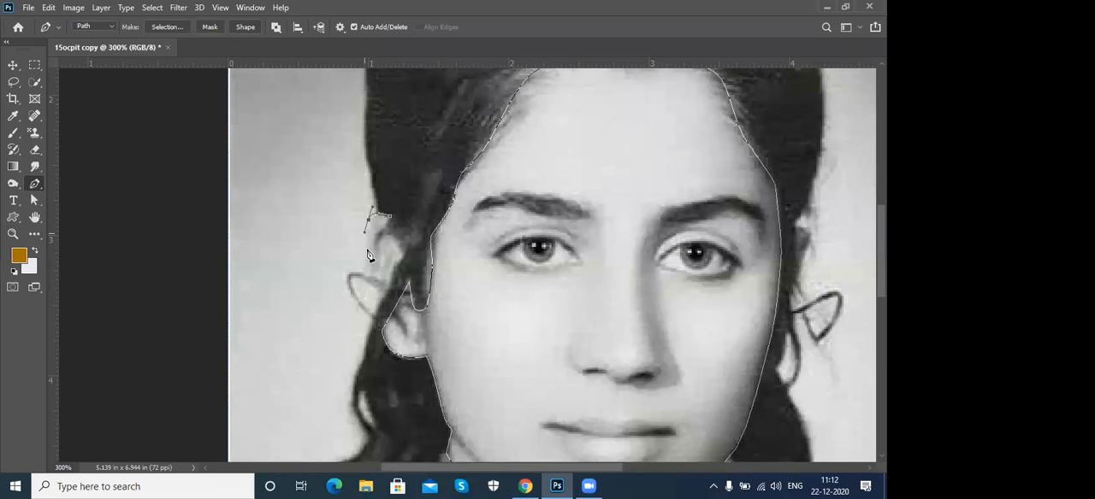
click(366, 260)
click(378, 301)
drag(399, 242, 390, 229)
drag(538, 198, 372, 117)
mouse_move(453, 272)
mouse_down()
mouse_move(416, 317)
mouse_move(469, 191)
mouse_move(458, 257)
mouse_up()
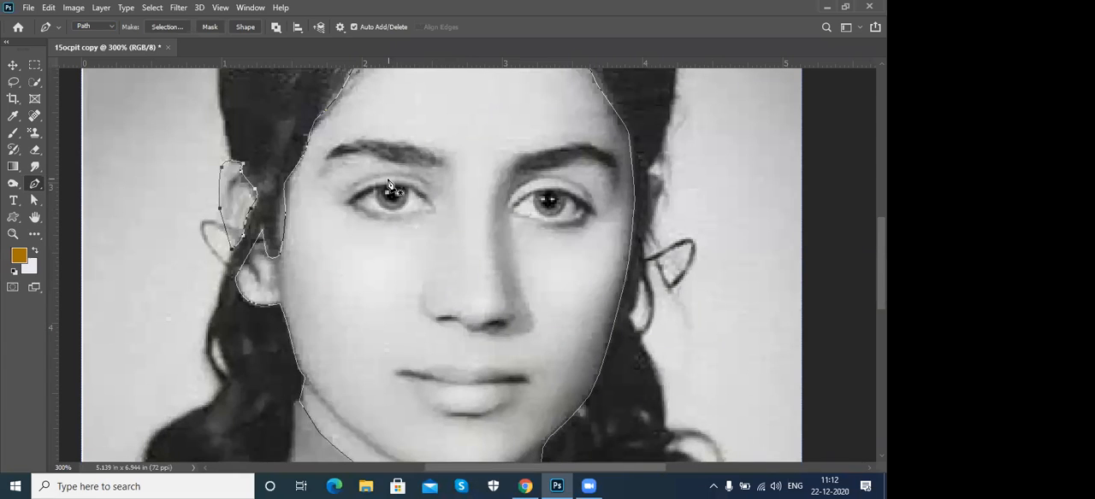
click(768, 6)
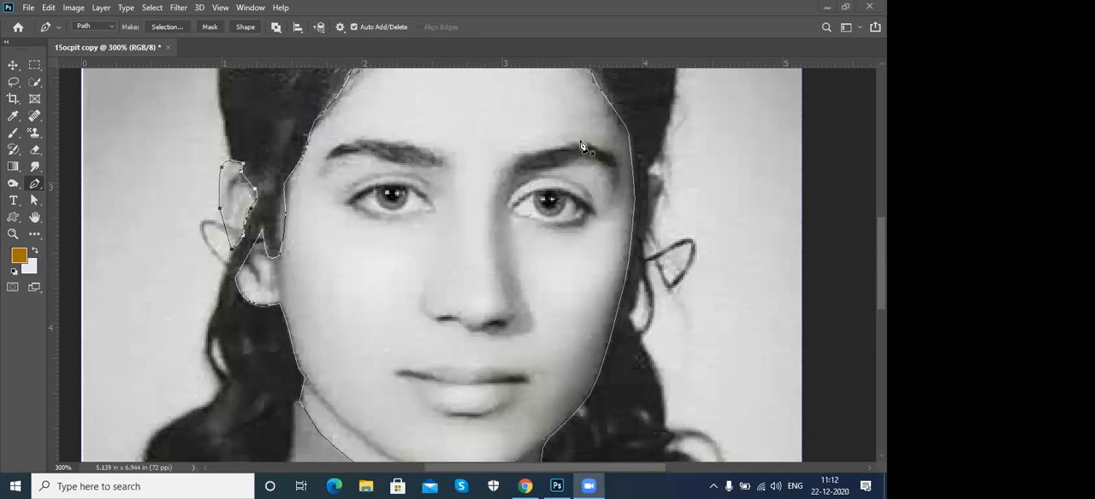
- Trace a closed path around the left eyebrow inside the face outline
click(325, 164)
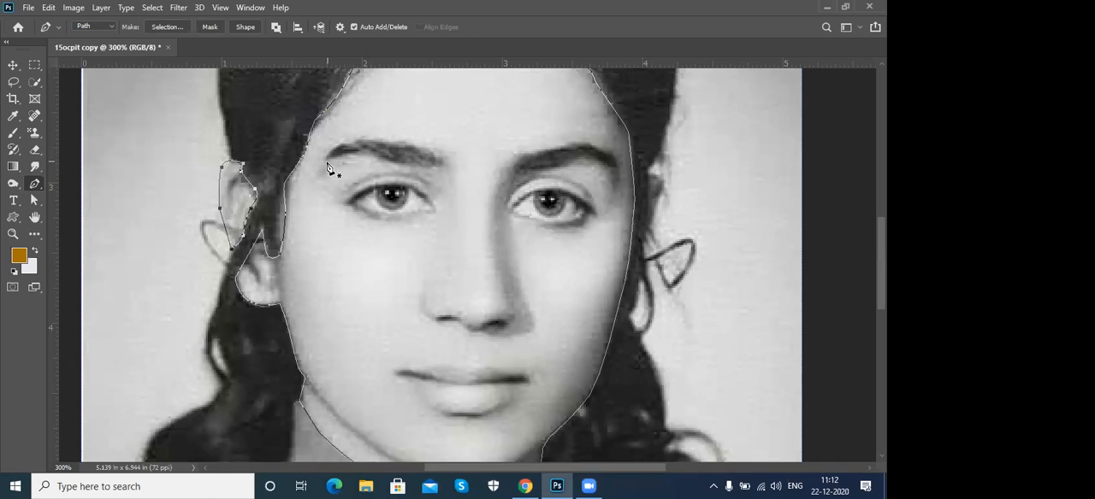
click(326, 160)
drag(379, 158, 445, 156)
click(423, 148)
click(379, 140)
drag(328, 160, 325, 169)
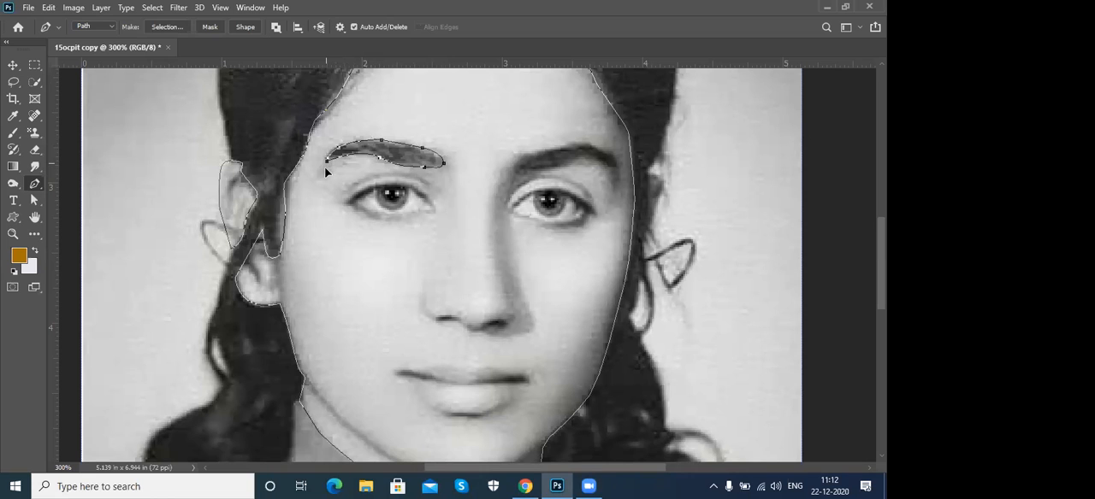
- Trace a closed path around the right eyebrow inside the face outline
drag(506, 187, 445, 202)
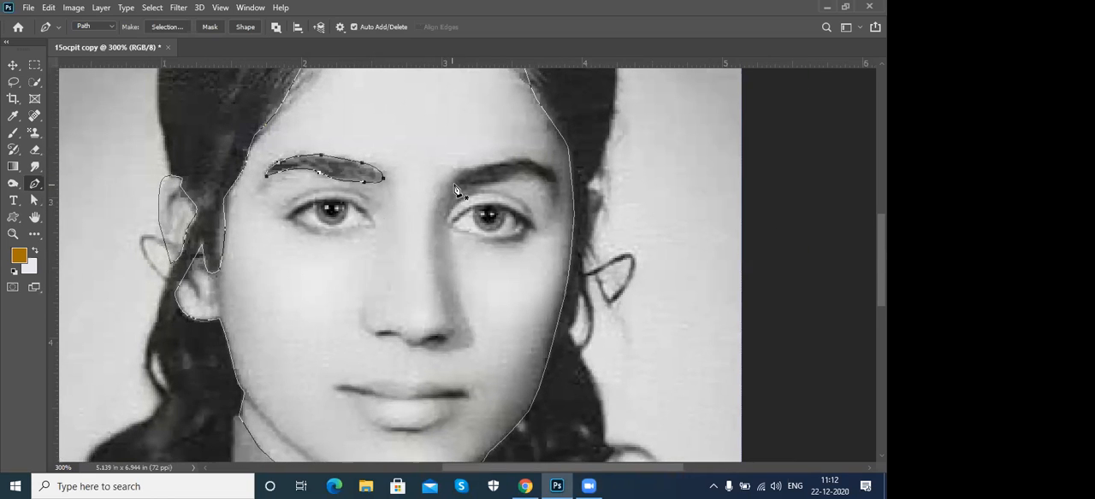
click(449, 192)
drag(461, 168, 470, 187)
alt+click(557, 182)
click(449, 193)
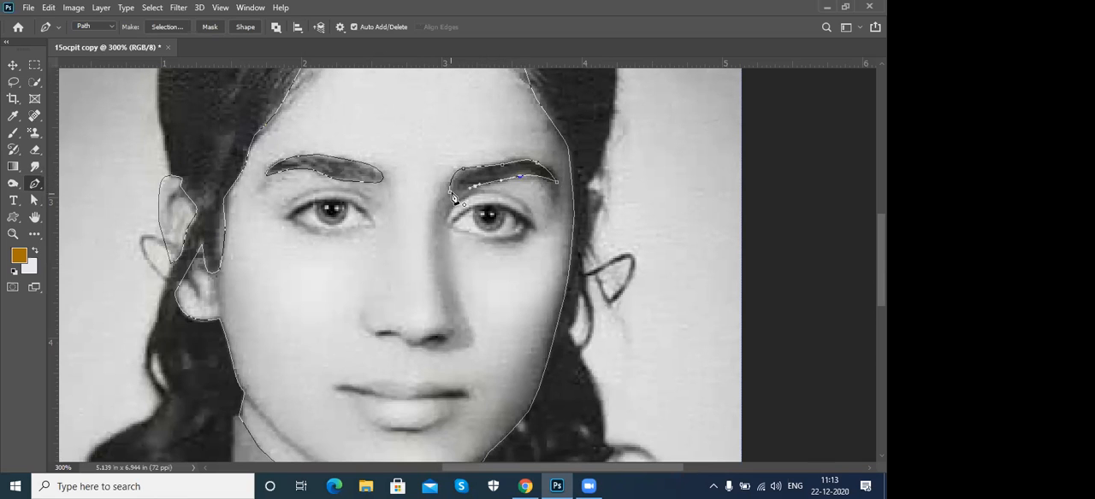
- Trace a closed path around the left eye, following the upper and lower lids
drag(308, 220, 332, 216)
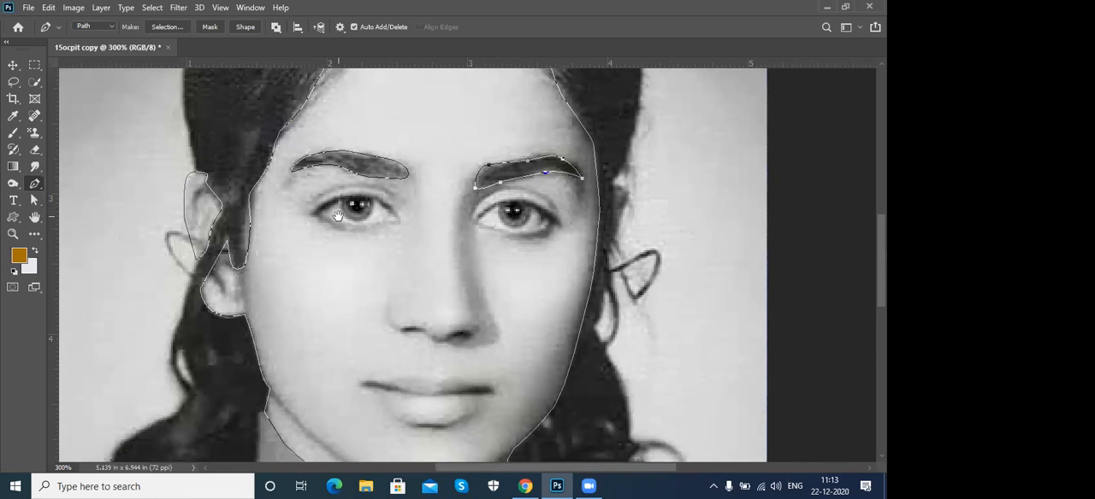
key(ctrl+plus)
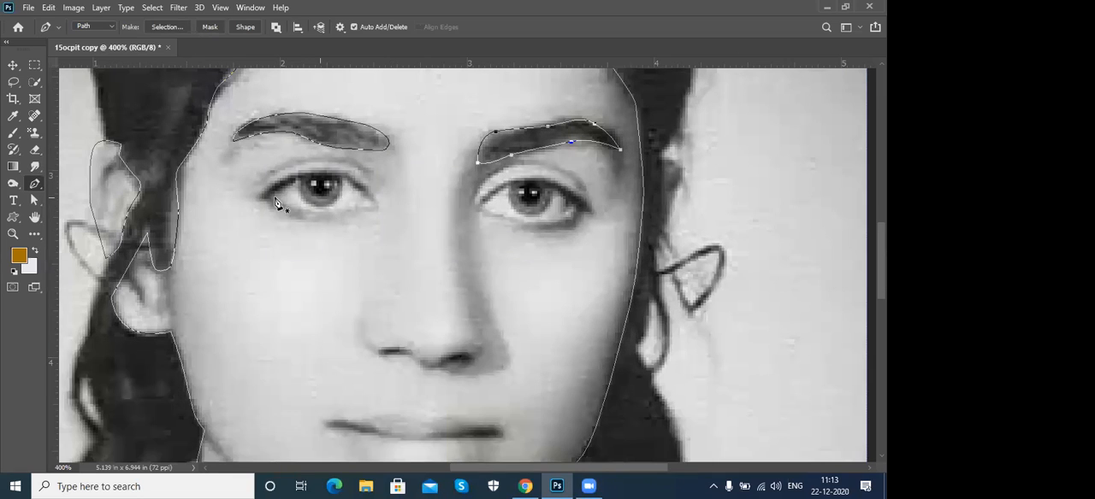
click(264, 197)
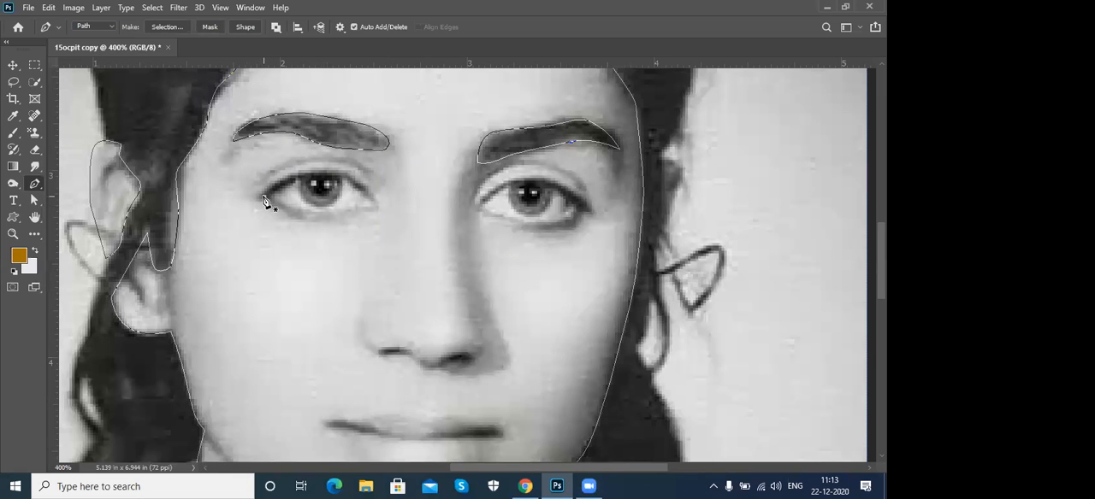
click(314, 178)
drag(318, 179, 291, 209)
drag(264, 197, 255, 193)
drag(413, 250, 384, 266)
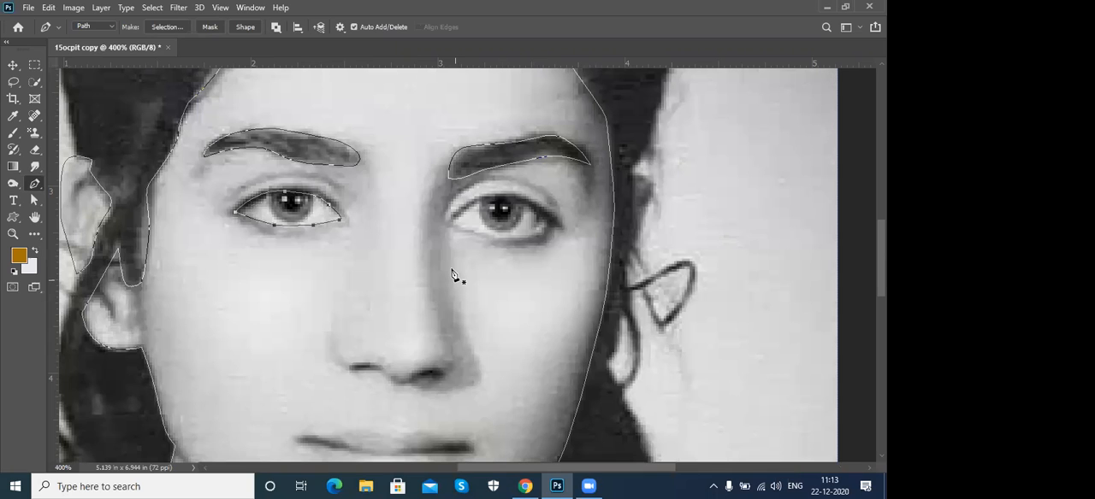
- Trace a closed path around the right eye, following the upper and lower lids
click(451, 223)
drag(487, 199, 466, 228)
click(453, 224)
- Trace a closed path around the lips, following the upper lip contour and the lower lip edge between the mouth corners
drag(411, 287, 442, 166)
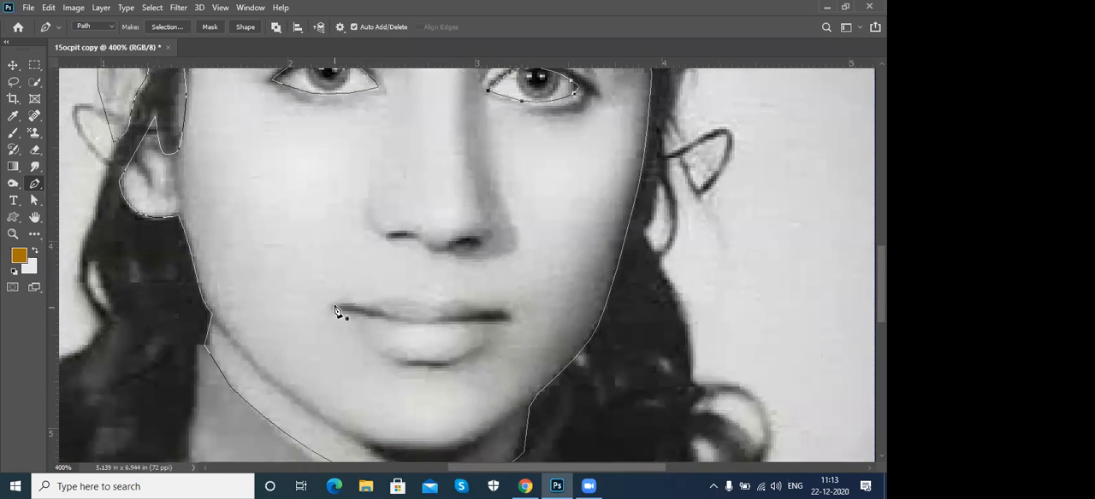
click(334, 306)
drag(373, 297, 445, 302)
key(ctrl+z)
drag(444, 300, 519, 322)
key(ctrl+z)
alt+click(508, 318)
drag(465, 358, 350, 325)
click(333, 307)
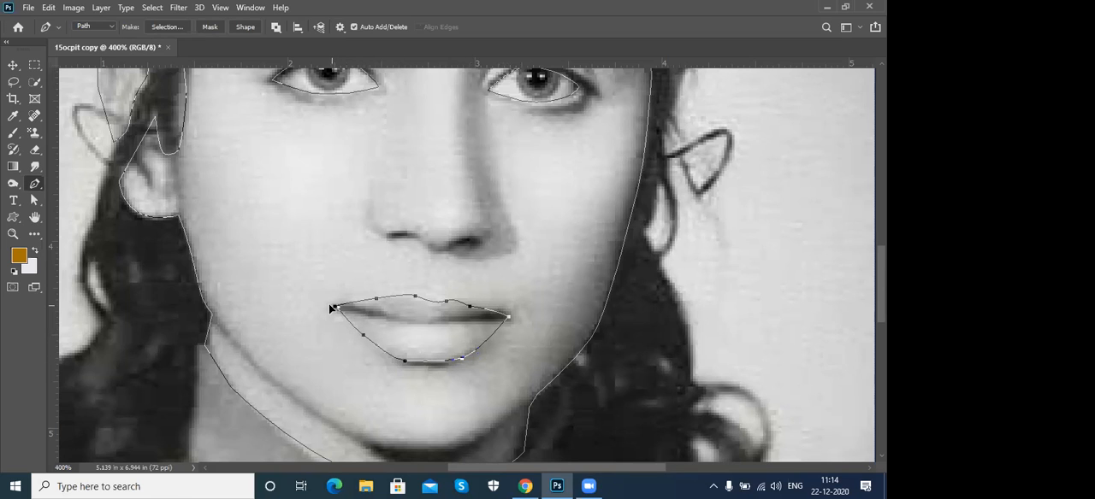
drag(338, 312, 330, 295)
- Convert the finished face, ear, eyebrow, eye and lip paths into a selection with the whole portrait in view
drag(406, 245, 447, 323)
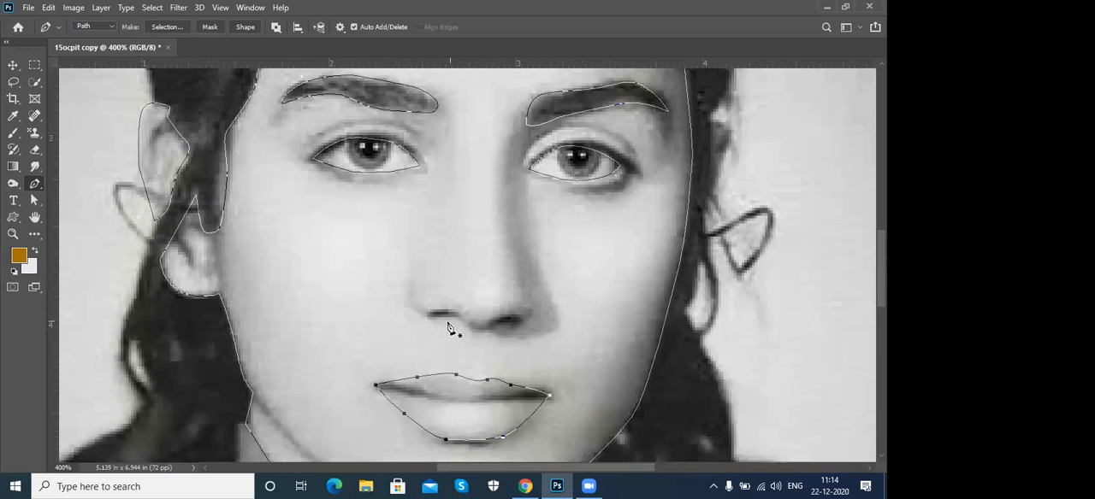
key(ctrl+0)
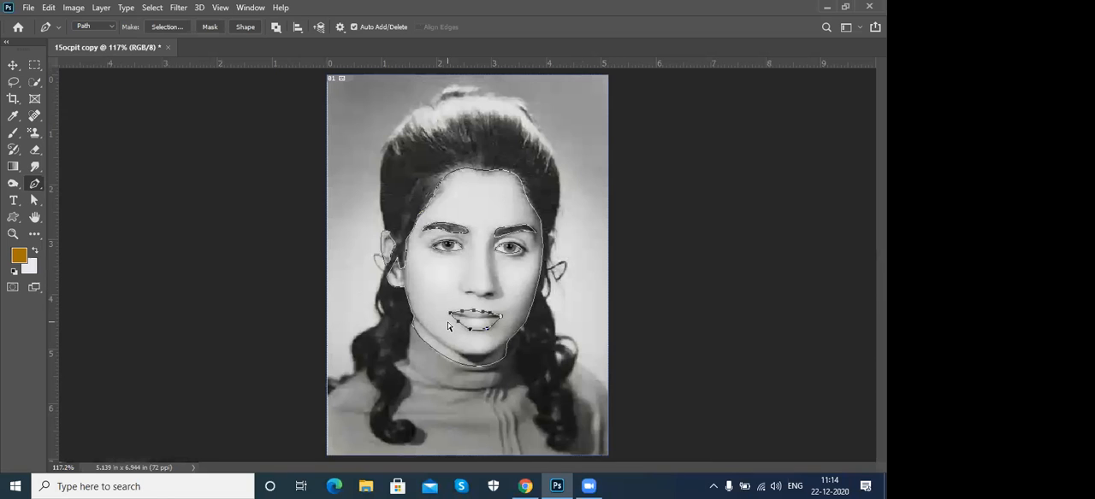
key(ctrl+Return)
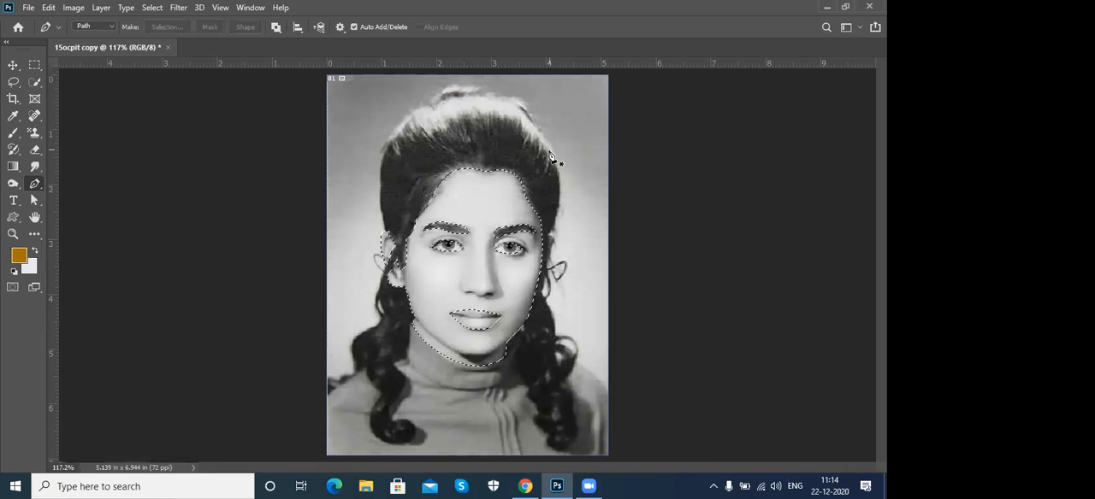
- Refine the skin selection with Select and Mask, using Smooth 7, Feather 2.5 px and a slight Contrast increase
click(150, 8)
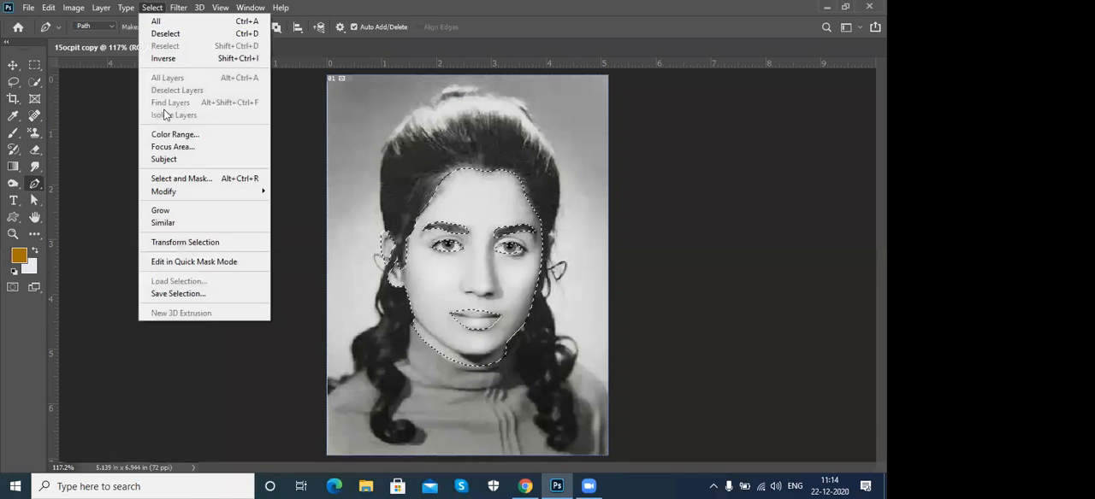
click(176, 180)
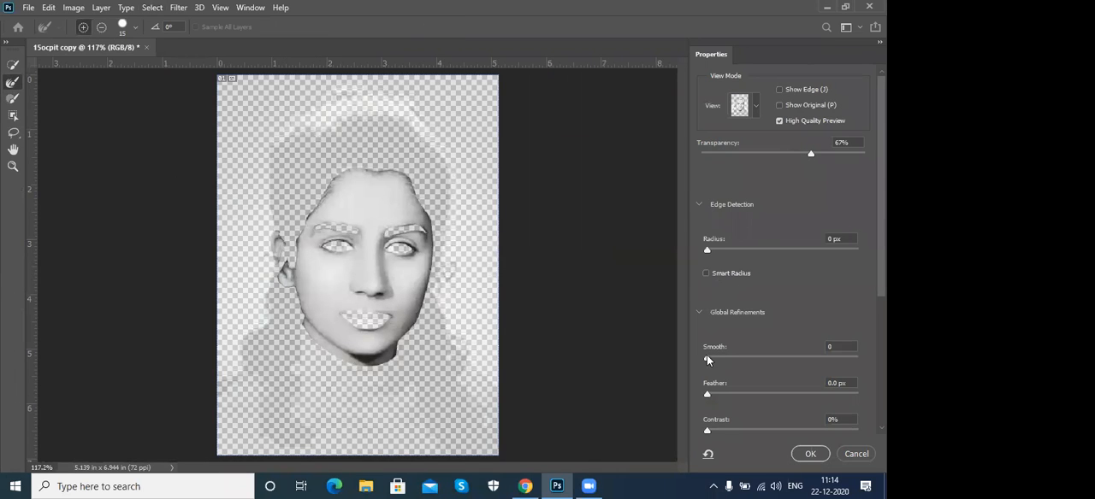
drag(710, 361, 727, 346)
scroll(730, 311, down, 2)
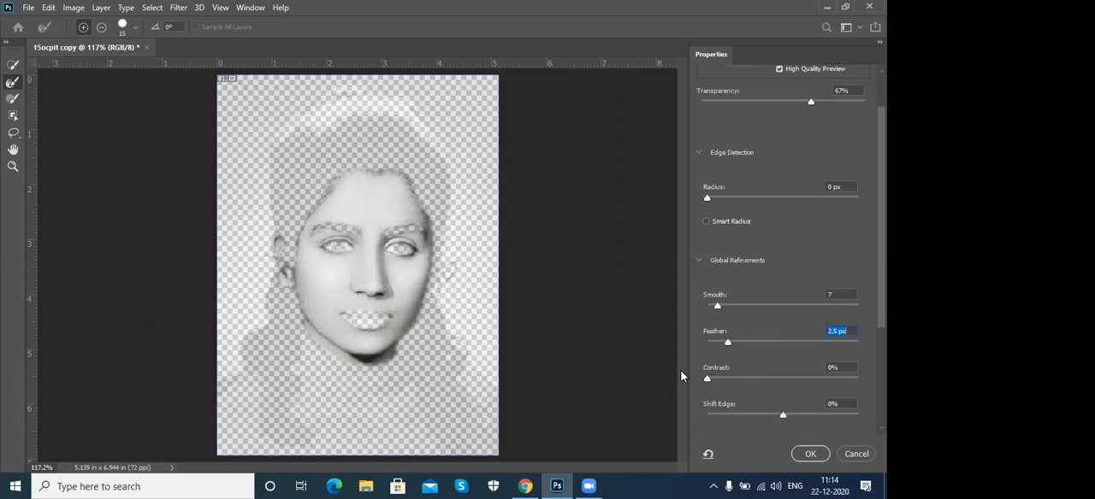
drag(709, 381, 713, 381)
click(810, 454)
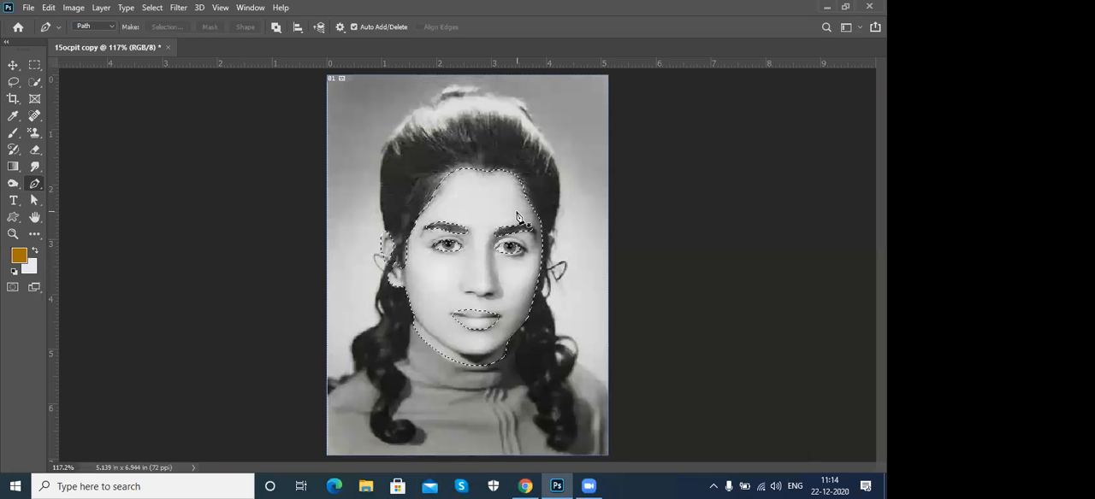
- Apply Levels to the selected skin with RGB input levels of 13, 0.95 and 247
click(73, 8)
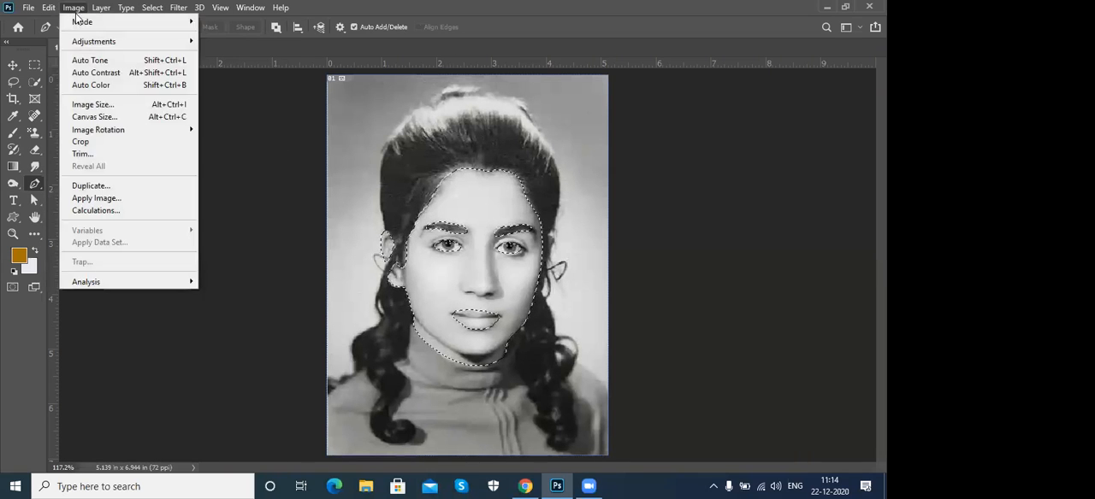
mouse_move(86, 43)
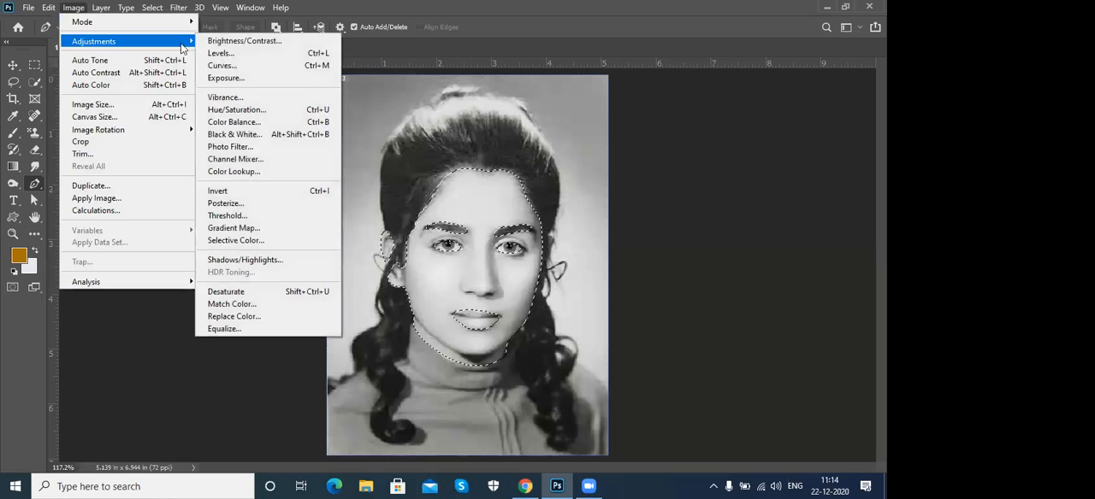
click(297, 57)
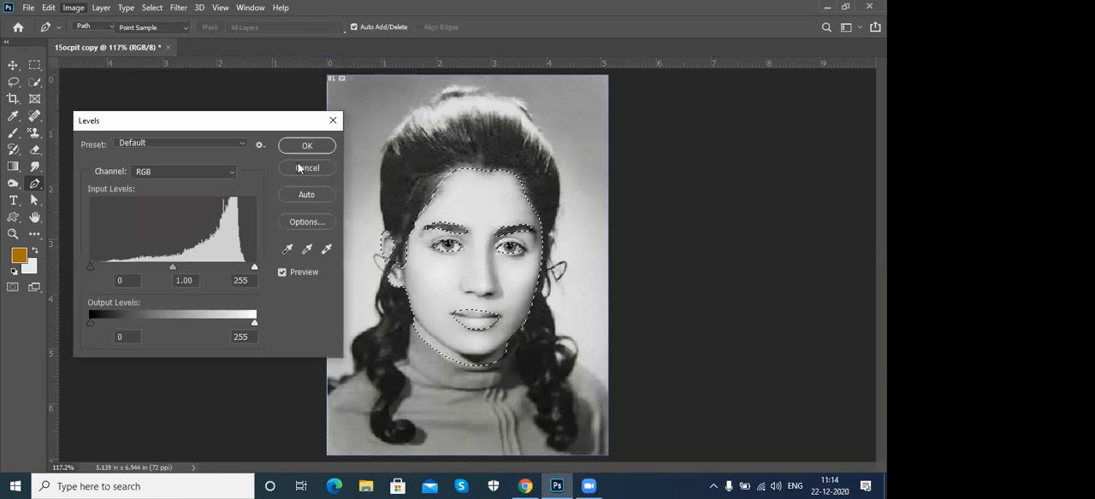
drag(171, 266, 181, 267)
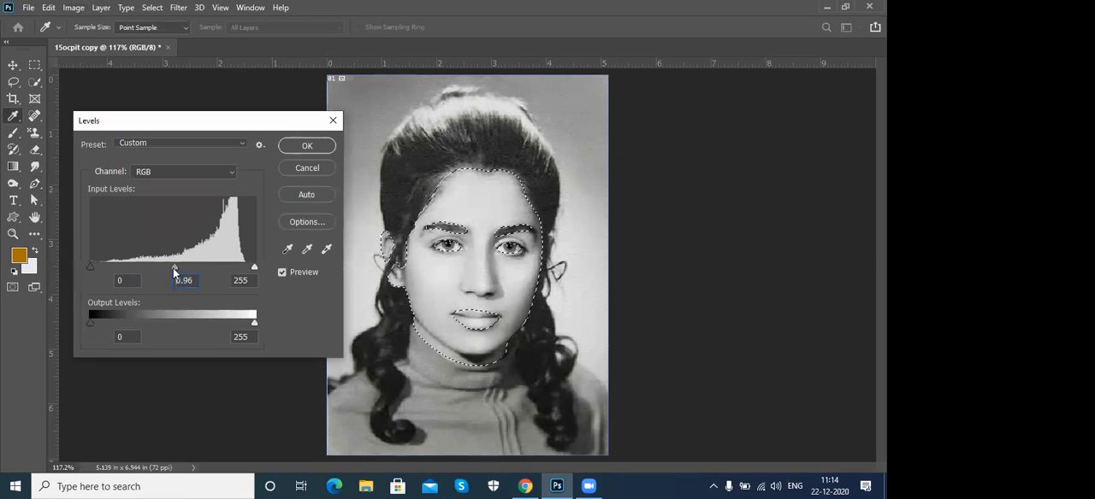
drag(170, 267, 169, 267)
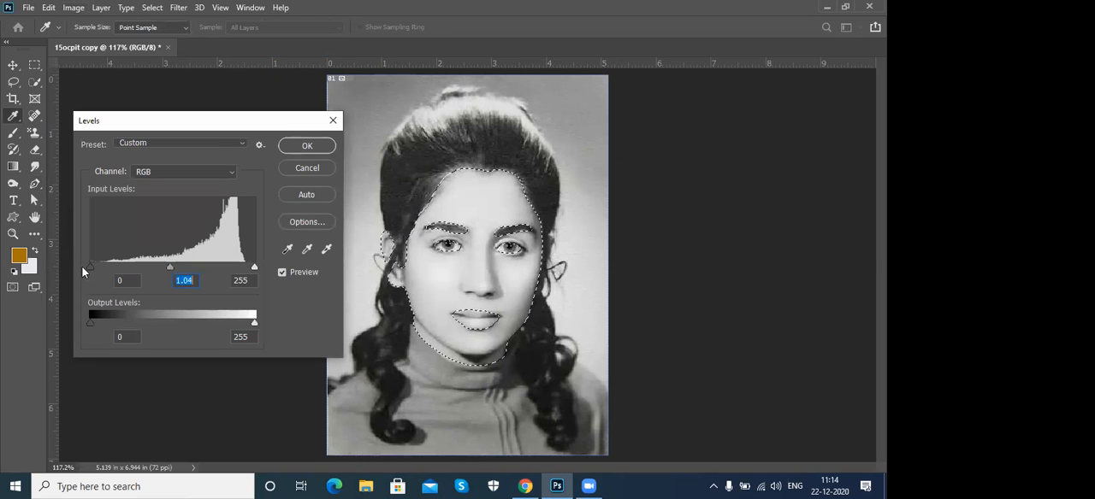
drag(92, 267, 98, 268)
drag(254, 267, 249, 267)
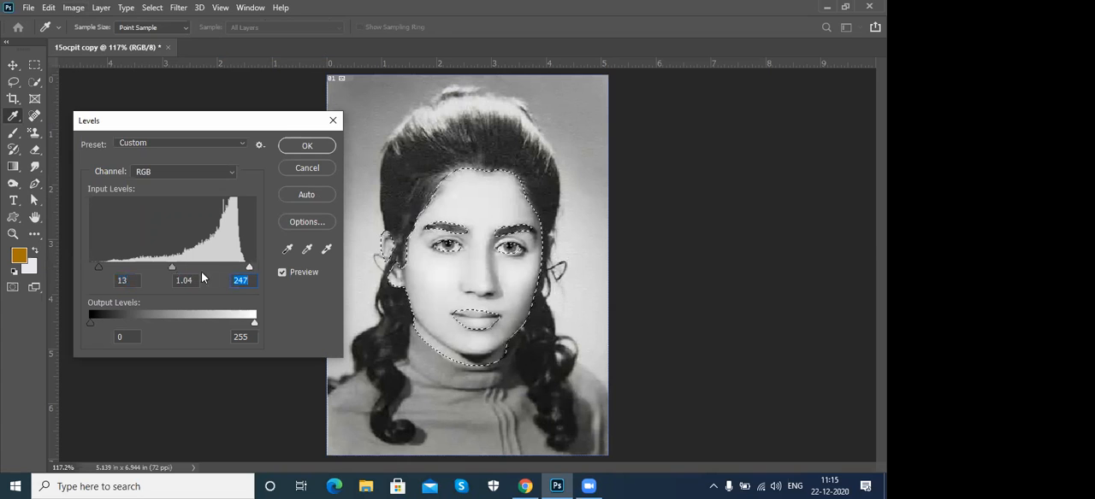
click(177, 270)
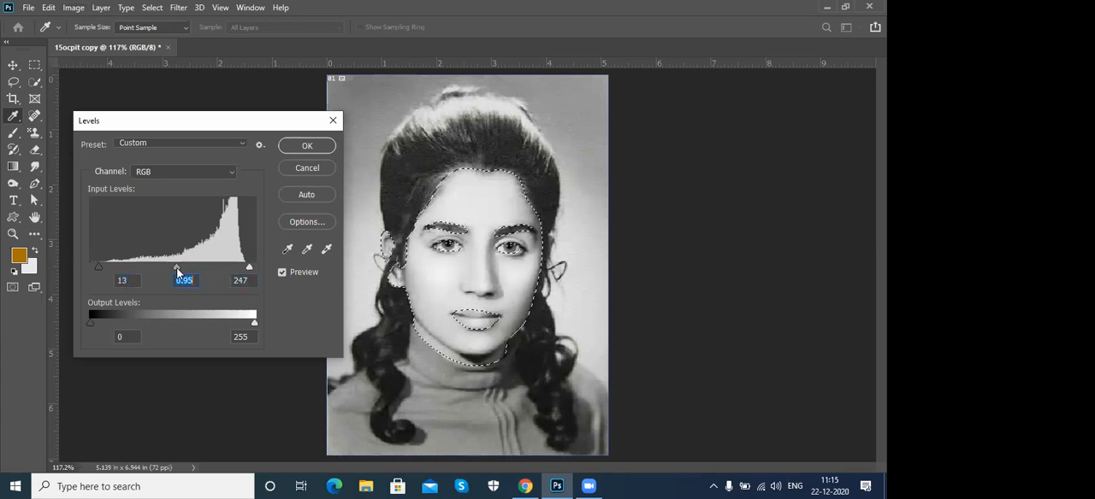
click(311, 147)
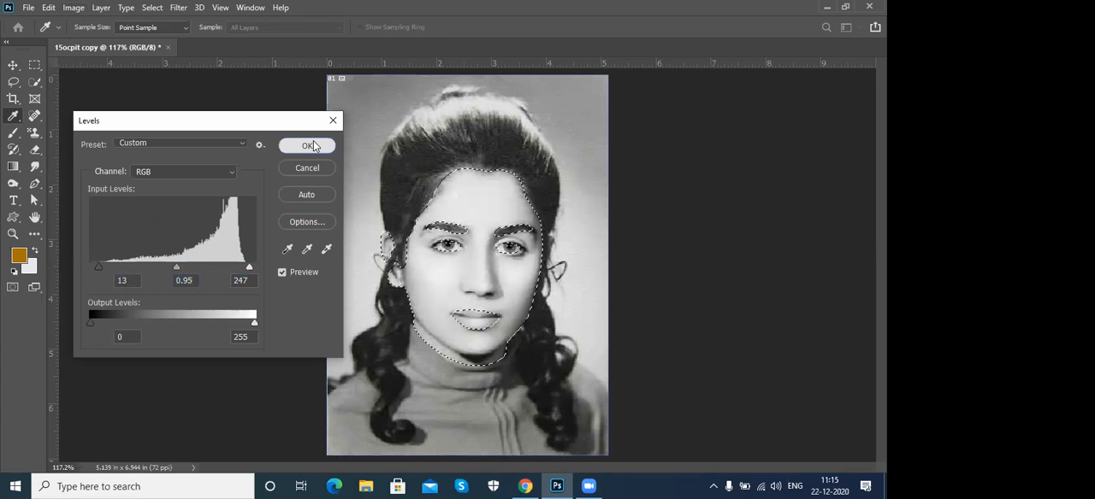
- Start a Color Balance adjustment on the selected skin and set the midtones to +53, -14 and -46
click(74, 8)
mouse_move(159, 42)
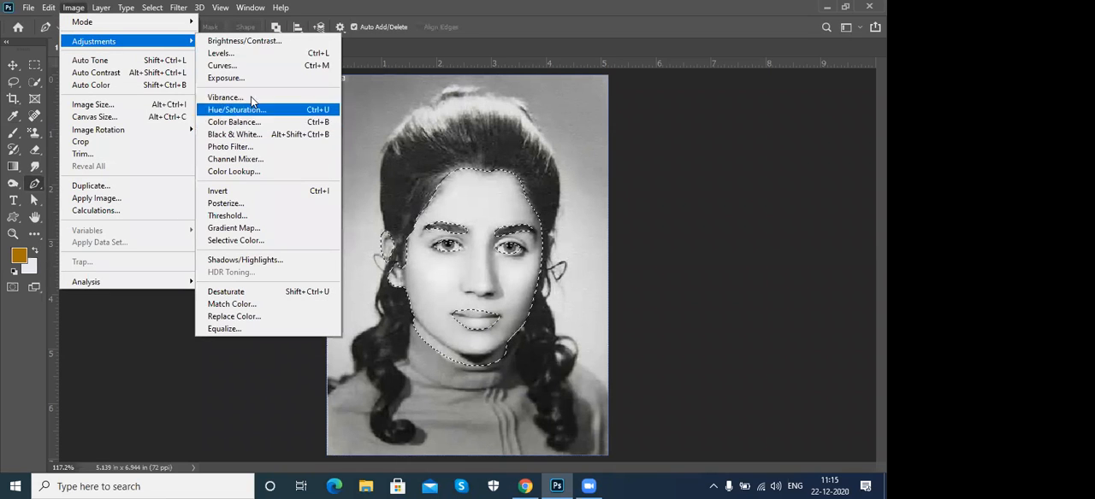
click(258, 122)
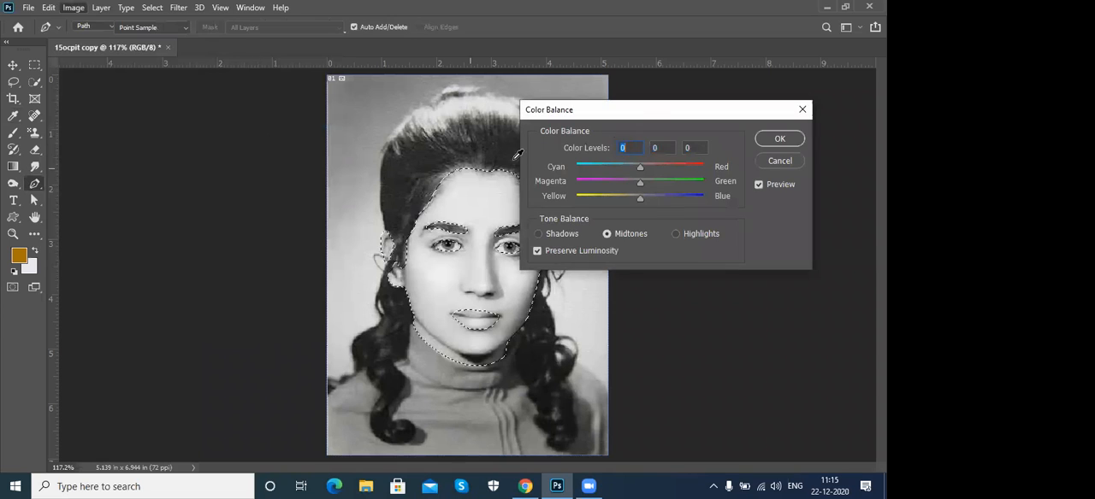
drag(620, 118, 143, 99)
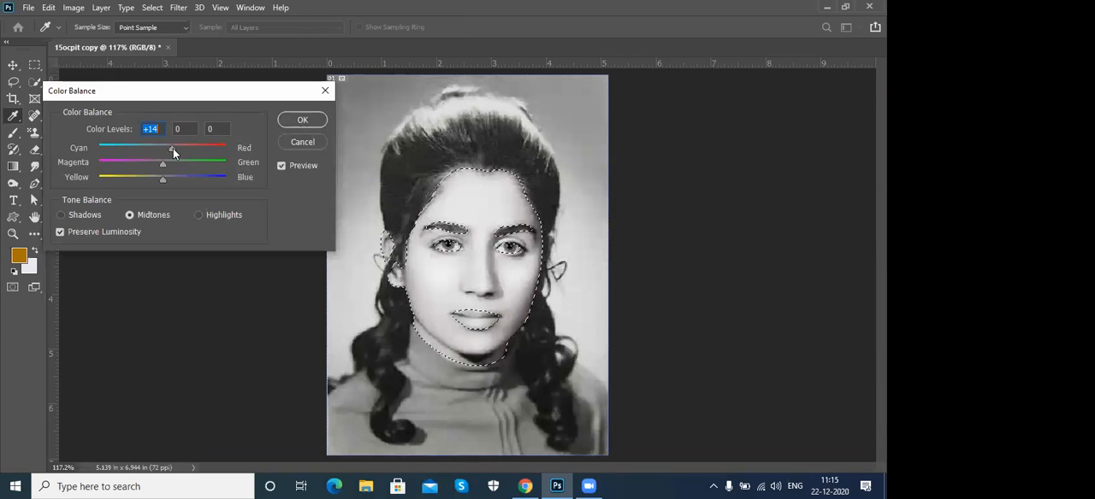
drag(174, 148, 188, 151)
drag(161, 180, 136, 178)
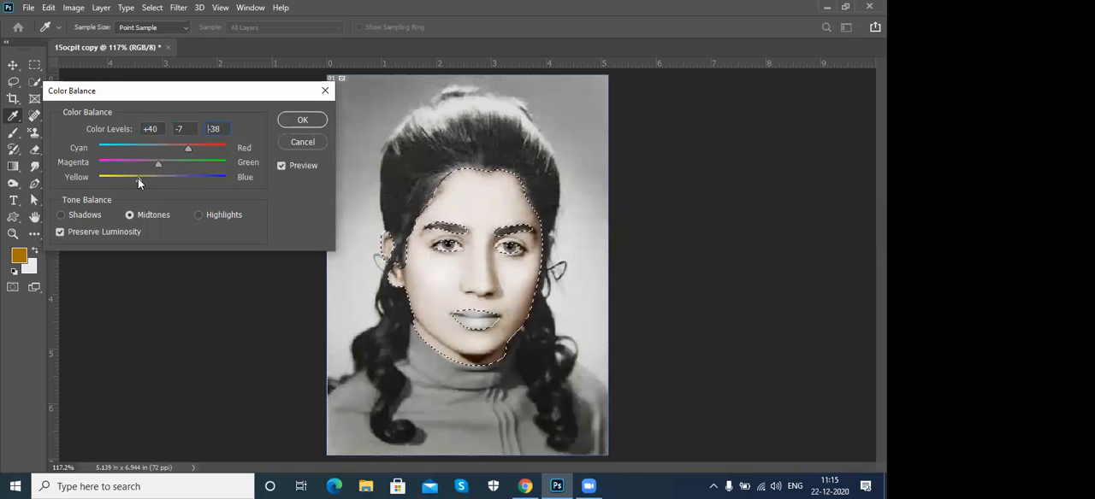
drag(187, 148, 154, 165)
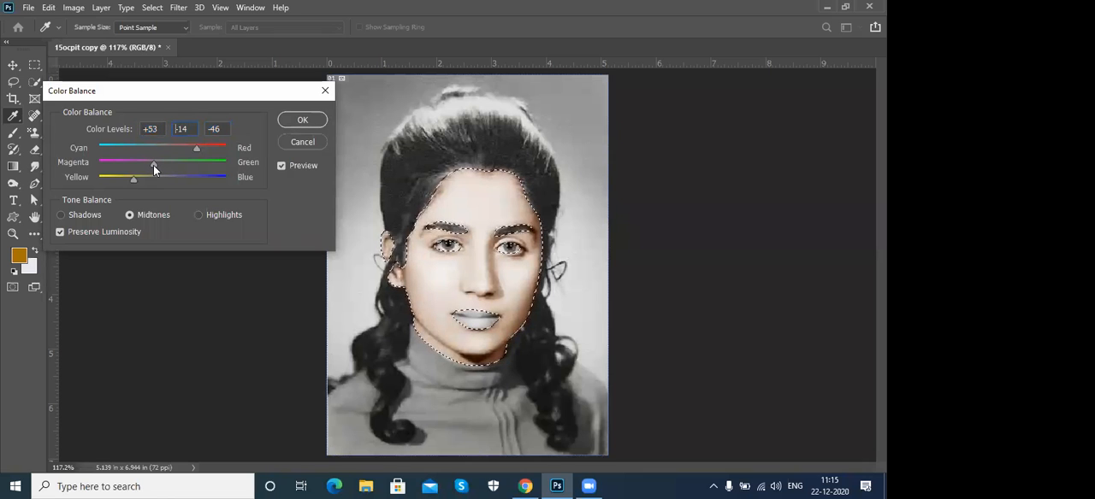
- Set the skin's Color Balance highlights to +15, +3 and +6
click(199, 215)
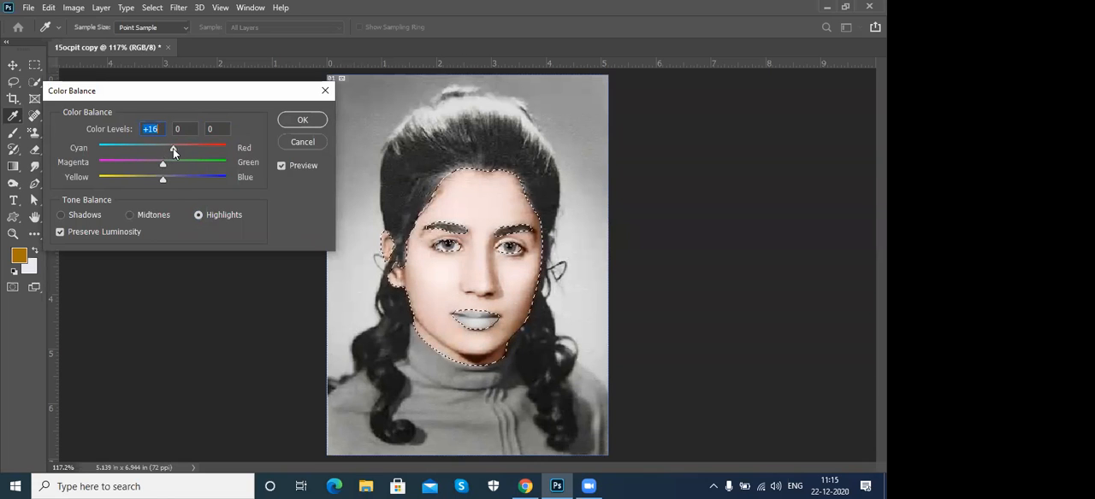
mouse_move(172, 149)
mouse_down()
mouse_move(217, 150)
mouse_move(155, 150)
mouse_move(175, 149)
mouse_move(165, 169)
mouse_move(172, 148)
mouse_up()
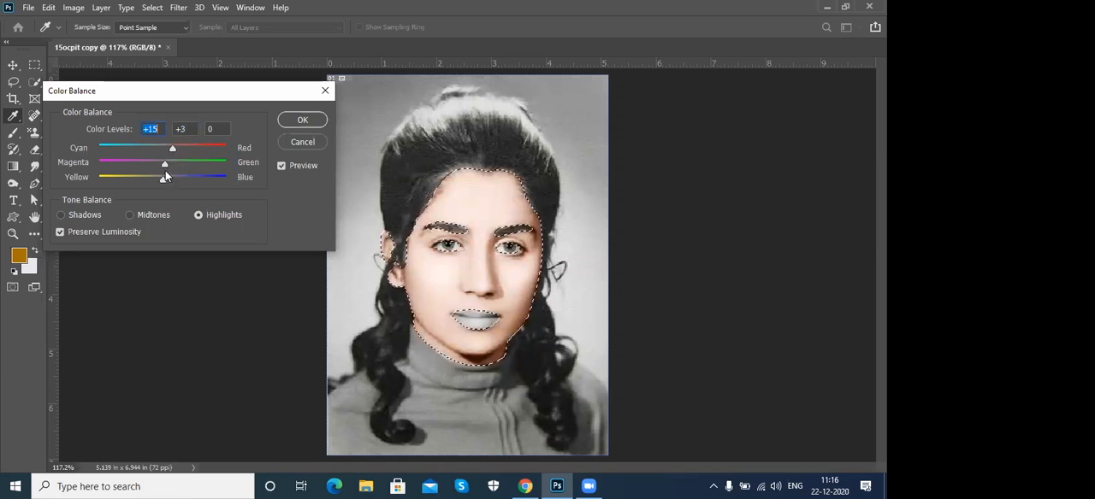
drag(162, 181, 166, 181)
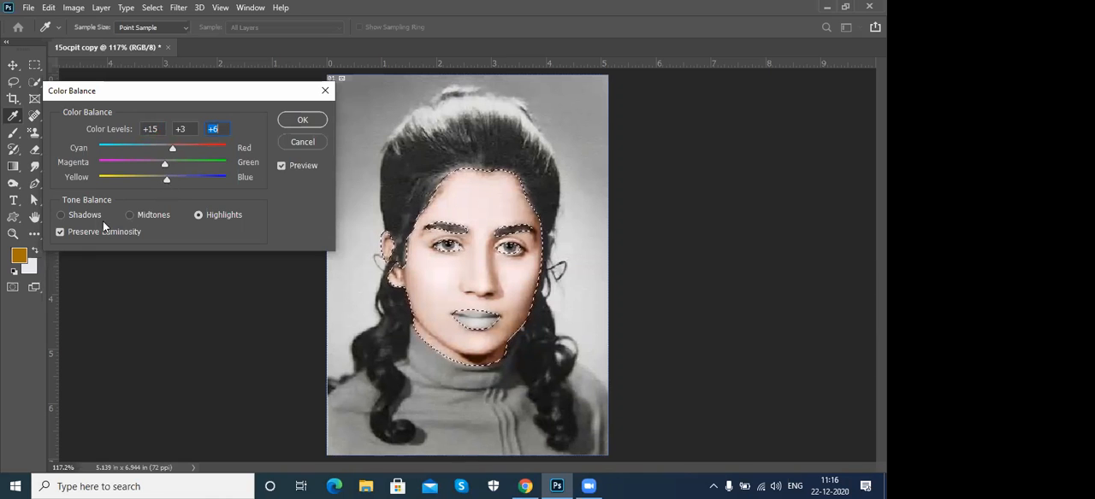
- Set the skin's Color Balance shadows to +27, +11 and -15, apply the adjustment, and deselect the skin
click(81, 215)
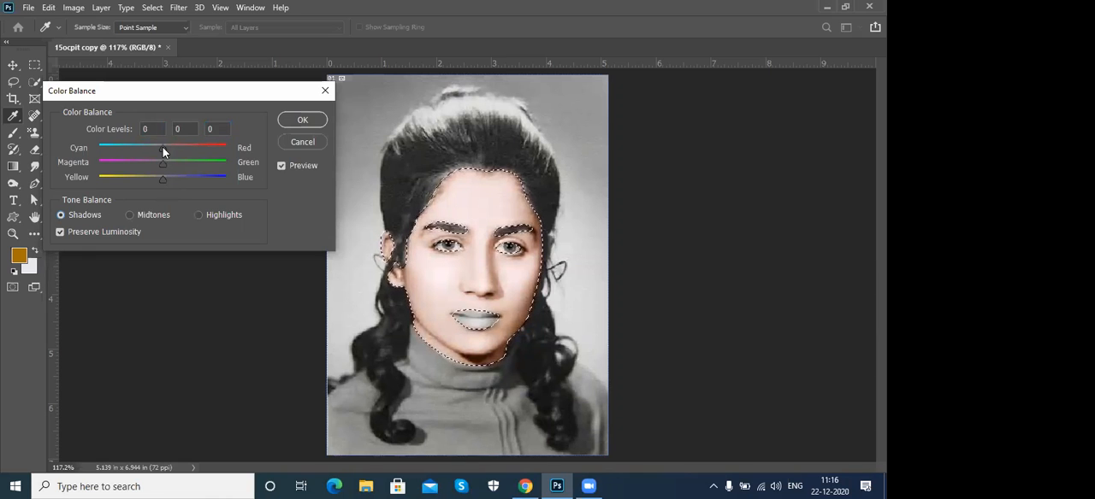
drag(165, 147, 171, 149)
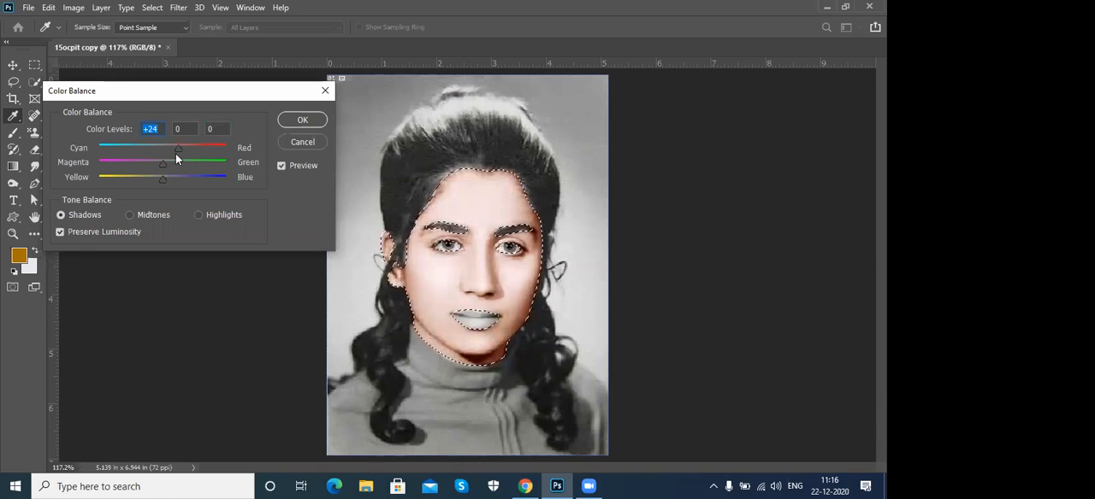
drag(178, 148, 135, 148)
drag(158, 164, 179, 154)
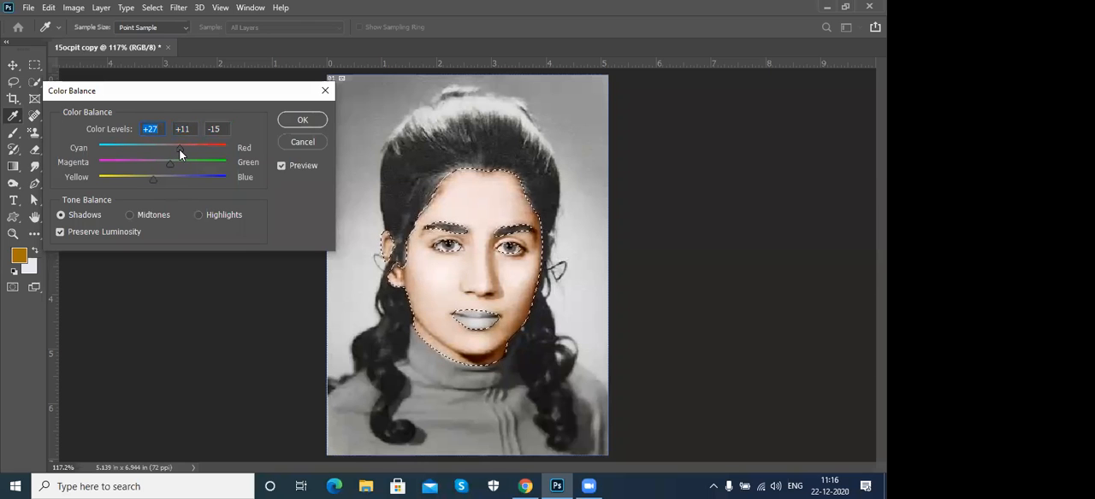
click(301, 119)
key(p)
key(ctrl+d)
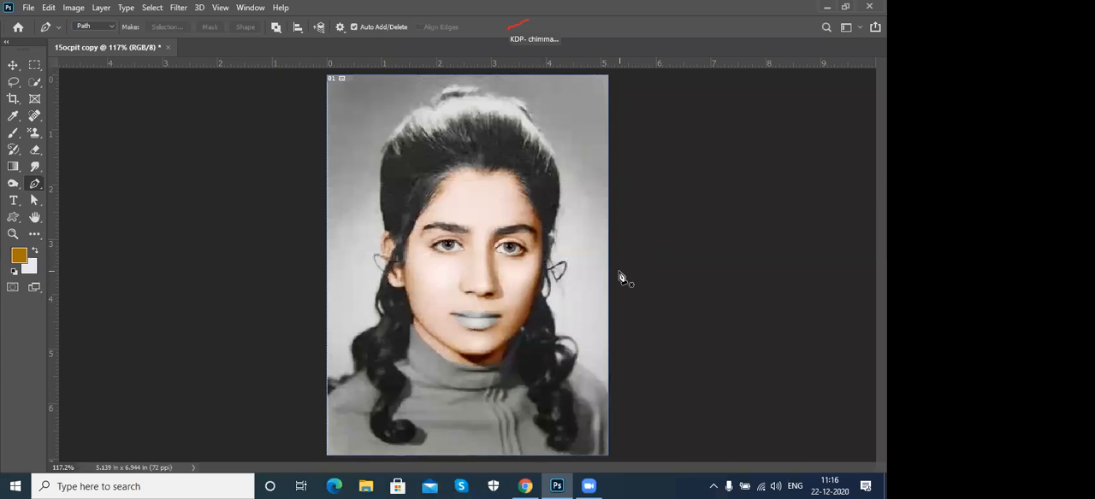
- Trace a closed Pen tool path around the grey lips at 400% zoom and convert it into a selection
key(ctrl+equal)
key(ctrl+equal)
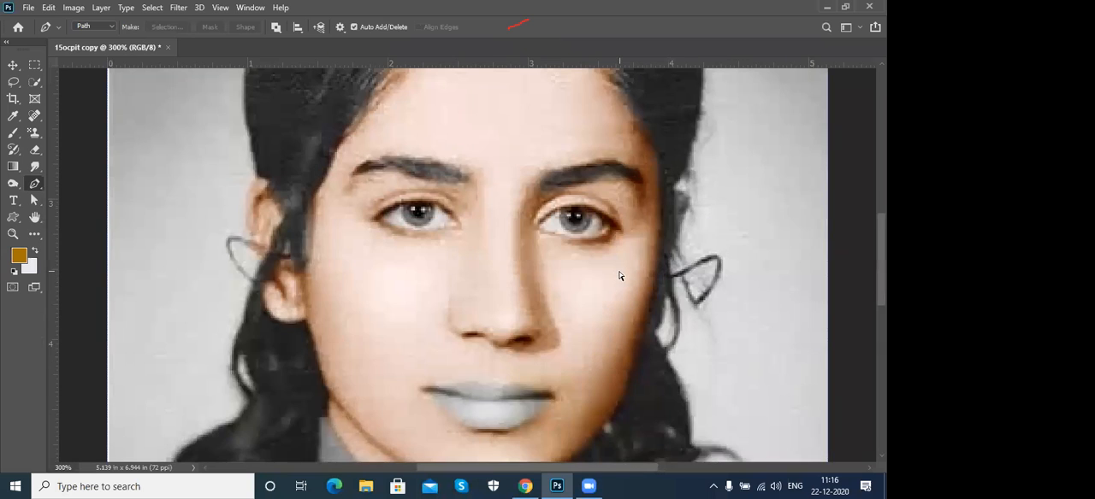
key(ctrl+equal)
drag(518, 325, 512, 209)
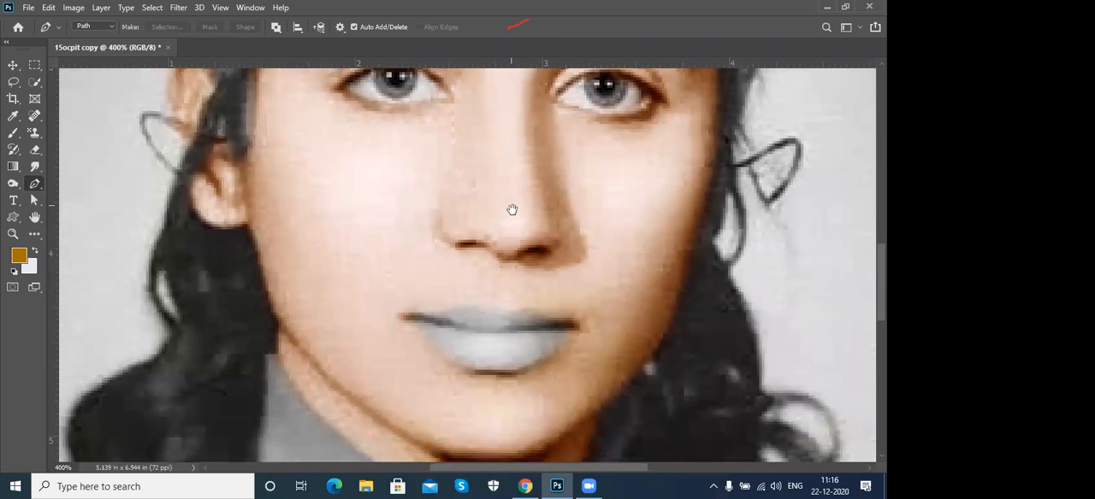
click(396, 312)
drag(440, 307, 554, 346)
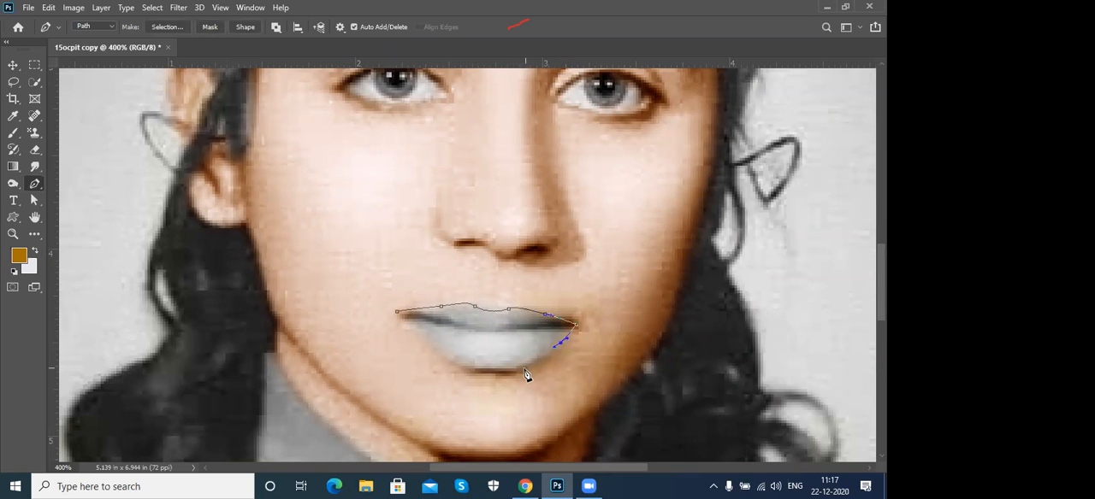
drag(464, 366, 428, 341)
click(412, 327)
click(398, 314)
key(ctrl+Return)
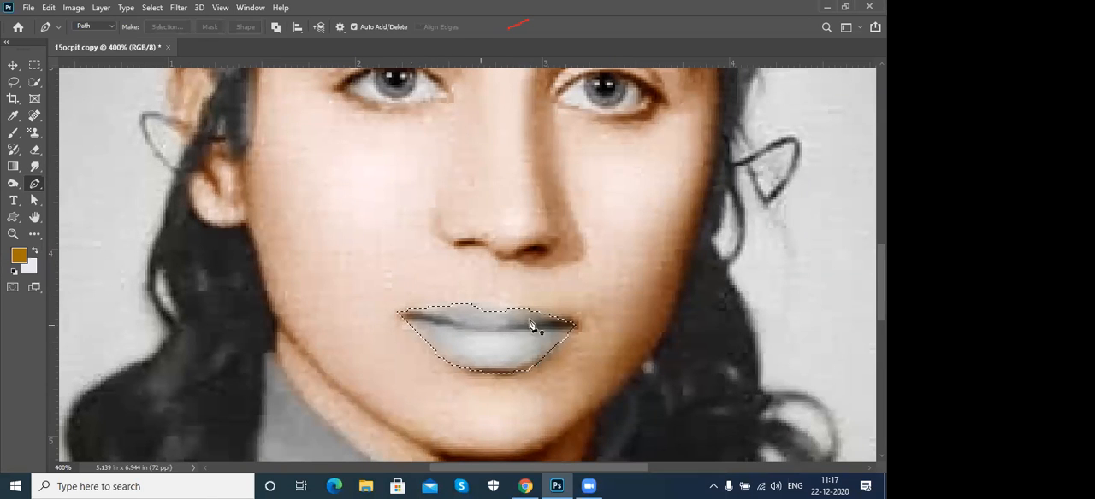
- Refine the lip selection in Select and Mask with Smooth 5 and Feather 2.6 px, and apply it
click(152, 8)
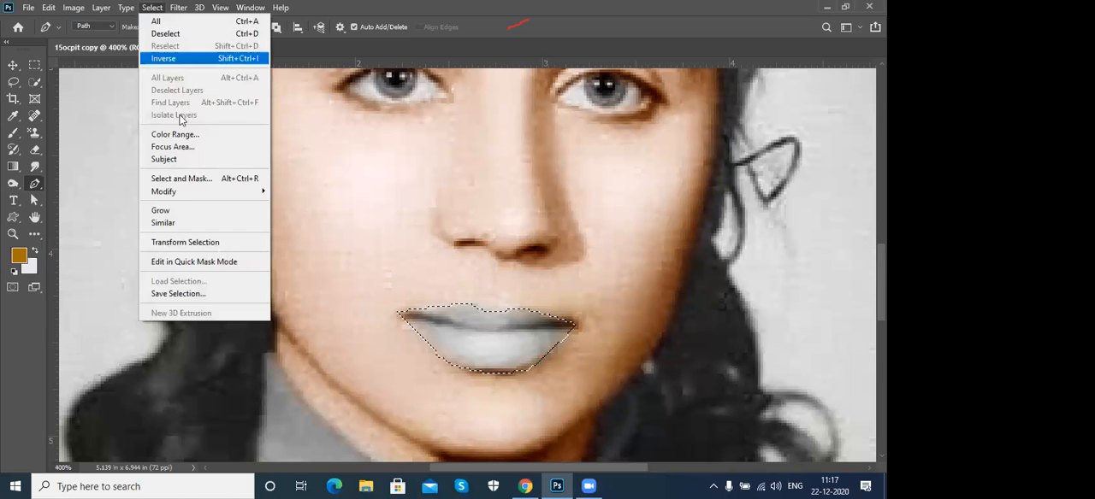
click(183, 178)
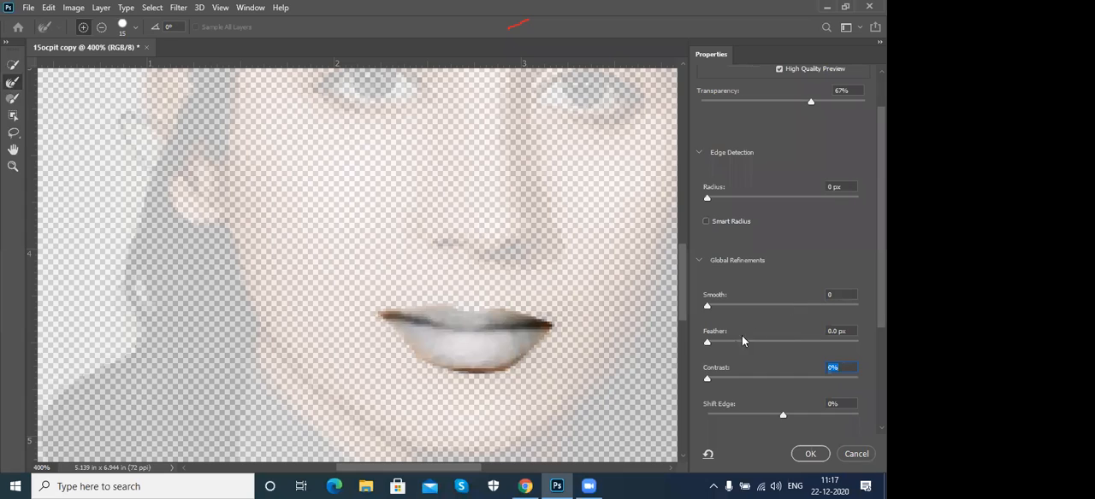
drag(709, 347, 727, 346)
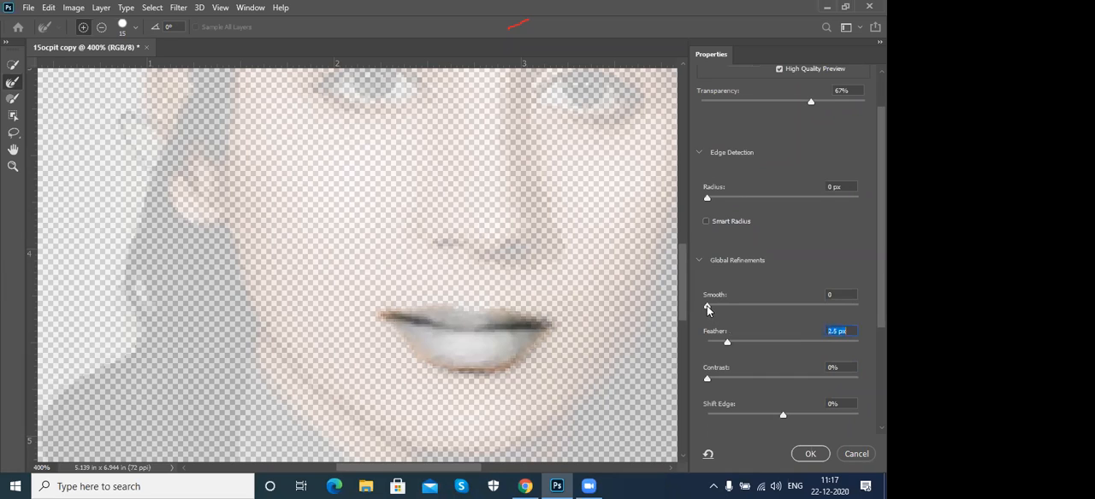
click(715, 309)
drag(732, 346, 727, 345)
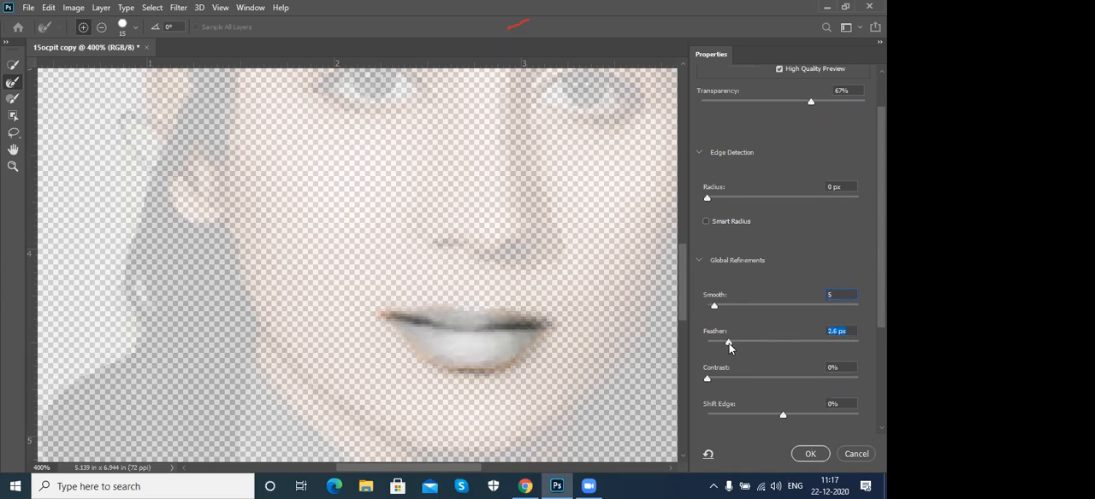
click(809, 455)
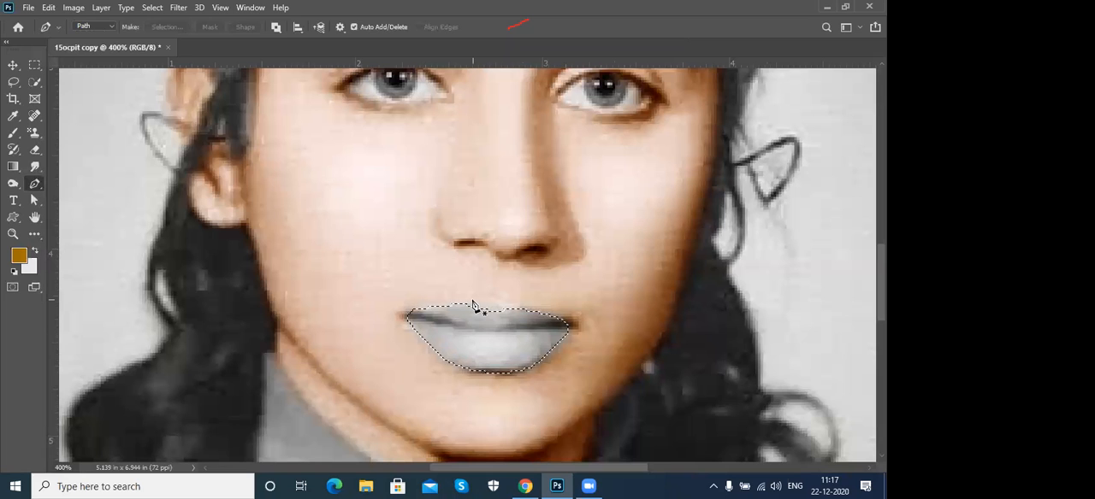
- Start a Hue/Saturation adjustment on the selected lips with Colorize enabled, setting hue to 24 and saturation to 75
click(74, 9)
mouse_move(85, 41)
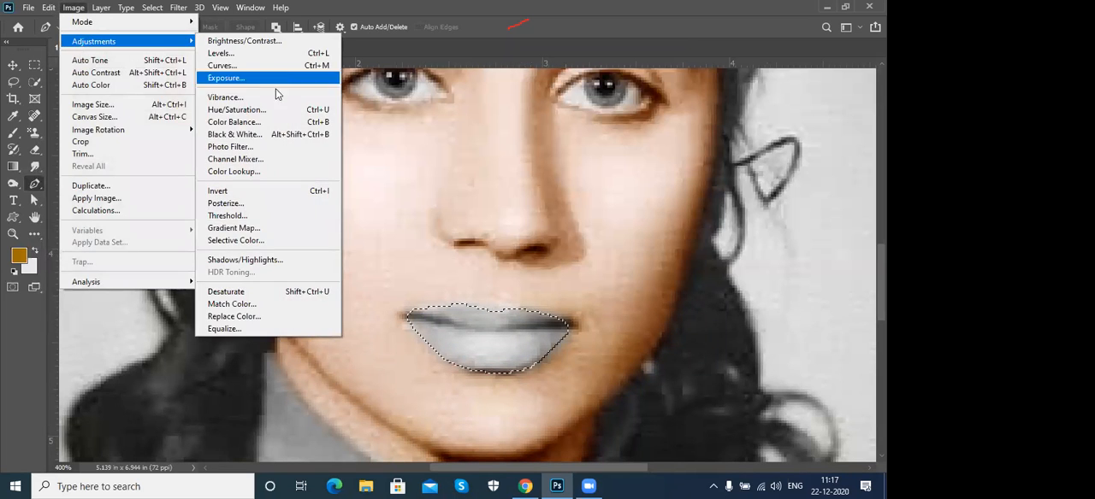
click(267, 110)
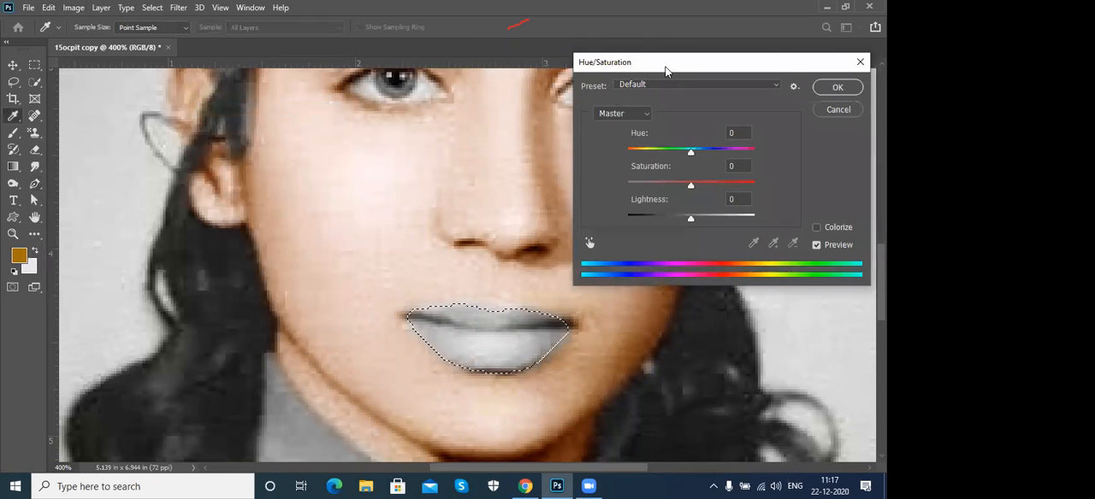
drag(665, 71, 196, 48)
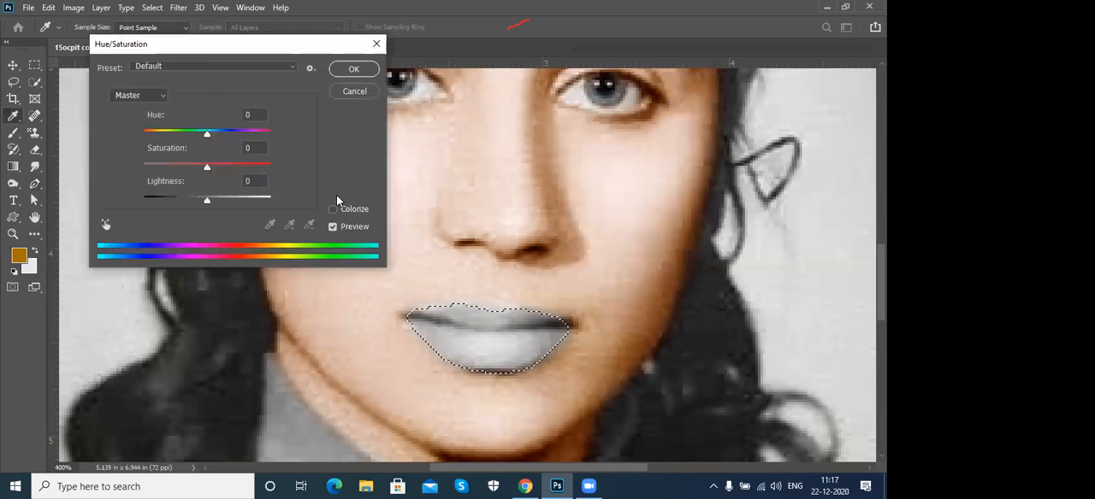
click(333, 212)
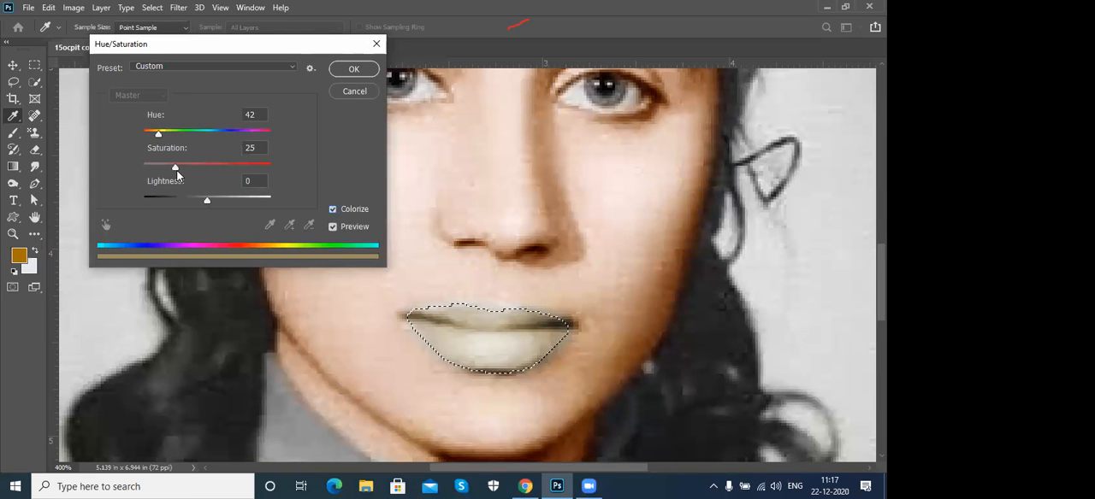
drag(176, 169, 230, 169)
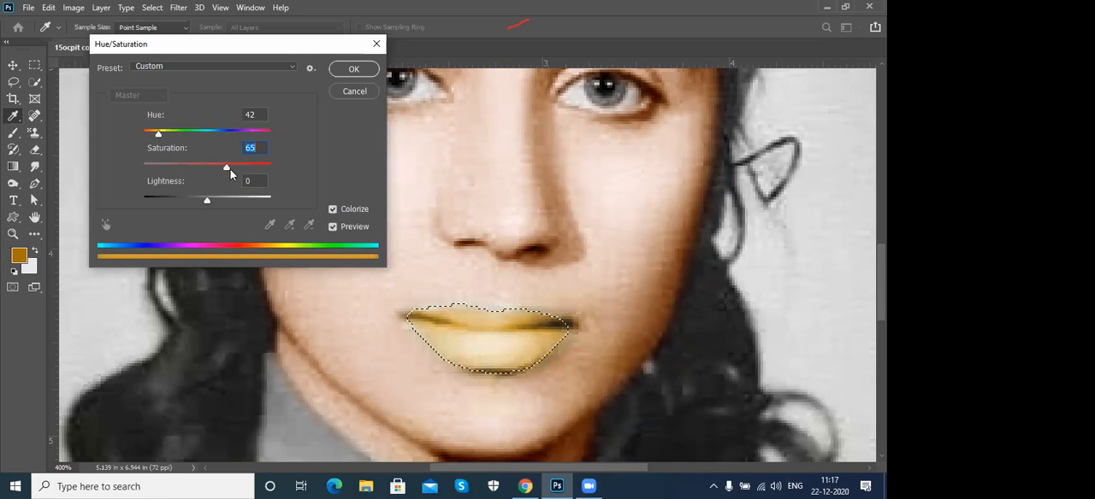
drag(158, 135, 152, 134)
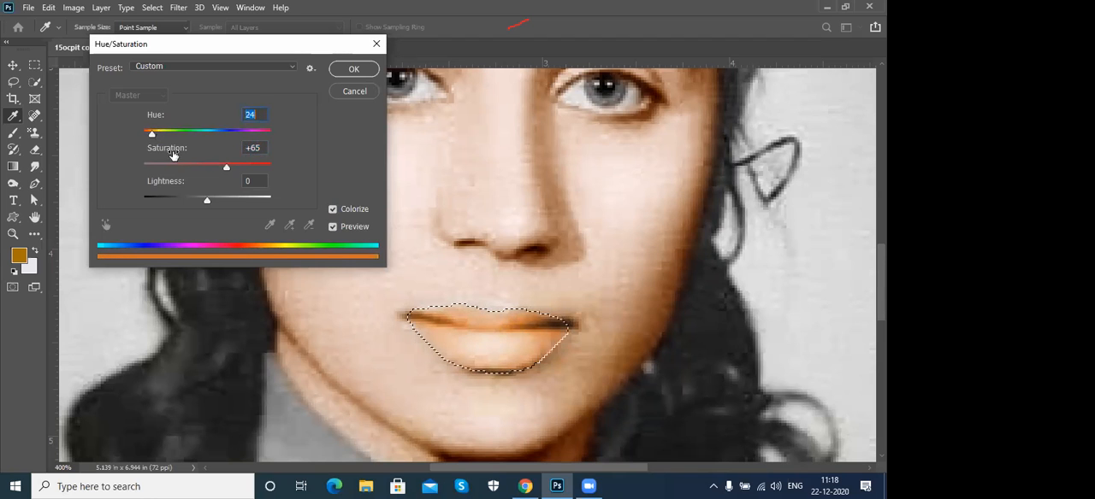
click(228, 168)
click(239, 170)
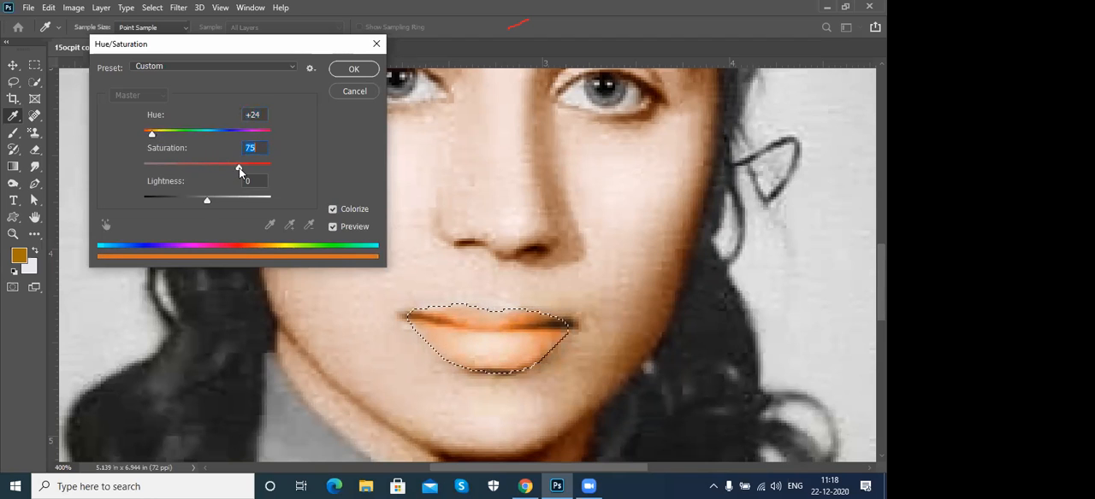
- Set the lips' hue to 6, saturation to 69 and lightness to -9, apply the adjustment, and deselect the lips
drag(253, 174, 260, 174)
drag(208, 200, 202, 202)
drag(153, 135, 144, 138)
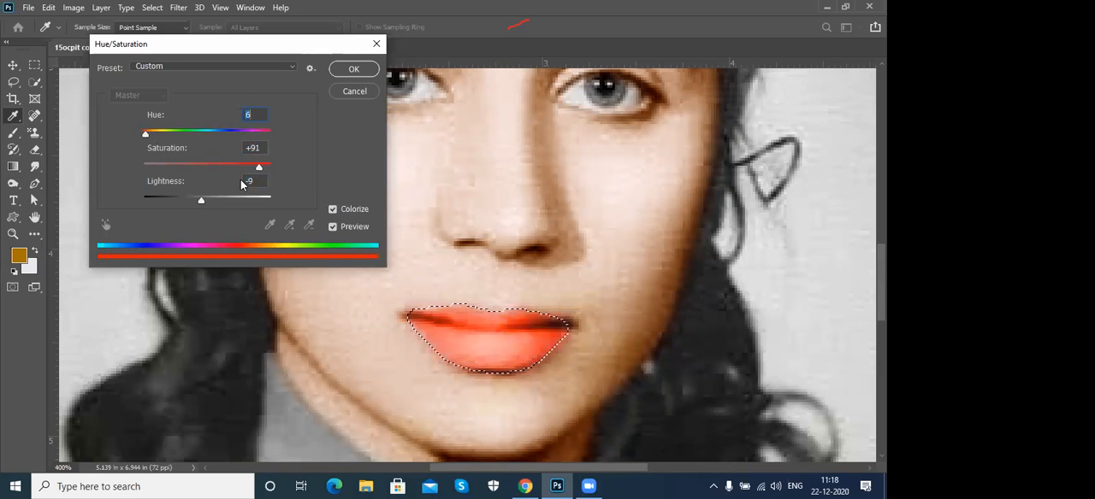
drag(261, 170, 240, 172)
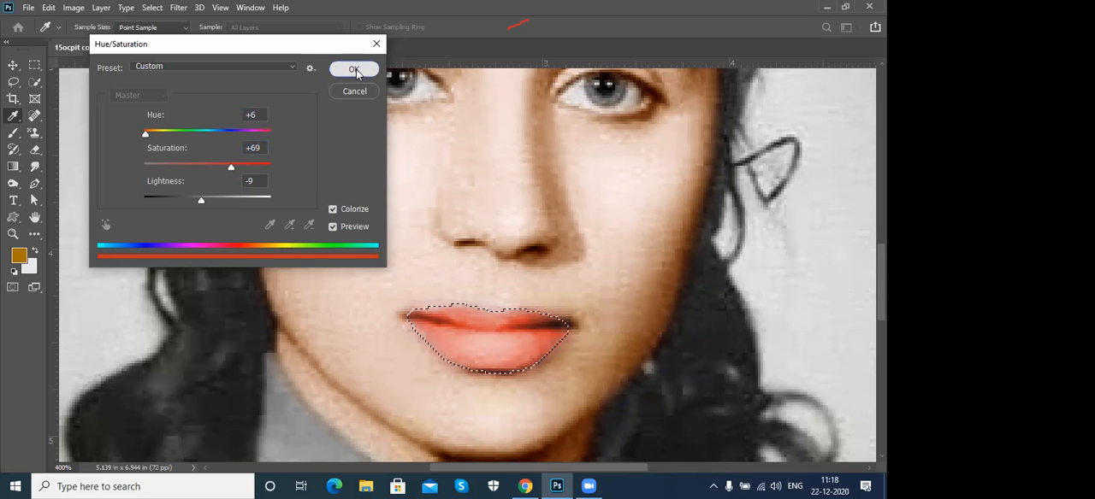
click(354, 71)
key(p)
key(ctrl+d)
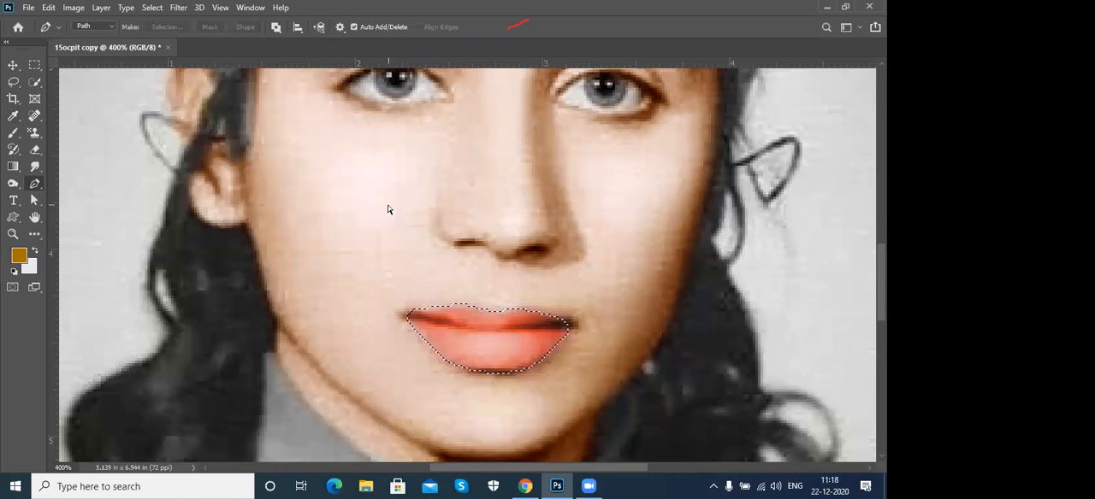
- Trace a closed Pen tool path around the eyebrow on the right side of the portrait
drag(571, 301, 515, 279)
scroll(514, 279, up, 4)
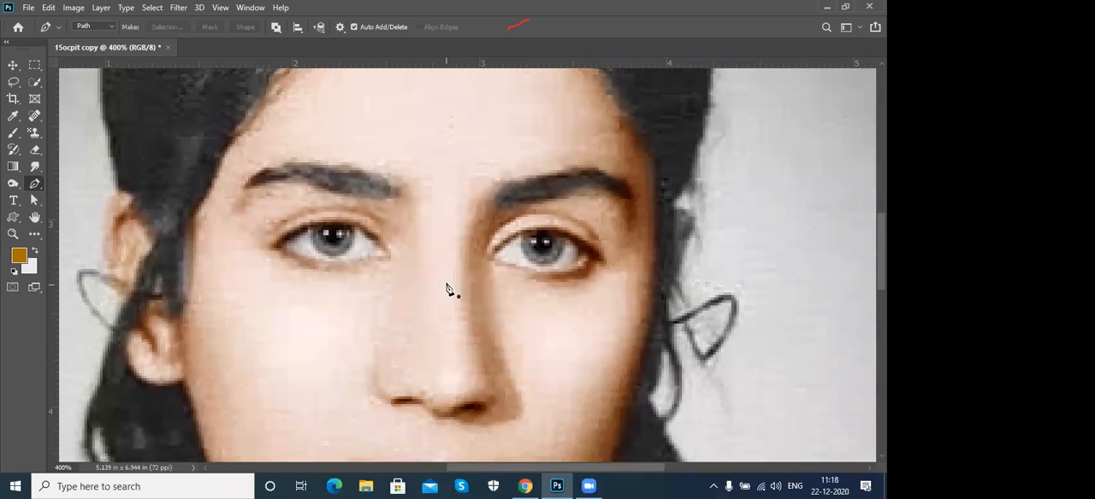
drag(495, 190, 631, 207)
drag(606, 175, 544, 177)
click(513, 184)
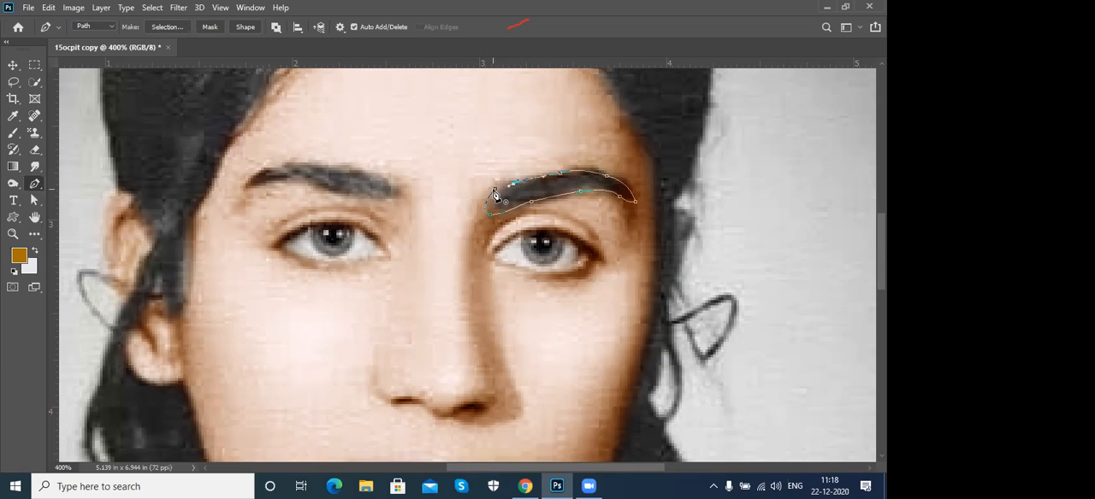
click(488, 213)
- Trace a closed Pen tool path around the other eyebrow and convert both eyebrow paths into a selection
drag(244, 185, 345, 167)
drag(402, 191, 317, 185)
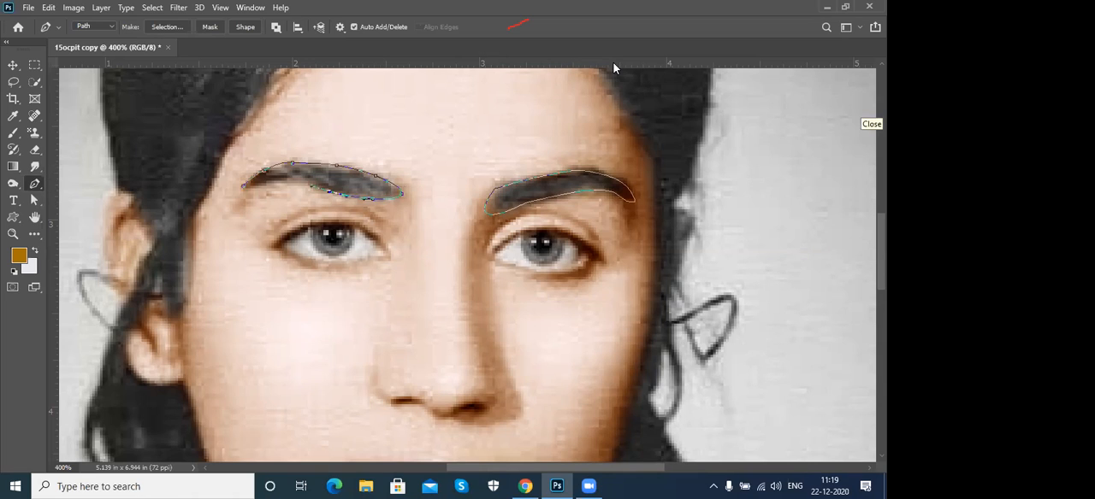
click(263, 185)
drag(277, 183, 261, 186)
click(238, 191)
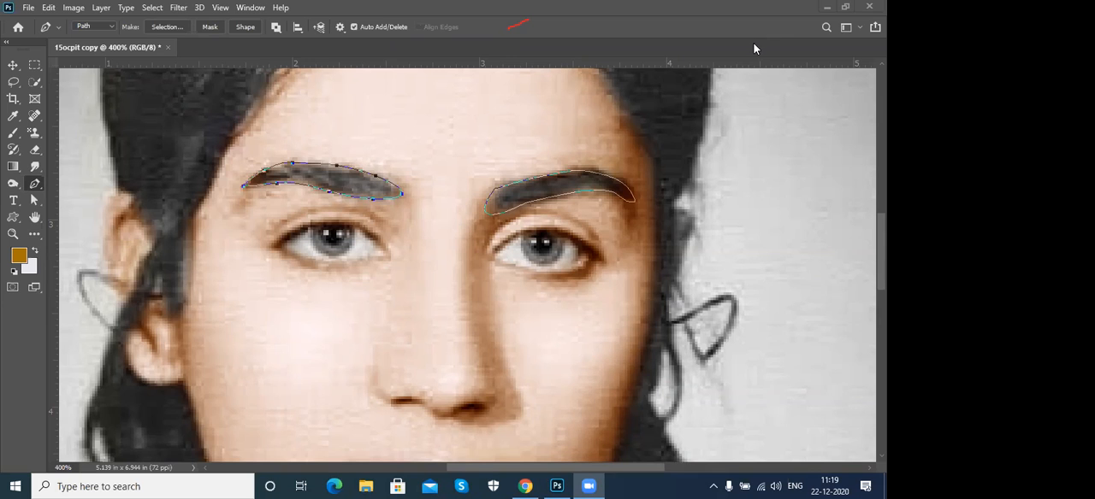
key(ctrl+Return)
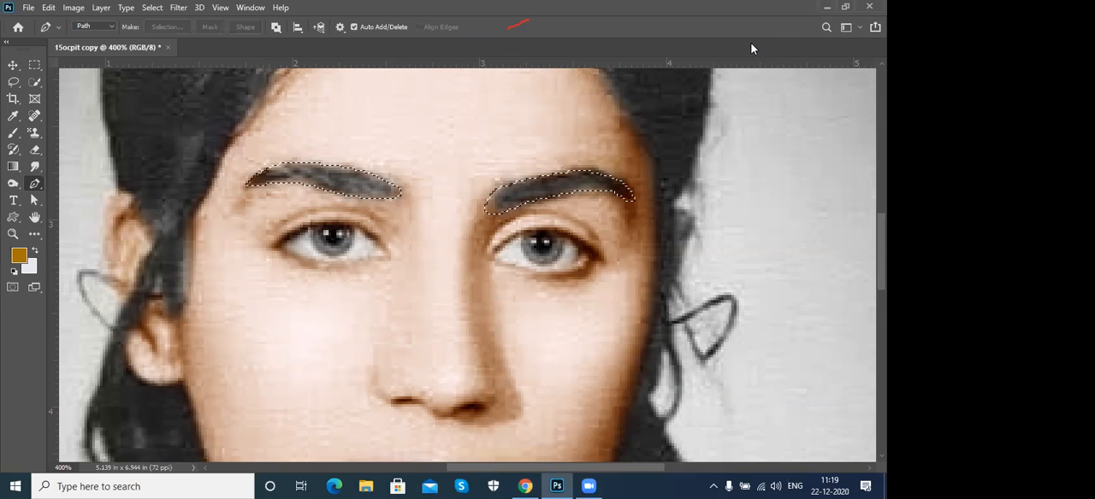
- Feather the eyebrow selection by 1.5 px in Select and Mask and apply it
click(149, 9)
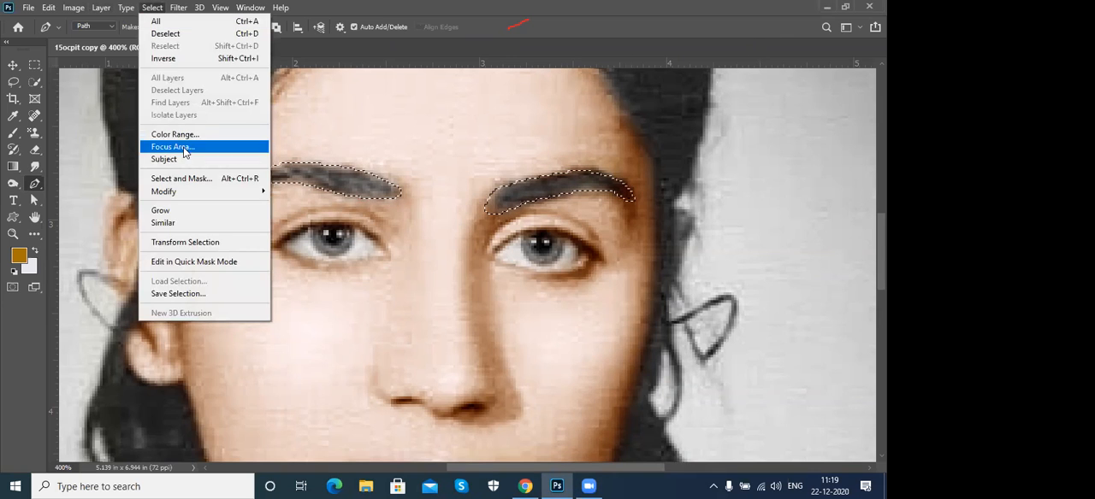
click(168, 178)
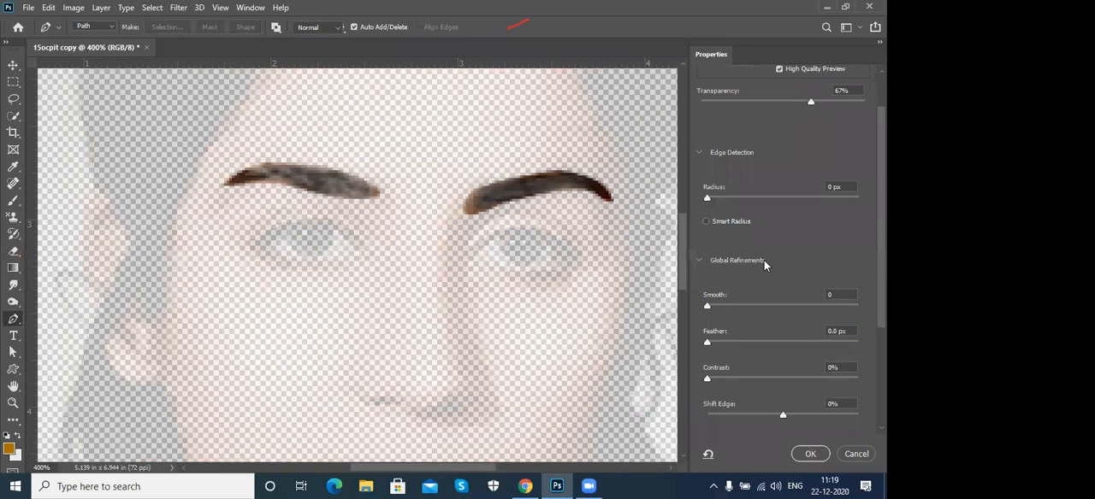
drag(708, 347, 719, 346)
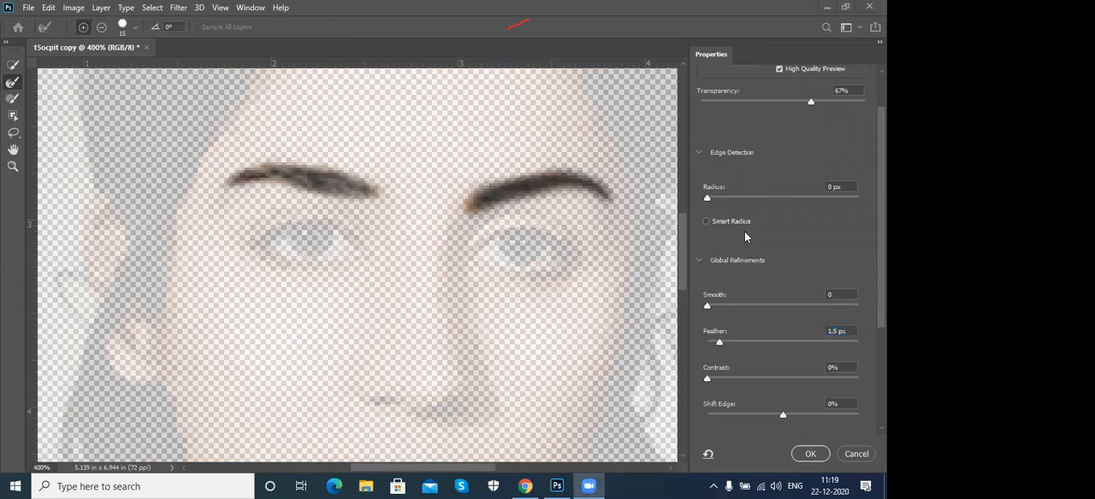
click(810, 455)
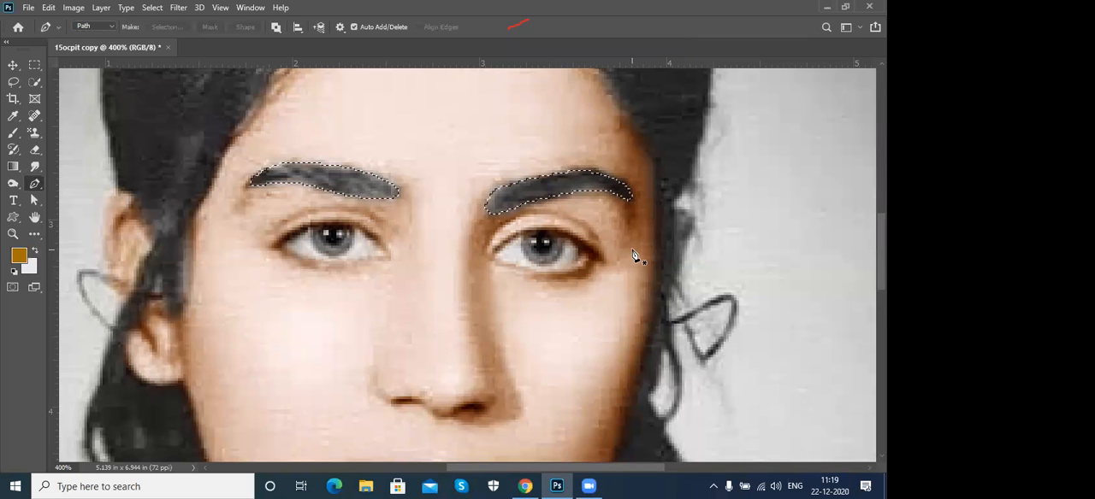
- Start a Levels adjustment on the selected eyebrows and set the RGB input levels to 27, 0.73 and 247
key(ctrl+l)
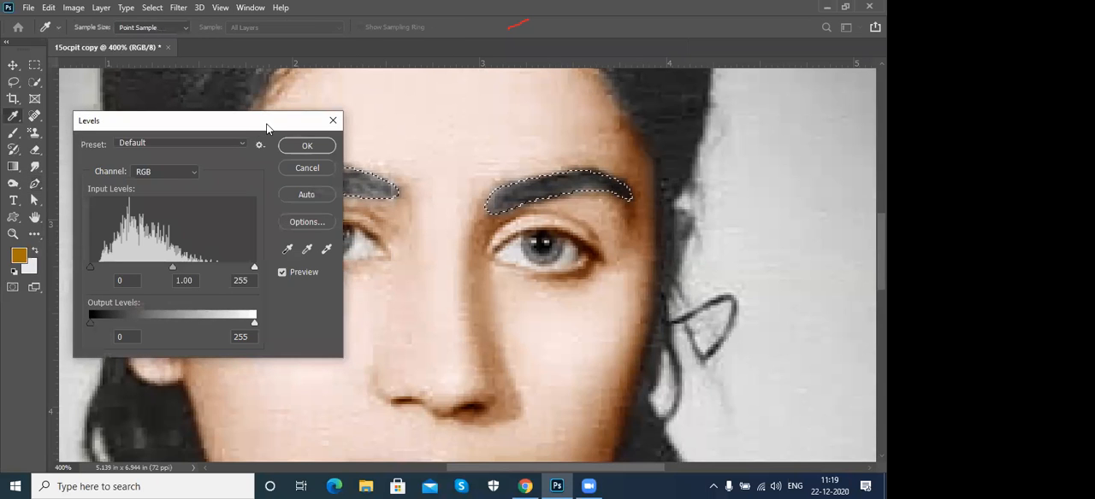
drag(206, 120, 725, 91)
drag(694, 235, 684, 235)
drag(699, 237, 707, 237)
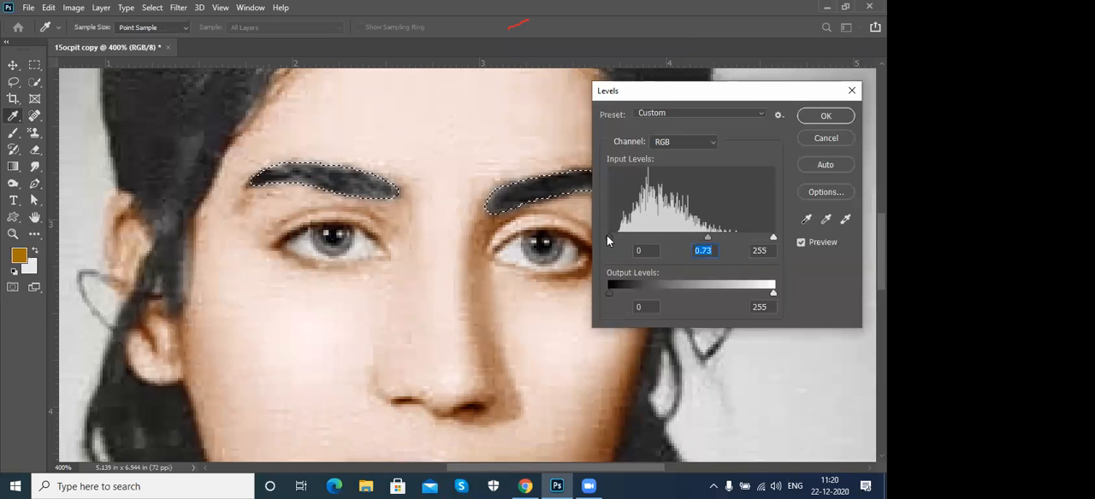
drag(620, 239, 617, 237)
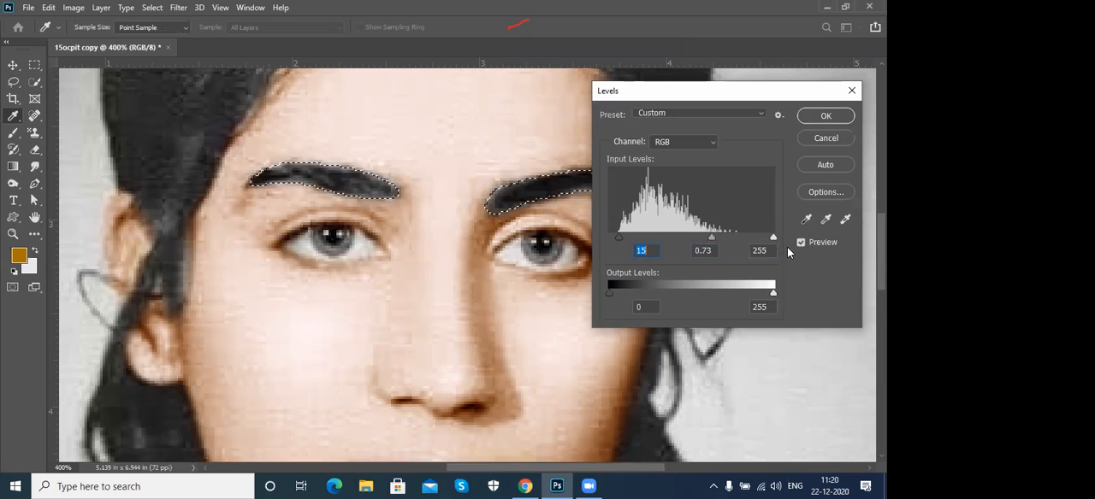
drag(774, 243, 768, 240)
drag(617, 238, 627, 237)
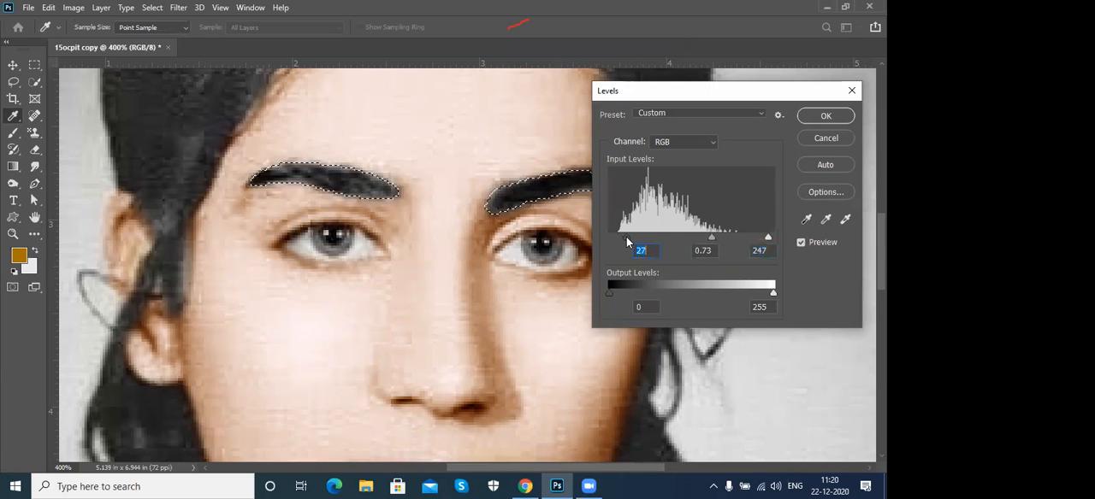
- Set the Red channel's midtone input level to 0.93 for the eyebrows and adjust its shadow and highlight input levels
click(670, 142)
click(666, 161)
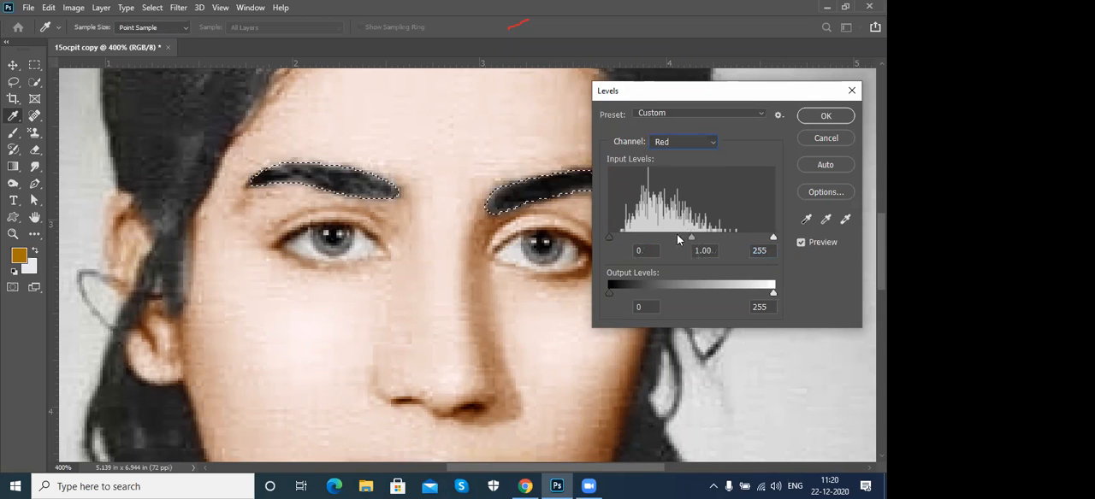
mouse_move(687, 236)
mouse_down()
mouse_move(675, 241)
mouse_move(696, 241)
mouse_up()
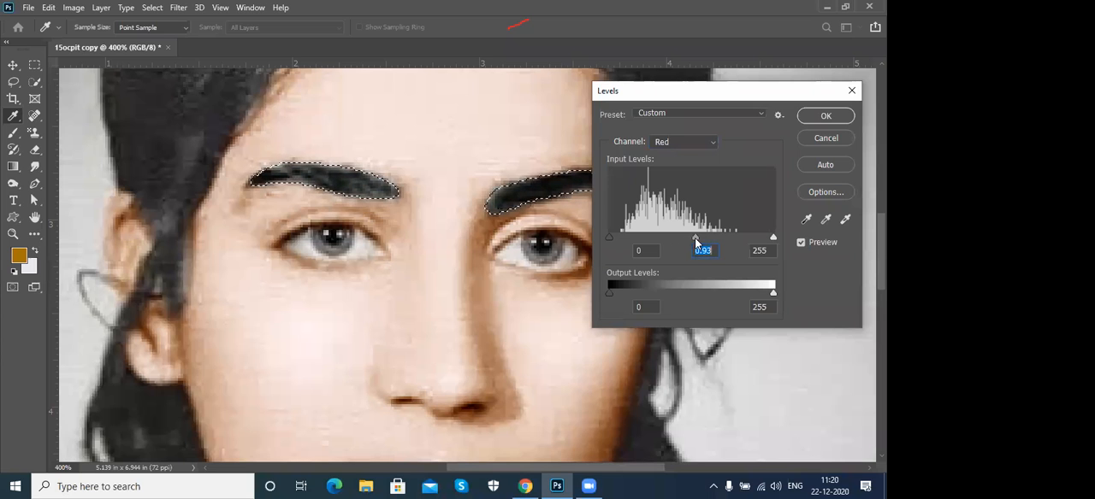
drag(610, 239, 626, 243)
drag(693, 238, 694, 238)
drag(773, 238, 712, 239)
- Set the eyebrows' RGB midtone input level to 0.71, apply the Levels adjustment, and deselect the eyebrows
click(665, 142)
click(663, 147)
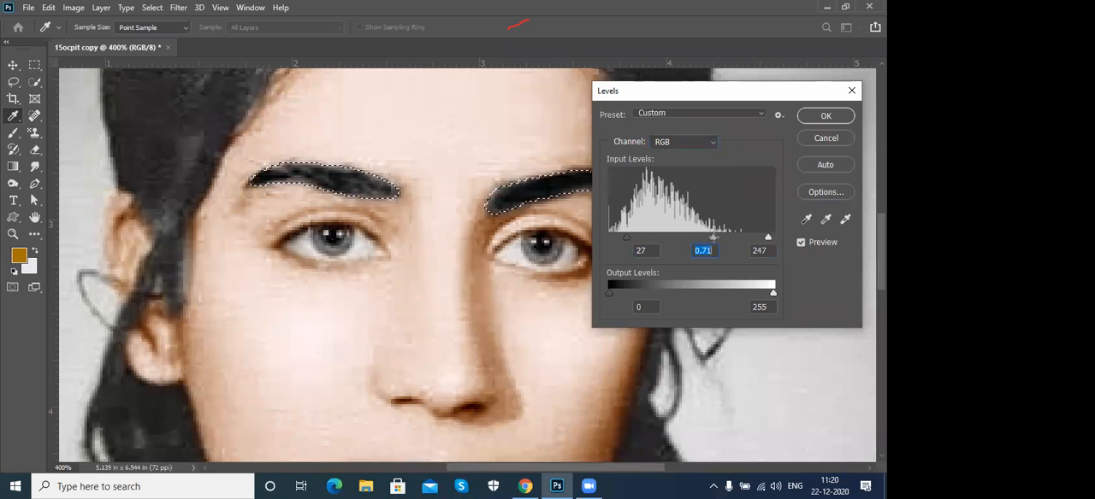
click(823, 119)
key(p)
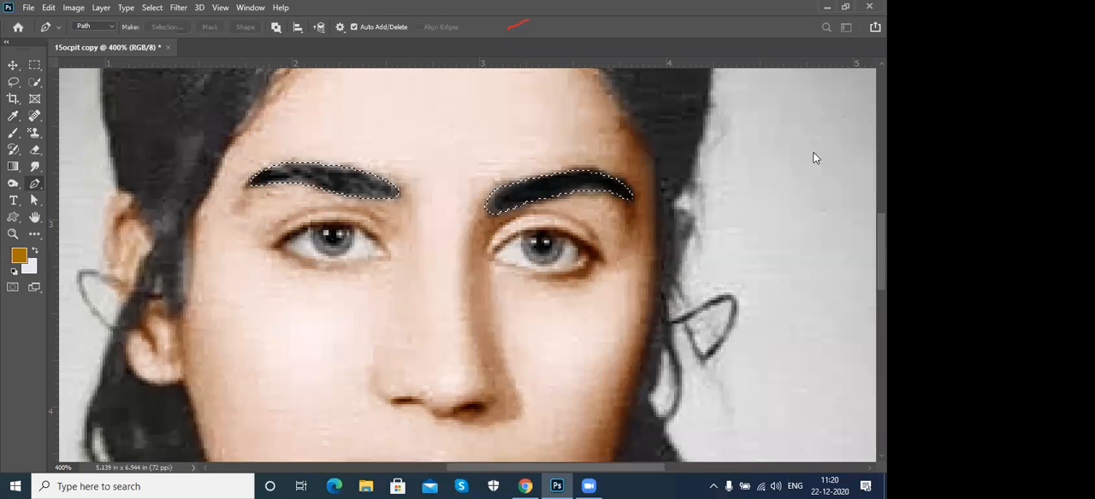
key(ctrl+d)
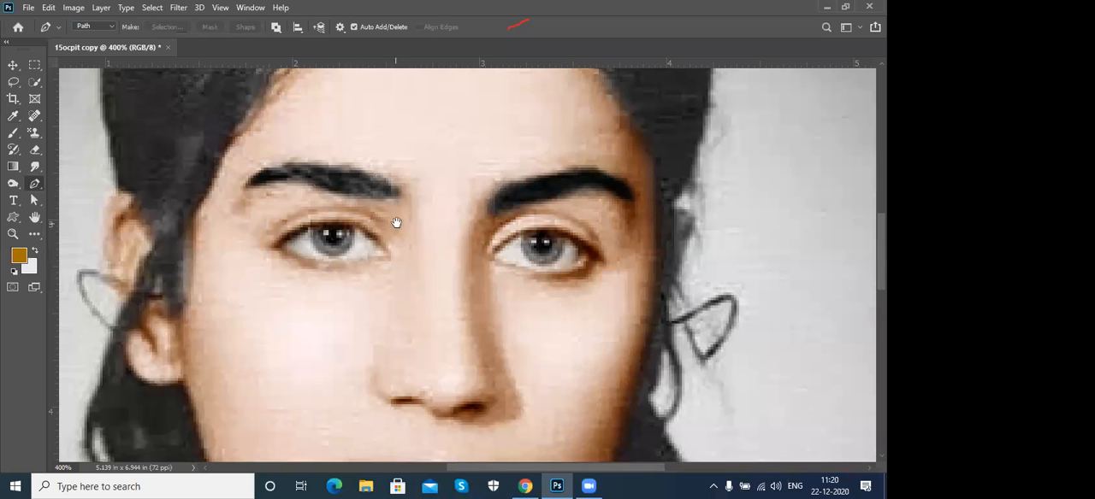
scroll(399, 214, down, 2)
drag(406, 205, 418, 257)
key(ctrl+minus)
key(ctrl+minus)
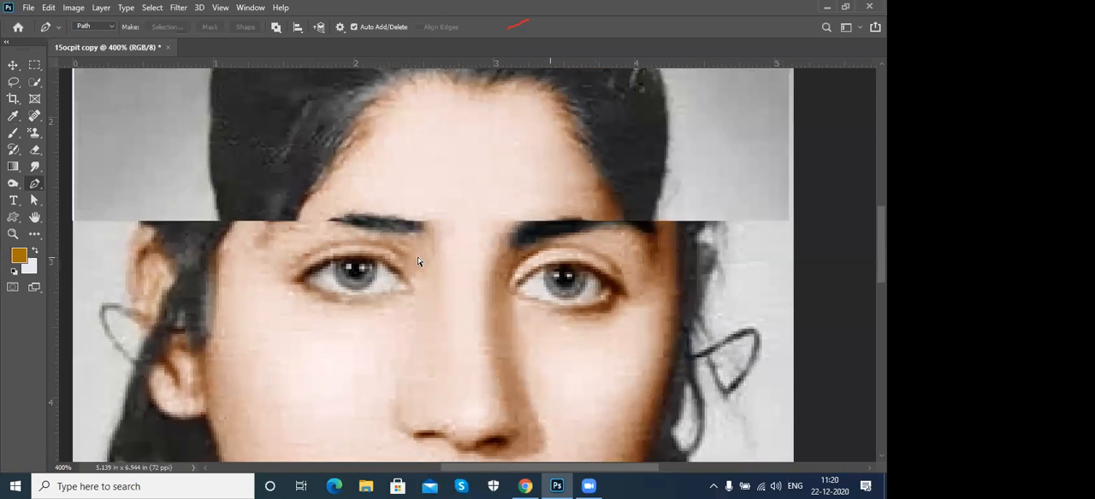
- Brighten the whites of both eyes with the Dodge tool
key(ctrl+minus)
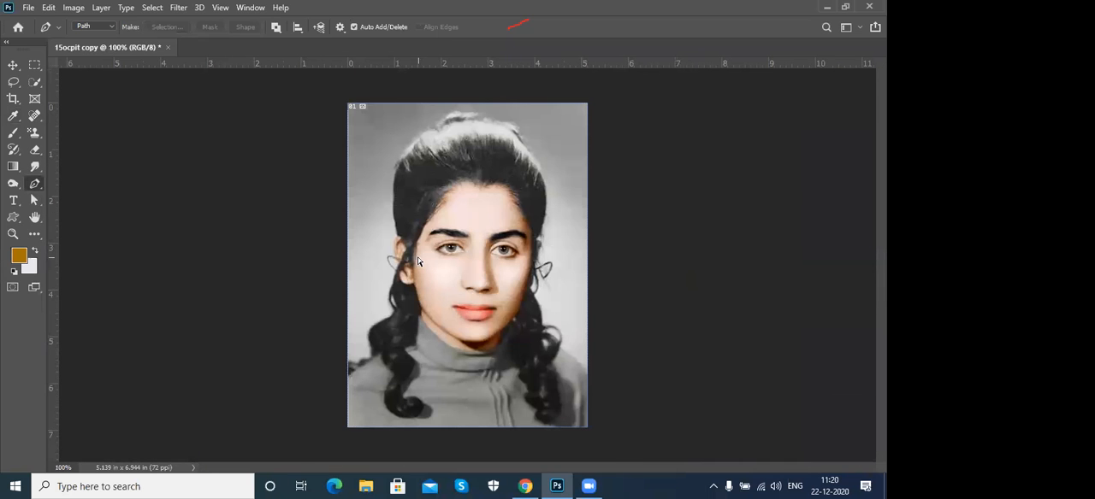
key(ctrl+plus)
key(ctrl+plus)
key(ctrl+plus)
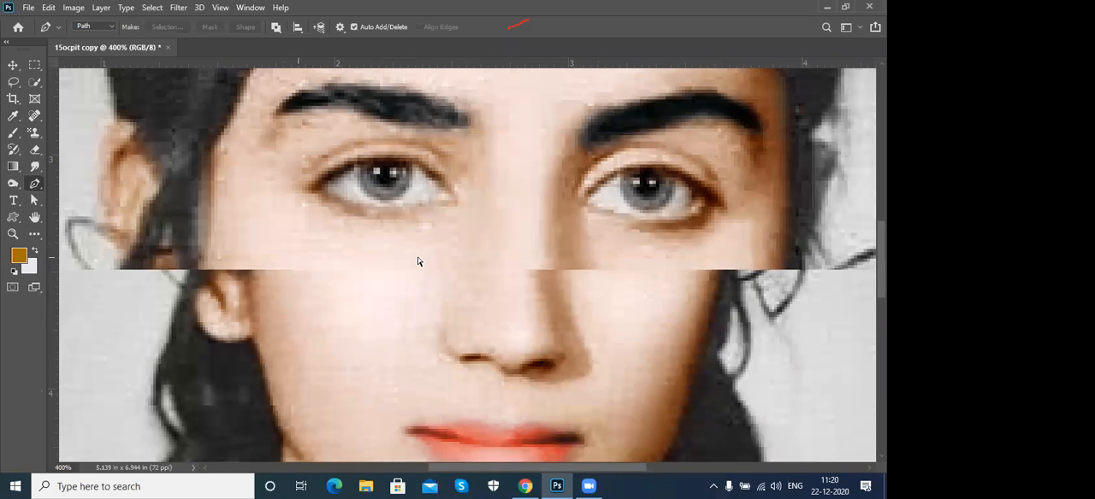
key(ctrl+plus)
drag(418, 256, 386, 306)
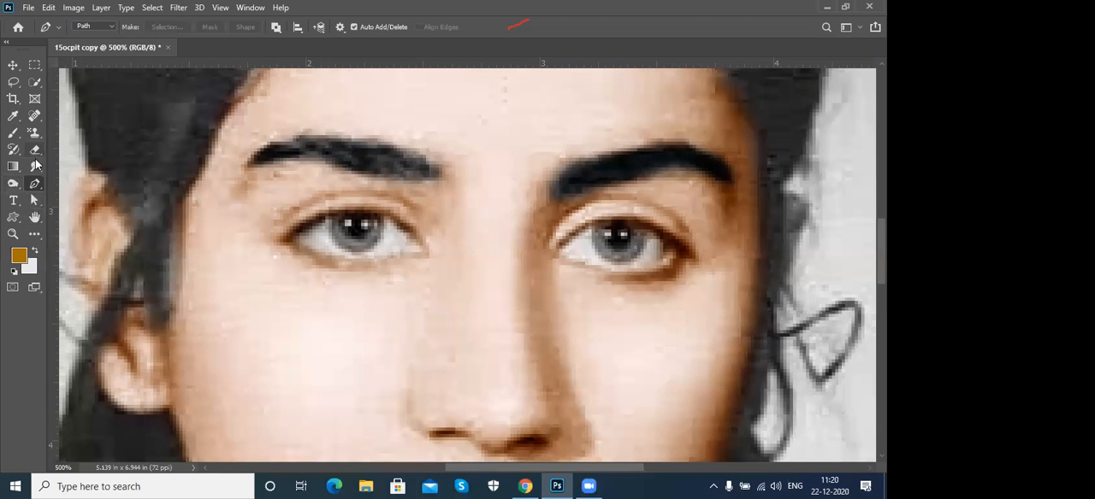
drag(12, 183, 60, 185)
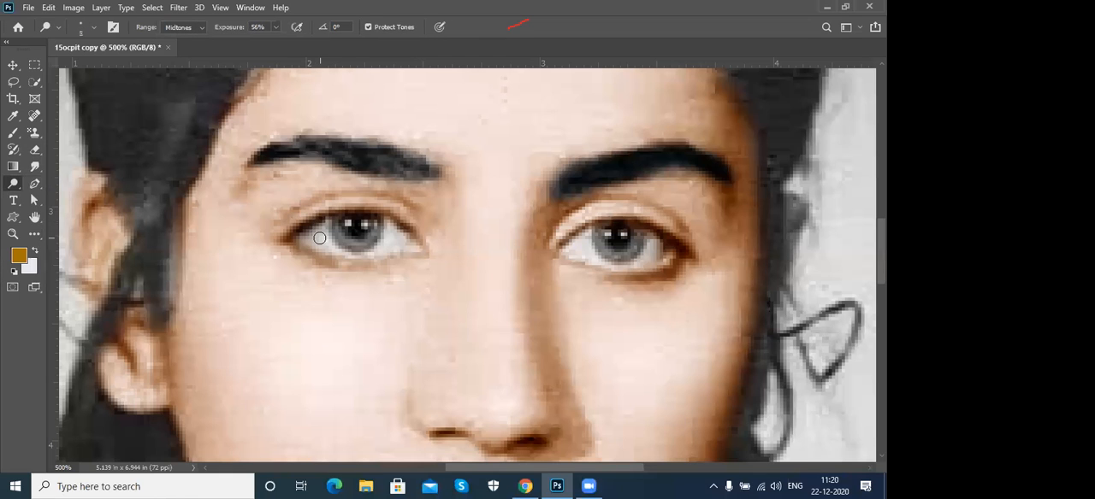
mouse_move(319, 237)
mouse_down()
mouse_move(374, 252)
mouse_move(389, 234)
mouse_move(400, 241)
mouse_move(341, 253)
mouse_move(303, 232)
mouse_move(331, 248)
mouse_up()
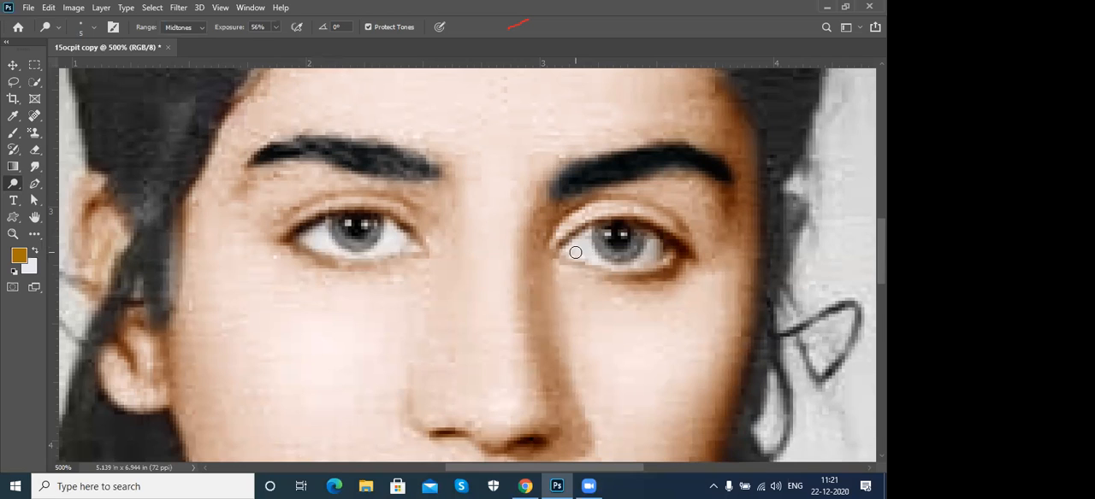
mouse_move(591, 258)
mouse_down()
mouse_move(637, 264)
mouse_move(657, 252)
mouse_up()
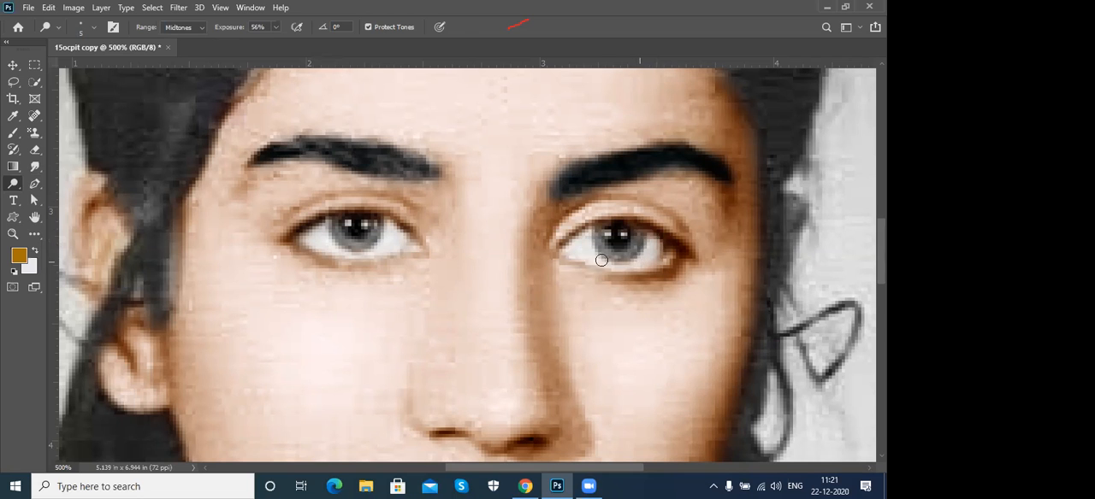
key(ctrl+minus)
key(ctrl+minus)
key(ctrl+minus)
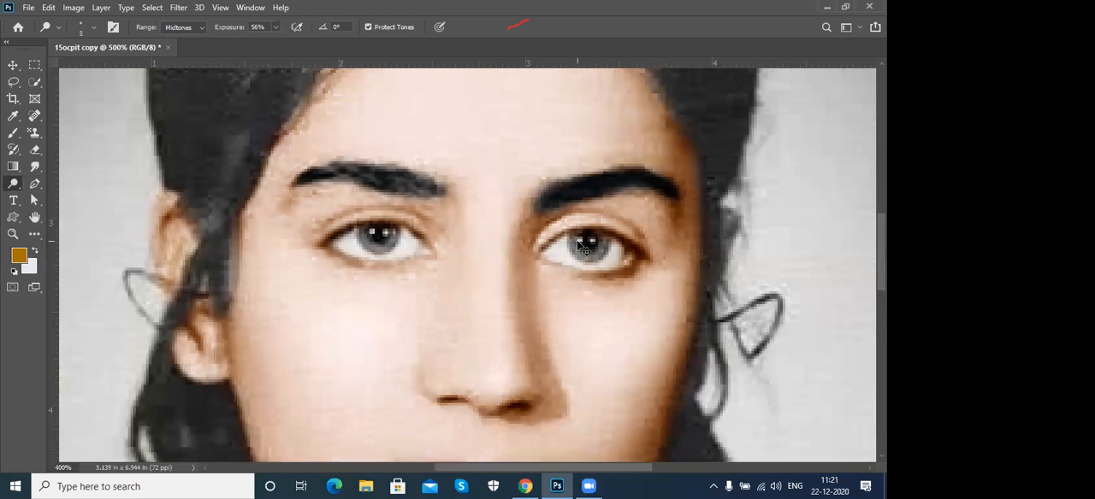
- Darken the highlights in both pupils using the Burn tool with a smaller brush
key(ctrl+plus)
key(ctrl+plus)
right_click(13, 184)
click(51, 196)
key(bracketleft)
key(bracketleft)
key(bracketleft)
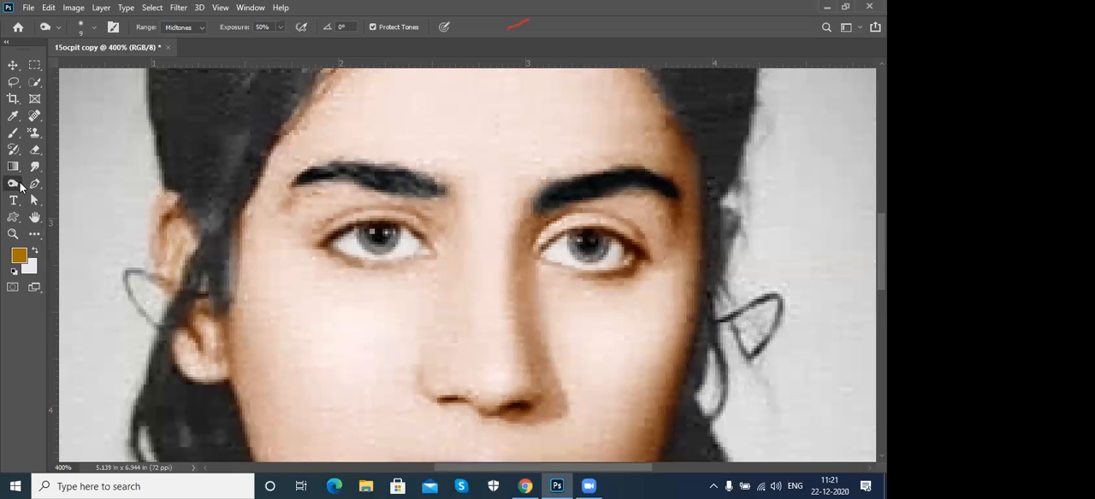
- Outline the iris of the eye on the image's left side with a closed Pen tool path
click(34, 184)
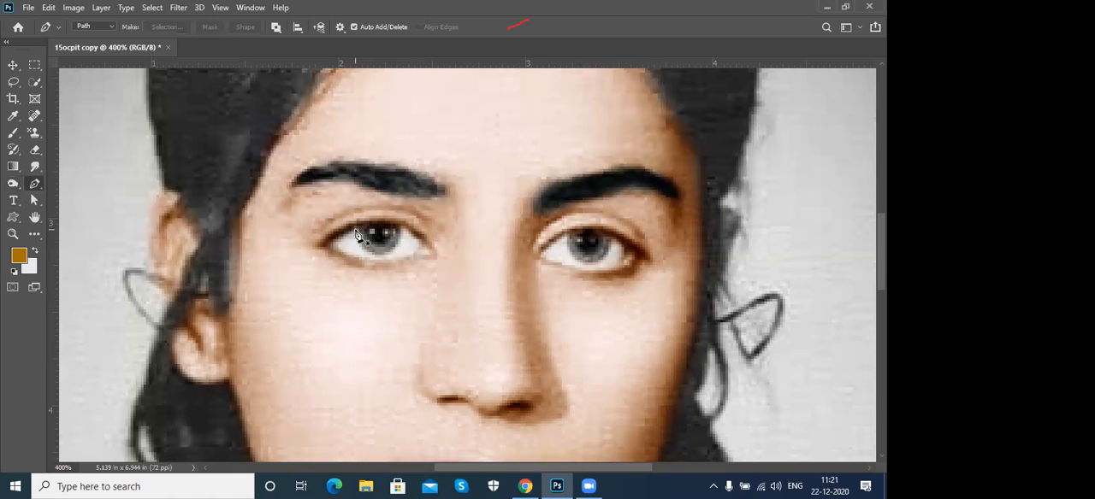
click(357, 231)
drag(373, 255, 399, 238)
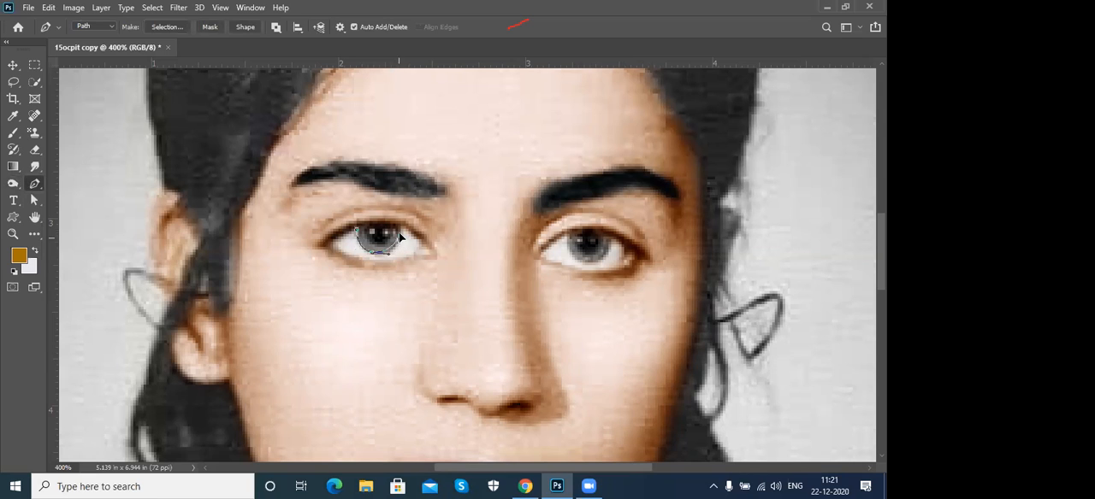
click(357, 233)
- Outline the other iris with a closed Pen tool path and convert both iris paths into a selection
click(567, 235)
drag(583, 262, 601, 269)
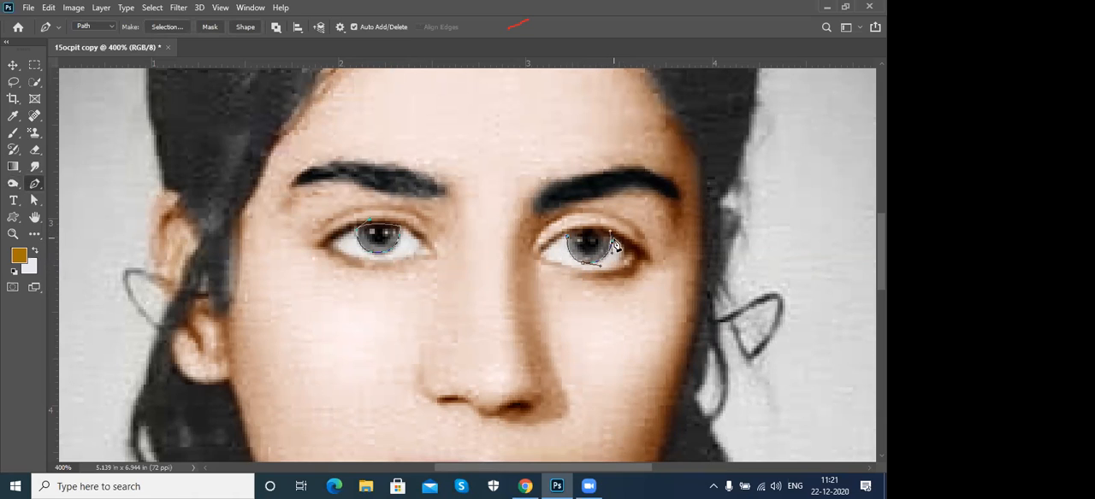
alt+click(611, 244)
drag(598, 235, 563, 239)
key(ctrl+Return)
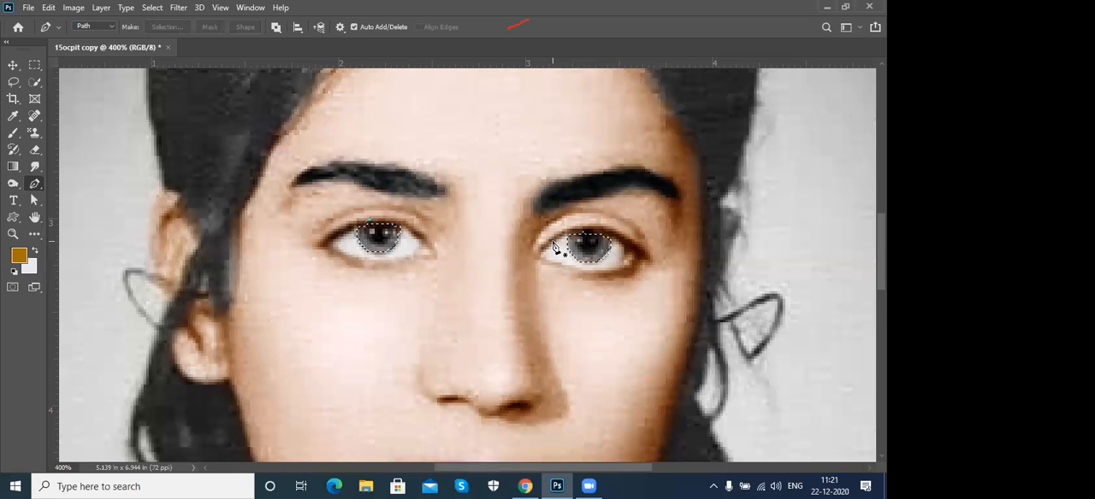
key(ctrl+z)
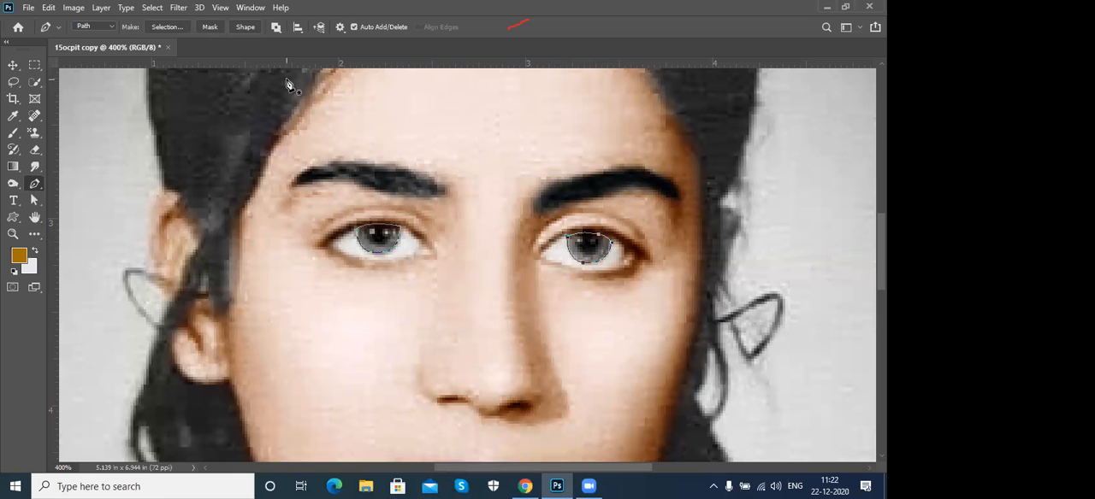
key(ctrl+Return)
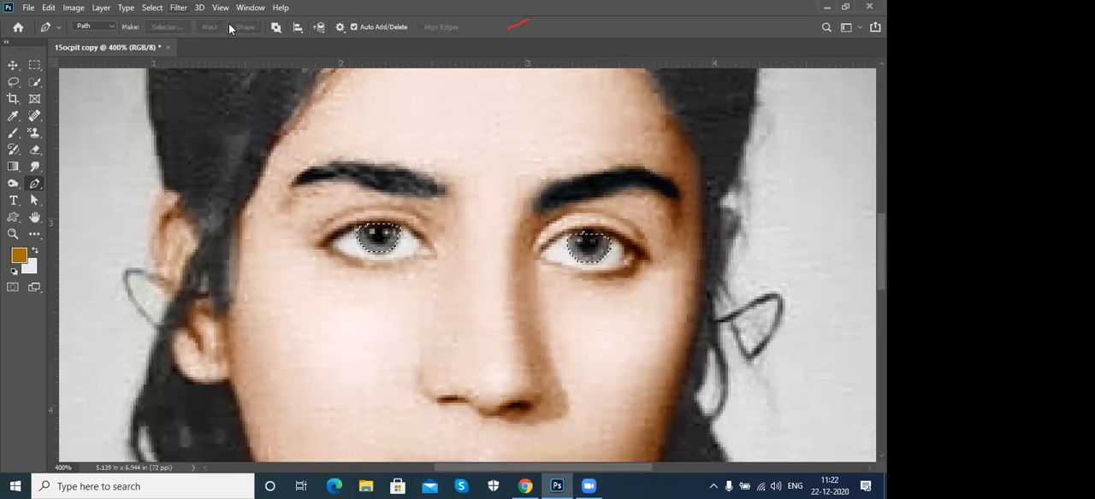
- Feather the iris selection by 1.2 px in Select and Mask and apply it
click(178, 7)
mouse_move(153, 8)
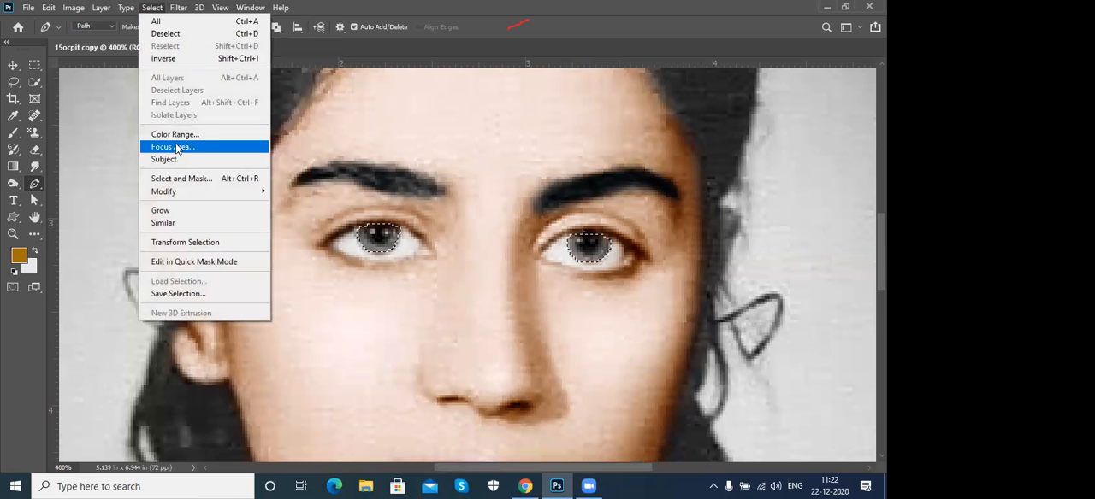
click(180, 177)
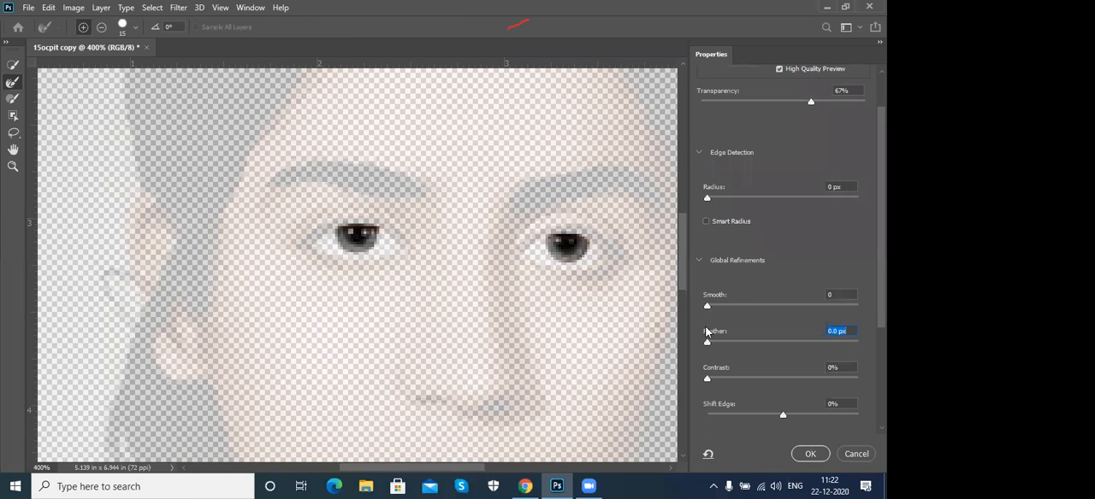
drag(707, 346, 718, 348)
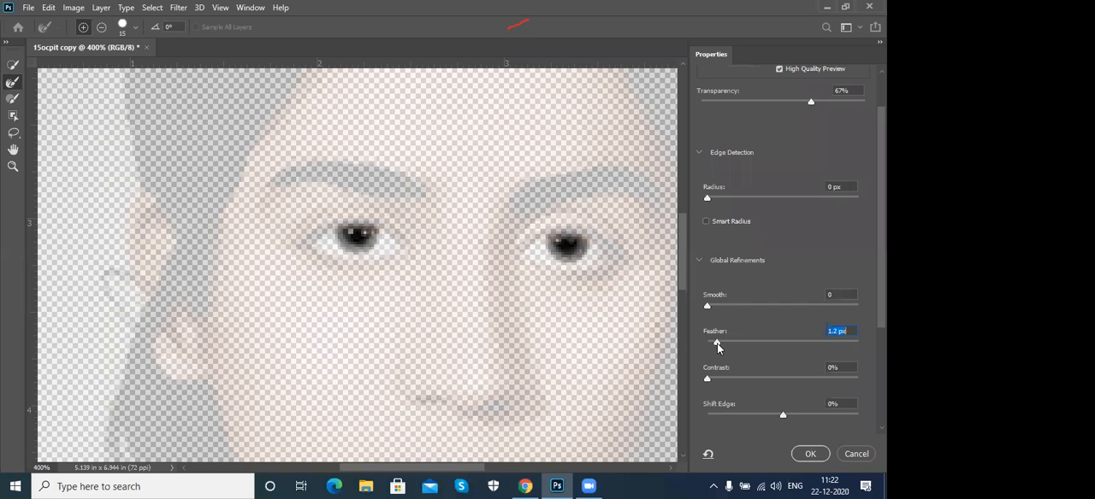
click(810, 454)
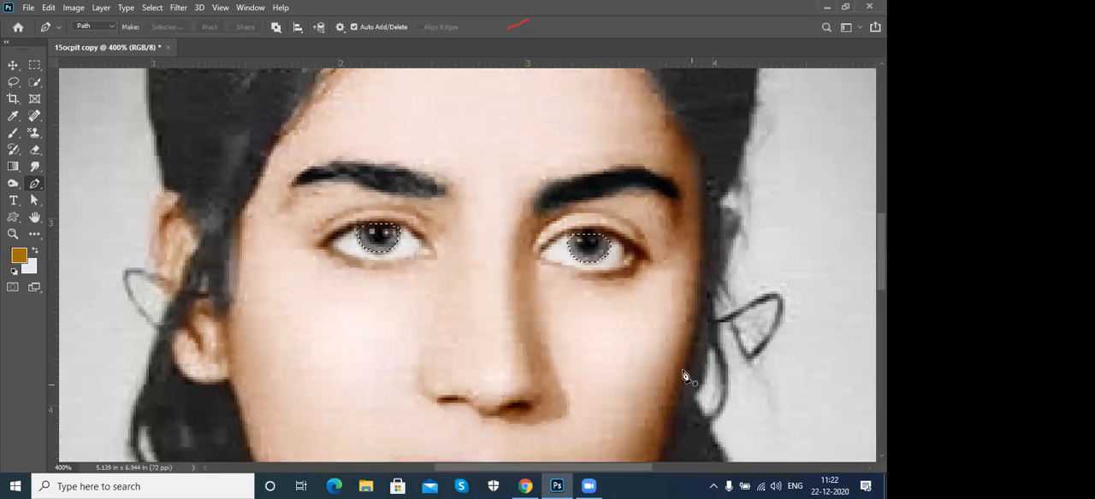
- Try a Levels adjustment on the selected irises with RGB shadow input 15 and midtone input 0.74
key(ctrl+l)
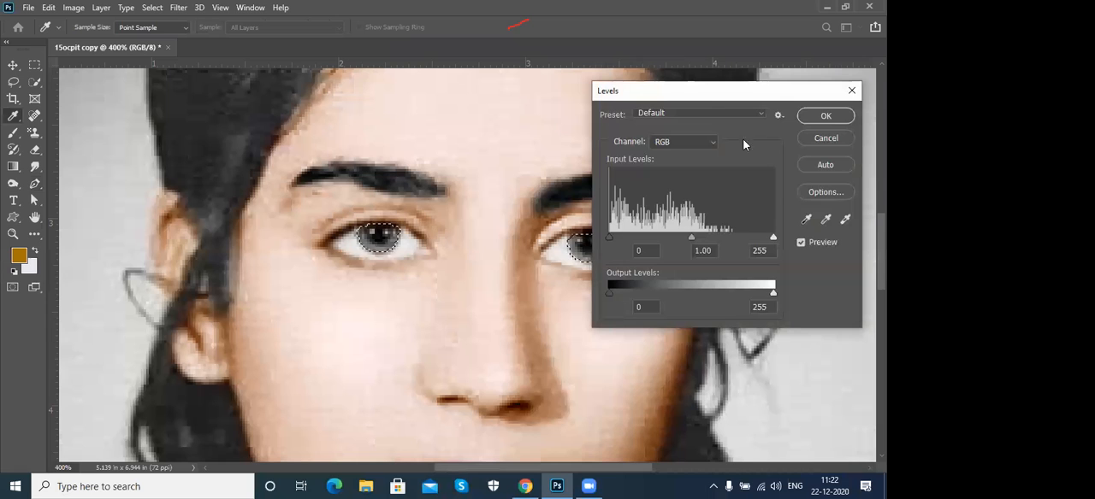
drag(708, 100, 755, 100)
drag(738, 238, 754, 237)
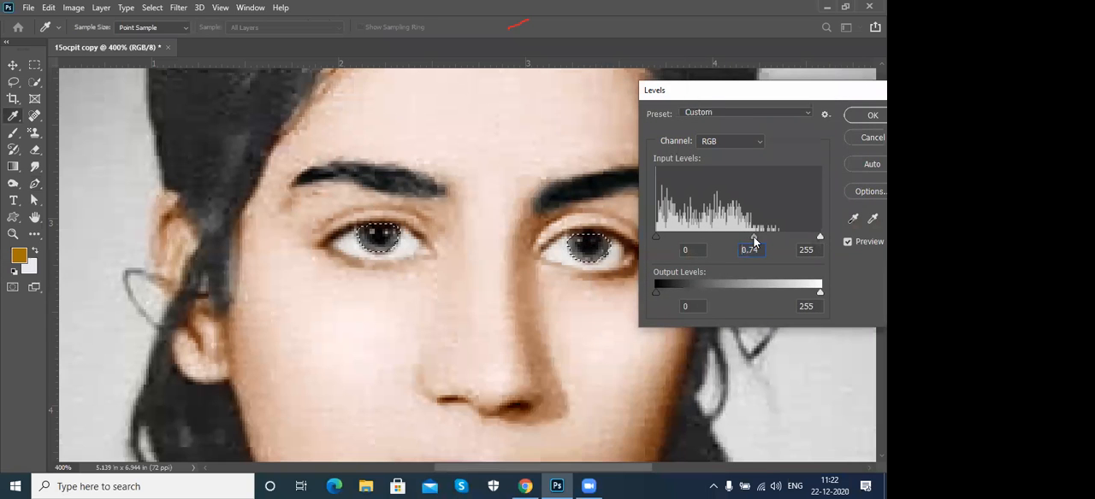
drag(657, 237, 666, 238)
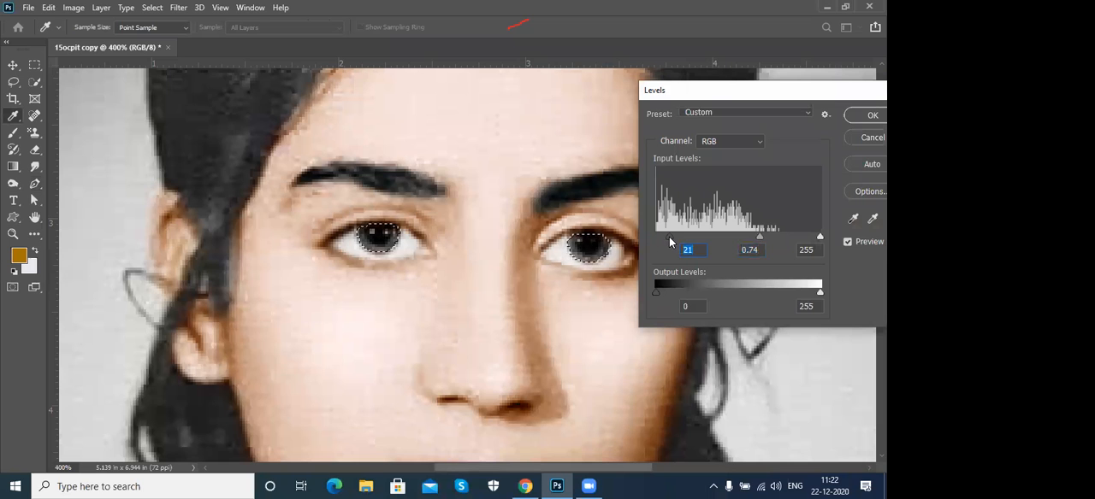
- Adjust the Red channel's midtone and highlight input levels for the irises
click(734, 143)
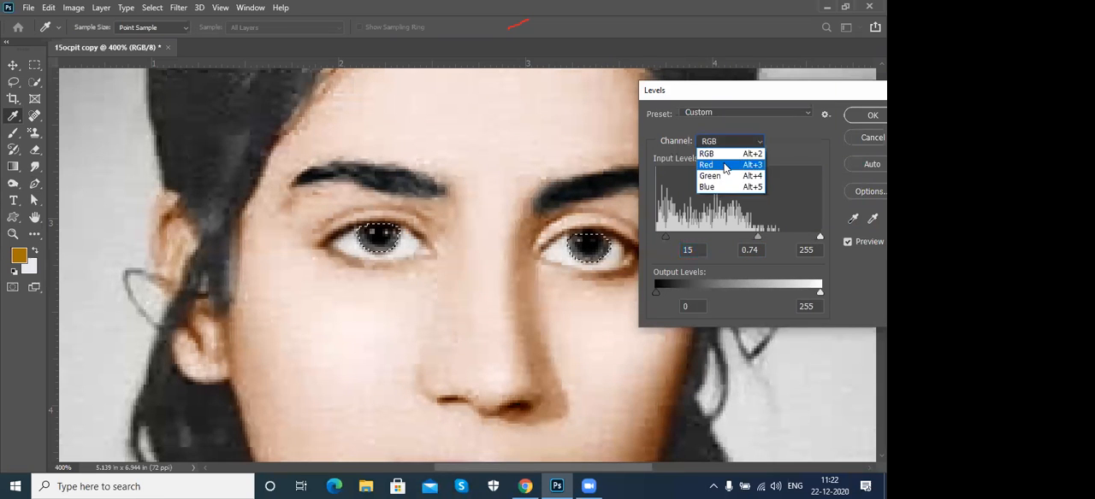
click(727, 155)
drag(734, 235, 736, 237)
drag(819, 237, 809, 240)
- Set the irises' midtone input level to 0.95 in Green and 0.84 in Blue, and apply the Levels adjustment
click(734, 142)
click(731, 175)
drag(738, 242, 743, 242)
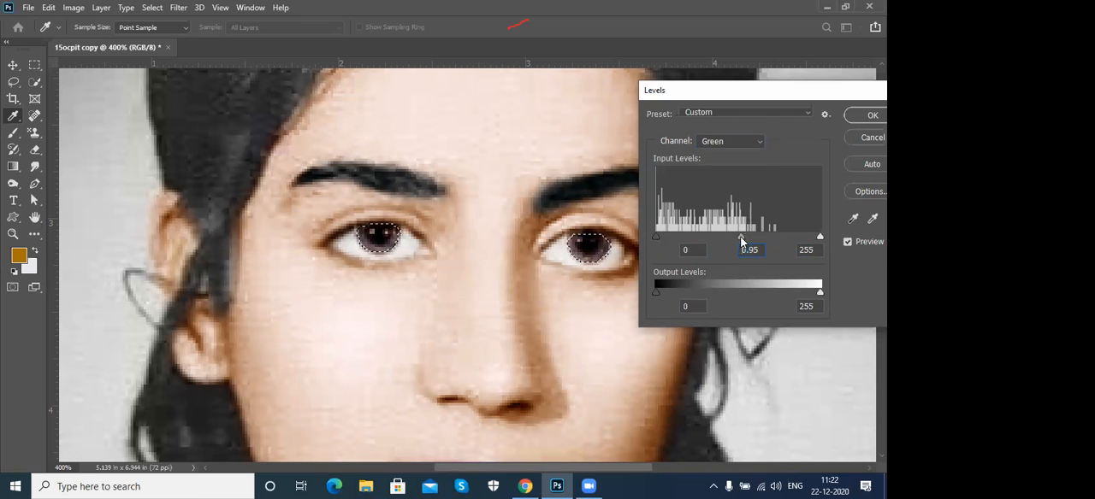
click(740, 143)
click(716, 187)
drag(738, 238, 748, 241)
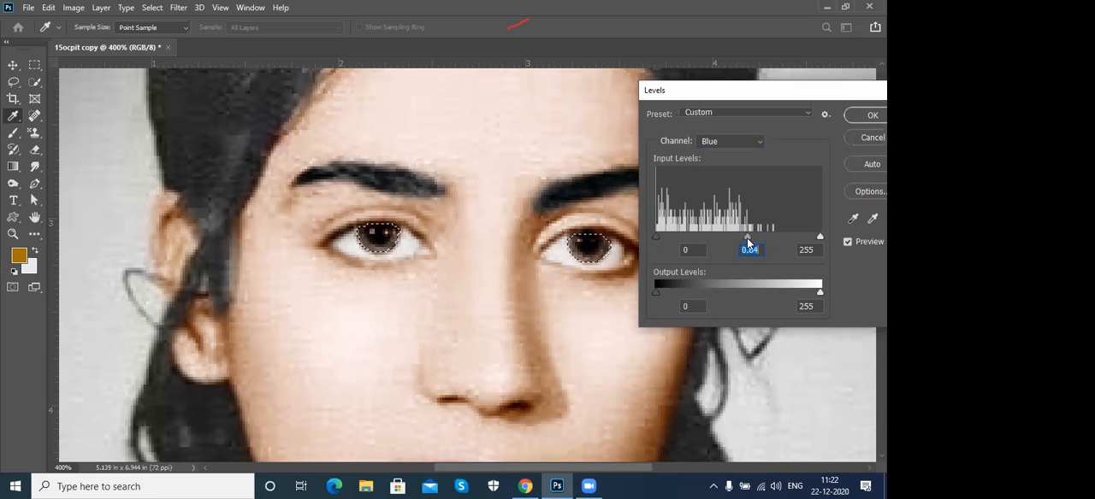
click(869, 116)
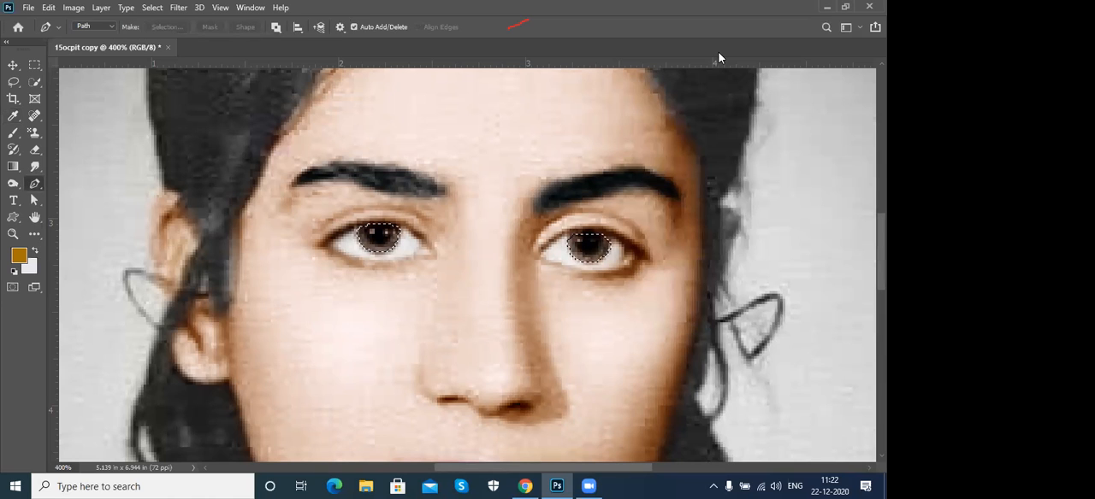
- Restore the iris selection and undo the Levels color adjustment on the irises
key(ctrl+d)
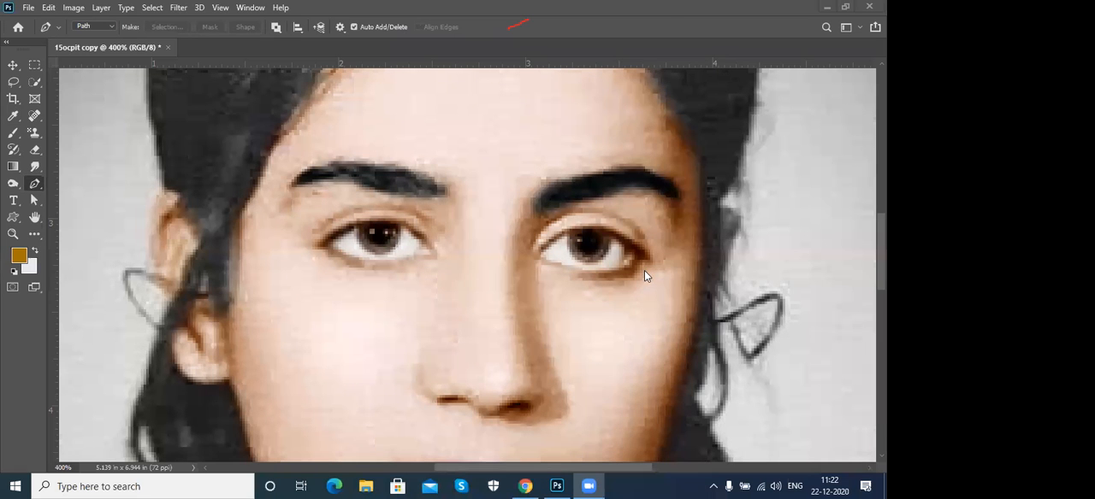
key(ctrl+shift+d)
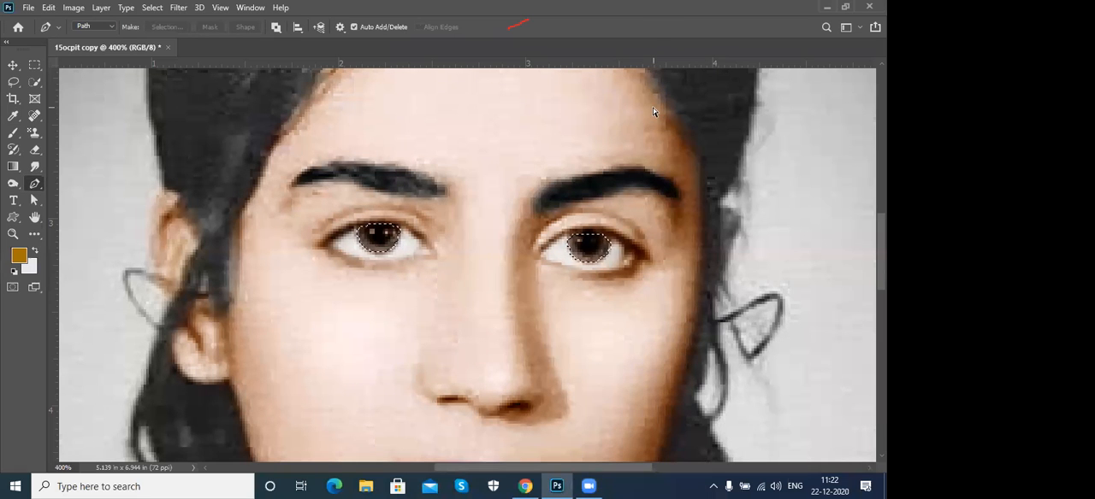
key(ctrl+z)
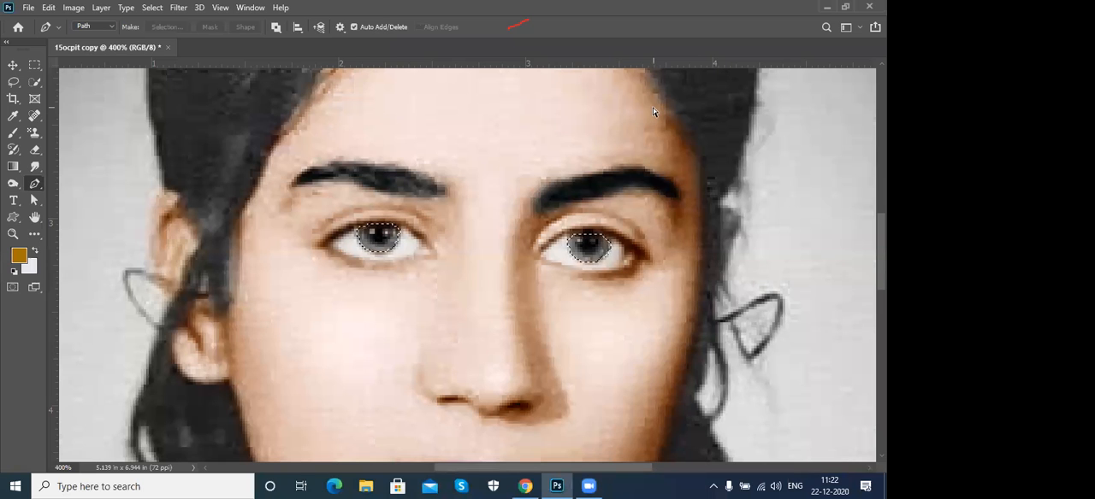
- Apply Levels to the irises with RGB shadow input 26 and midtone input 0.79, and deselect them
key(ctrl+l)
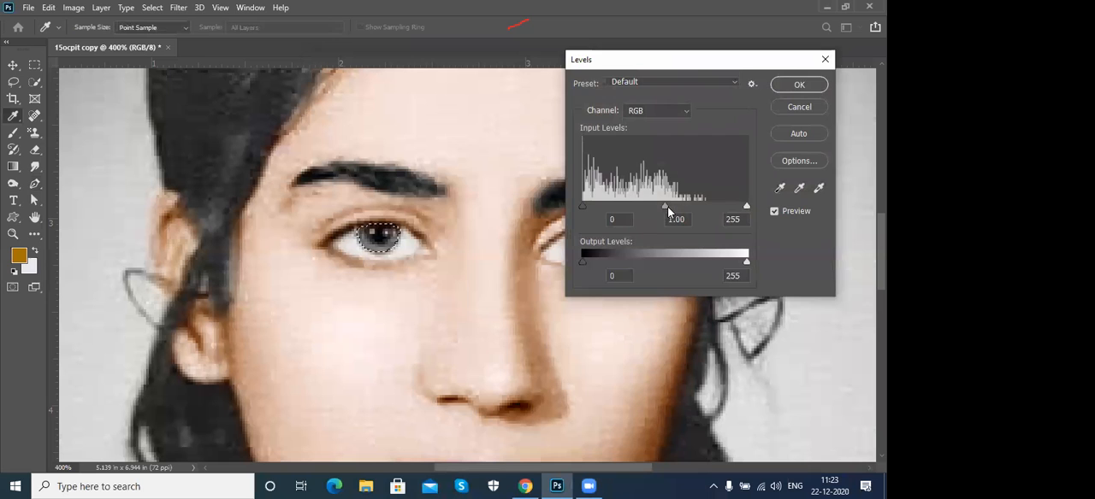
drag(664, 208, 677, 208)
drag(582, 206, 599, 206)
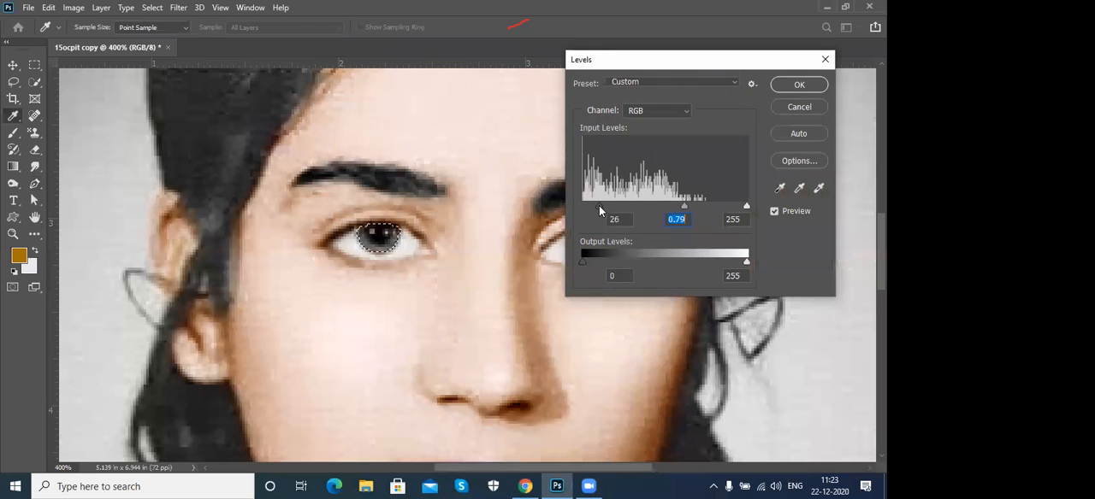
click(806, 86)
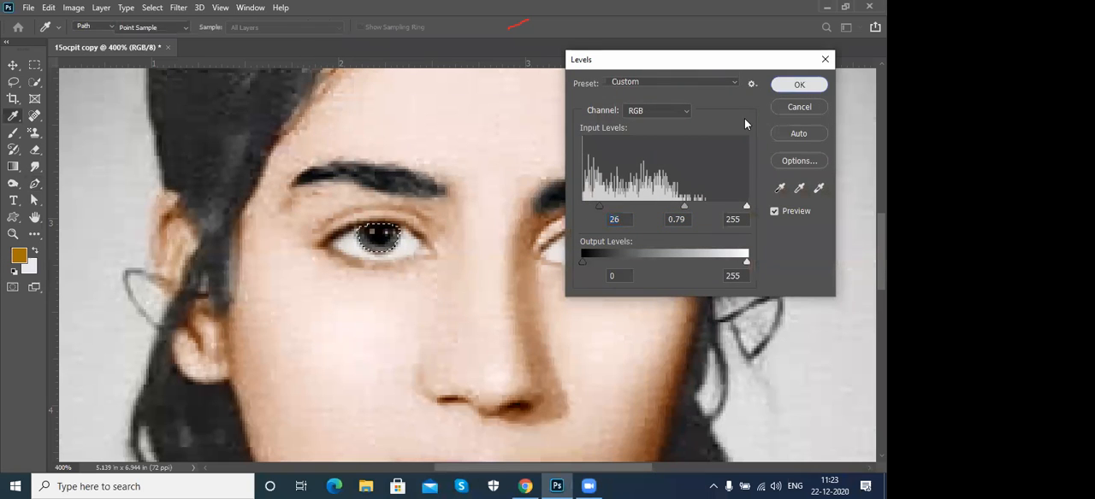
key(ctrl+d)
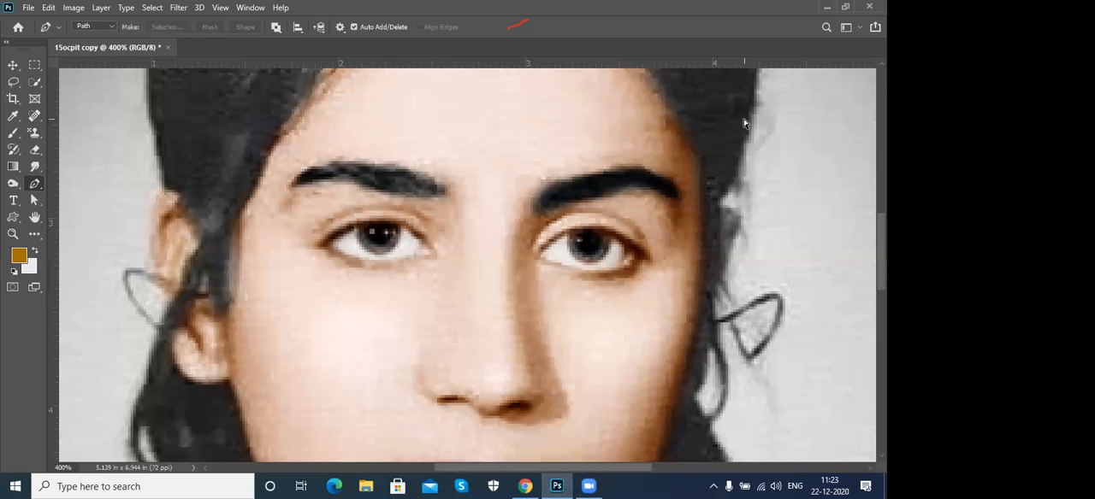
key(ctrl+minus)
key(ctrl+minus)
key(ctrl+minus)
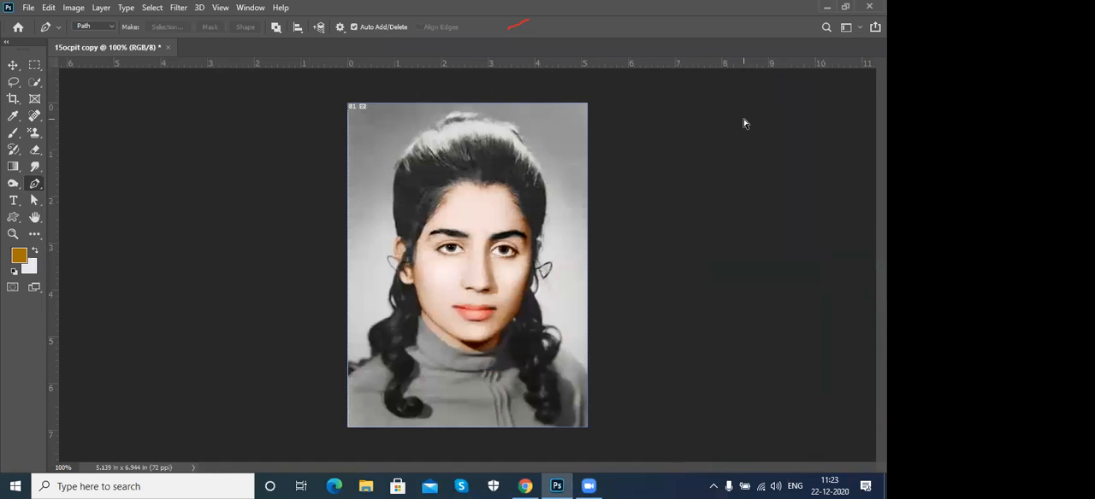
key(ctrl+plus)
key(ctrl+plus)
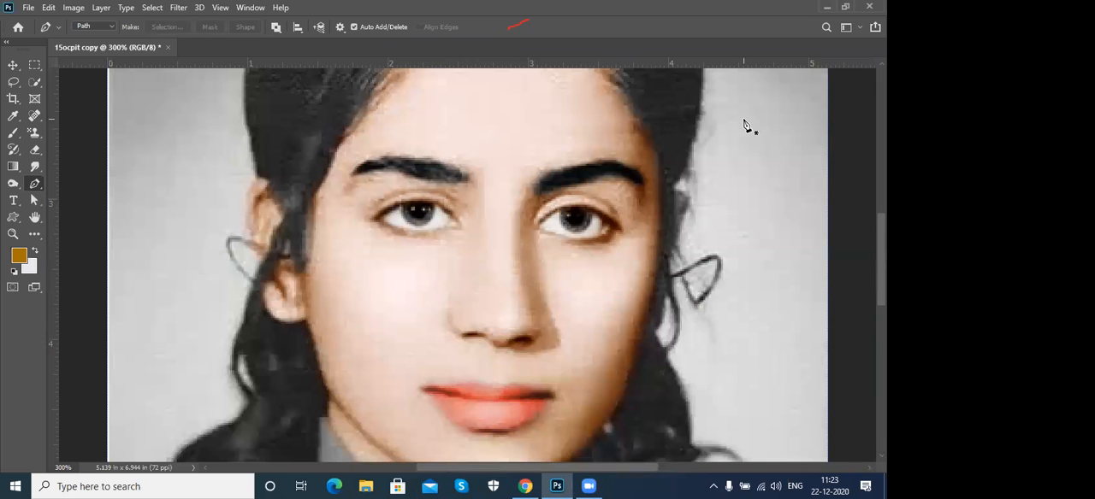
drag(558, 113, 550, 242)
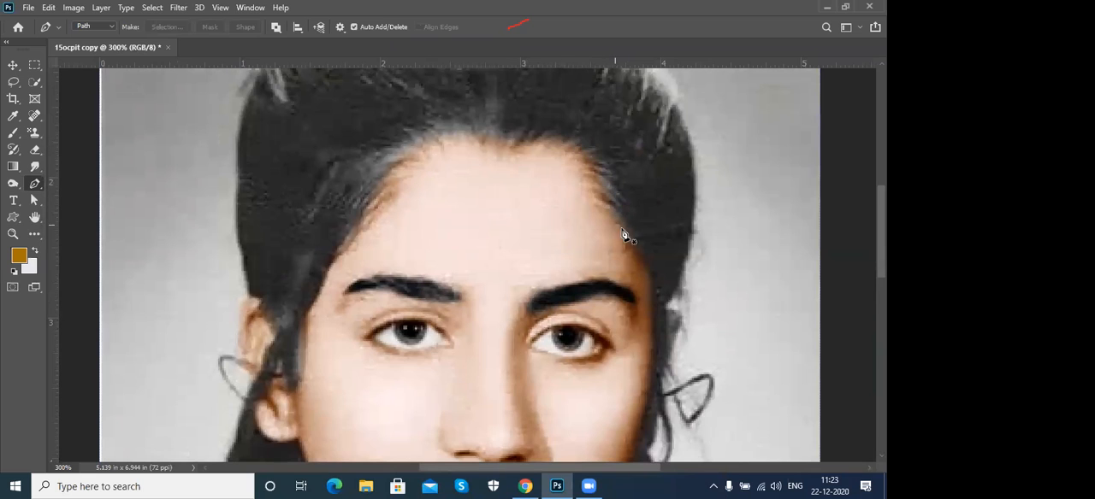
- Start a Pen path at the image's left temple and trace the hairline across the forehead and down the right side of the face
click(305, 314)
click(325, 275)
drag(399, 159, 586, 156)
drag(599, 188, 605, 202)
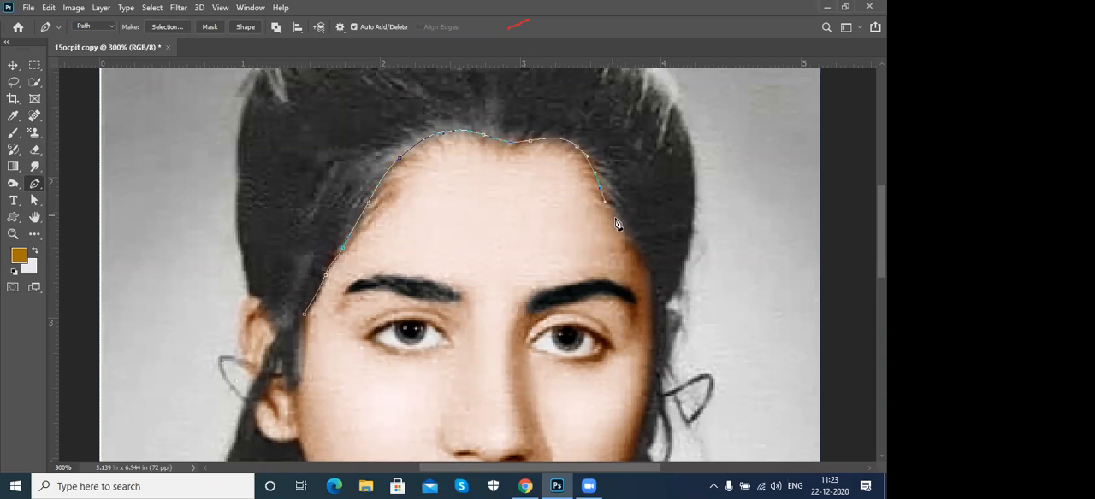
click(625, 236)
drag(651, 271, 648, 230)
click(648, 238)
click(633, 321)
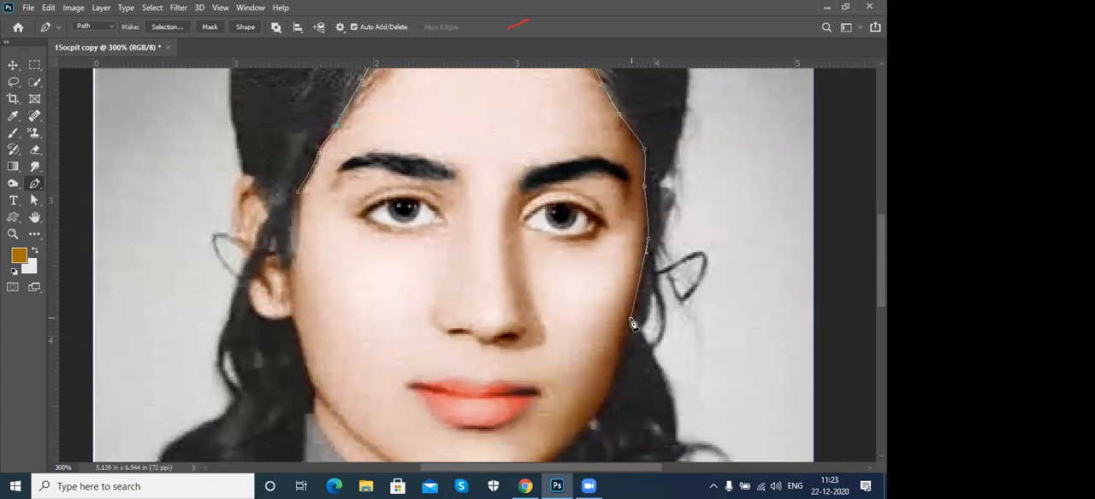
- Continue the hair path along the right cheek and jaw to the neck and onto the collar
drag(639, 334, 666, 196)
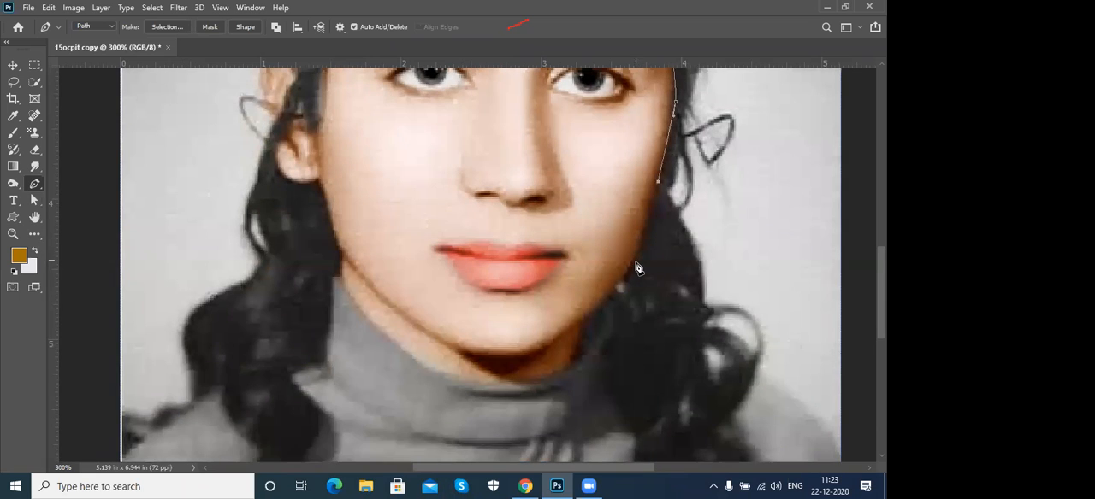
click(633, 267)
click(585, 324)
click(574, 358)
click(597, 352)
drag(609, 391, 614, 406)
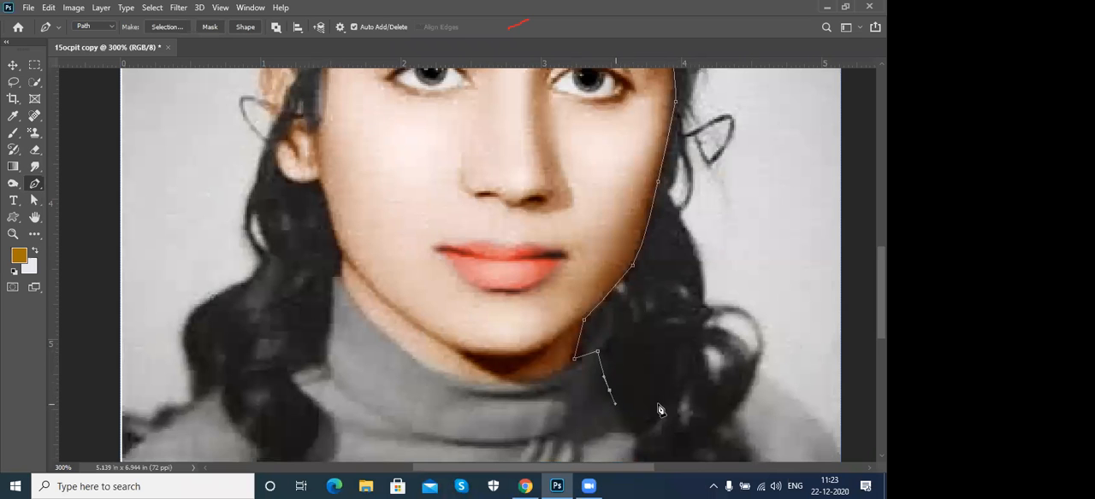
- Trace the inner edge of the right hair lock down over the sweater and around its lower tip
scroll(658, 411, down, 3)
drag(608, 297, 618, 333)
click(617, 346)
click(634, 354)
click(644, 381)
key(space)
drag(629, 397, 659, 306)
drag(629, 335, 636, 336)
drag(650, 367, 713, 288)
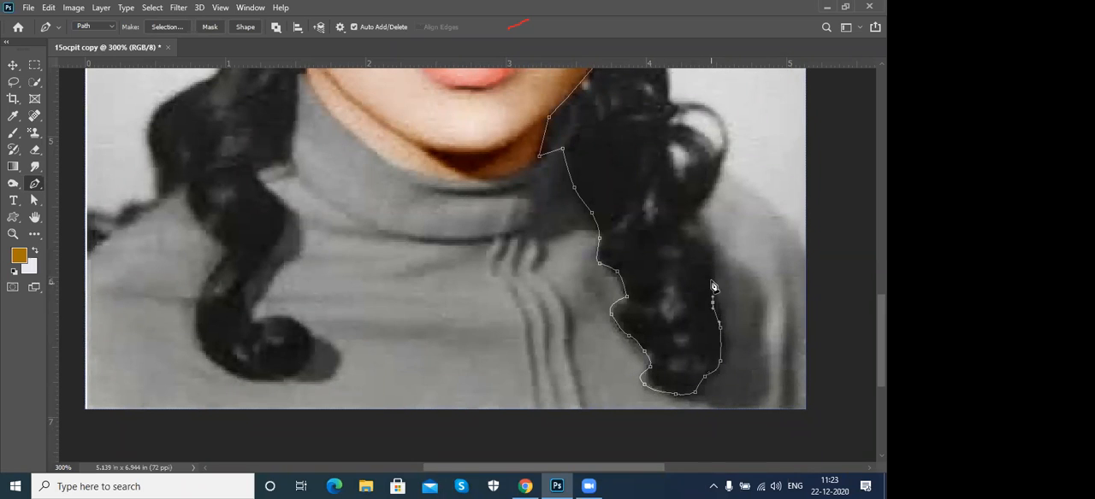
- Extend the path up the outer edge of the right hair lock and around the loose curl at the shoulder
click(691, 231)
click(682, 222)
drag(706, 183, 656, 296)
click(658, 295)
click(676, 270)
click(669, 247)
click(651, 225)
click(622, 217)
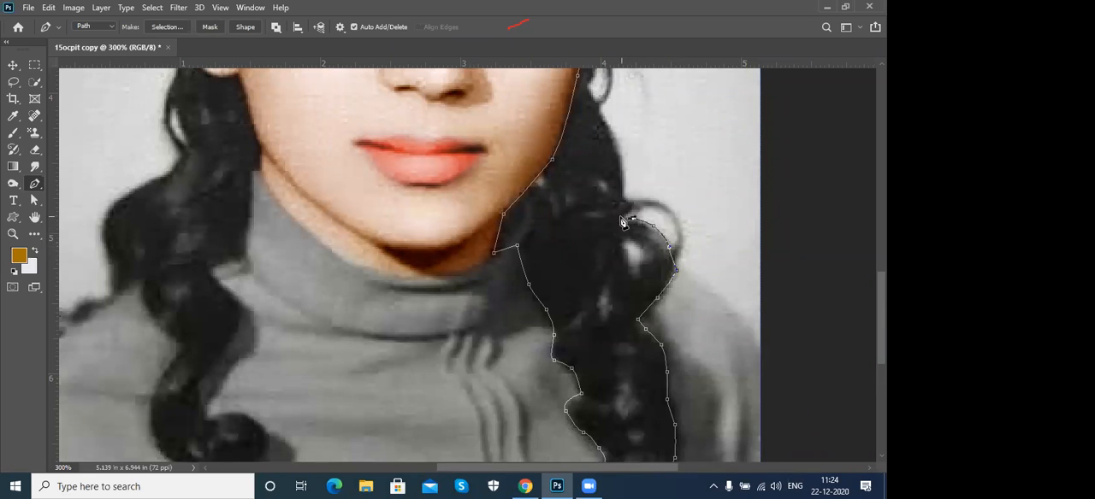
- Trace the outer hair edge from the right shoulder curl up past the earring to eye level
click(625, 179)
drag(648, 145, 639, 301)
click(628, 286)
click(607, 248)
click(611, 196)
click(615, 168)
drag(640, 142, 597, 320)
click(606, 248)
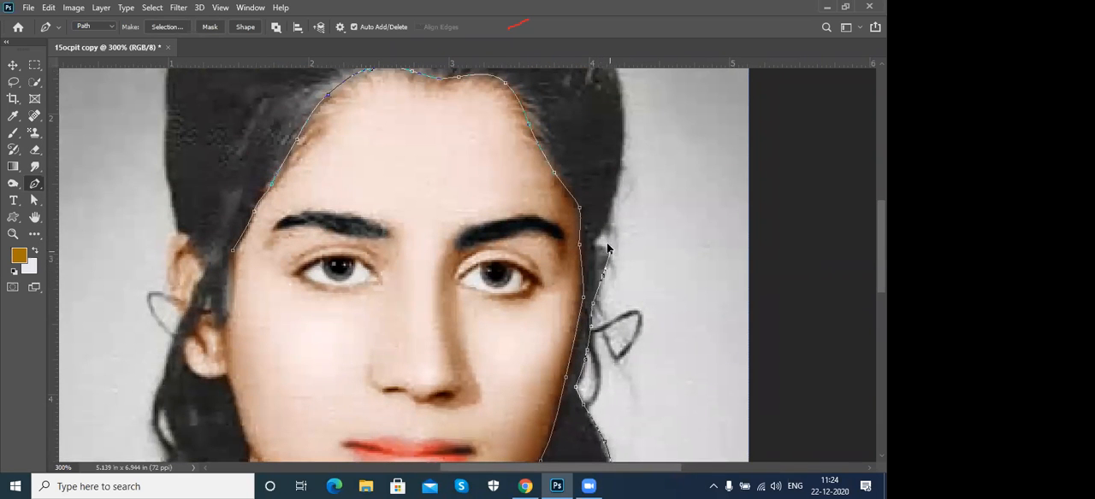
click(600, 239)
drag(600, 230, 604, 222)
- Curve the path up the right side of the head and over the top of the hair
drag(632, 178, 628, 302)
drag(614, 195, 594, 133)
drag(611, 176, 673, 364)
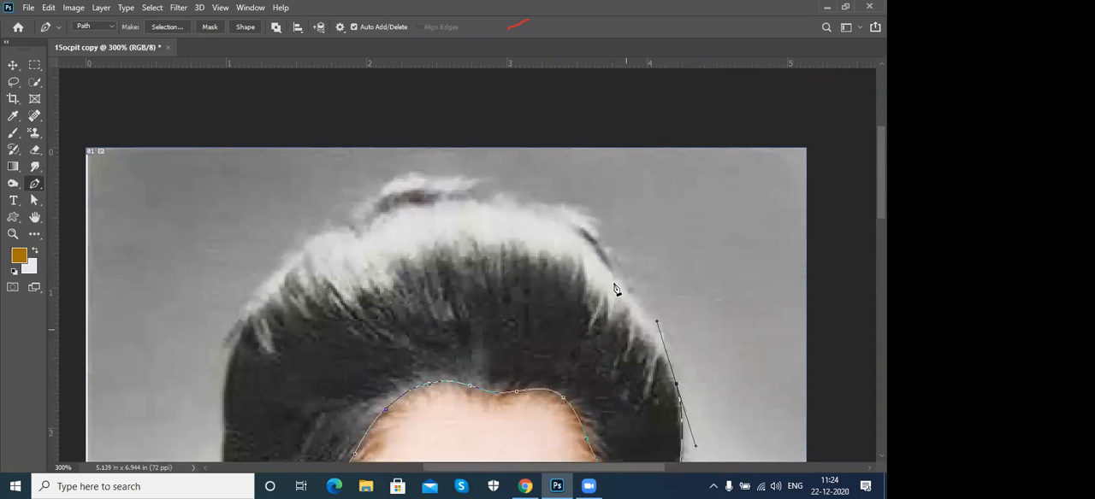
drag(613, 278, 577, 224)
alt+click(613, 277)
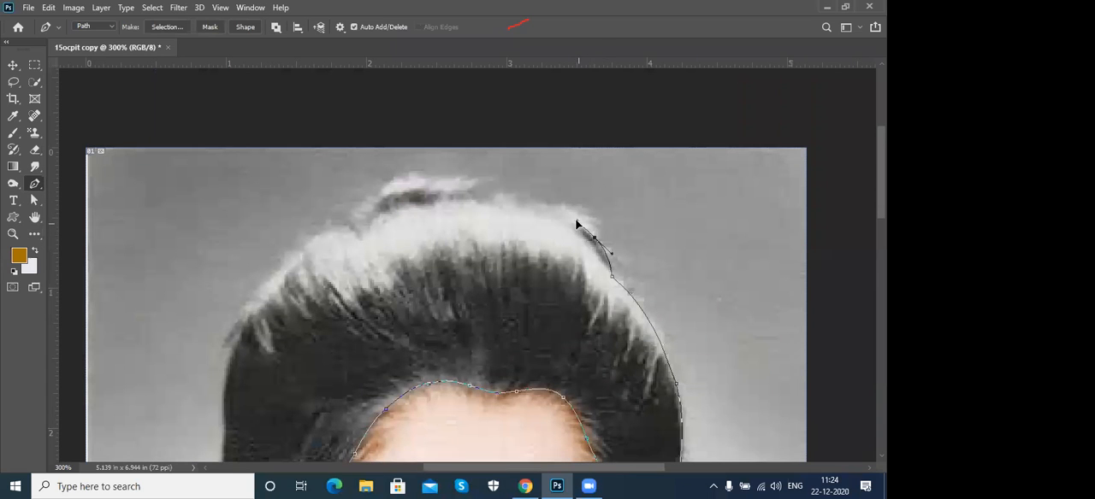
click(530, 205)
drag(494, 198, 384, 183)
drag(434, 211, 519, 178)
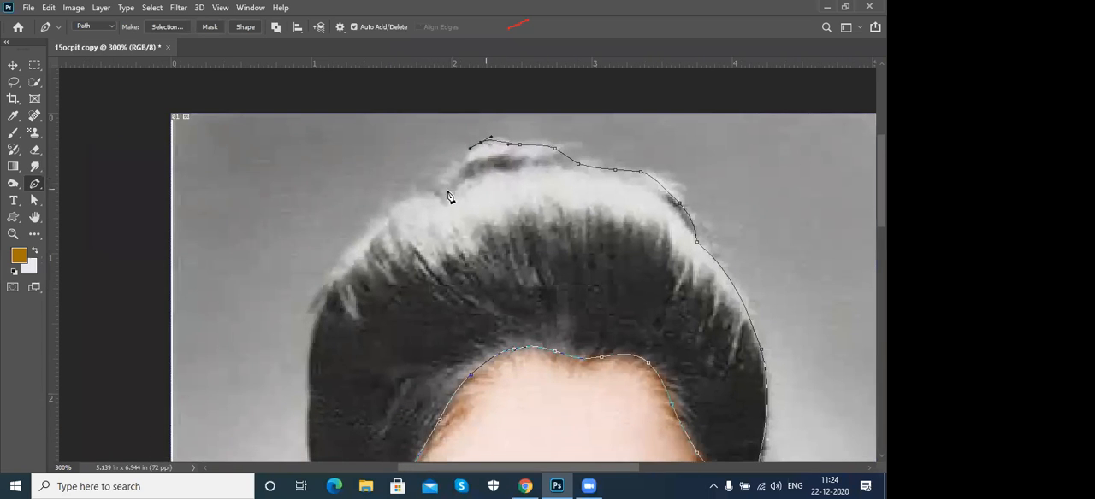
- Trace the hair outline down the left side of the head to the top of the left ear
drag(432, 190, 482, 166)
drag(414, 212, 403, 229)
drag(393, 264, 389, 275)
drag(382, 309, 442, 198)
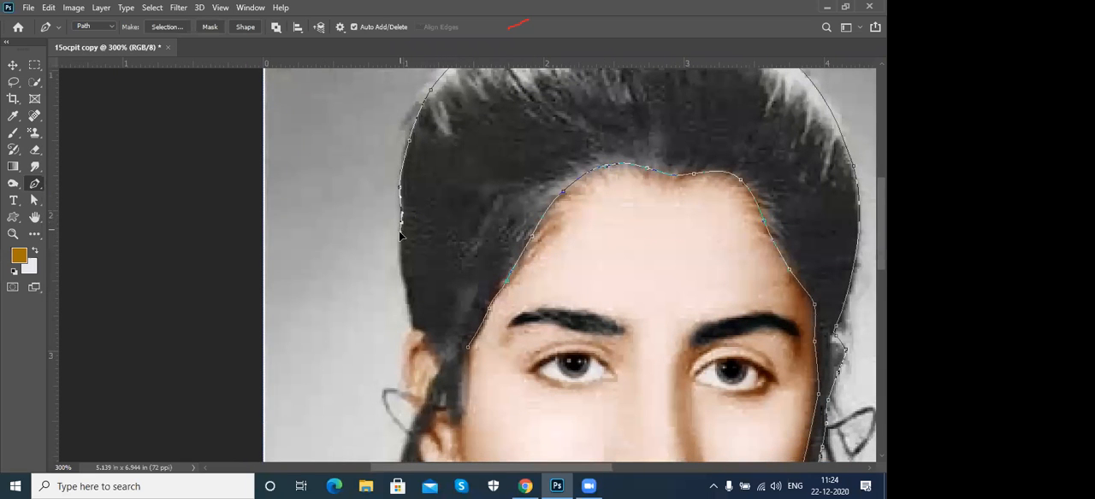
drag(402, 280, 422, 338)
click(427, 333)
- Carry the path past the left ear and down the outer edge of the left curls to the shoulder
drag(485, 301, 545, 188)
drag(498, 252, 492, 278)
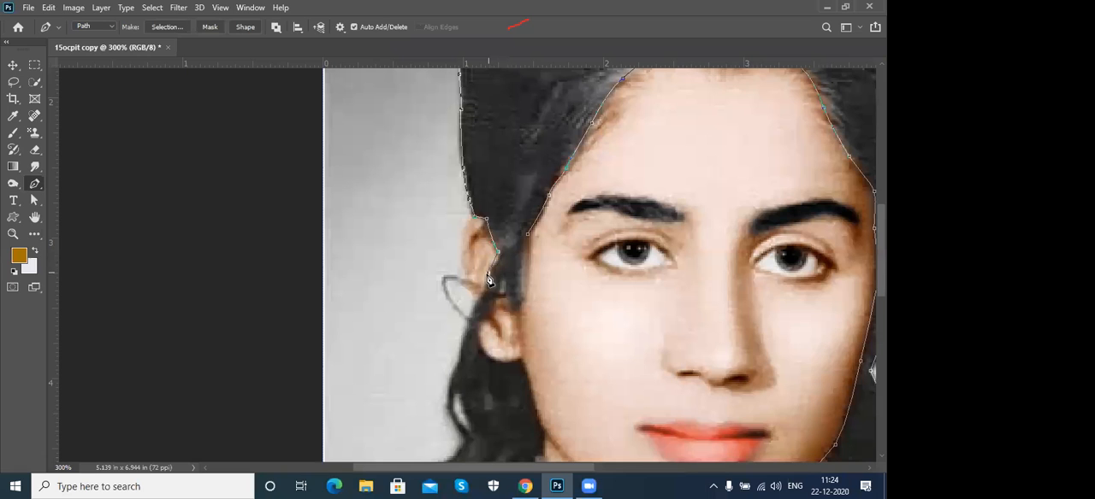
drag(471, 321, 493, 248)
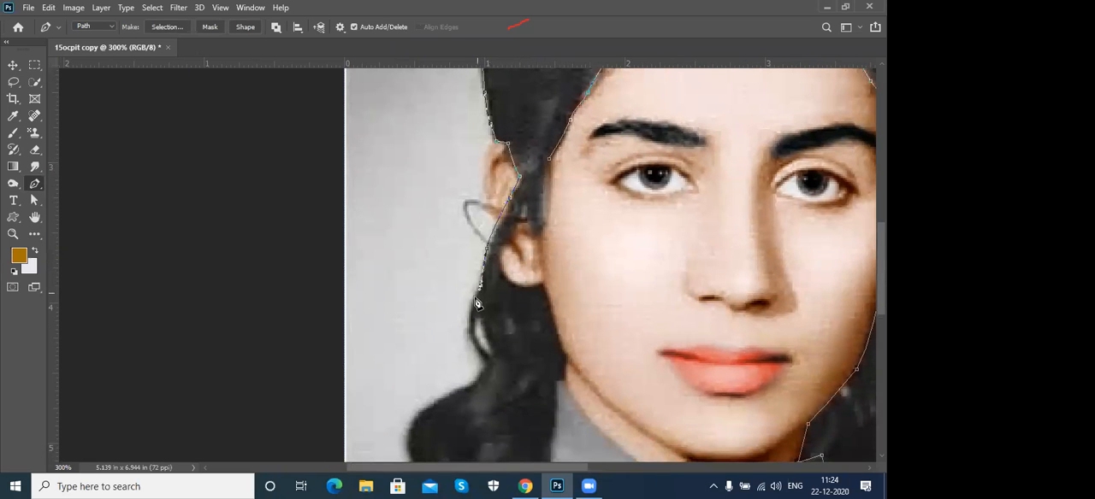
click(472, 338)
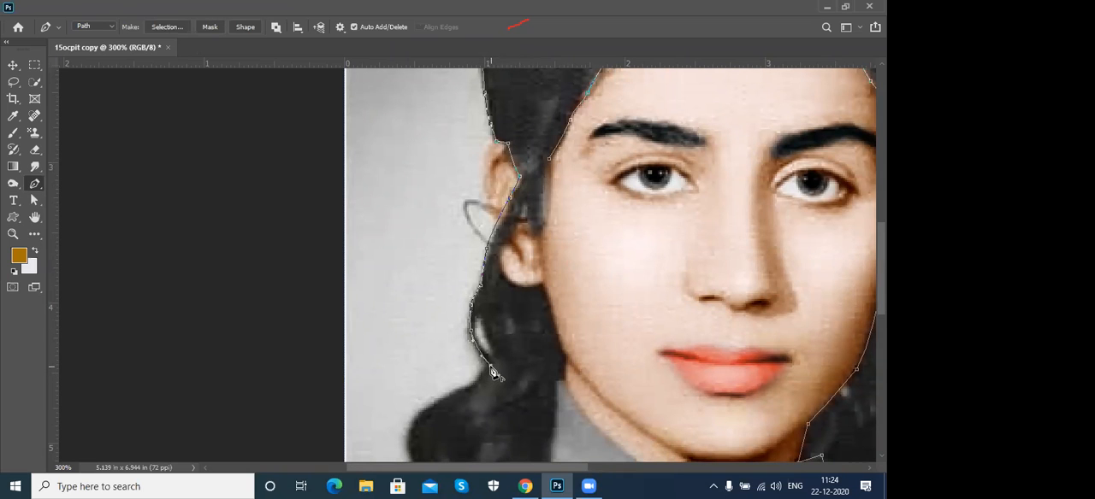
drag(573, 269, 619, 177)
drag(537, 255, 526, 257)
drag(481, 297, 478, 323)
drag(490, 354, 493, 372)
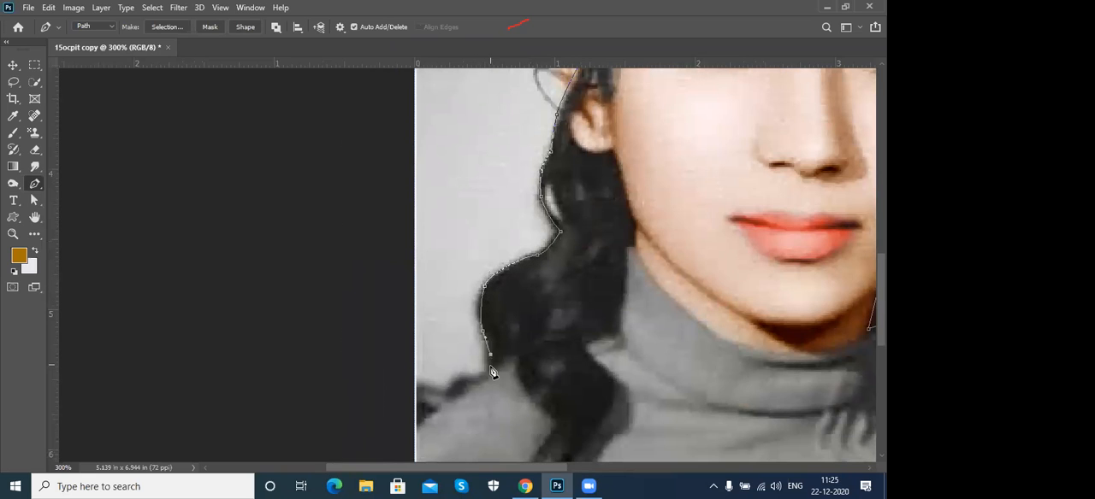
- Trace the outer edge of the left hair lock over the sweater and around its curled end
click(516, 358)
scroll(518, 288, down, 3)
drag(507, 295, 548, 334)
scroll(594, 349, down, 3)
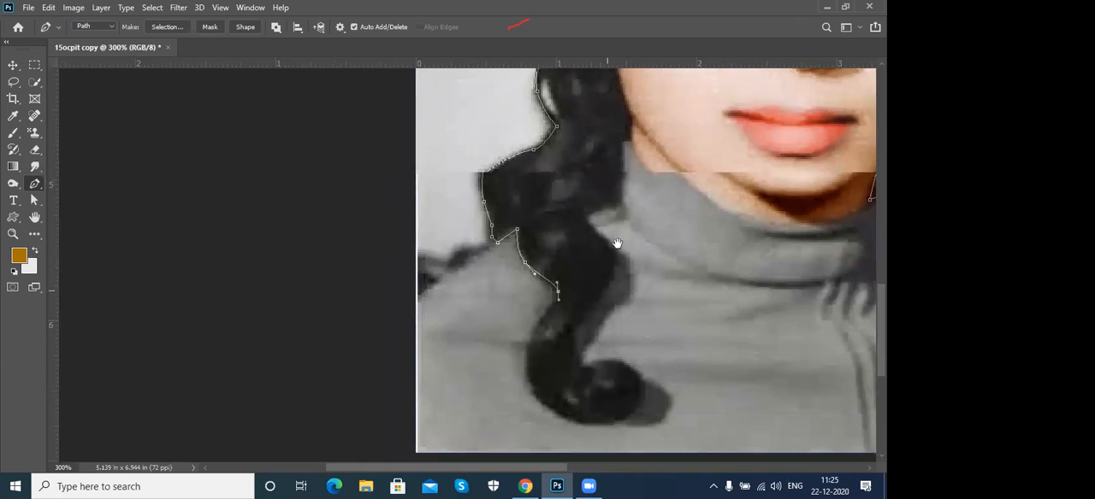
drag(537, 301, 535, 318)
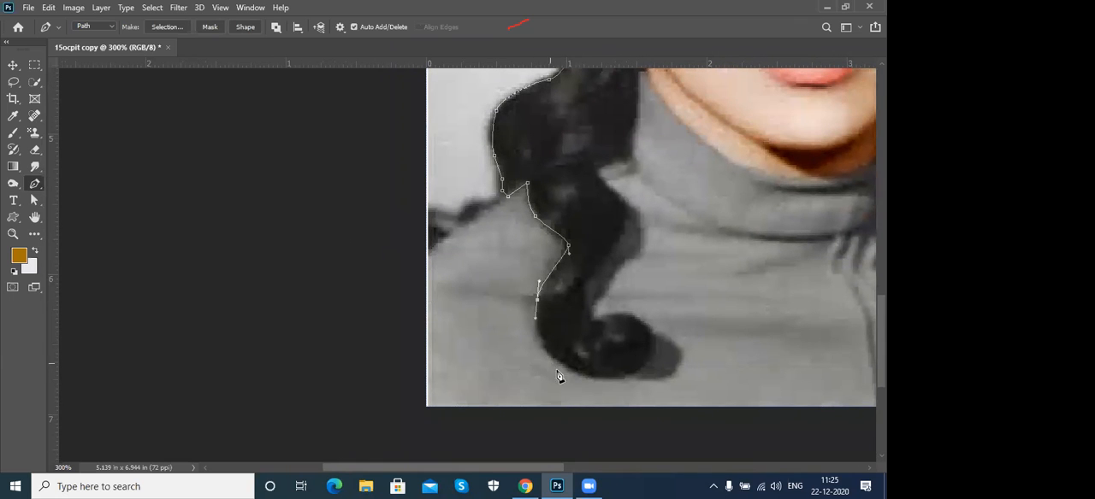
drag(576, 374, 633, 316)
click(602, 317)
- Trace the inner edge of the left hair lock up from the curled end to the top of the collar
click(584, 320)
click(582, 287)
click(605, 254)
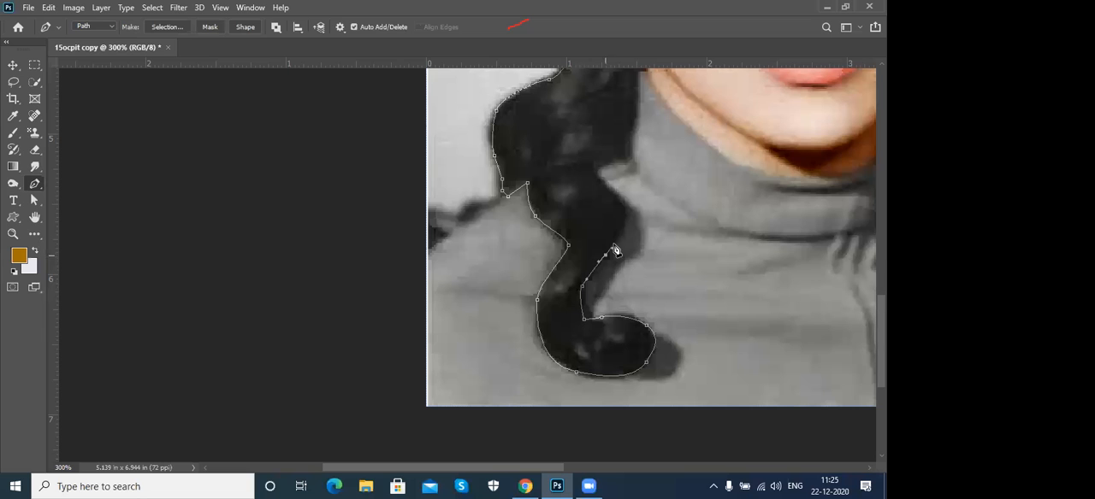
click(626, 221)
click(614, 188)
drag(604, 203, 535, 351)
click(562, 303)
click(567, 260)
click(570, 221)
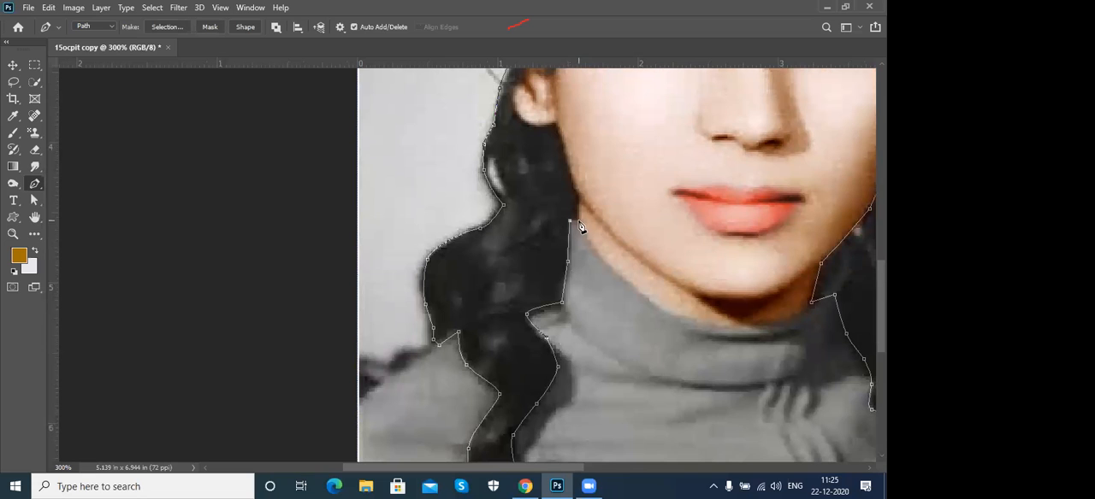
- Trace the hair along the left jaw and around the ear, and close the path at the left temple
drag(594, 198, 576, 360)
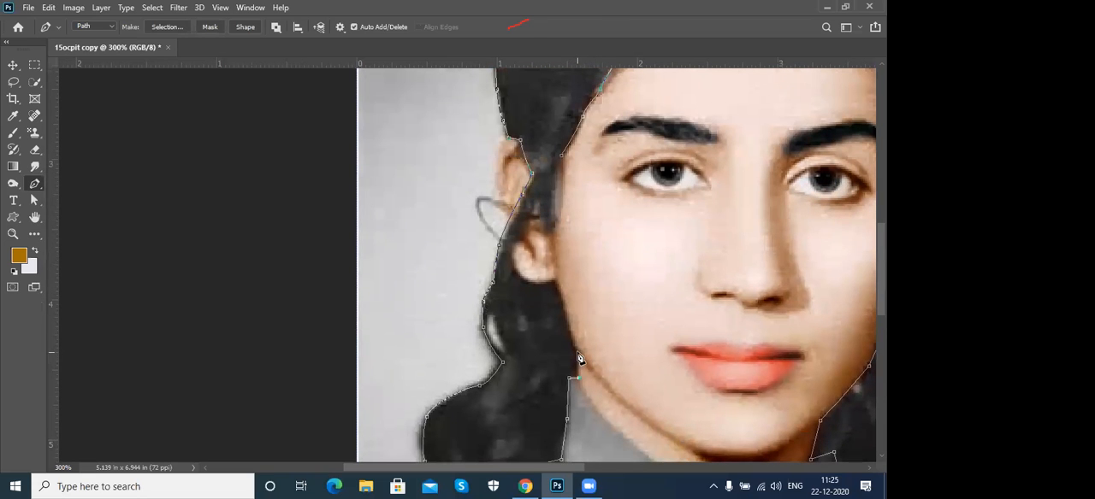
click(555, 283)
click(512, 271)
click(512, 245)
click(528, 223)
click(540, 205)
click(543, 229)
drag(589, 209, 571, 329)
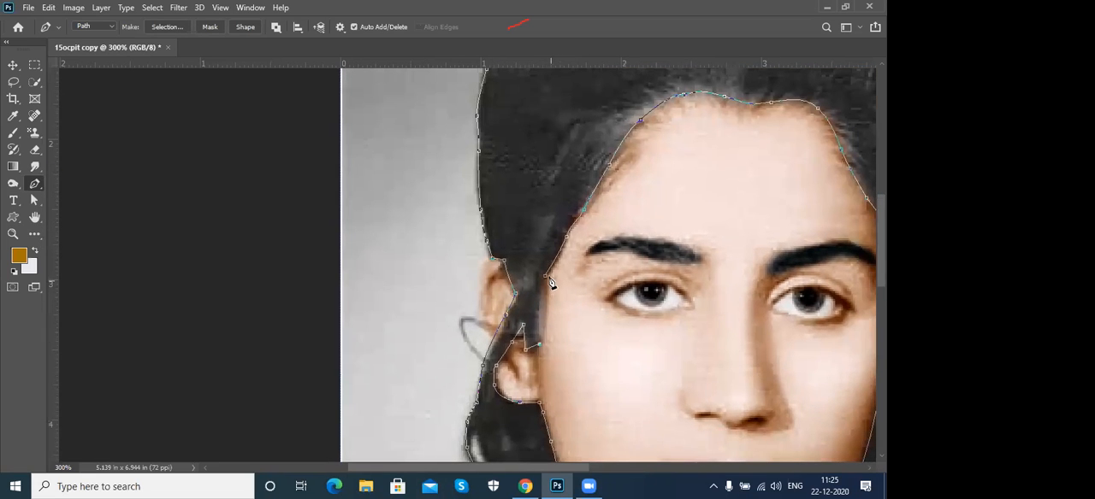
click(547, 278)
- Convert the hair path to a selection and feather it by about 4 px with Select and Mask
key(ctrl+Return)
key(ctrl+0)
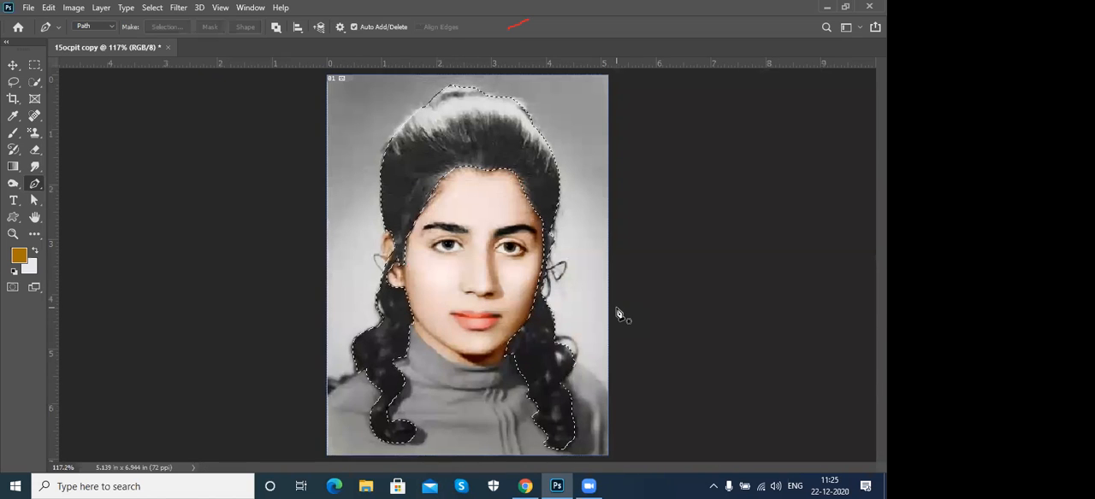
click(158, 8)
click(206, 178)
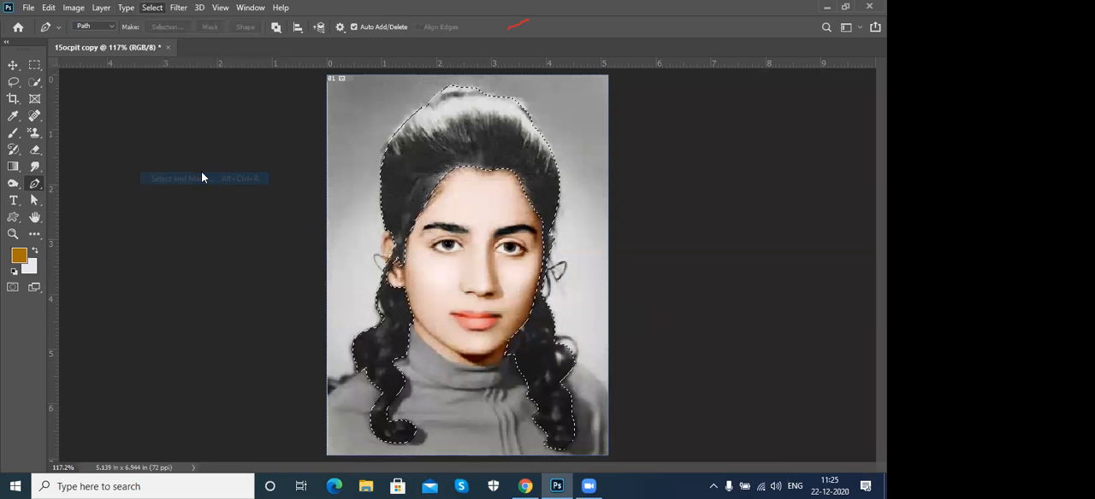
drag(708, 345, 740, 358)
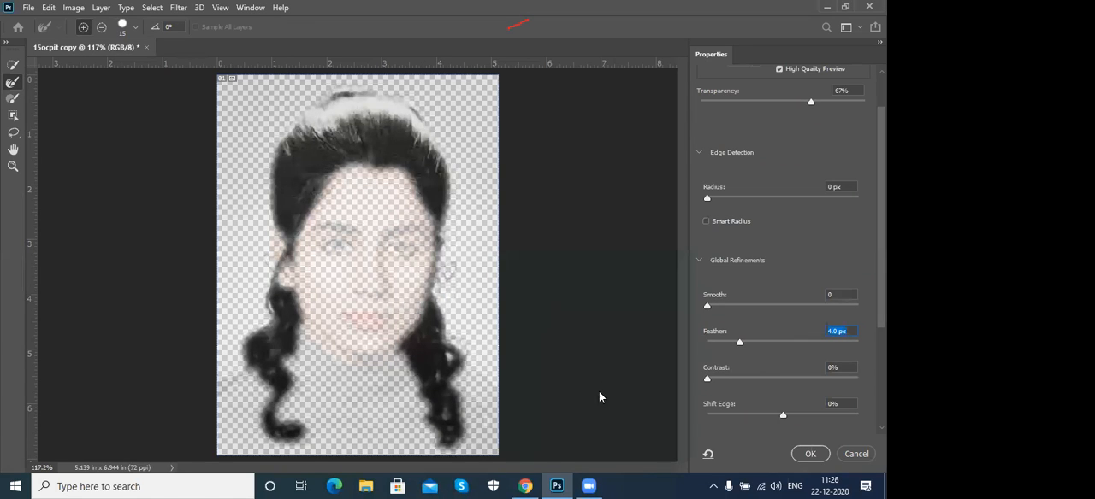
drag(738, 344, 736, 345)
click(810, 454)
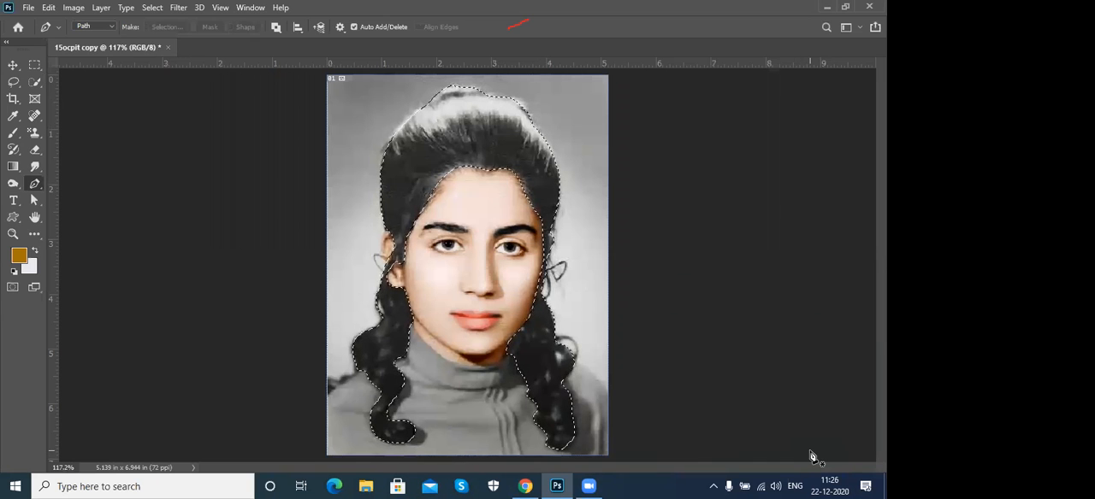
- Apply Levels to the hair with RGB input levels 21, 0.78 and 243, and deselect it
key(ctrl+l)
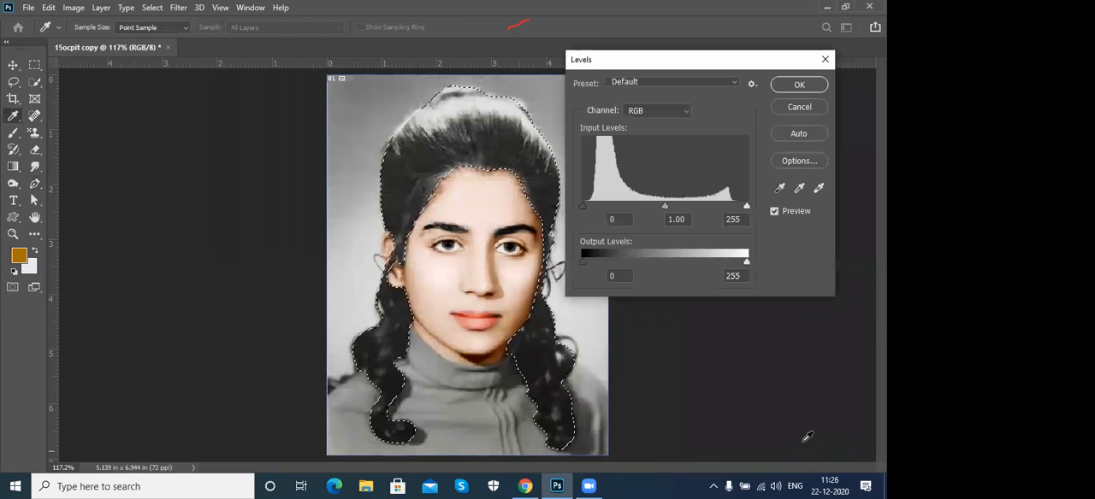
drag(662, 206, 680, 206)
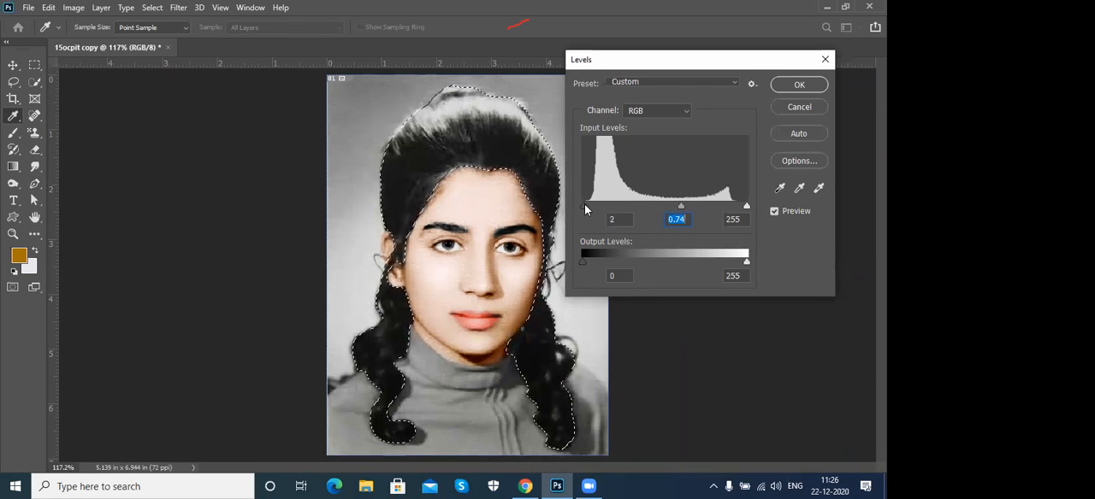
drag(591, 207, 597, 207)
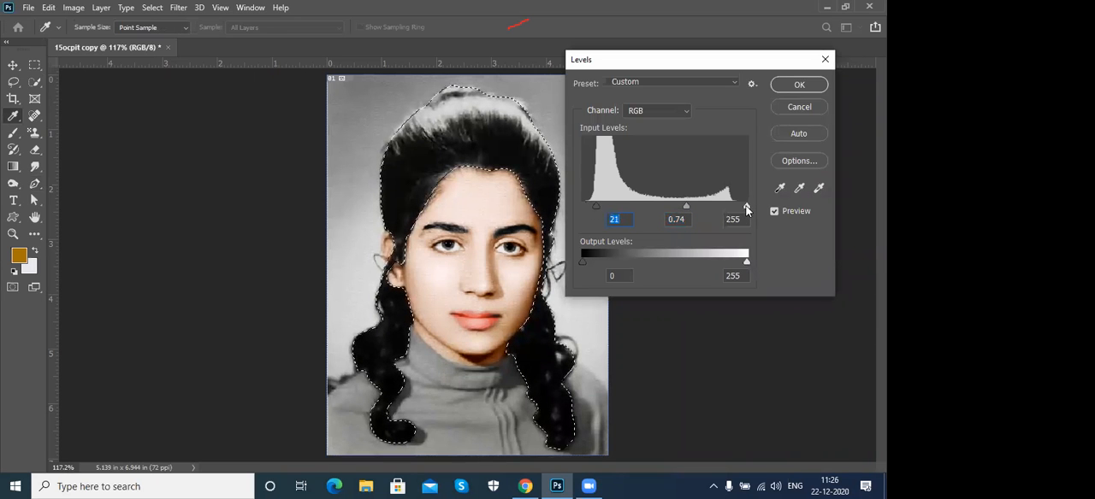
drag(740, 209, 679, 210)
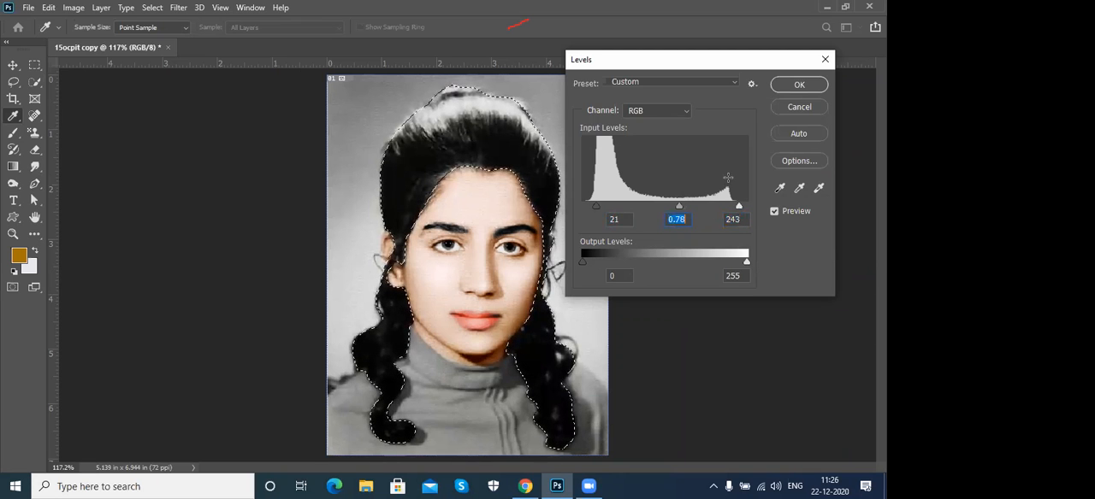
click(799, 87)
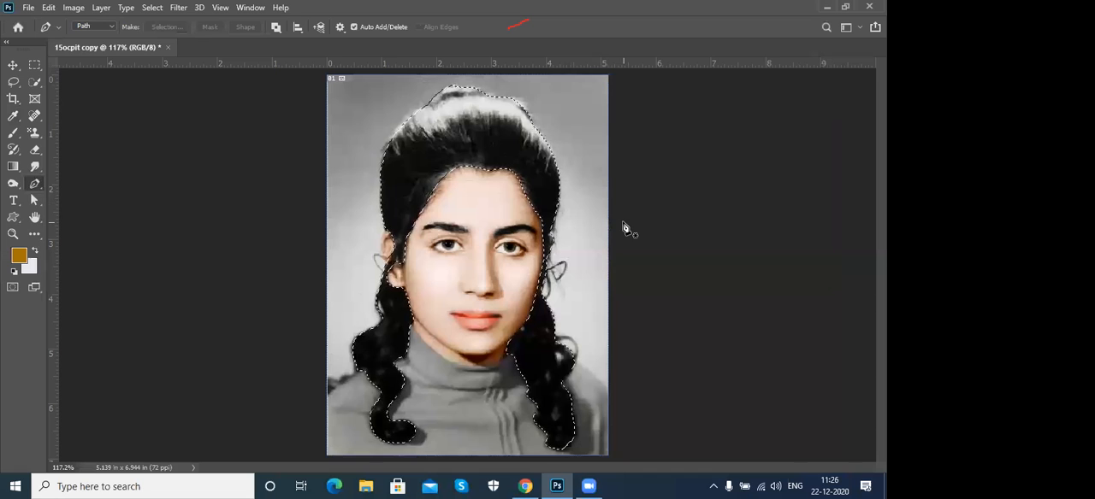
key(ctrl+d)
- Start a Pen path around the sweater, tracing the left shoulder and passing outside the image's lower-left corner
key(p)
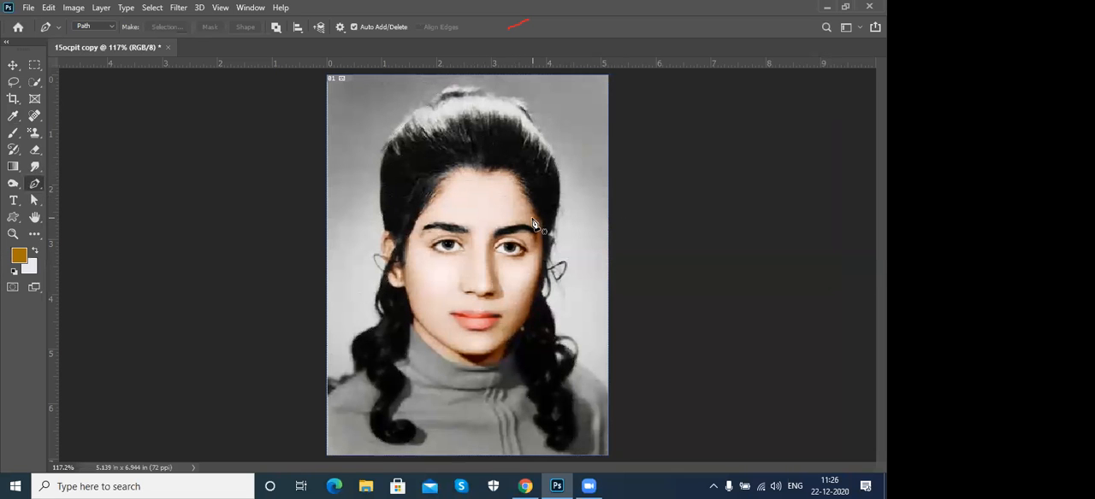
key(ctrl+plus)
key(ctrl+plus)
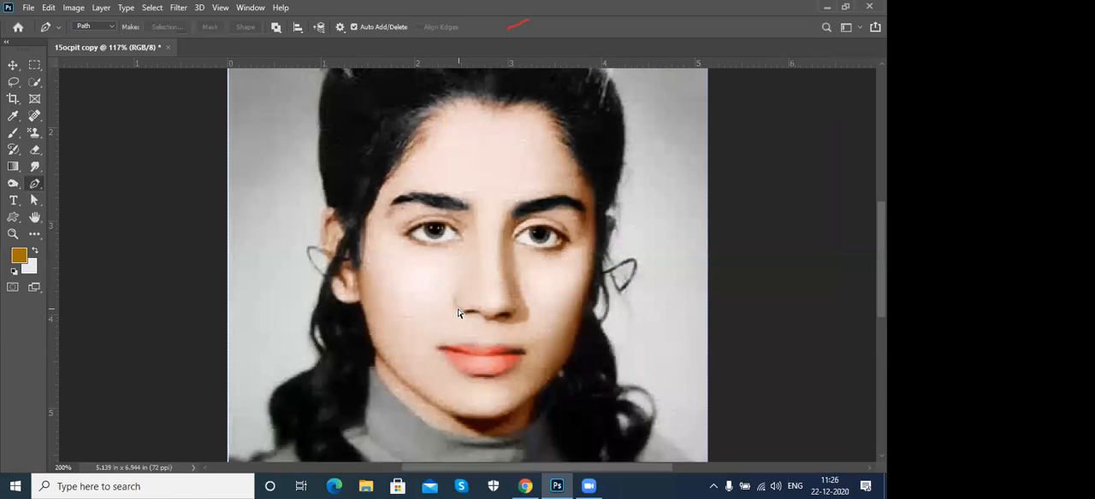
drag(369, 409, 569, 56)
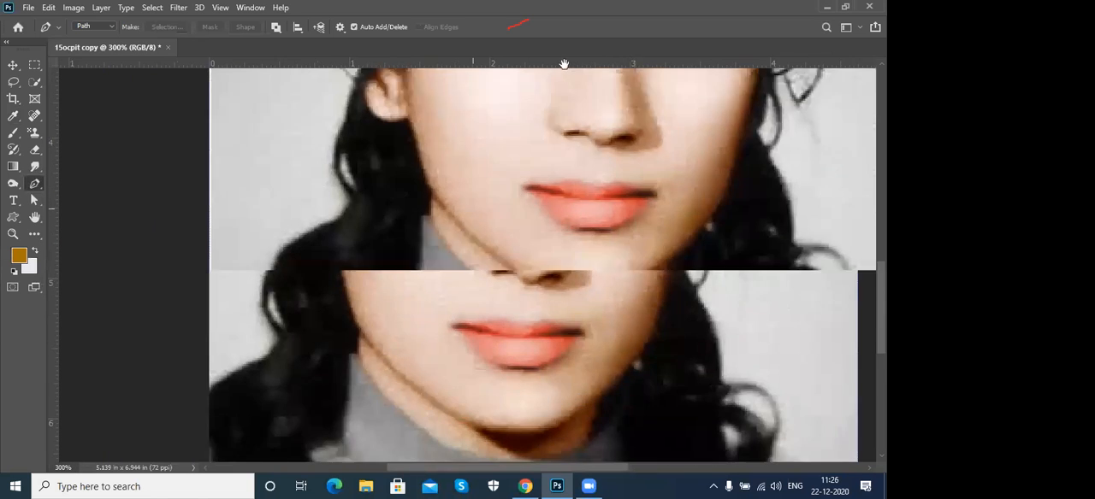
click(409, 183)
drag(309, 260, 293, 281)
click(273, 402)
click(295, 429)
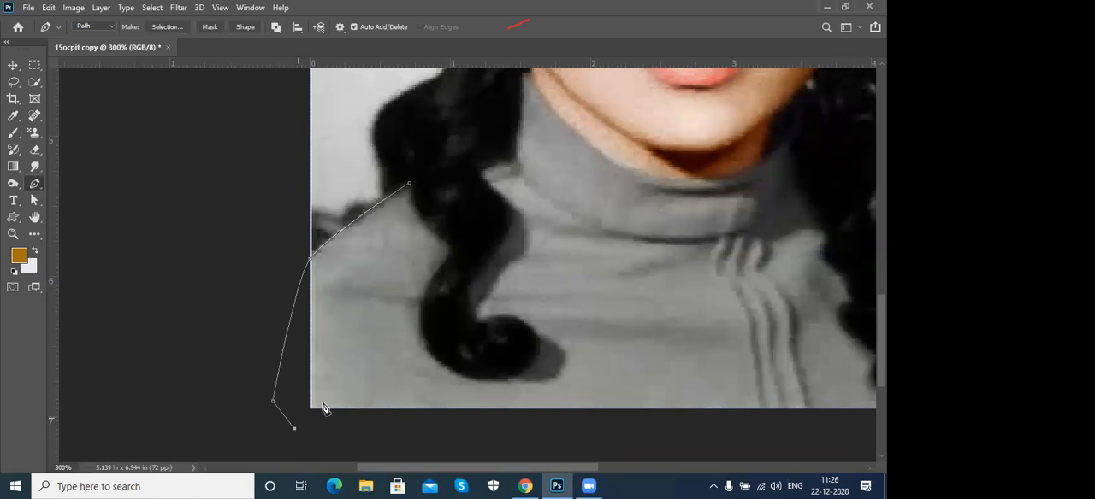
- Extend the sweater path past the image's lower-right corner and up along the right shoulder to the hair
drag(500, 372, 251, 339)
click(723, 412)
click(742, 318)
click(725, 229)
drag(754, 225, 713, 327)
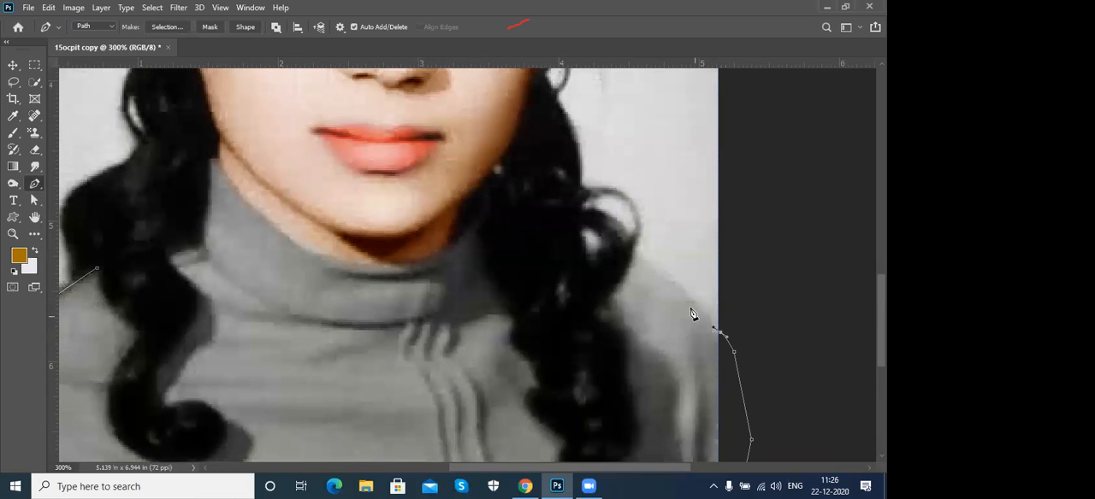
click(634, 250)
- Continue the sweater path around the outer edge and tip of the right hair lock and back up its inner side
drag(596, 309, 579, 315)
drag(636, 295, 656, 215)
drag(635, 248, 646, 302)
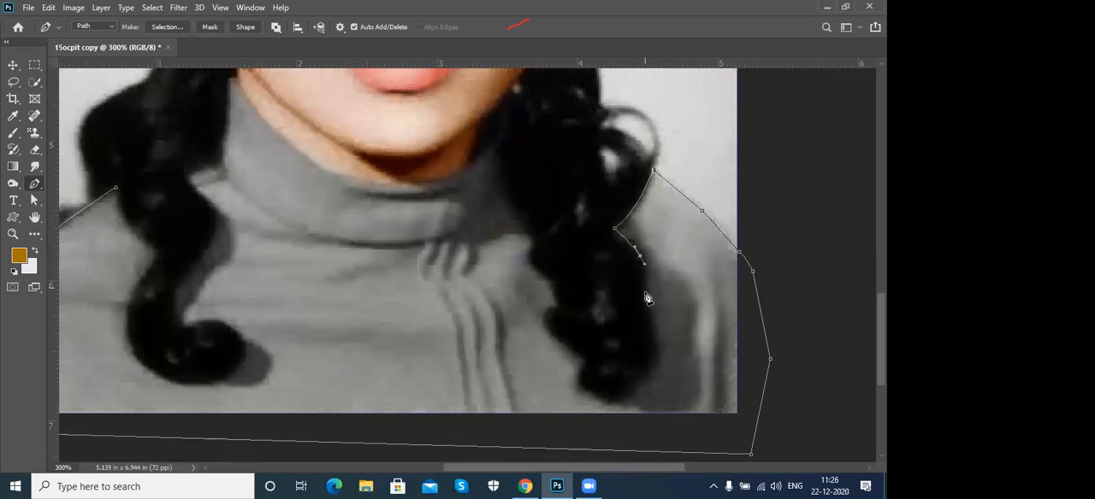
drag(657, 350, 562, 309)
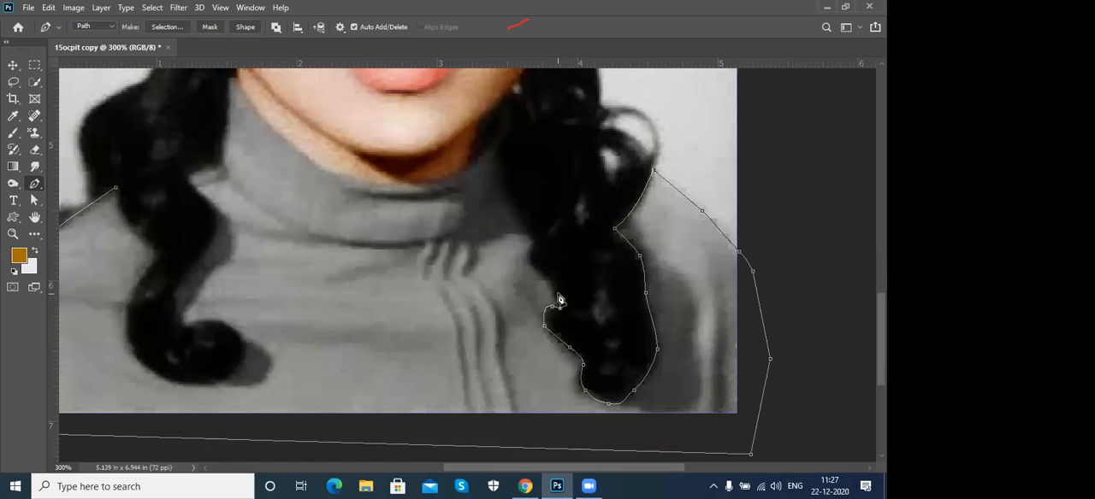
drag(557, 289, 531, 240)
click(539, 271)
key(space)
drag(591, 272, 621, 330)
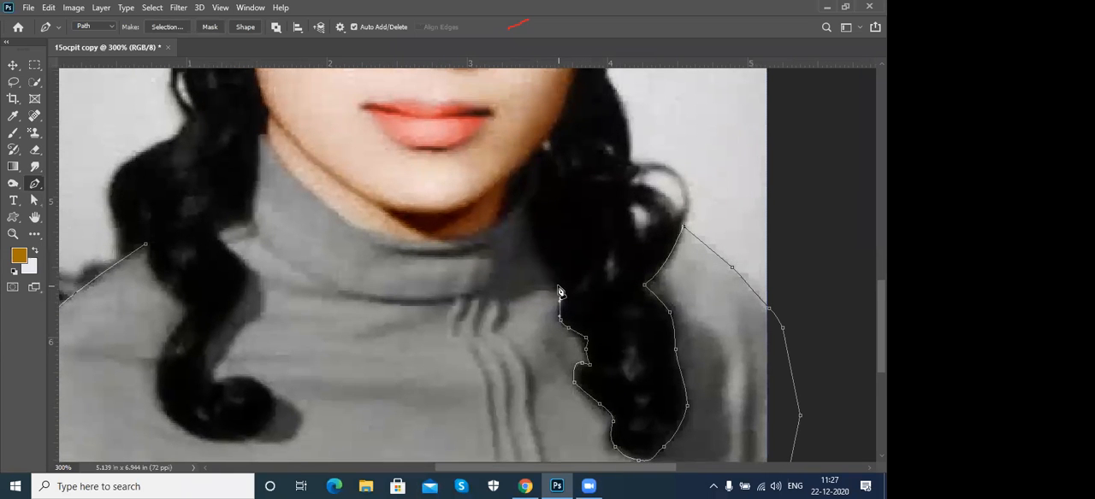
- Trace the sweater path up the right hair edge to the collar's peak and down along the right side of the neck
click(538, 242)
click(533, 216)
click(538, 182)
click(535, 167)
click(526, 160)
click(518, 171)
click(502, 199)
click(498, 222)
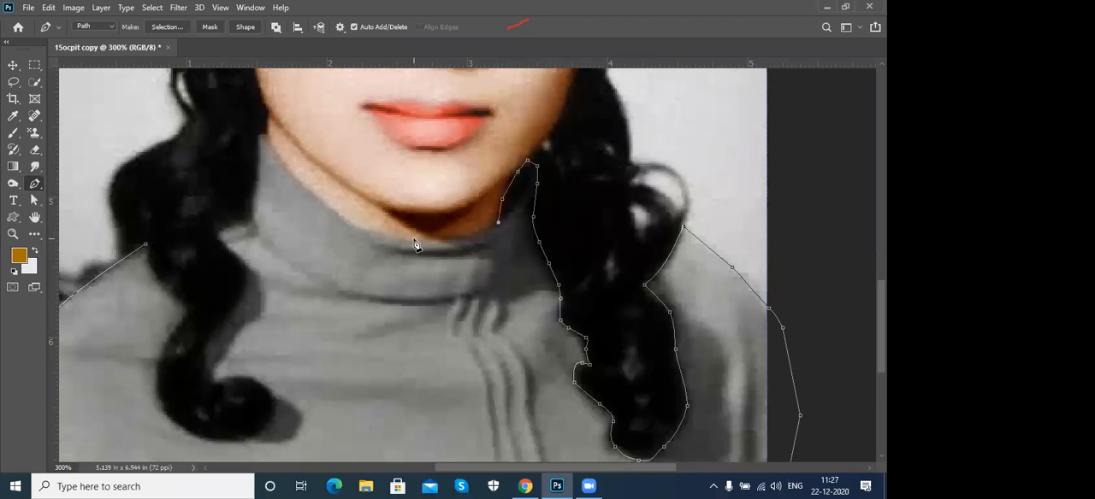
- Trace the turtleneck's upper edge beneath the chin with curved segments up to the collar's left peak
drag(411, 245, 357, 231)
drag(305, 185, 270, 150)
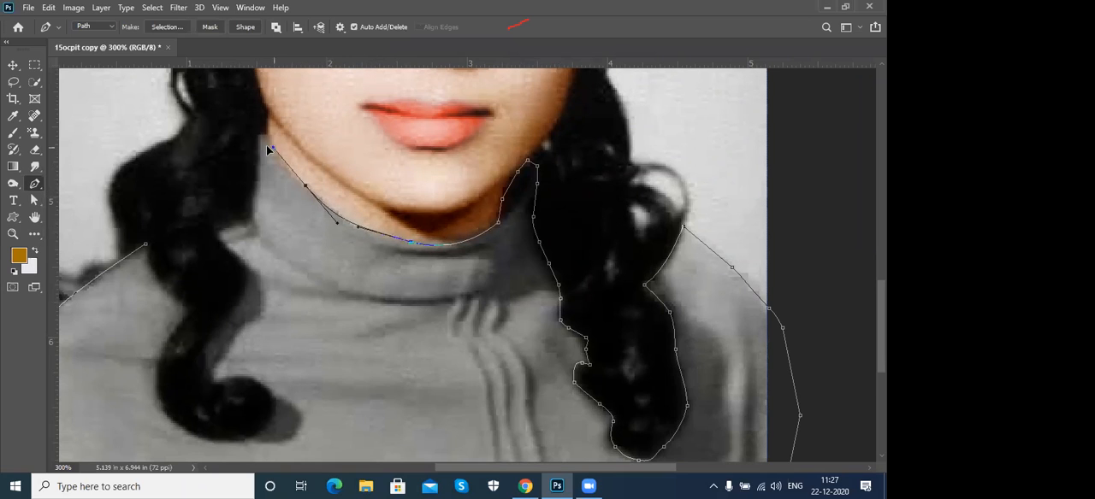
alt+click(306, 186)
drag(261, 114, 268, 144)
alt+click(264, 135)
- Trace down the collar's left side and along the inner edge of the left hair lock around its bottom curl
click(252, 207)
click(217, 227)
drag(227, 252, 238, 258)
drag(247, 289, 234, 308)
drag(210, 338, 285, 434)
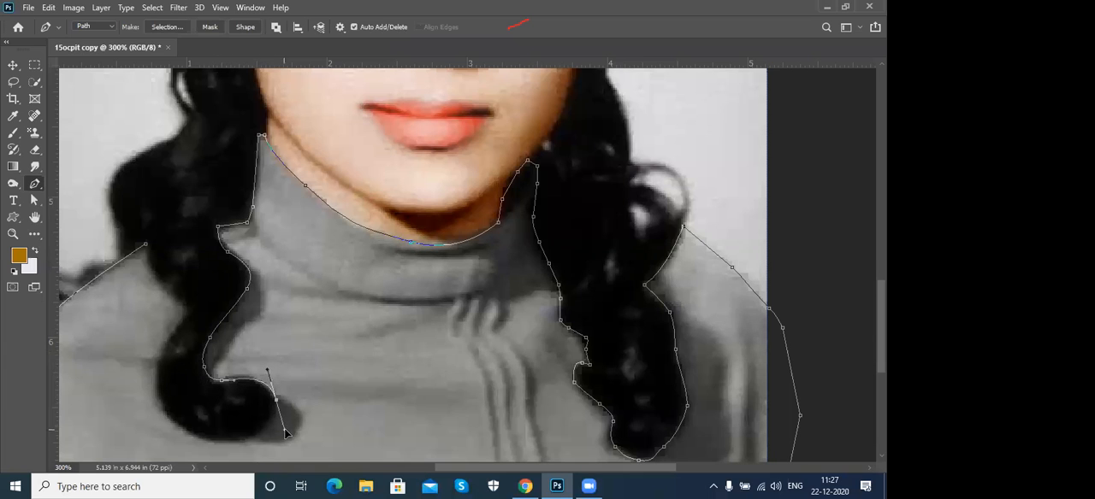
drag(314, 382, 391, 344)
drag(314, 402, 304, 403)
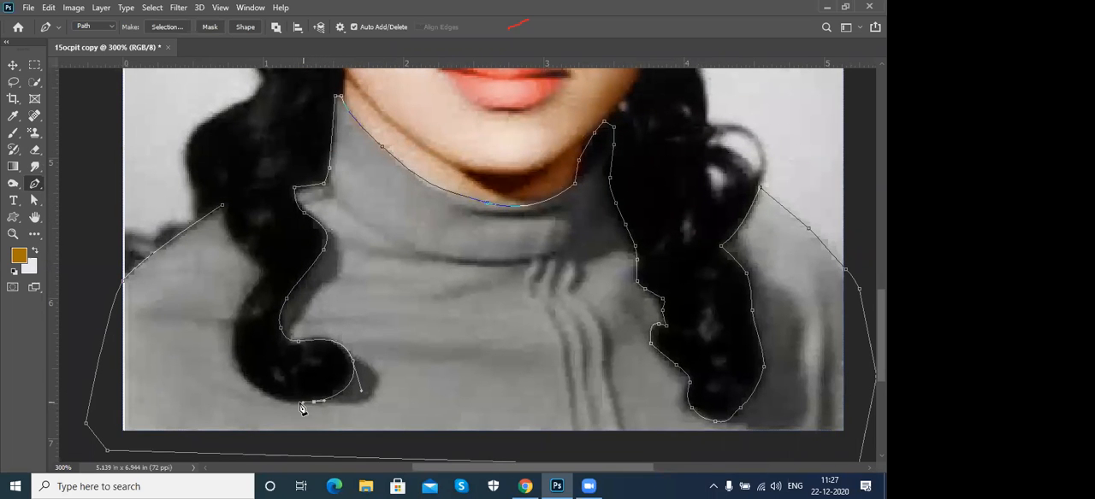
- Trace up the outer edge of the left hair lock and close the sweater path at the left shoulder
drag(245, 379, 230, 356)
drag(234, 318, 237, 310)
drag(265, 268, 241, 245)
click(223, 206)
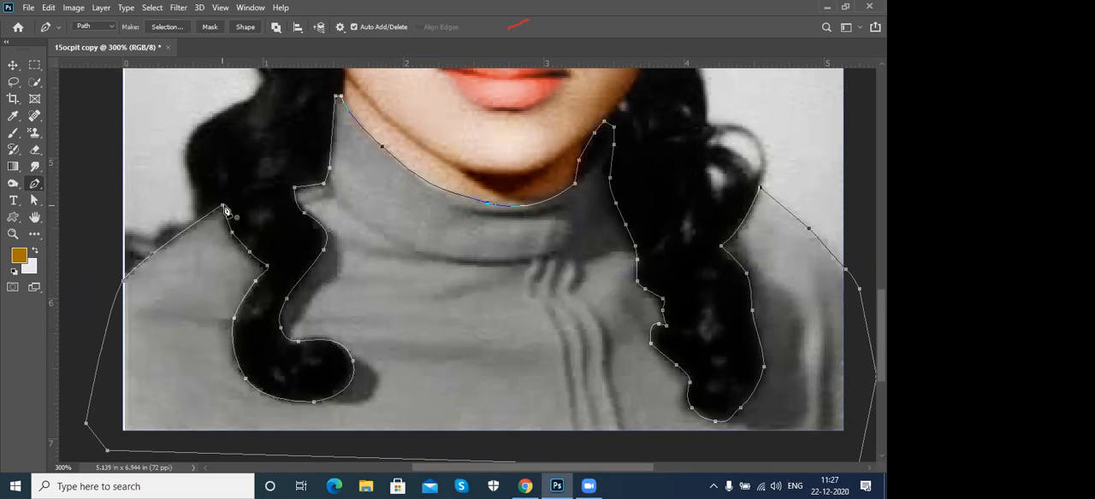
- Convert the sweater path to a selection and feather it by 1.0 px with Select and Mask
key(ctrl+Return)
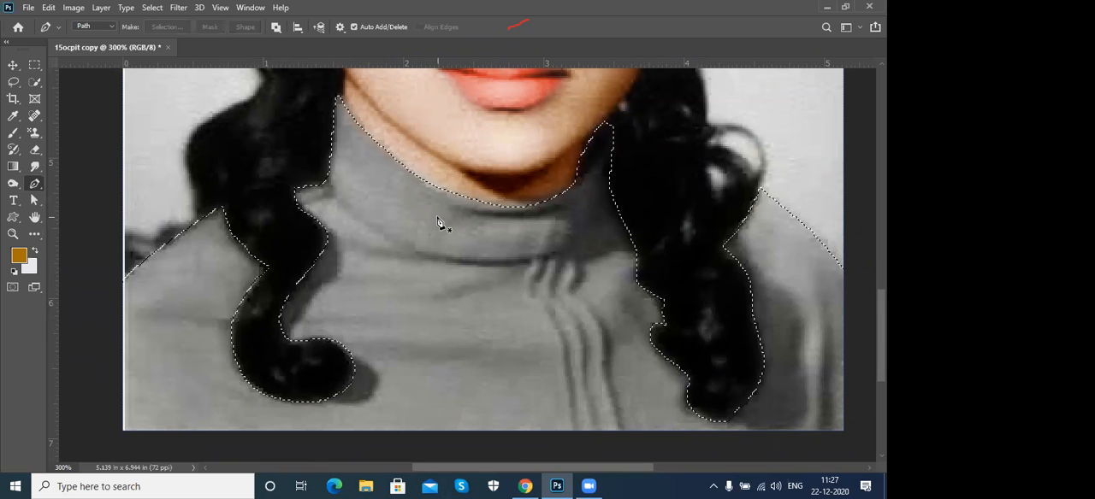
drag(563, 213, 508, 307)
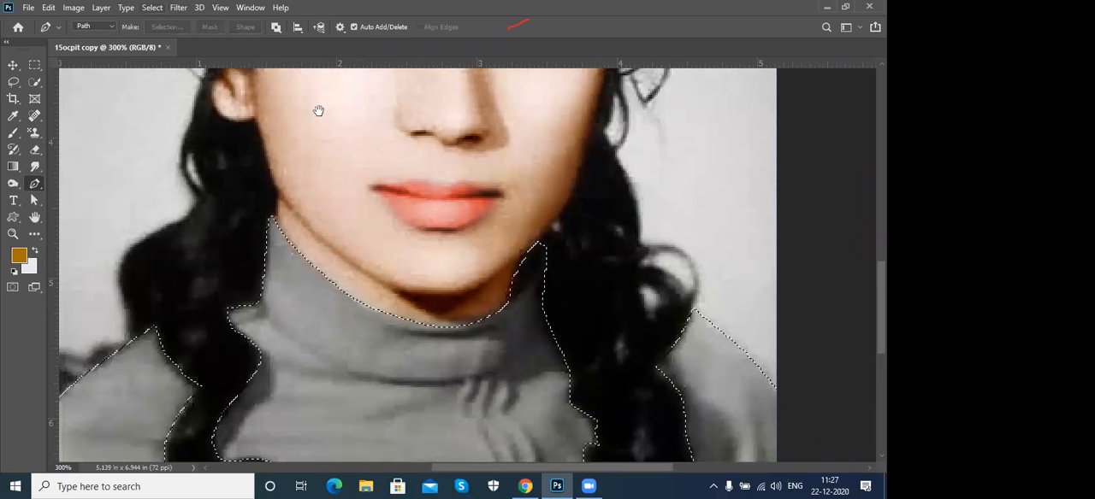
click(152, 7)
click(181, 178)
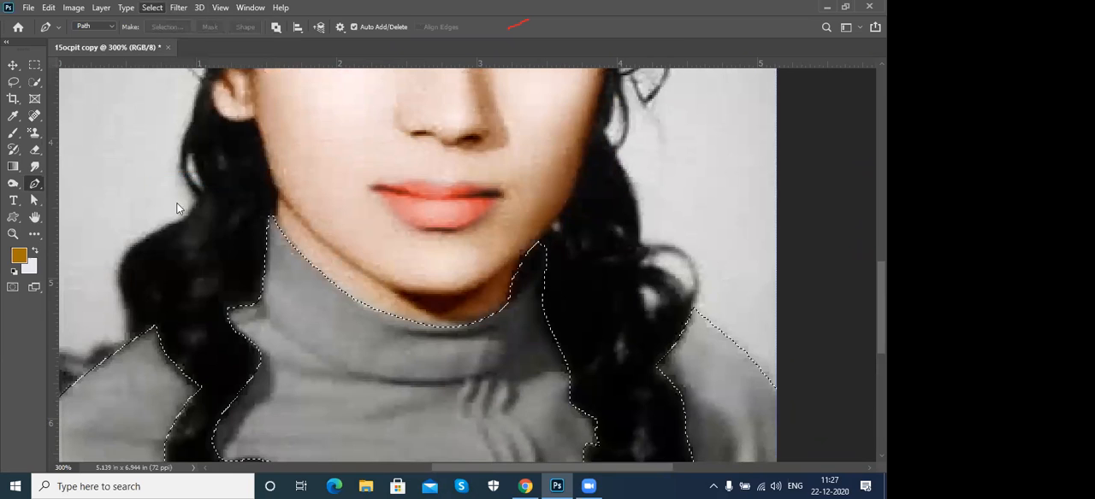
drag(707, 343, 713, 343)
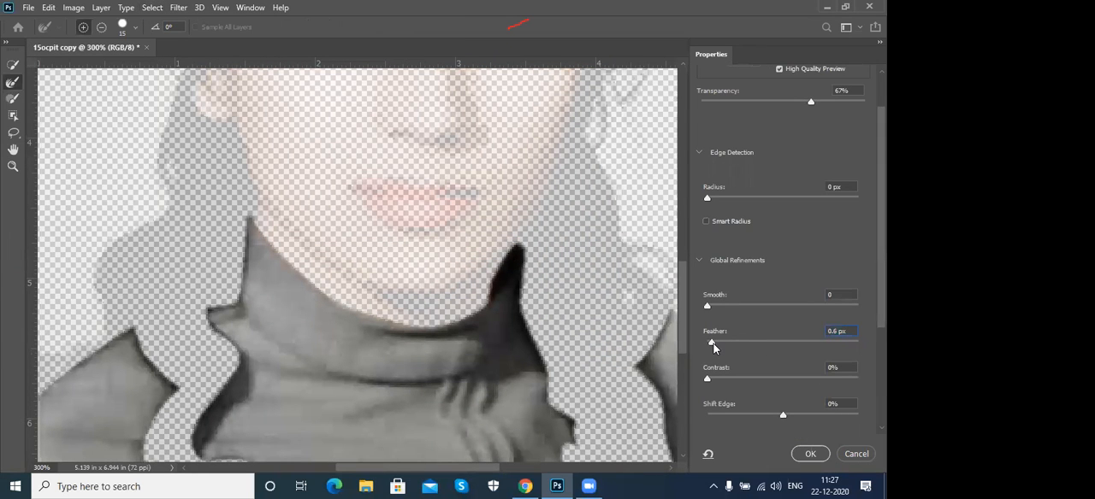
drag(715, 348, 717, 348)
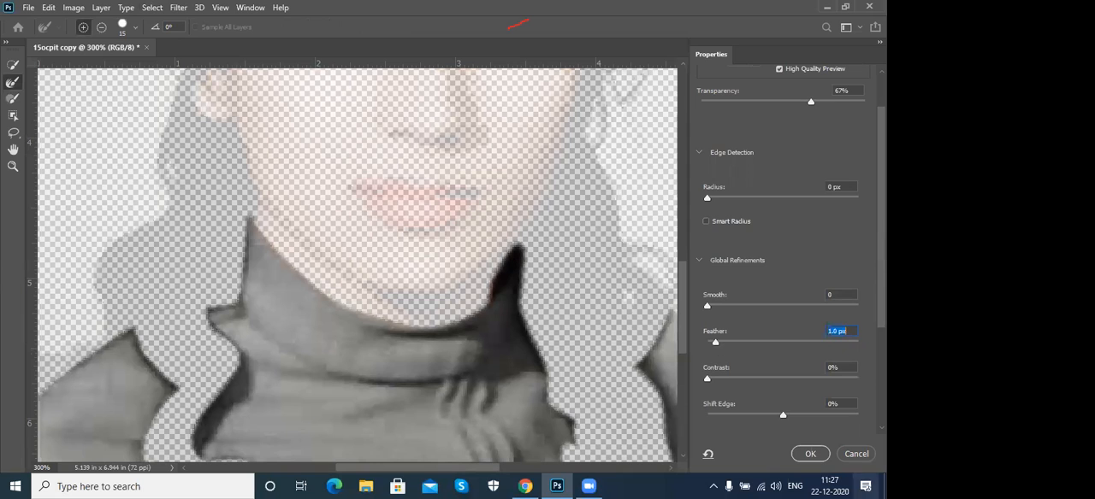
click(808, 455)
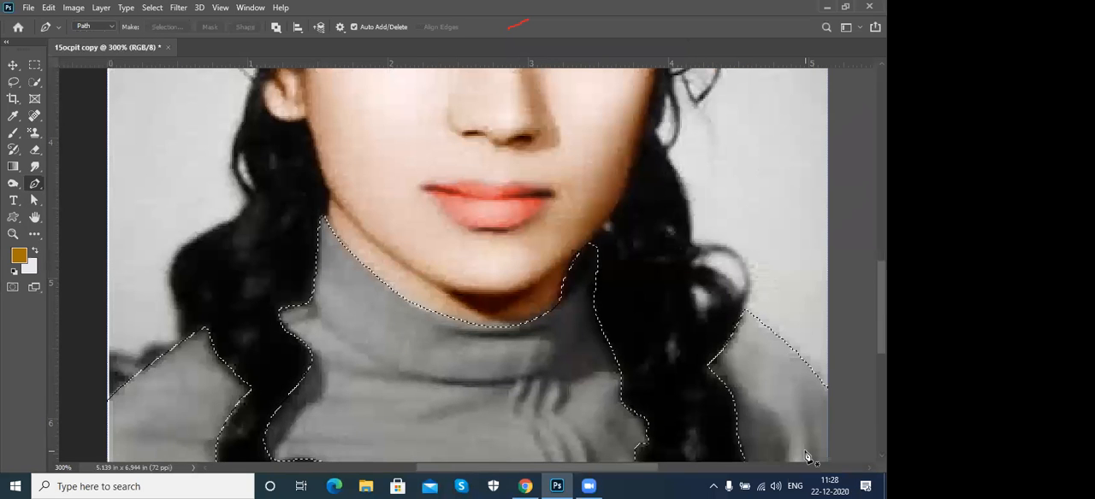
- Colorize the sweater blue using Hue/Saturation with hue 211 and saturation 86, and deselect it
key(ctrl+0)
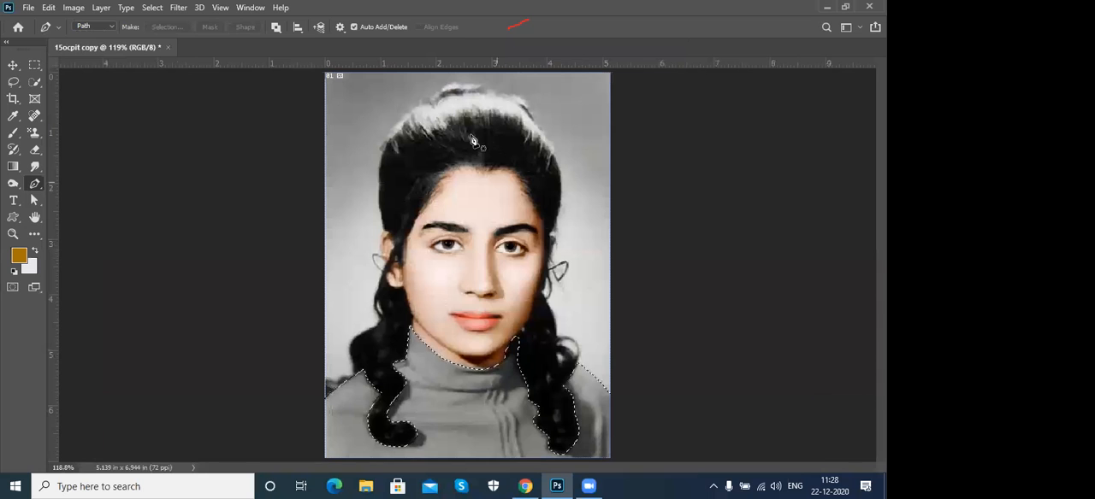
click(73, 6)
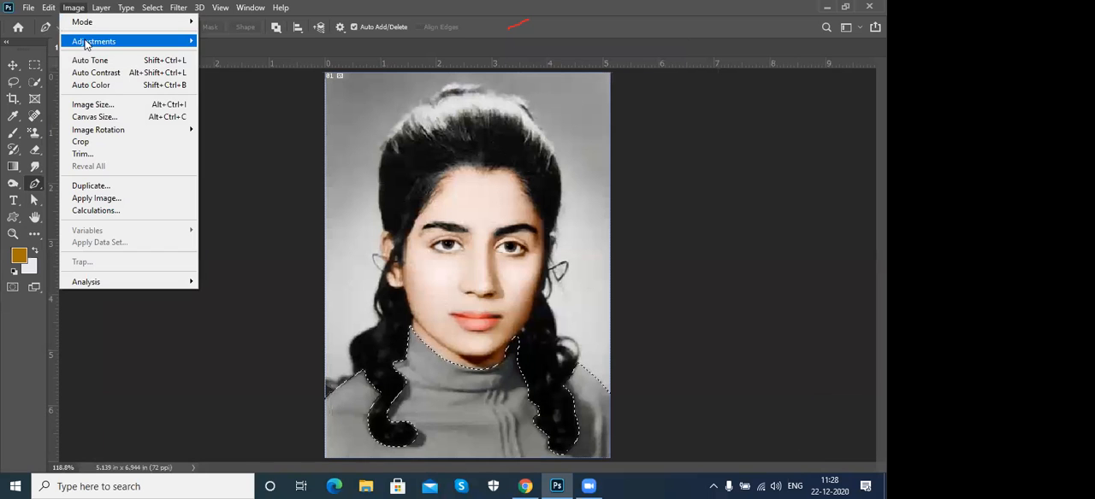
mouse_move(144, 43)
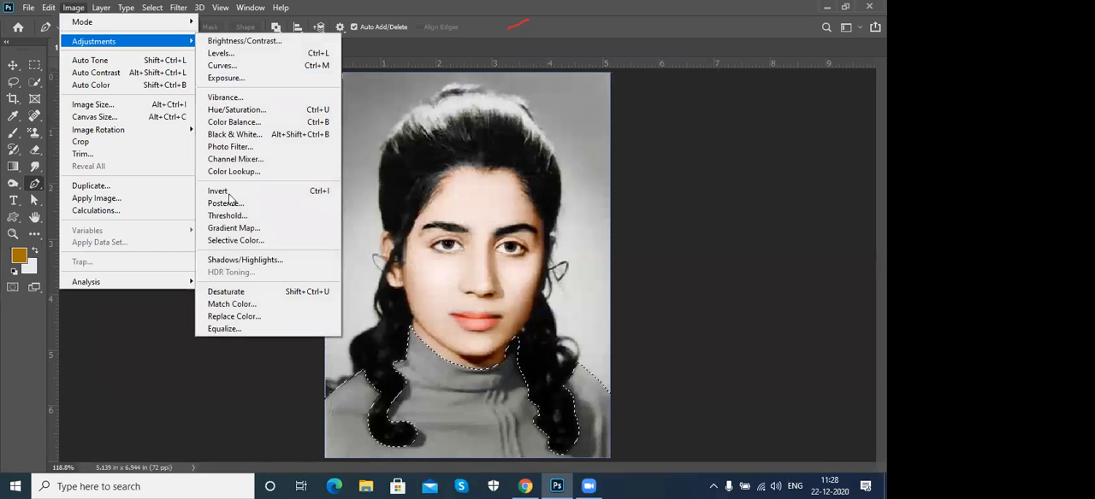
click(261, 116)
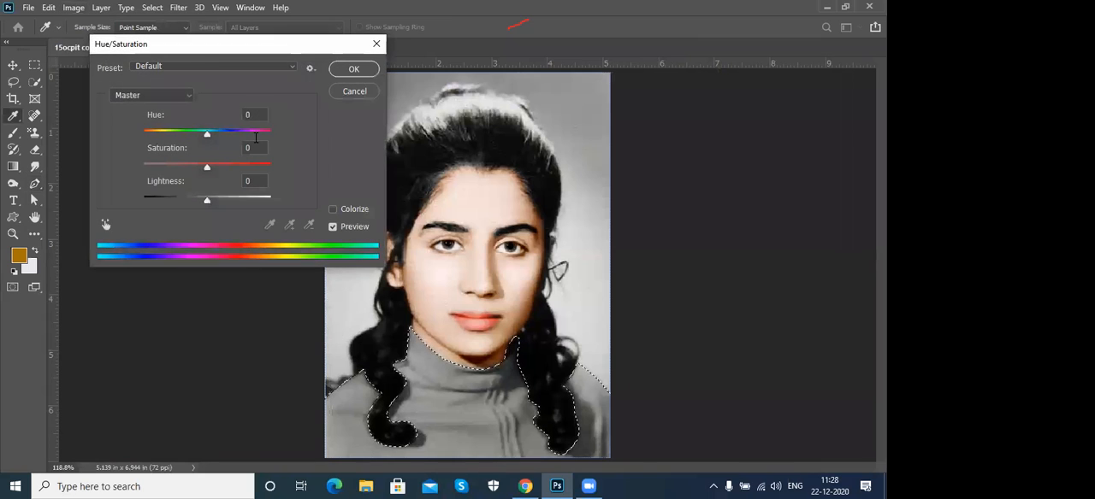
click(333, 209)
drag(173, 168, 253, 168)
drag(158, 135, 206, 153)
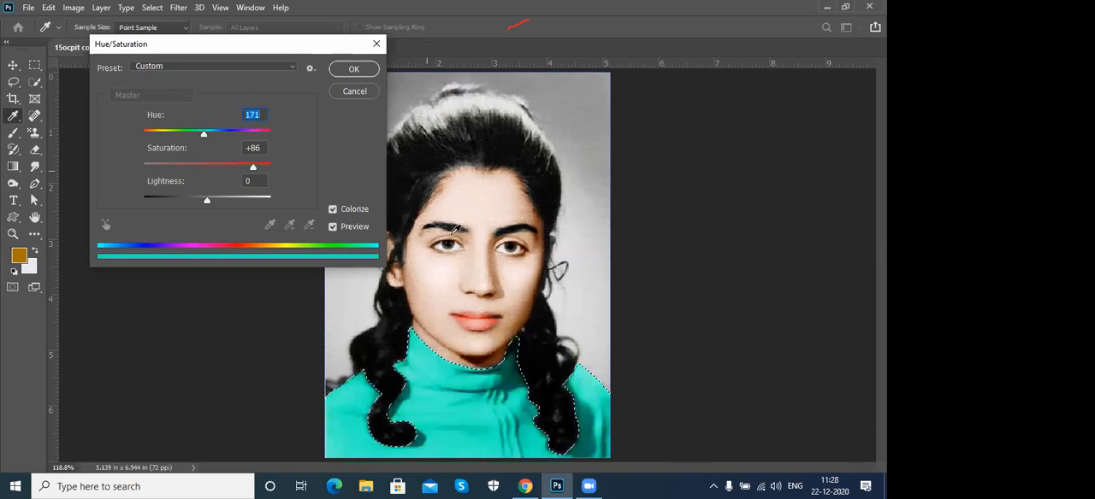
click(211, 135)
drag(211, 138, 218, 139)
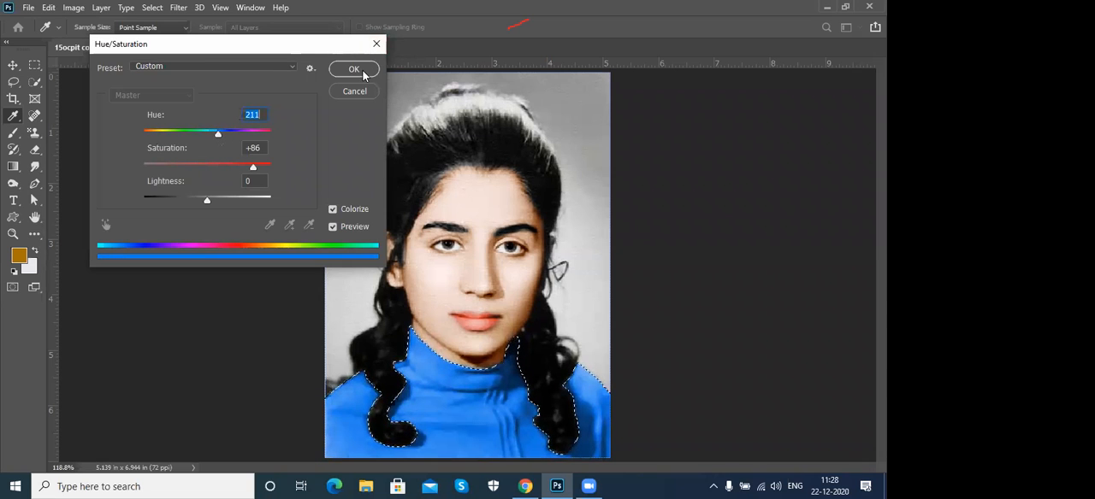
click(370, 72)
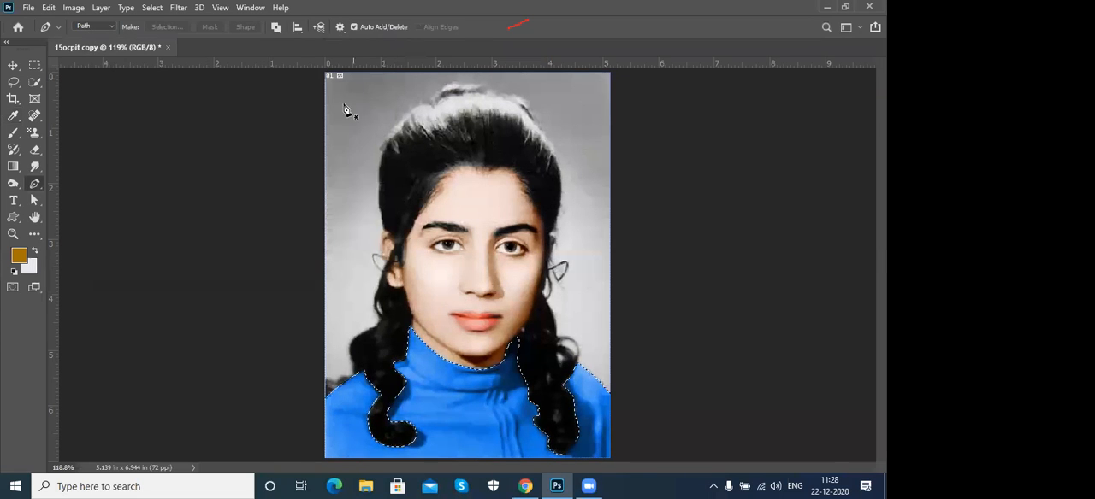
key(ctrl+d)
- Start a Color Balance adjustment on the whole image and set the highlights to +5, +9 and +8
key(ctrl+b)
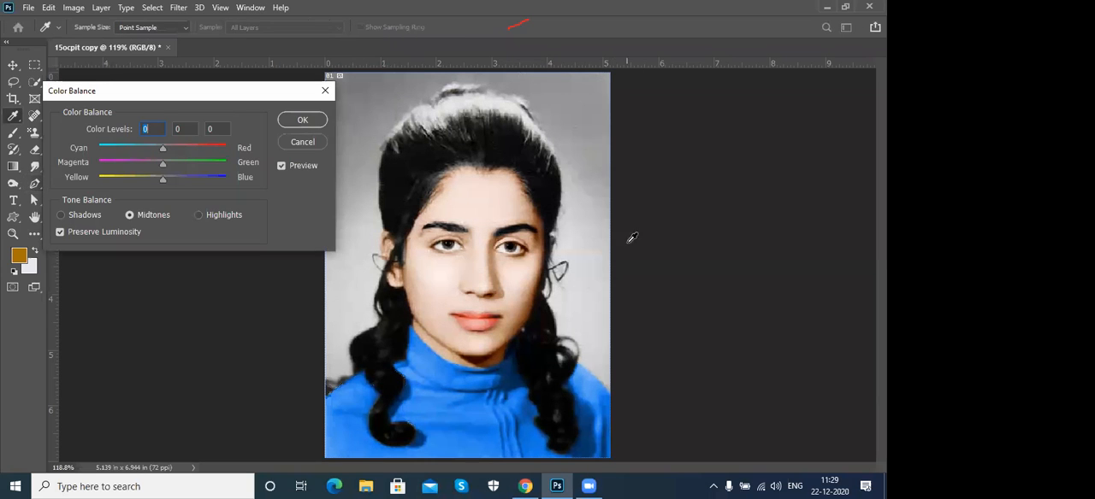
drag(164, 151, 159, 178)
drag(171, 148, 168, 181)
click(213, 218)
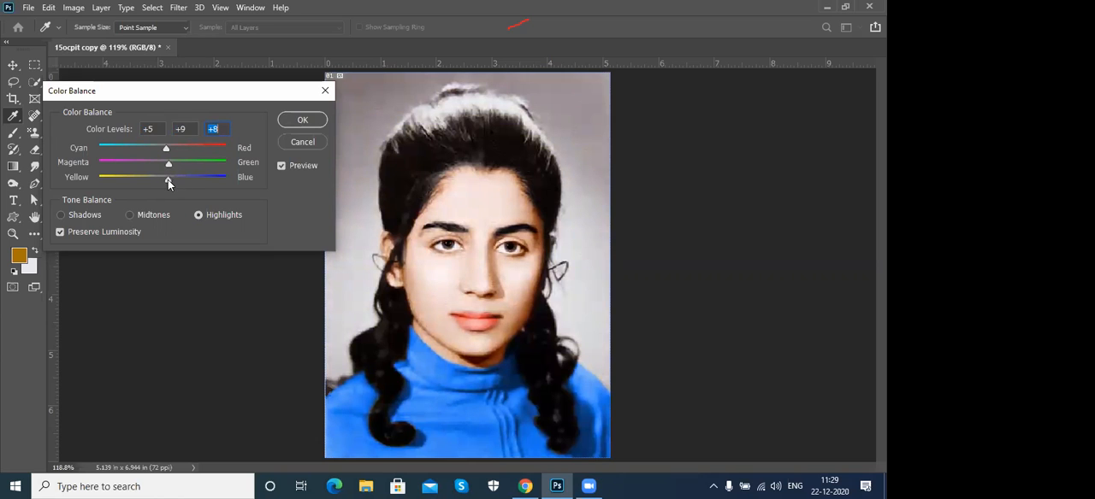
- Set the Color Balance shadows to +14 red and +7 green, adjust their yellow-blue balance, and apply the adjustment
click(62, 216)
drag(166, 152, 172, 148)
click(163, 164)
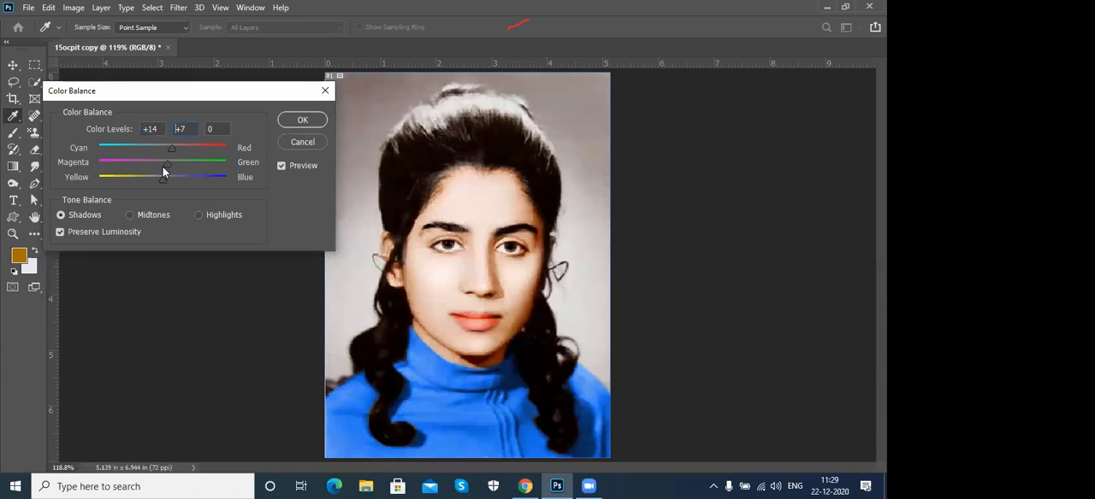
drag(167, 182, 157, 179)
click(295, 121)
key(p)
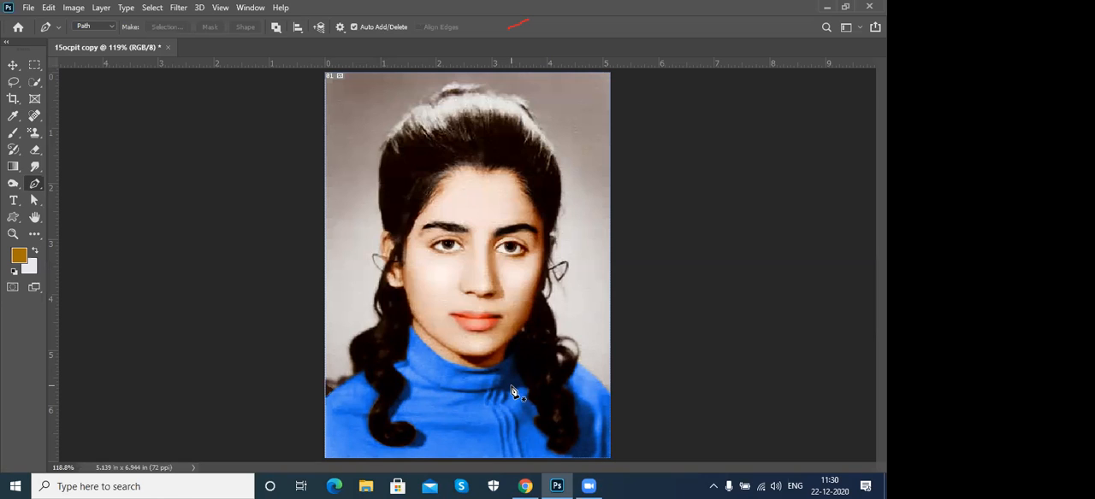
- Close the colorized portrait copy and open the recent image 15ocpit.jpg
click(168, 48)
click(453, 191)
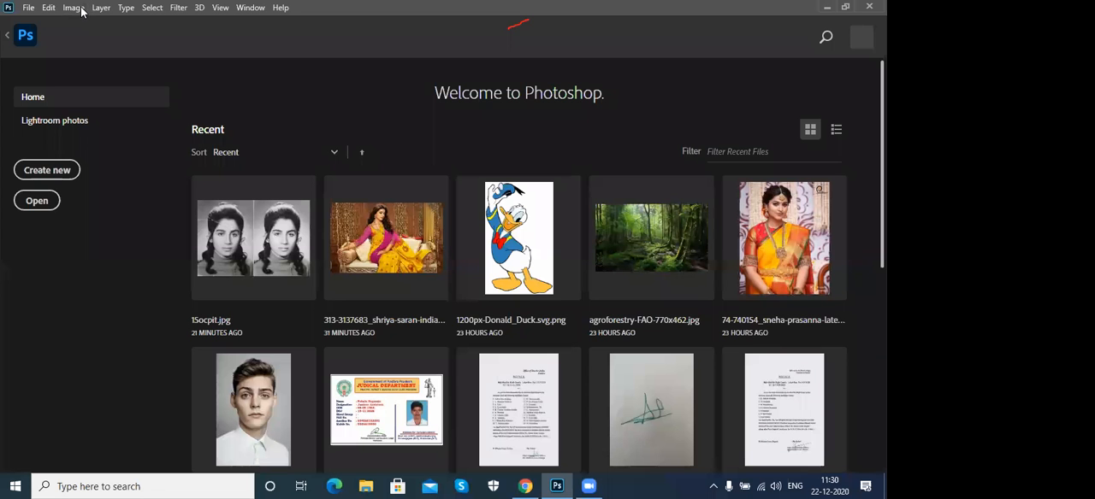
click(83, 8)
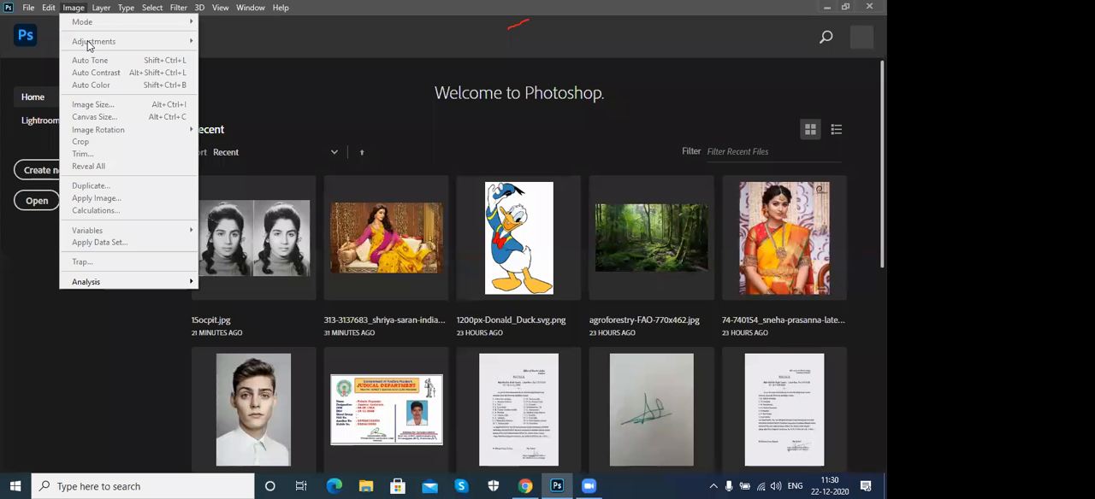
click(253, 213)
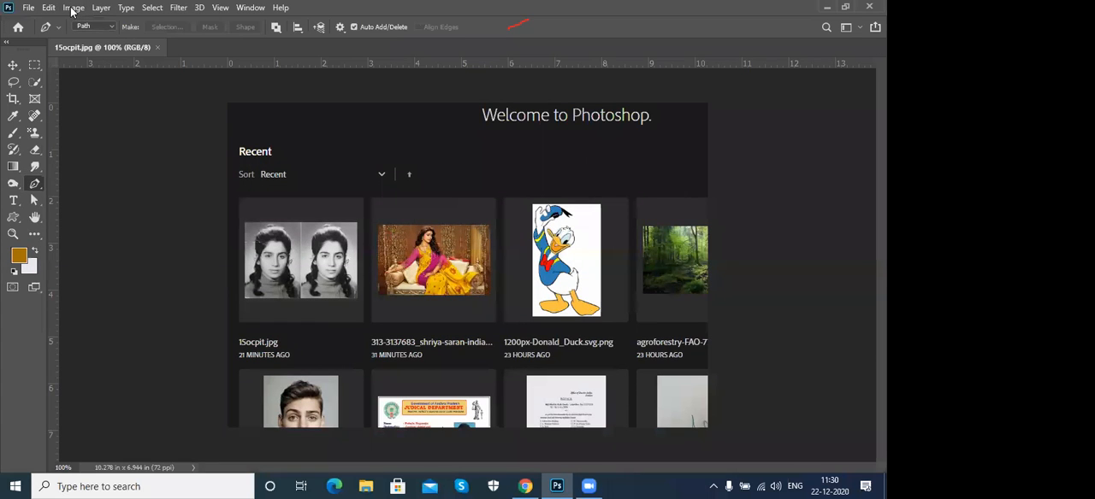
- Display the Layers panel and place it over the edge of the second portrait
click(73, 9)
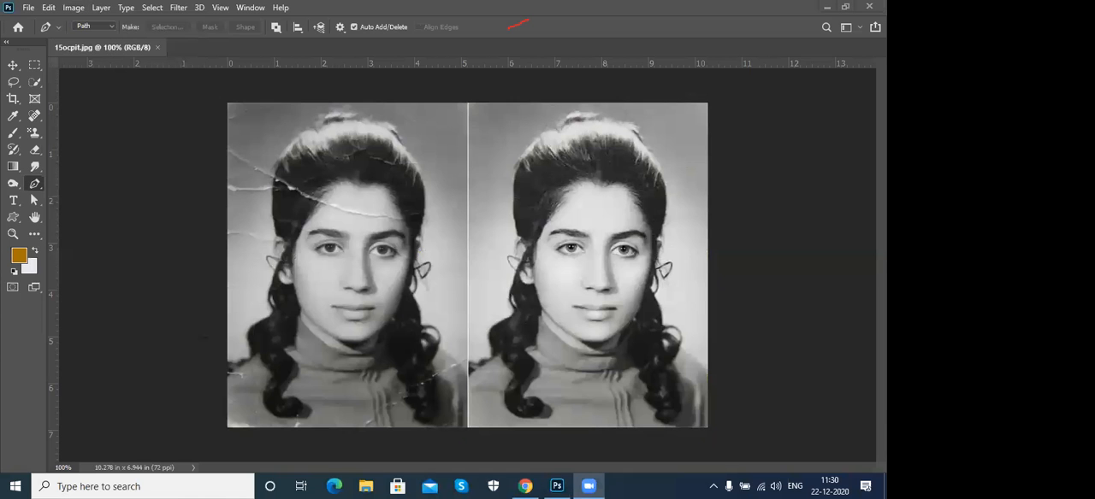
click(100, 8)
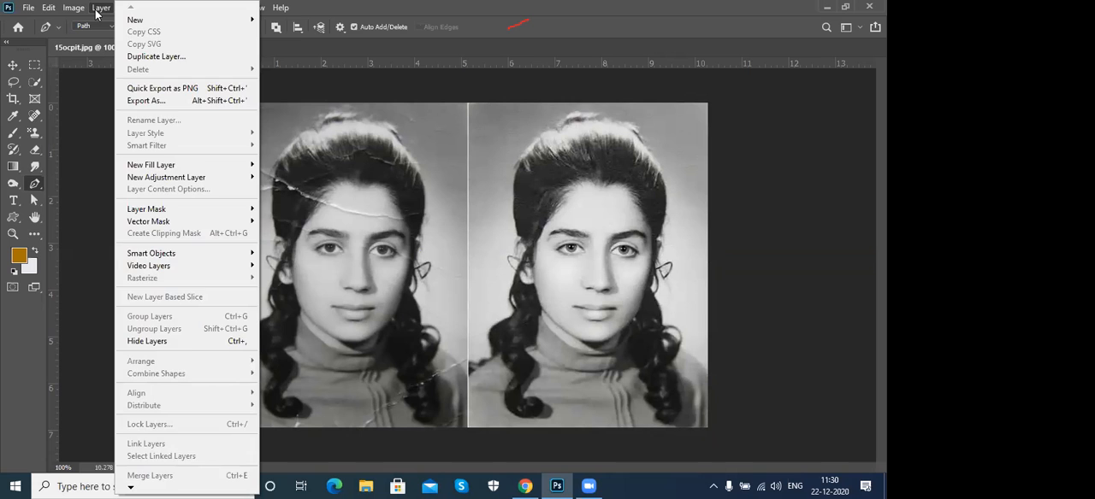
click(96, 10)
click(251, 7)
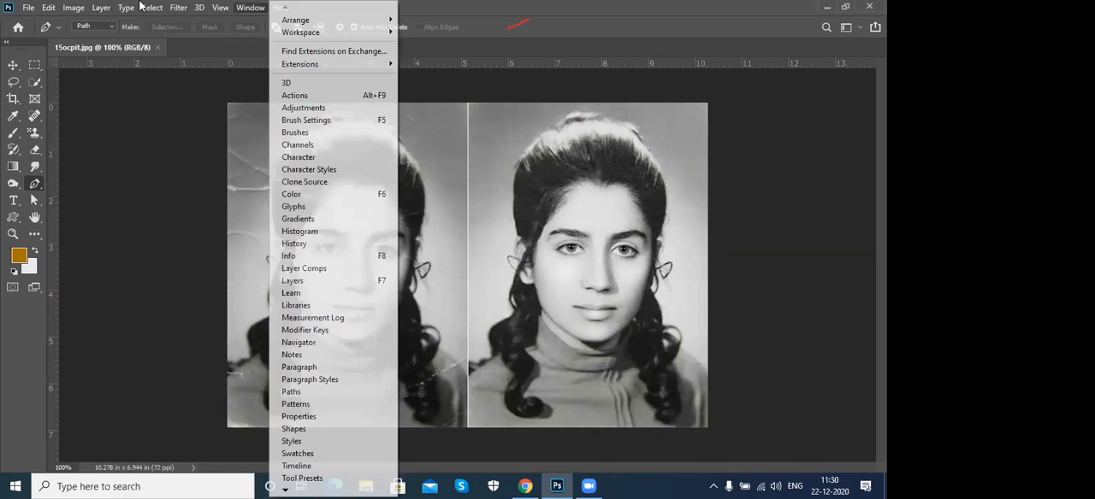
click(313, 283)
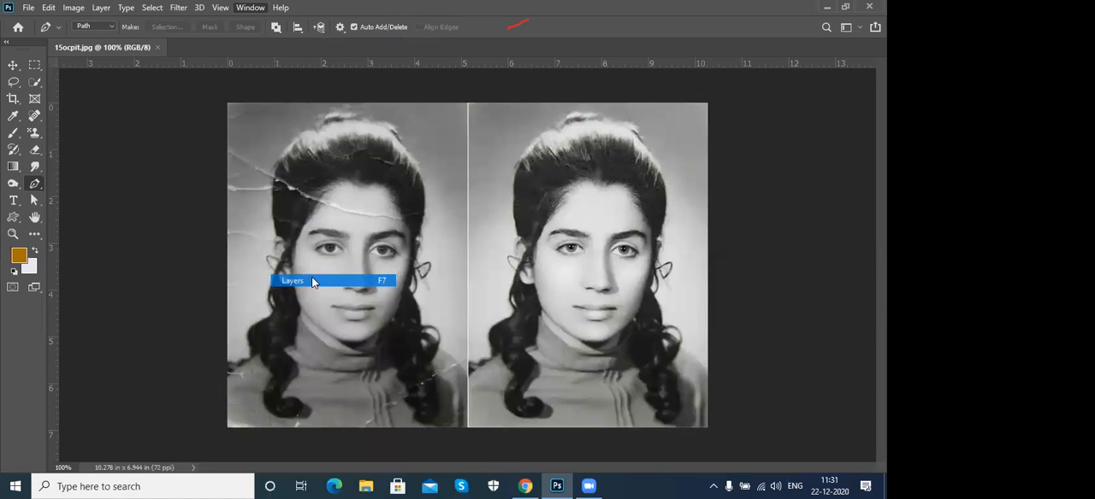
mouse_move(793, 142)
mouse_down()
mouse_move(776, 147)
mouse_move(783, 157)
mouse_up()
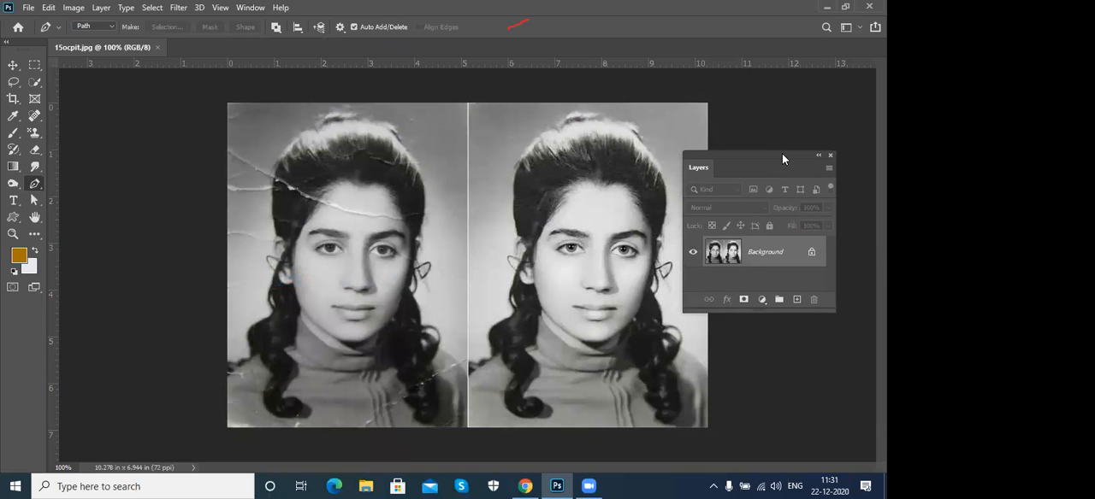
key(ctrl+plus)
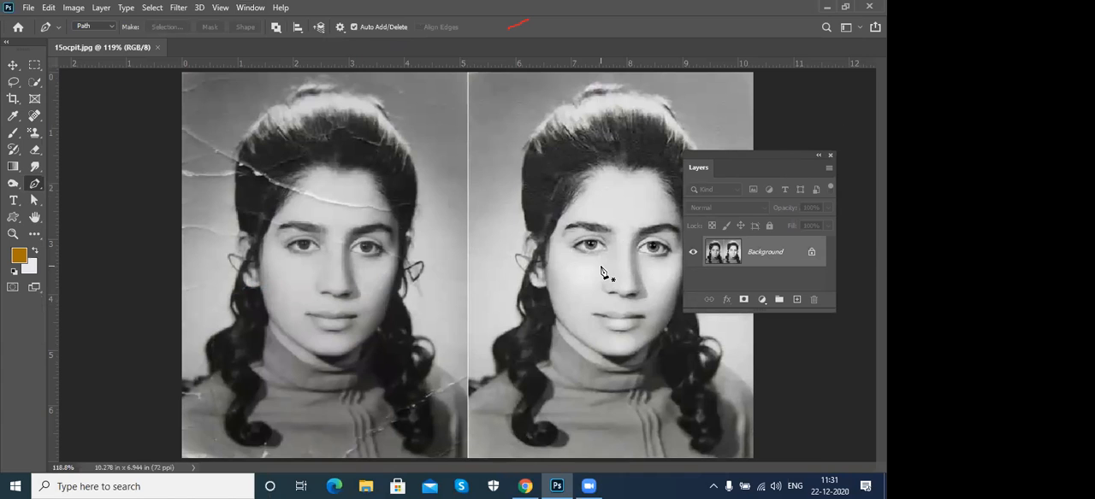
click(104, 9)
click(107, 12)
click(163, 10)
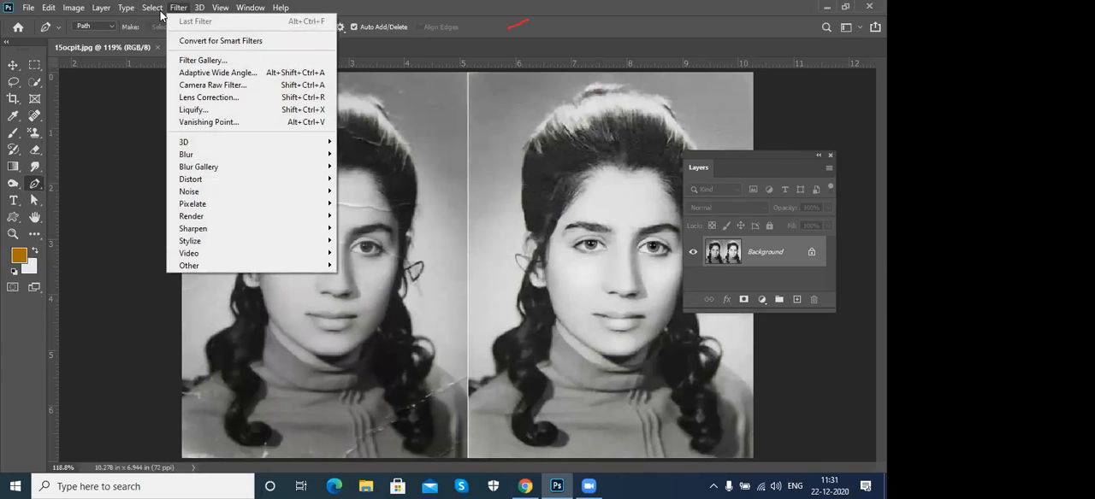
click(160, 13)
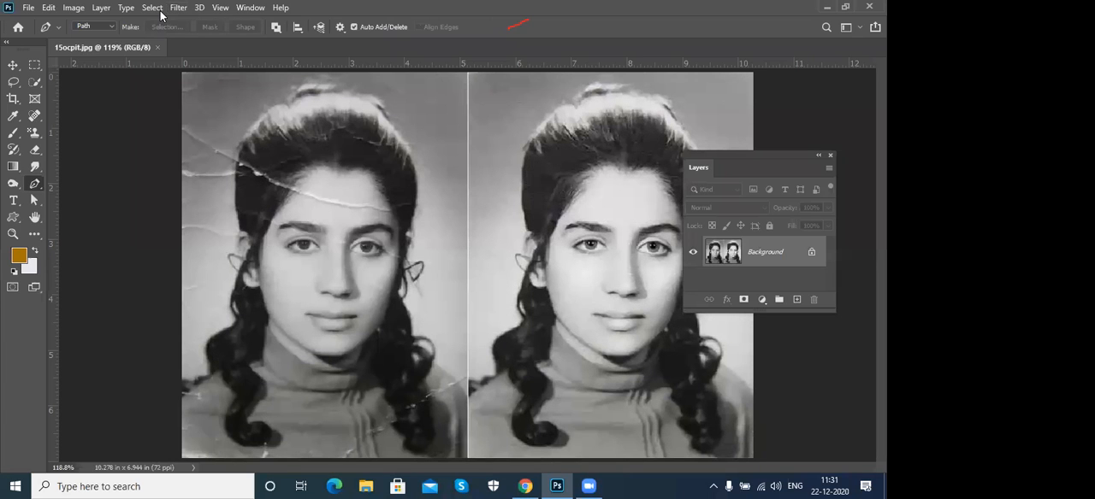
- Create a new blank layer named Layer 1 in Normal mode at 100% opacity
click(105, 8)
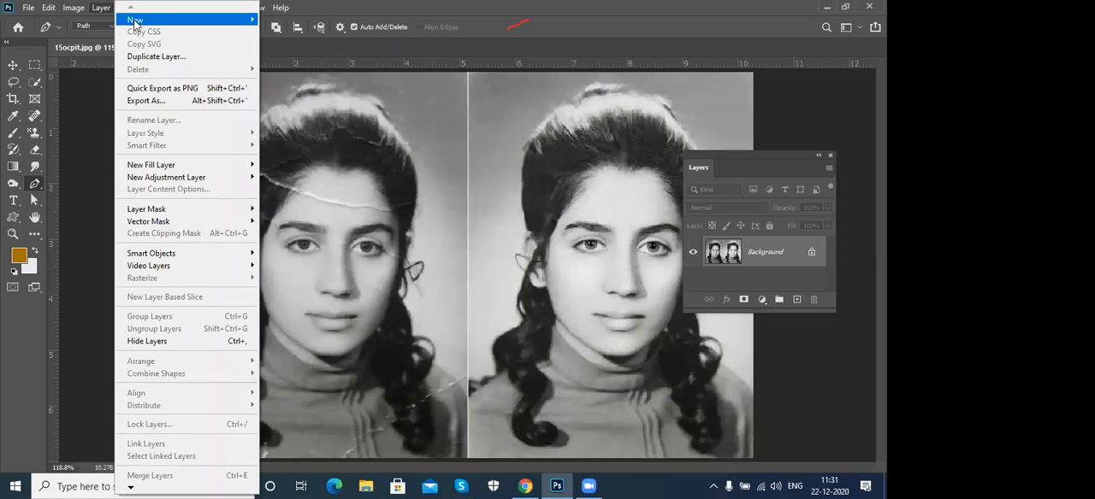
mouse_move(135, 22)
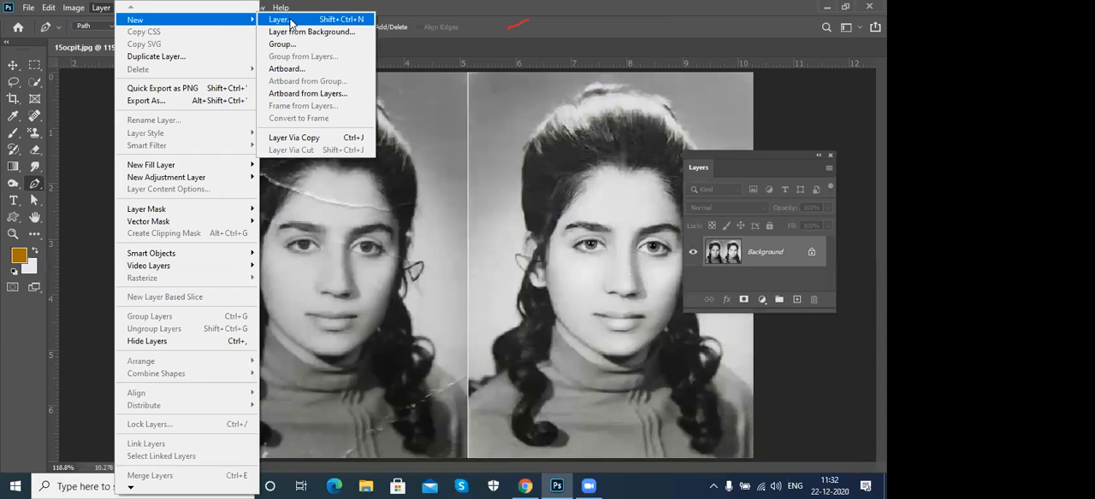
click(291, 21)
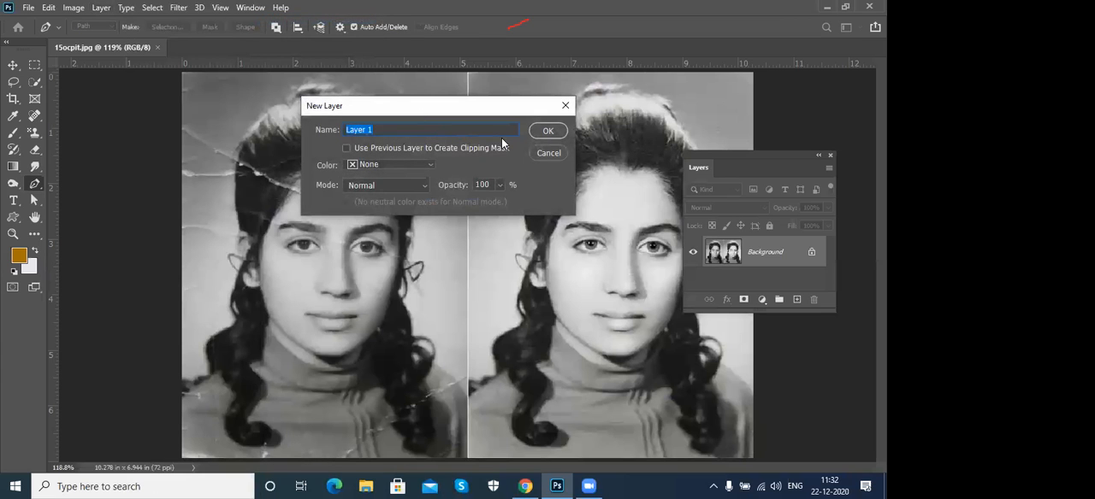
click(545, 130)
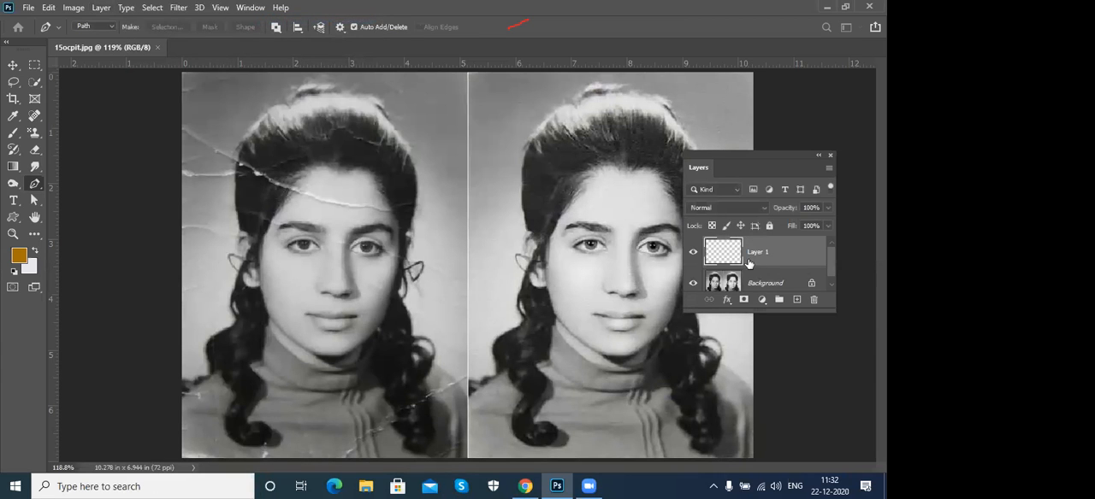
- Enlarge the Layers panel and delete the blank Layer 1
drag(830, 310, 842, 414)
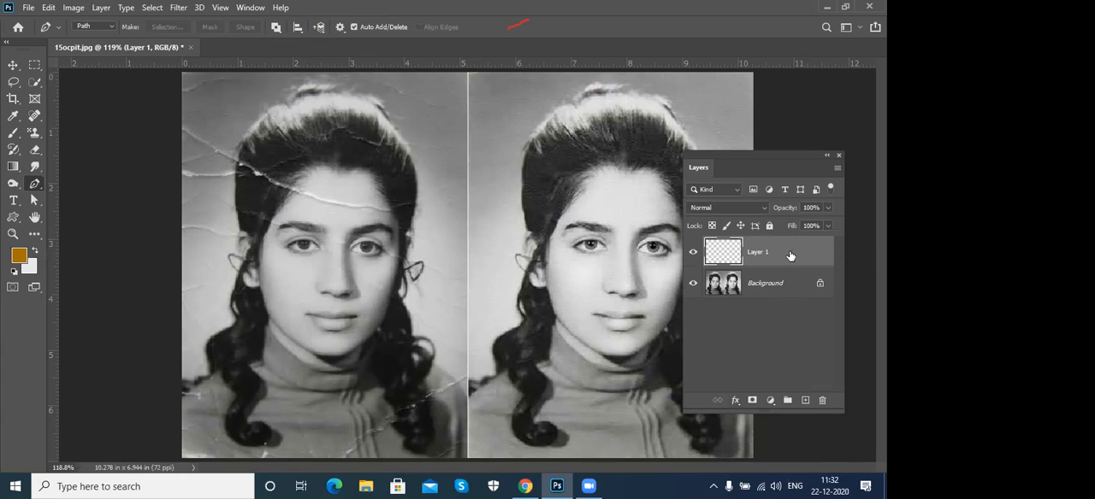
click(823, 410)
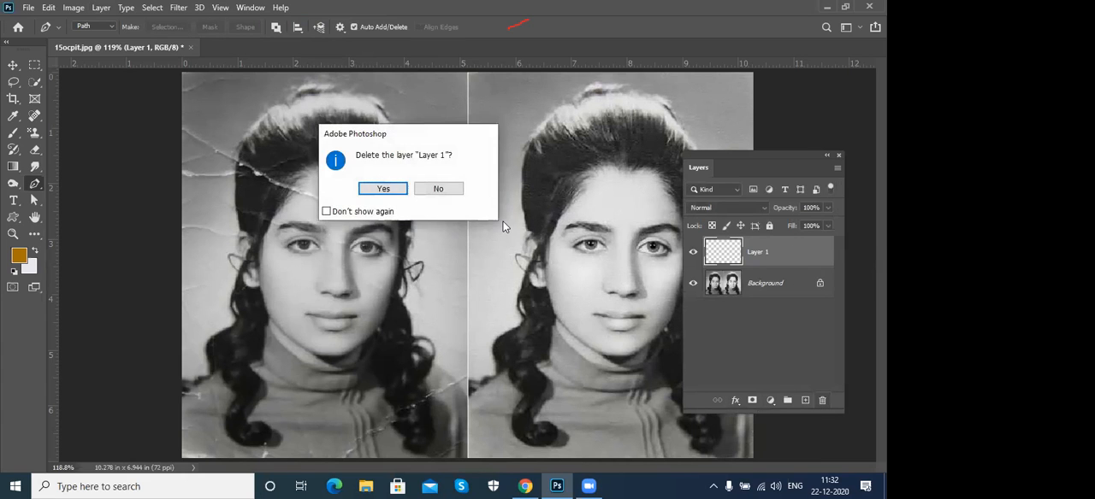
click(383, 188)
- Convert the Background into a regular layer named Layer 0 and undo the conversion
click(101, 8)
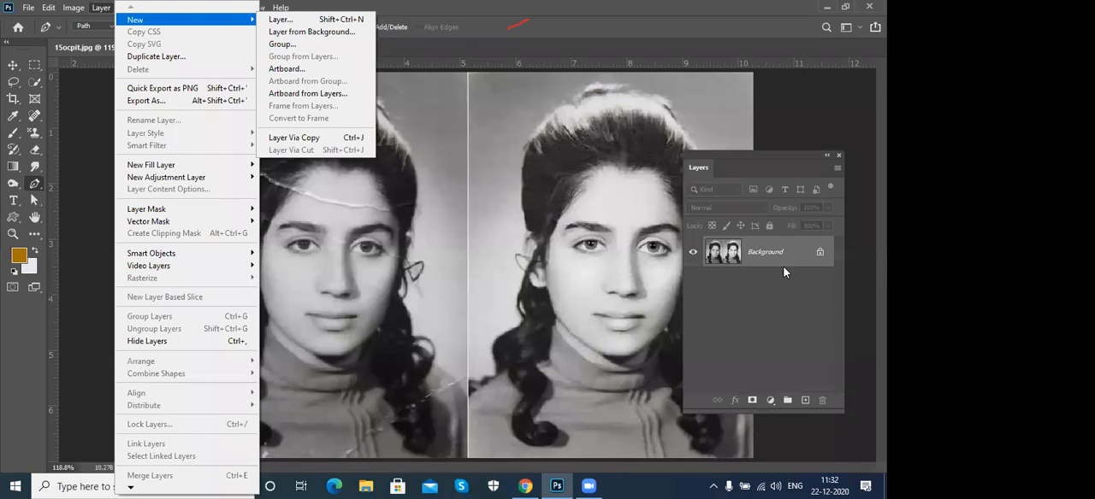
click(340, 32)
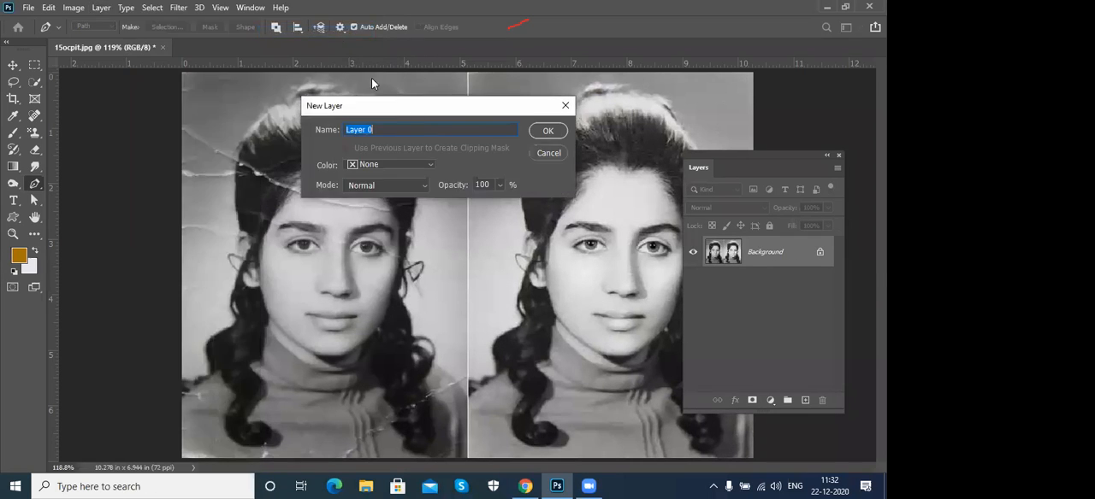
click(545, 132)
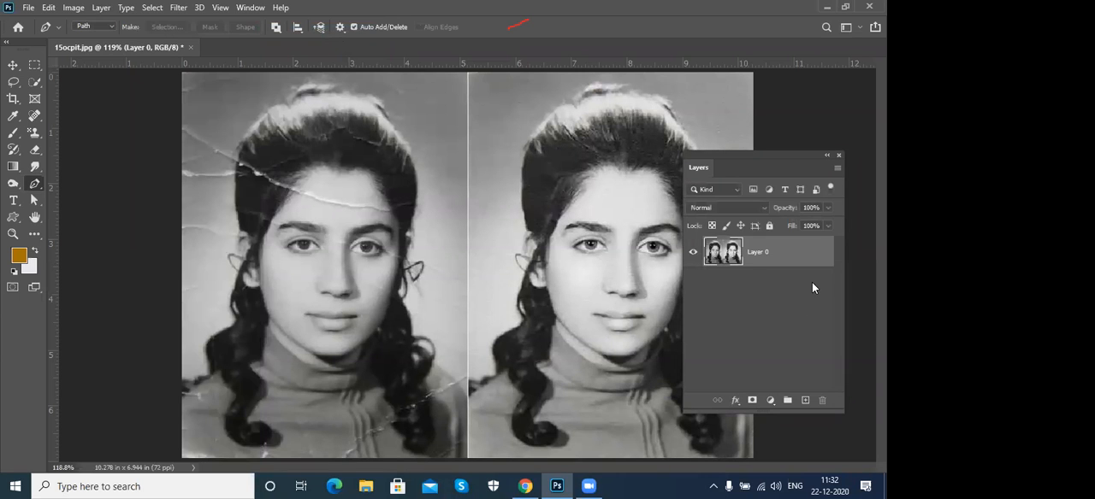
key(ctrl+z)
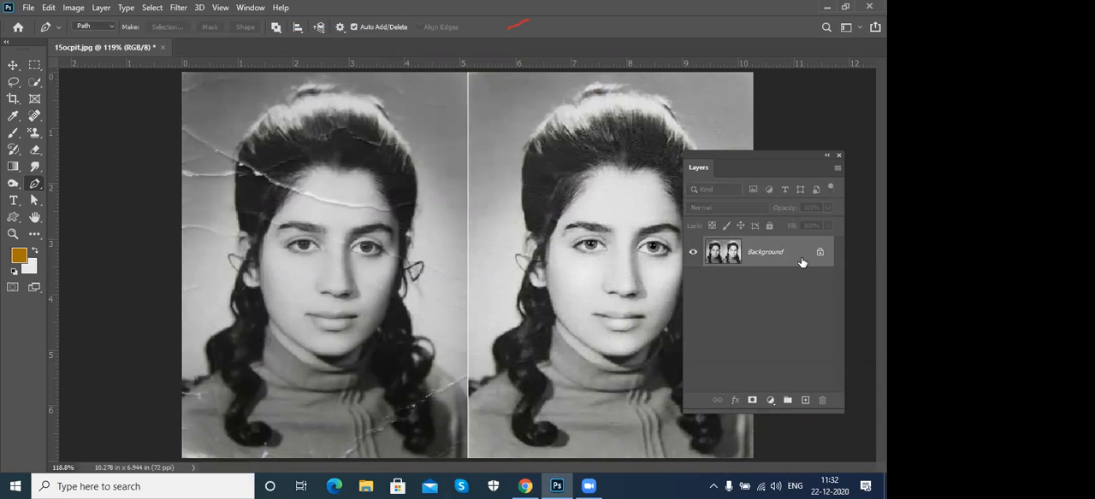
- Unlock the Background directly from the layer list as Layer 0 and revert it to a locked Background
double_click(802, 261)
click(552, 130)
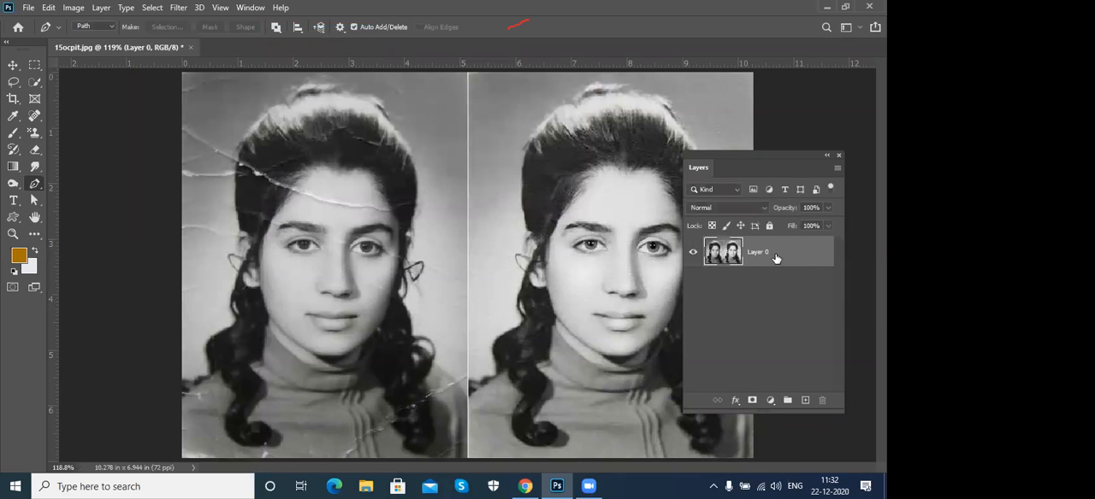
key(ctrl+z)
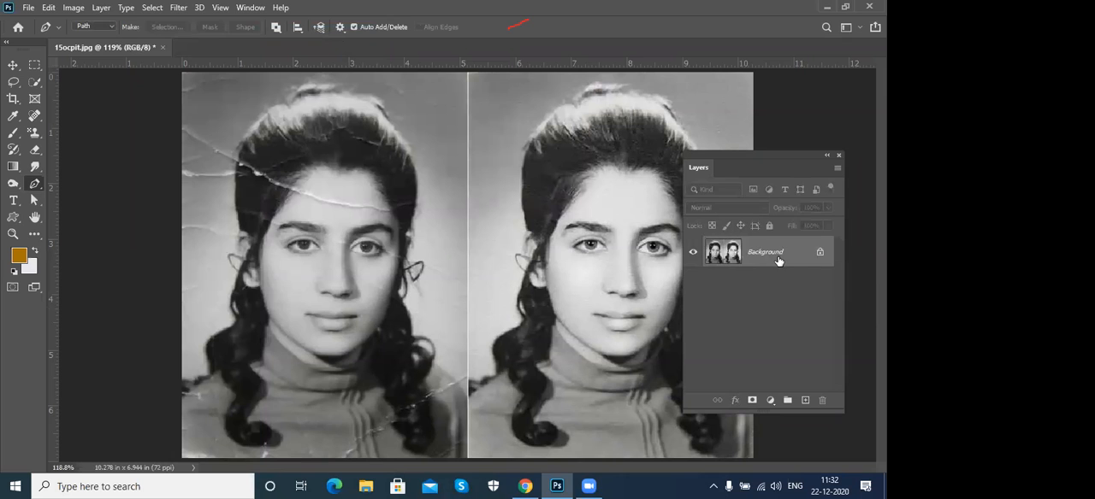
click(101, 8)
mouse_move(121, 21)
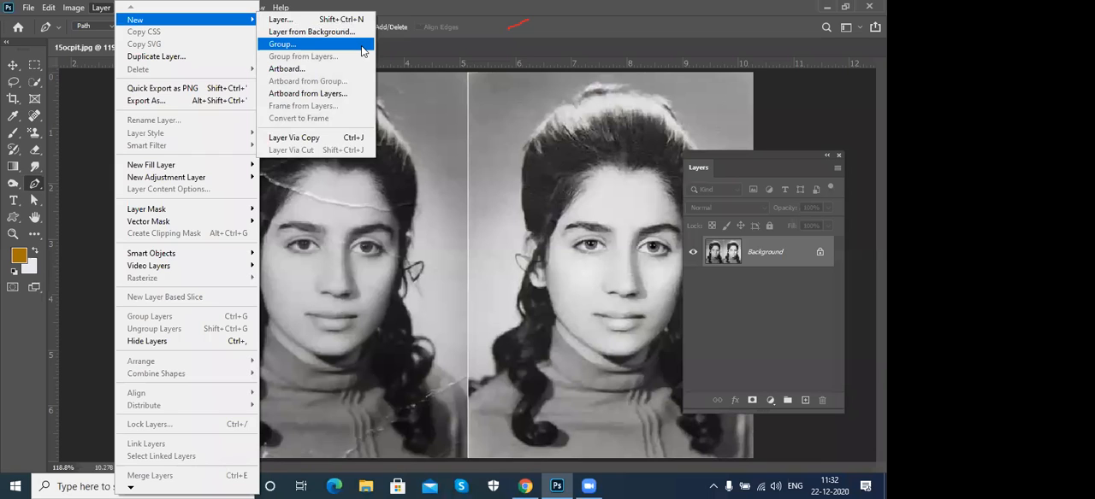
click(626, 28)
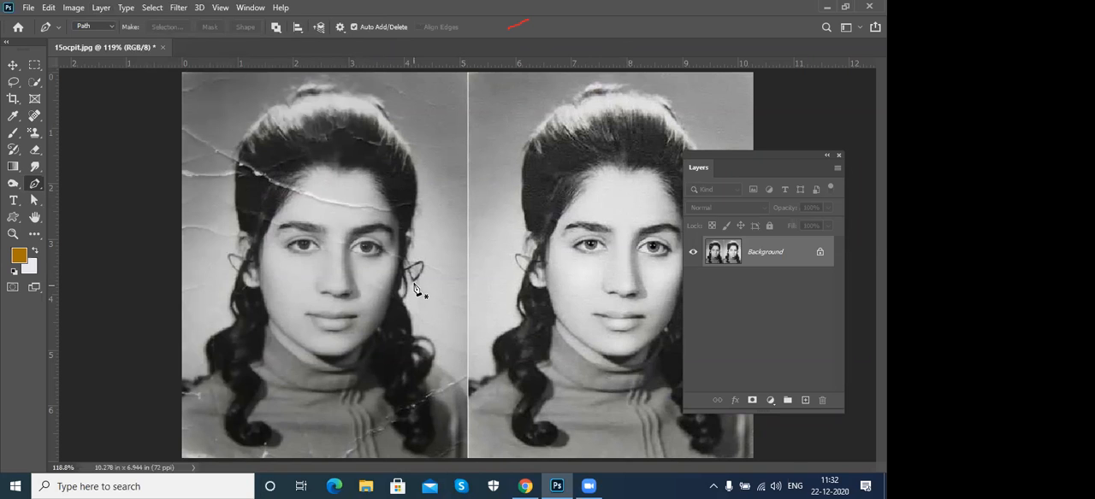
- Duplicate the Background onto a new layer, scale the copy to about 22%, and place it near the image's upper-left corner
key(ctrl+j)
key(v)
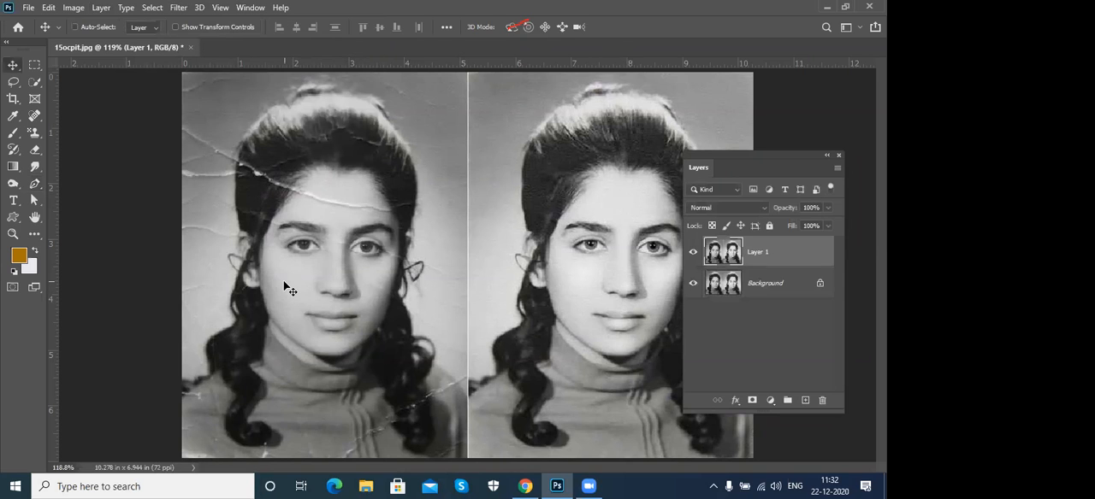
key(ctrl+t)
drag(751, 71, 531, 224)
drag(506, 282, 297, 160)
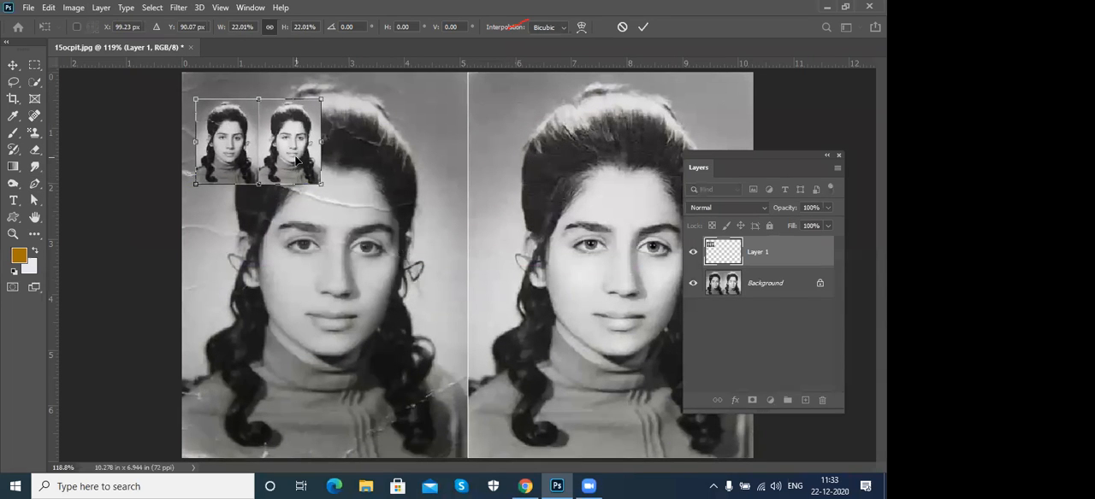
key(Return)
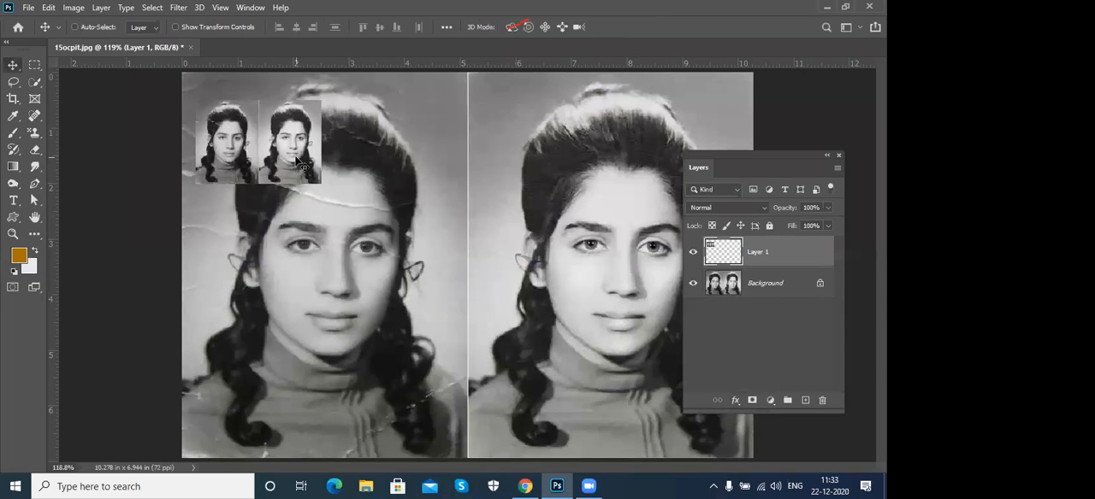
- Open home template.psd from the websites creation folder on the Desktop
click(33, 10)
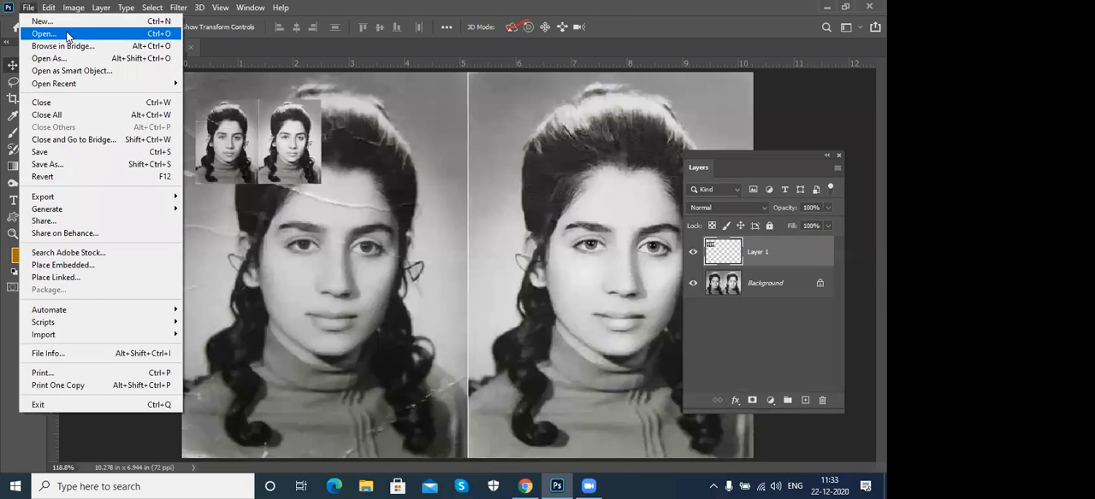
click(44, 34)
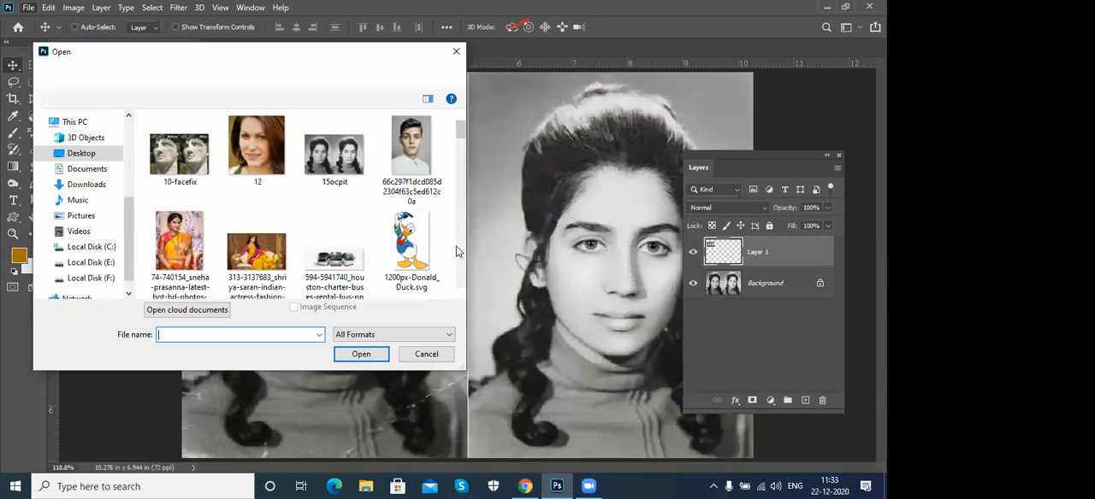
click(182, 75)
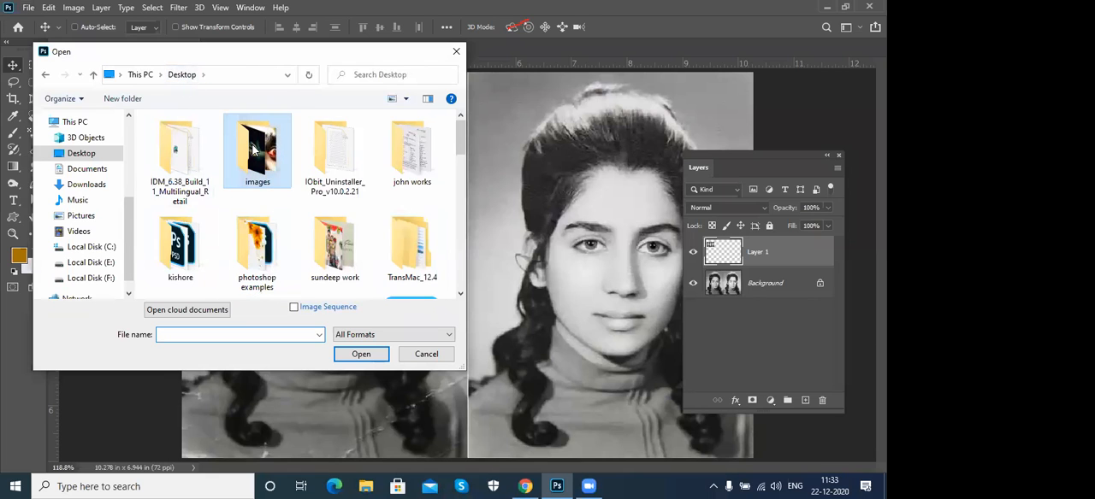
scroll(253, 150, down, 3)
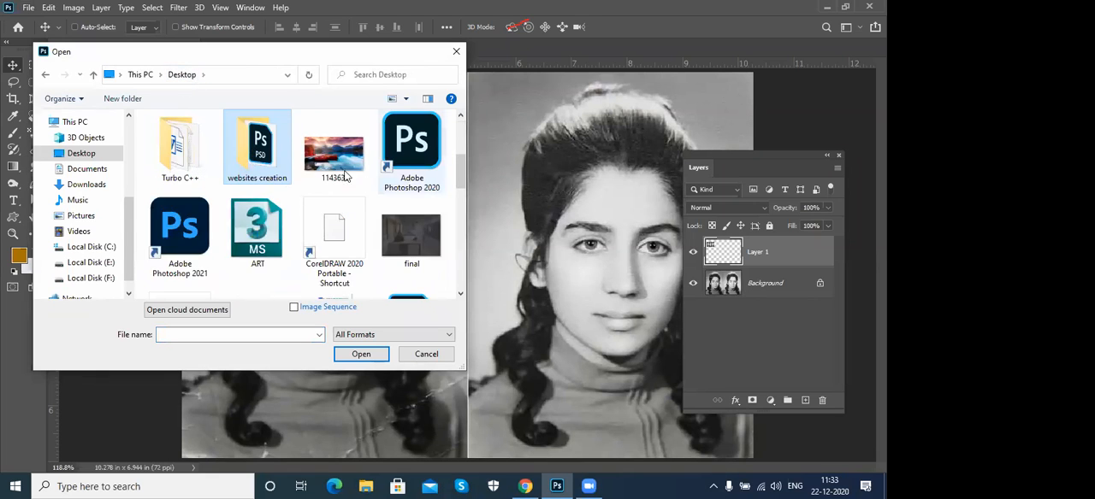
double_click(249, 159)
click(254, 161)
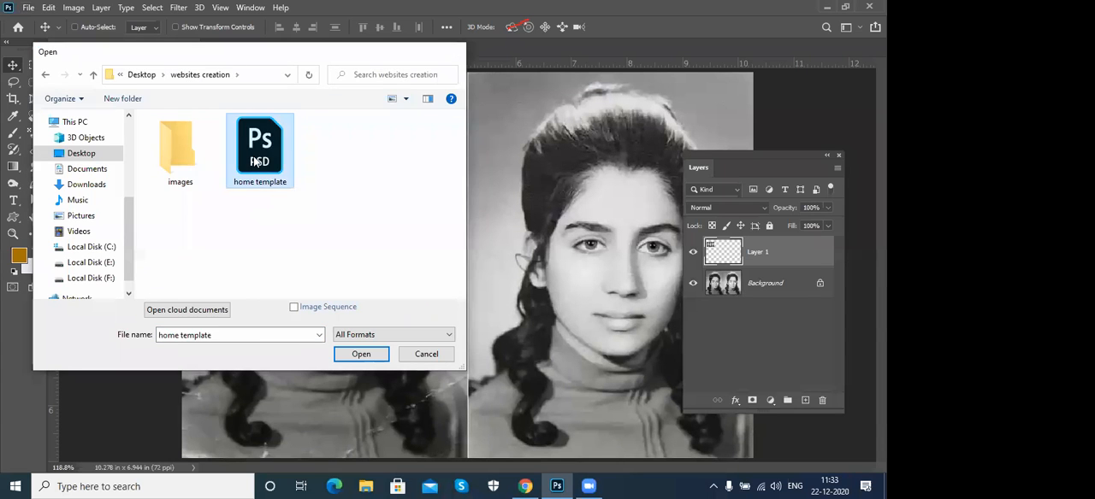
double_click(255, 160)
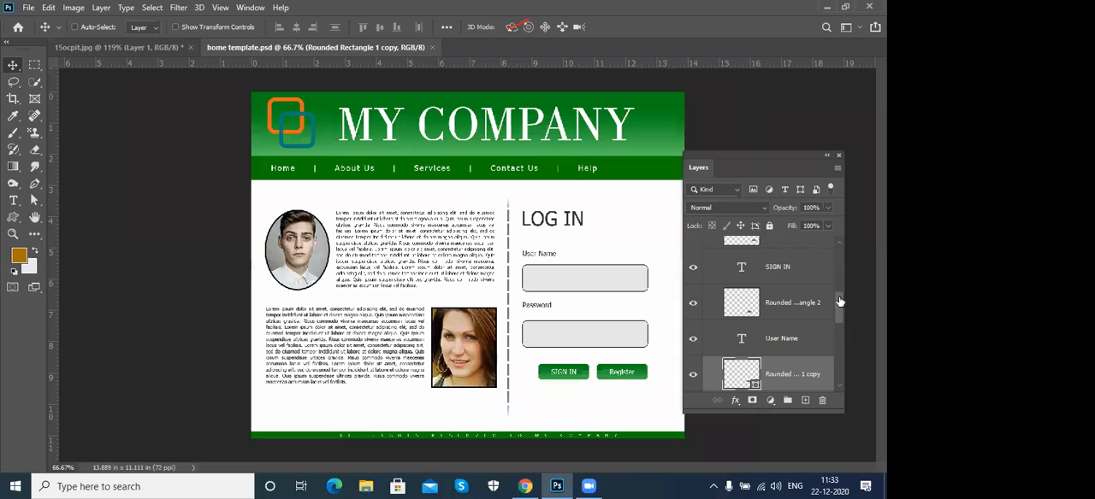
- Collapse the body layer group in the home template
scroll(693, 274, up, 5)
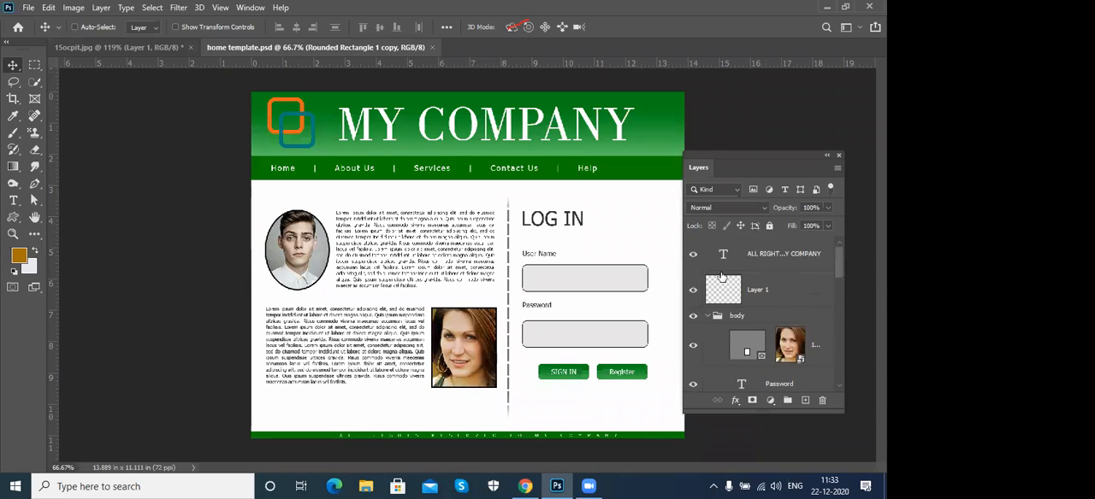
click(708, 318)
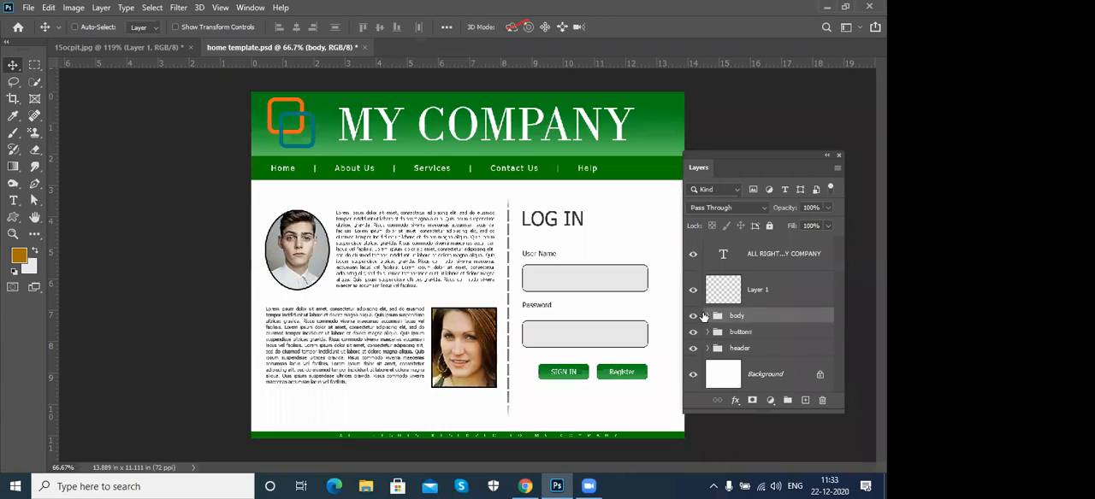
- Group the ALL RIGHTS RESERVED text layer with Layer 1 and name the group footer
click(694, 258)
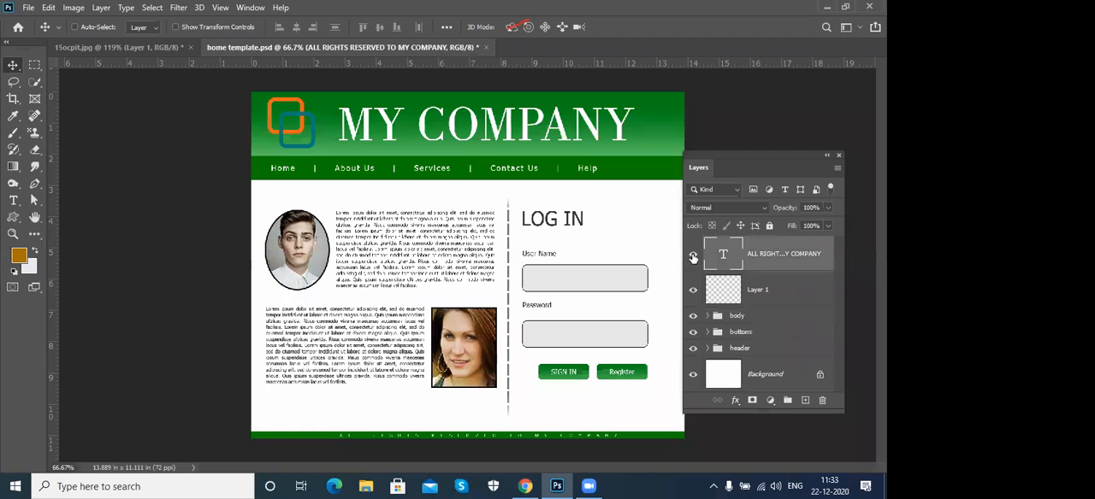
click(694, 291)
click(694, 291)
click(694, 291)
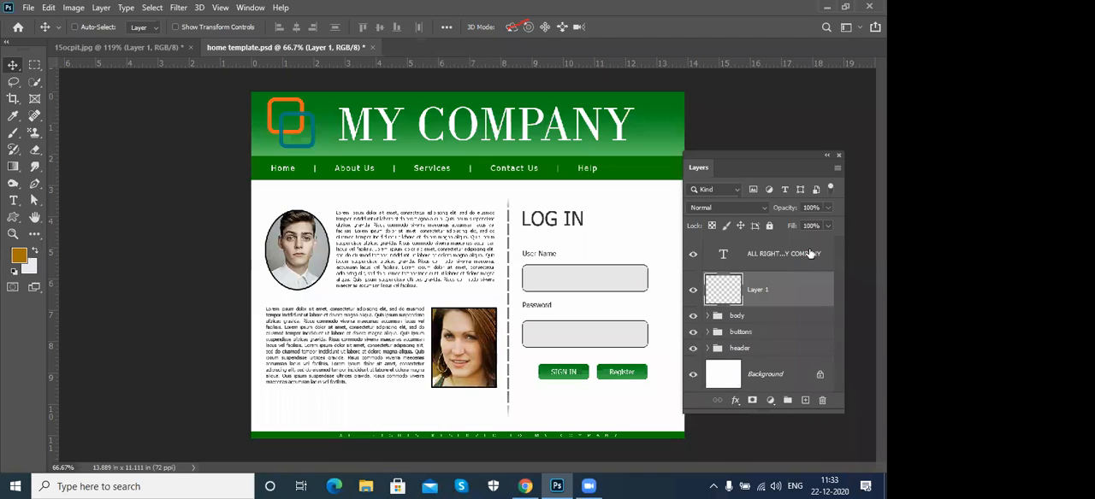
shift+click(810, 256)
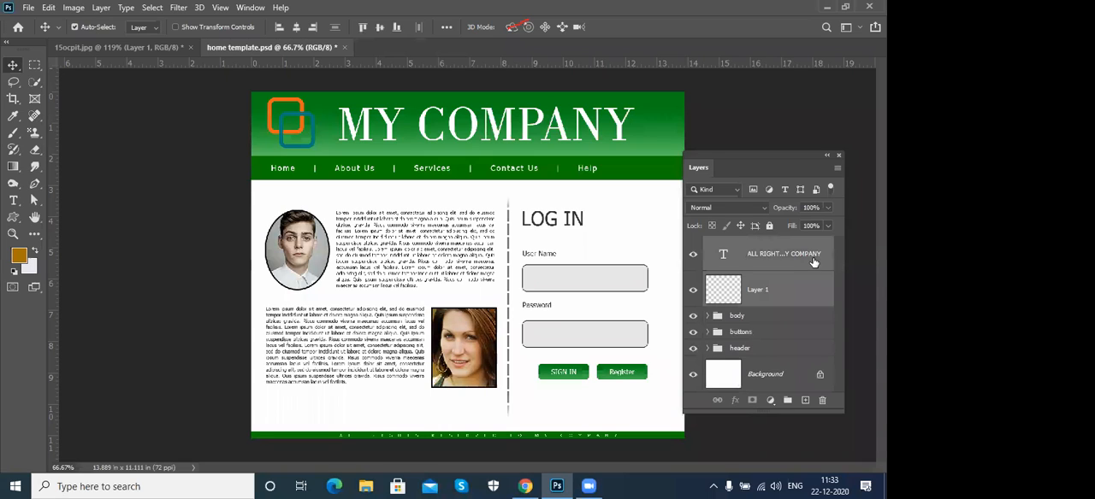
key(ctrl+g)
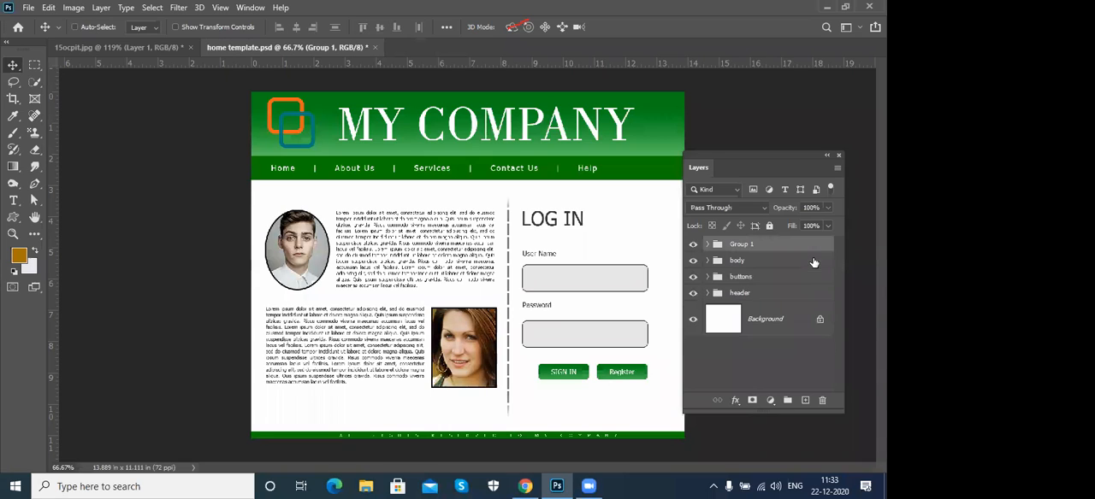
double_click(743, 247)
text(footer)
key(Return)
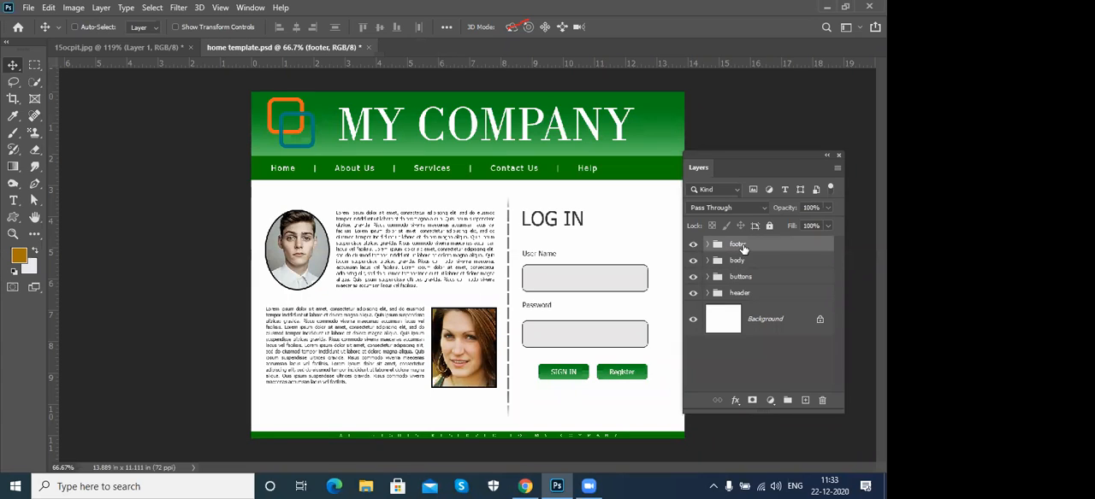
- Inspect the contents of the header, buttons and body layer groups one after another, collapsing each again
click(708, 293)
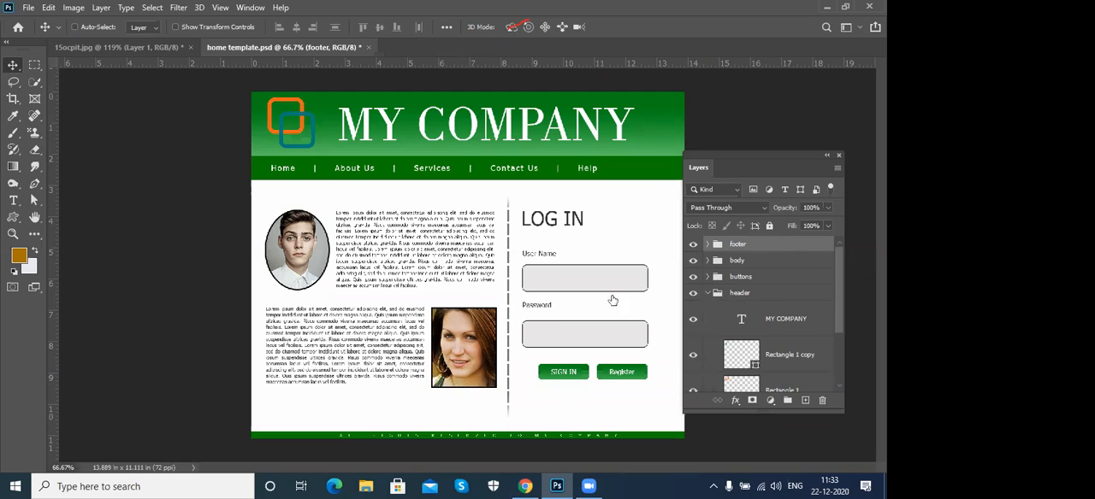
click(707, 293)
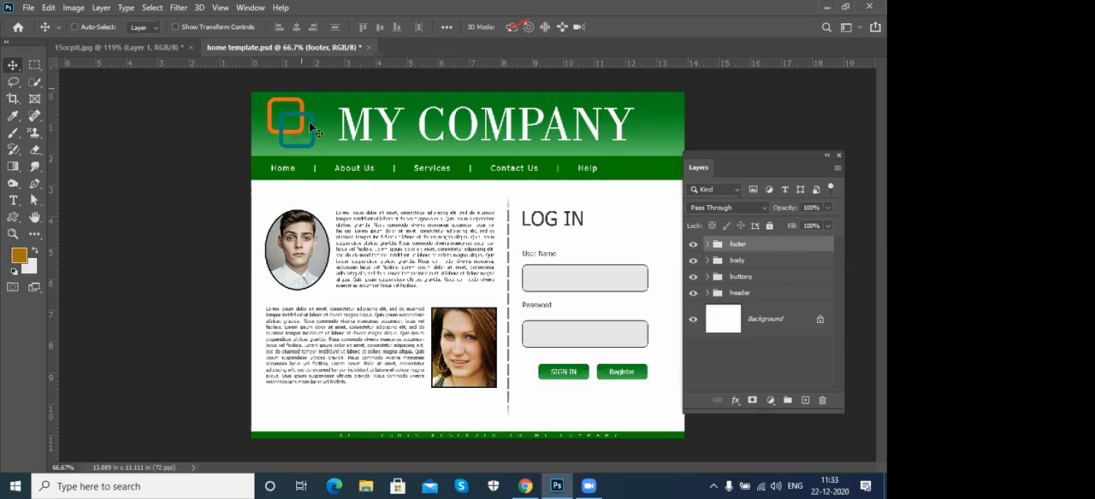
click(751, 278)
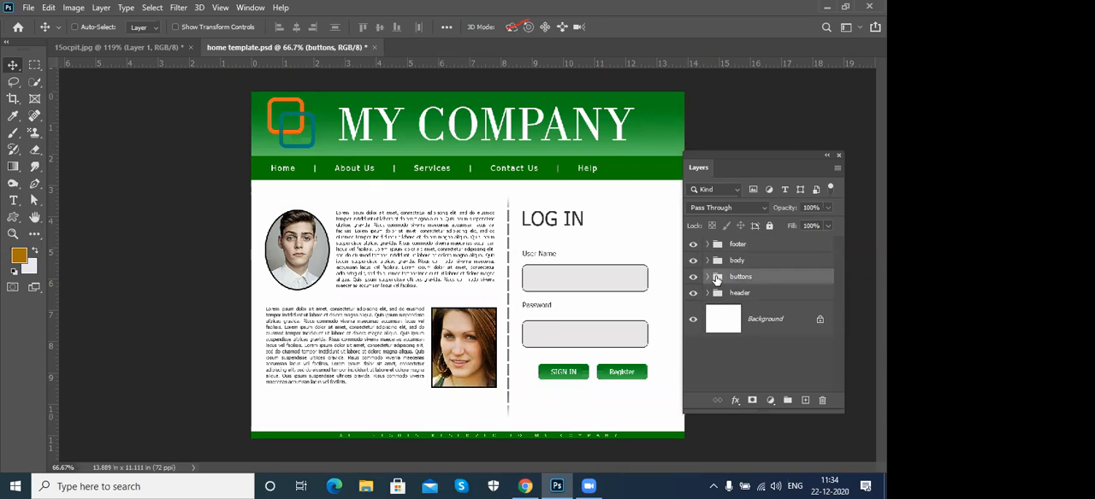
click(706, 277)
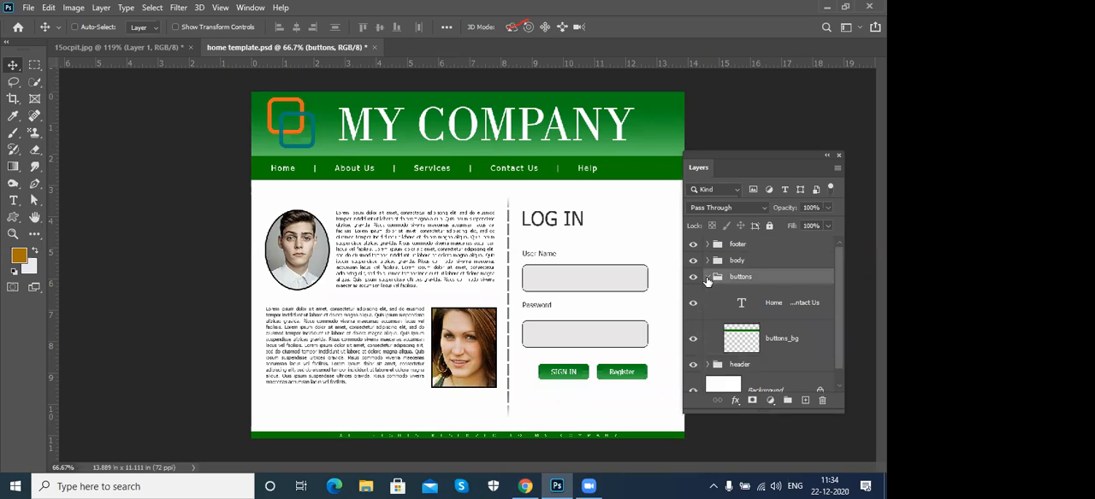
click(706, 278)
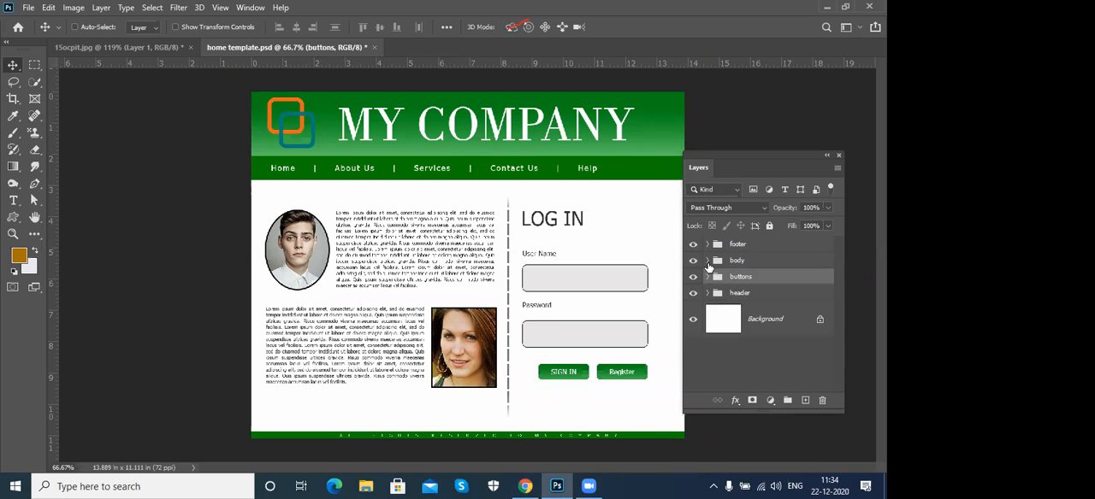
click(707, 262)
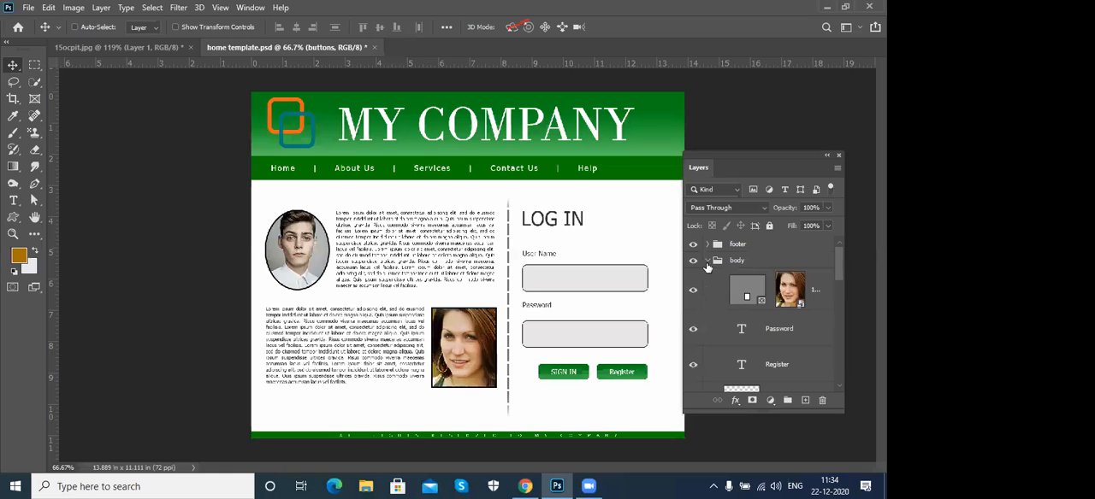
click(705, 262)
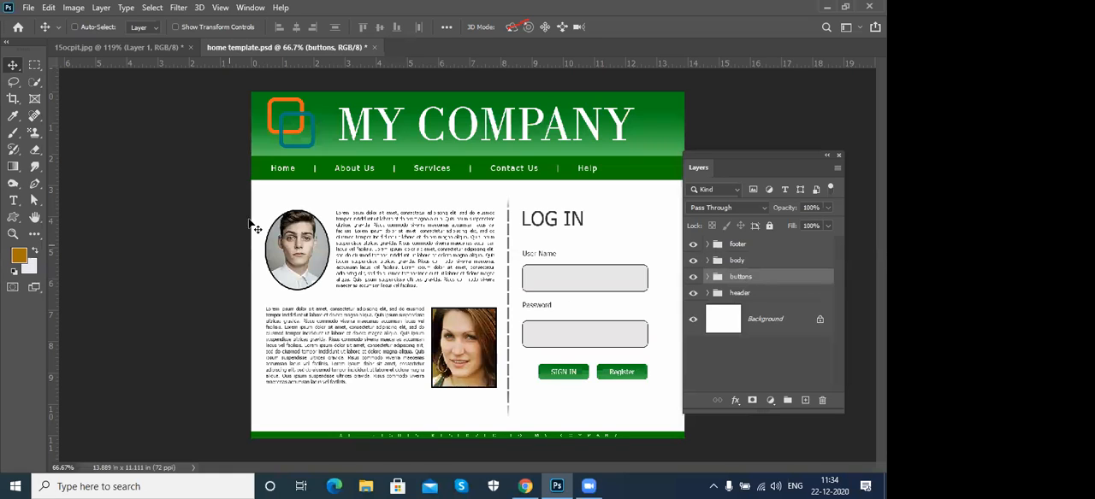
click(773, 247)
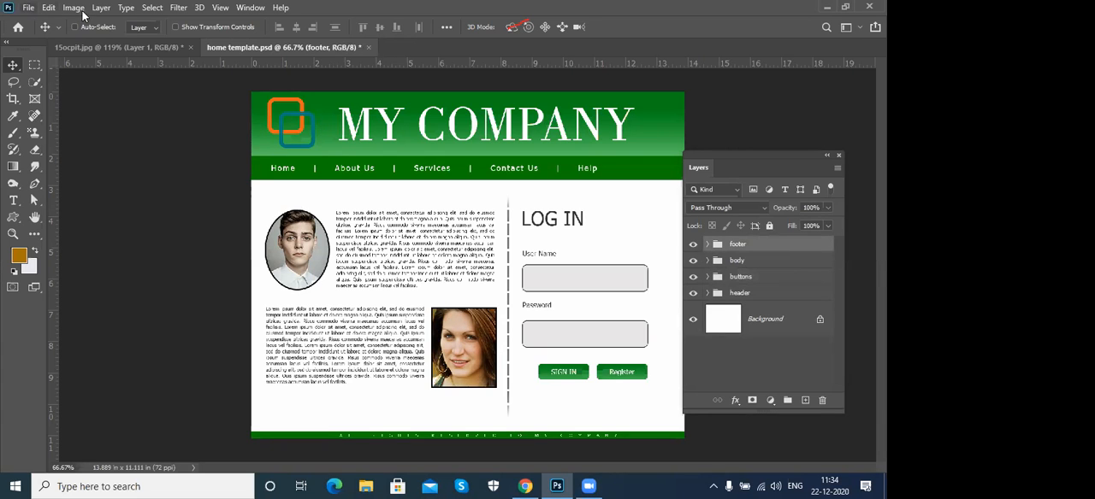
click(108, 8)
mouse_move(145, 20)
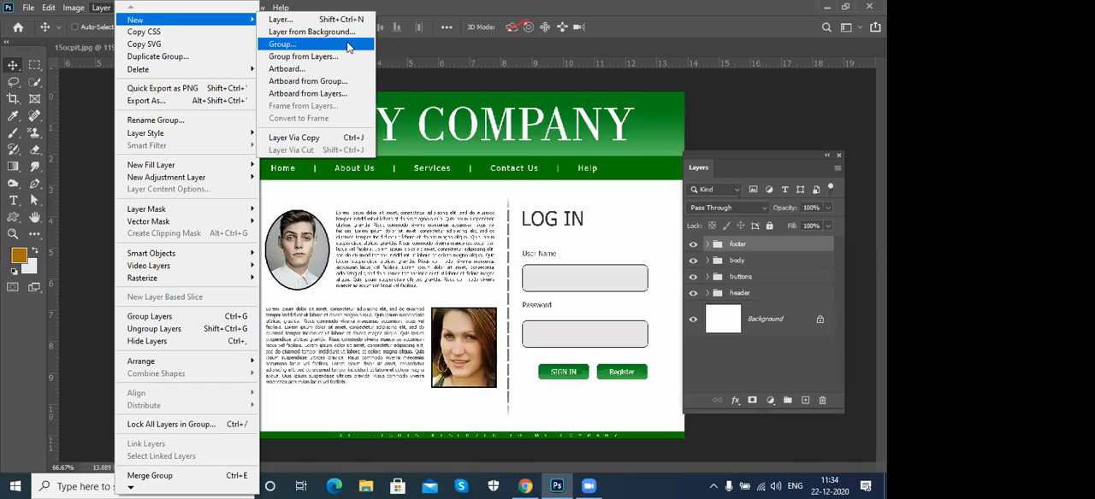
click(678, 19)
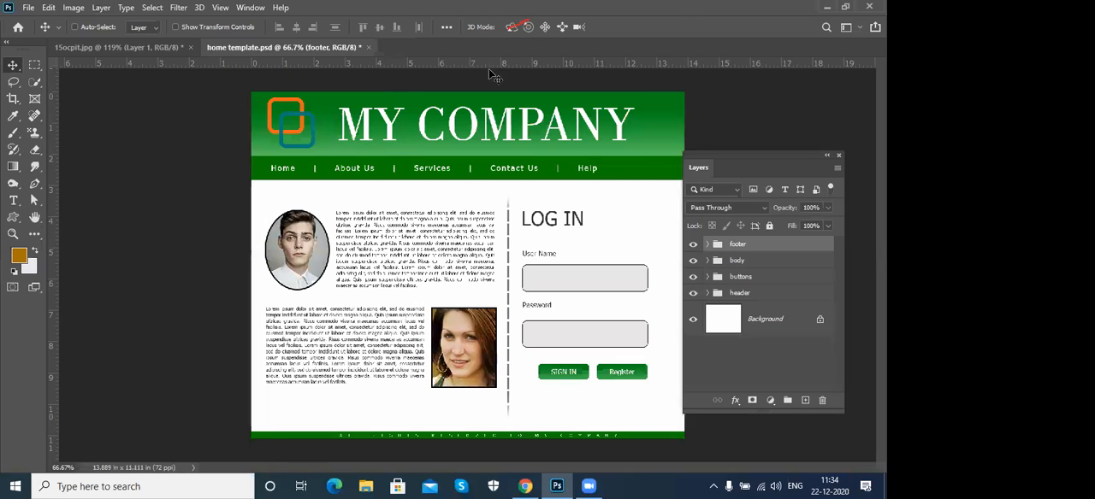
- Switch to 15ocpit.jpg, create a new layer group, and move Layer 1 into it
click(128, 47)
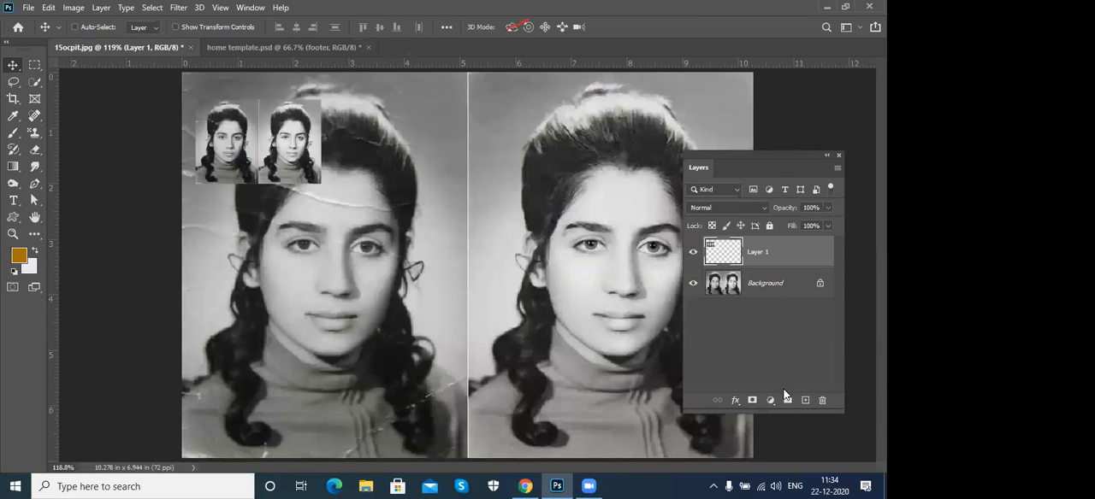
click(788, 402)
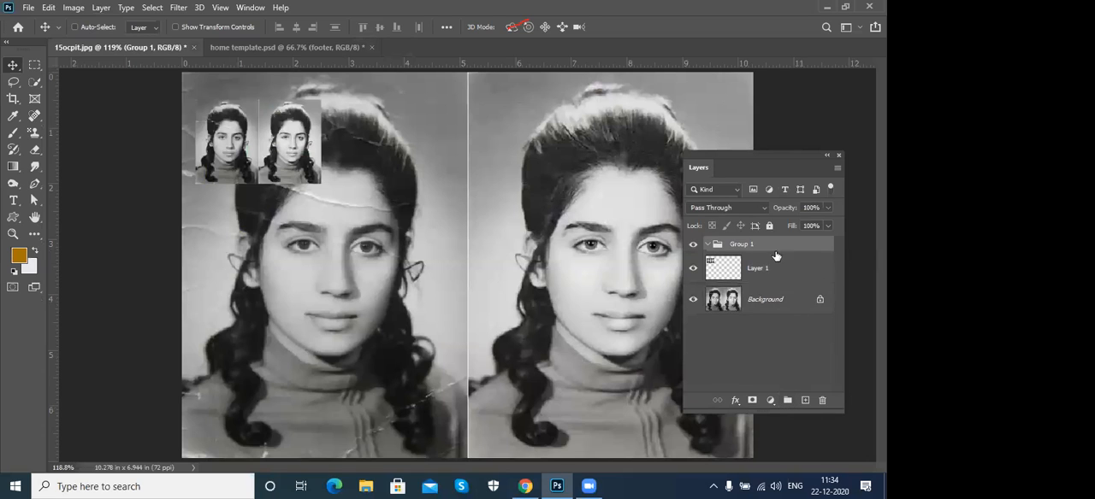
click(766, 279)
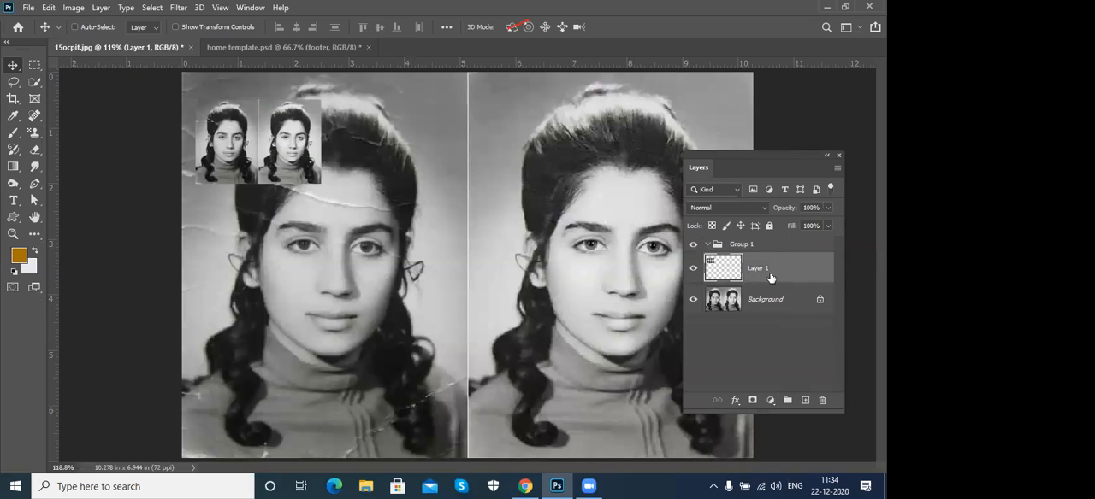
drag(771, 278, 792, 250)
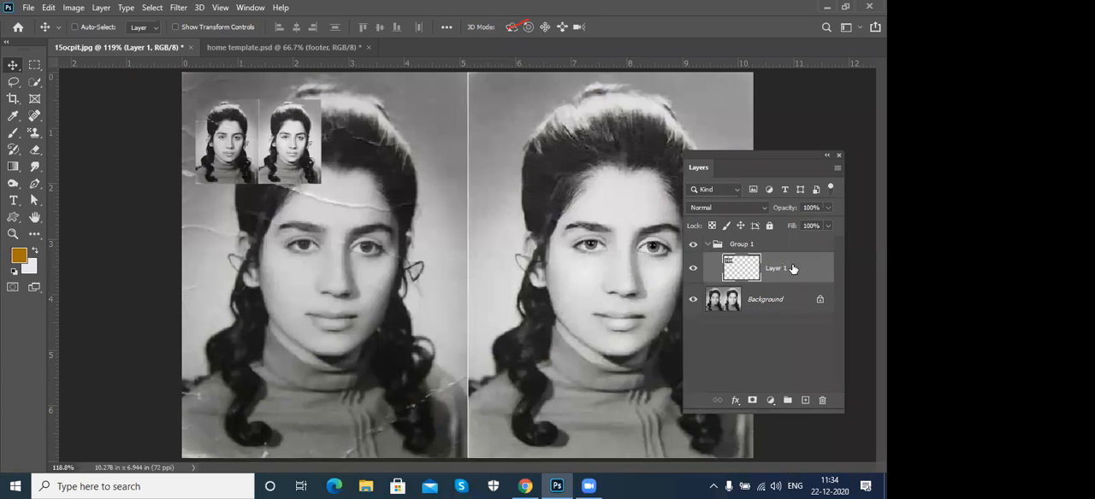
- Move Layer 1 back out of Group 1 and delete the empty group
drag(792, 269, 815, 290)
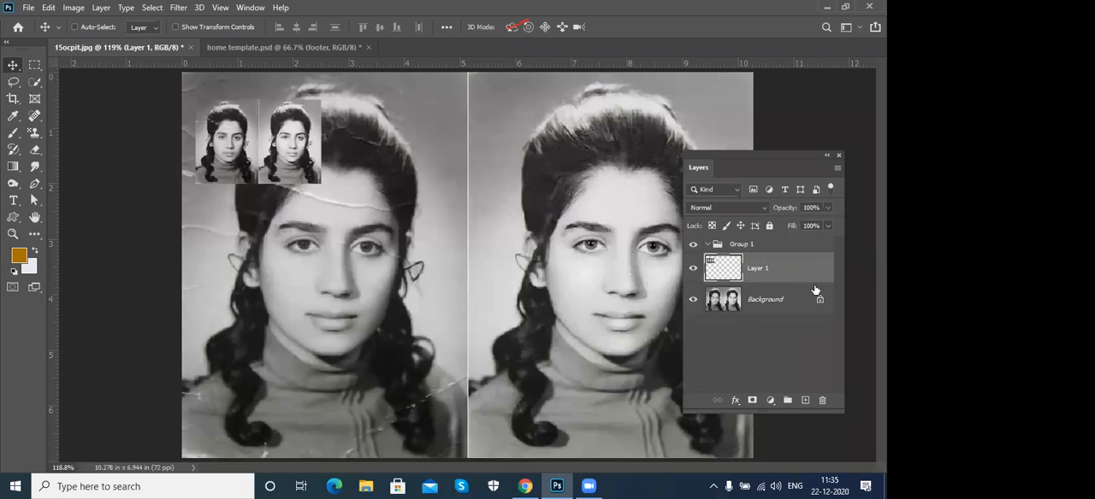
drag(771, 270, 699, 293)
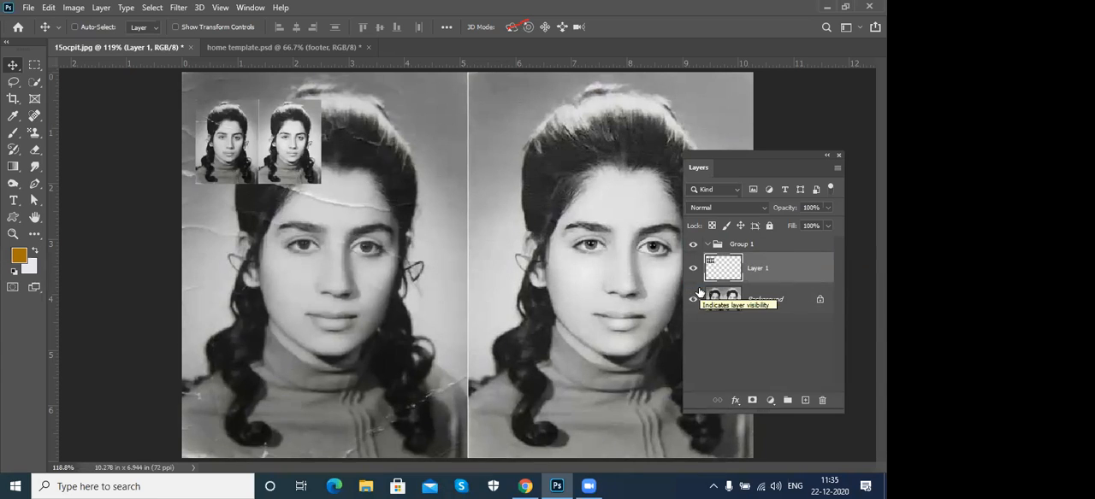
click(764, 248)
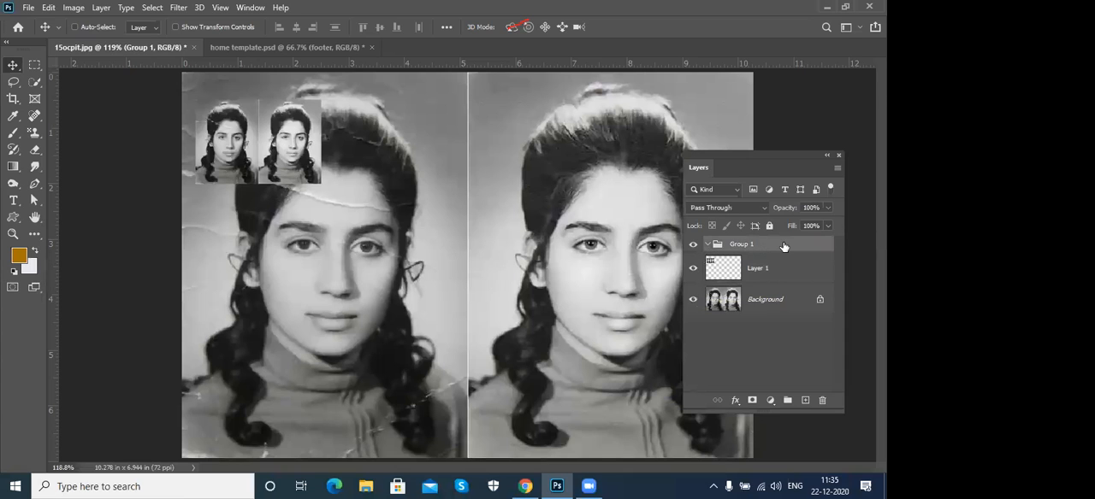
drag(783, 246, 822, 400)
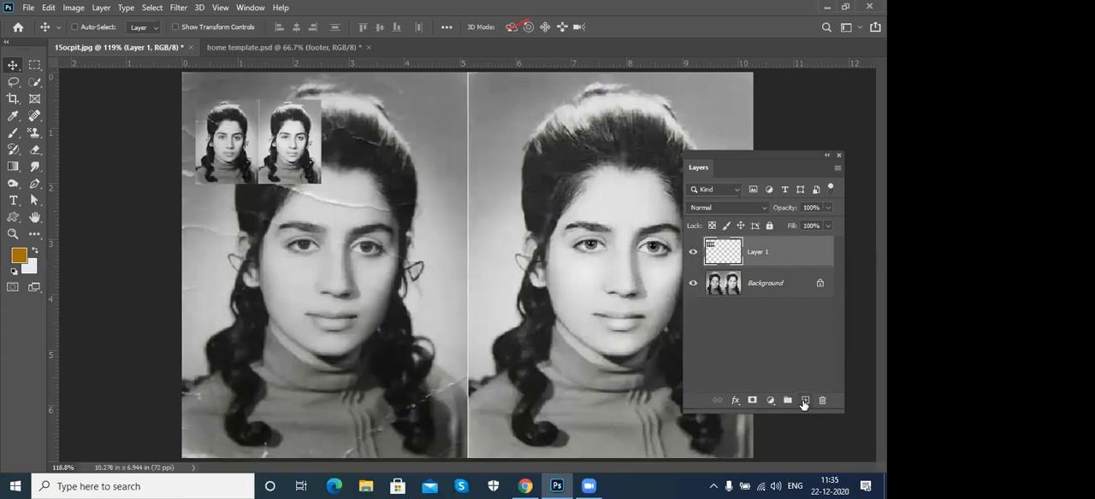
- Duplicate Layer 1 as Layer 1 copy within 15ocpit.jpg and move the copy over the face in the left portrait
click(104, 8)
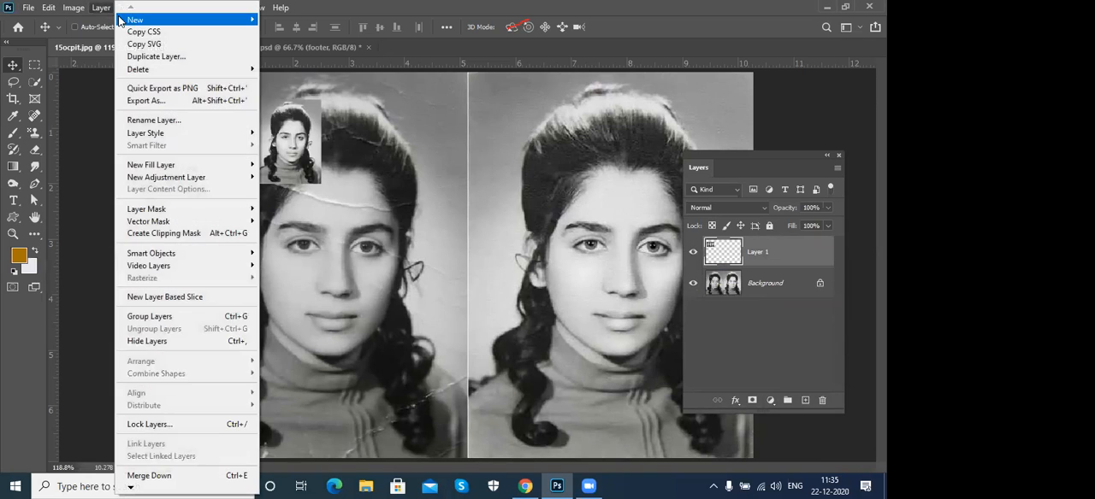
mouse_move(130, 19)
mouse_move(176, 19)
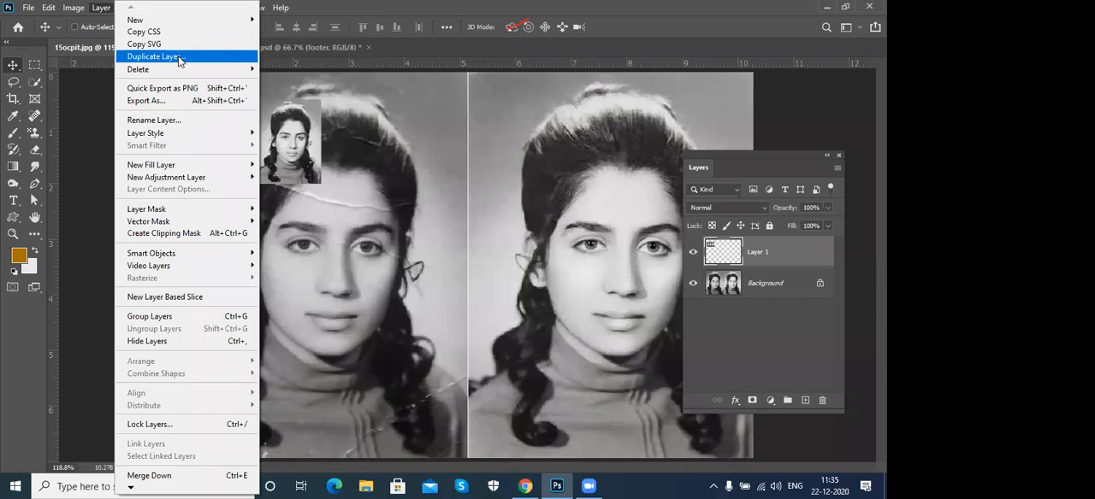
click(178, 55)
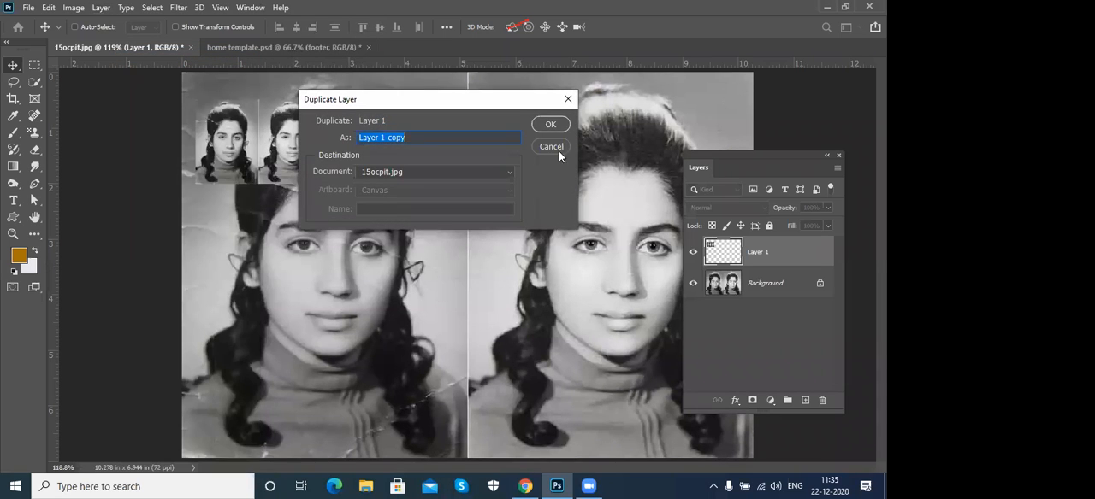
click(540, 125)
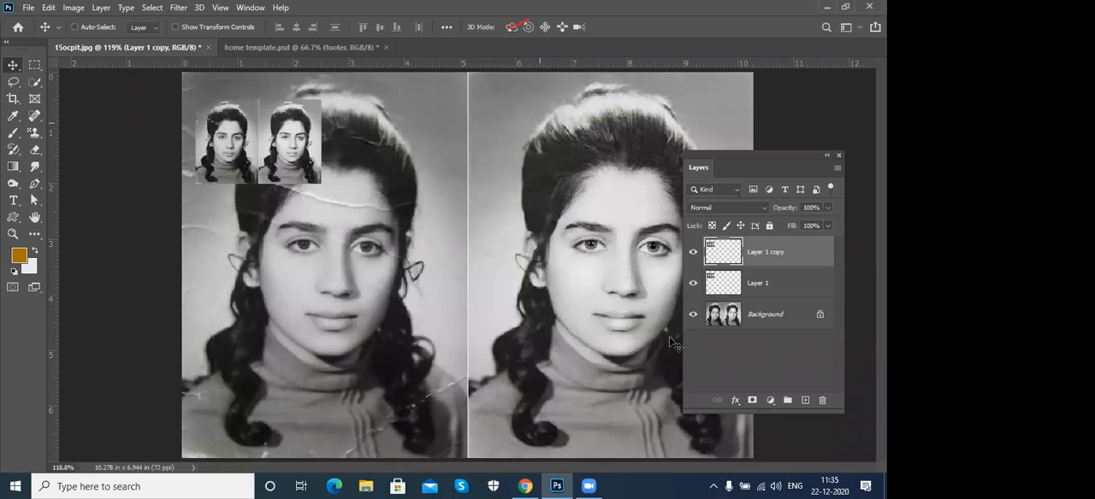
drag(289, 163, 384, 287)
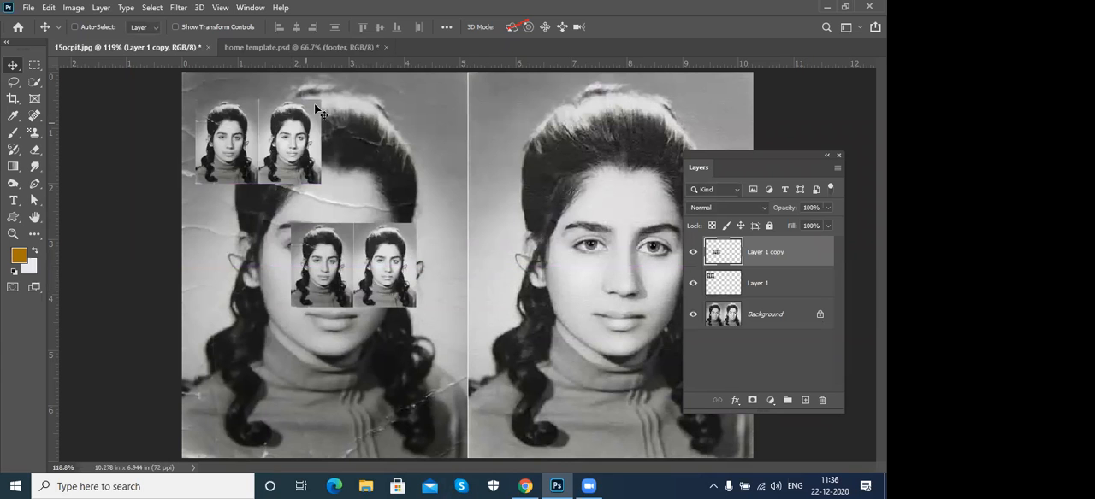
- Close home template.psd and 15ocpit.jpg without saving their changes
click(329, 47)
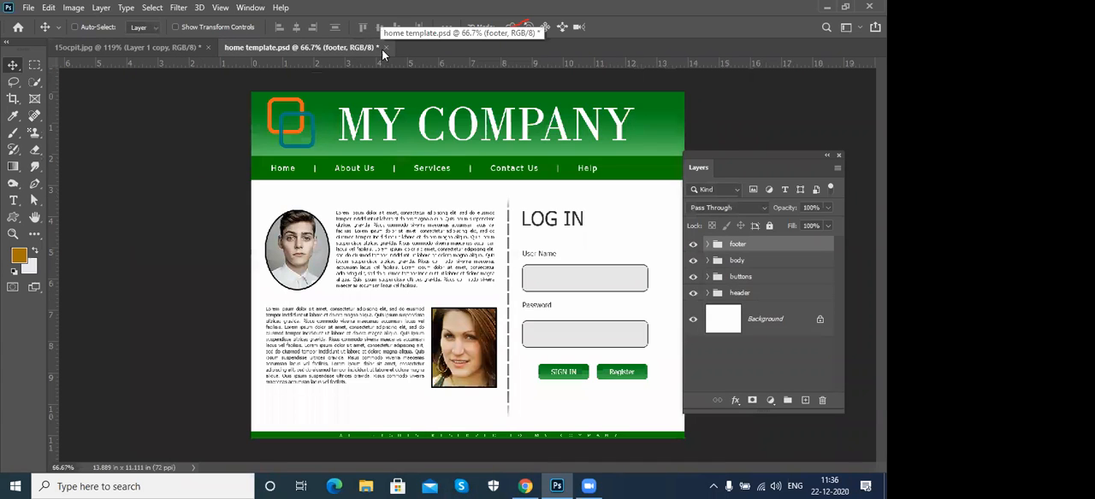
click(386, 47)
click(438, 188)
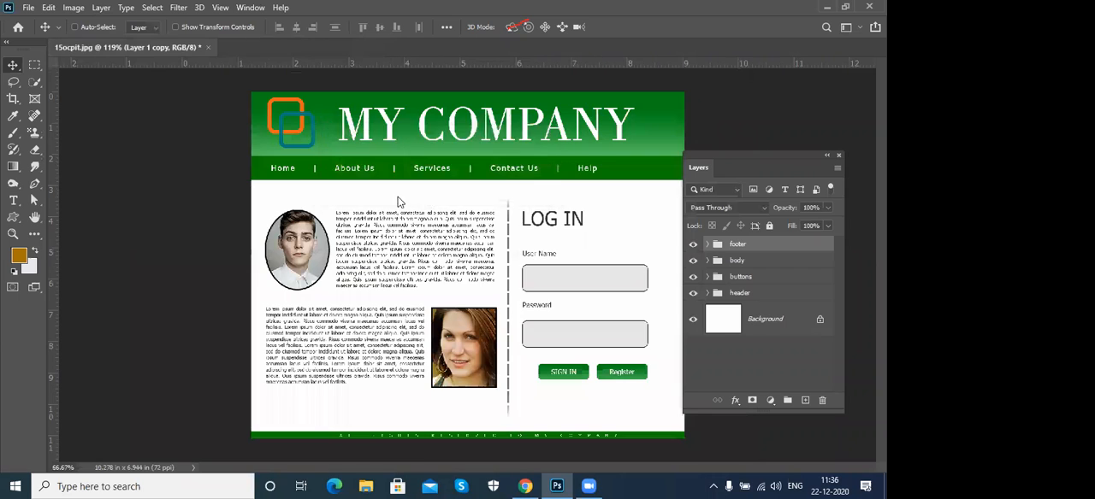
click(209, 48)
click(438, 188)
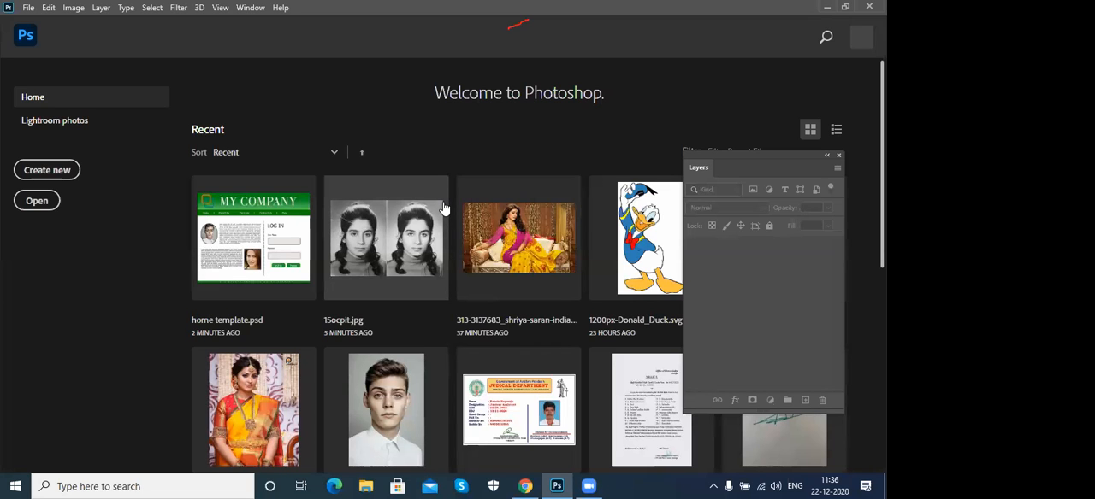
- Create a new blank 8.267 × 11.693 inch document and set its image resolution to 150 pixels/inch
key(ctrl+n)
click(578, 141)
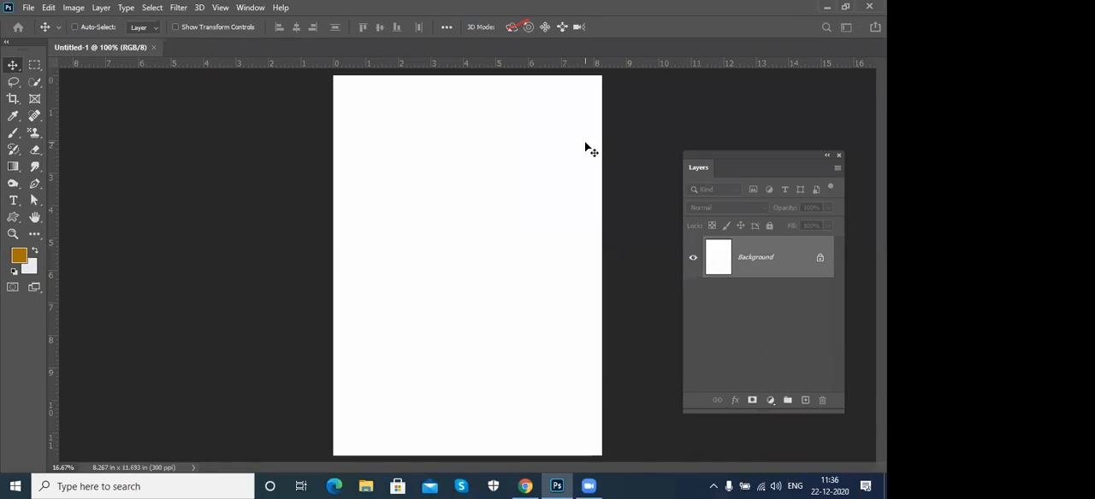
click(75, 8)
click(94, 105)
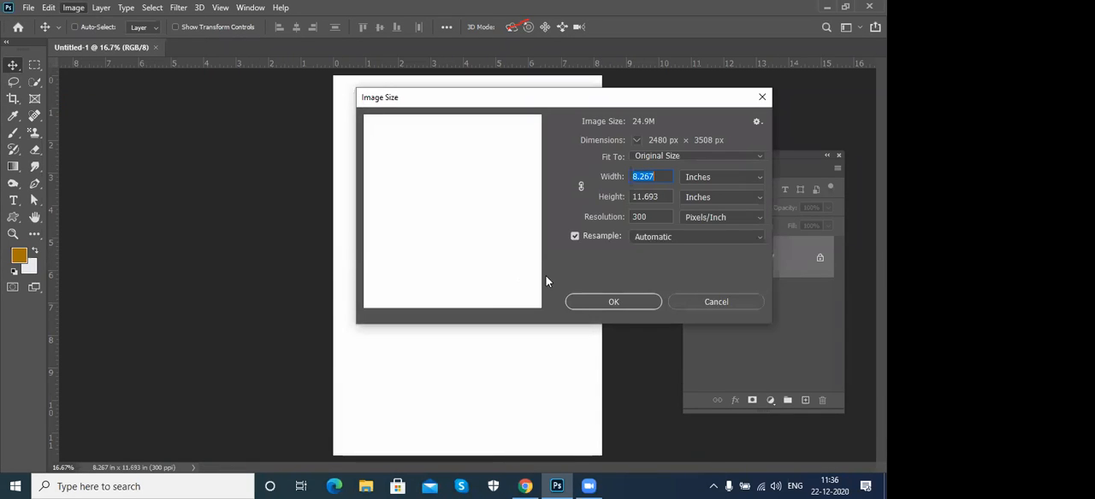
double_click(649, 218)
text(150)
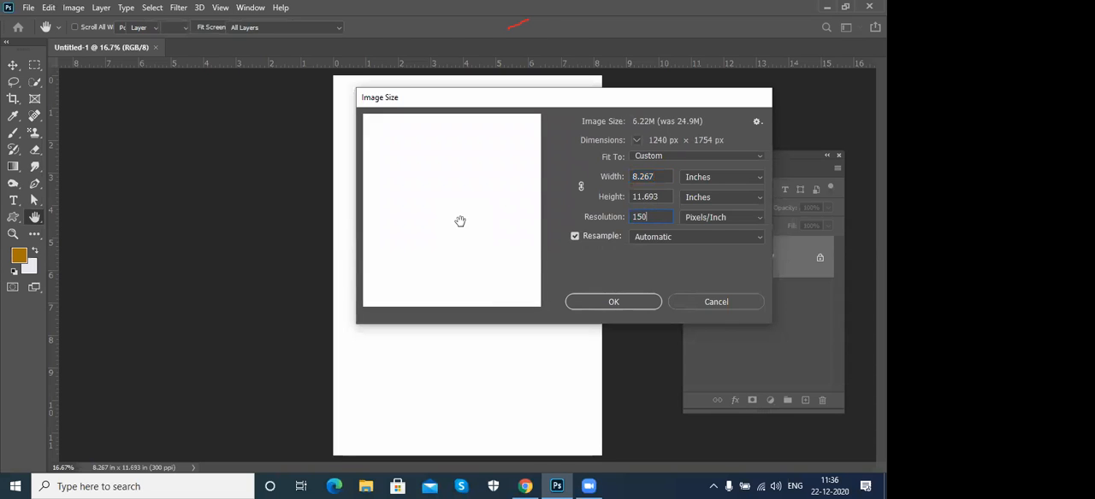
key(Return)
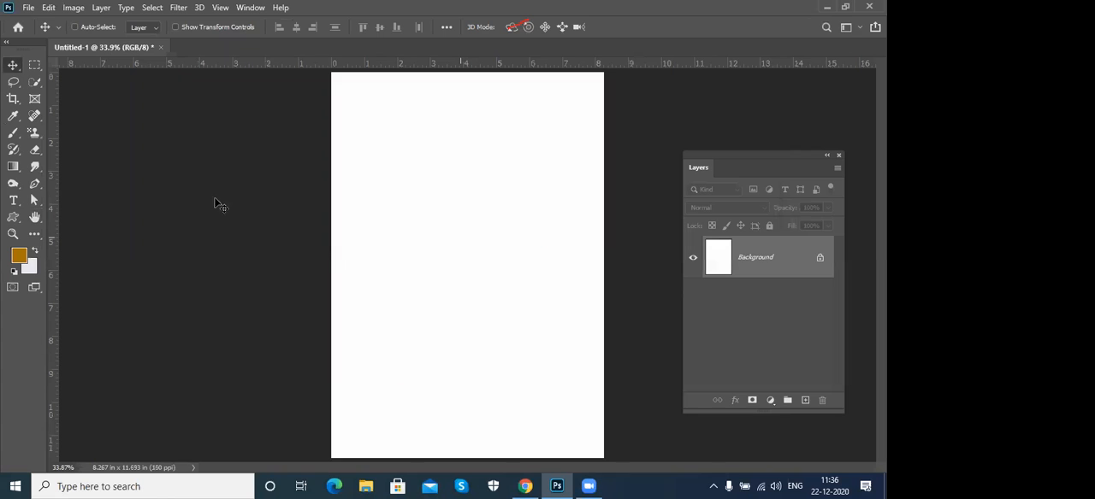
- Rotate the blank canvas 90° clockwise into landscape orientation
click(74, 7)
mouse_move(171, 131)
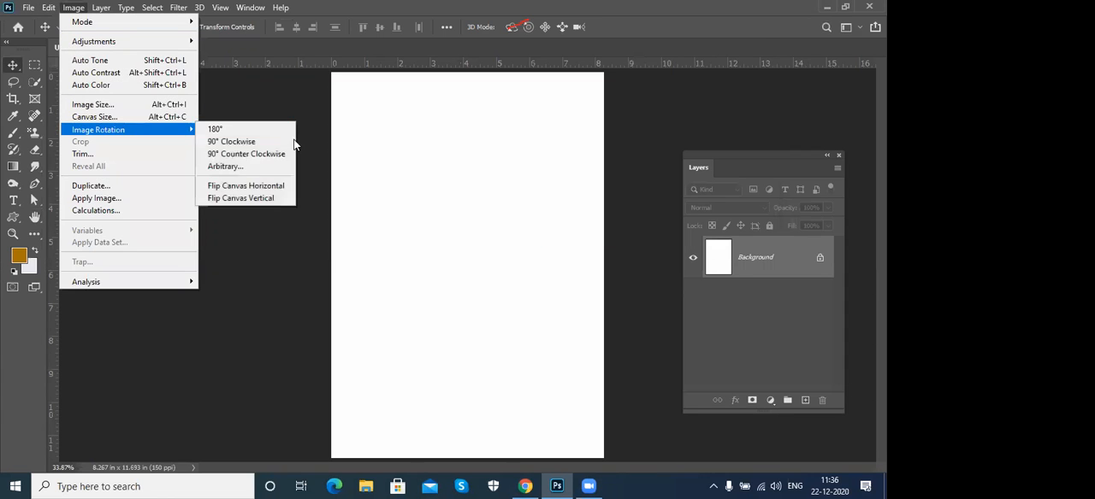
click(240, 142)
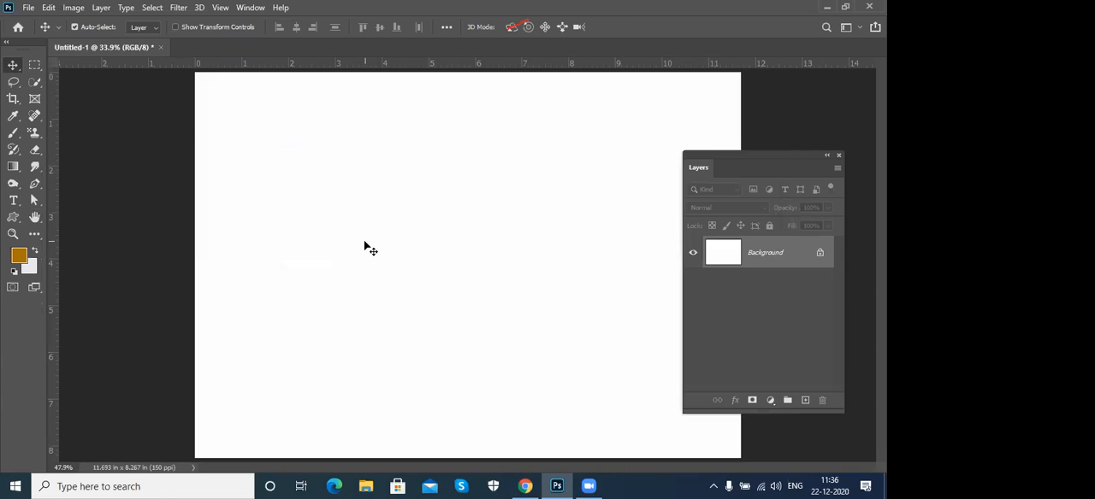
- On a new layer, draw a circular selection about 0.35 in wide in the page's upper left area, fill it with brown and nudge it up-left
click(37, 68)
click(69, 71)
right_click(34, 65)
click(103, 77)
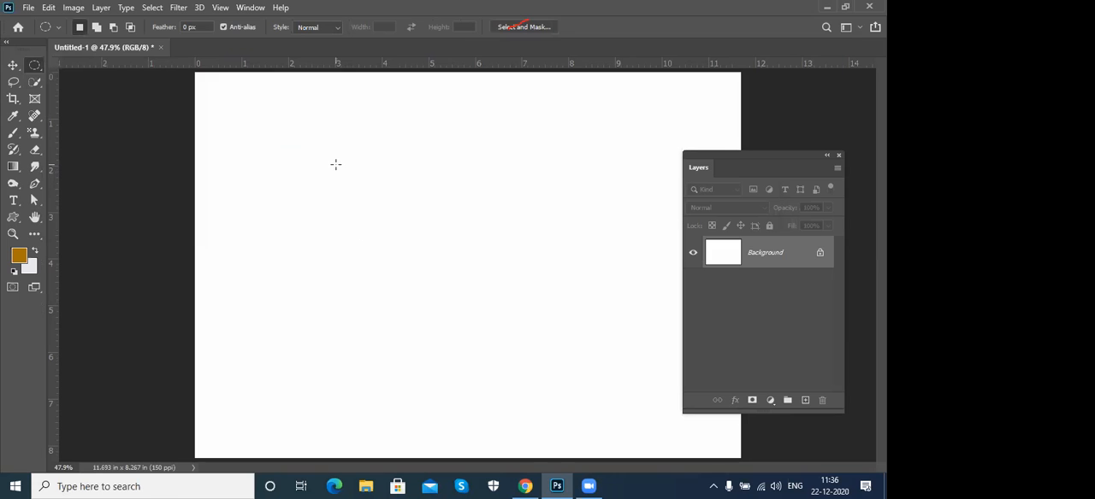
key(ctrl+shift+n)
key(Return)
drag(332, 164, 346, 189)
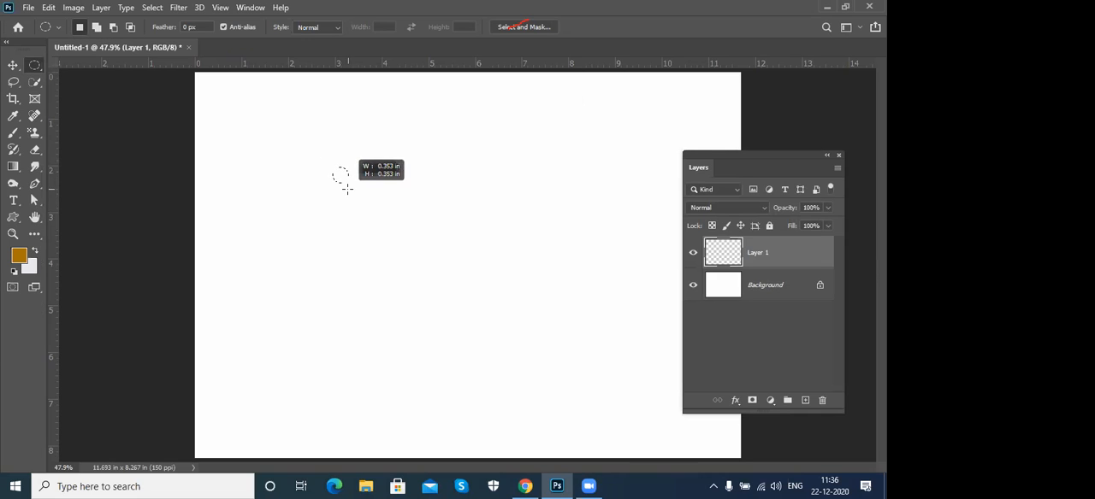
key(alt+BackSpace)
key(v)
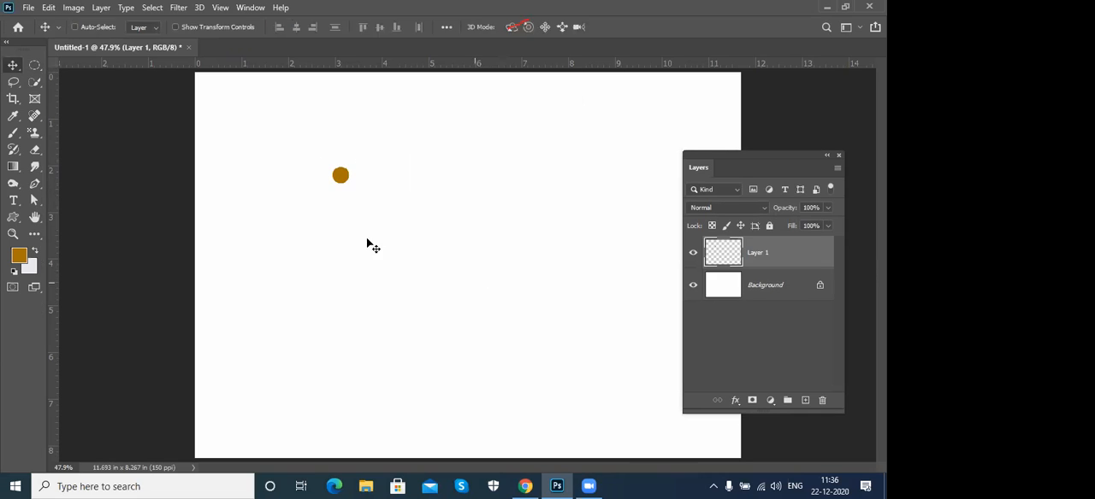
mouse_move(343, 176)
mouse_down()
mouse_move(315, 166)
mouse_move(329, 168)
mouse_up()
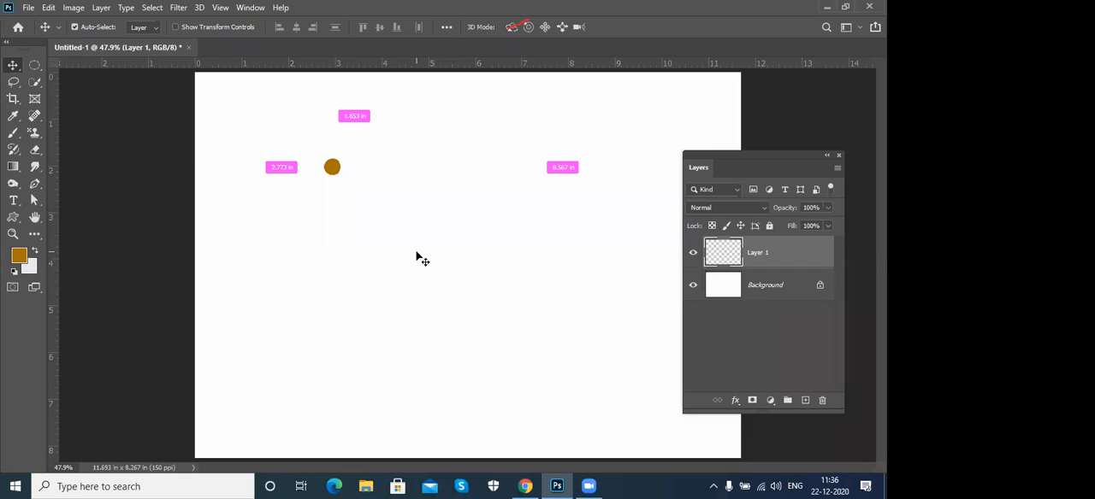
- Try placing two duplicates of the brown circle by hand down and to its right, and undo both copies
key(ctrl+j)
drag(345, 173, 383, 205)
key(ctrl+j)
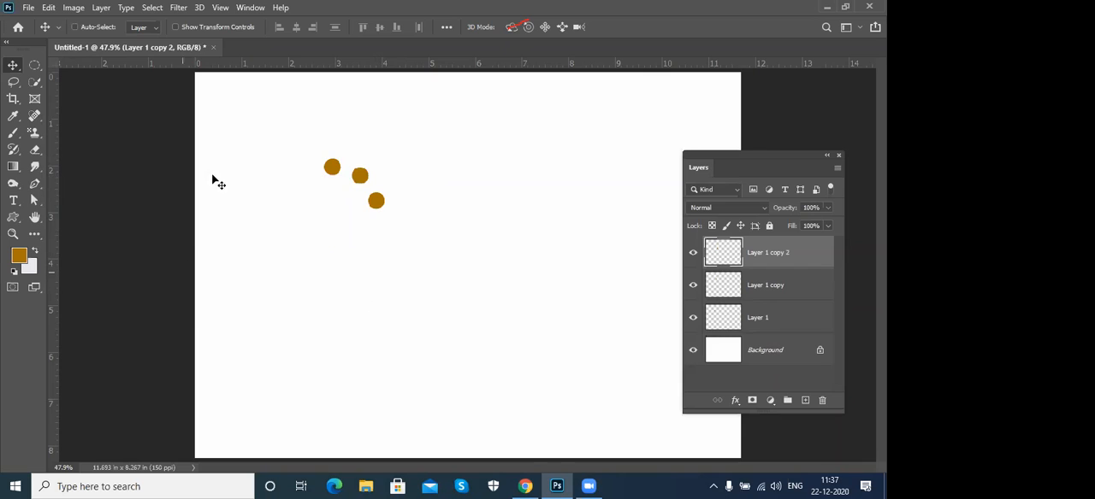
key(ctrl+z)
key(ctrl+z)
key(ctrl+z)
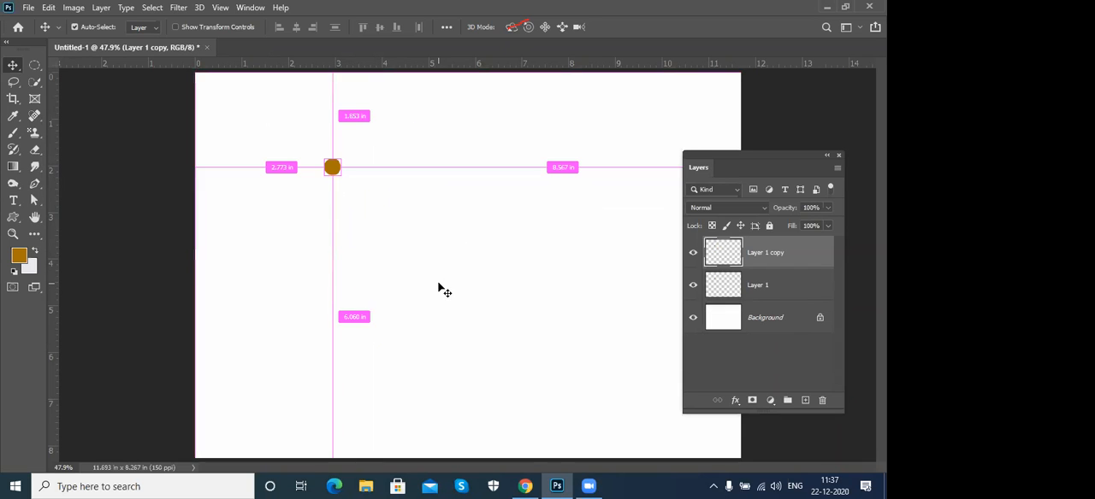
key(ctrl+z)
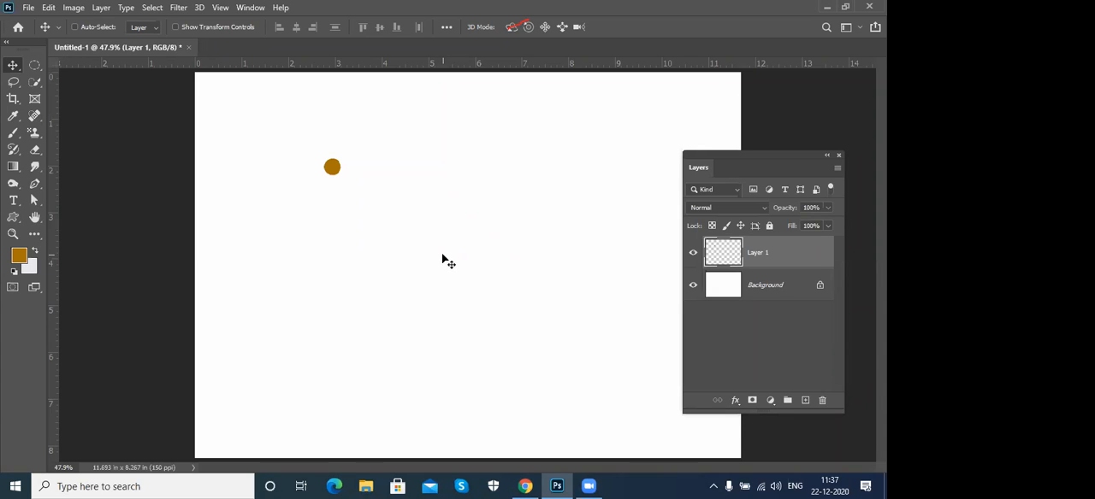
- Move the brown circle to the page's horizontal centre near the top, and resize the image to 12 × 8 inches
drag(333, 169, 482, 174)
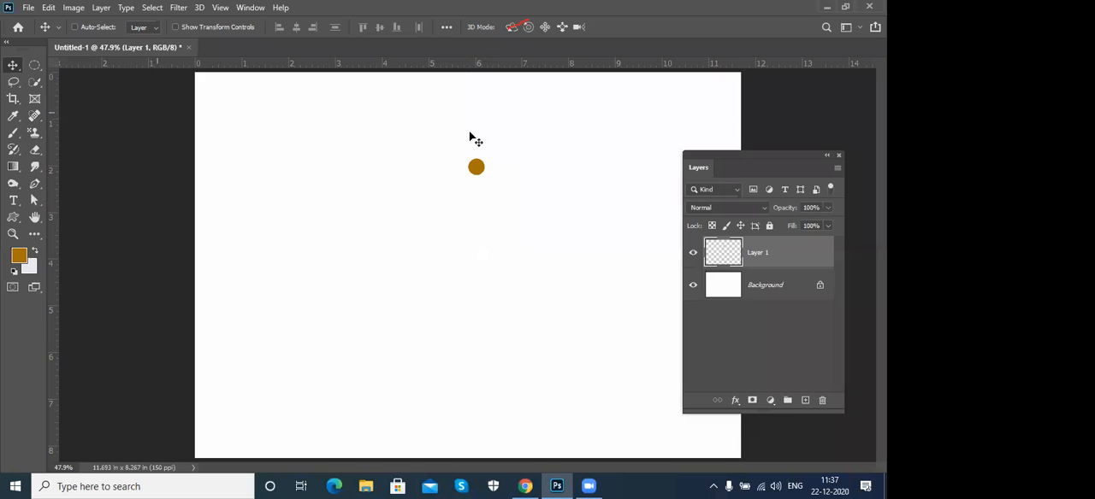
click(73, 8)
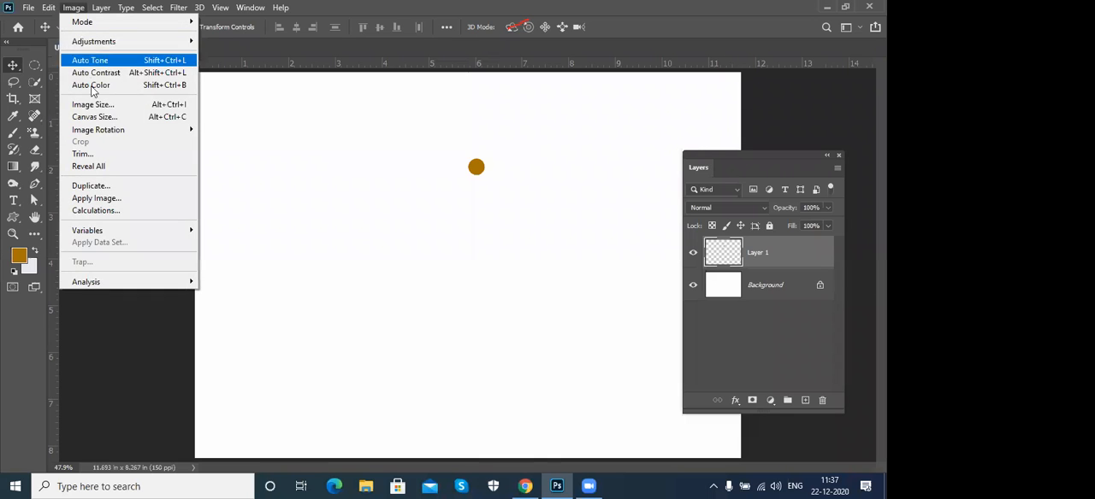
click(94, 105)
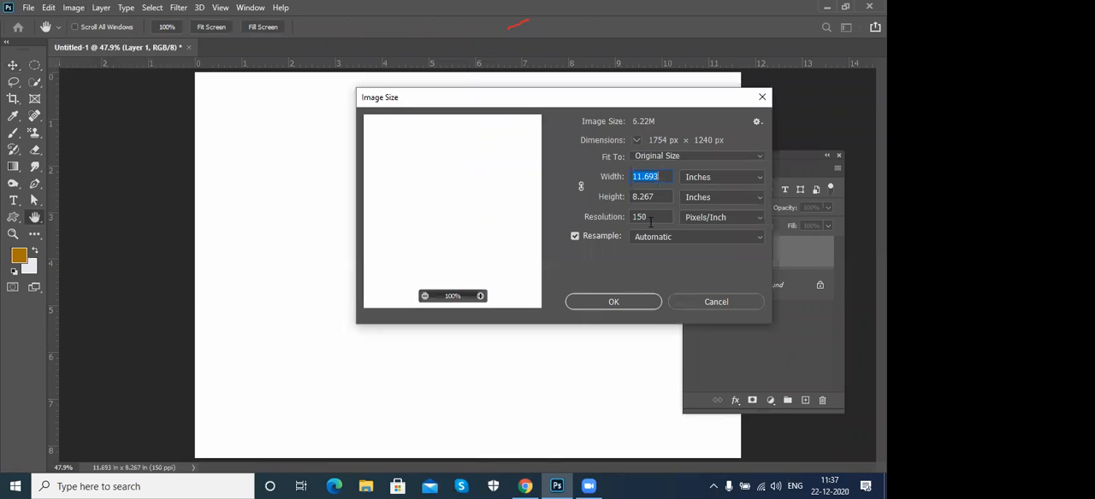
text(12)
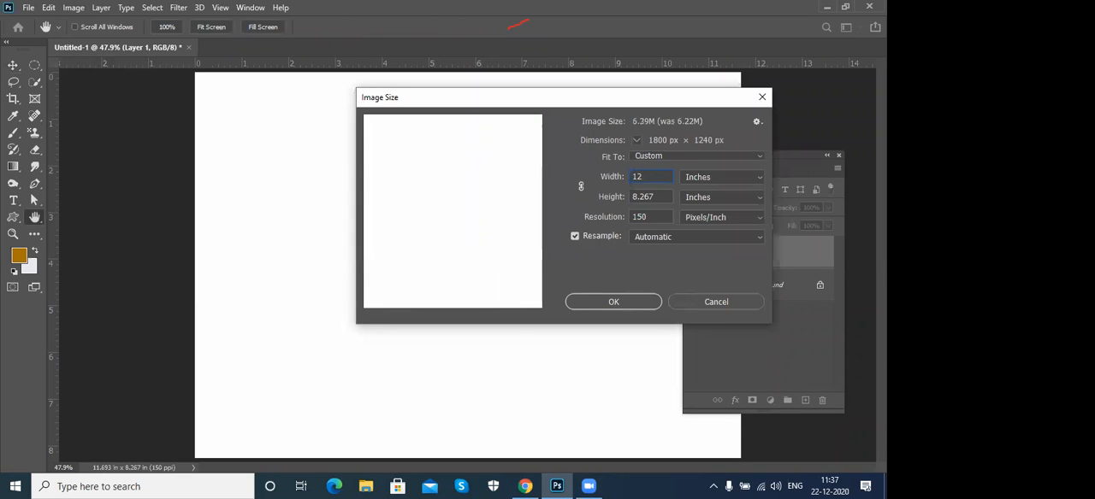
key(Tab)
key(Return)
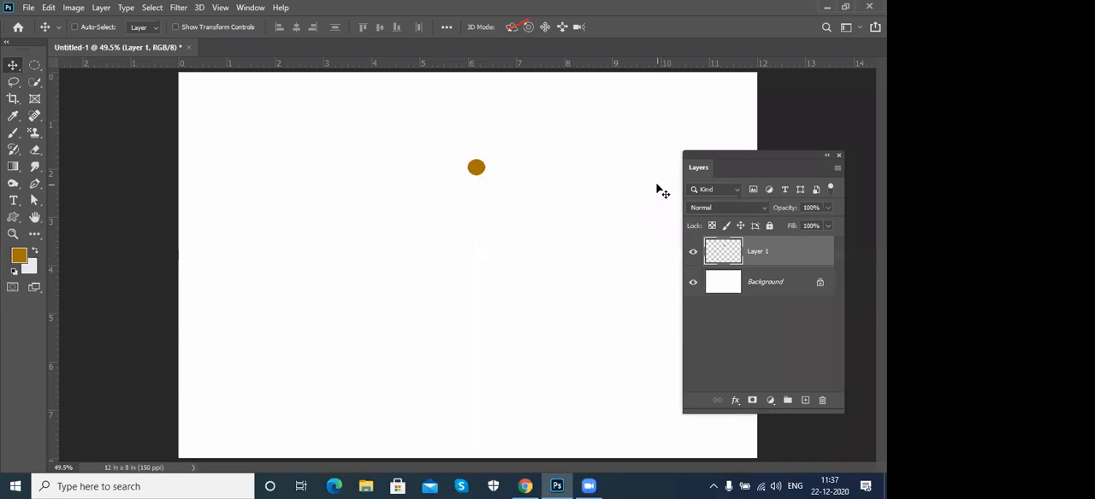
- Place a vertical guide at 6 in and a horizontal guide at 4 in, and centre the circle on the vertical guide
drag(53, 201, 471, 194)
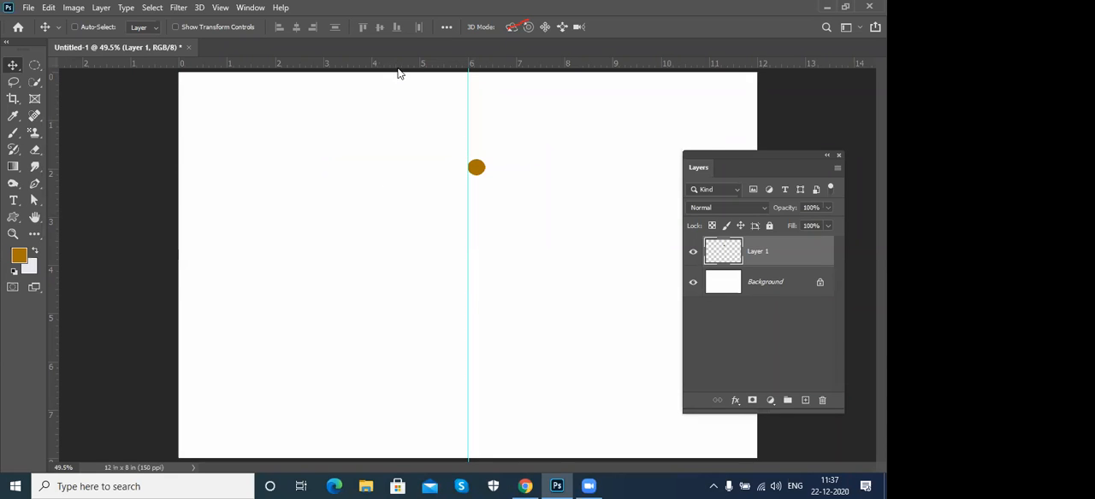
drag(398, 69, 386, 268)
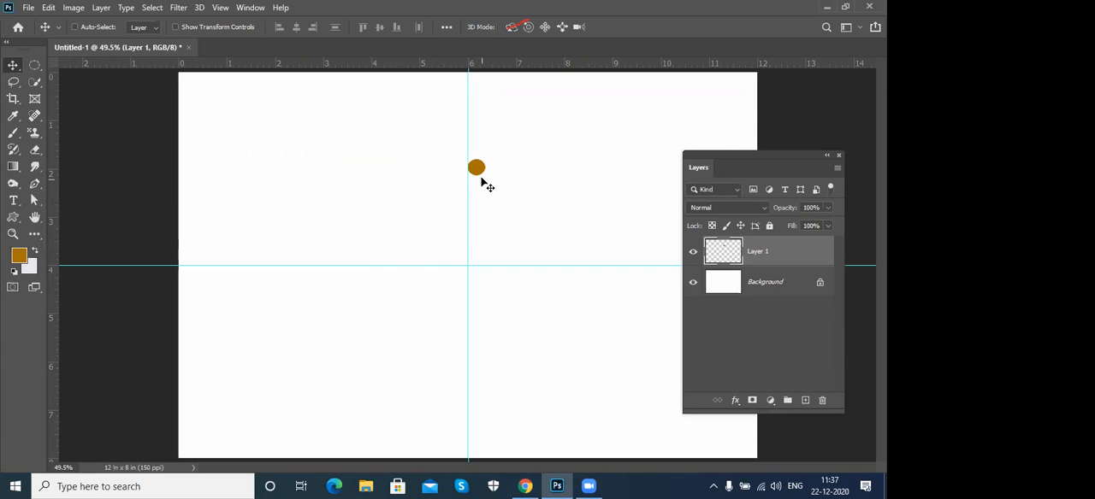
drag(498, 213, 470, 176)
key(ctrl)
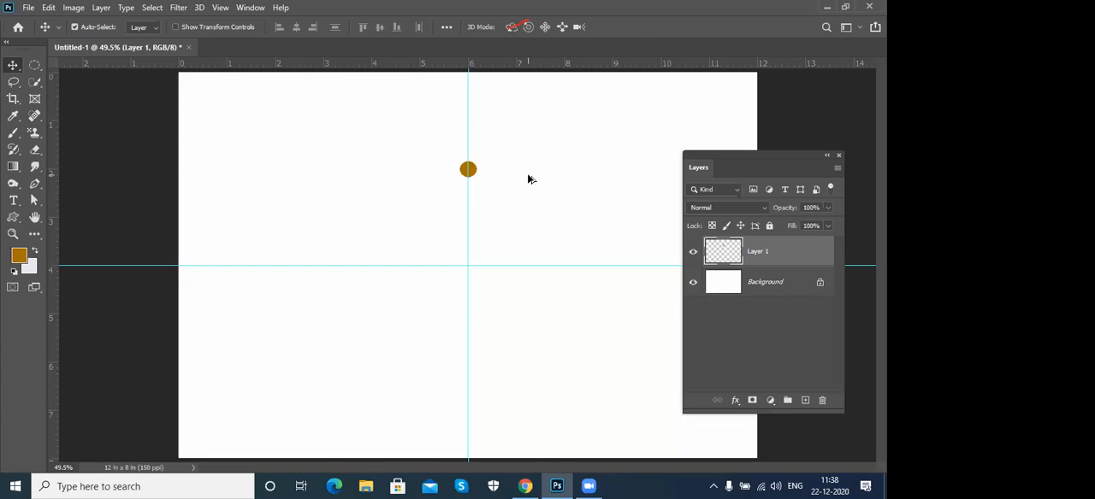
- Turn on the reference point for Free Transform on the brown circle, leaving the circle's shape as it is
key(ctrl+t)
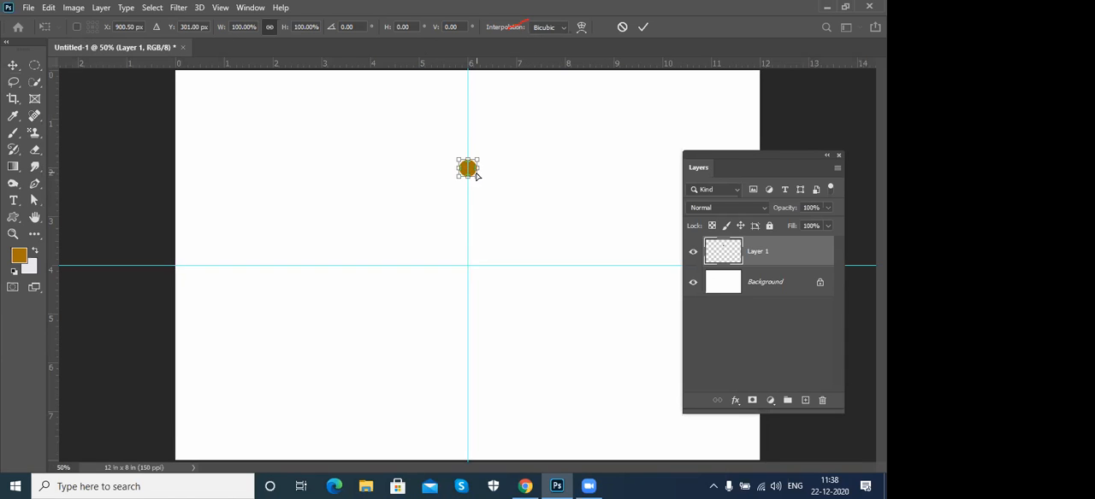
key(ctrl+plus)
key(ctrl+plus)
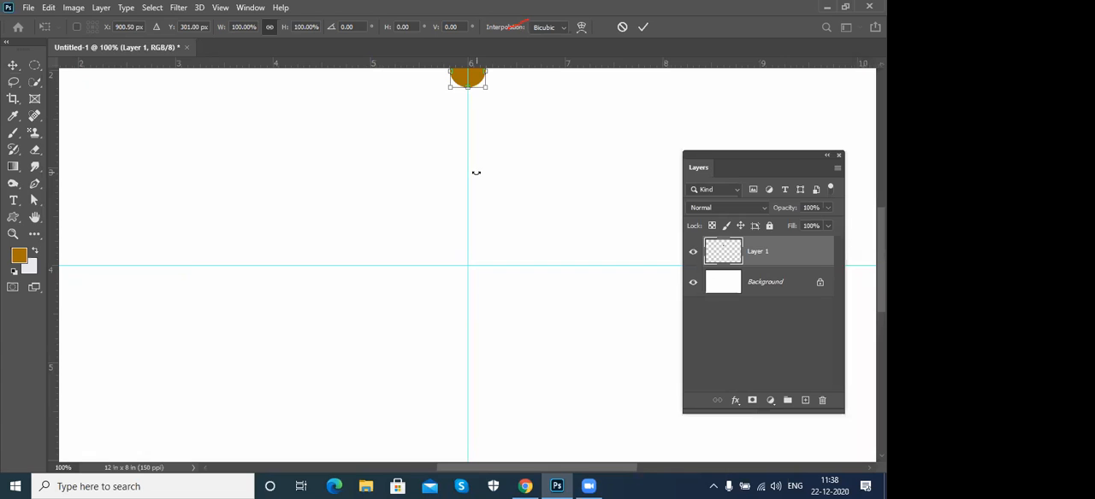
scroll(496, 237, up, 3)
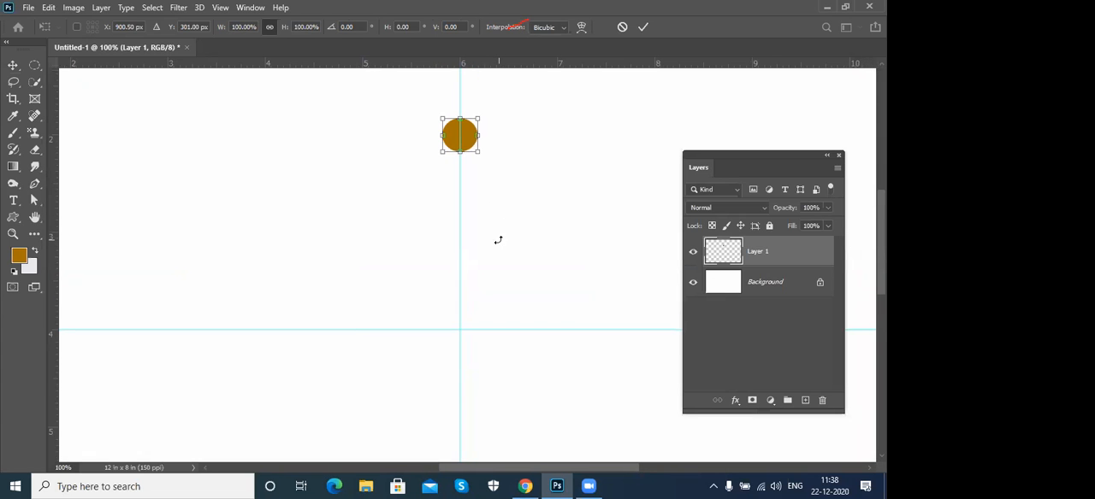
key(Return)
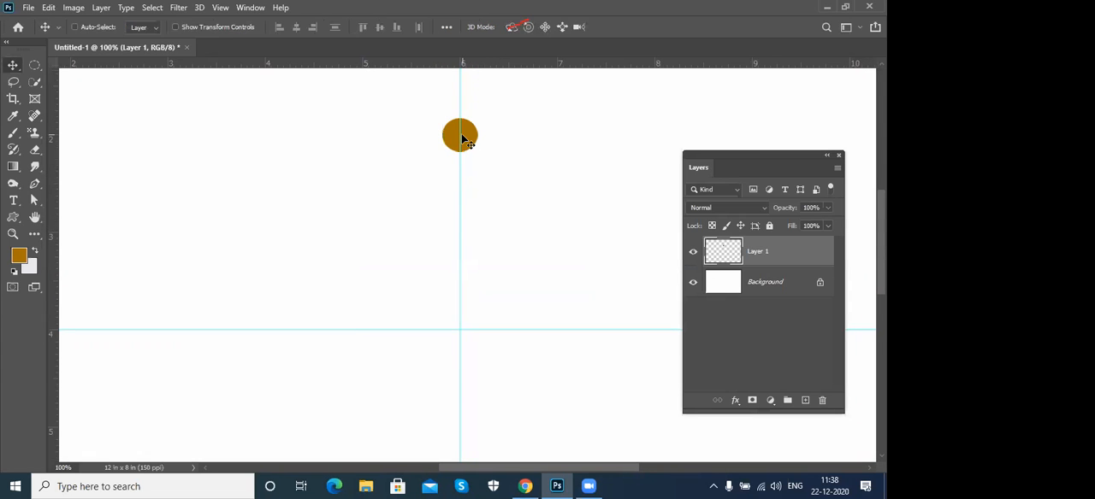
key(ctrl+t)
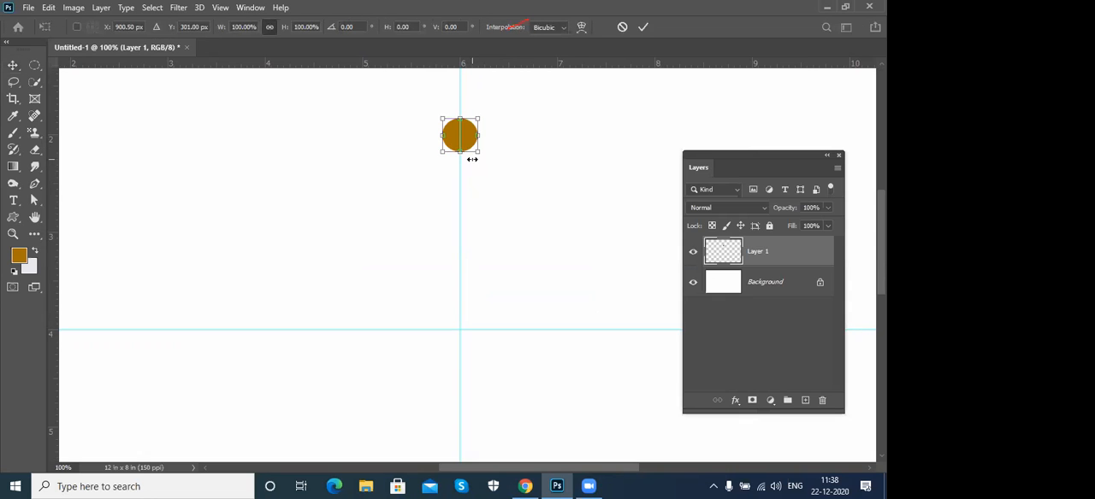
click(76, 27)
key(Return)
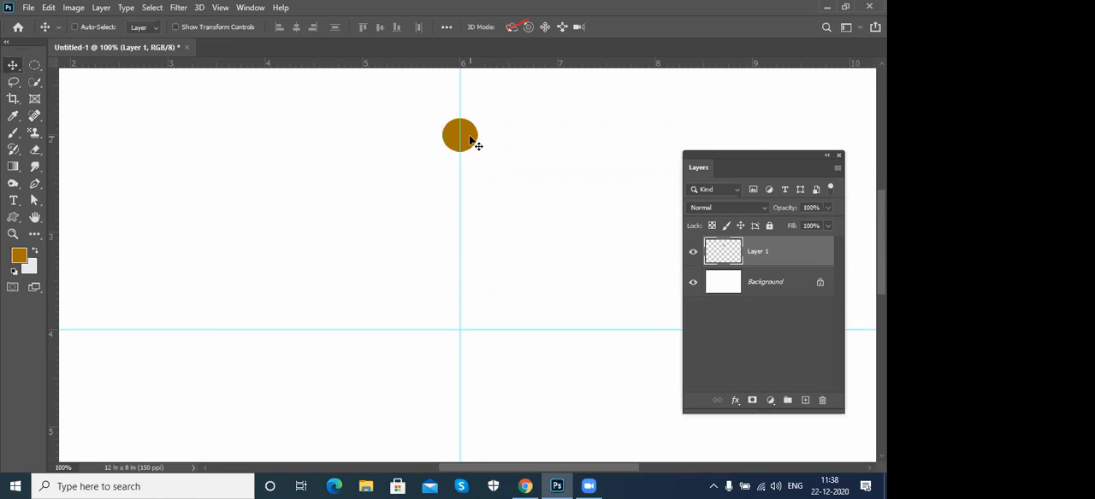
- Try moving a duplicate of the circle to the right in Free Transform with the reference point hidden, and undo the copy
key(ctrl+t)
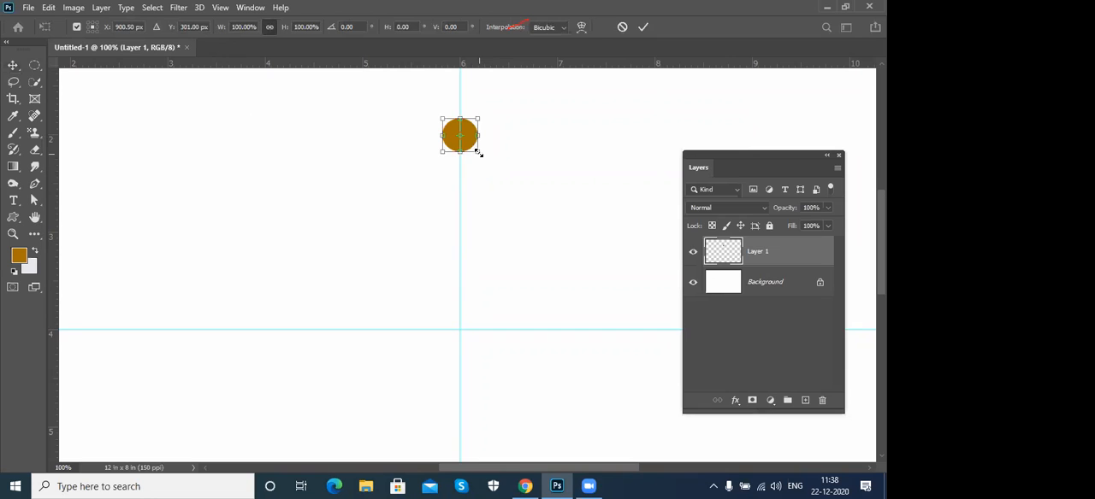
click(76, 26)
alt+drag(458, 141, 524, 145)
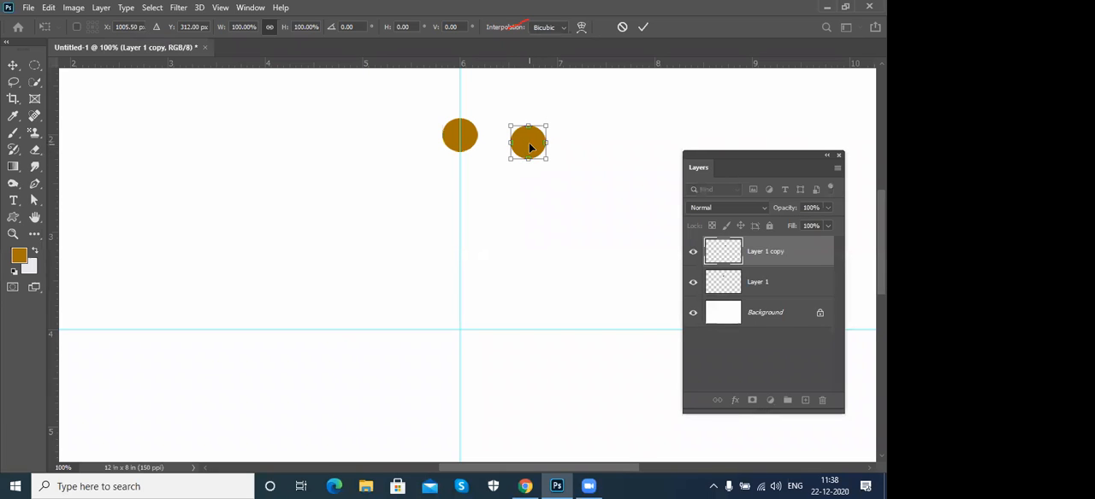
click(77, 28)
key(ctrl+z)
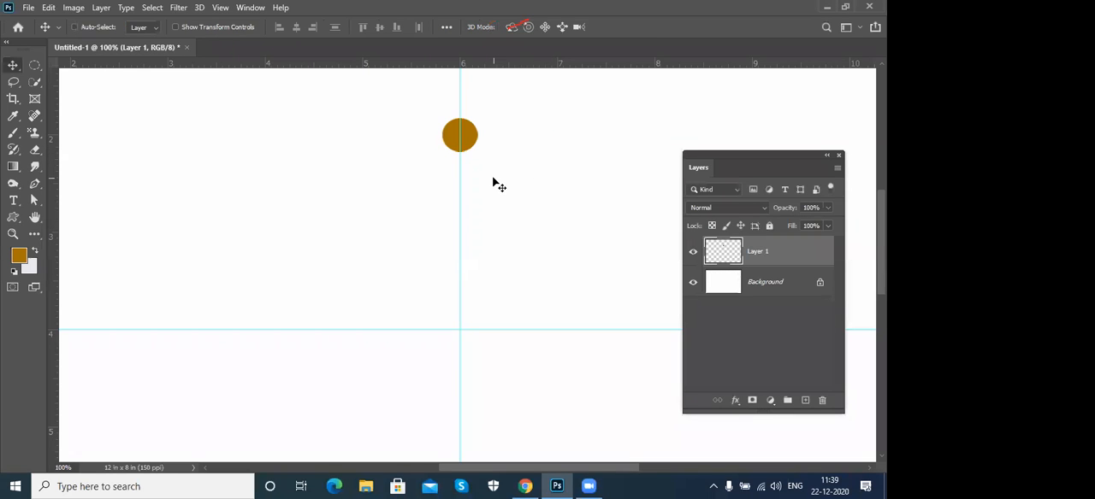
- Try rotating a transform duplicate of the circle by about 17° around the guide intersection, and cancel it
key(ctrl+t)
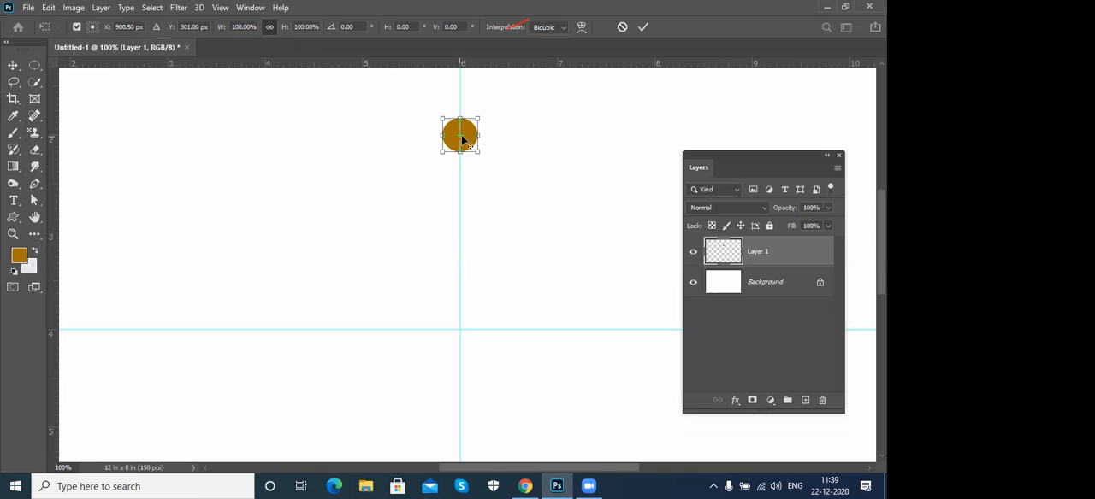
drag(459, 139, 460, 331)
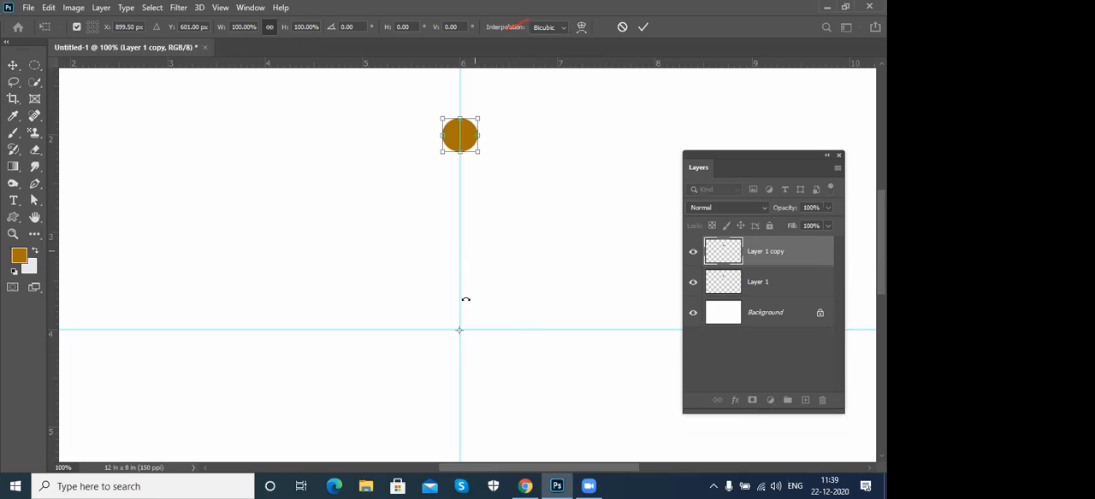
drag(500, 103, 569, 122)
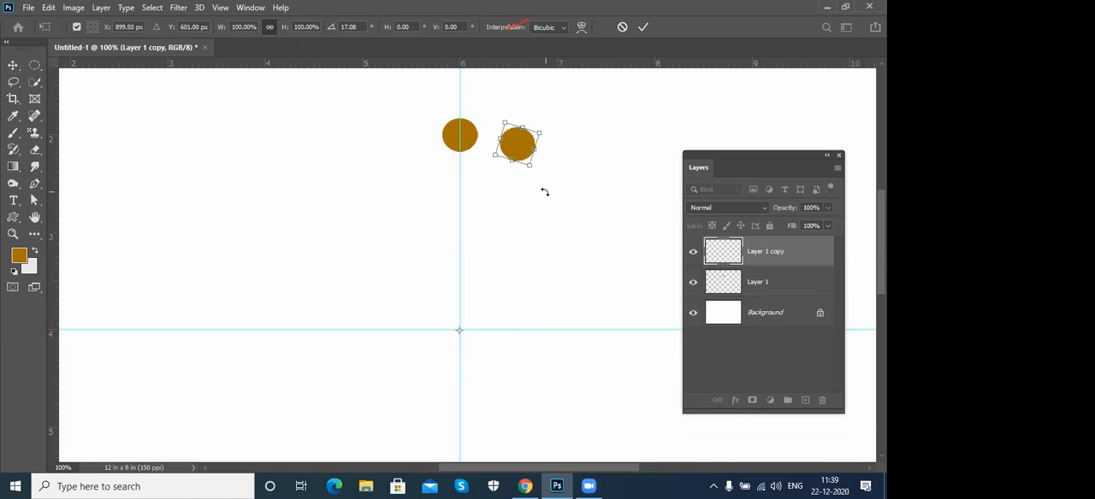
key(Escape)
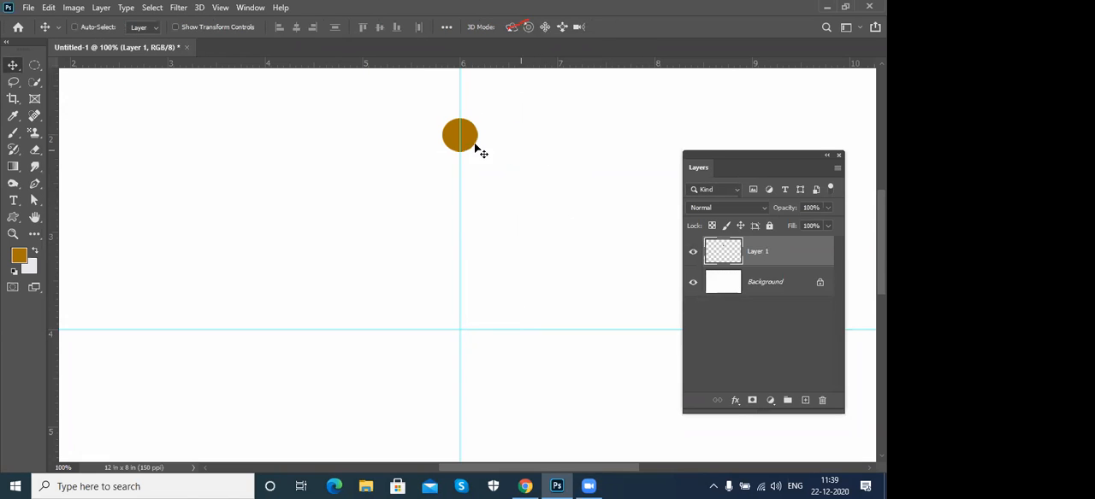
- Duplicate the circle with Free Transform, set its reference point on the guide intersection, and rotate the copy by about 13.5°
key(ctrl)
key(ctrl+t)
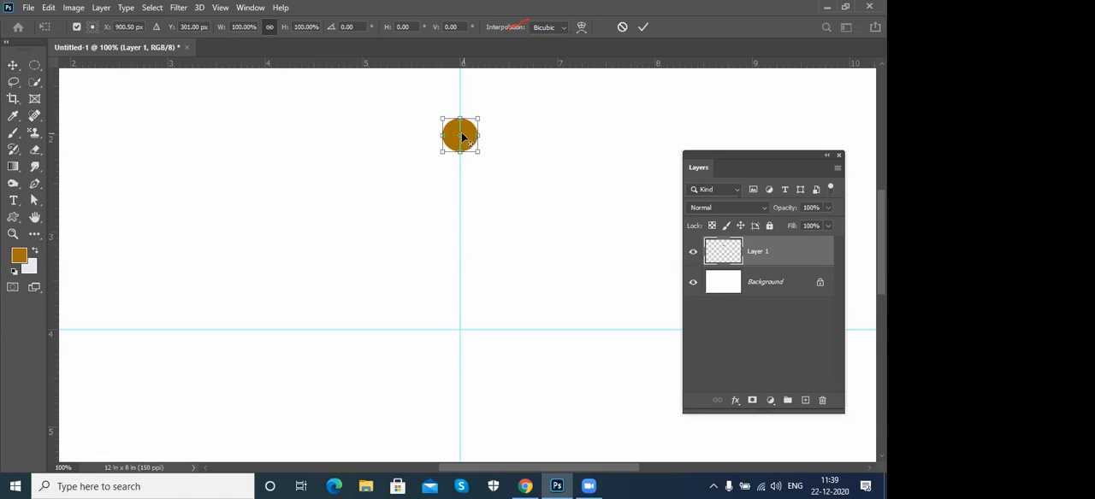
drag(460, 137, 460, 330)
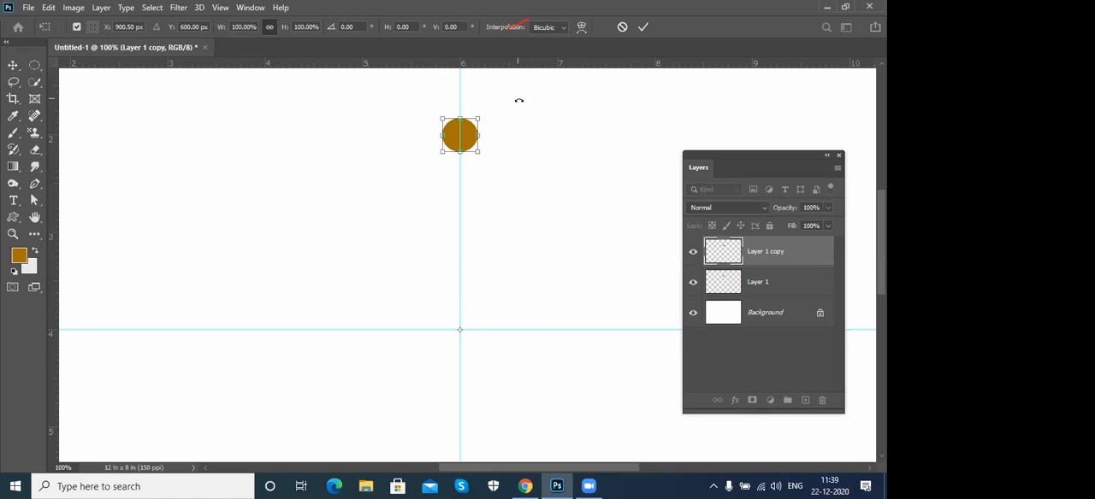
drag(518, 99, 568, 123)
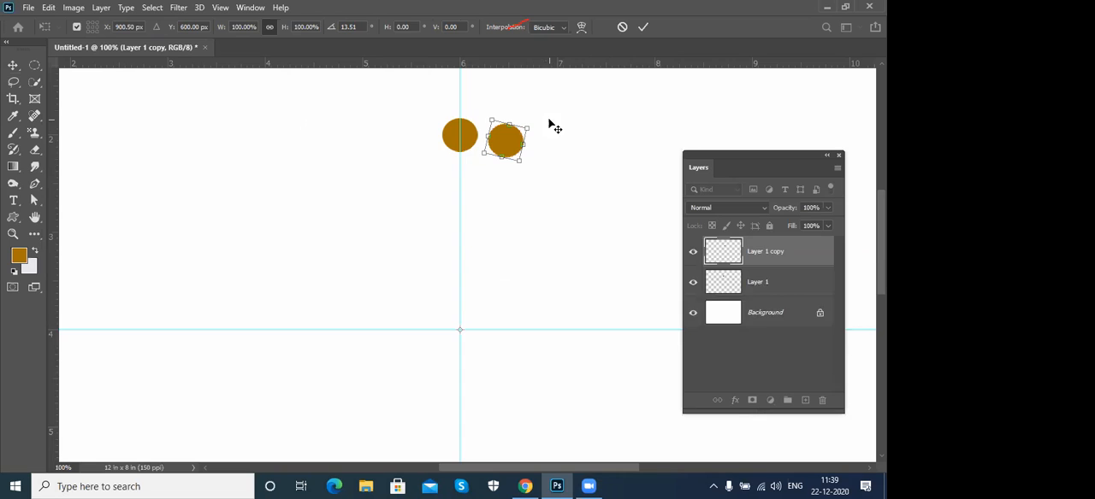
key(Return)
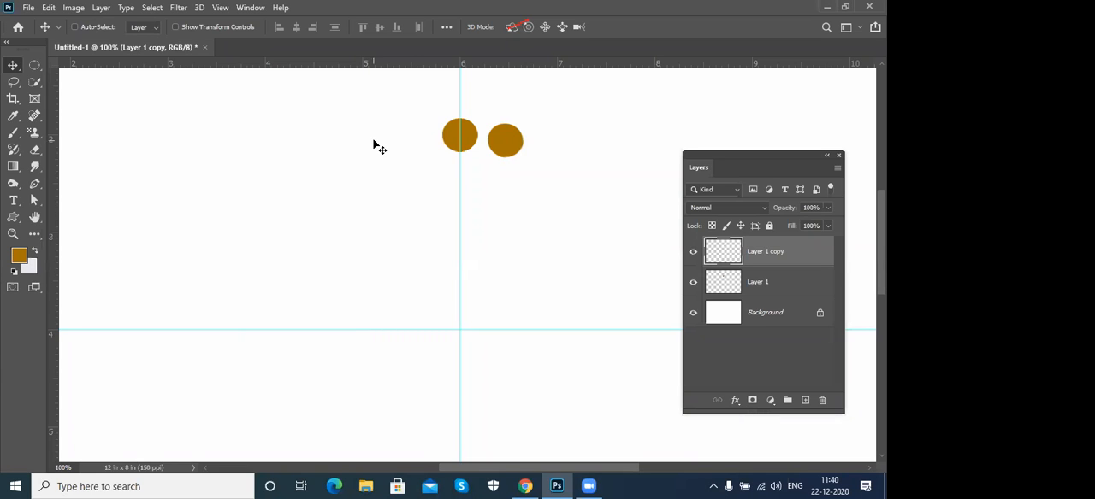
- Repeat the rotated transform duplicate of the brown circle around the guide intersection until the copies form a full ring
key(ctrl)
key(ctrl+alt+shift+t)
key(ctrl+alt+shift+t)
key(ctrl+alt+shift+t)
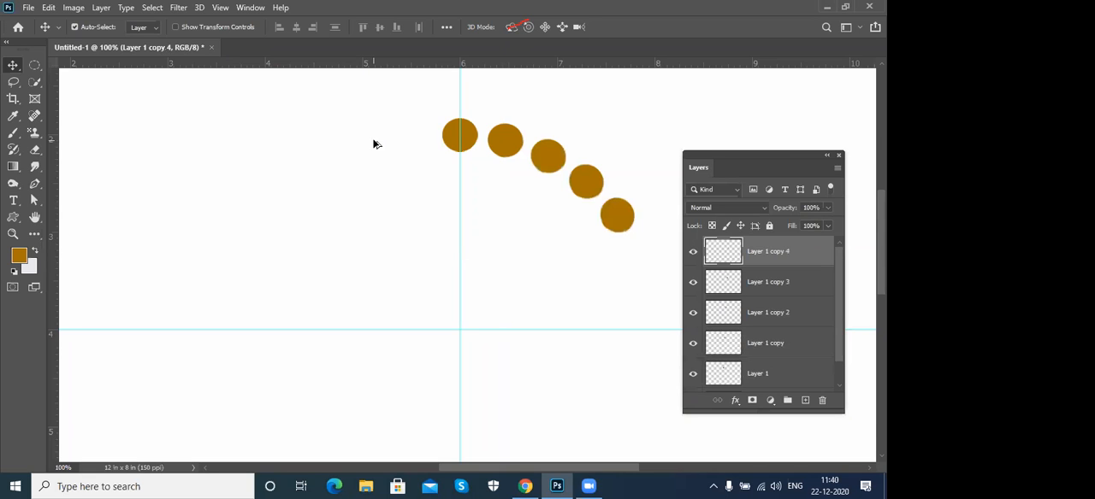
key(ctrl+alt+shift+t)
key(ctrl+alt+shift+t)
key(ctrl+alt+shift+t)
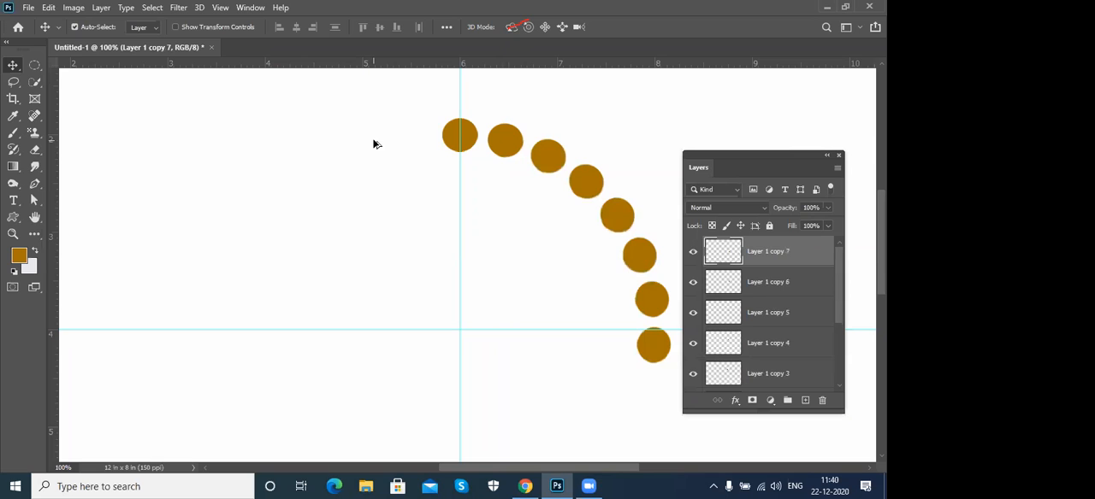
key(ctrl+alt+shift+t)
key(ctrl+alt+shift+t)
key(ctrl+alt+shift+t)
key(ctrl+alt+shift+t)
key(ctrl+alt+shift+t)
key(ctrl+alt+shift+t)
key(ctrl+alt+shift+t)
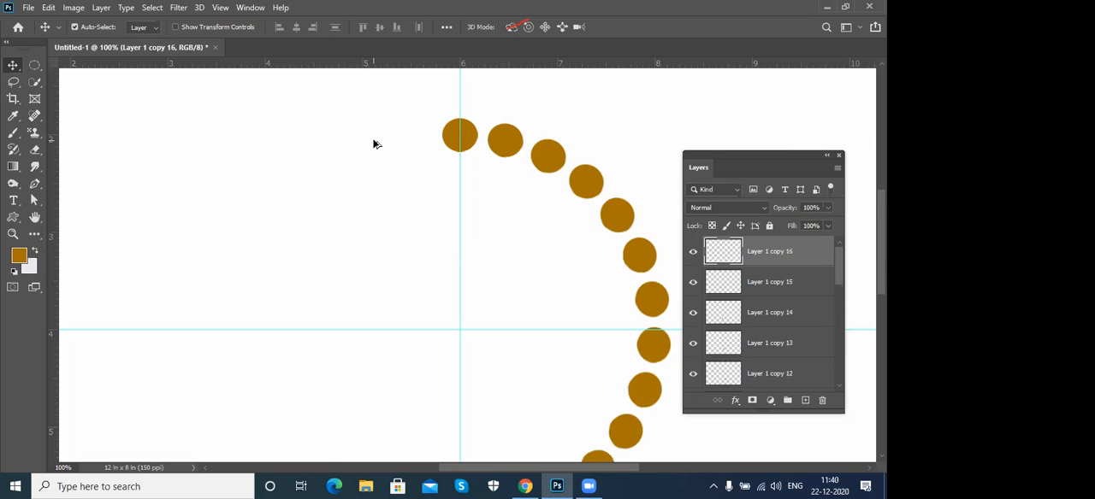
key(ctrl+alt+shift+t)
key(ctrl+alt+shift+t)
key(ctrl+alt+shift+t)
key(ctrl+alt+shift+t)
key(ctrl+alt+shift+t)
key(ctrl+alt+shift+t)
key(ctrl+alt+shift+t)
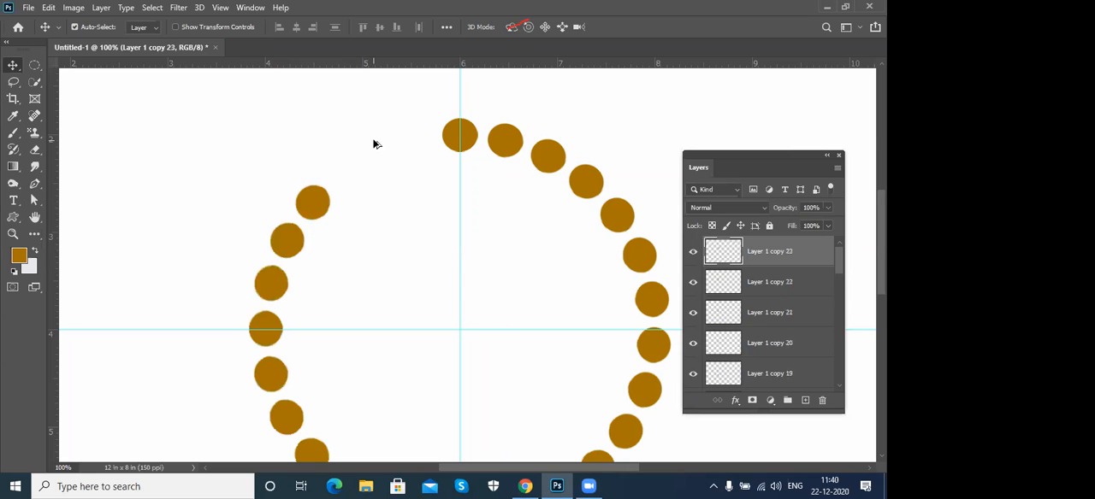
key(ctrl+alt+shift+t)
key(ctrl+alt+shift+t)
key(ctrl+alt+shift+t)
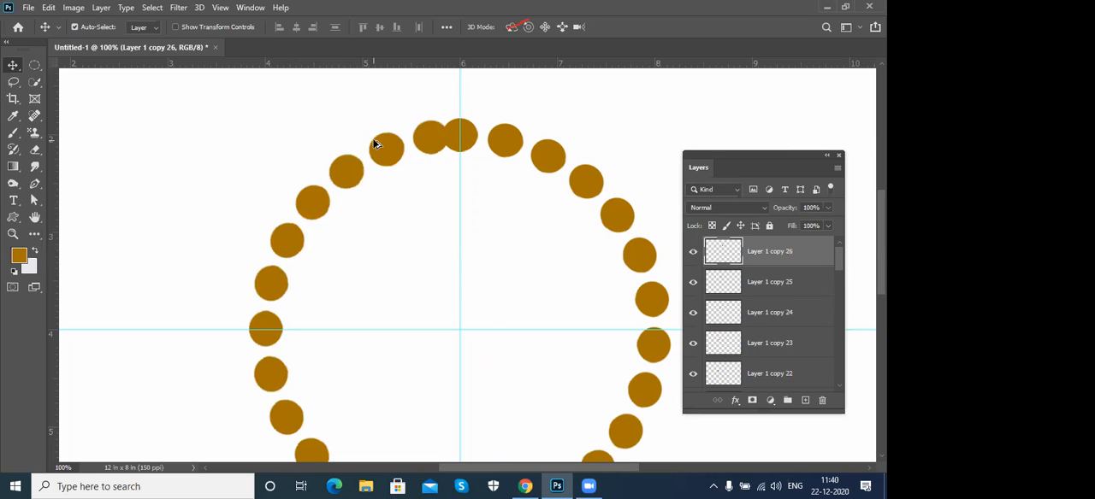
key(ctrl+minus)
key(ctrl+minus)
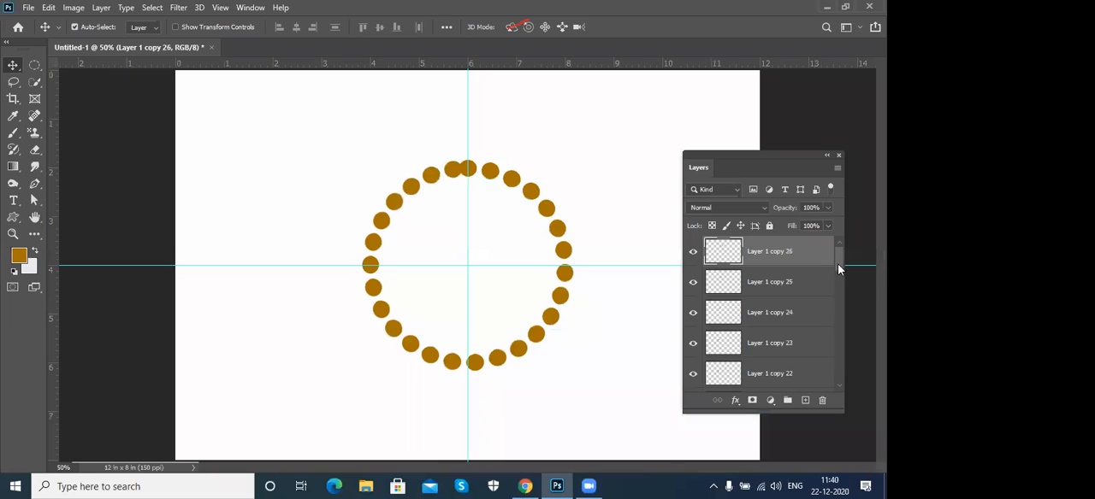
- Delete all the circle copies in the ring, keeping only the original circle on Layer 1
key(Delete)
key(Delete)
key(Delete)
key(Delete)
key(Delete)
key(Delete)
key(Delete)
key(Delete)
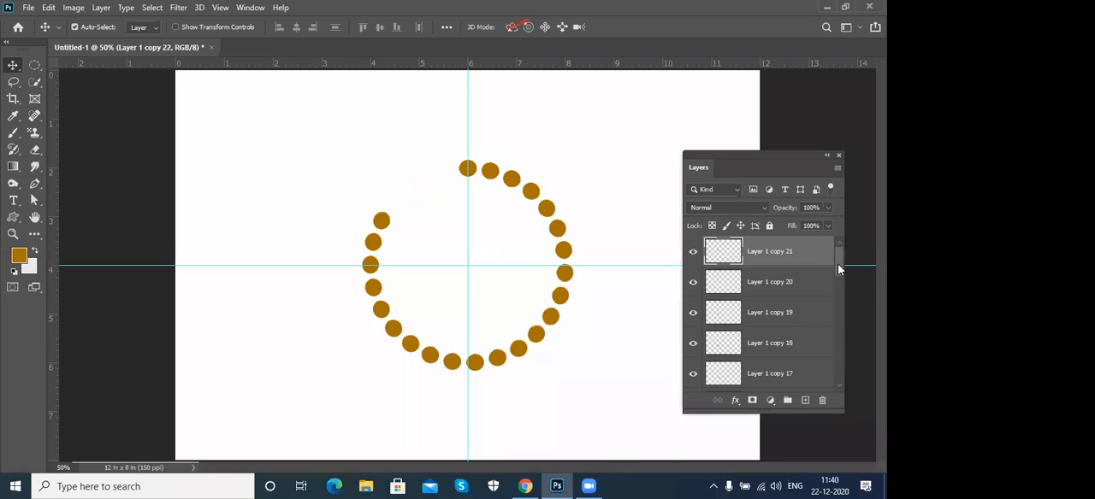
key(Delete)
key(Delete)
key(Delete)
key(Delete)
key(Delete)
key(Delete)
key(Delete)
key(Delete)
key(Delete)
key(Delete)
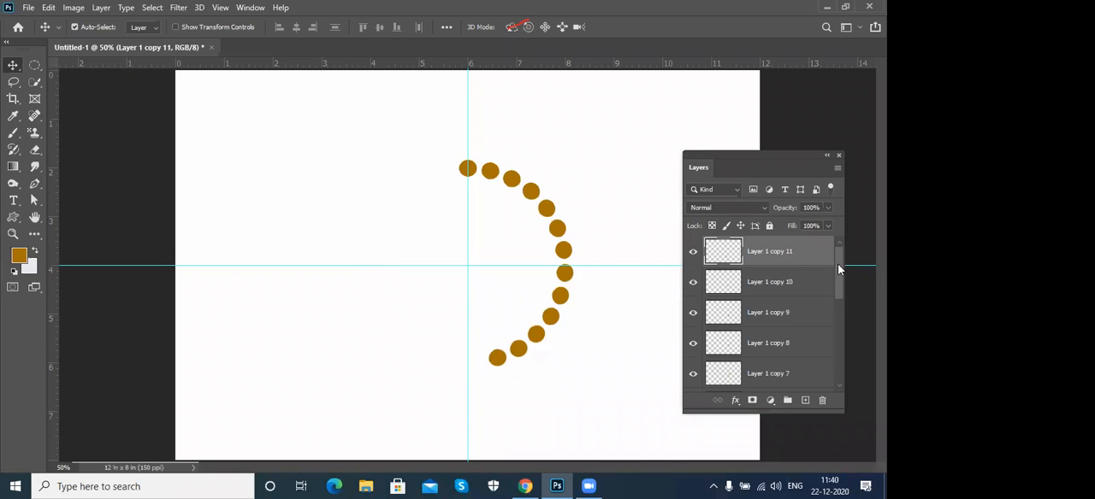
key(Delete)
key(Delete)
key(Delete)
key(Delete)
key(Delete)
key(Delete)
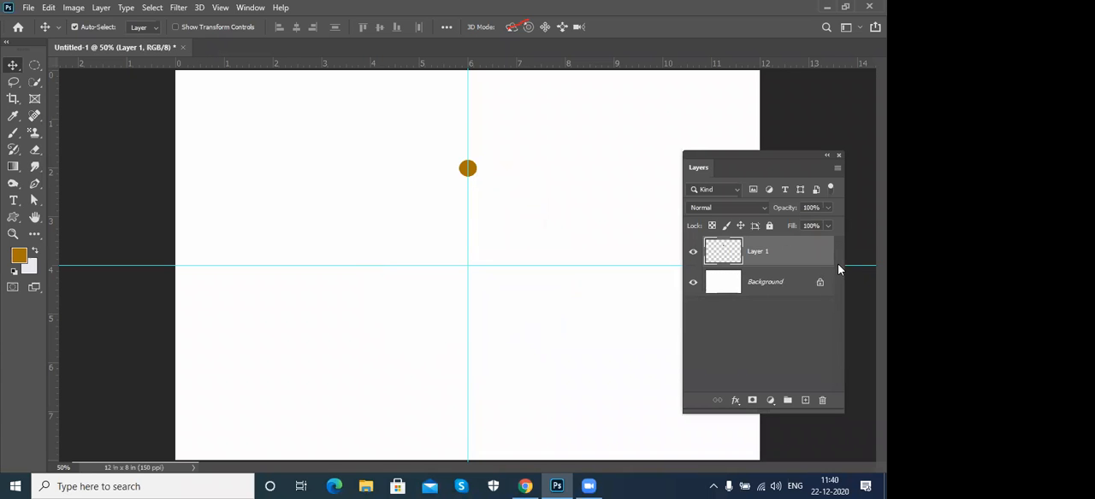
- Enlarge the brown circle on Layer 1 to about 277% with Free Transform
key(ctrl+plus)
key(ctrl+t)
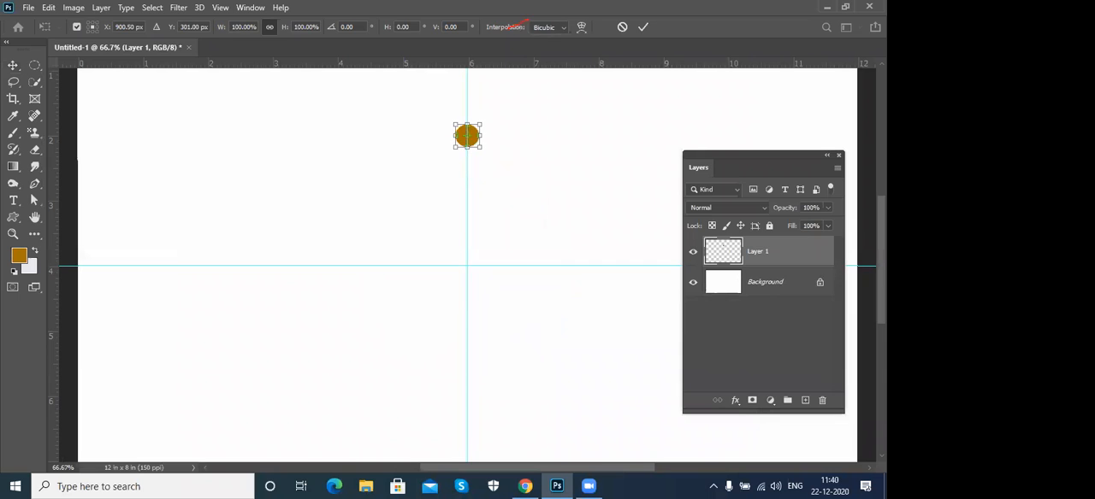
drag(483, 150, 501, 166)
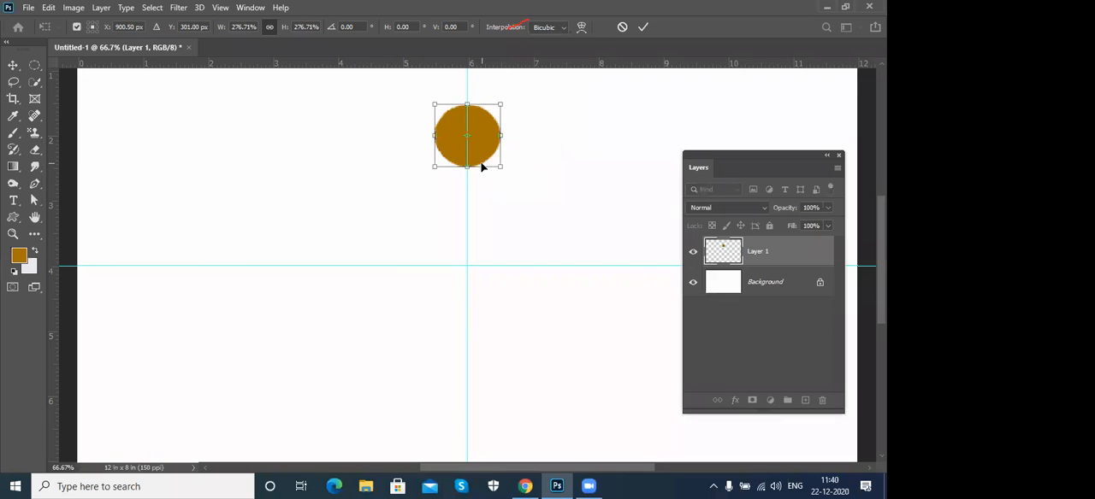
key(Return)
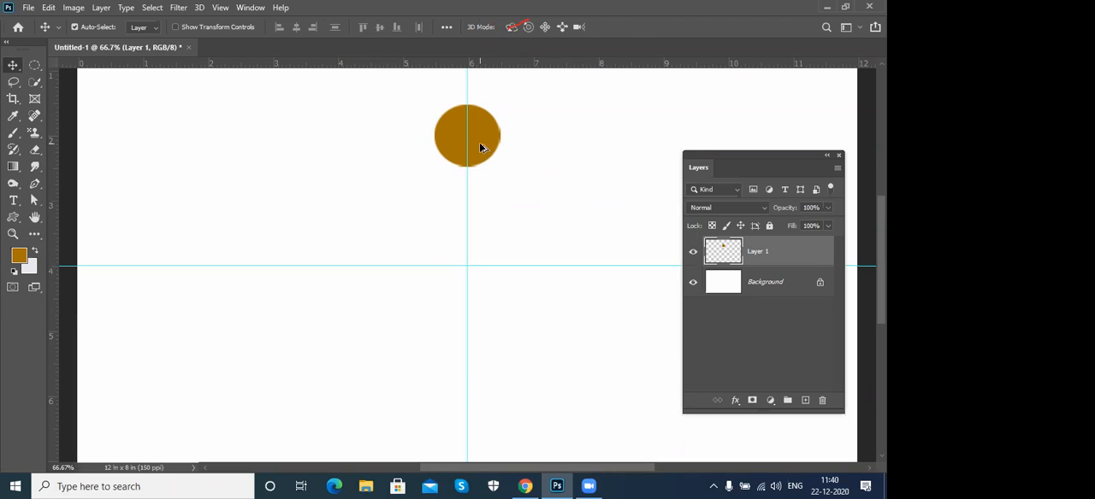
- Duplicate the circle with Free Transform around the guide intersection, rotating the copy by about 34° and scaling it to about 91.5%
key(ctrl+t)
drag(467, 139, 466, 266)
drag(523, 100, 605, 164)
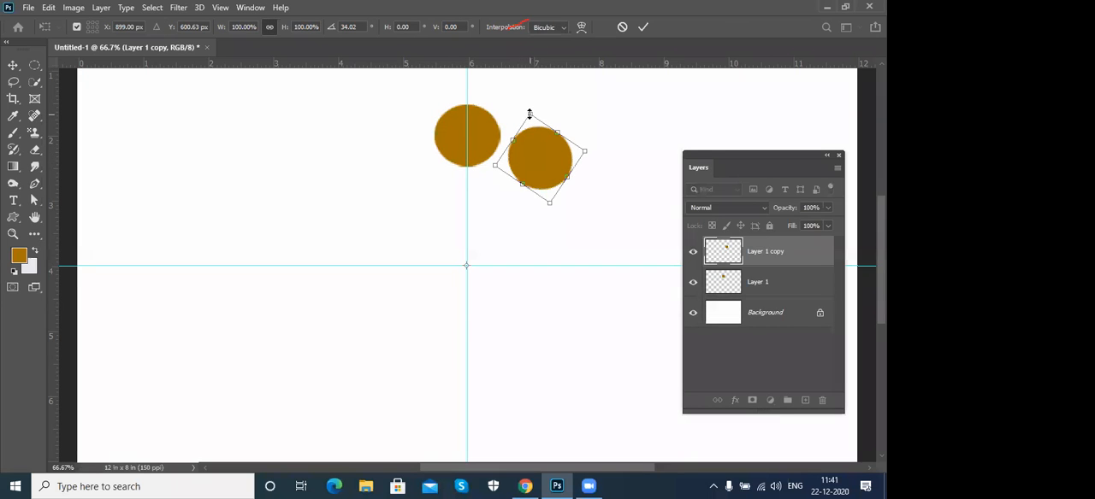
drag(530, 114, 529, 128)
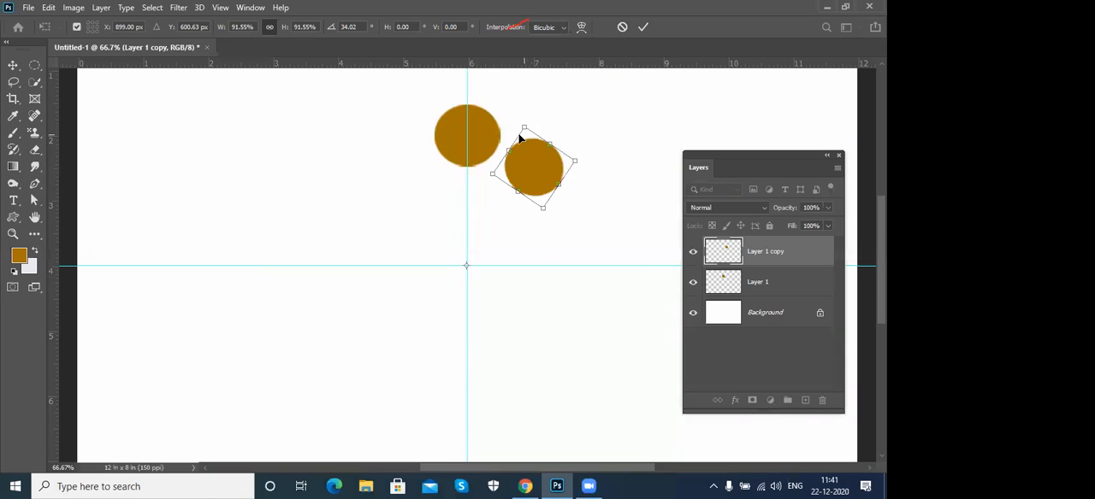
key(Return)
- Repeat the rotate-and-shrink transform duplicate up to the 54th copy, so the circles spiral into the guide intersection
key(ctrl)
key(ctrl+alt+shift+t)
key(ctrl+alt+shift+t)
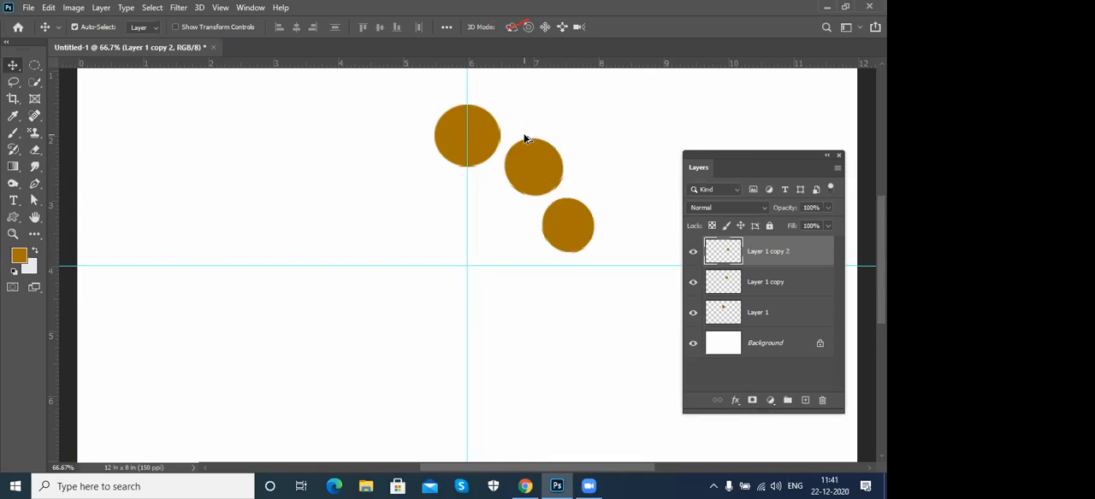
key(ctrl+alt+shift+t)
key(ctrl+alt+shift+t)
key(ctrl+alt+shift+t)
key(ctrl+alt+shift+t)
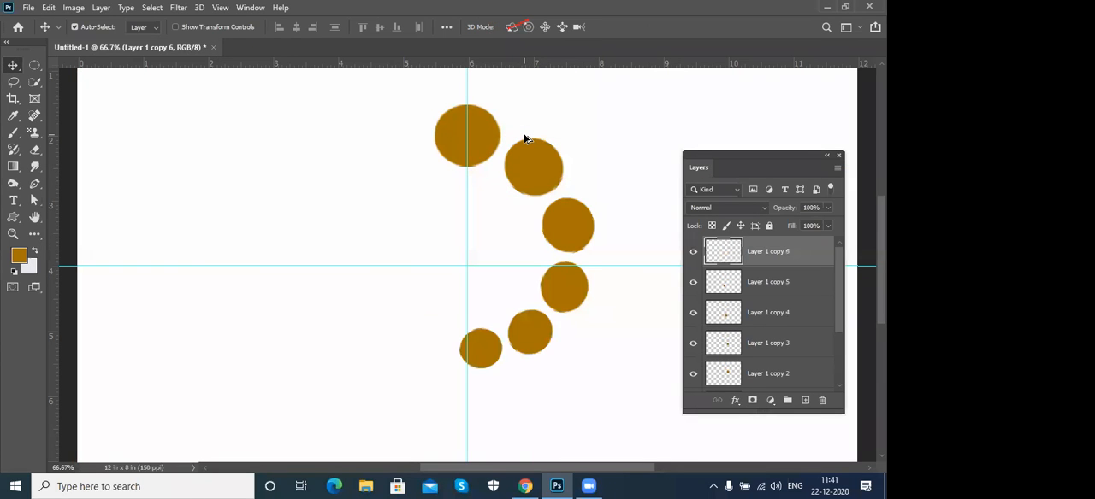
key(ctrl+alt+shift+t)
key(ctrl+alt+shift+t)
key(ctrl+alt+shift+t)
key(ctrl+alt+shift+t)
key(ctrl+alt+shift+t)
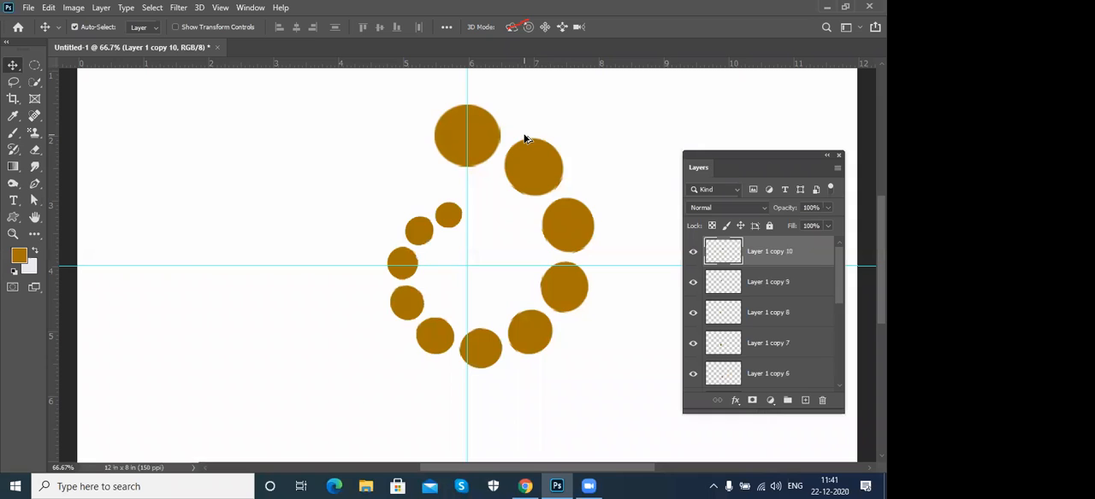
key(ctrl+alt+shift+t)
key(ctrl+alt+shift+t)
key(ctrl+alt+shift+t)
key(ctrl+alt+shift+t)
key(ctrl+alt+shift+t)
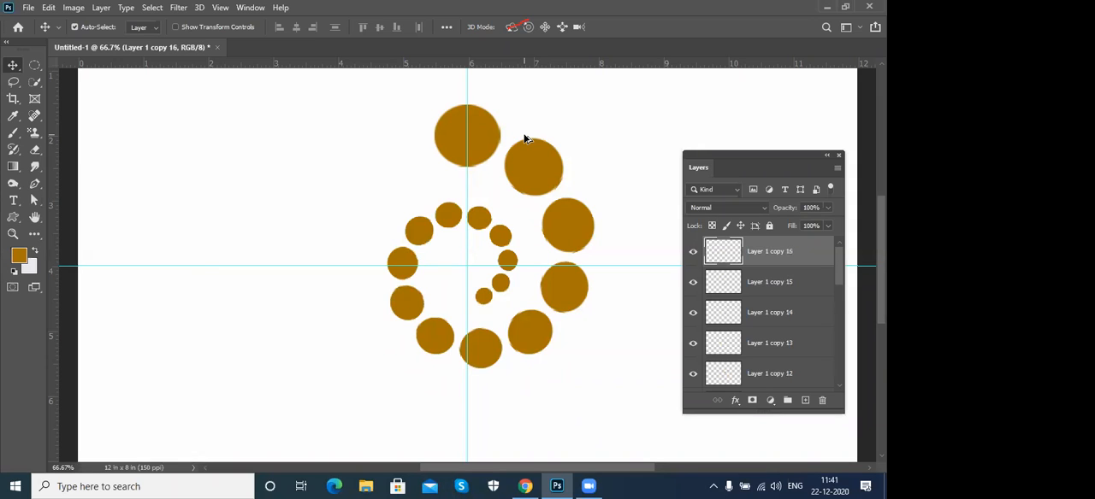
key(ctrl+alt+shift+t)
key(ctrl+alt+shift+t)
key(ctrl+alt+shift+t)
key(ctrl+alt+shift+t)
key(ctrl+alt+shift+t)
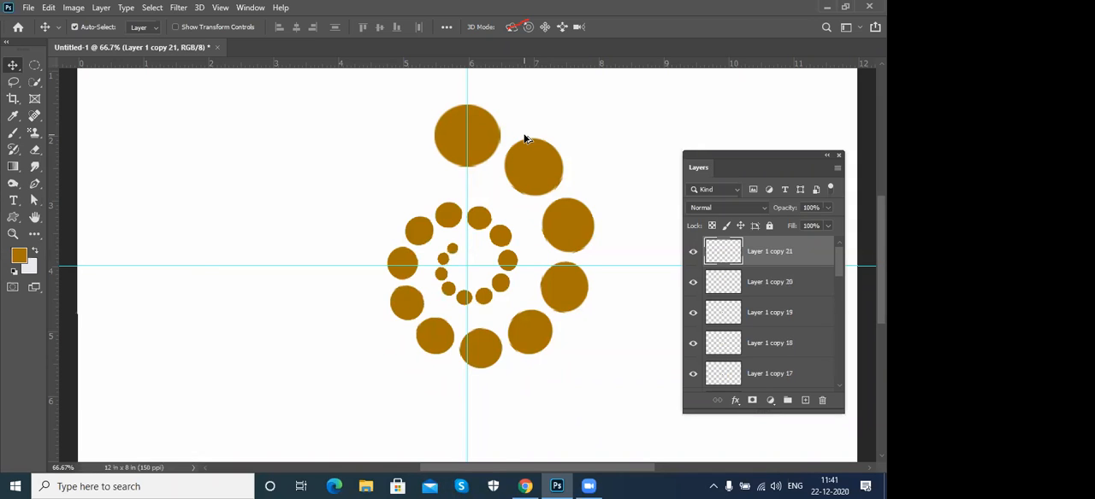
key(ctrl+alt+shift+t)
key(ctrl+alt+shift+t)
key(ctrl+alt+shift+t)
key(ctrl+alt+shift+t)
key(ctrl+alt+shift+t)
key(ctrl+alt+shift+t)
key(ctrl+alt+shift+t)
key(ctrl+alt+shift+t)
key(ctrl+alt+shift+t)
key(ctrl+alt+shift+t)
key(ctrl+alt+shift+t)
key(ctrl+alt+shift+t)
key(ctrl+alt+shift+t)
key(ctrl+alt+shift+t)
key(ctrl+alt+shift+t)
key(ctrl+alt+shift+t)
key(ctrl+alt+shift+t)
key(ctrl+alt+shift+t)
key(ctrl+alt+shift+t)
key(ctrl+alt+shift+t)
key(ctrl+alt+shift+t)
key(ctrl+alt+shift+t)
key(ctrl+alt+shift+t)
key(ctrl+alt+shift+t)
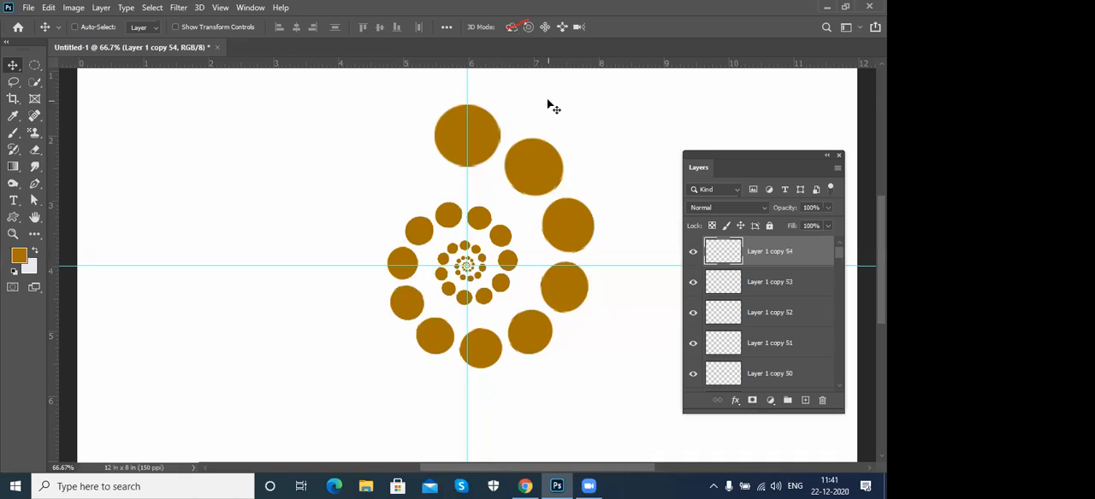
ctrl+click(797, 283)
ctrl+click(798, 294)
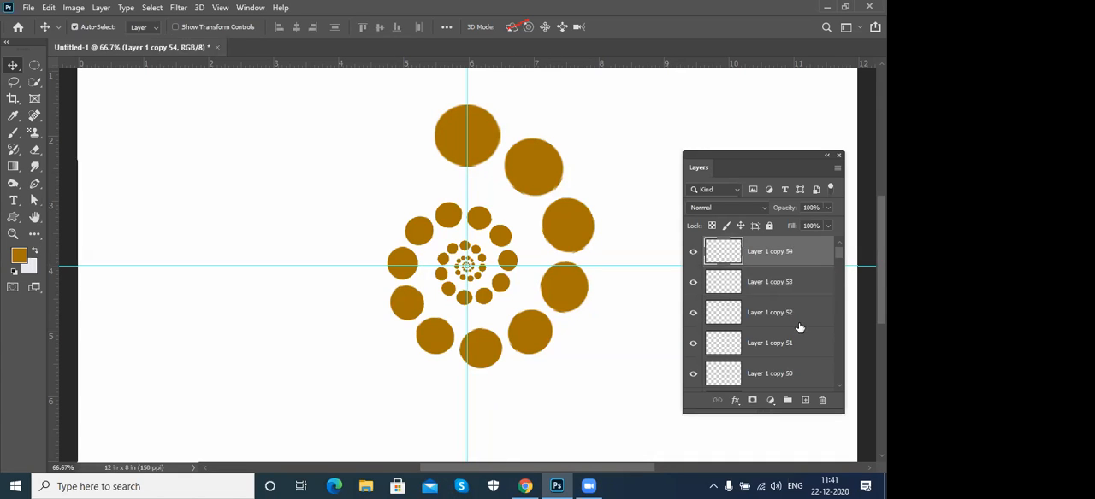
ctrl+click(808, 285)
ctrl+click(806, 312)
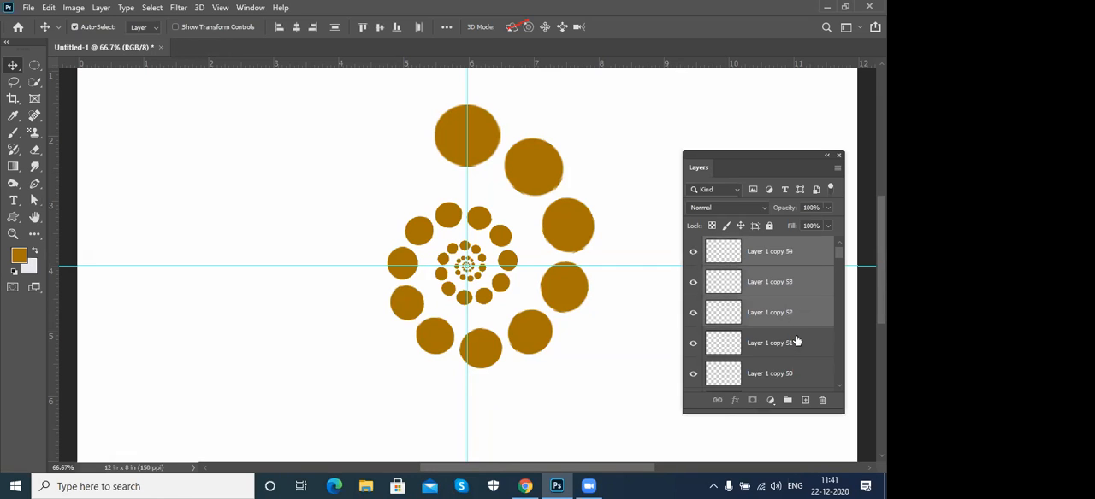
key(Delete)
ctrl+click(795, 292)
ctrl+click(807, 320)
scroll(815, 348, down, 2)
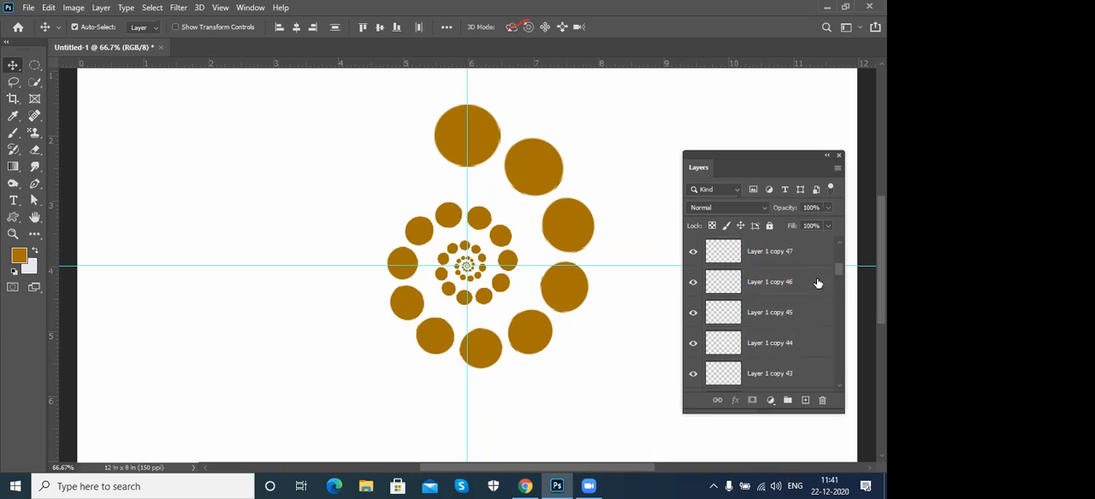
drag(838, 271, 840, 382)
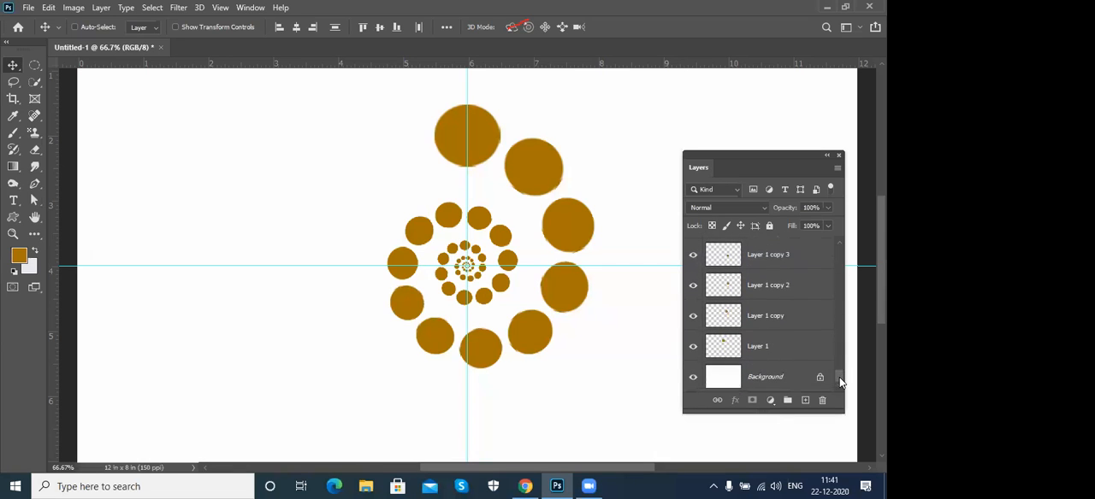
shift+click(785, 349)
drag(838, 351, 835, 243)
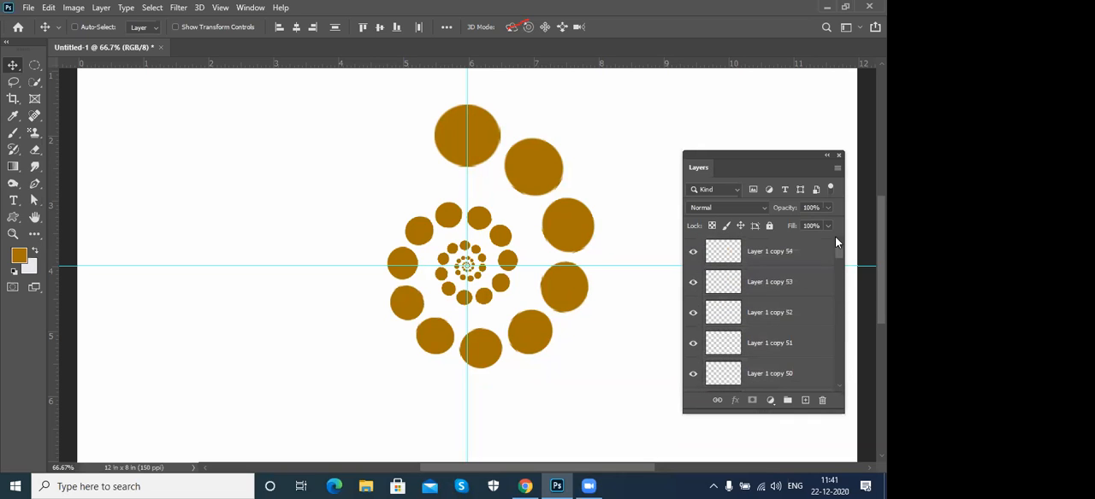
- Select all circle layers from Layer 1 copy 54 down to Layer 1 and merge them into one layer
click(786, 256)
drag(835, 249, 838, 378)
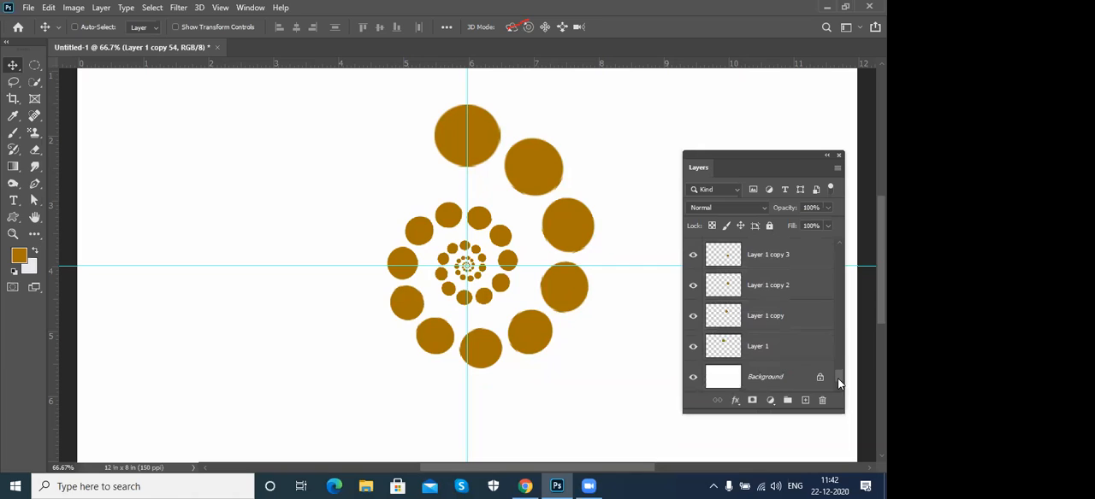
shift+click(792, 350)
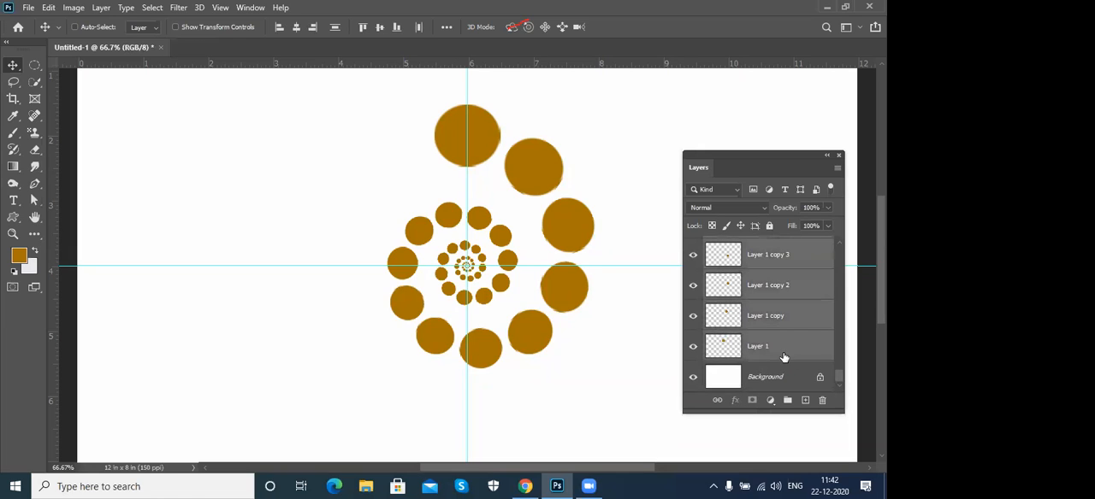
key(ctrl+e)
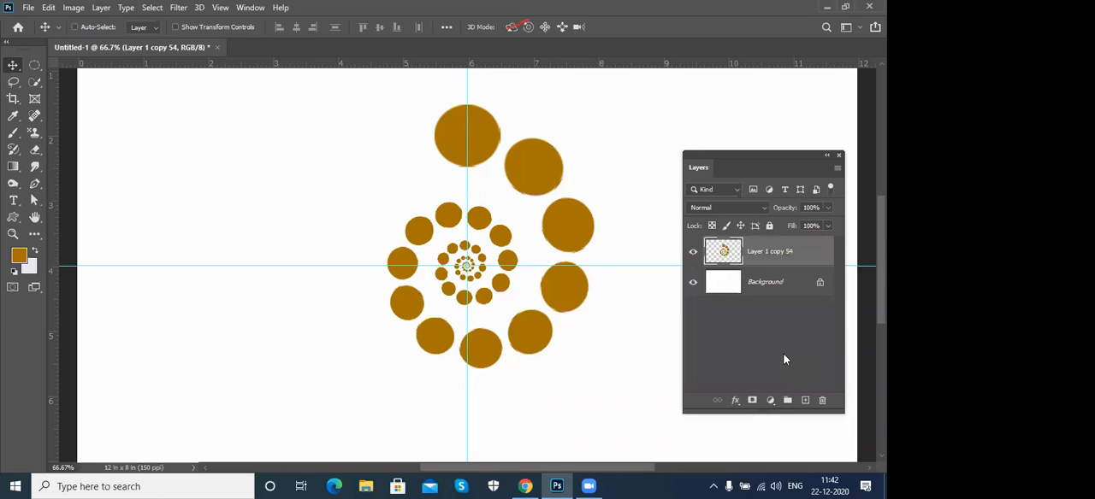
- Move the merged spiral to the canvas's upper-left area, scale it to about 51%, and rotate it so its largest circles lie at the bottom
drag(565, 229, 335, 220)
key(ctrl+t)
drag(365, 105, 436, 341)
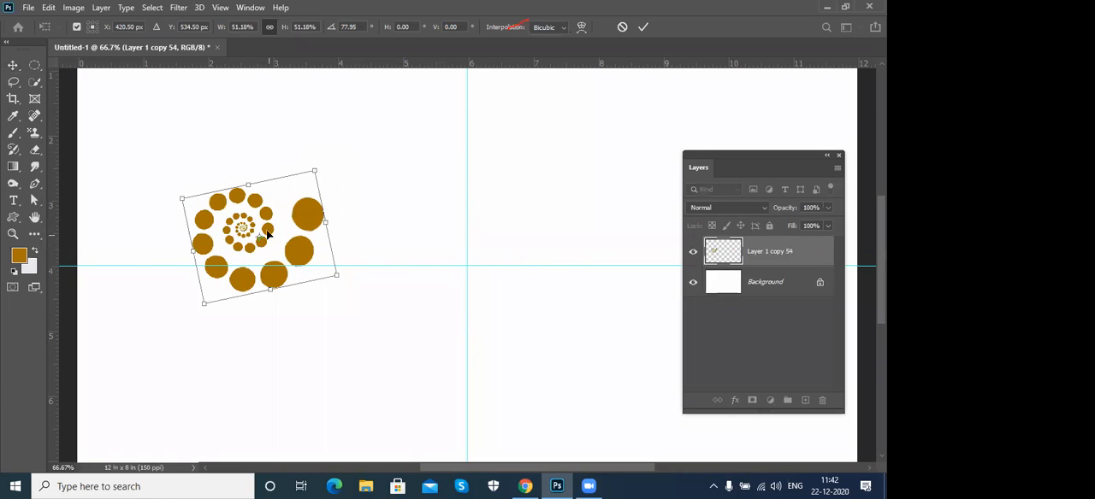
drag(285, 222, 290, 170)
drag(395, 204, 381, 299)
drag(305, 156, 358, 156)
key(Return)
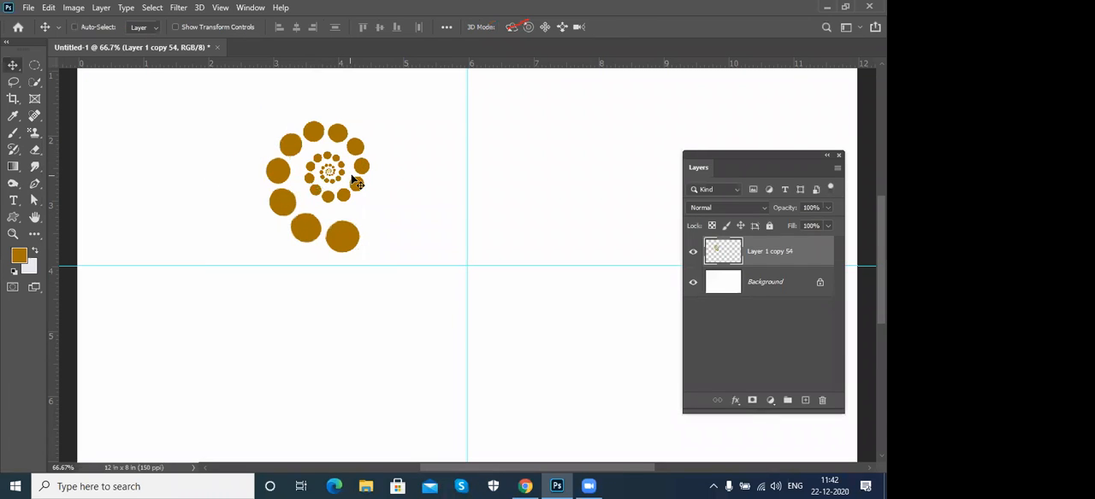
key(ctrl+t)
drag(315, 192, 412, 269)
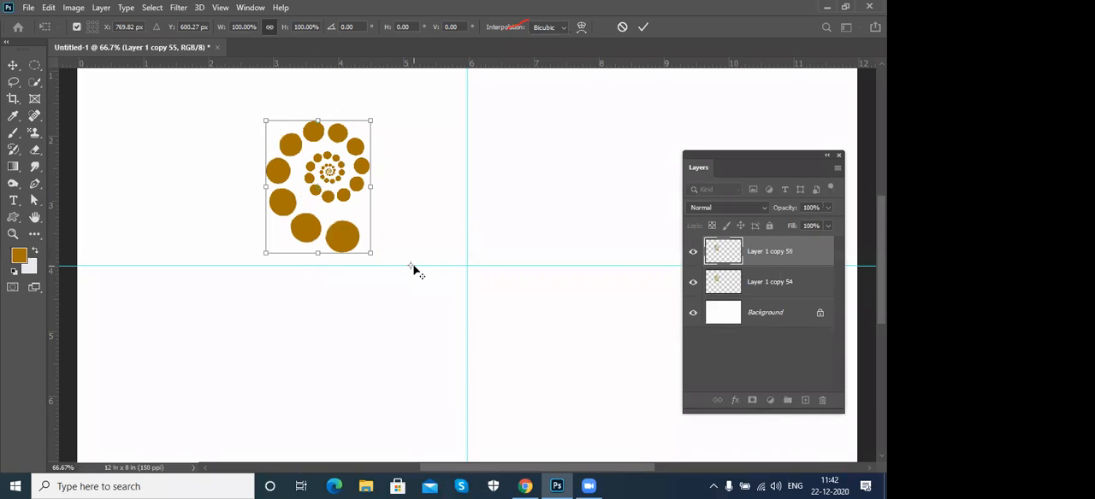
key(Return)
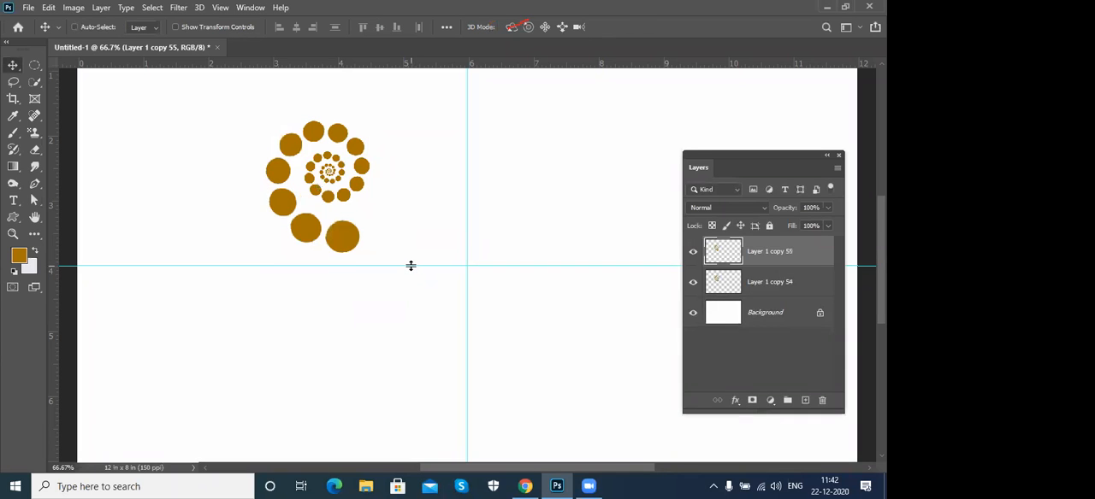
key(ctrl+z)
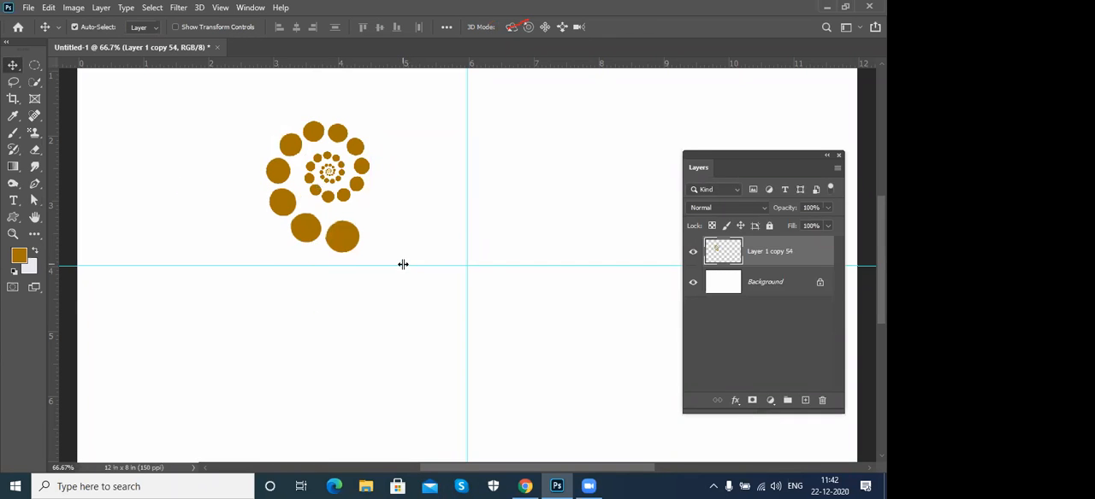
- Duplicate the merged spiral with Free Transform around a pivot below and right of it, rotating the copy about 62° and scaling it to about 87%
key(ctrl+t)
drag(321, 195, 388, 273)
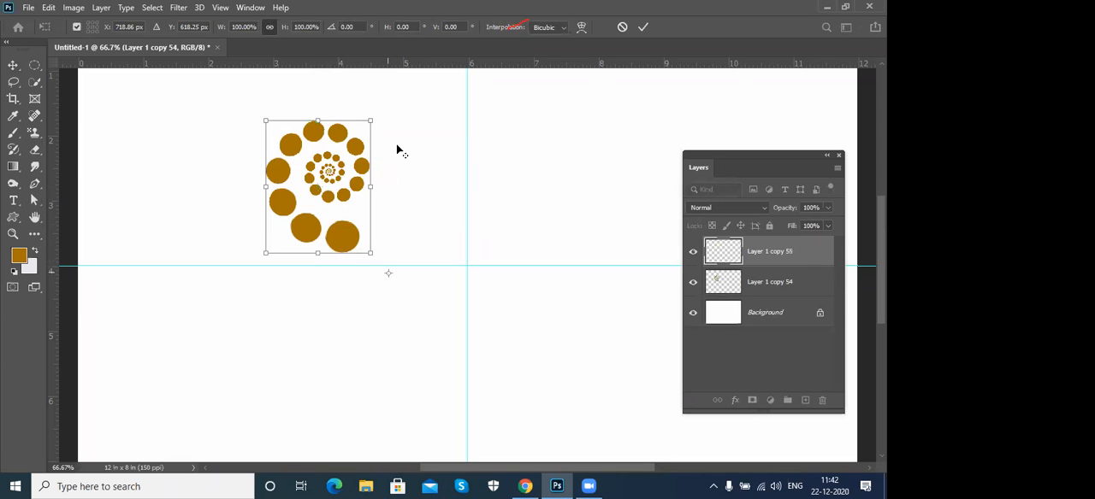
drag(403, 111, 447, 104)
drag(491, 148, 542, 196)
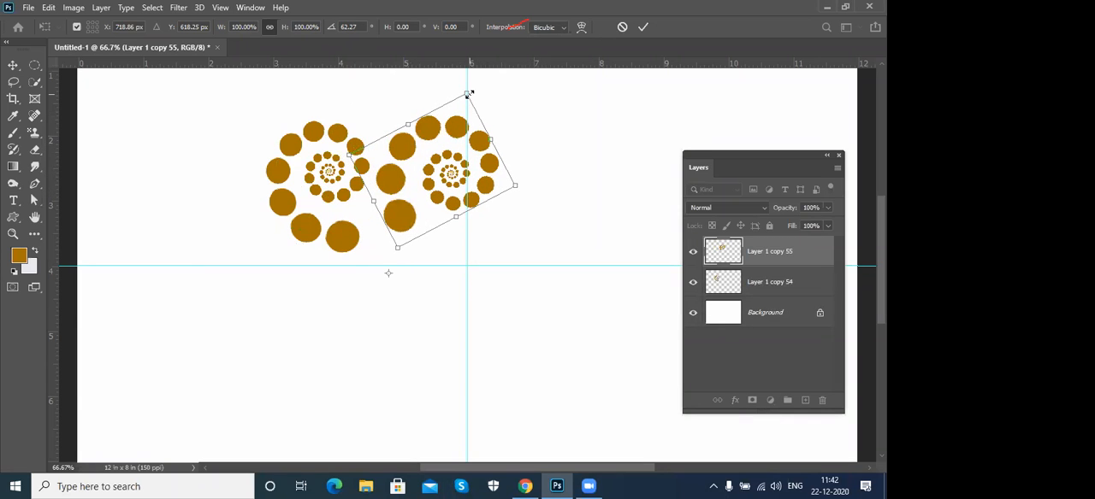
drag(467, 94, 454, 113)
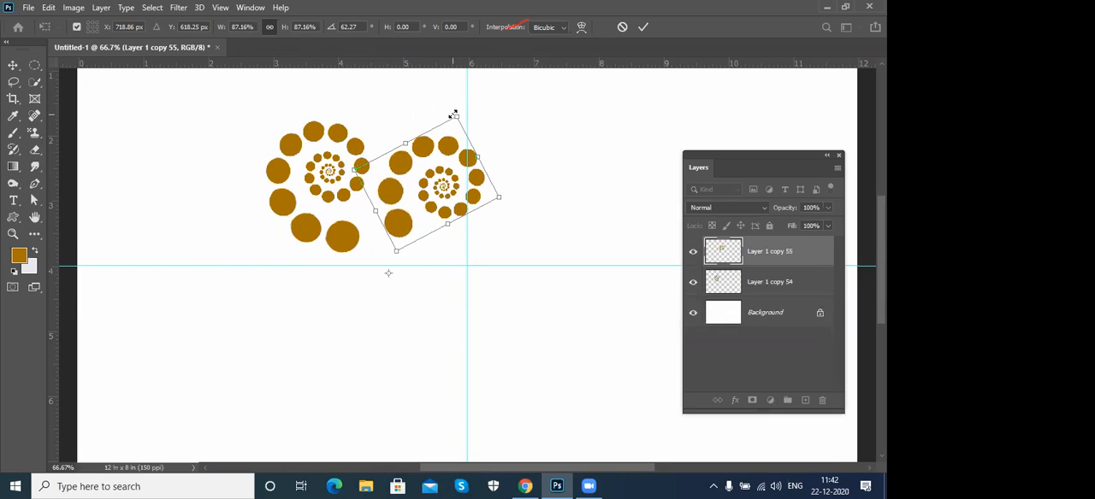
key(Return)
- Repeat the transform duplicate of the spiral up to Layer 1 copy 78, so shrinking spirals circle in around the pivot
key(ctrl+shift+alt+t)
key(ctrl+shift+alt+t)
key(ctrl+shift+alt+t)
key(ctrl+shift+alt+t)
key(ctrl+shift+alt+t)
key(ctrl+shift+alt+t)
key(ctrl+shift+alt+t)
key(ctrl+shift+alt+t)
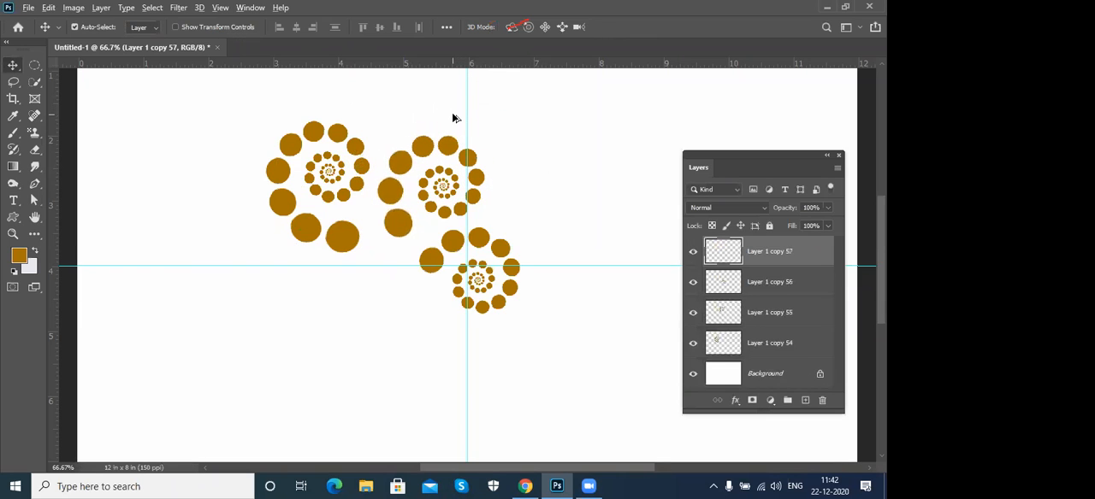
key(ctrl+shift+alt+t)
key(ctrl+shift+alt+t)
key(ctrl+shift+alt+t)
key(ctrl+shift+alt+t)
key(ctrl+shift+alt+t)
key(ctrl+shift+alt+t)
key(ctrl+shift+alt+t)
key(ctrl+shift+alt+t)
key(ctrl+shift+alt+t)
key(ctrl+shift+alt+t)
key(ctrl+shift+alt+t)
key(ctrl+shift+alt+t)
key(ctrl+shift+alt+t)
key(ctrl+shift+alt+t)
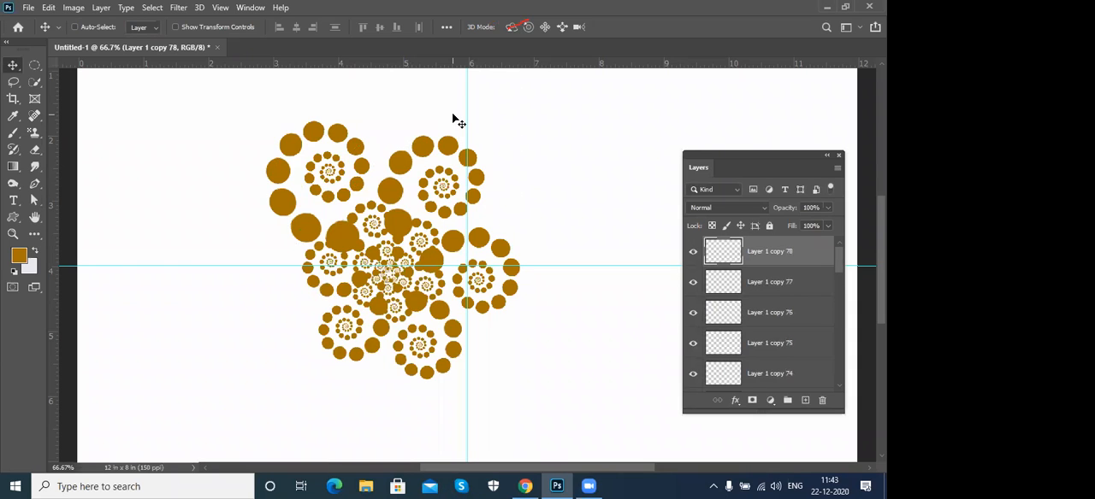
- Merge the spiral layers from Layer 1 copy 78 down to copy 54 and move the merged cluster toward the canvas's lower-left area
drag(837, 261, 834, 374)
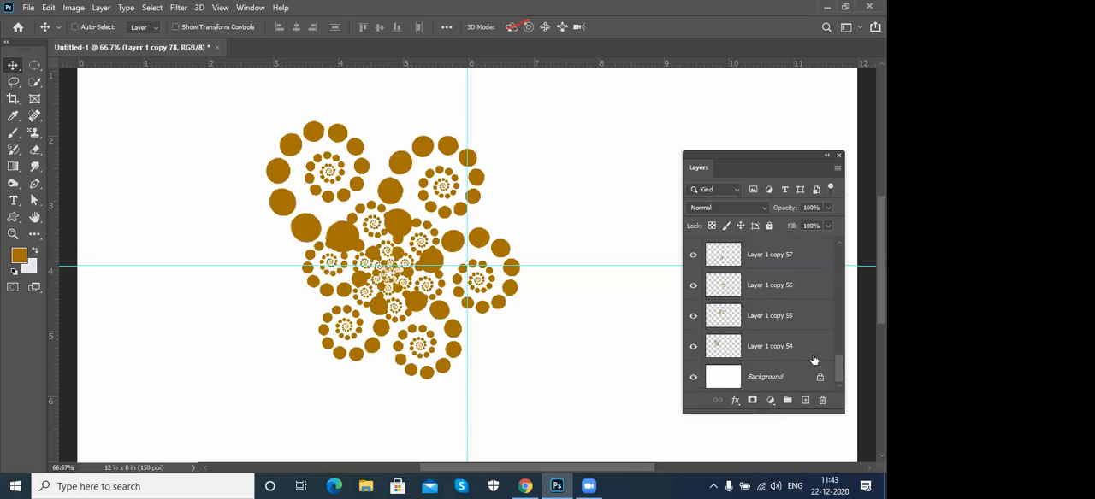
shift+click(791, 349)
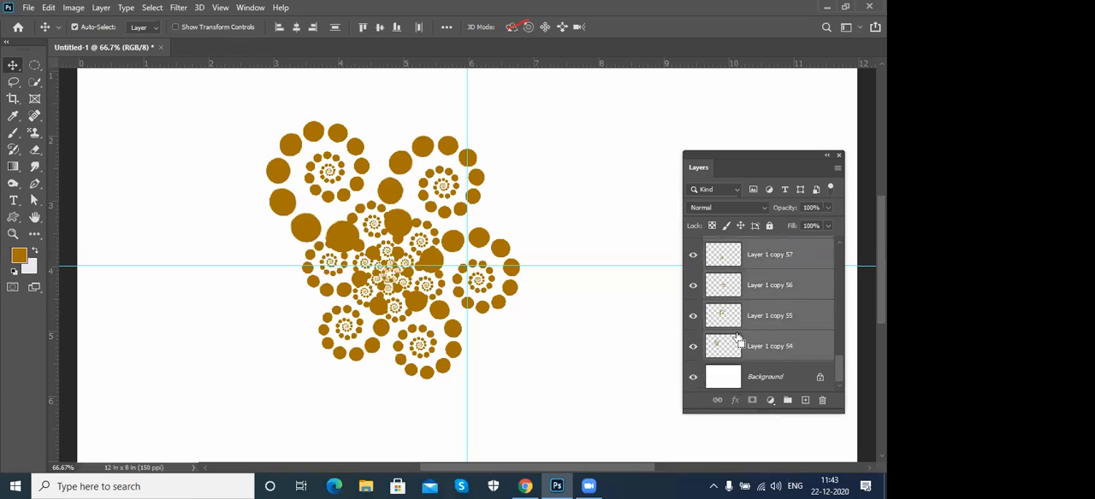
key(ctrl+e)
drag(434, 192, 312, 231)
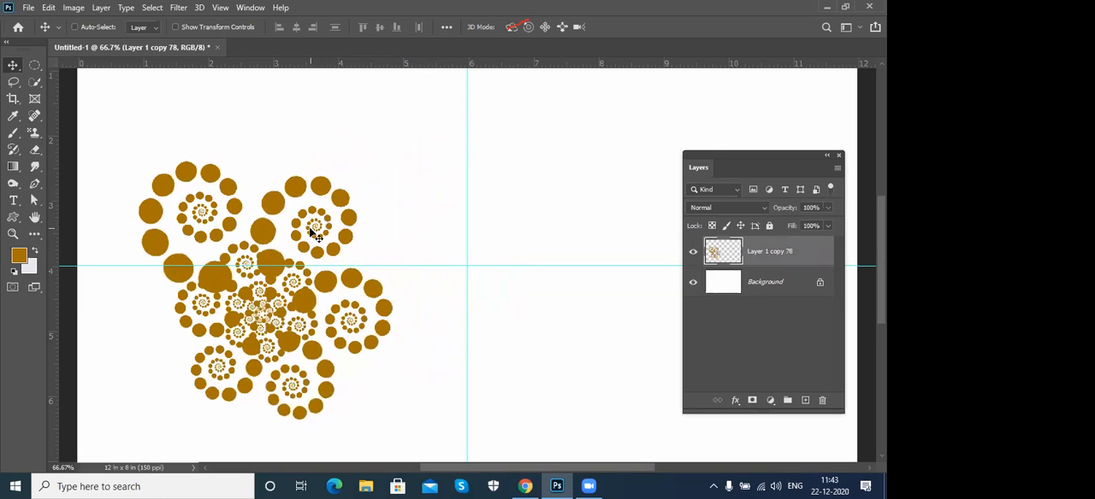
- Duplicate the merged cluster with Free Transform around a pivot to its right, scaling the copy to about 62% and rotating it clockwise above the pivot
key(ctrl+t)
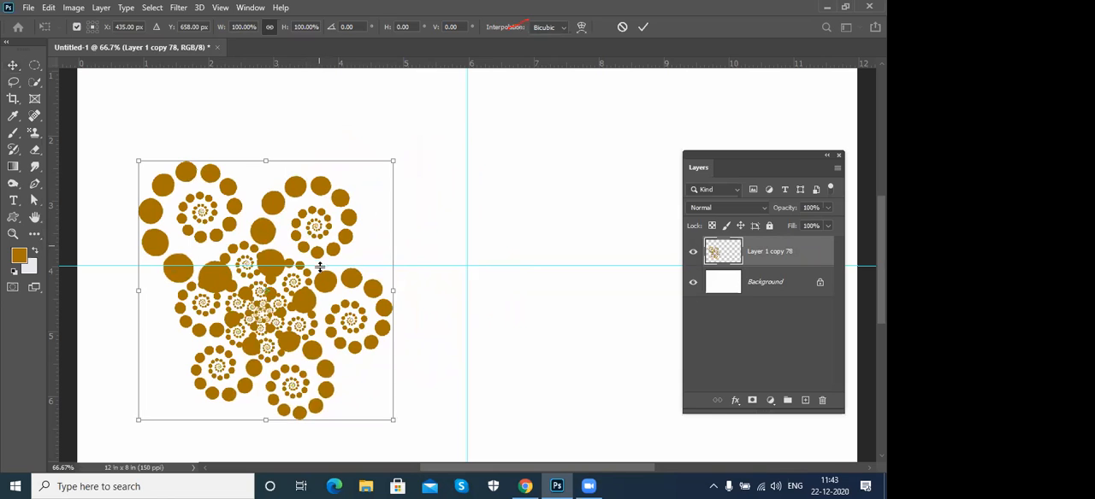
drag(265, 295, 442, 289)
drag(460, 161, 564, 225)
drag(523, 197, 496, 156)
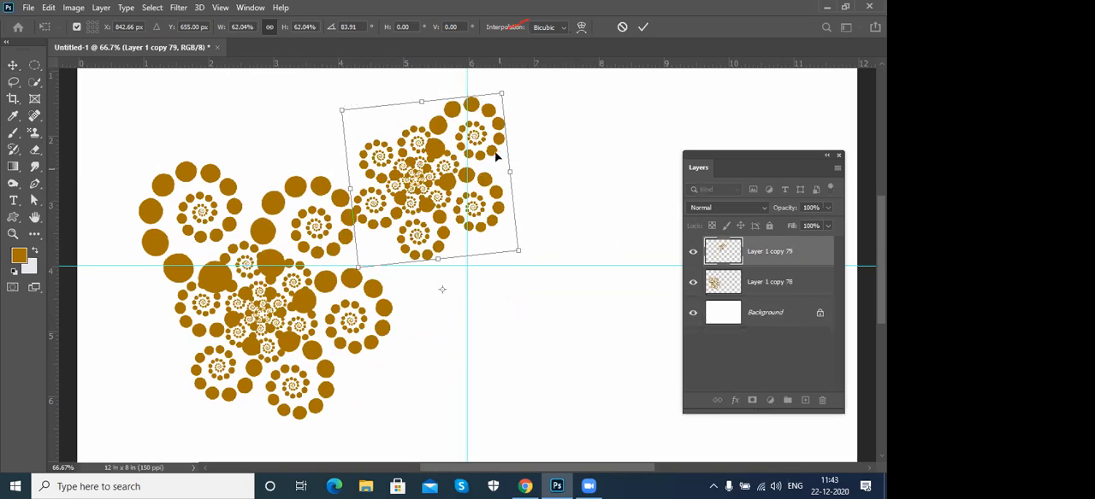
drag(536, 98, 533, 103)
key(Return)
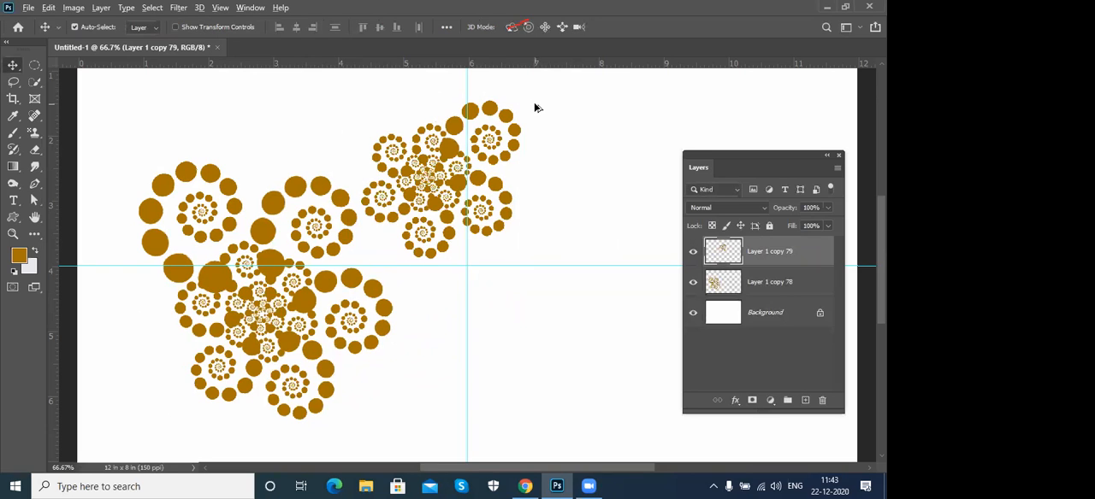
- Repeat the rotate-and-shrink duplicate of the cluster up to Layer 1 copy 87
key(ctrl+alt+shift+t)
key(ctrl+alt+shift+t)
key(ctrl+alt+shift+t)
key(ctrl+alt+shift+t)
key(ctrl+alt+shift+t)
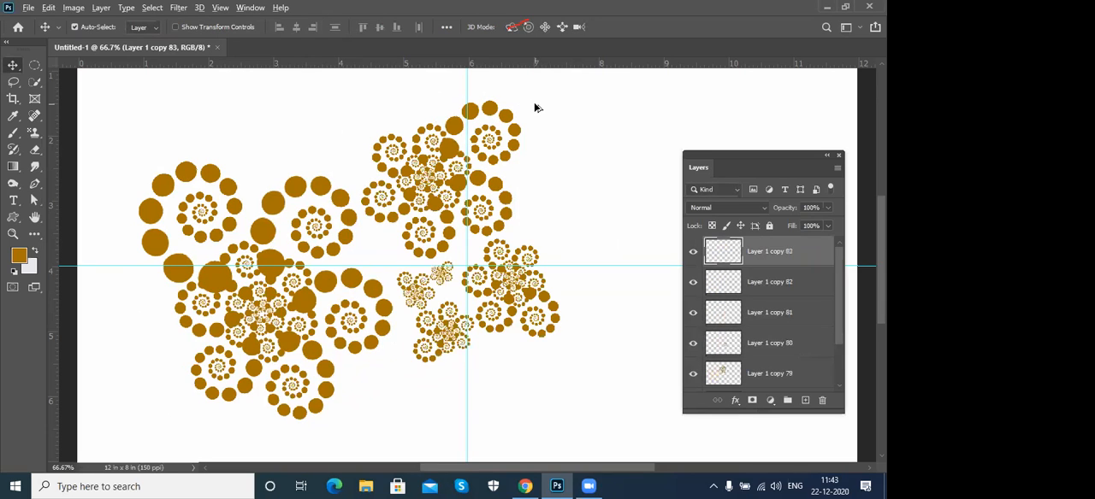
key(ctrl+alt+shift+t)
key(ctrl+alt+shift+t)
key(ctrl+alt+shift+t)
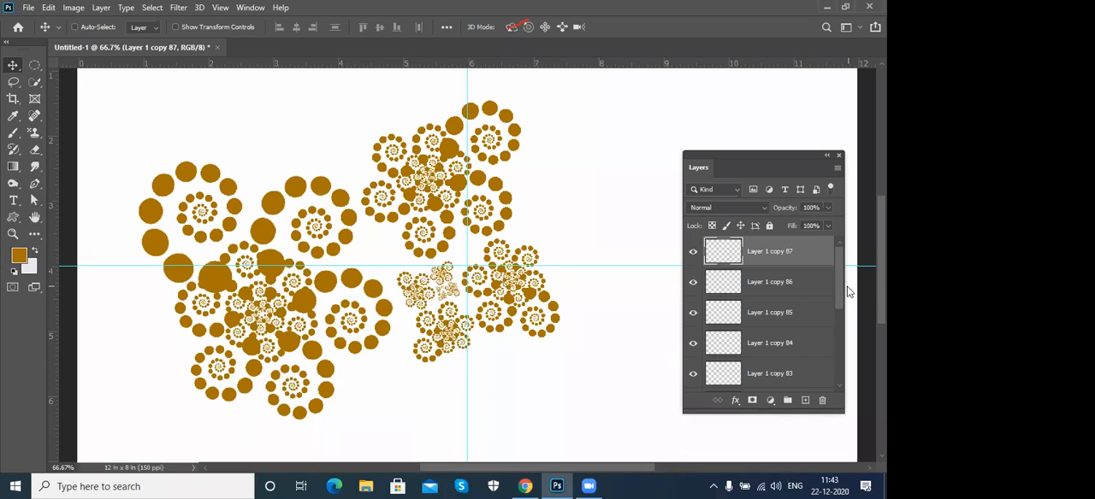
- Select the cluster layers from Layer 1 copy 87 down to Layer 1 copy 78 and merge them into one layer
drag(841, 287, 835, 379)
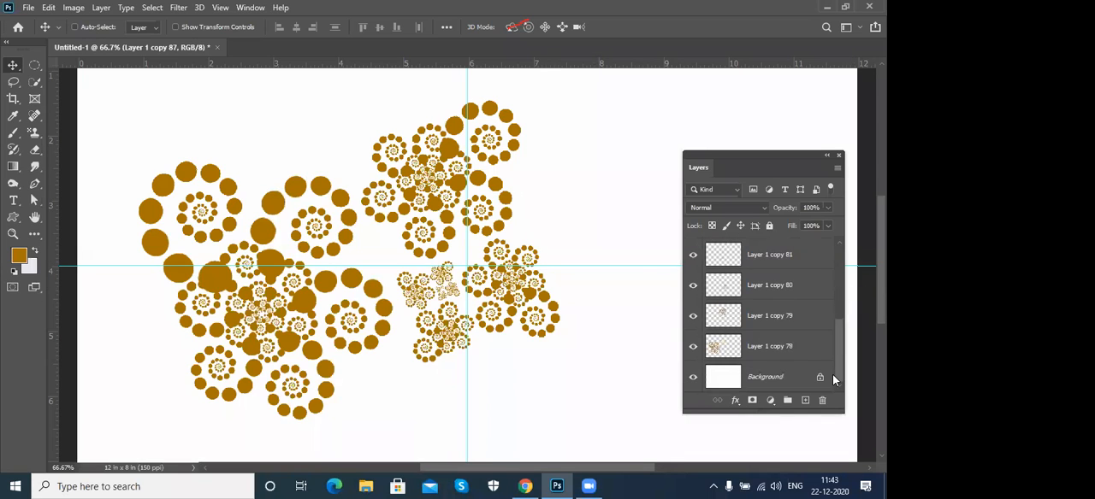
shift+click(786, 350)
key(ctrl+e)
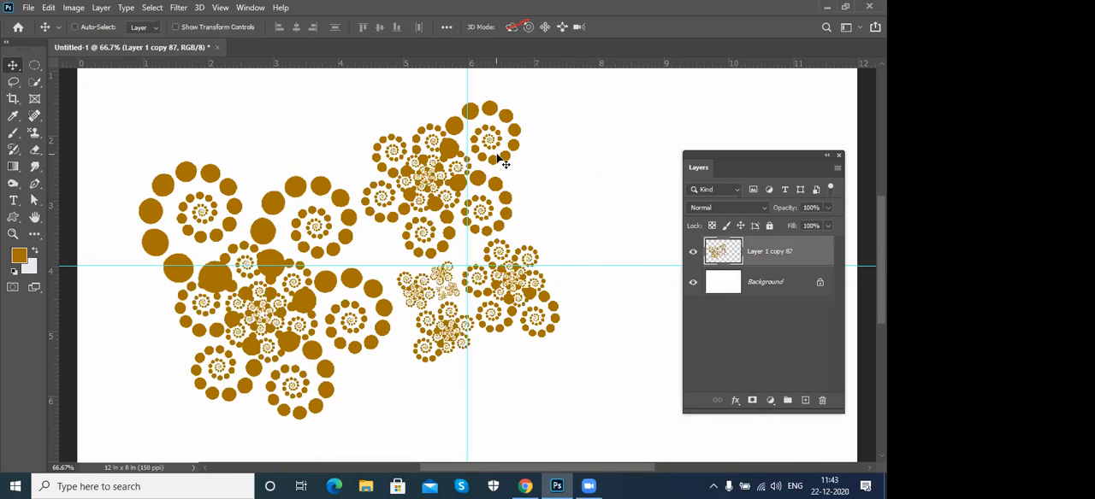
- Move the merged pattern toward the canvas's left side and rotate it slightly counterclockwise with Free Transform
key(ctrl+t)
drag(469, 160, 419, 167)
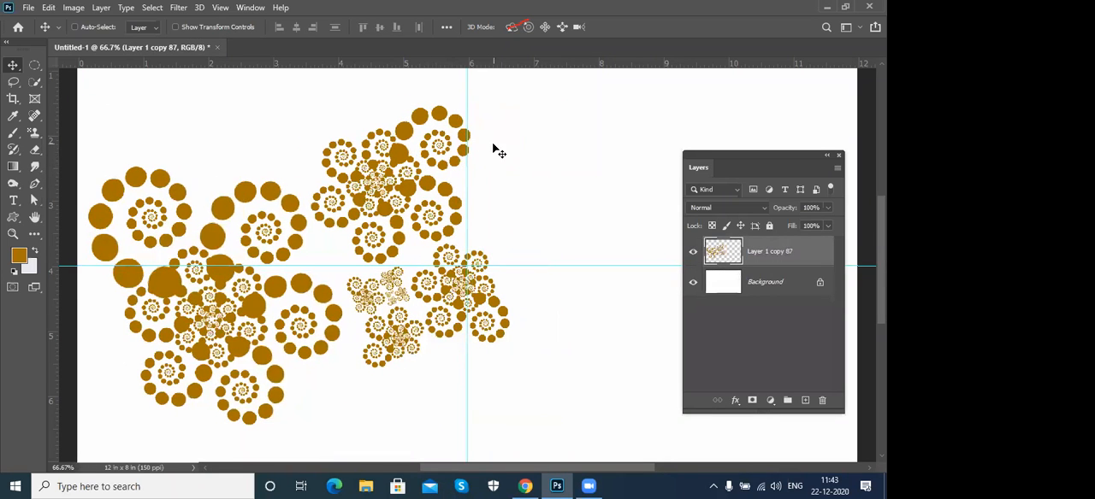
drag(574, 149, 544, 57)
drag(386, 226, 408, 246)
key(Return)
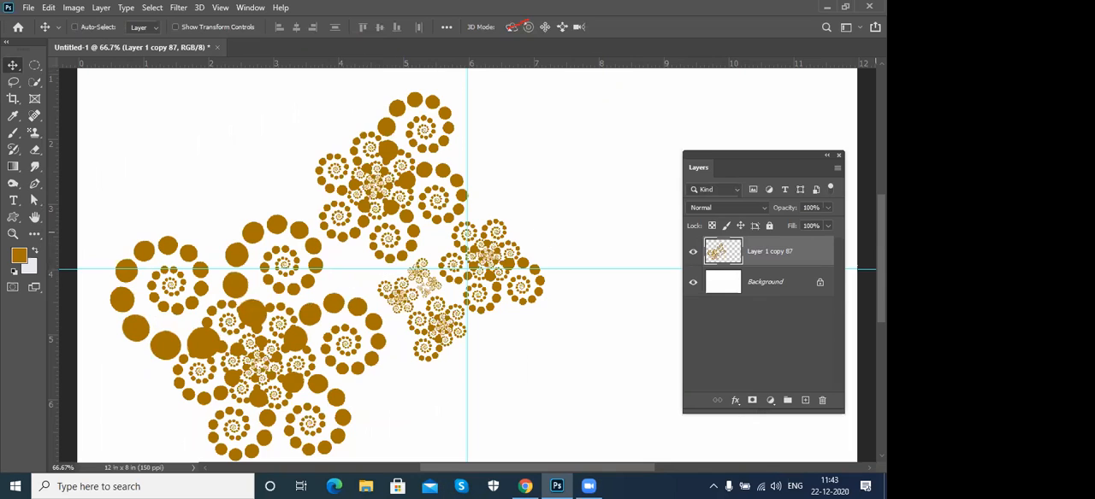
- Delete the merged pattern layer and add a new empty layer above the background
drag(808, 252, 822, 400)
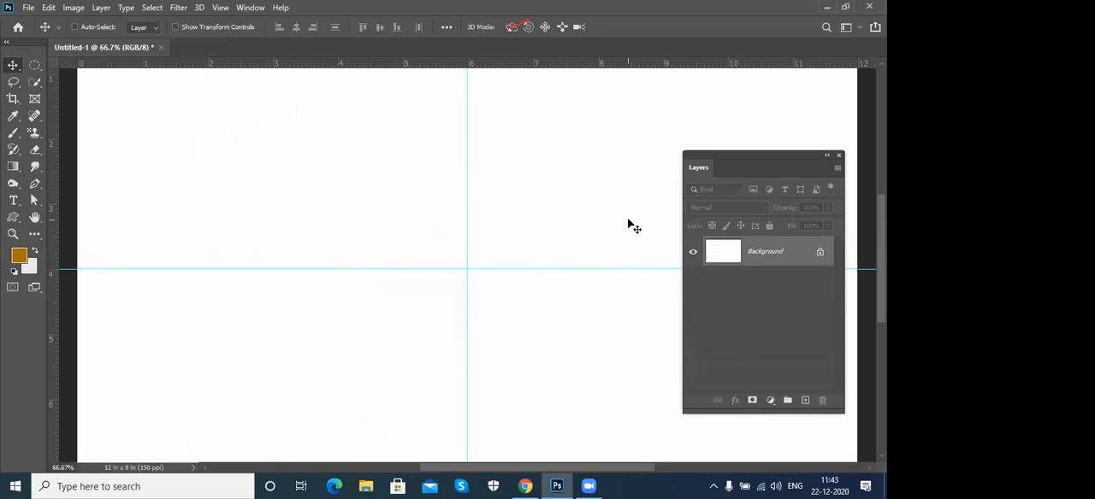
key(ctrl+shift+n)
key(Return)
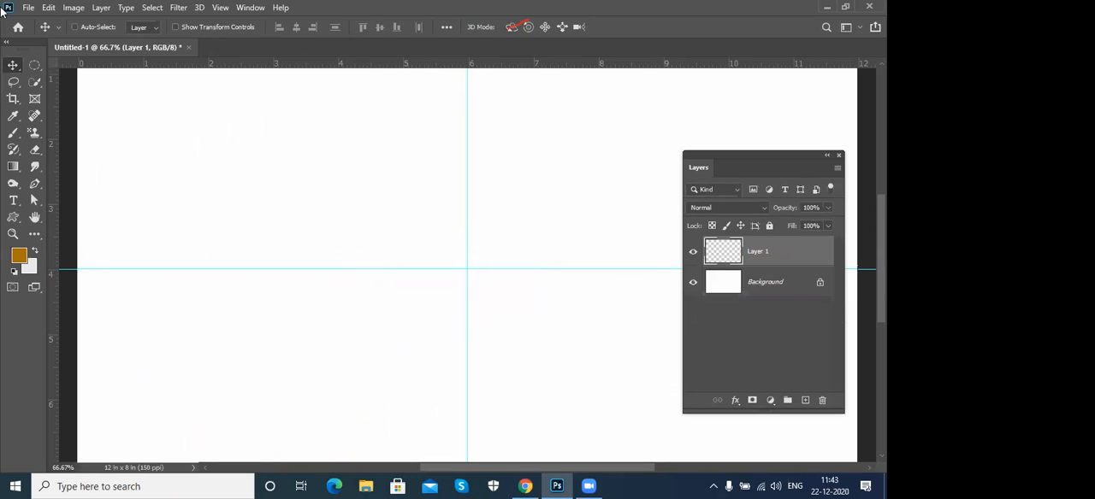
- Draw a rectangular marquee of about 1.1 × 1.5 inches in the canvas's upper-left area and fill it with the brown foreground color
click(34, 69)
right_click(40, 65)
click(94, 65)
drag(121, 85, 193, 181)
key(alt+BackSpace)
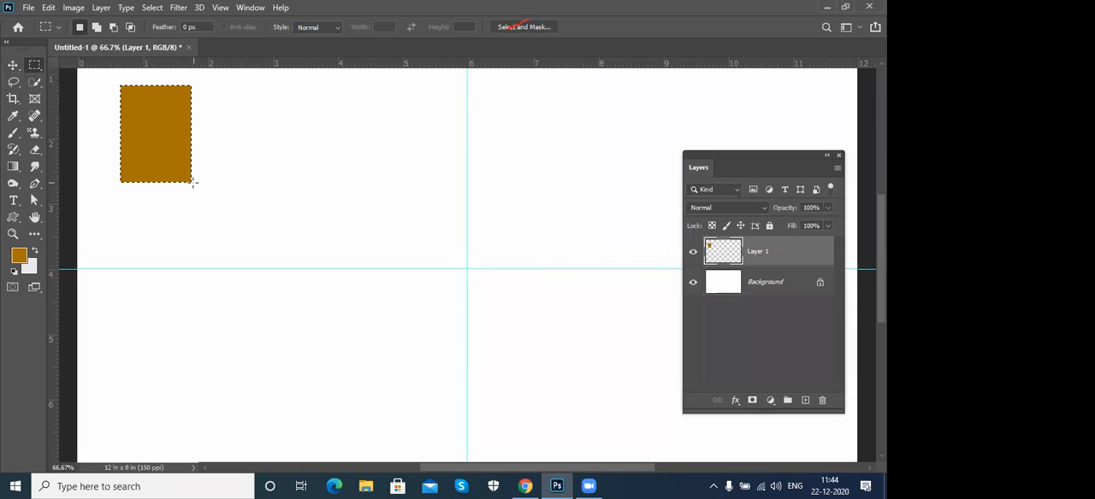
- Clear the selection and move the brown rectangle close to the canvas's left edge
key(v)
mouse_move(145, 141)
mouse_down()
mouse_move(135, 138)
mouse_move(143, 154)
mouse_up()
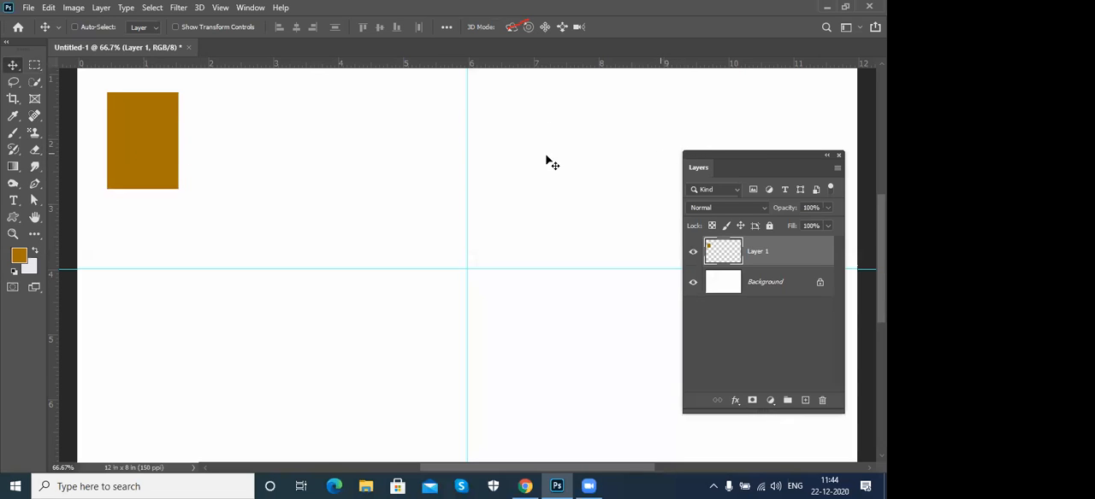
drag(144, 139, 127, 133)
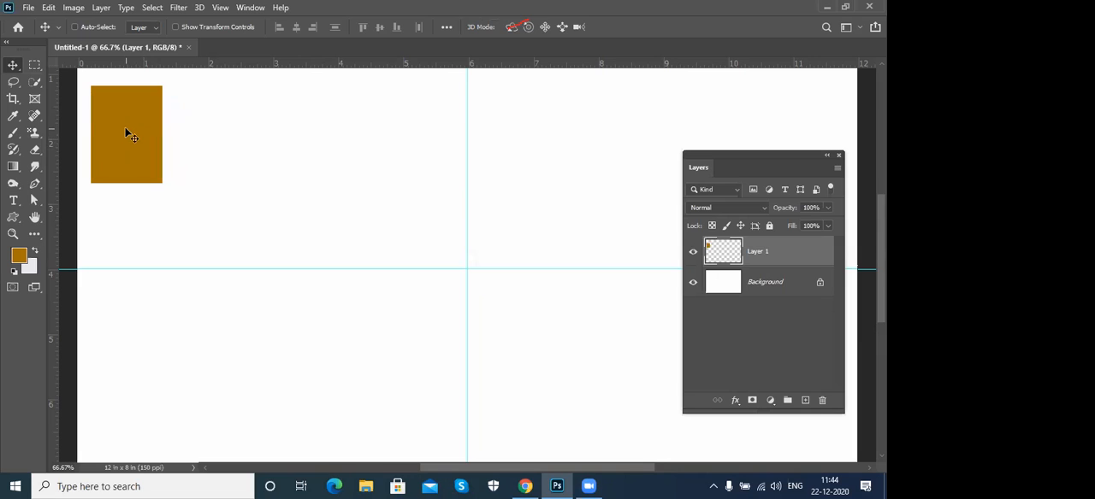
- Duplicate the rectangle with Free Transform and shift the copy 170 px to the right, leaving a thin gap between the two
key(ctrl+t)
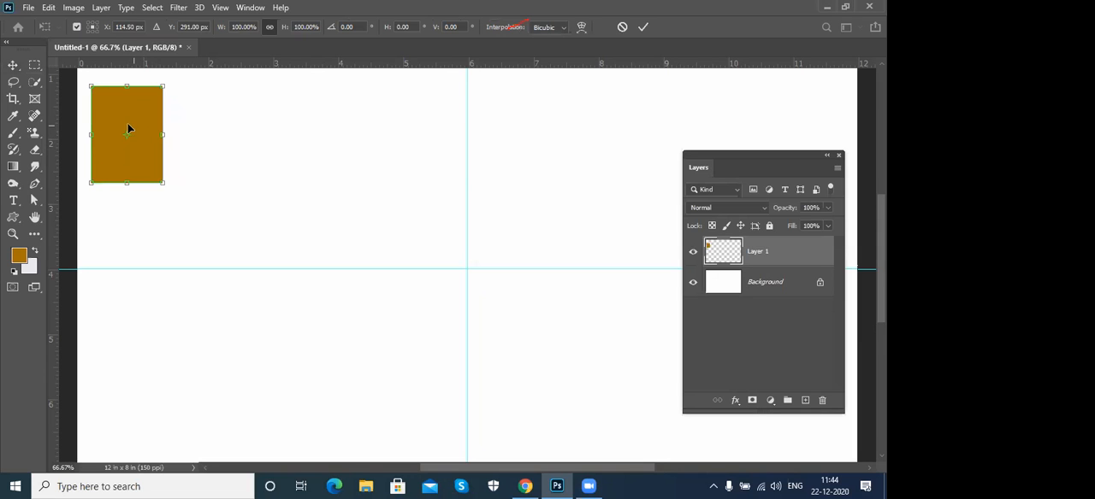
key(alt+shift+Right)
key(alt+shift+Right)
key(alt+shift+Right)
key(alt+shift+Right)
key(alt+shift+Right)
key(alt+shift+Right)
key(alt+shift+Right)
key(alt+shift+Right)
key(alt+shift+Right)
key(alt+shift+Right)
key(alt+shift+Right)
key(alt+shift+Right)
key(alt+shift+Right)
key(alt+shift+Right)
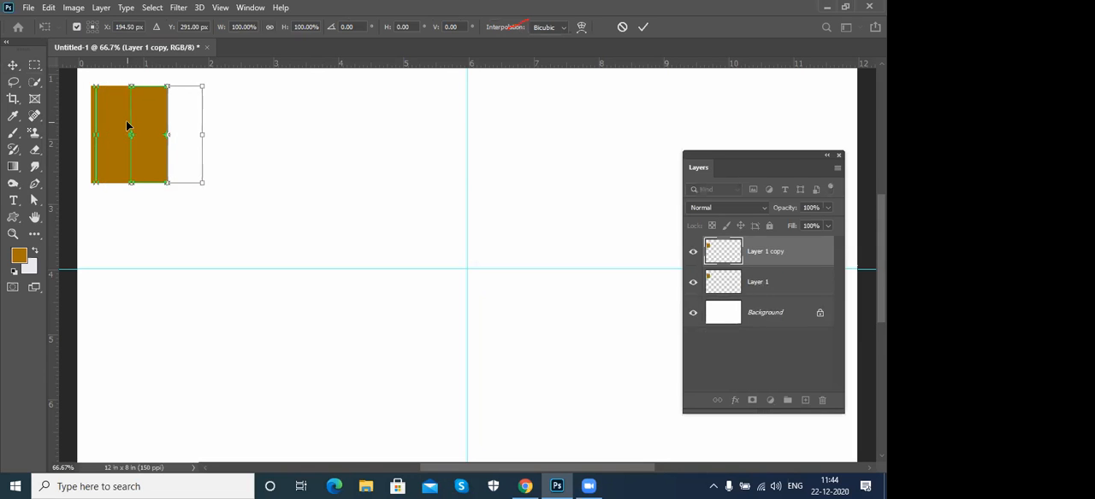
key(shift+Right)
key(shift+Right)
key(shift+Right)
key(shift+Right)
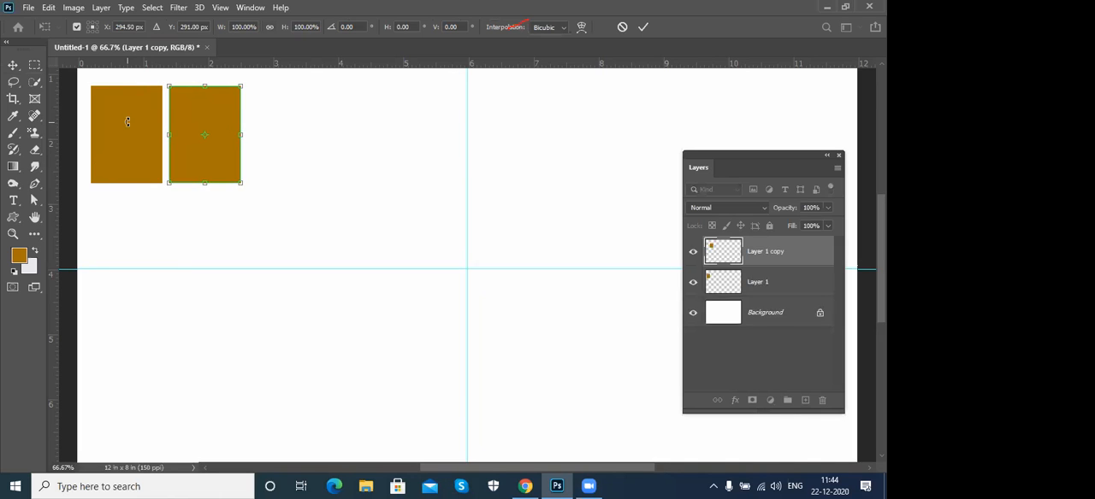
key(shift+Left)
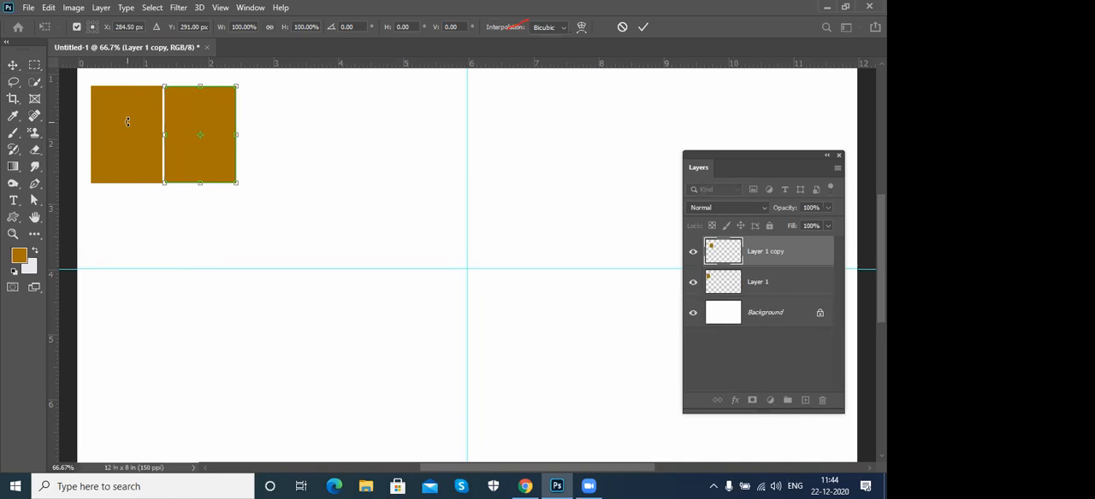
key(Return)
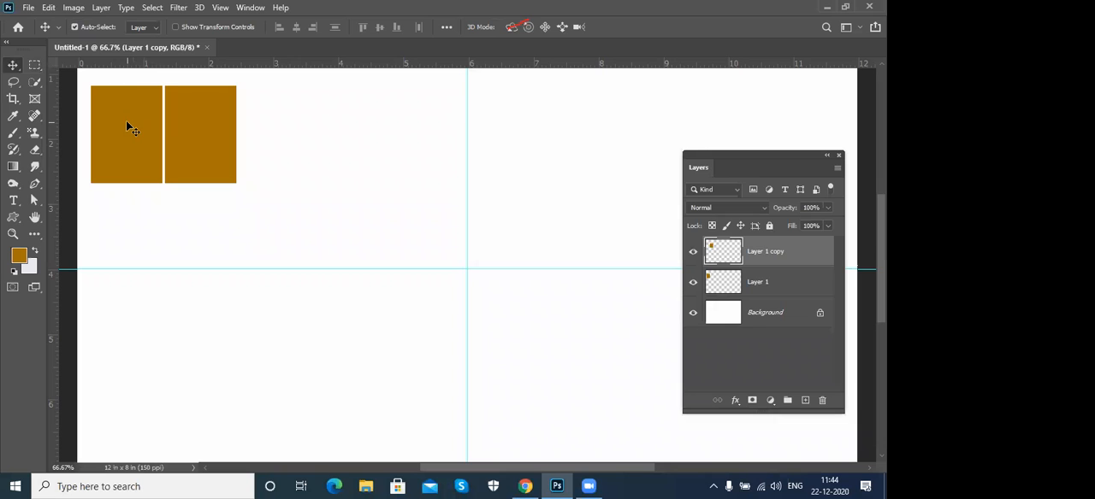
- Repeat the shifted duplicate up to Layer 1 copy 9 to form a row of ten rectangles across the canvas
key(ctrl+alt+shift+t)
key(ctrl+alt+shift+t)
key(ctrl+alt+shift+t)
key(ctrl+alt+shift+t)
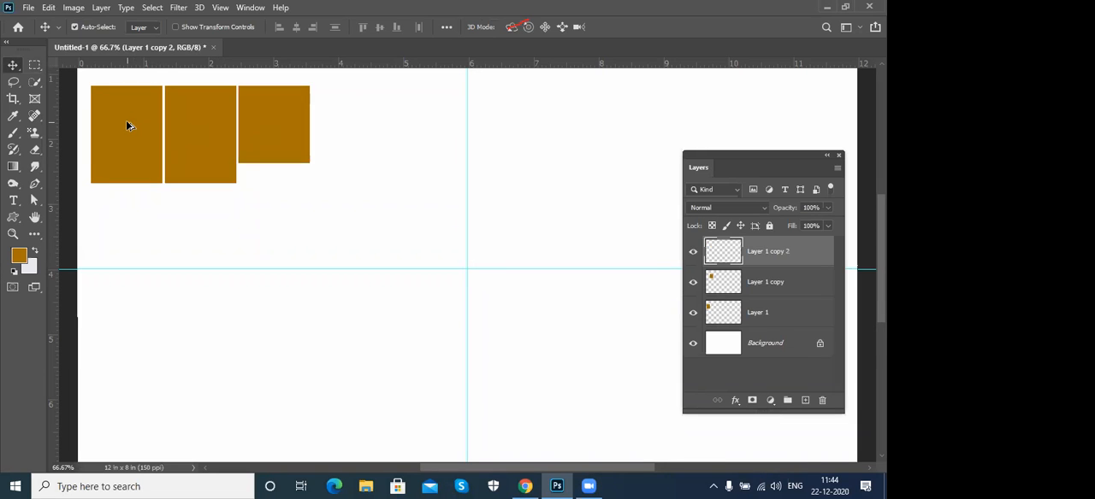
key(ctrl+alt+shift+t)
key(ctrl+alt+shift+t)
key(ctrl+alt+shift+t)
key(ctrl+alt+shift+t)
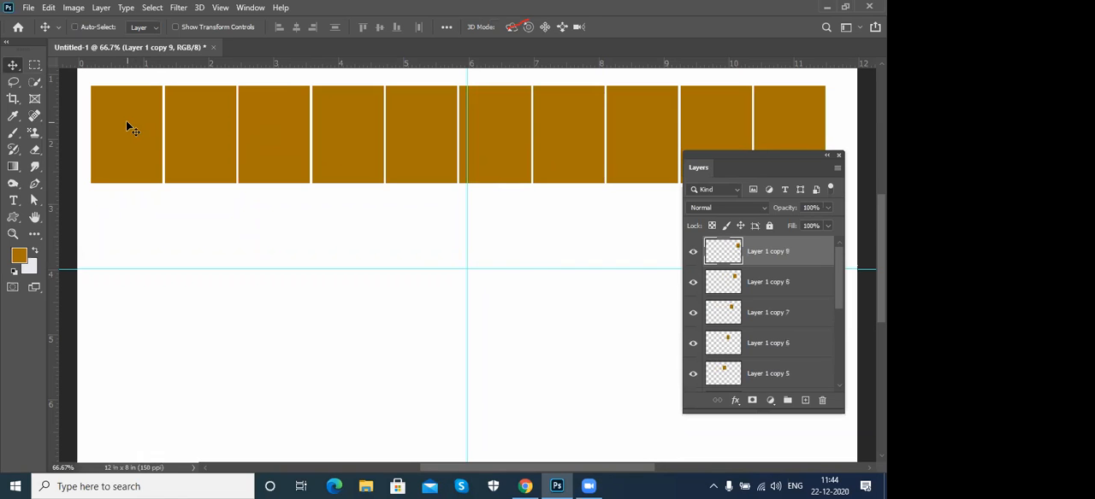
- Merge the rectangle layers from Layer 1 copy 9 down to Layer 1 and move the merged row slightly up
drag(841, 297, 839, 371)
shift+click(810, 348)
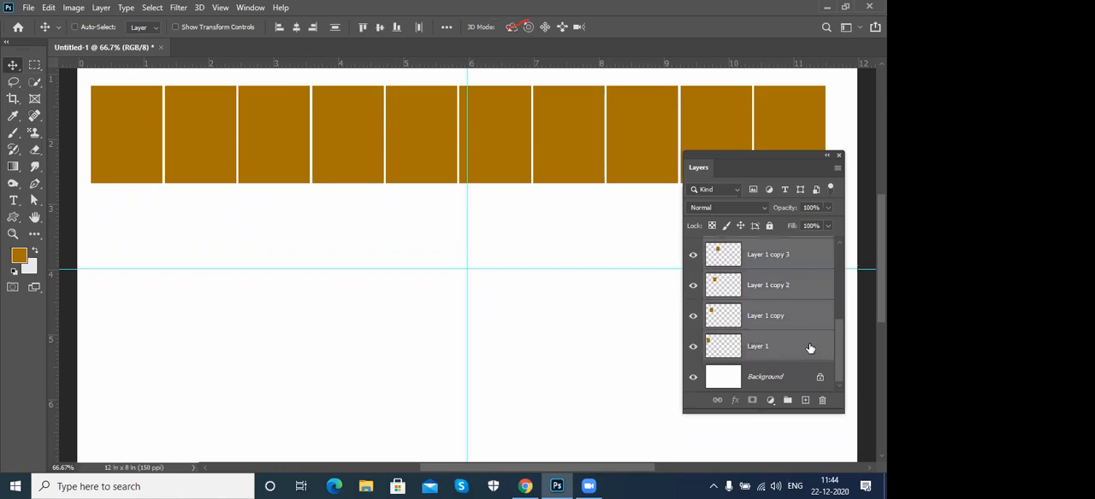
key(ctrl+e)
drag(514, 162, 517, 152)
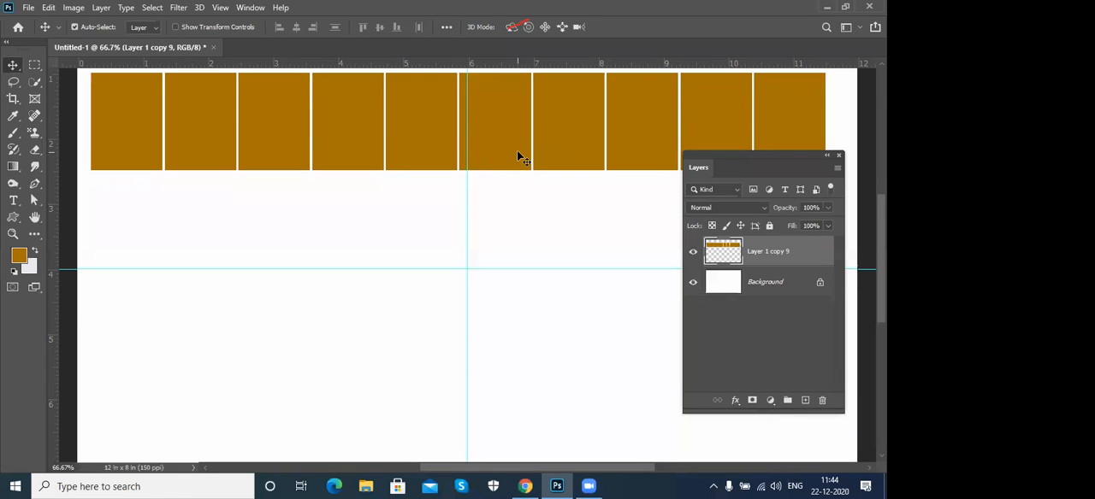
- Duplicate the merged row with Free Transform and place the copy directly below it, leaving a thin gap that matches the column gaps
key(ctrl+t)
key(alt+shift+Down)
key(alt+shift+Down)
key(alt+shift+Down)
key(alt+shift+Down)
key(alt+shift+Down)
key(alt+shift+Down)
key(alt+shift+Down)
key(alt+shift+Down)
key(alt+shift+Down)
key(alt+shift+Down)
key(alt+shift+Down)
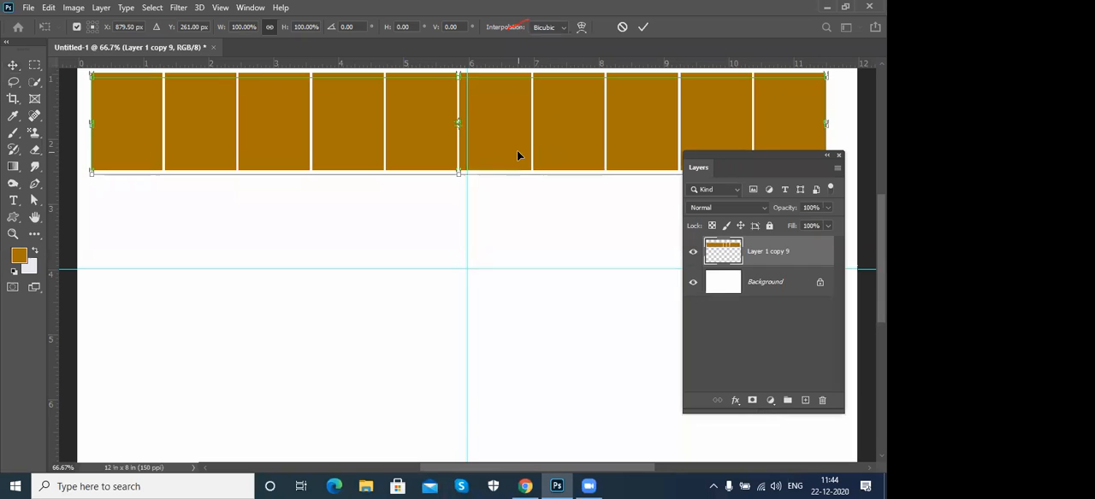
key(alt+shift+Down)
key(alt+shift+Down)
key(alt+shift+Down)
key(alt+shift+Down)
key(alt+shift+Down)
key(alt+shift+Down)
key(alt+shift+Down)
key(alt+shift+Down)
key(alt+shift+Down)
key(alt+shift+Down)
key(alt+shift+Down)
key(alt+shift+Down)
key(alt+shift+Down)
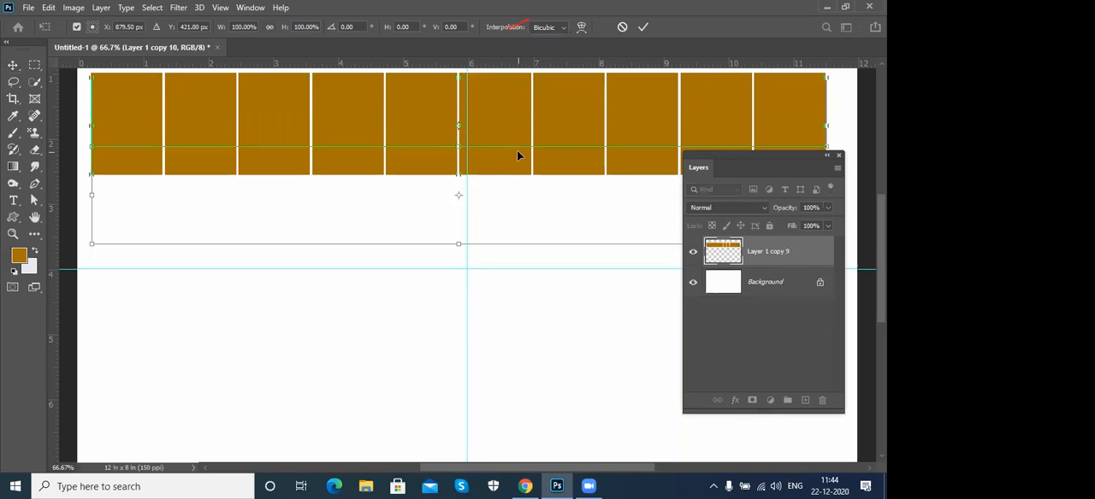
key(Up)
key(Up)
key(Up)
key(Up)
key(Up)
key(Up)
key(Up)
key(Up)
key(Up)
key(Up)
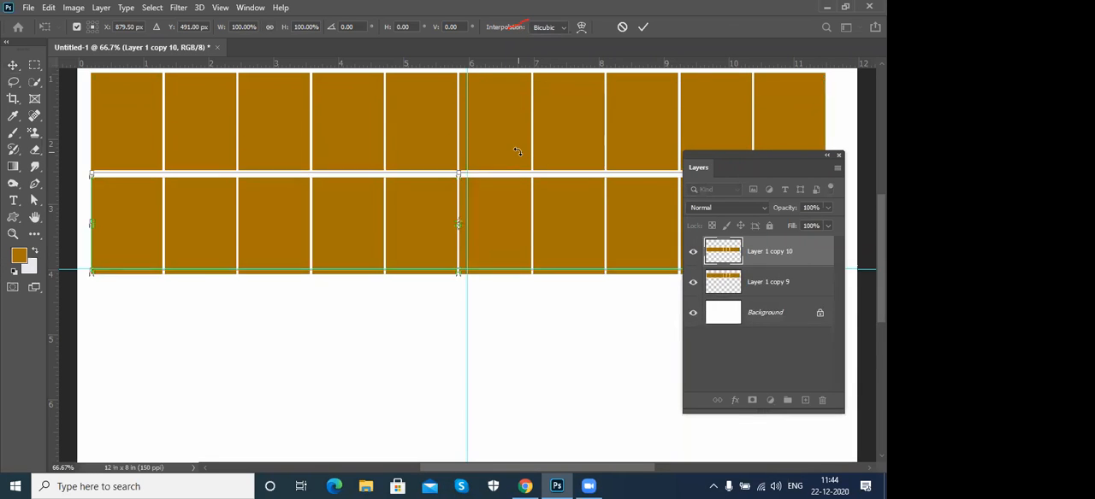
key(Return)
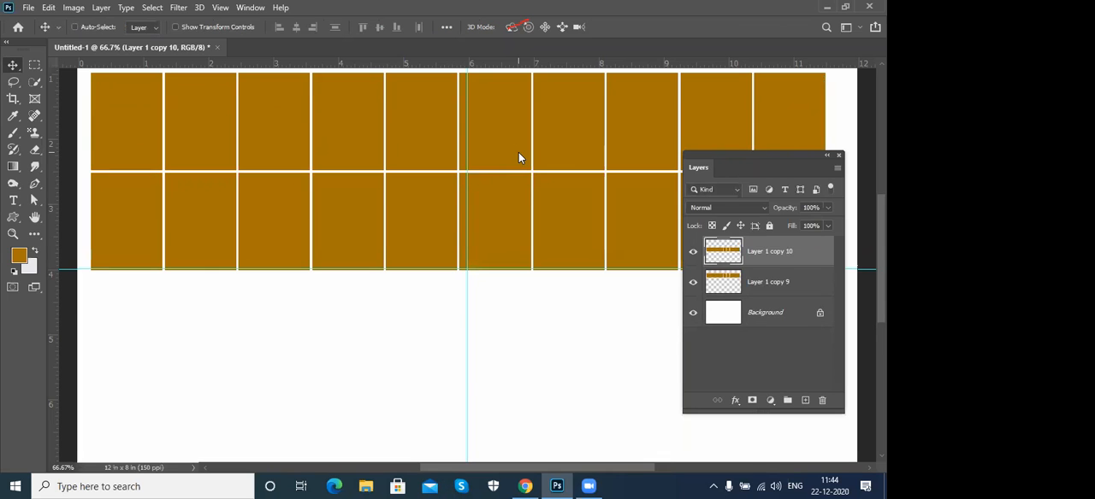
- Repeat the shifted row duplicate two more times to extend the rectangle grid to four rows
key(ctrl+alt+shift+t)
key(ctrl+alt+shift+t)
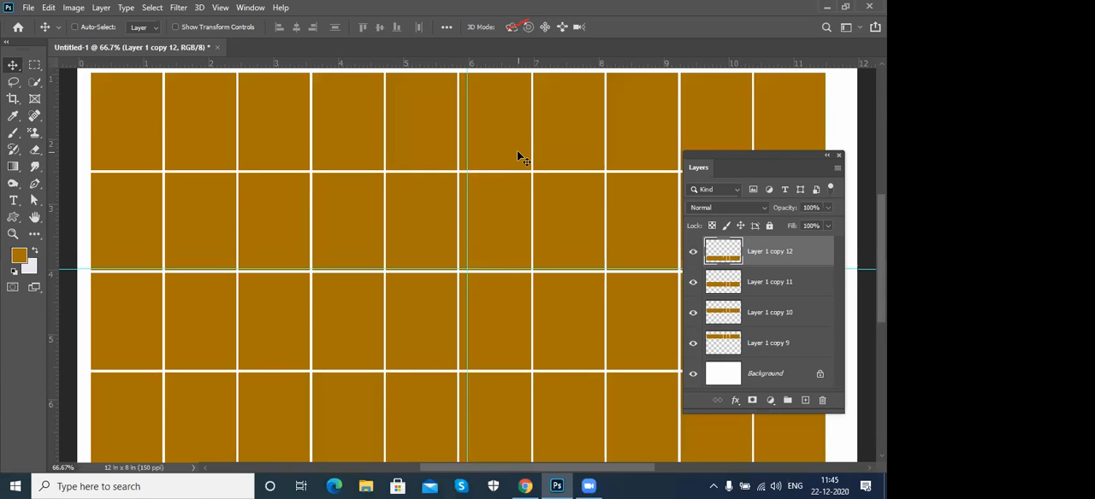
- Delete the four rectangle row layers from Layer 1 copy 12 down to Layer 1 copy 9
shift+click(806, 343)
click(822, 401)
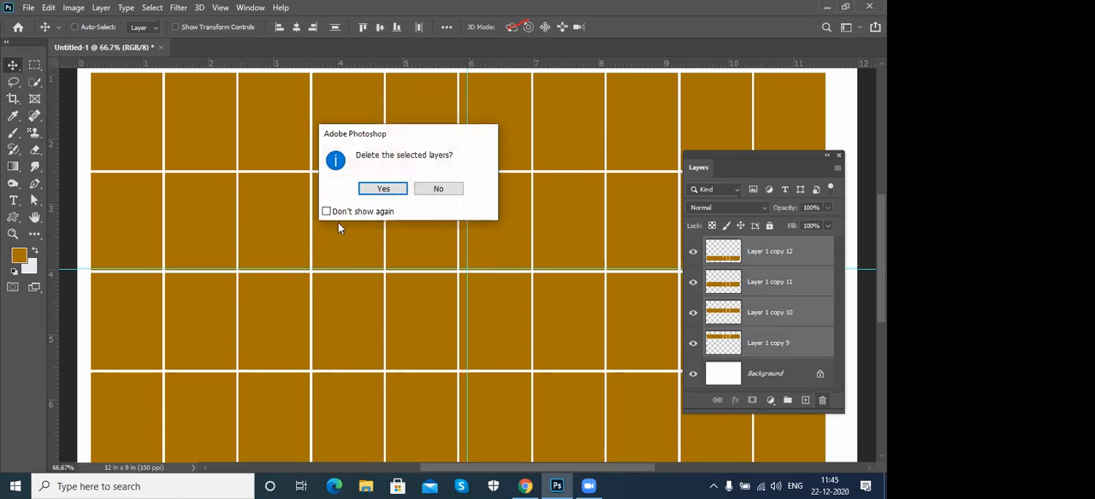
click(377, 190)
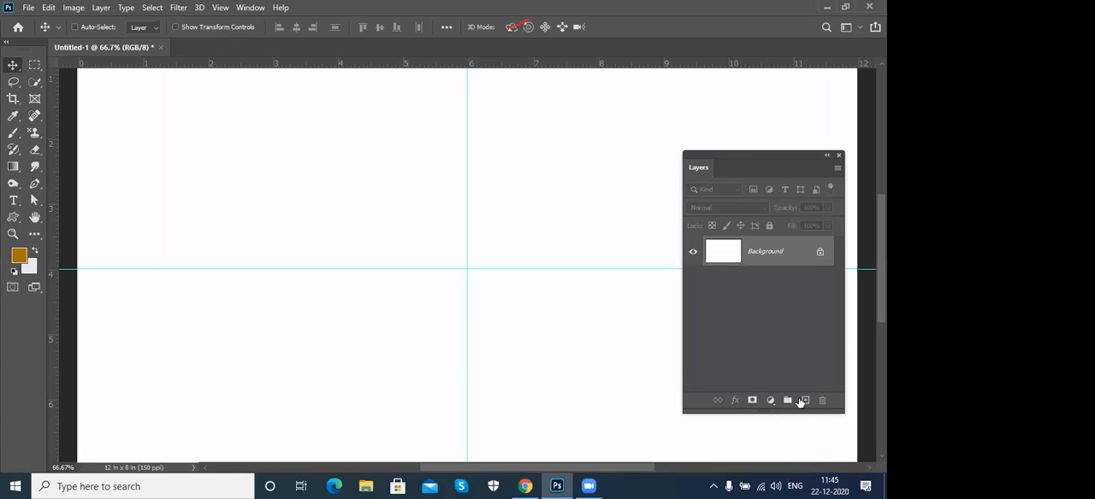
- On a new layer, draw a tall narrow brown ellipse and place its lower tip on the intersection of the guides
click(806, 401)
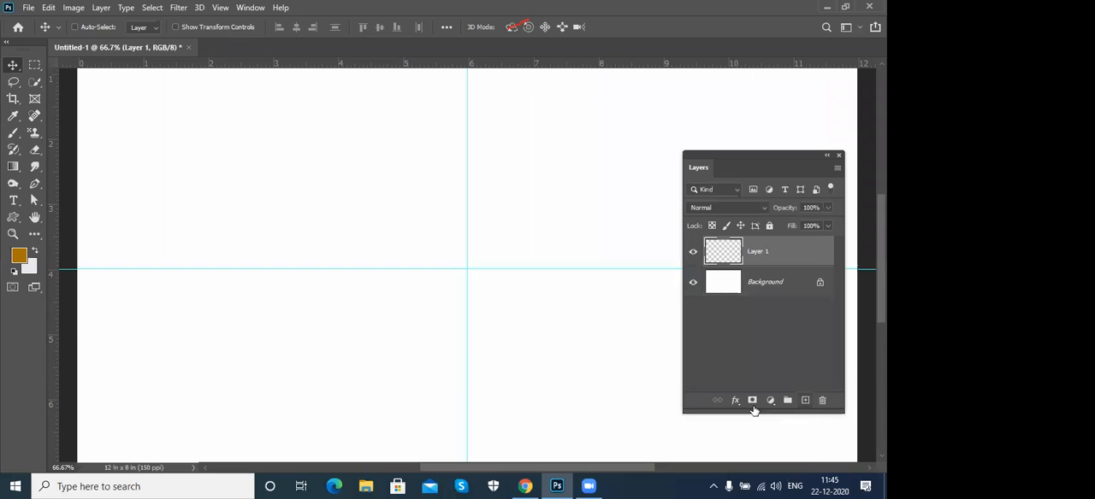
click(37, 66)
right_click(40, 66)
click(111, 78)
drag(477, 115, 409, 307)
key(alt+BackSpace)
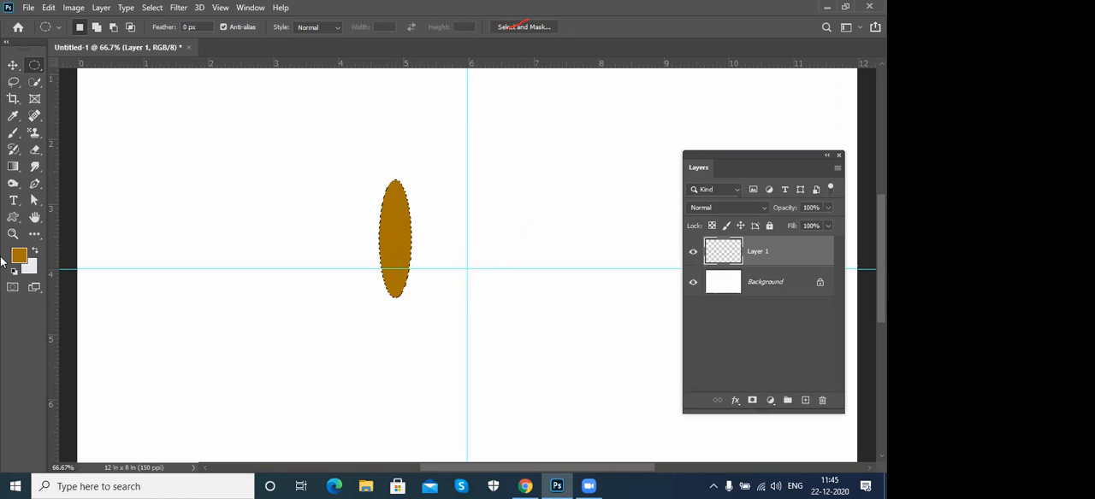
key(v)
drag(409, 239, 466, 217)
- Duplicate the ellipse with Free Transform, set its pivot on the guide intersection, and rotate the copy clockwise by about 20°
key(ctrl+t)
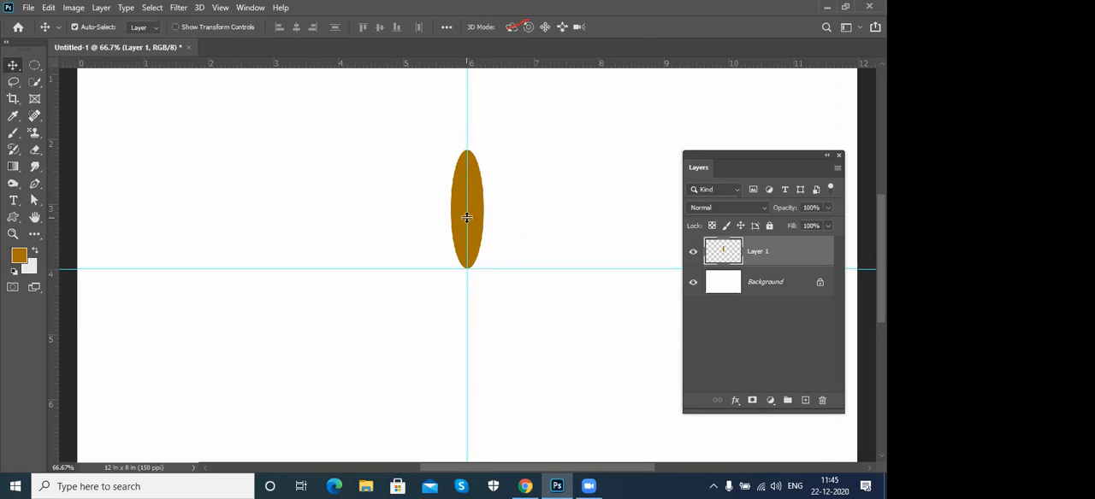
drag(468, 217, 466, 272)
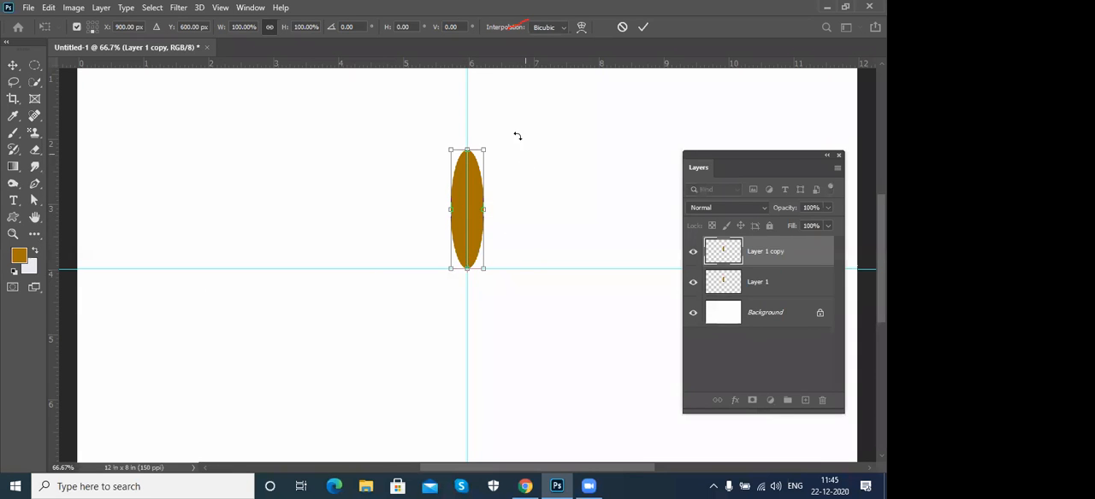
drag(518, 142, 543, 154)
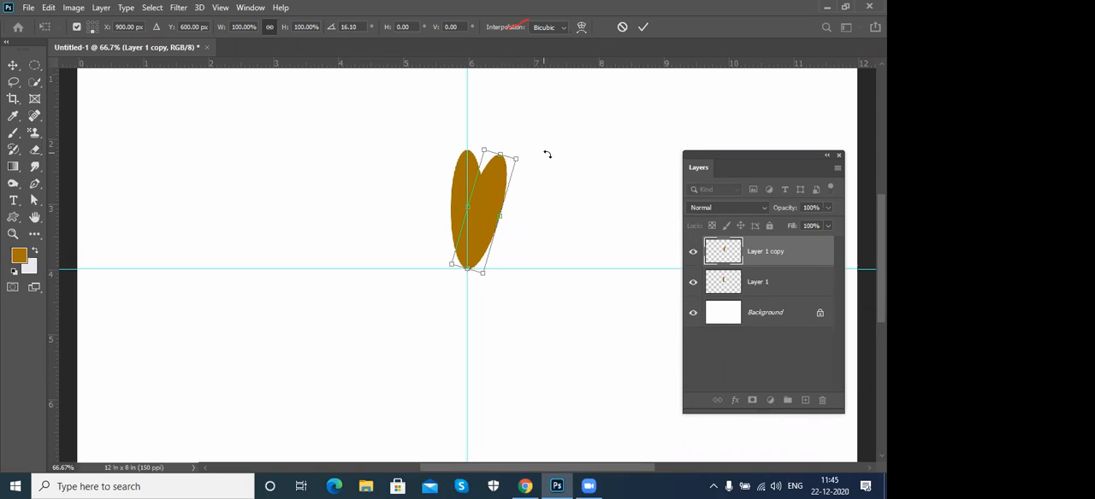
key(Return)
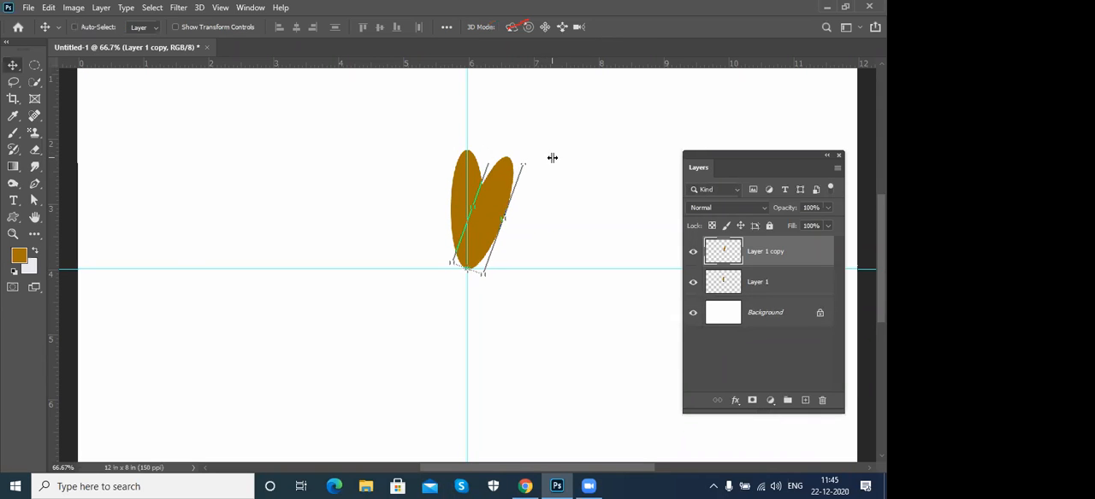
key(ctrl)
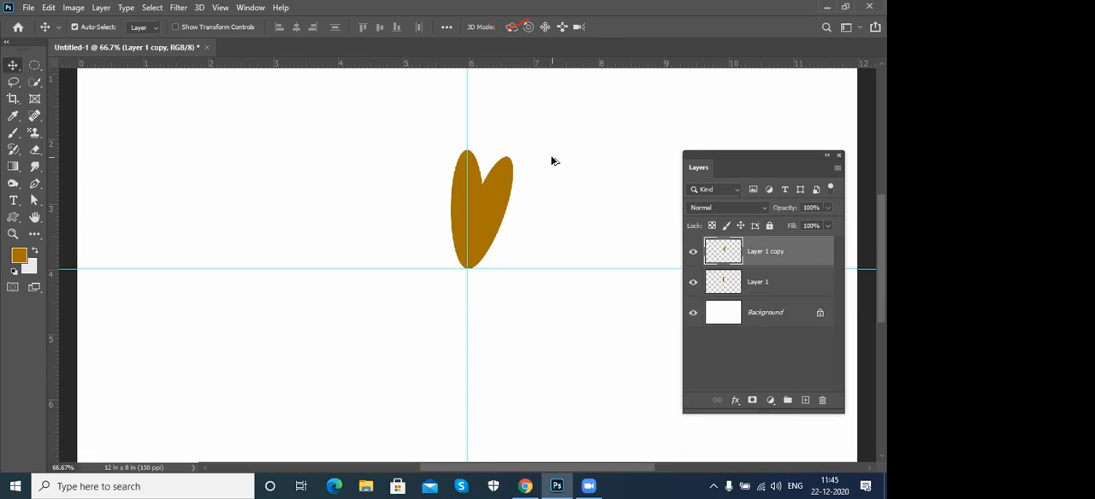
- Repeat the rotated duplicate up to Layer 1 copy 17 to form a full flower around the guide intersection
key(ctrl+shift+alt+t)
key(ctrl+shift+alt+t)
key(ctrl+shift+alt+t)
key(ctrl+shift+alt+t)
key(ctrl+shift+alt+t)
key(ctrl+shift+alt+t)
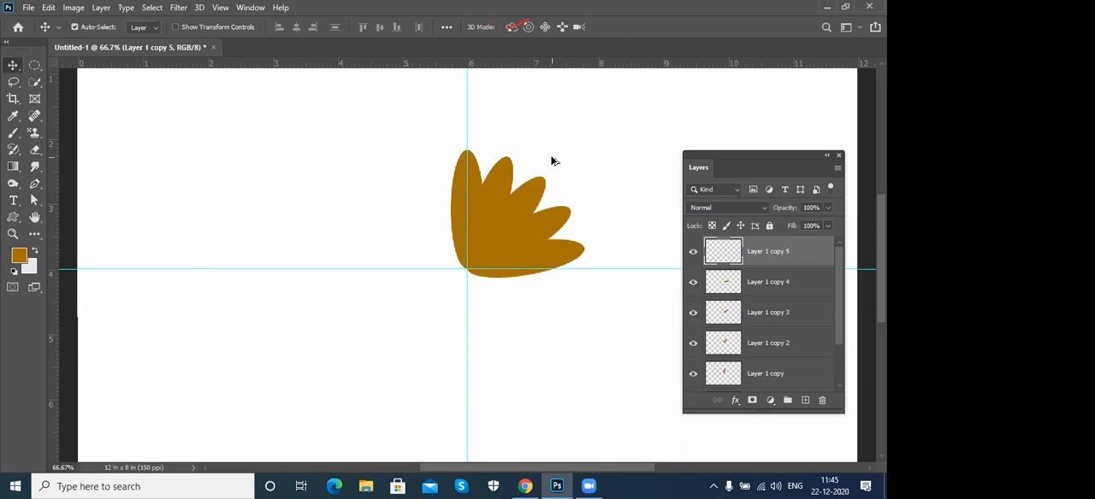
key(ctrl+shift+alt+t)
key(ctrl+shift+alt+t)
key(ctrl+shift+alt+t)
key(ctrl+shift+alt+t)
key(ctrl+shift+alt+t)
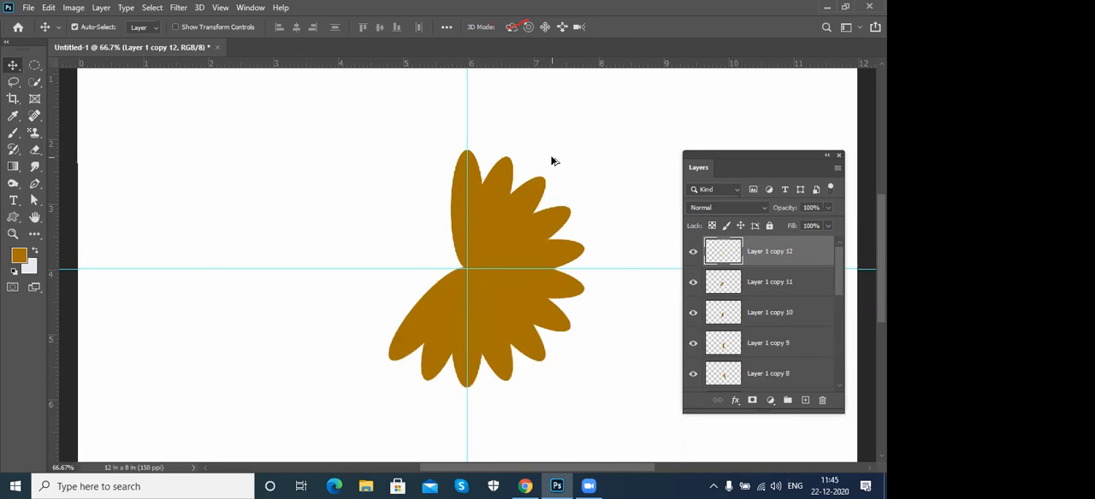
key(ctrl+shift+alt+t)
key(ctrl+shift+alt+t)
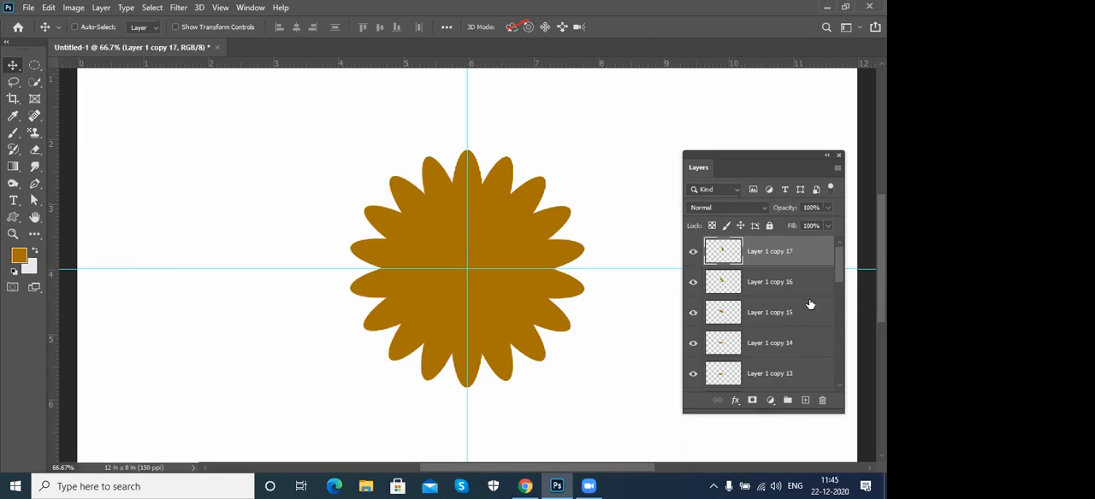
- Merge all the petal layers from Layer 1 copy 17 down to Layer 1 into one flower layer
drag(842, 272, 836, 367)
shift+click(810, 361)
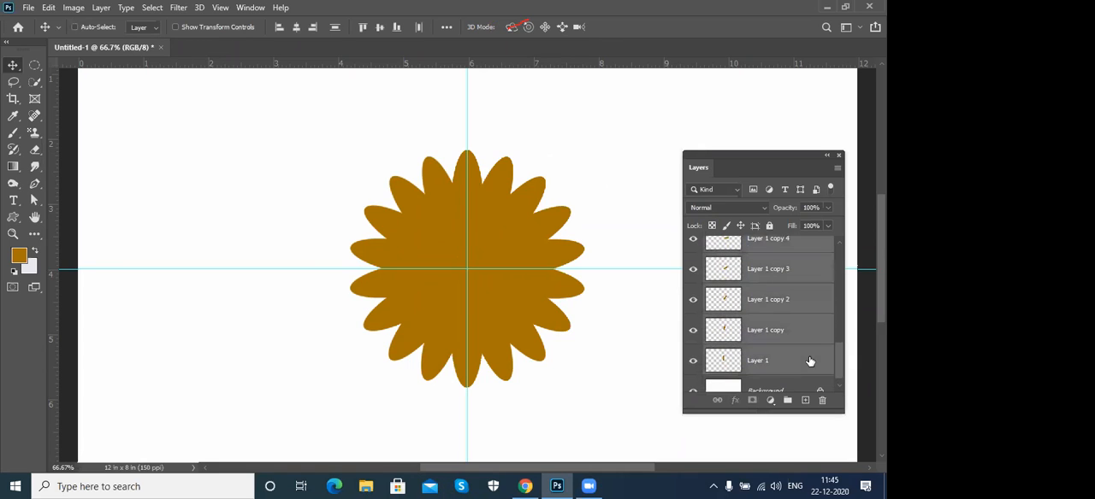
key(ctrl+e)
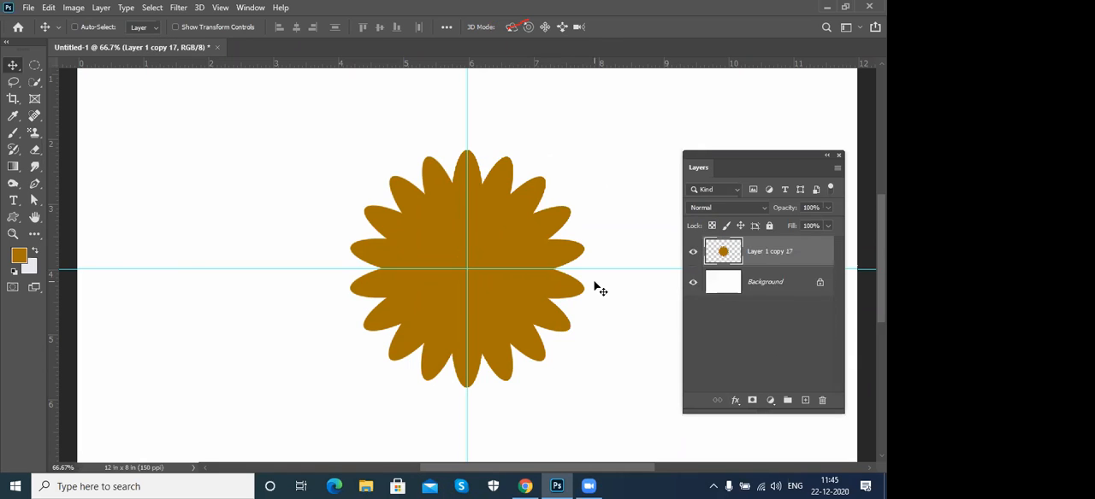
key(ctrl+j)
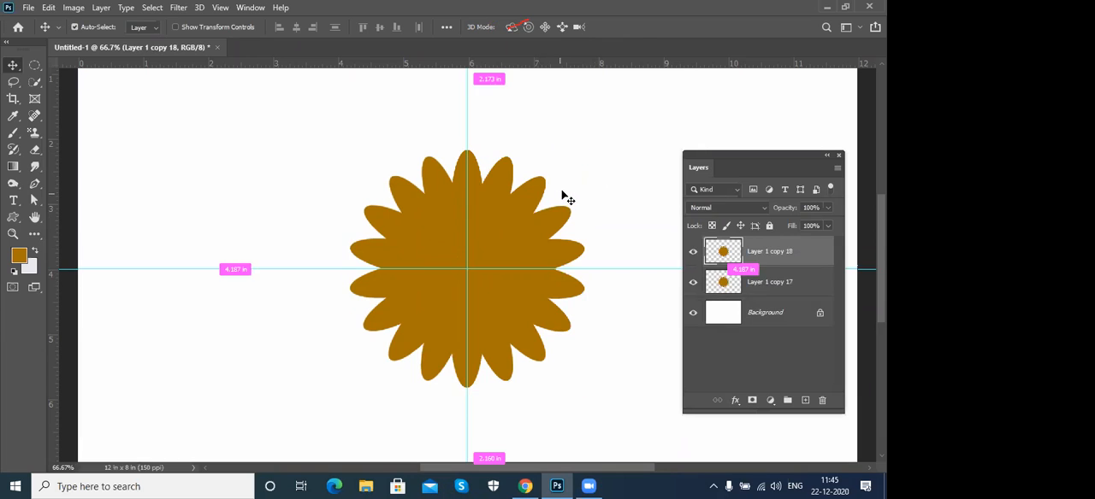
key(ctrl+t)
key(Return)
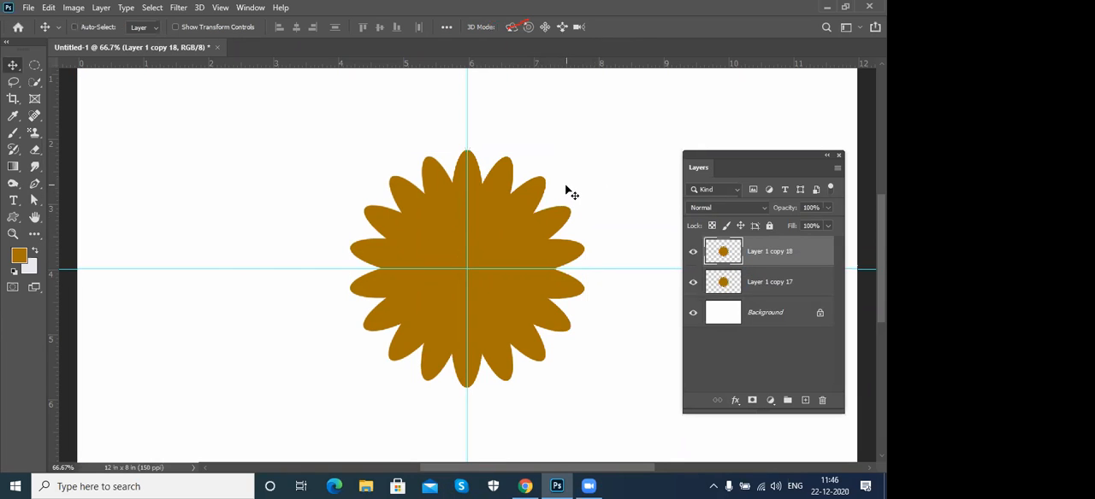
key(Delete)
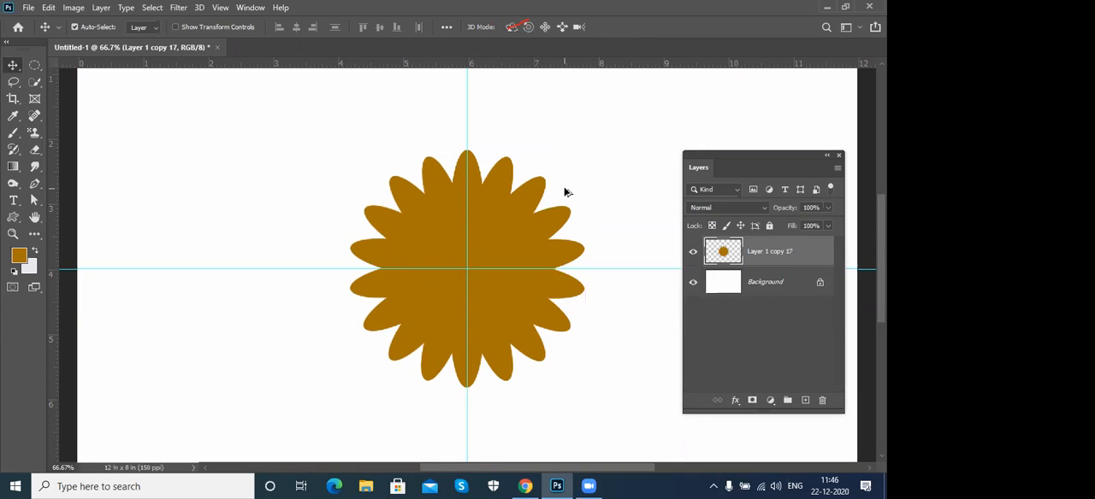
- Duplicate the flower with Free Transform, scaling the copy slightly down about its centre and rotating it so its tips fall between the original petals
key(ctrl+t)
drag(586, 151, 600, 185)
key(Return)
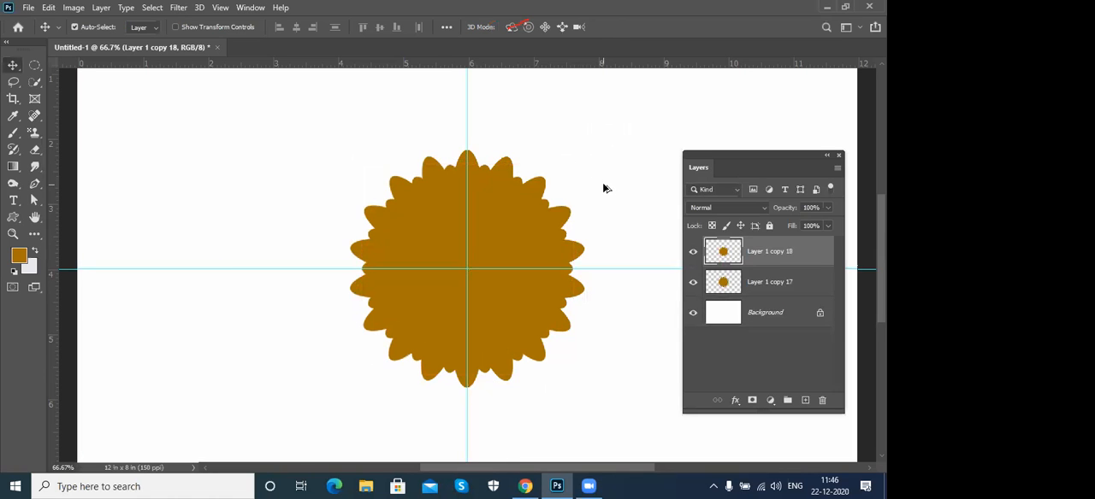
- Repeat the scaled and rotated flower duplicate up to Layer 1 copy 28
key(ctrl+alt+shift+t)
key(ctrl+alt+shift+t)
key(ctrl+alt+shift+t)
key(ctrl+alt+shift+t)
key(ctrl+alt+shift+t)
key(ctrl+alt+shift+t)
key(ctrl+alt+shift+t)
key(ctrl+alt+shift+t)
key(ctrl+alt+shift+t)
key(ctrl+alt+shift+t)
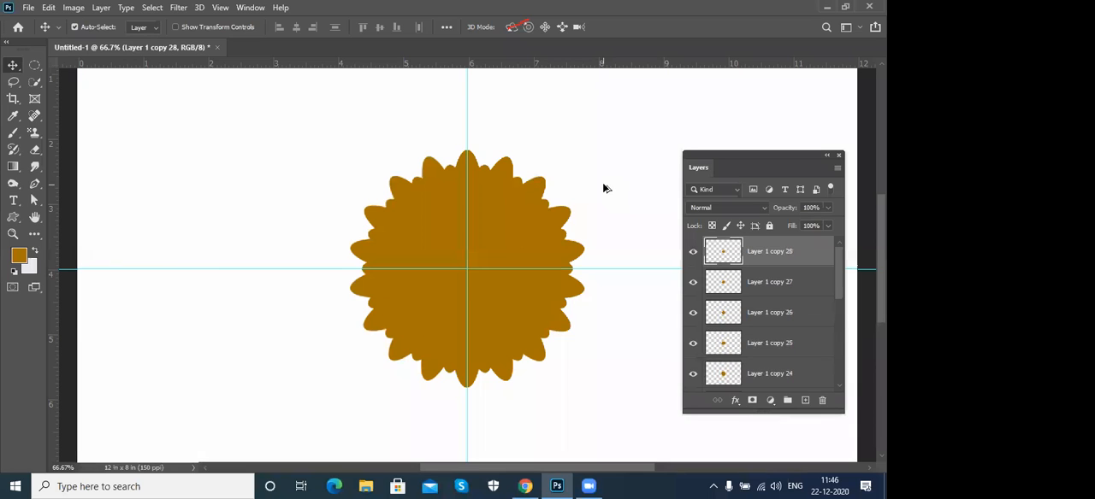
- Set the foreground colour to orange eaa60b and fill only the flower pixels on Layer 1 copy 28
drag(838, 272, 842, 246)
click(18, 256)
click(202, 193)
click(332, 175)
key(alt+BackSpace)
key(ctrl+z)
key(shift+alt+BackSpace)
- Fill the flower on Layer 1 copy 27 with yellow eac30b
click(801, 284)
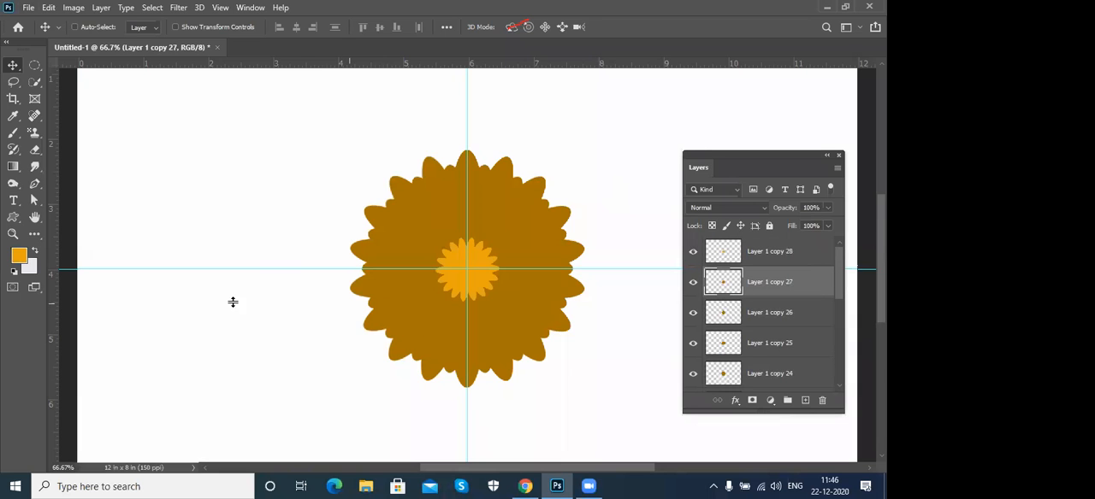
click(18, 256)
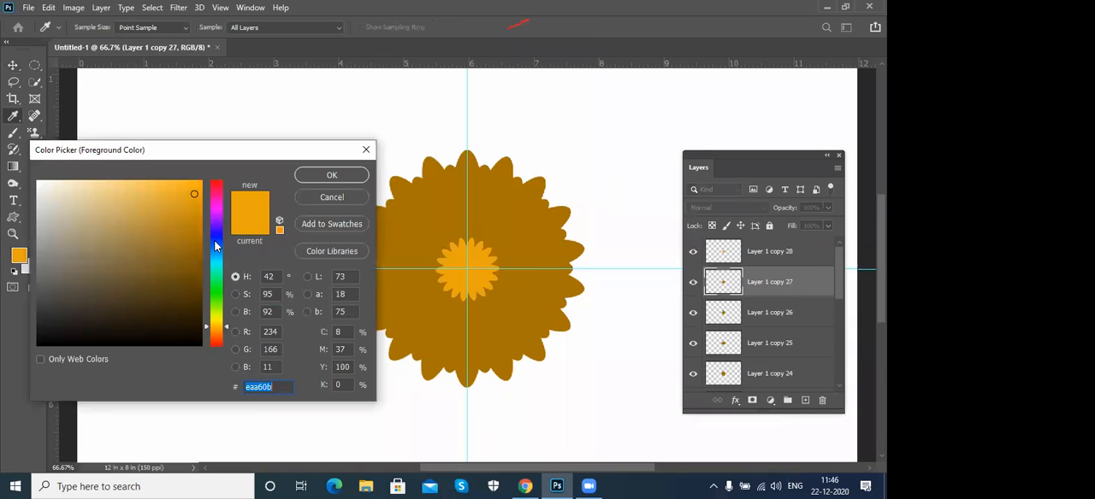
click(217, 240)
drag(217, 240, 221, 326)
click(330, 175)
key(v)
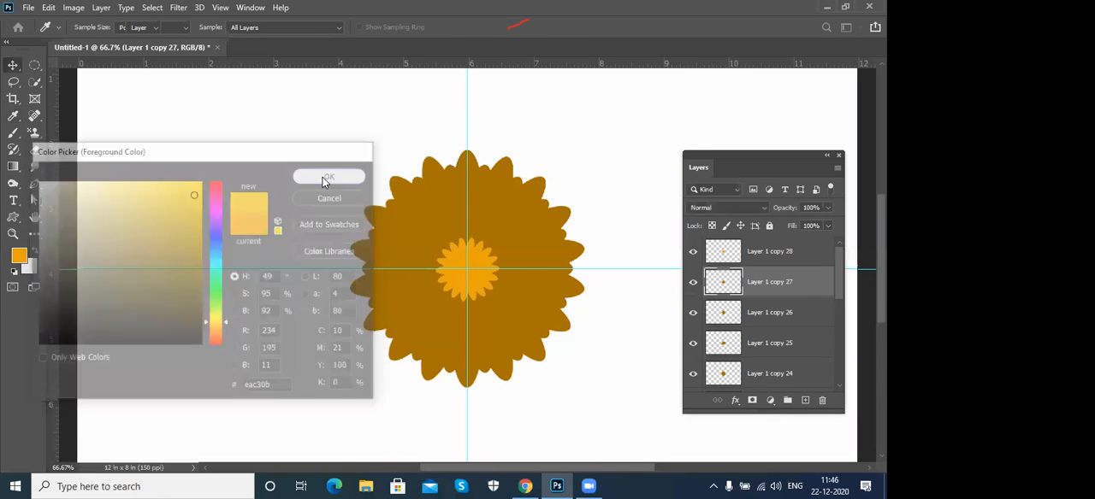
- Fill the flower on Layer 1 copy 26 with dark yellow 9b8311
click(785, 319)
click(17, 259)
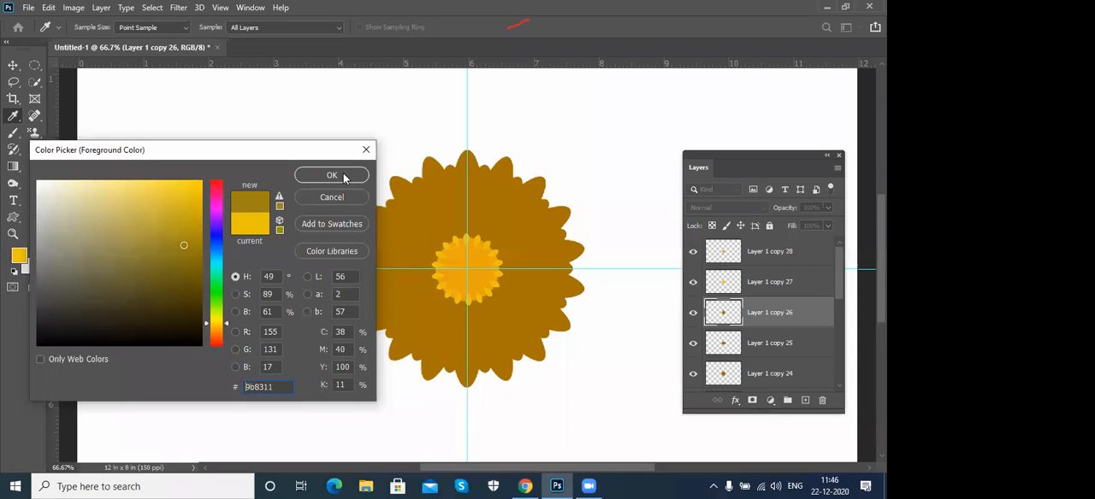
click(354, 170)
key(v)
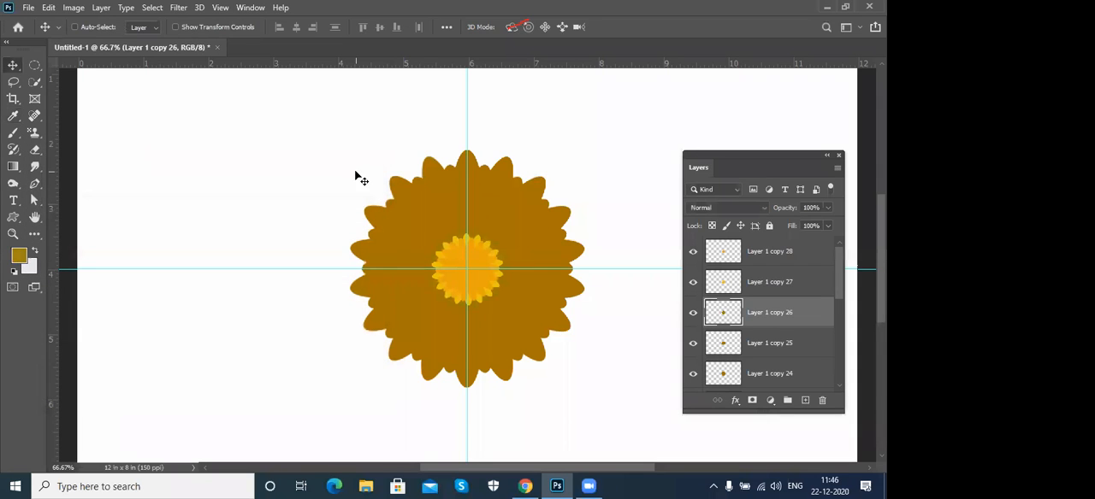
- Shift the foreground hue to a dark green and fill the flower on Layer 1 copy 25
click(794, 345)
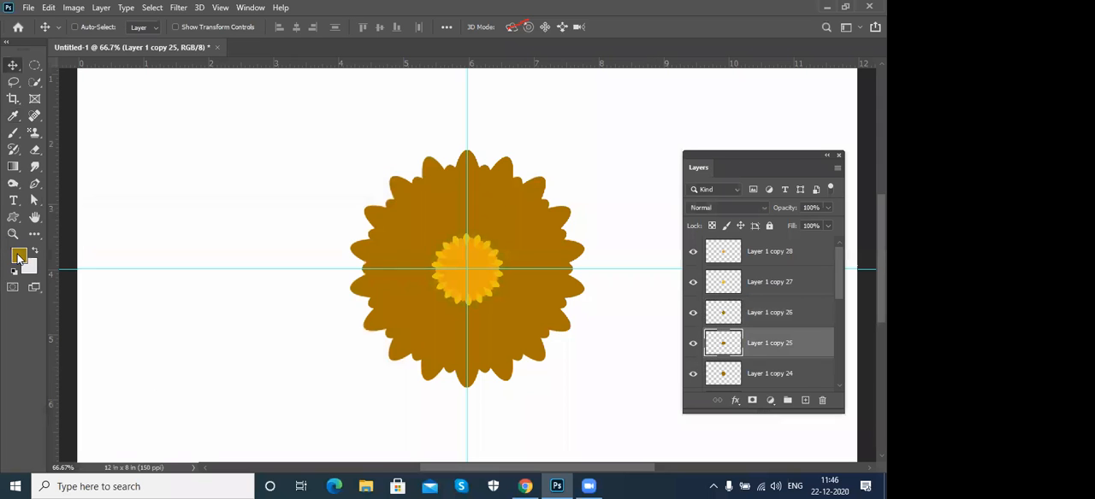
click(19, 258)
drag(215, 322, 219, 307)
click(332, 174)
key(v)
- Fill the flower on Layer 1 copy 24 with light green 92dc1d
click(808, 373)
scroll(808, 374, down, 2)
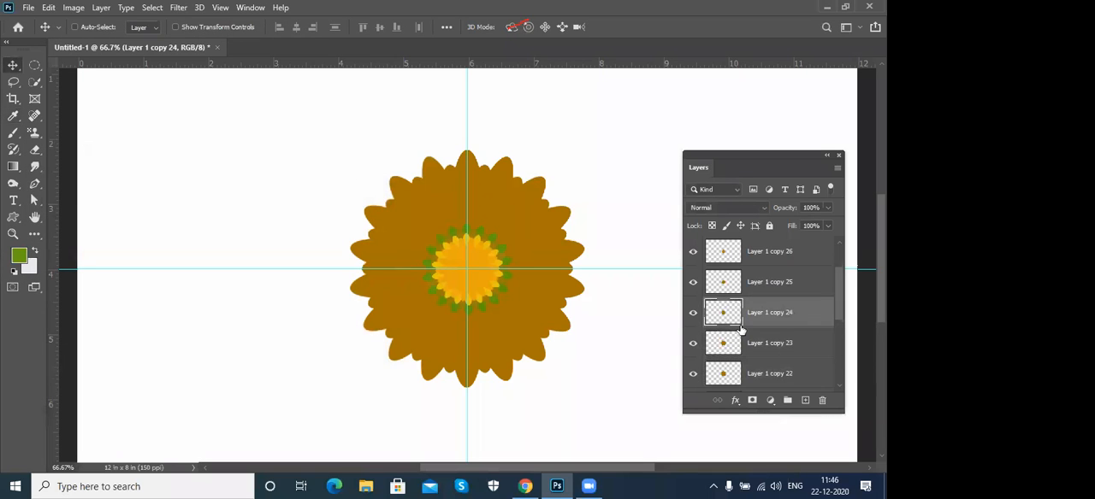
click(19, 261)
text(92dc1d)
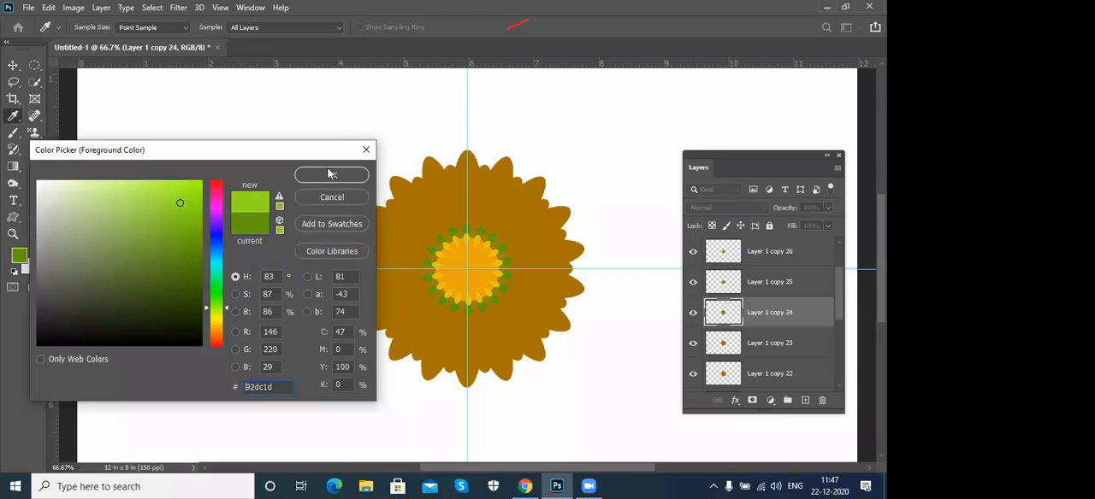
click(332, 174)
key(shift+alt+BackSpace)
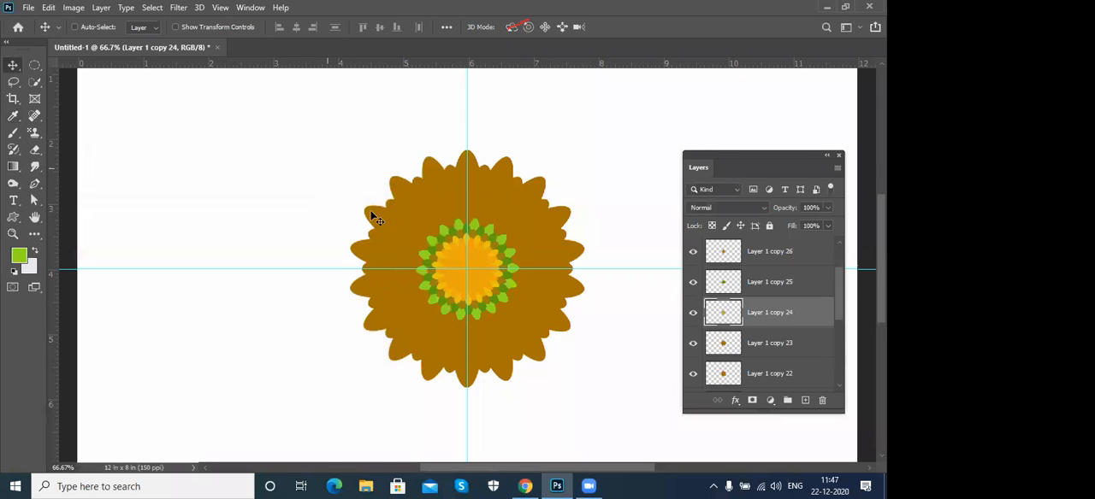
- Fill the flower on Layer 1 copy 23 with bright green 50f04c
click(808, 344)
scroll(813, 347, down, 2)
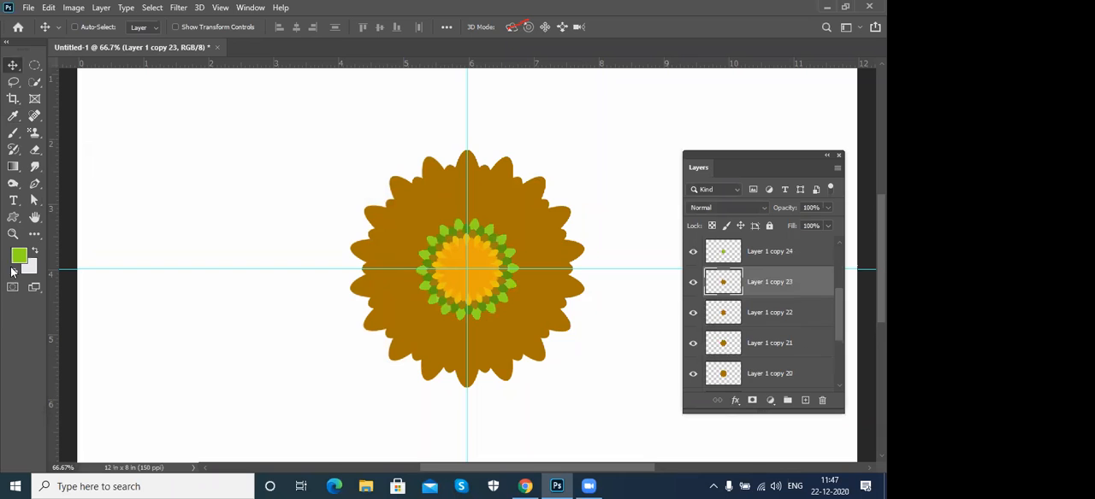
click(25, 255)
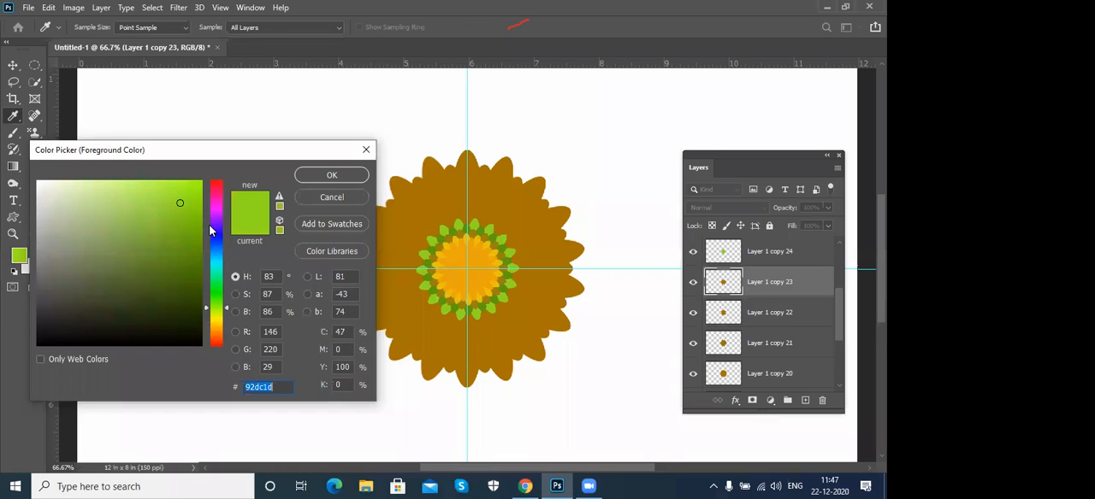
click(149, 190)
drag(221, 306, 220, 295)
click(358, 174)
key(shift+alt+BackSpace)
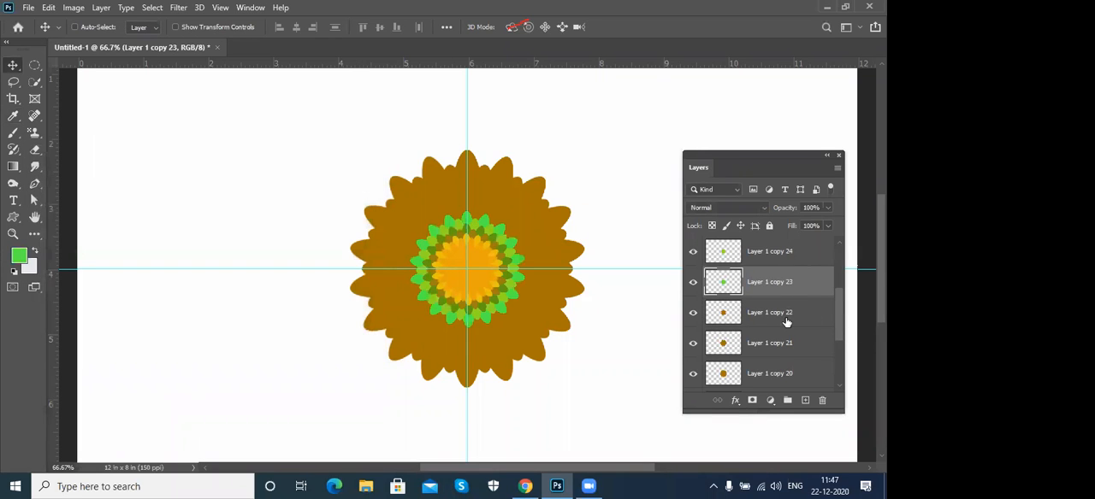
- Fill the flower on Layer 1 copy 18 with blue 4c99f0
click(786, 323)
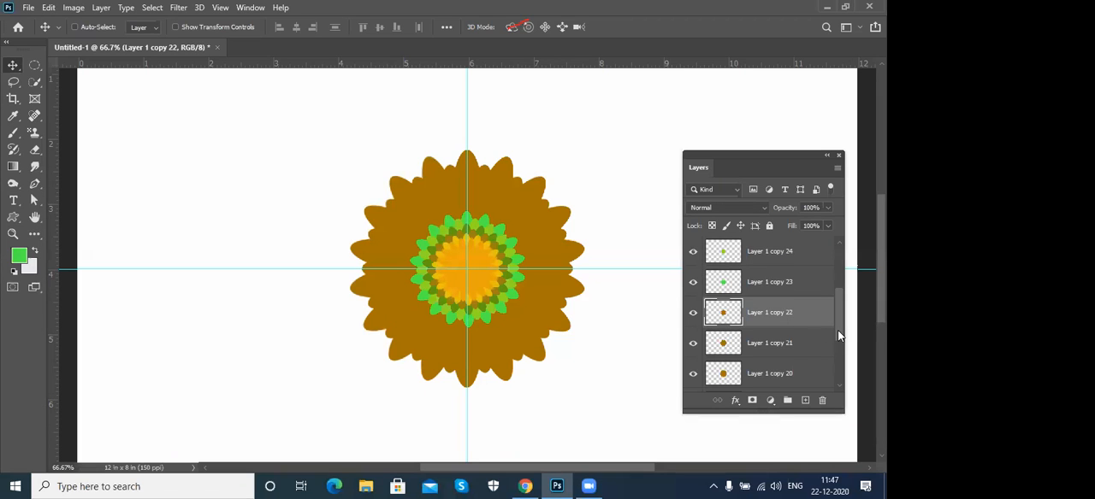
click(773, 366)
scroll(772, 346, down, 3)
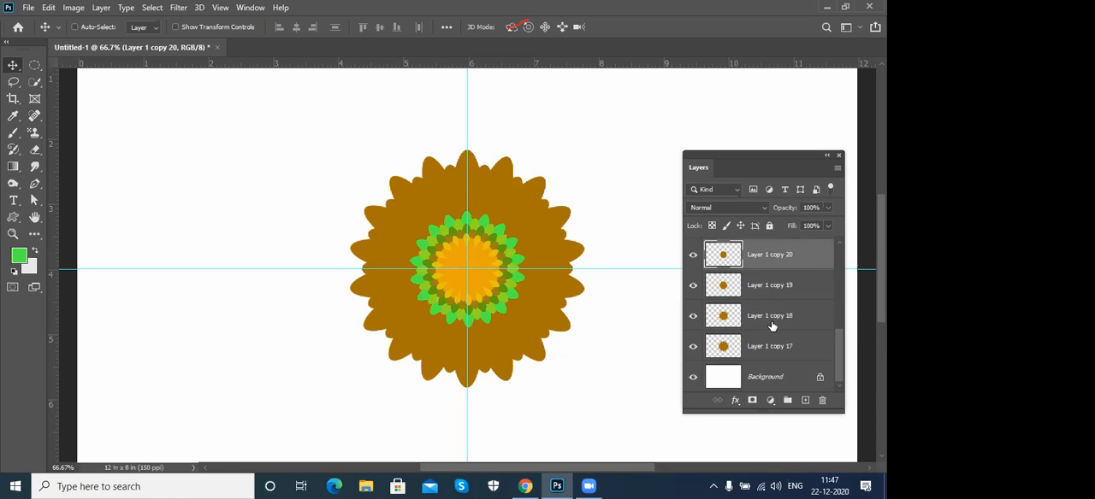
click(772, 326)
click(19, 255)
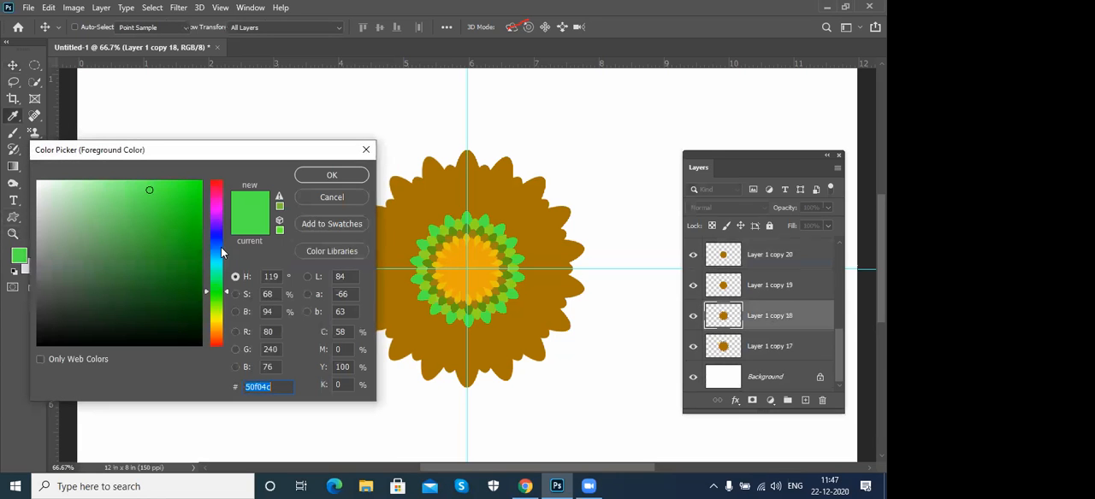
click(219, 248)
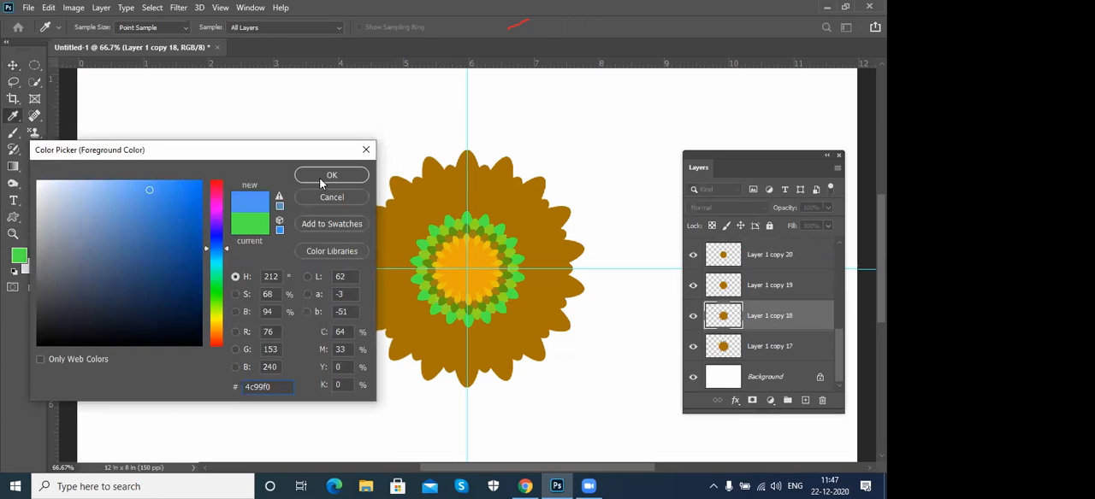
click(323, 177)
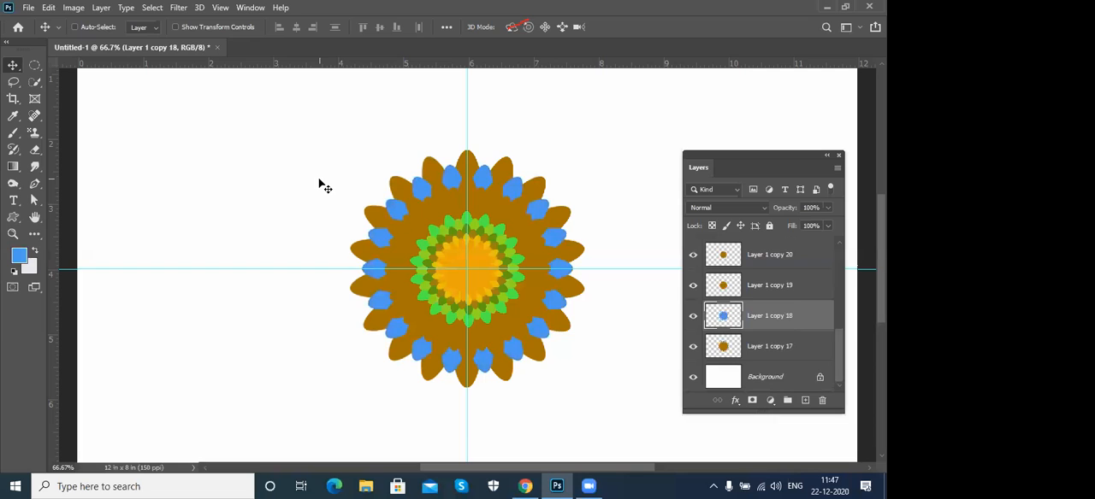
- Fill the flower on Layer 1 copy 19 with purple 824cf0
click(789, 287)
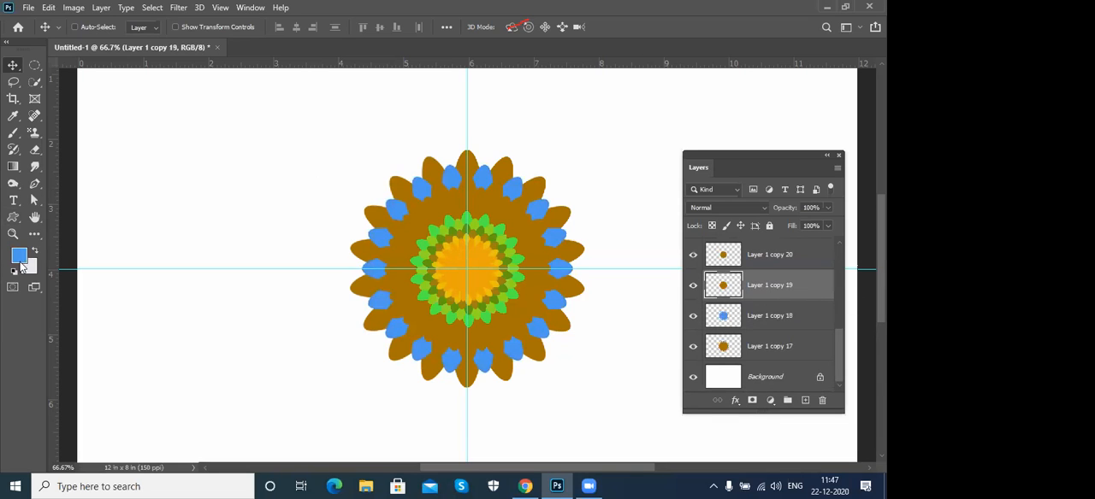
click(22, 263)
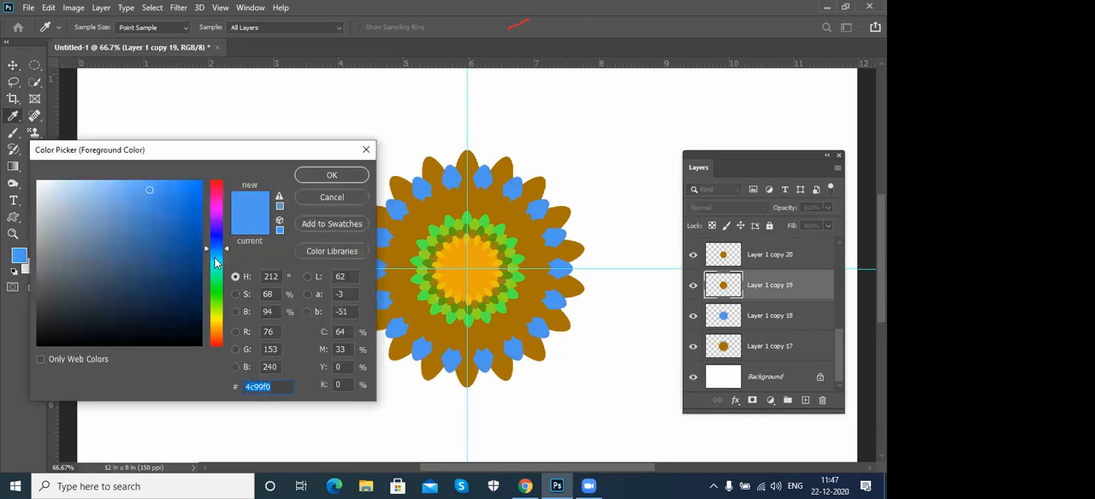
click(222, 230)
drag(222, 231, 222, 227)
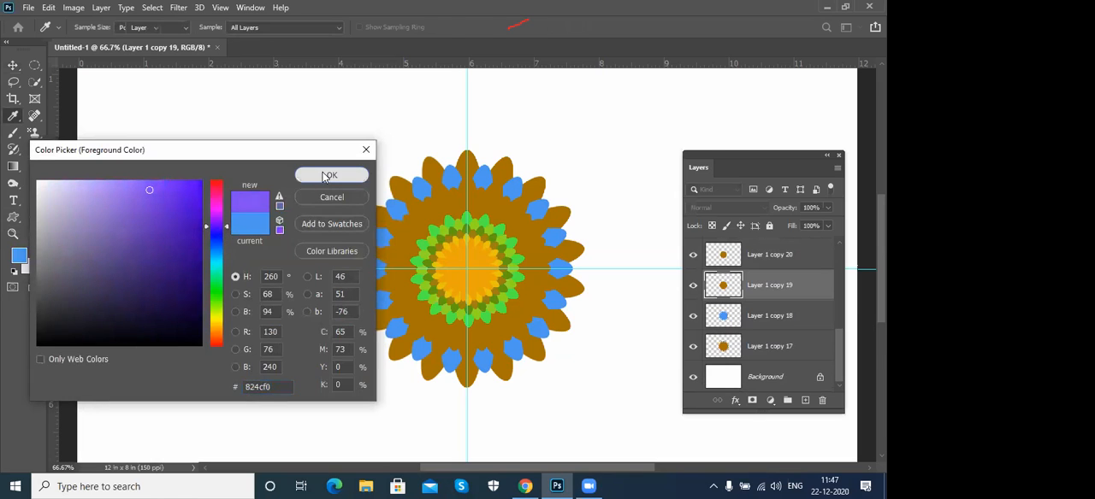
click(317, 175)
key(v)
key(alt+shift+BackSpace)
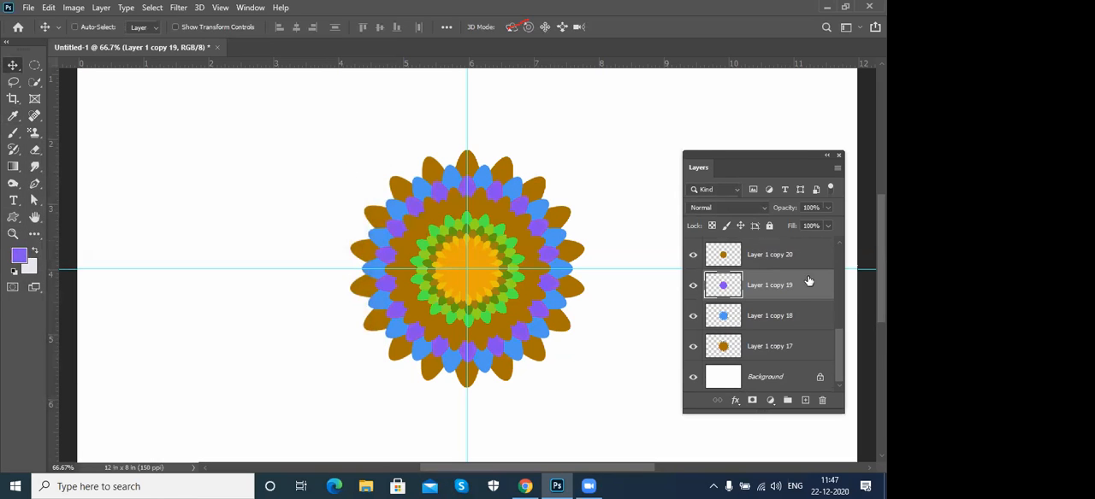
- Shift the foreground hue to magenta and fill the flower on Layer 1 copy 20
click(786, 259)
scroll(777, 283, up, 1)
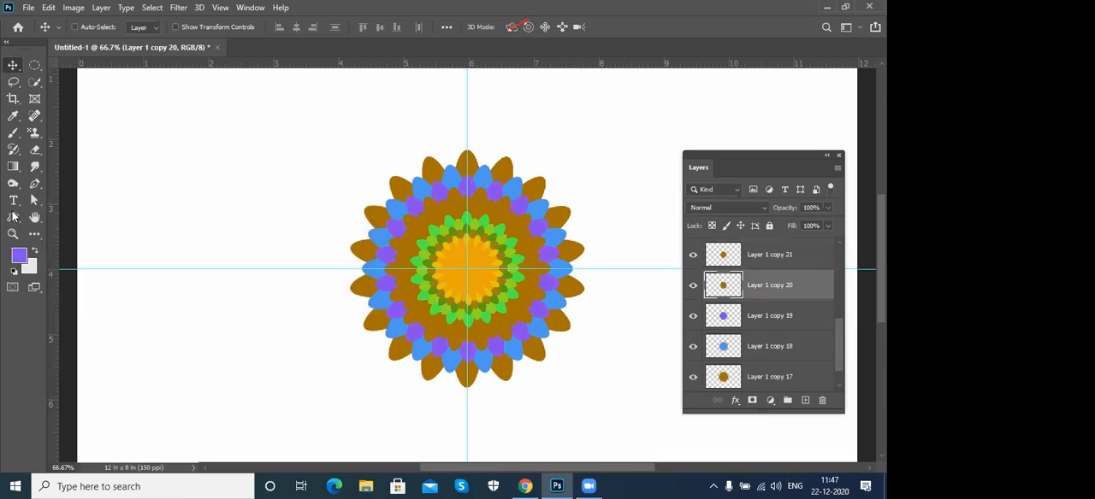
click(18, 255)
drag(217, 229, 219, 211)
click(313, 177)
key(shift+alt+BackSpace)
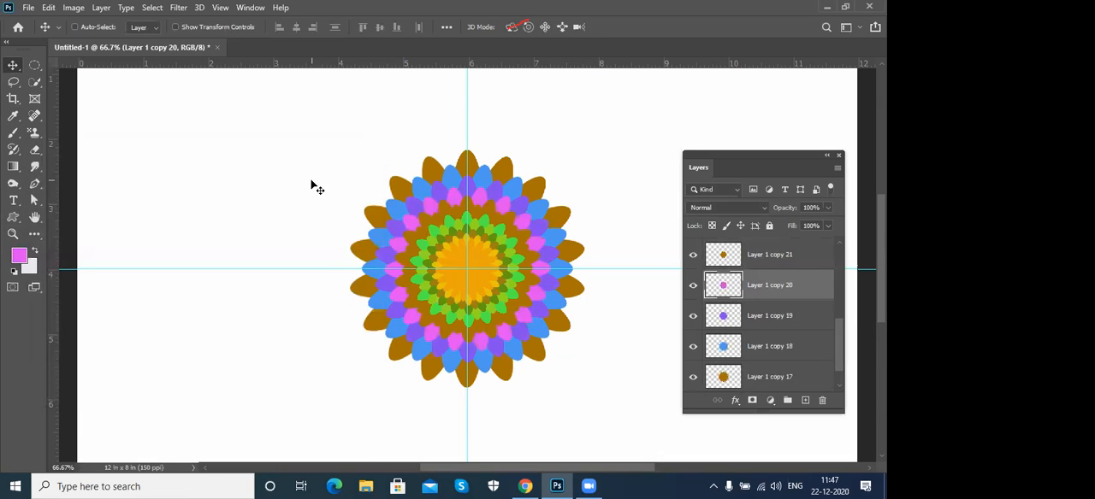
- Shift the foreground hue to a warmer pink and fill the flower on Layer 1 copy 21
click(787, 256)
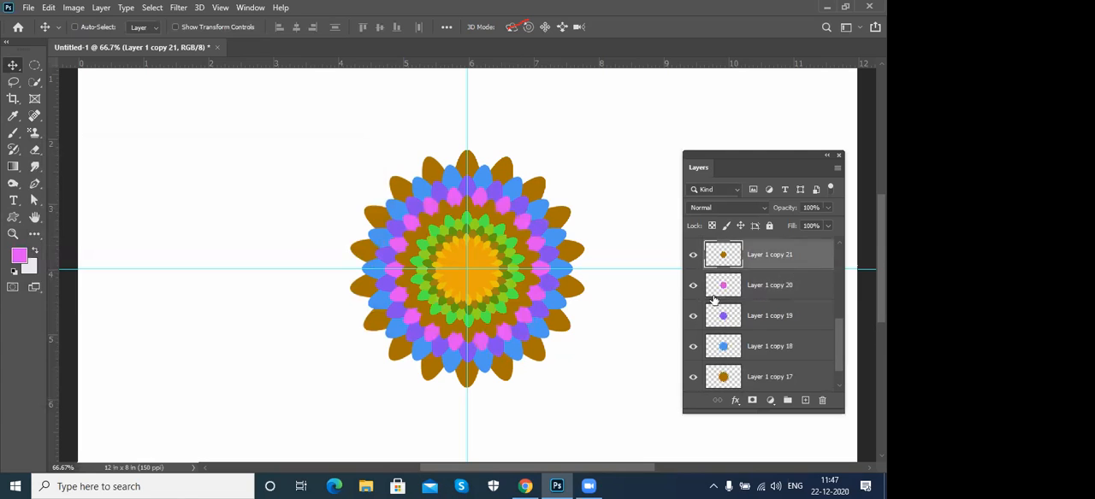
click(21, 260)
drag(221, 215, 222, 199)
click(331, 175)
key(v)
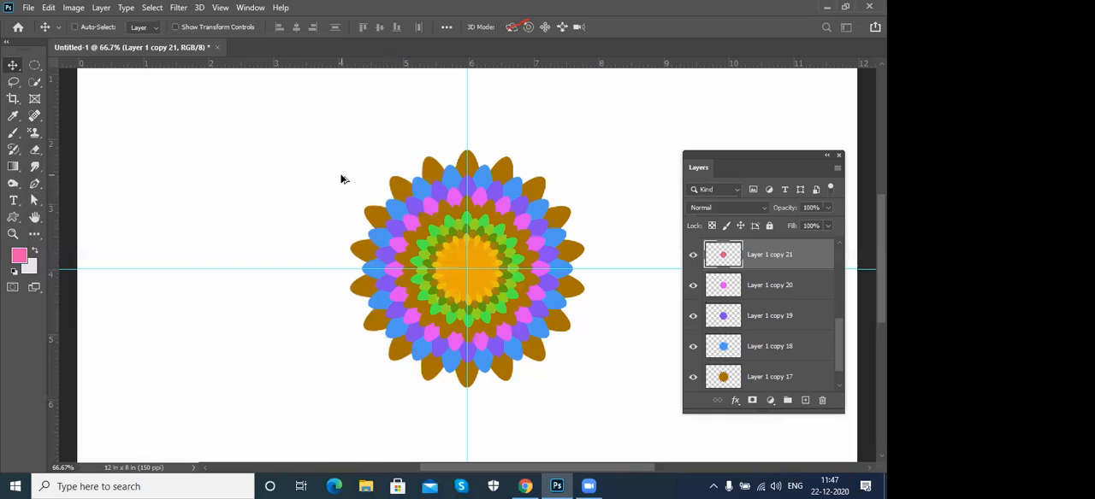
key(shift+alt+BackSpace)
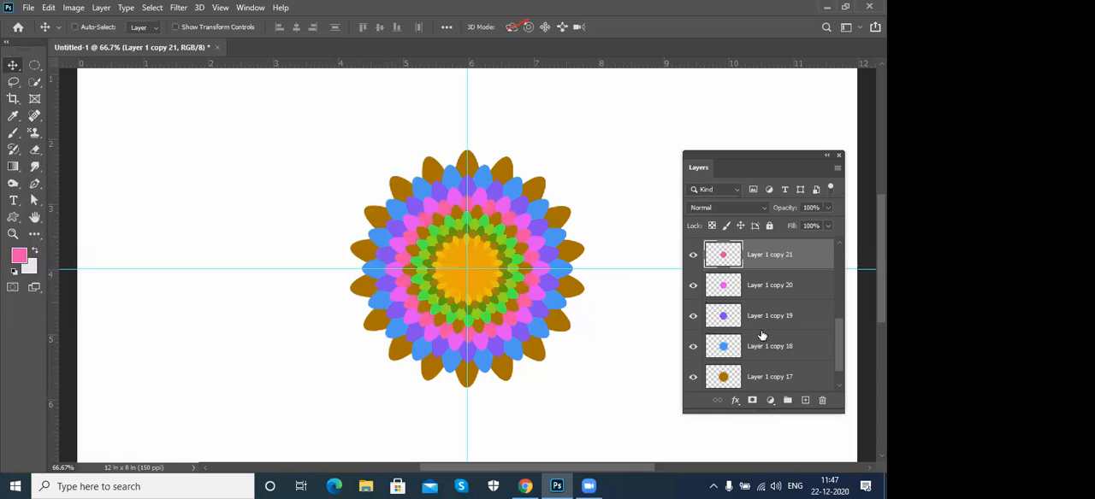
- Merge all the coloured flower layers above the background into a single layer
drag(841, 354, 843, 379)
click(804, 248)
shift+click(801, 346)
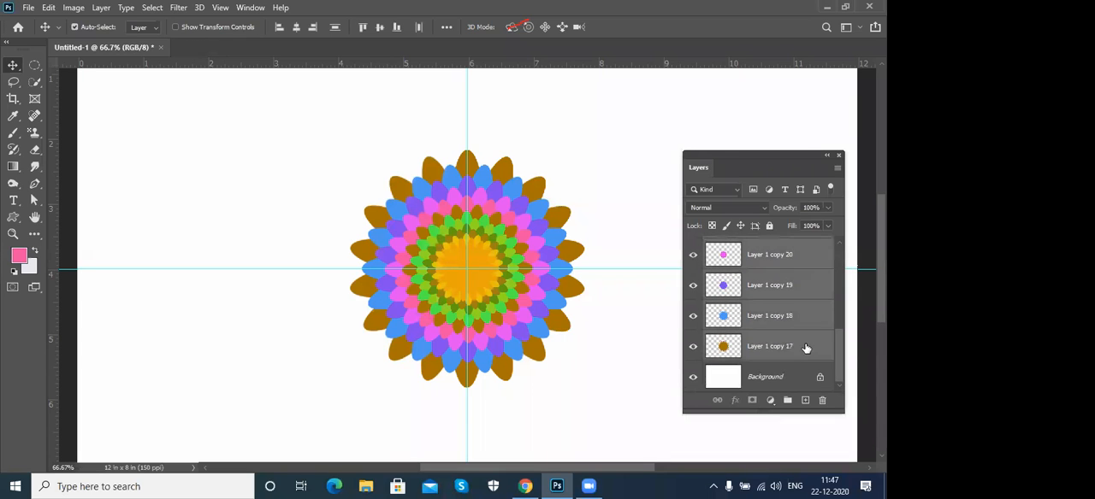
key(ctrl+e)
key(ctrl+minus)
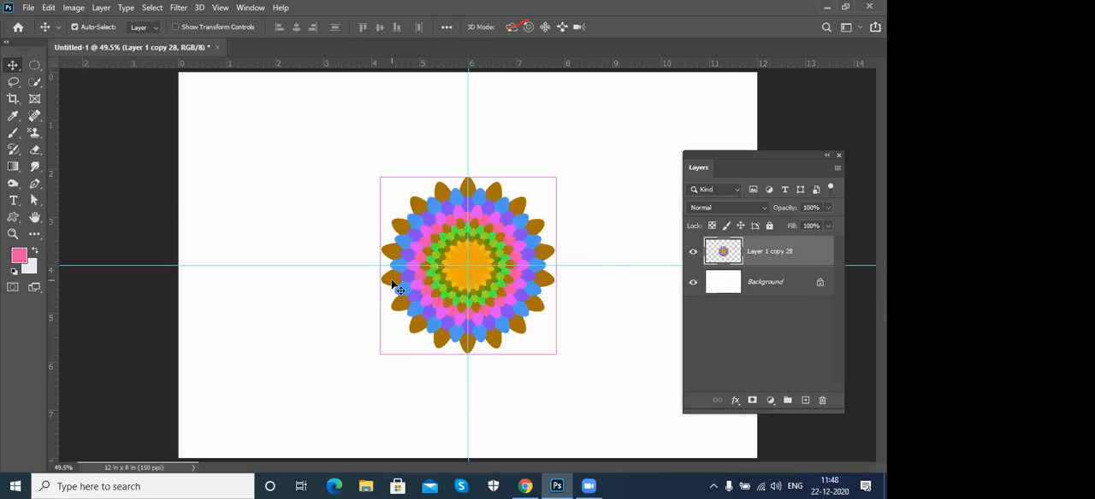
- Move the merged flower up and left of the guide crossing and scale it down to about 2.5 inches wide
drag(498, 242, 405, 167)
key(ctrl+t)
drag(462, 101, 437, 128)
drag(404, 187, 417, 188)
key(Return)
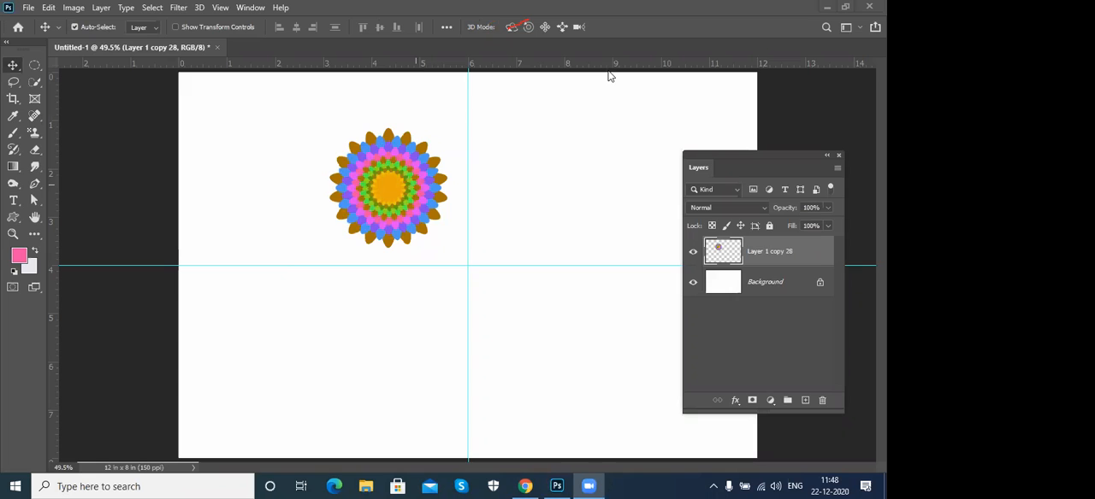
key(ctrl+t)
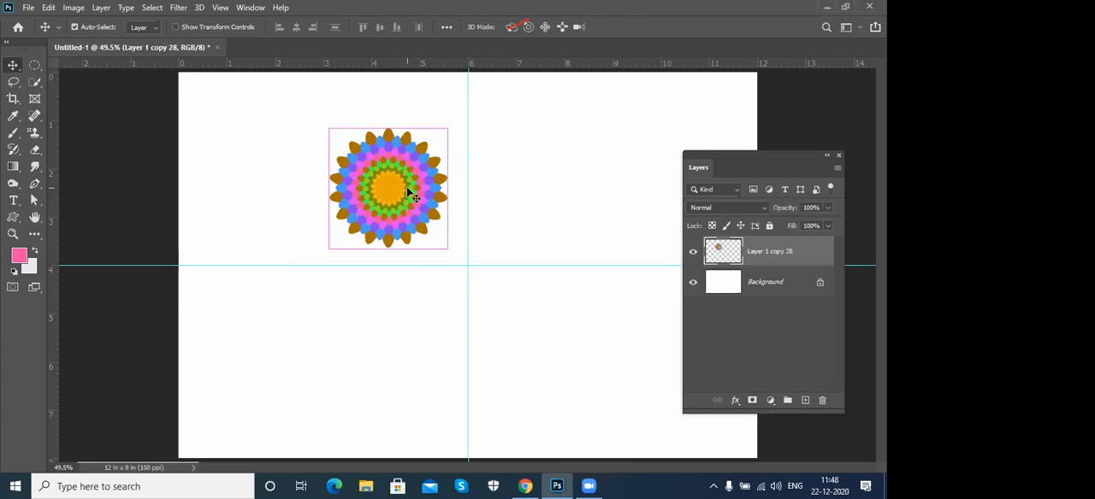
drag(392, 190, 440, 245)
drag(467, 120, 561, 174)
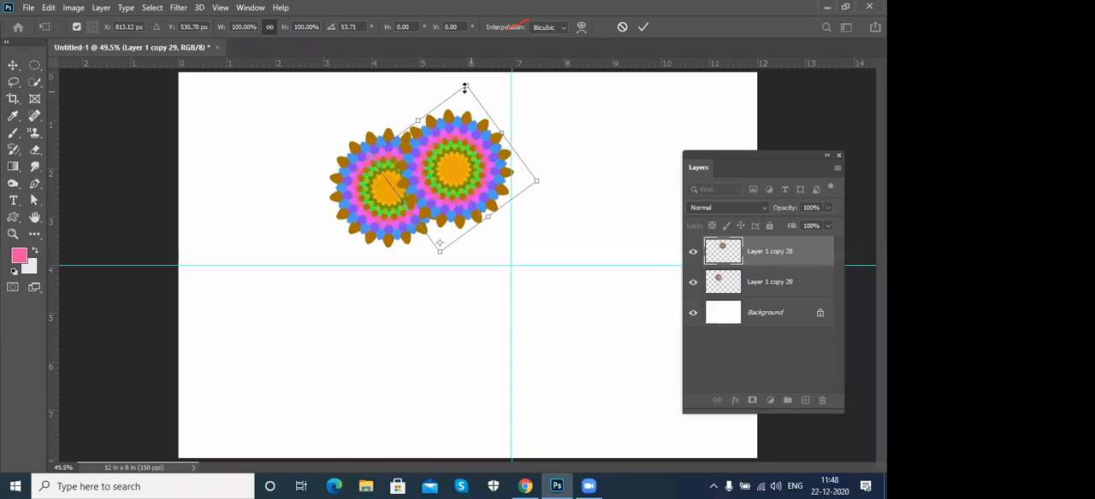
drag(470, 98, 466, 120)
drag(559, 182, 582, 214)
key(Escape)
- Transform a copy of the flower around a pivot placed below and right of it, scaled to 85.47% and rotated 39.26°
key(ctrl+t)
drag(389, 190, 448, 275)
mouse_move(464, 111)
mouse_down()
mouse_move(545, 155)
mouse_move(454, 111)
mouse_up()
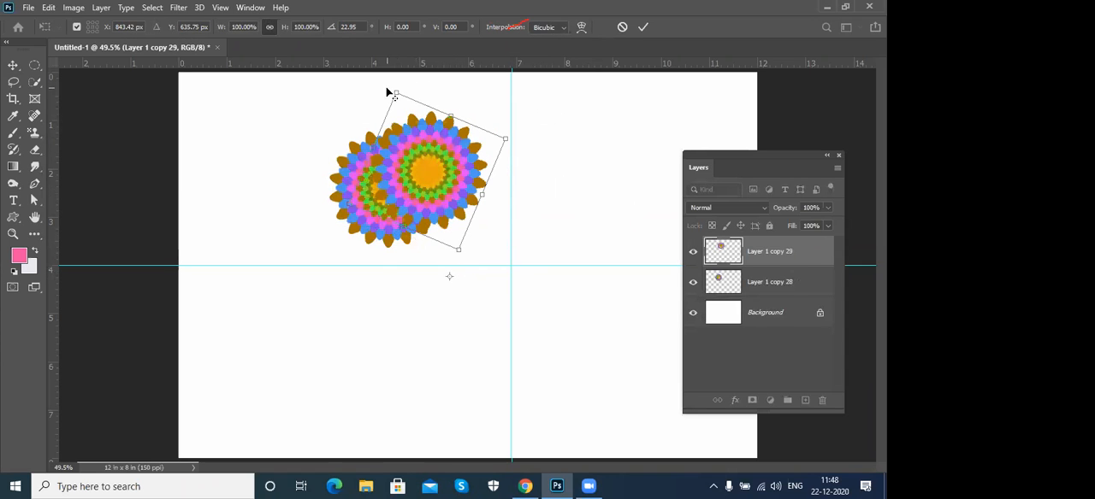
drag(395, 90, 512, 130)
click(449, 125)
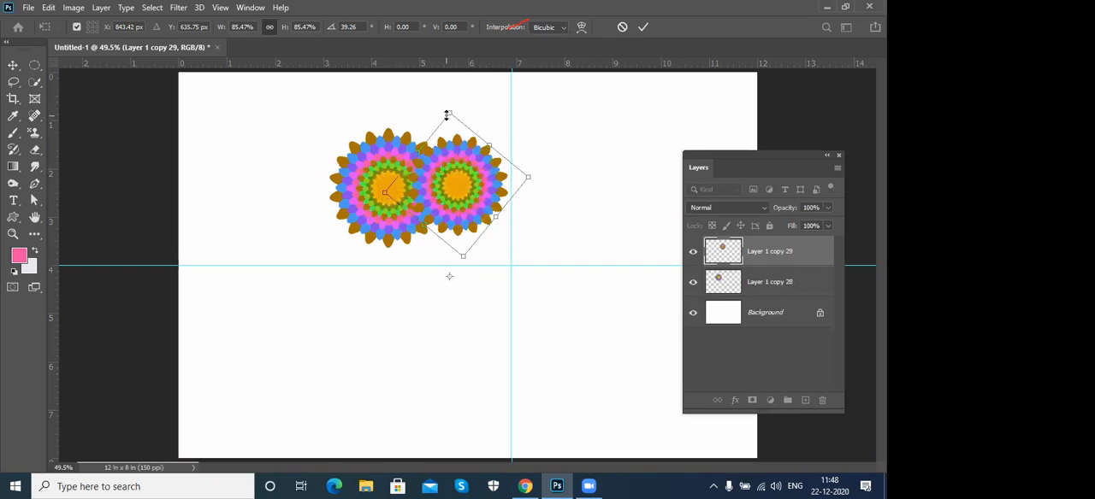
key(Return)
- Repeat the transform on new flower copies until they shrink into a complete spiral around the pivot
key(ctrl+alt+shift+t)
key(ctrl+alt+shift+t)
key(ctrl+alt+shift+t)
key(ctrl+alt+shift+t)
key(ctrl+alt+shift+t)
key(ctrl+alt+shift+t)
key(ctrl+alt+shift+t)
key(ctrl+alt+shift+t)
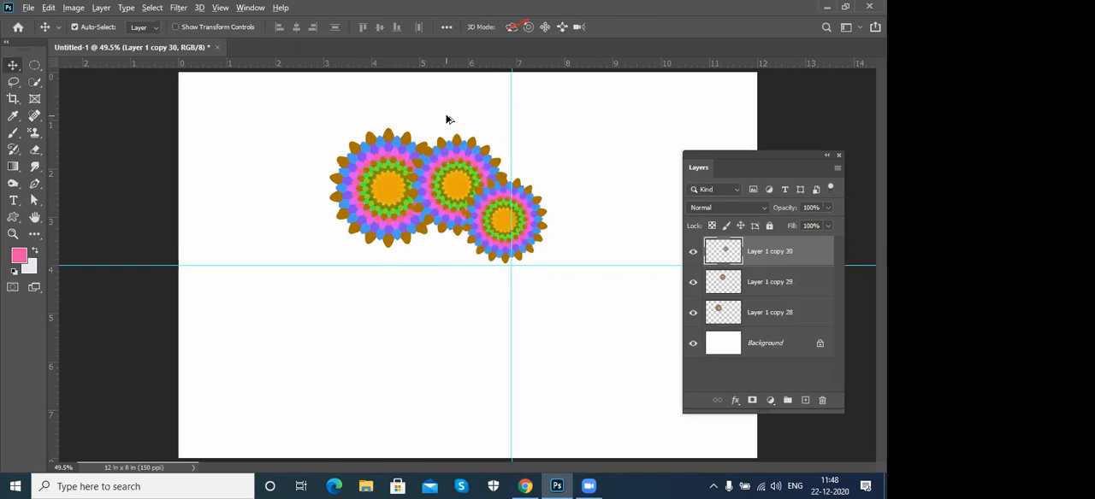
key(ctrl+alt+shift+t)
key(ctrl+alt+shift+t)
key(ctrl+alt+shift+t)
key(ctrl+alt+shift+t)
key(ctrl+alt+shift+t)
key(ctrl+alt+shift+t)
key(ctrl+alt+shift+t)
key(ctrl+alt+shift+t)
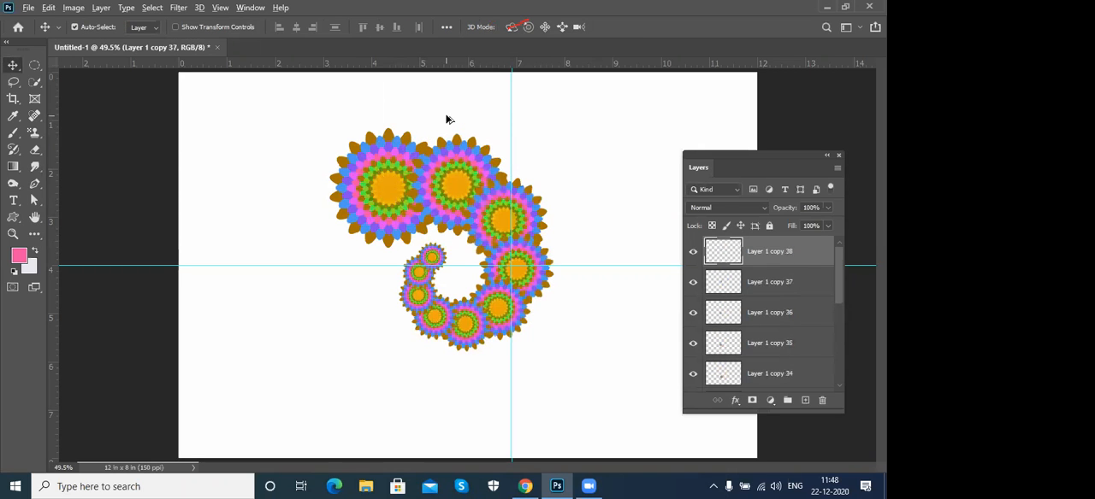
key(ctrl+alt+shift+t)
key(ctrl+alt+shift+t)
key(ctrl+alt+shift+t)
key(ctrl+alt+shift+t)
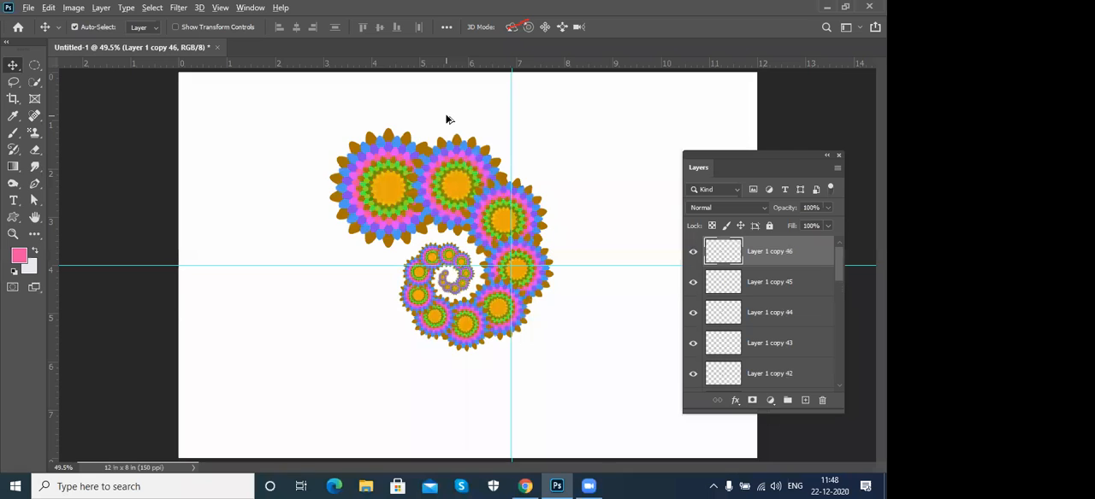
key(ctrl+alt+shift+t)
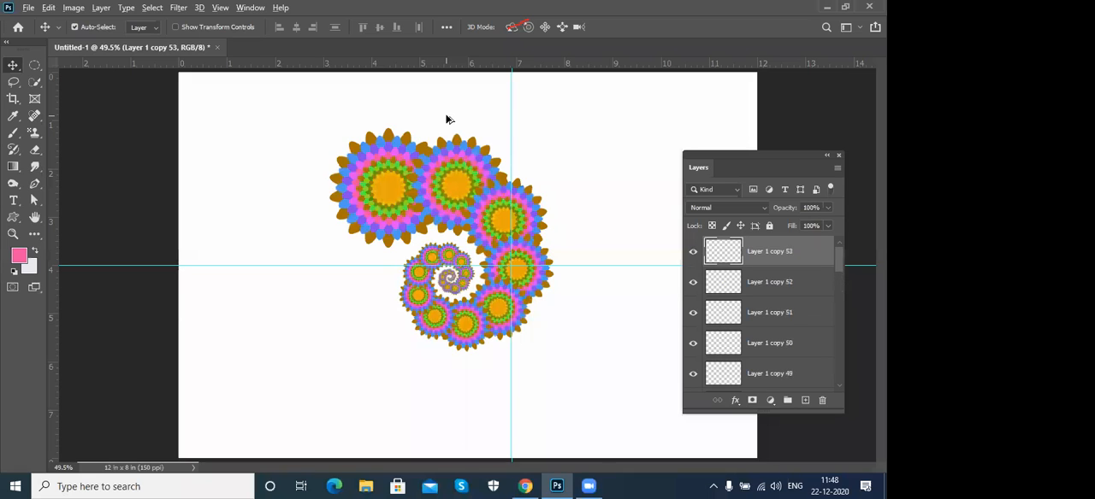
key(ctrl+alt+shift+t)
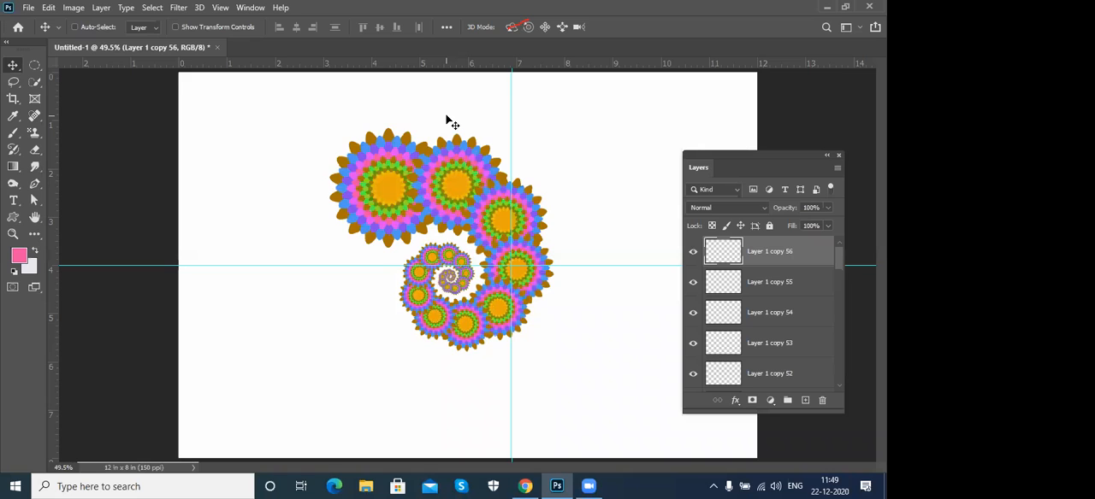
- Merge all the spiral's flower layers into one and move the spiral to the upper-left corner of the page
drag(836, 267, 844, 381)
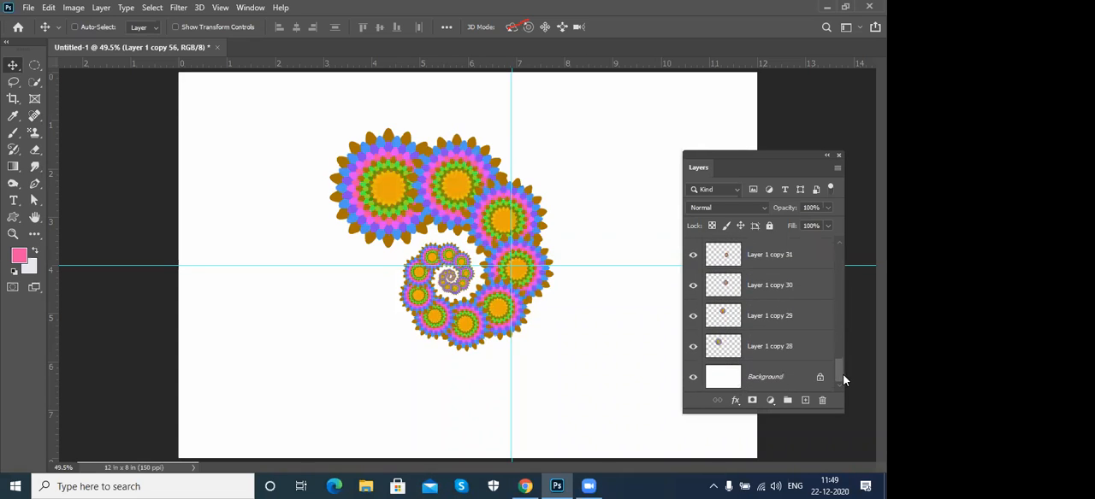
shift+click(806, 345)
key(ctrl+e)
drag(493, 197, 389, 166)
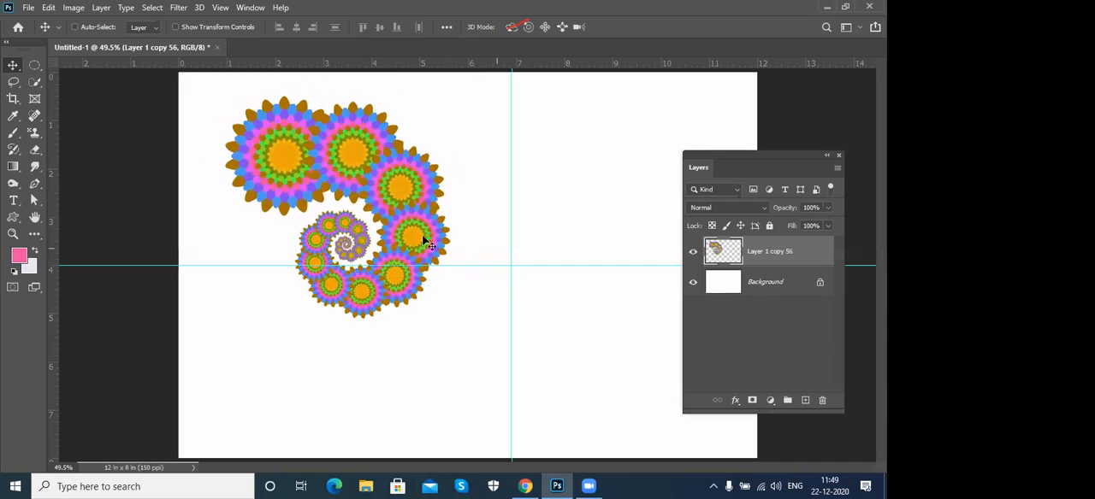
drag(402, 206, 336, 177)
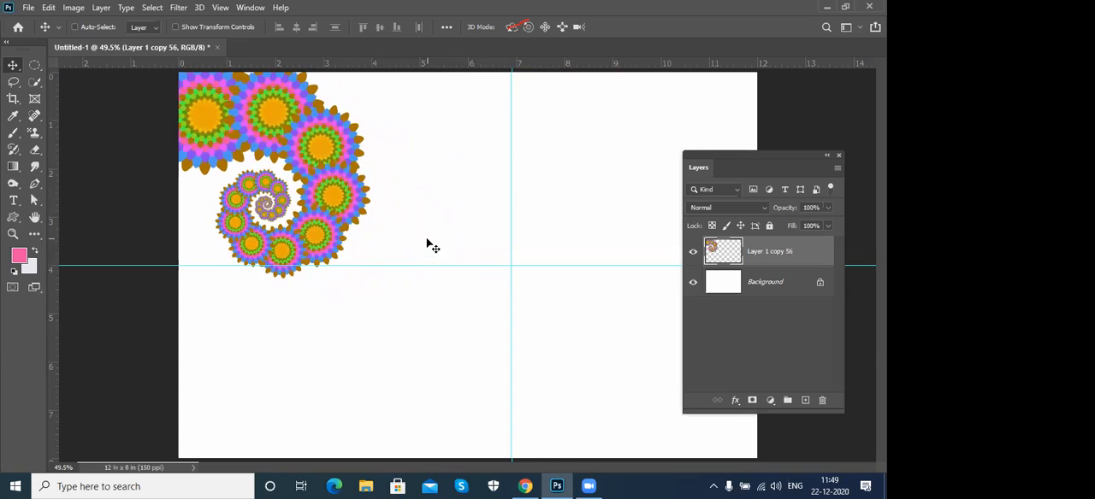
- Examine the layer commands for duplicating, deleting and exporting, and check the spiral layer by toggling its visibility
click(106, 7)
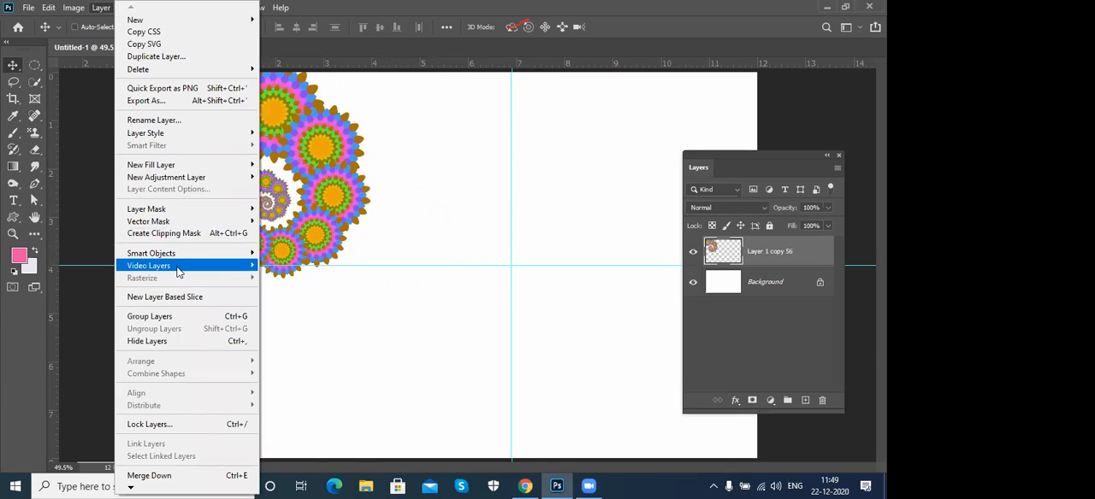
mouse_move(177, 274)
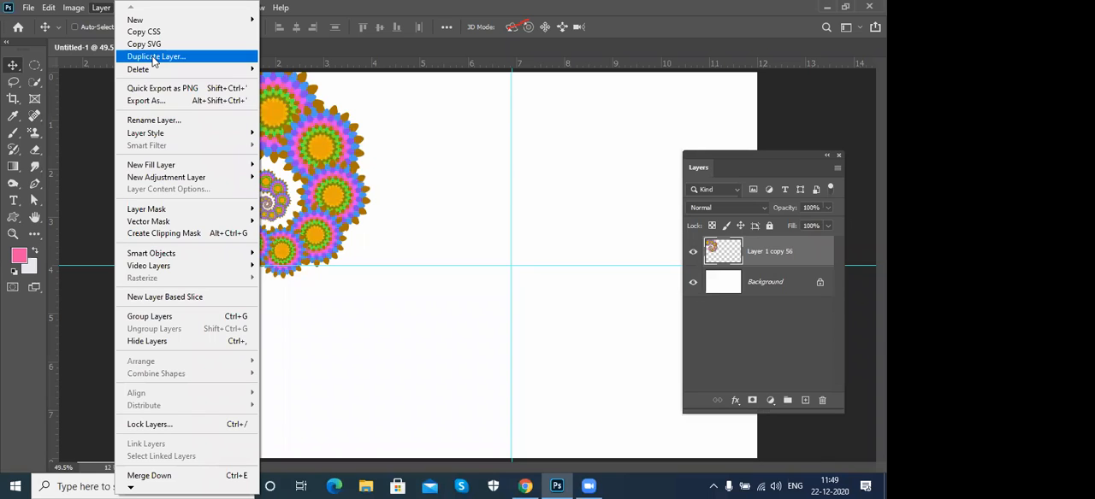
mouse_move(242, 73)
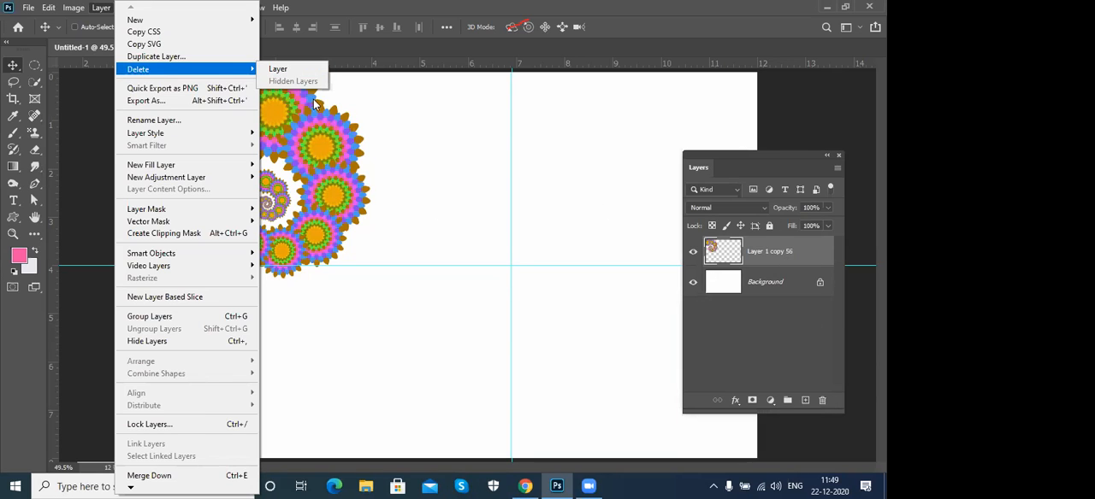
click(760, 320)
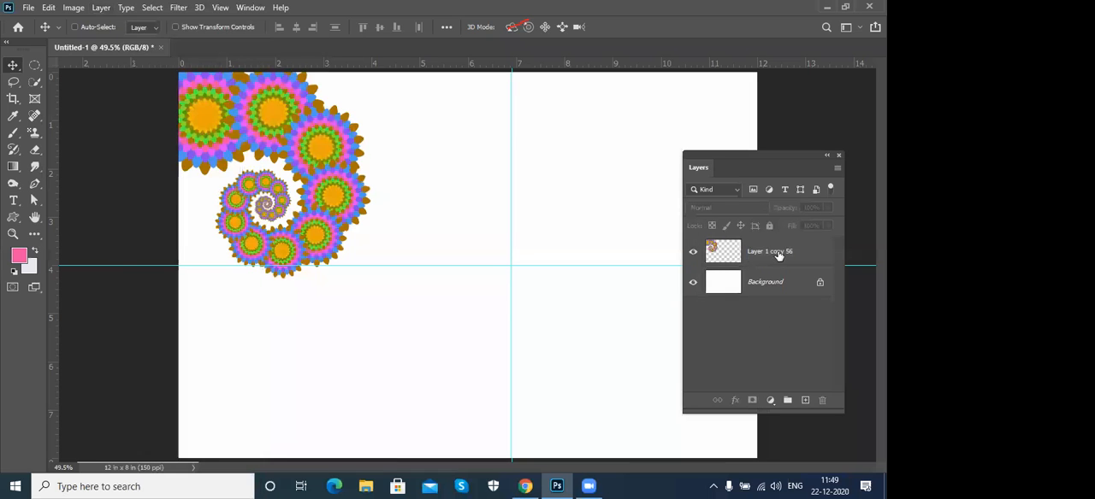
click(770, 253)
click(693, 253)
click(694, 253)
click(693, 253)
click(693, 253)
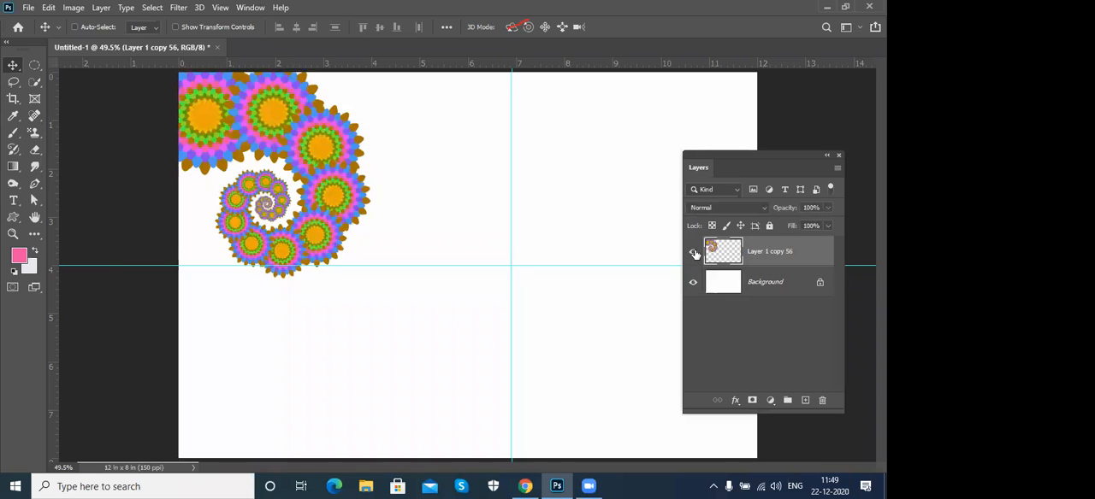
click(101, 7)
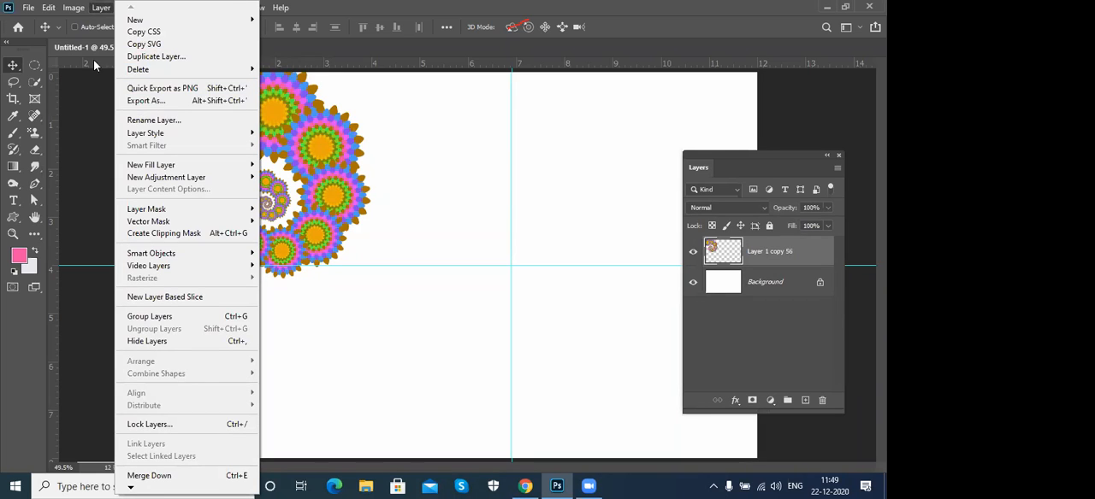
click(183, 92)
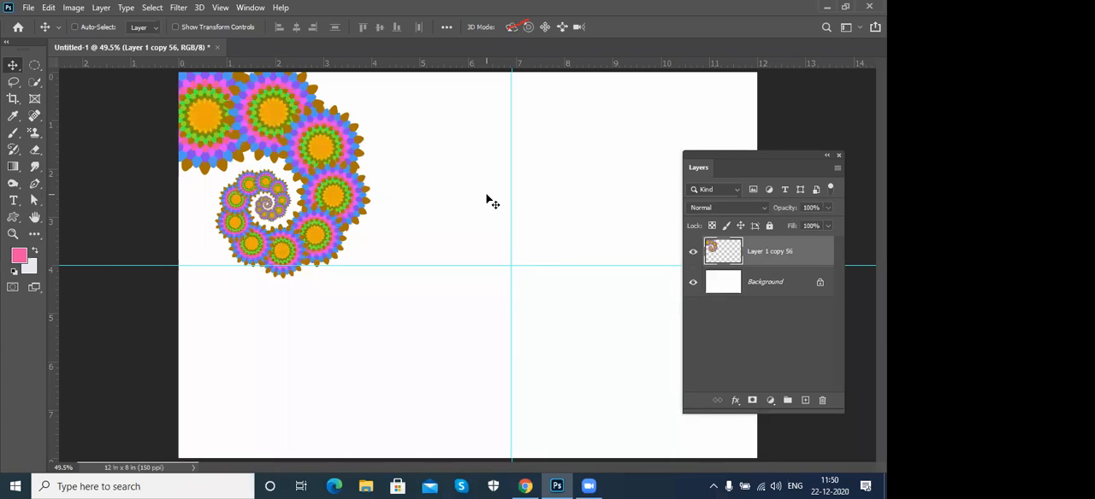
- Export the spiral layer as a PNG named testing into the photoshop examples folder on the Desktop
key(ctrl+shift+s)
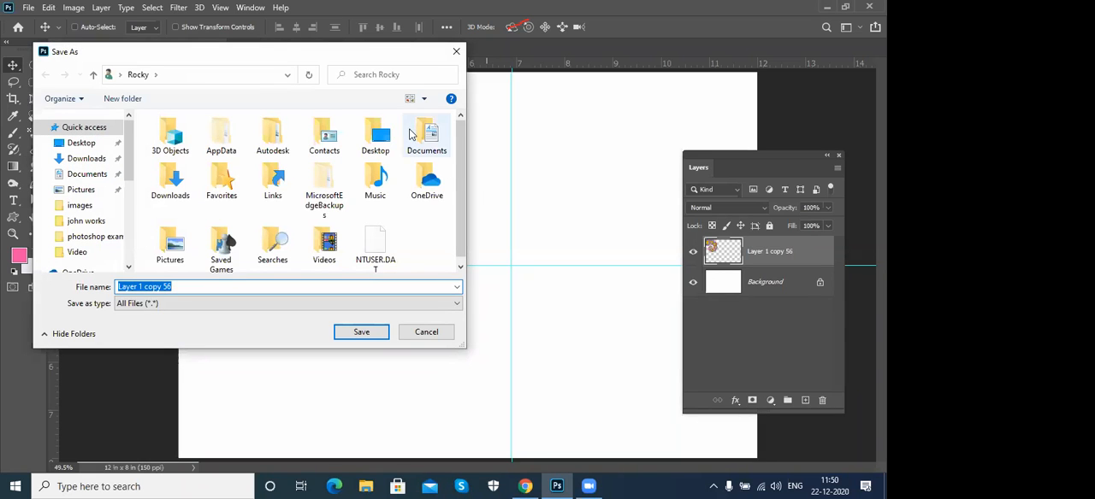
click(83, 143)
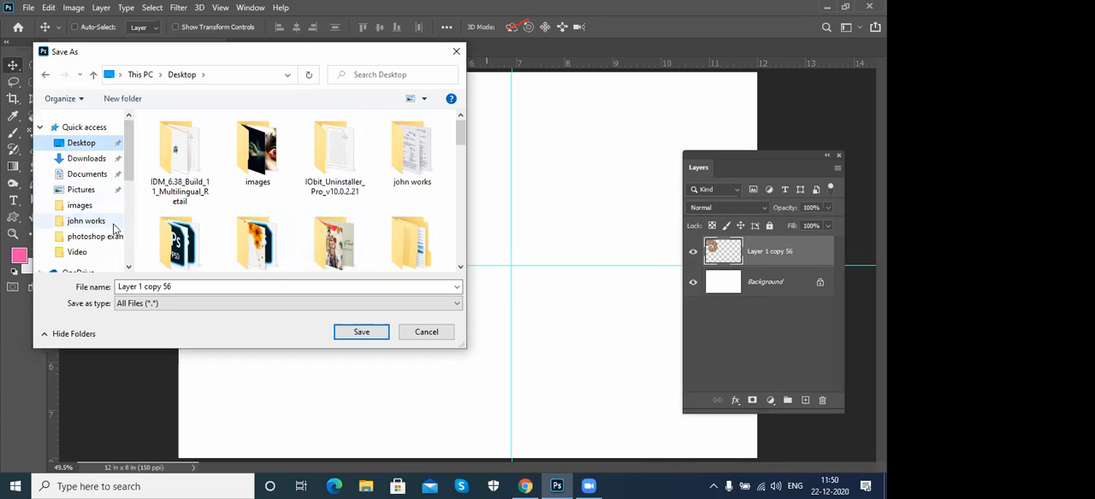
click(448, 306)
click(449, 308)
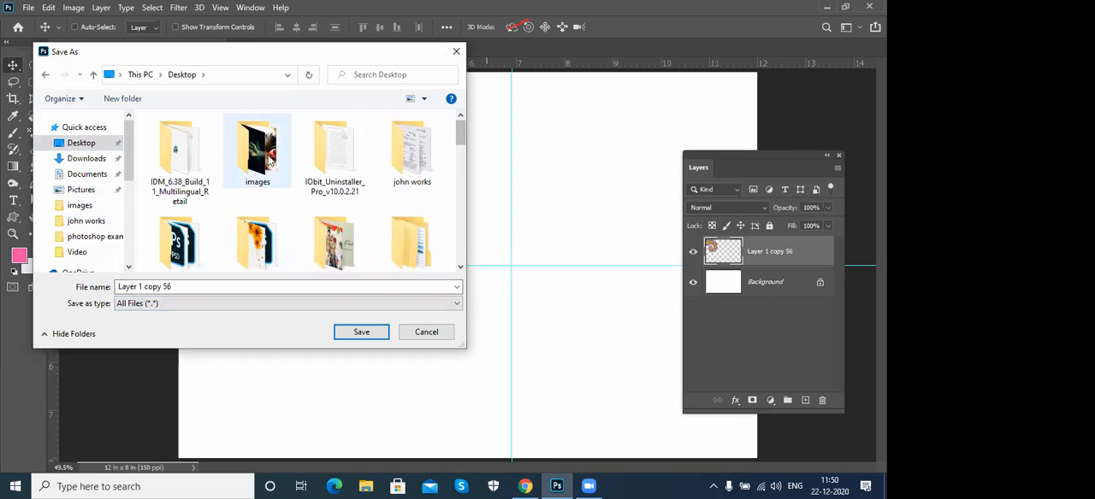
scroll(464, 145, down, 3)
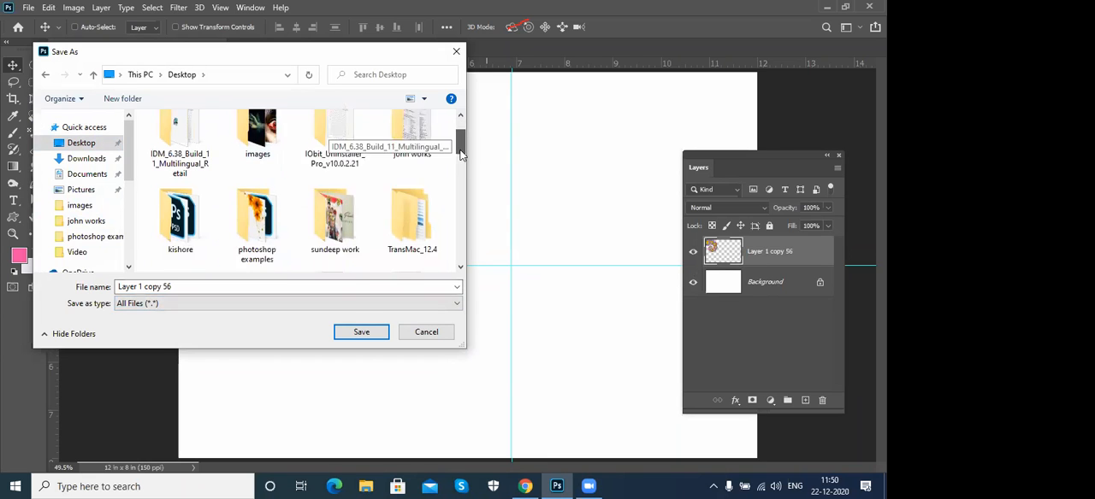
double_click(256, 152)
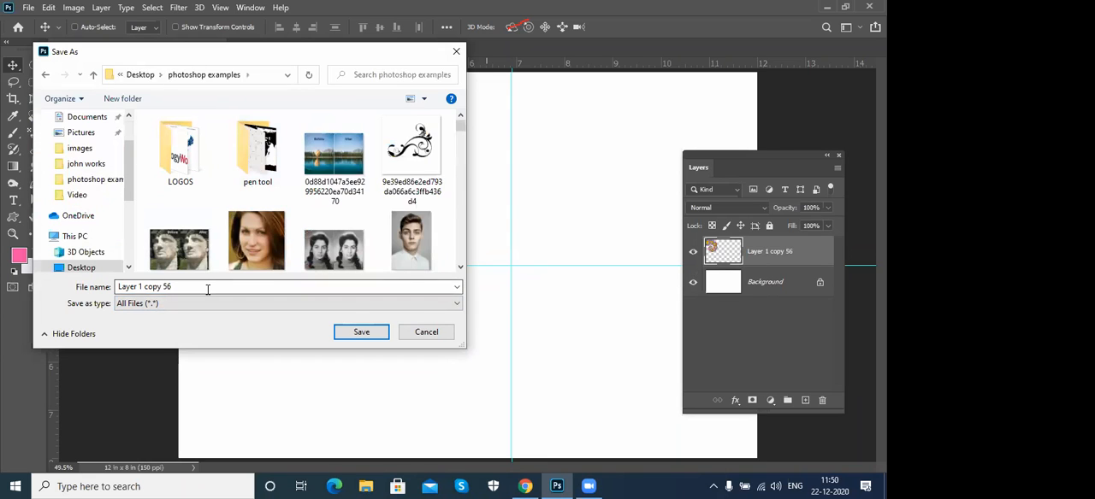
click(208, 289)
text(testing)
key(Return)
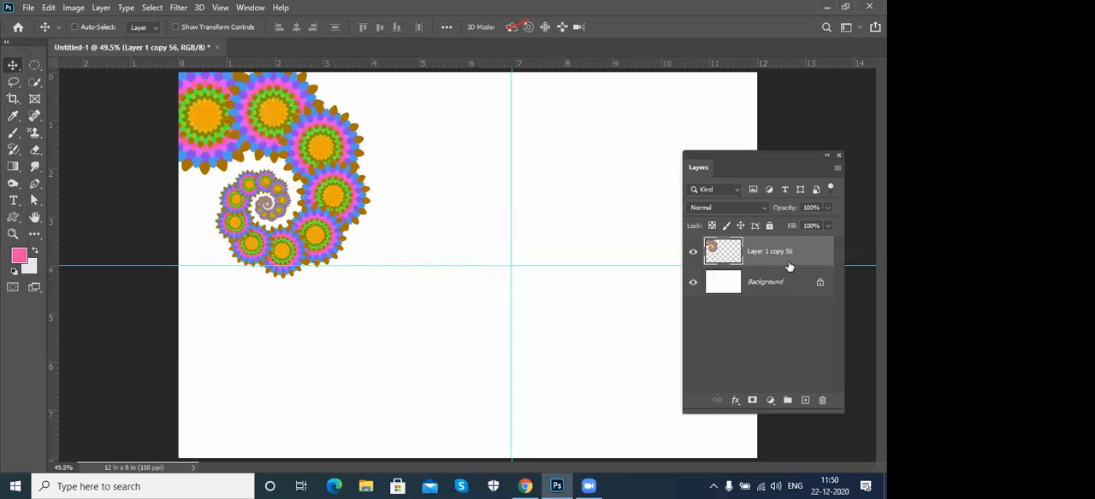
- Open the exported testing image from the photoshop examples folder on the Desktop
click(30, 9)
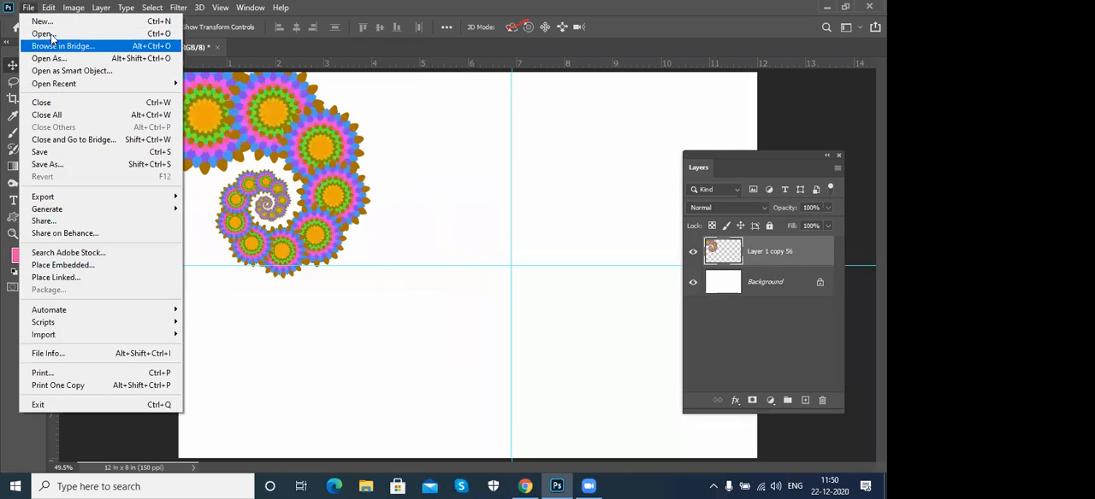
click(53, 36)
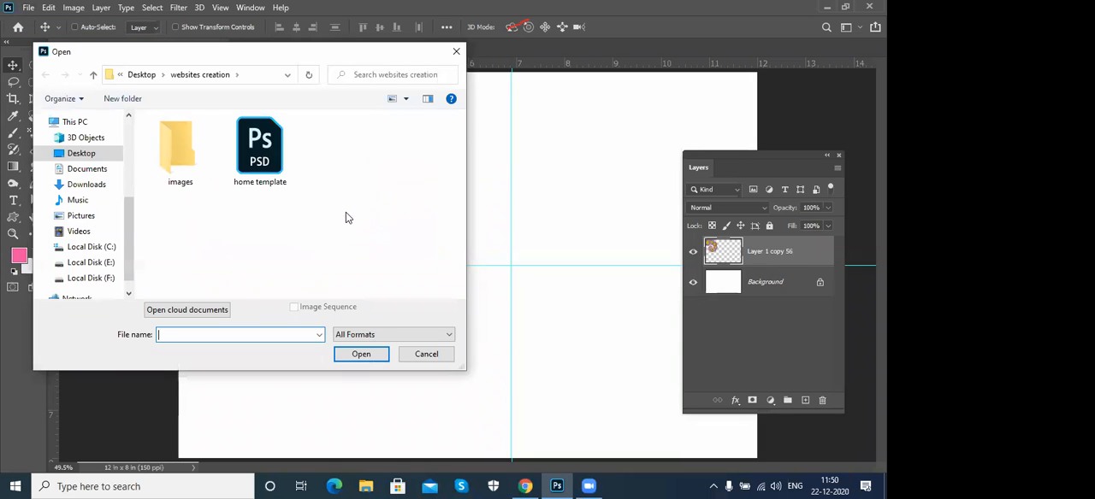
click(141, 75)
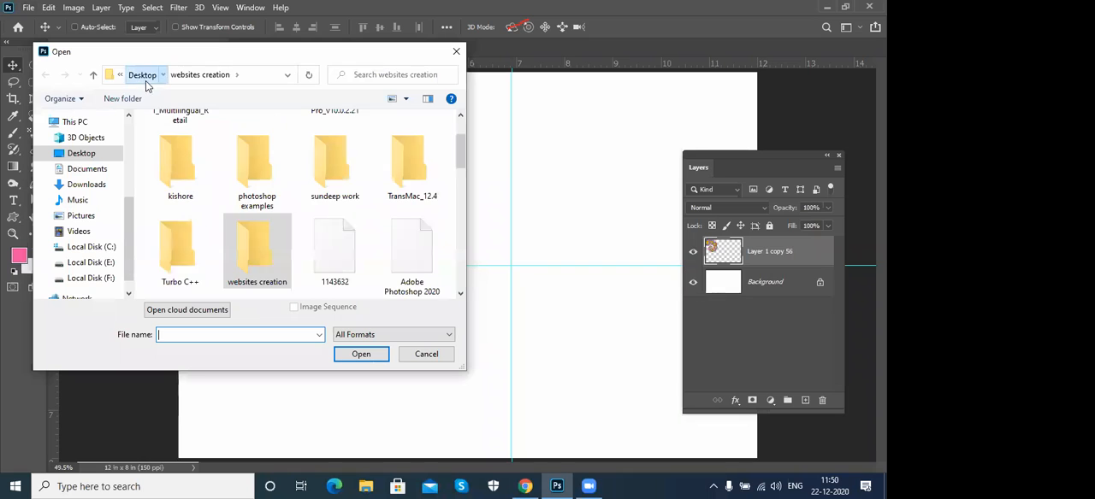
double_click(257, 166)
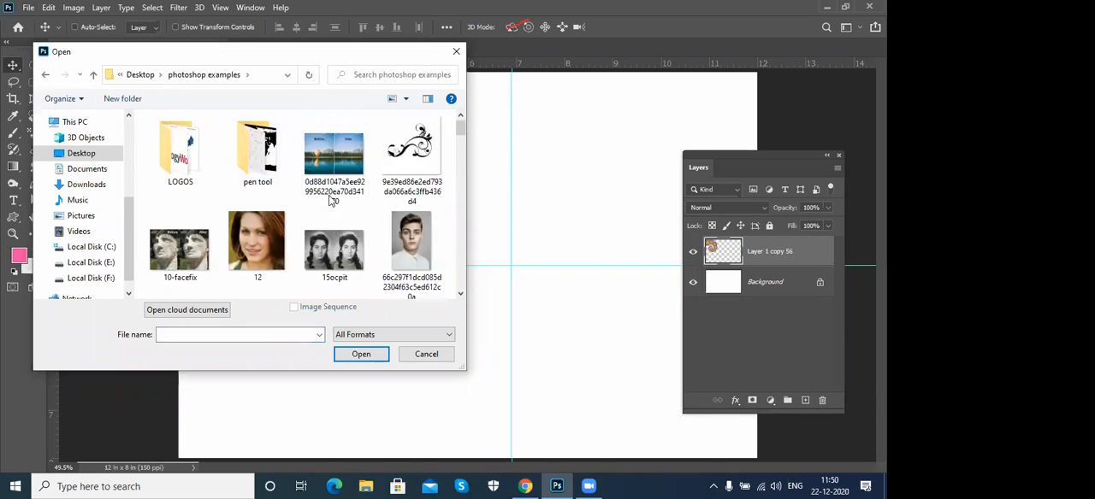
click(388, 158)
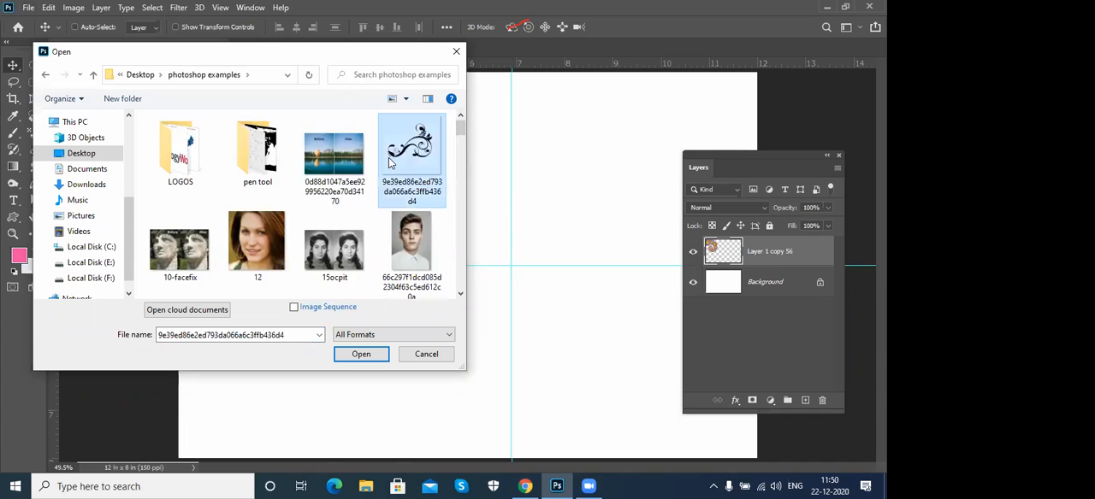
key(t)
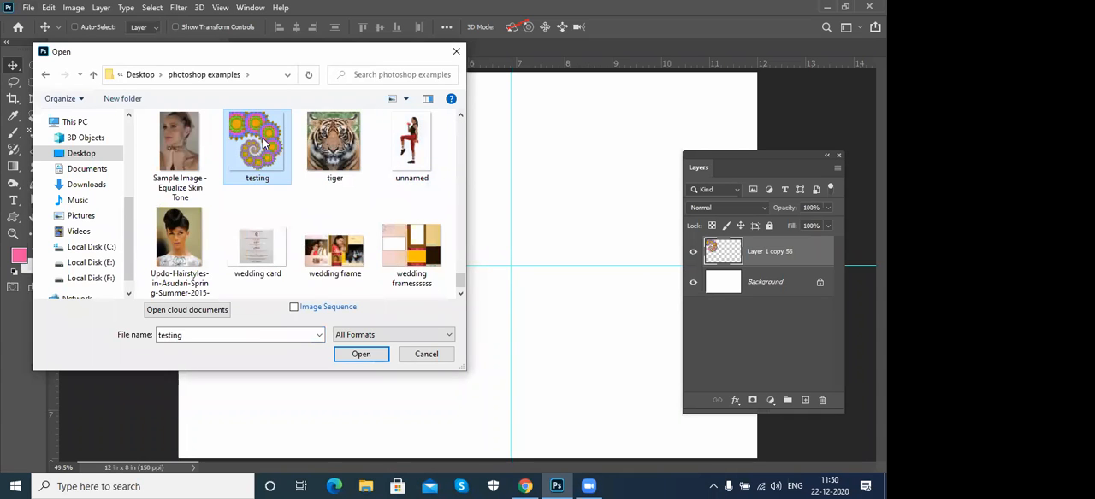
click(361, 354)
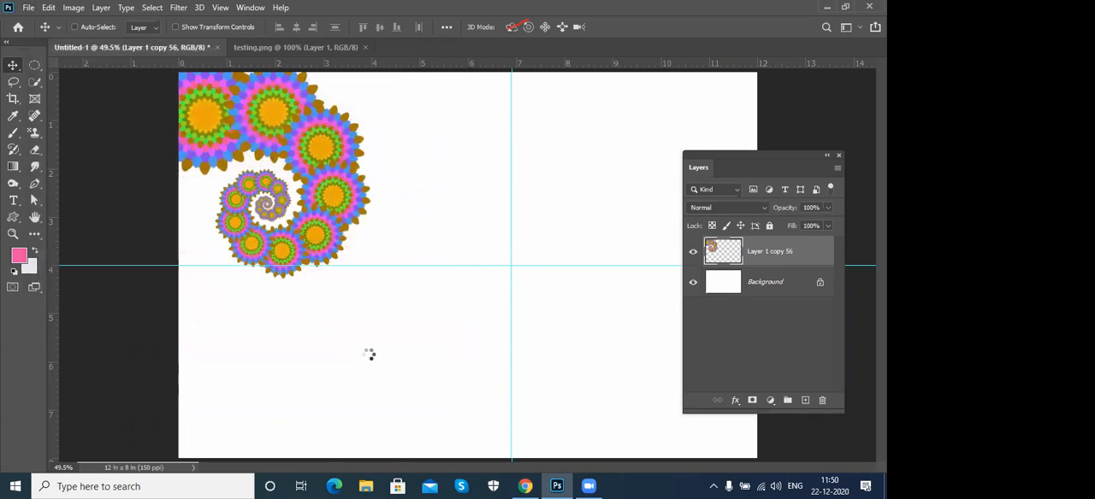
- Copy the testing.png spiral into Untitled-1, flip it horizontally and place it in the page's upper-right corner
drag(520, 232, 501, 313)
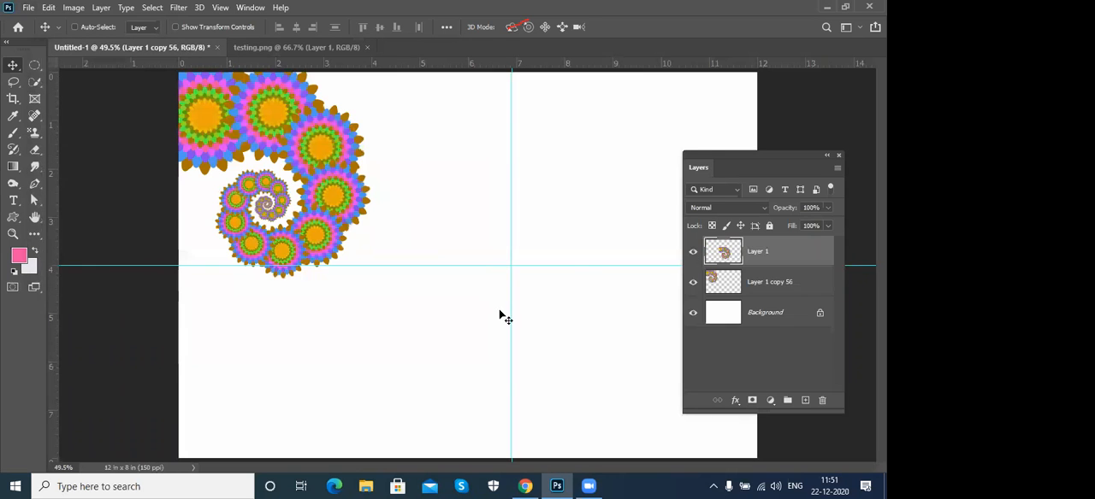
drag(570, 321, 647, 209)
key(ctrl+t)
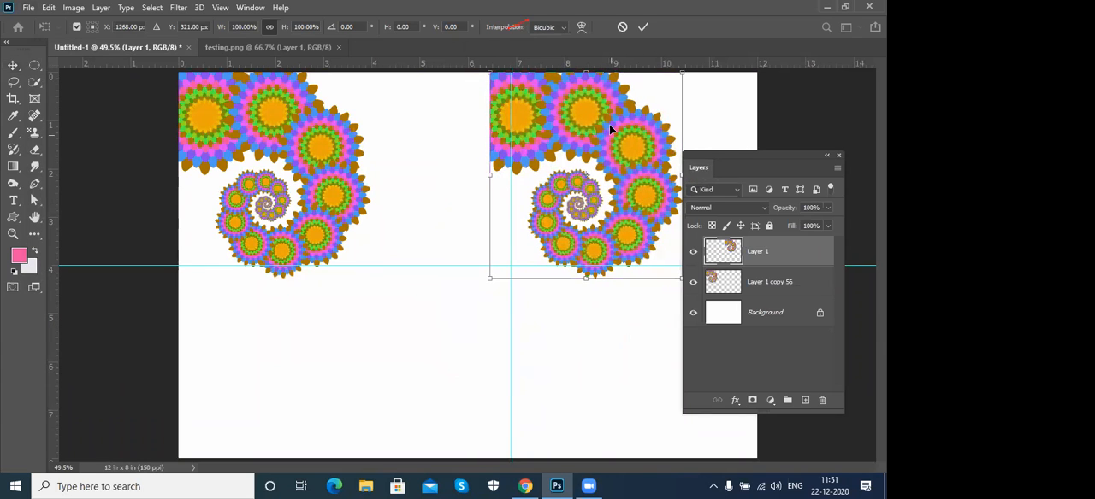
right_click(611, 129)
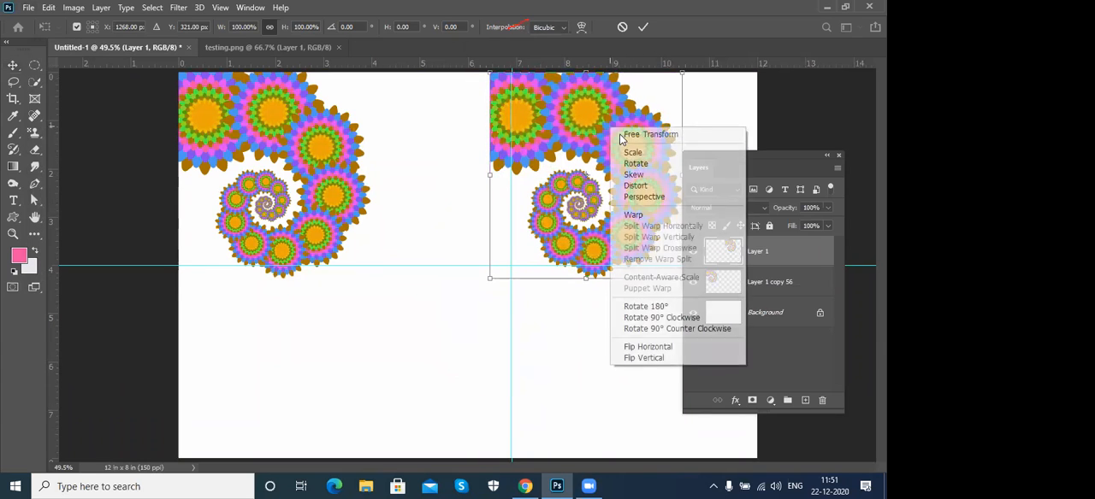
click(648, 347)
drag(591, 154, 672, 151)
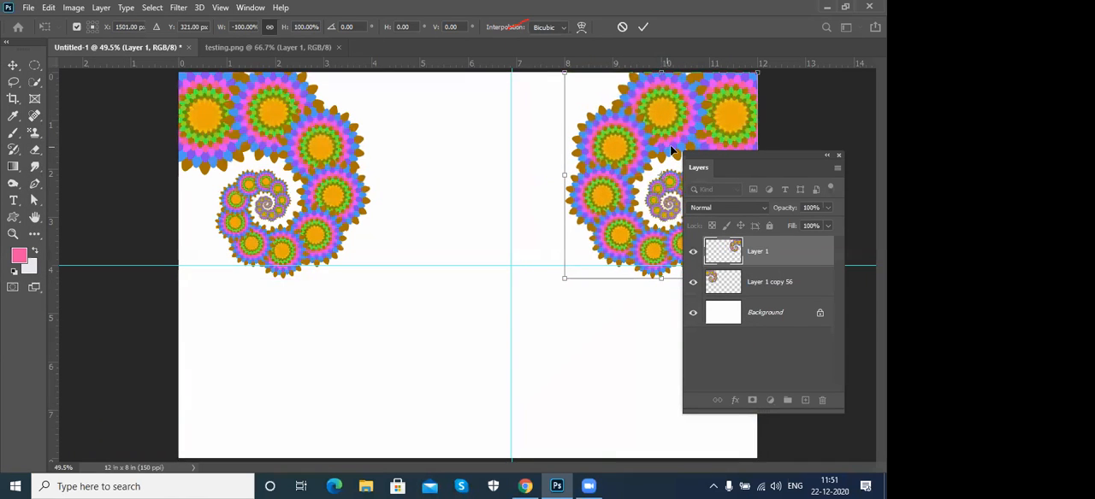
key(Return)
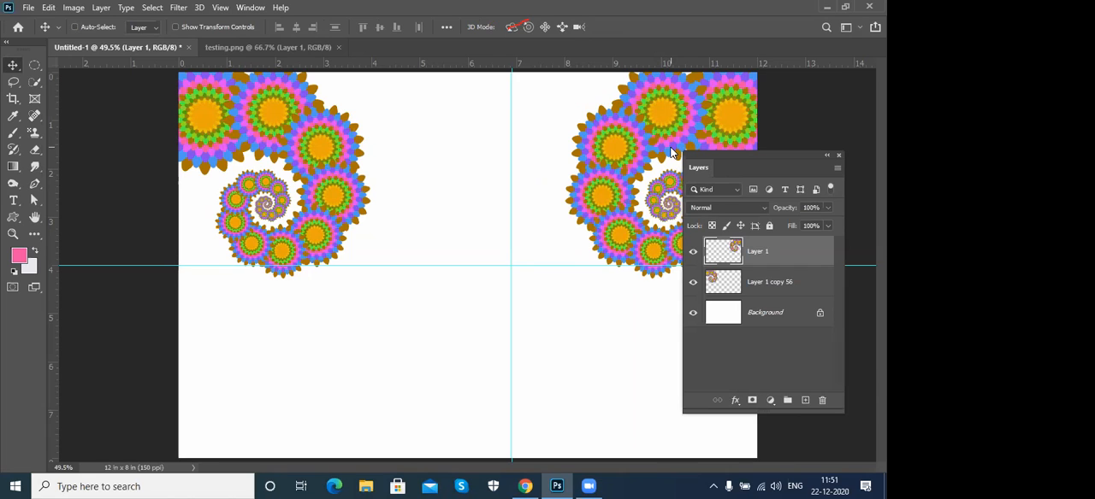
- Close the testing.png document and return to Untitled-1
click(101, 8)
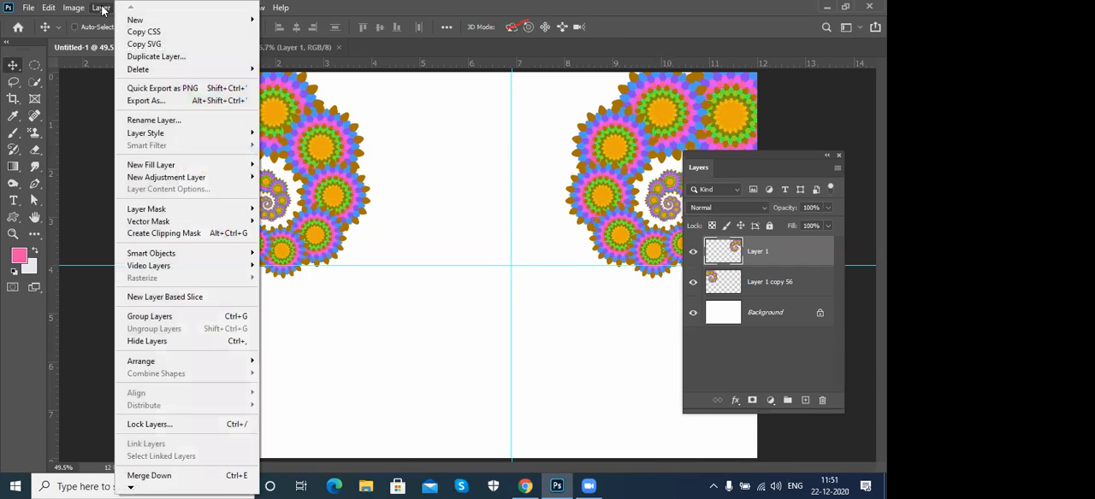
click(101, 7)
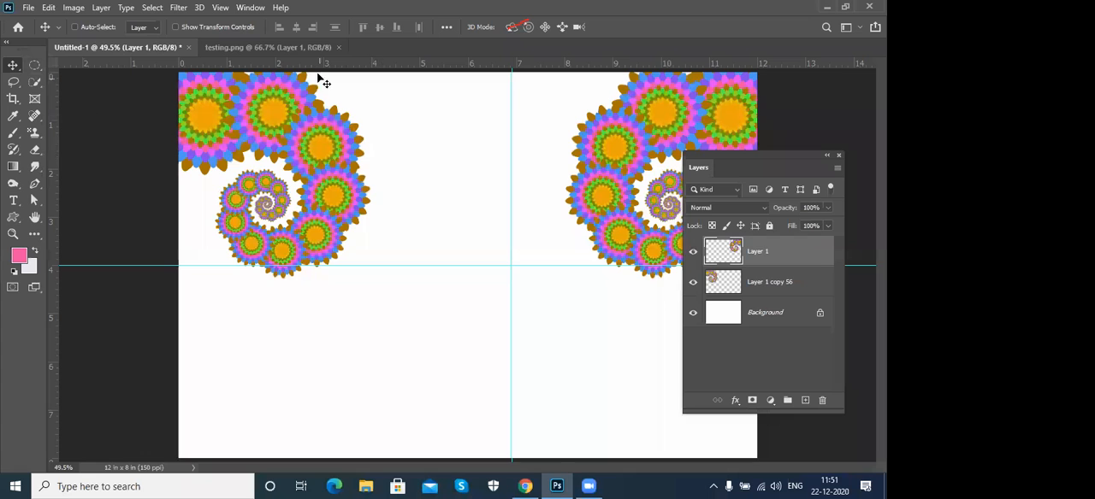
click(263, 46)
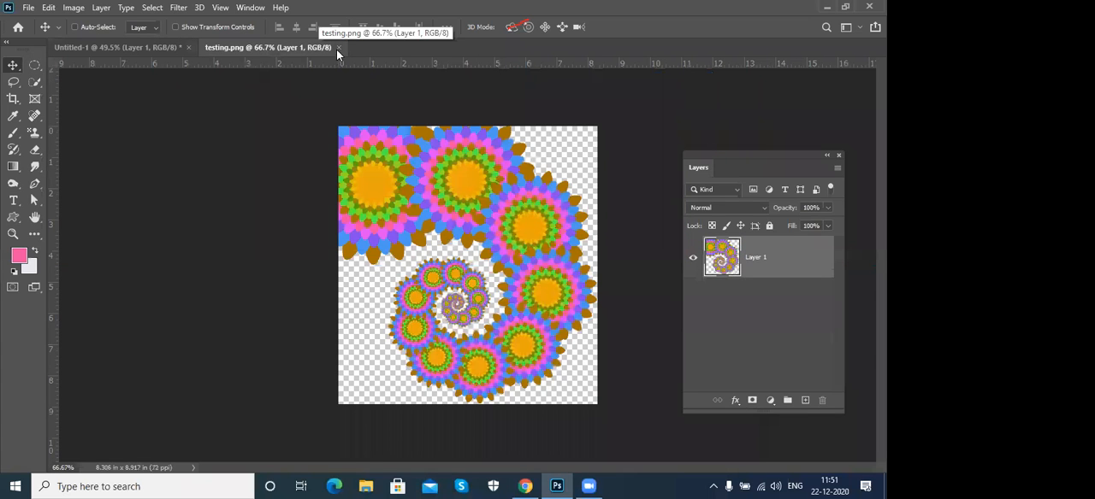
click(339, 47)
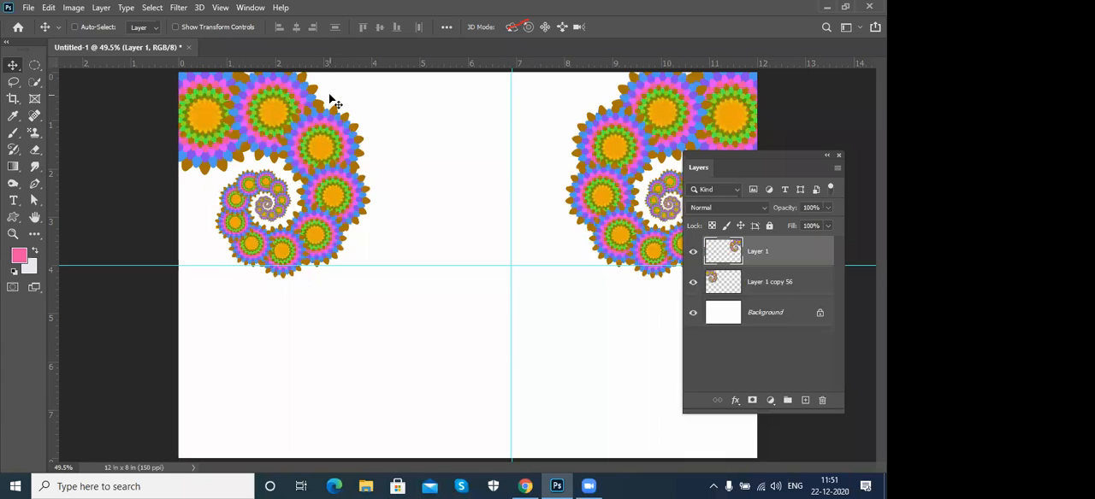
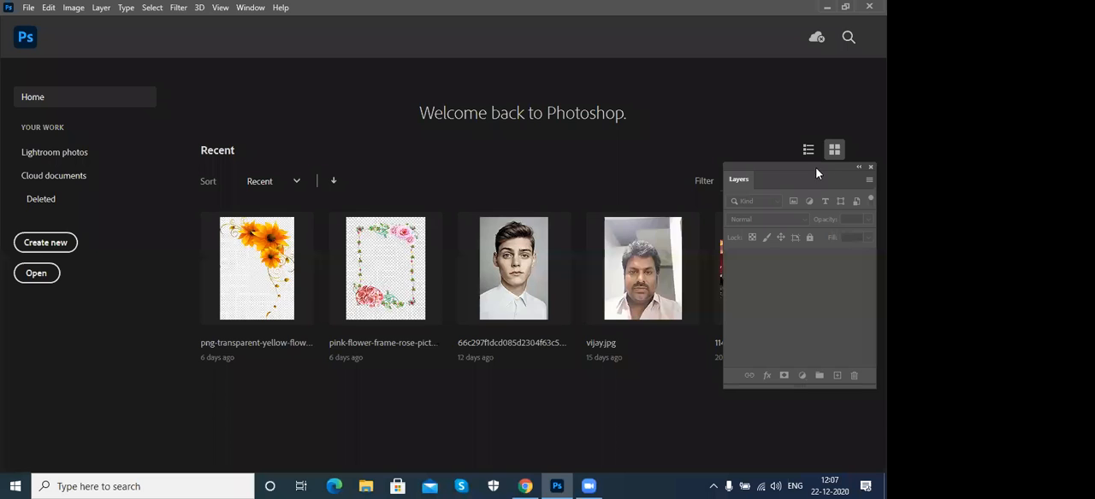
- Move the floating Layers panel off the recent files and open the recent portrait image 66c297f1dcd085d2304f63c5ed612c0a.jpg
drag(782, 166, 593, 161)
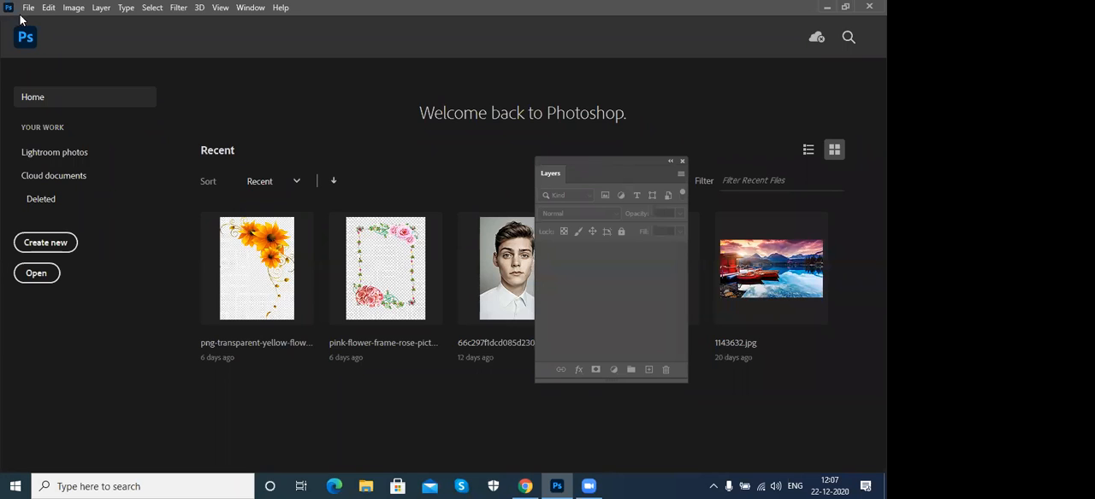
drag(614, 167, 762, 167)
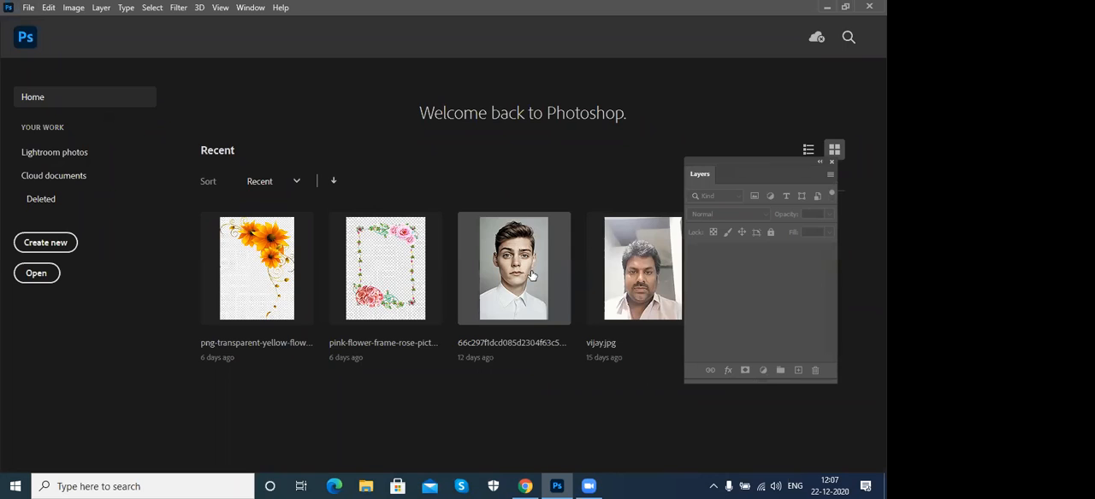
click(531, 275)
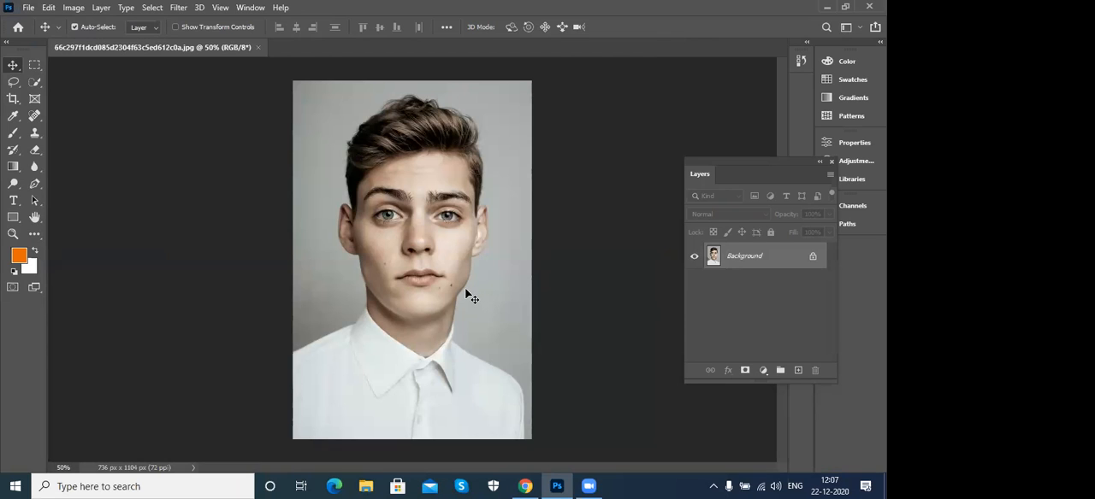
- Review the tool variants grouped with the Move, Rectangular Marquee and Lasso tools
right_click(14, 71)
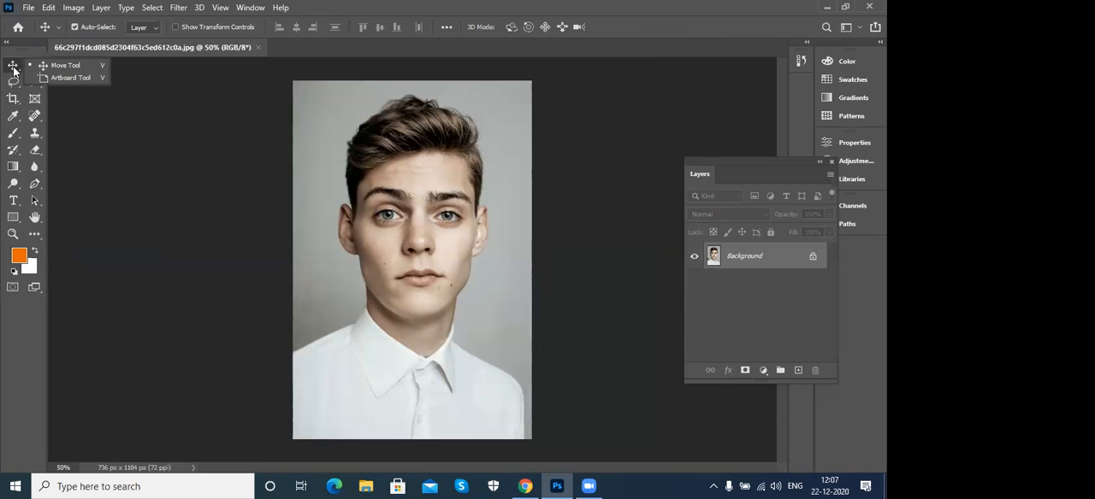
click(35, 70)
right_click(35, 70)
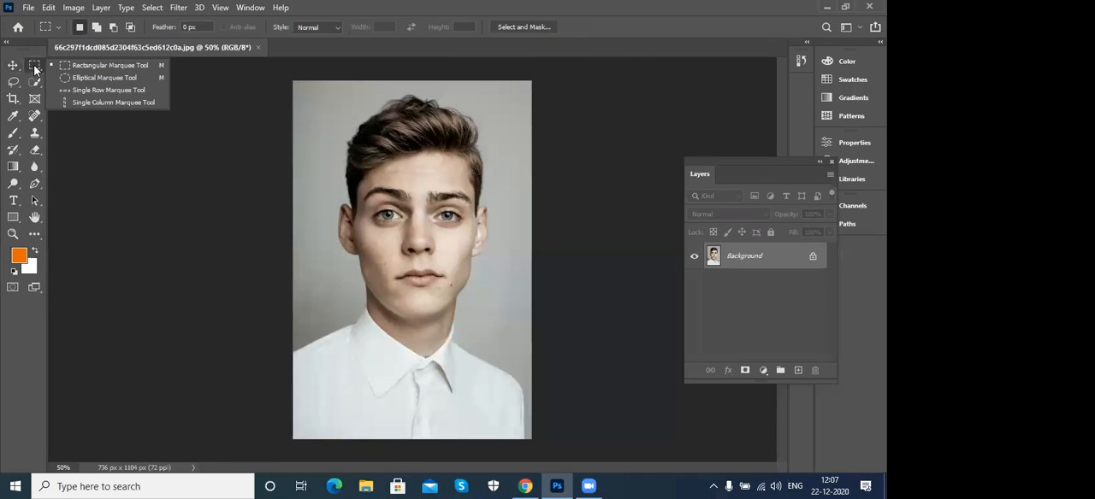
click(35, 70)
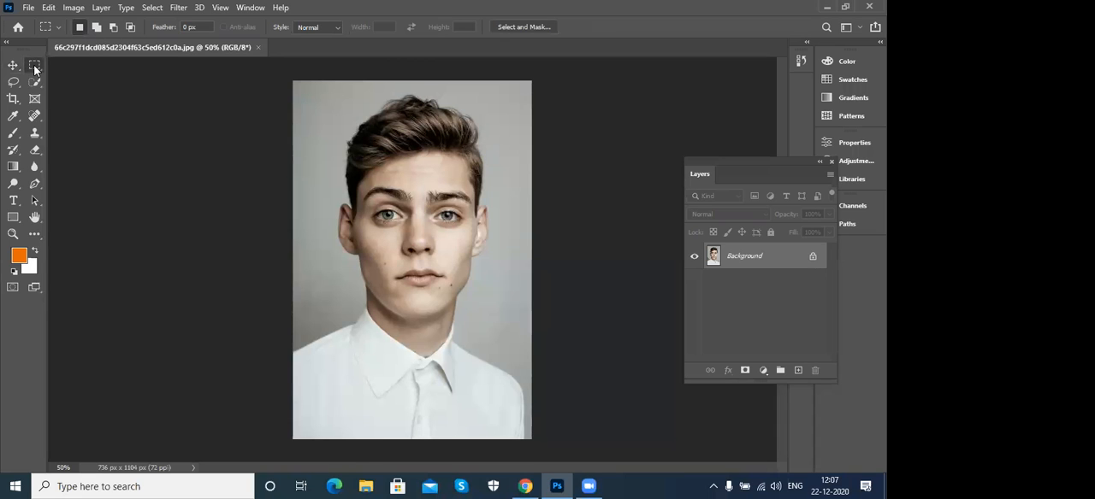
click(13, 83)
right_click(12, 83)
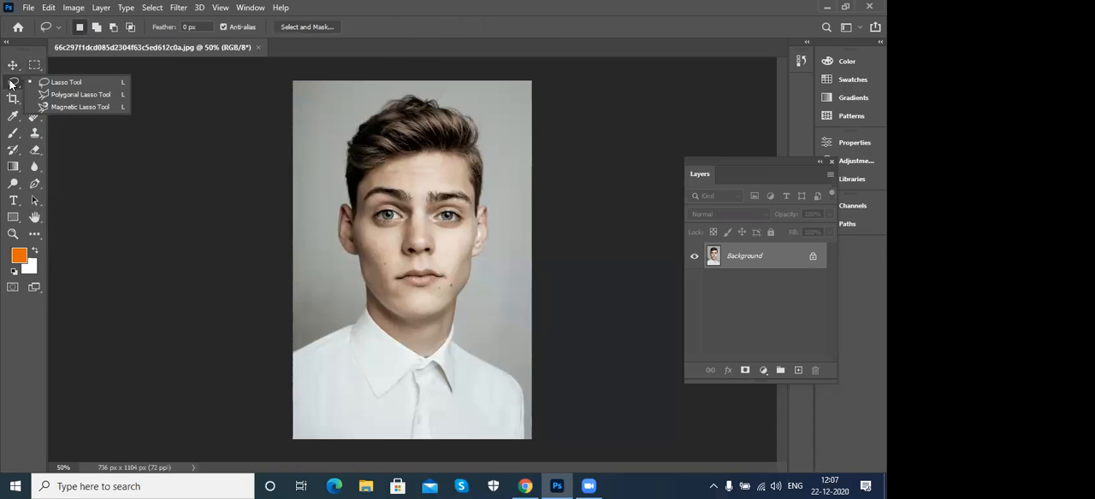
click(12, 85)
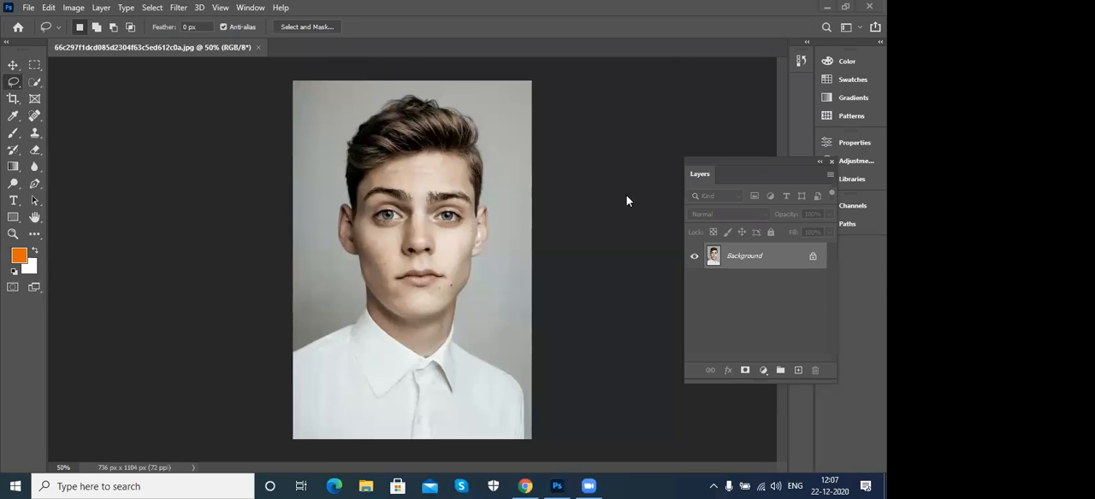
- Review the tool variants grouped with the Quick Selection, Crop, Eyedropper and Spot Healing Brush tools
click(35, 82)
right_click(35, 82)
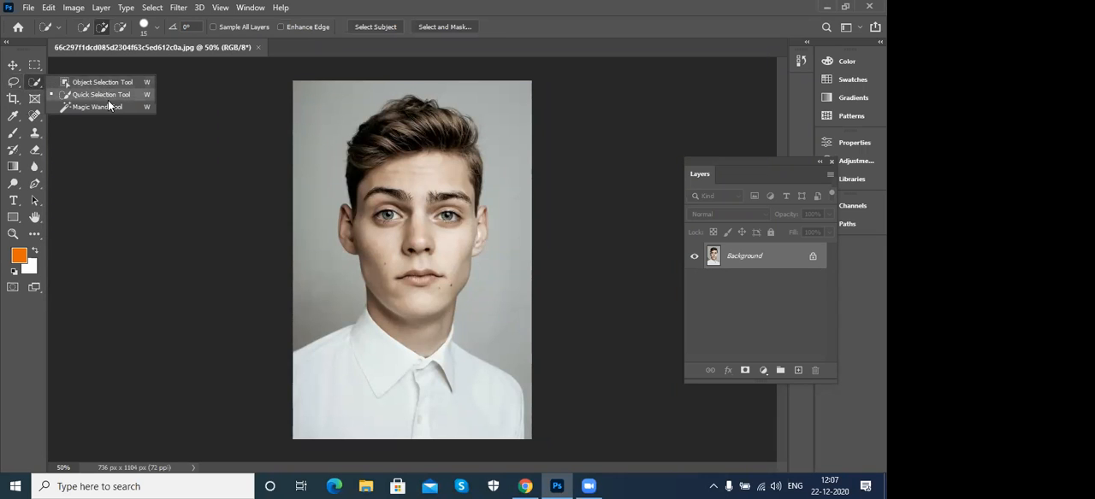
click(13, 100)
right_click(13, 99)
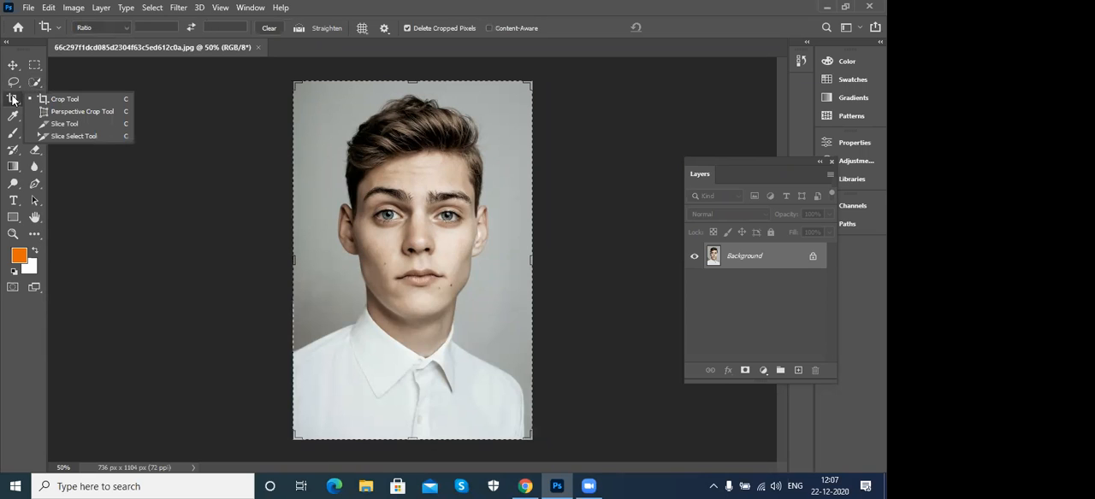
click(12, 100)
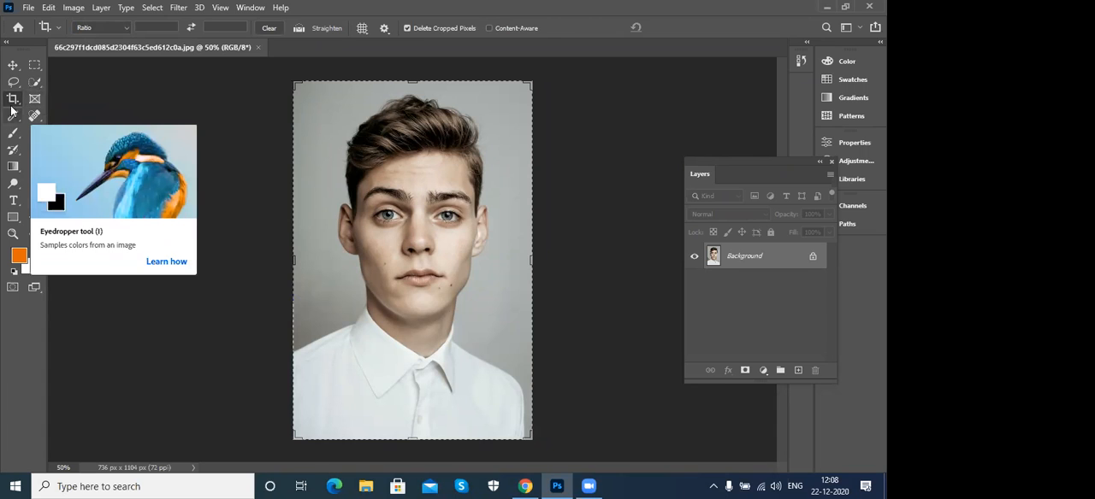
click(12, 118)
click(14, 118)
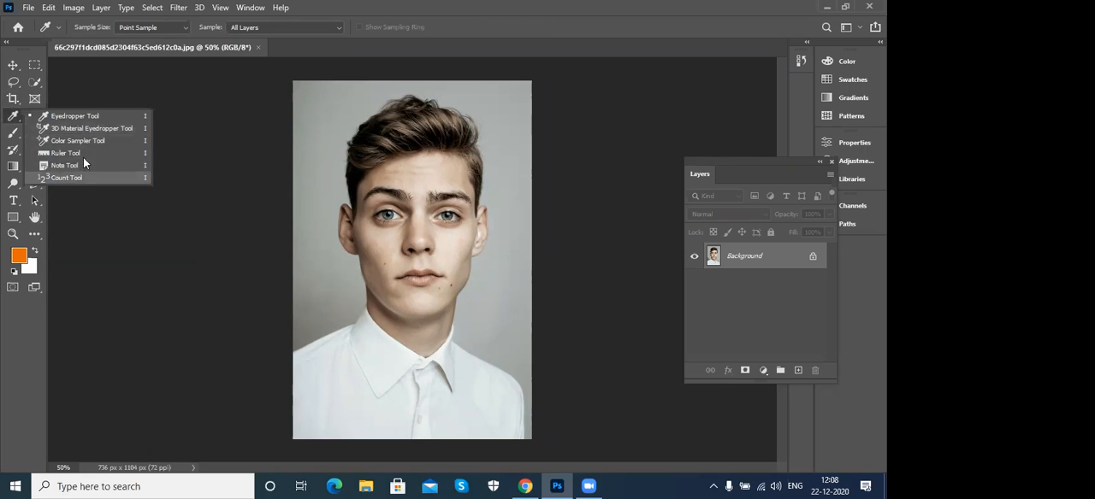
click(33, 120)
right_click(33, 122)
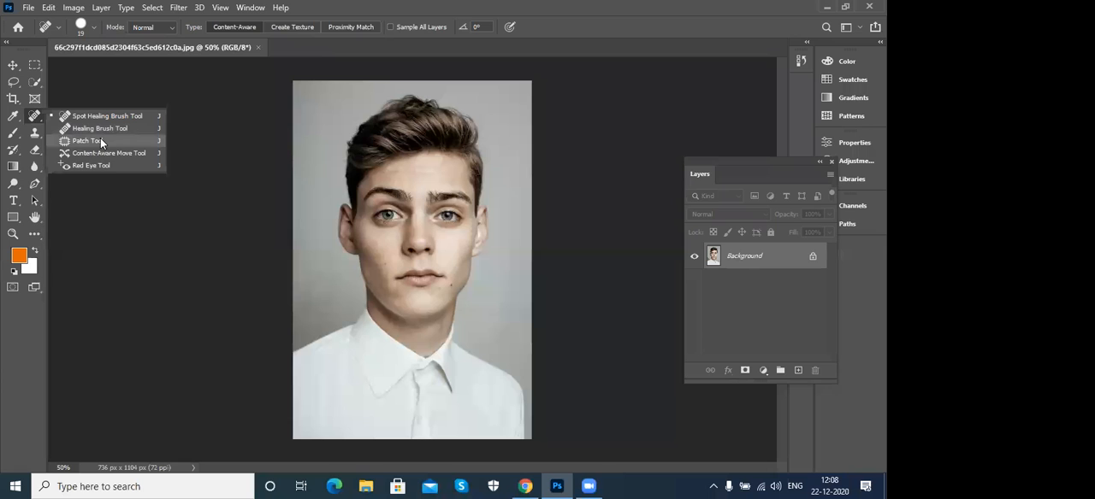
- Review the tool variants grouped with the Brush, Clone Stamp, History Brush, Eraser and Gradient tools
click(13, 133)
right_click(13, 132)
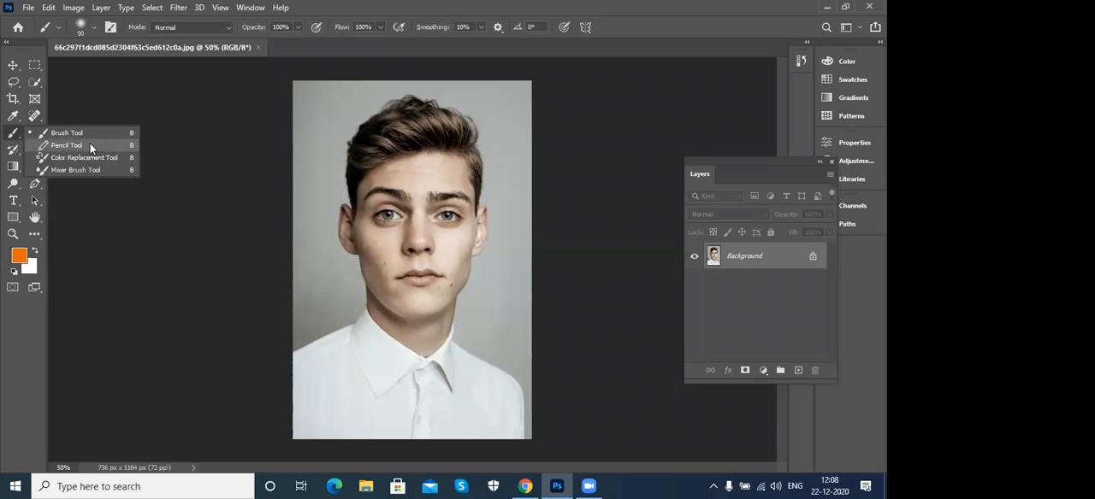
click(13, 134)
click(33, 133)
right_click(33, 133)
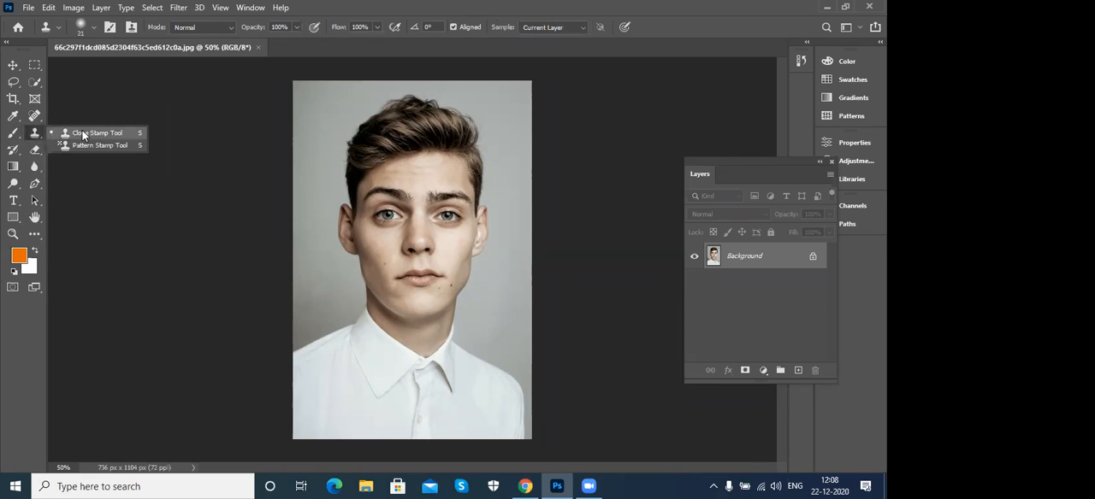
click(18, 153)
click(17, 153)
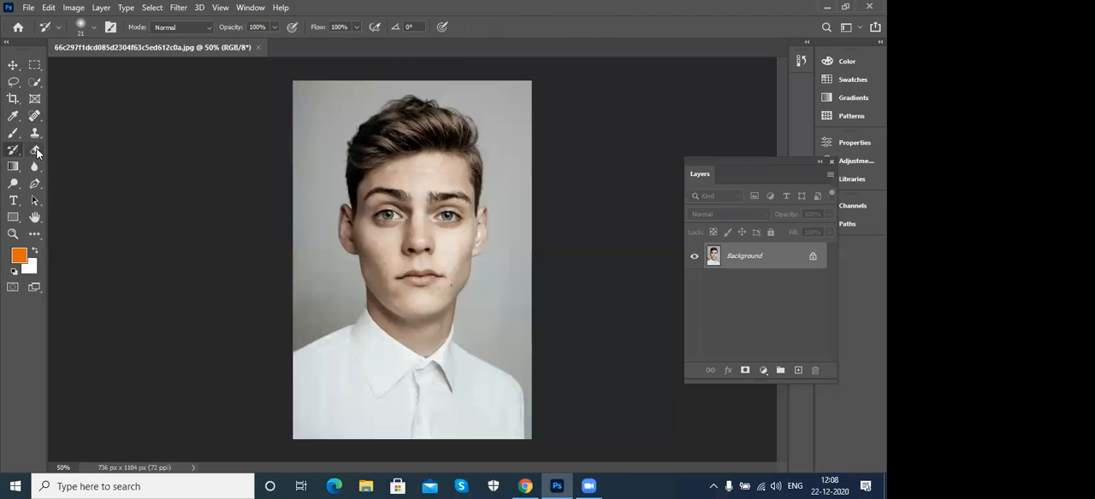
click(35, 151)
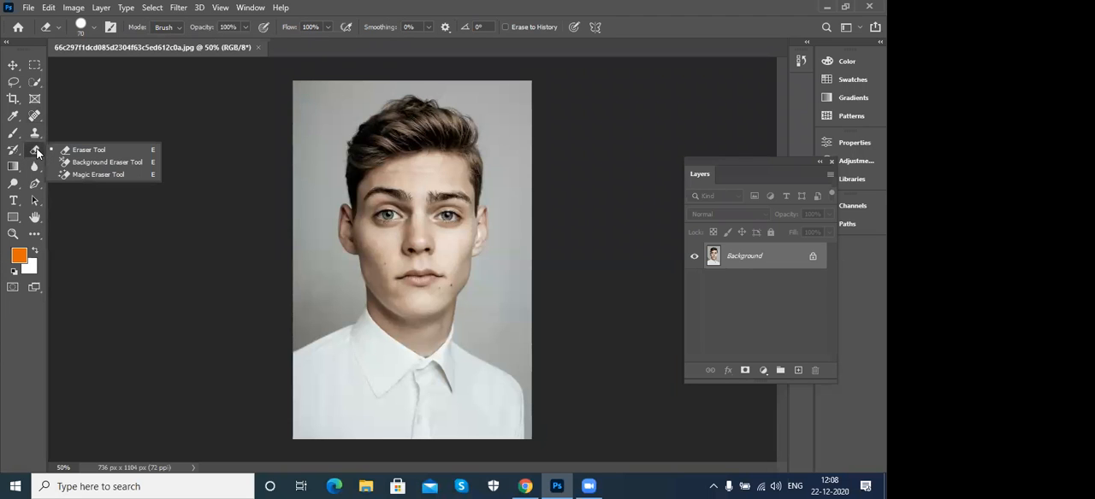
click(9, 169)
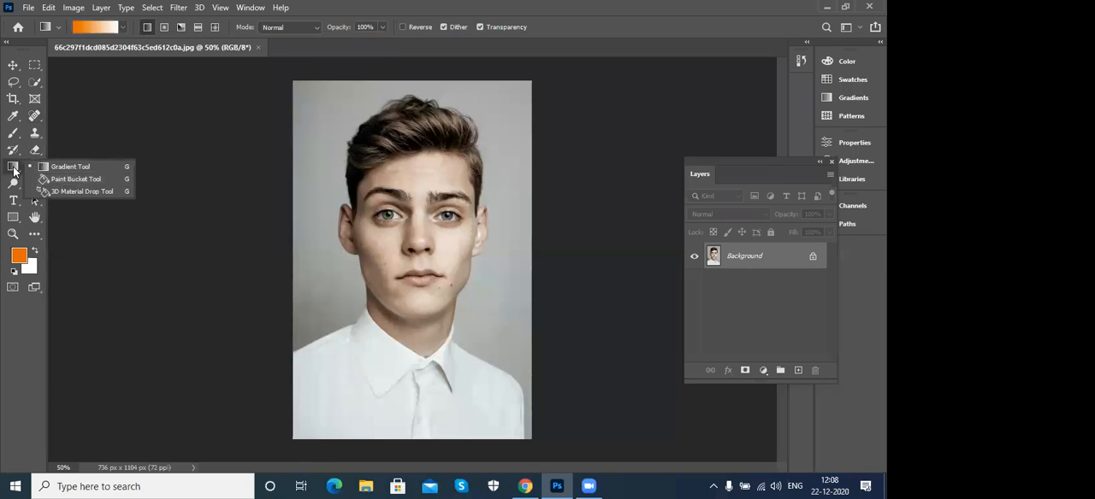
click(14, 170)
- Look through the enlarged list of gradient preset folders and switch to the Blur tool
click(250, 7)
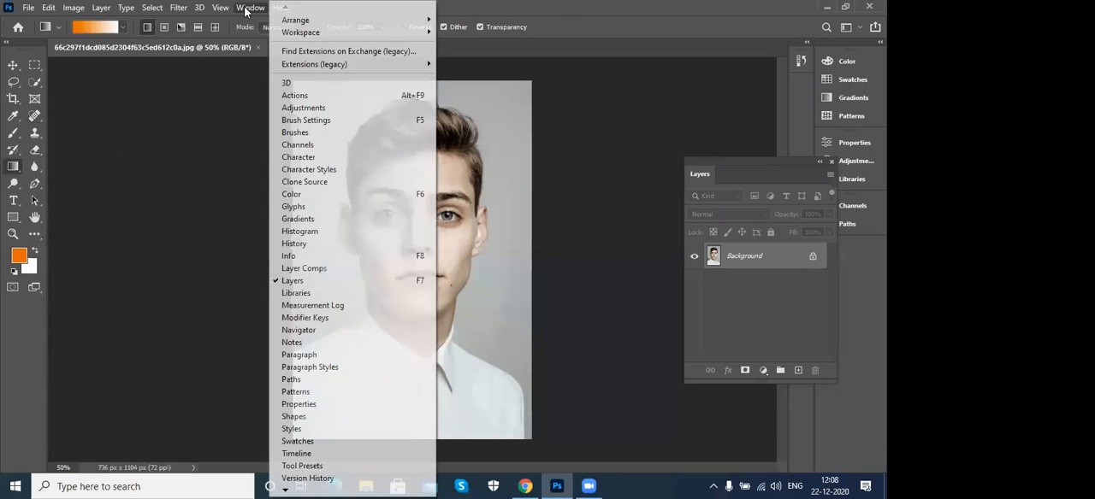
click(125, 28)
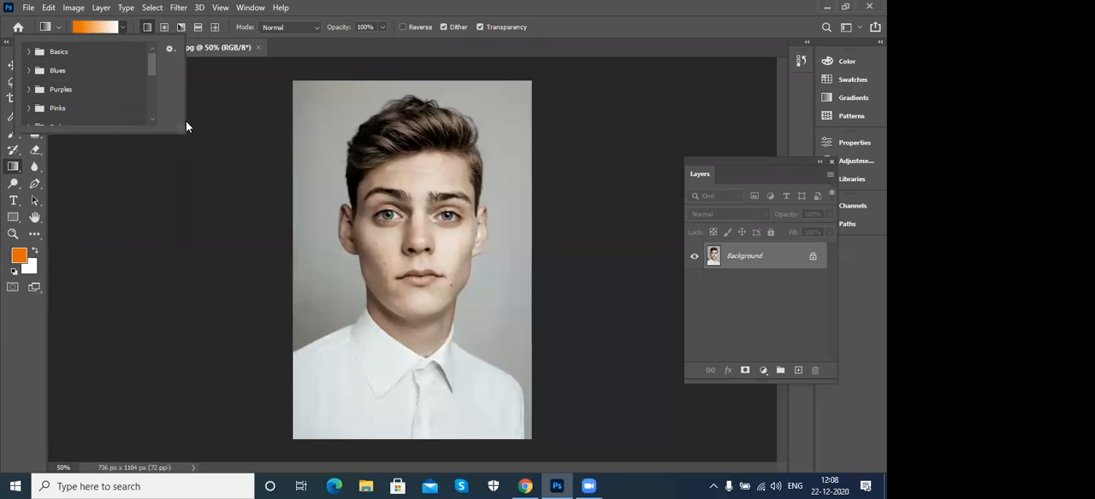
drag(180, 127, 212, 310)
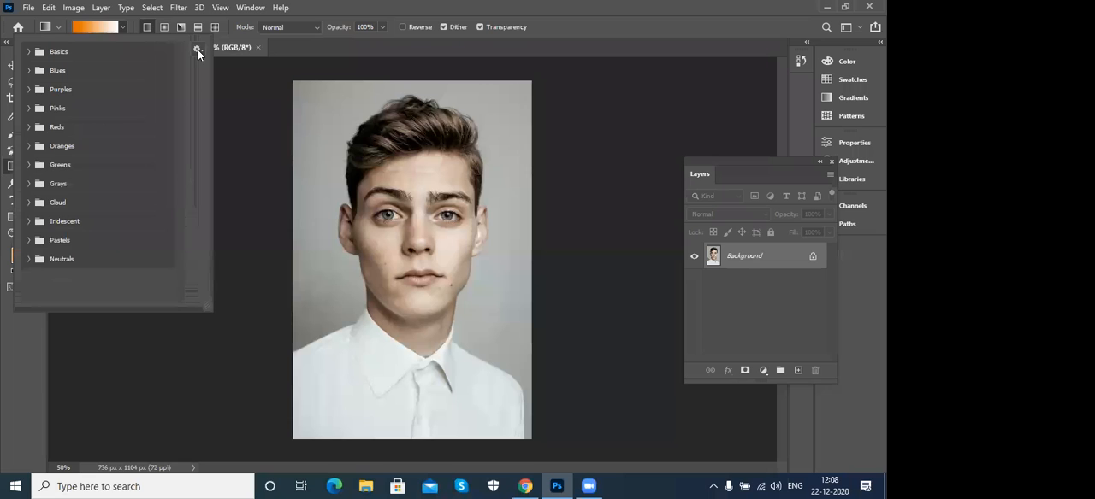
click(424, 7)
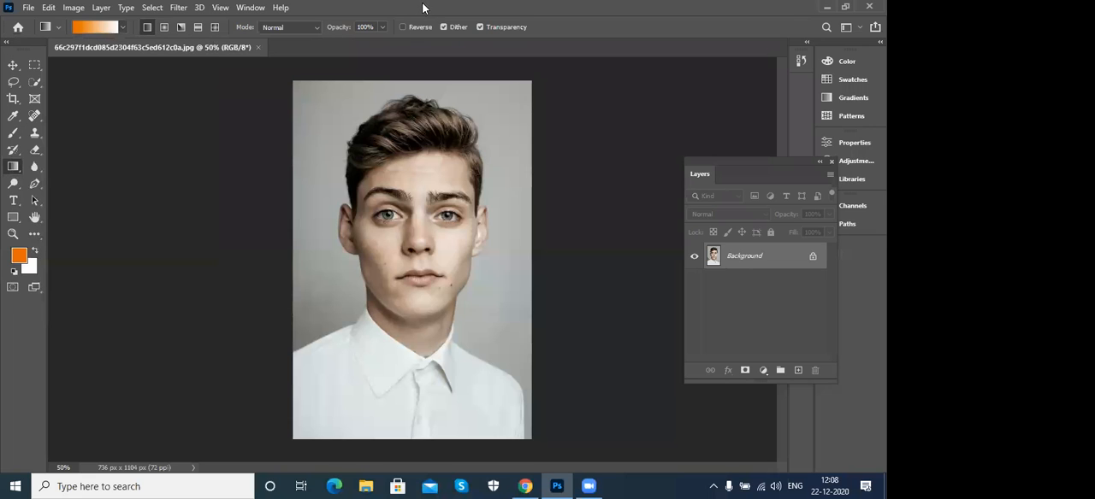
click(35, 167)
click(37, 165)
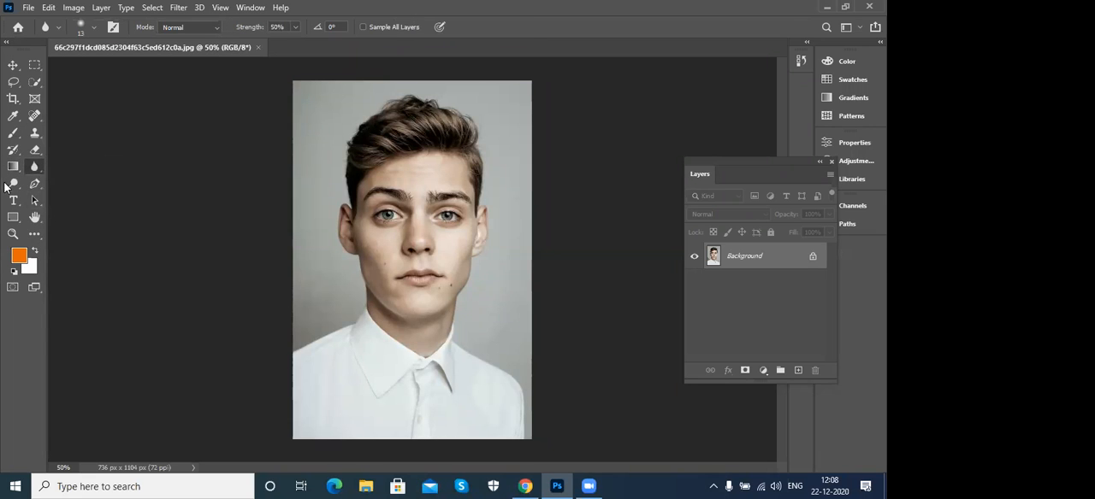
click(9, 11)
click(14, 11)
click(19, 29)
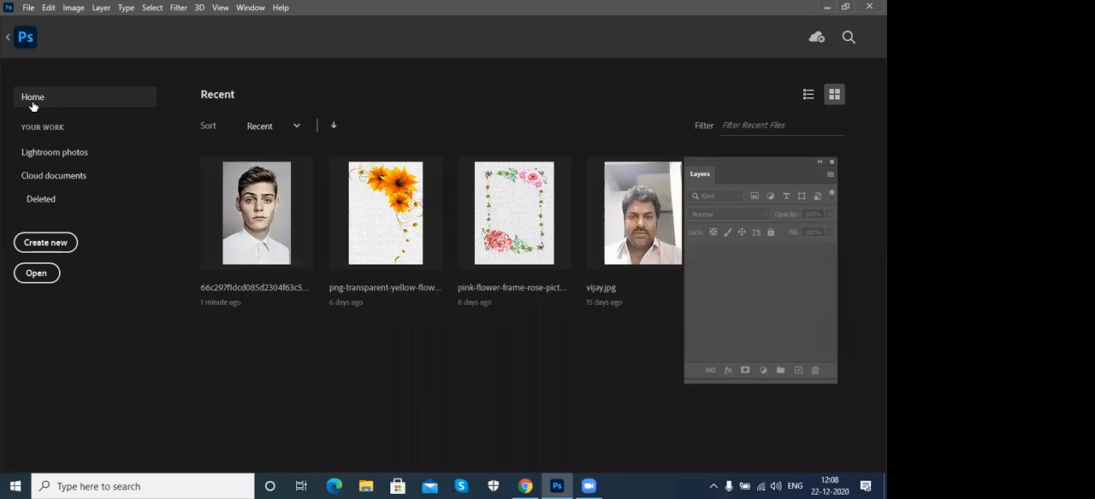
click(10, 37)
click(284, 8)
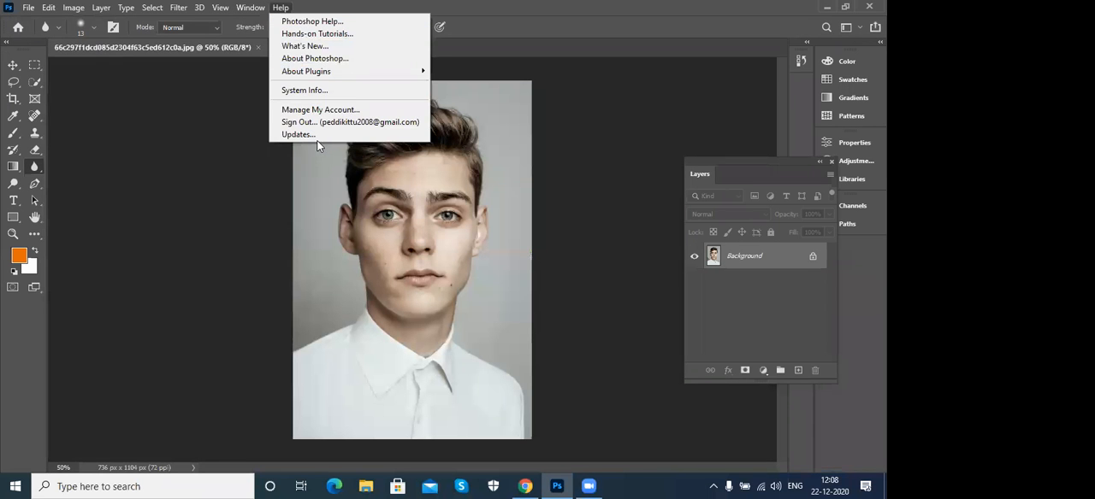
click(595, 335)
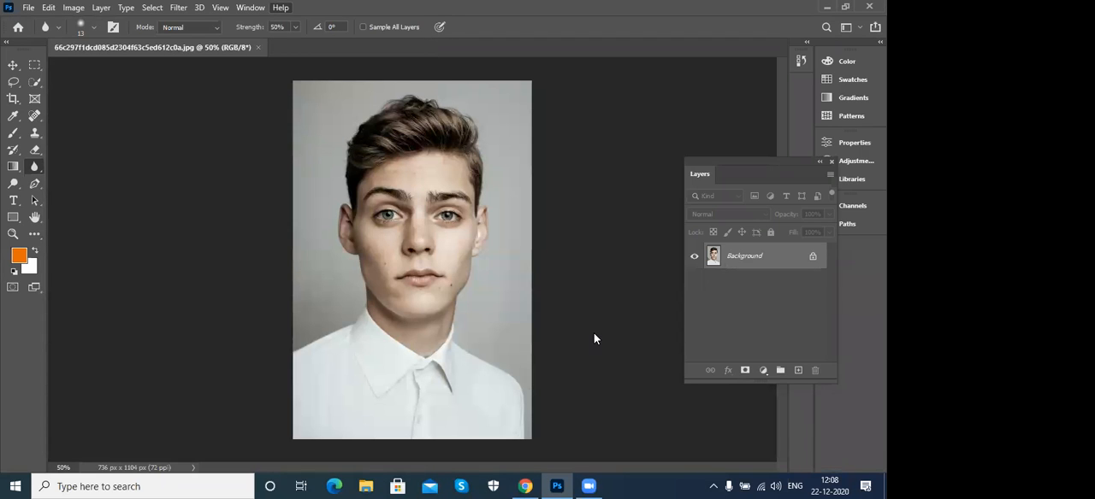
- Examine the Photoshop version, system architecture and memory details in System Info, and close it
click(280, 8)
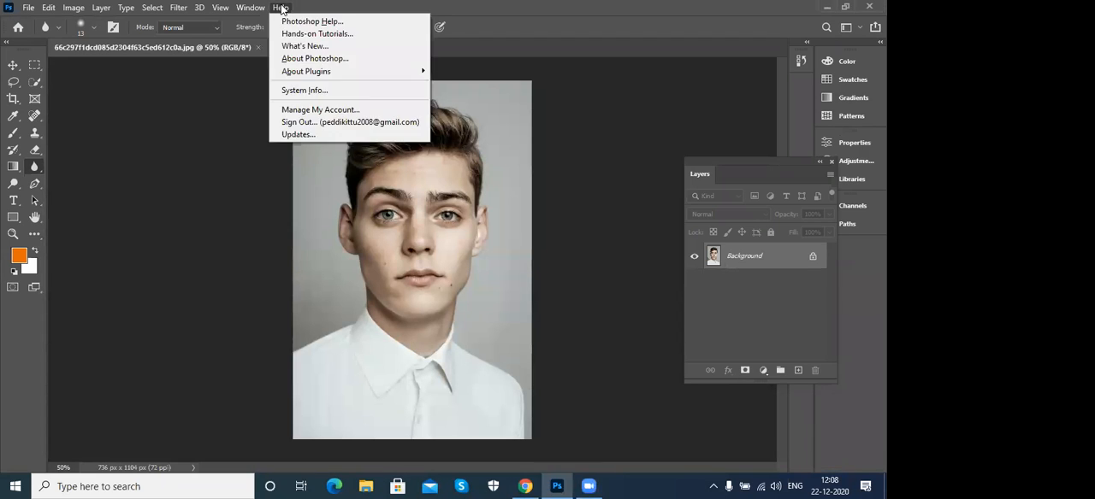
click(293, 94)
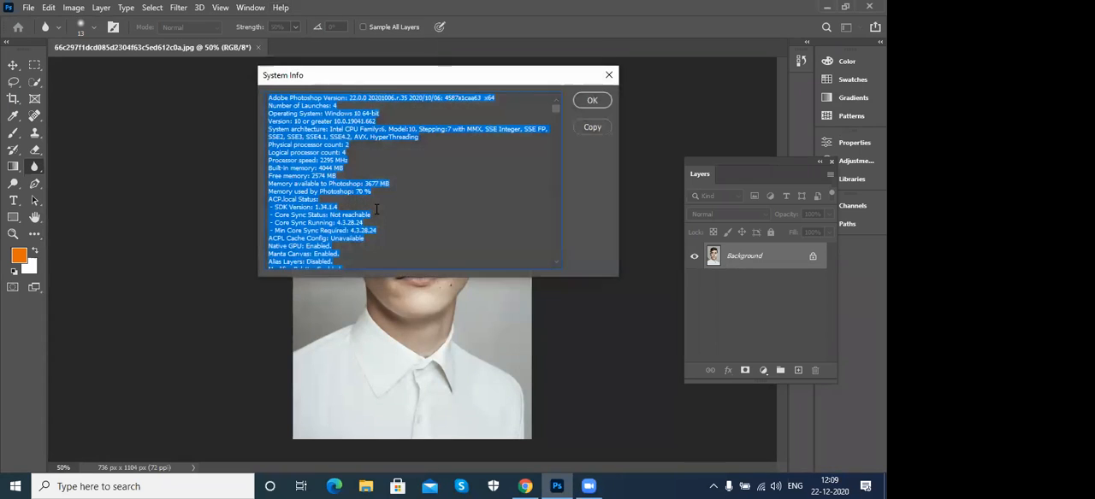
click(323, 99)
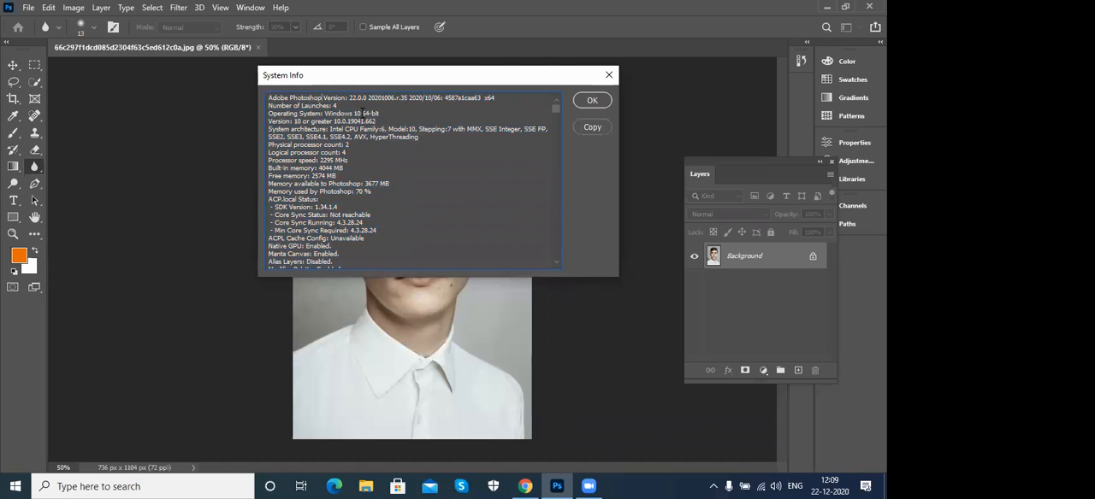
drag(270, 130, 346, 219)
click(406, 215)
click(591, 101)
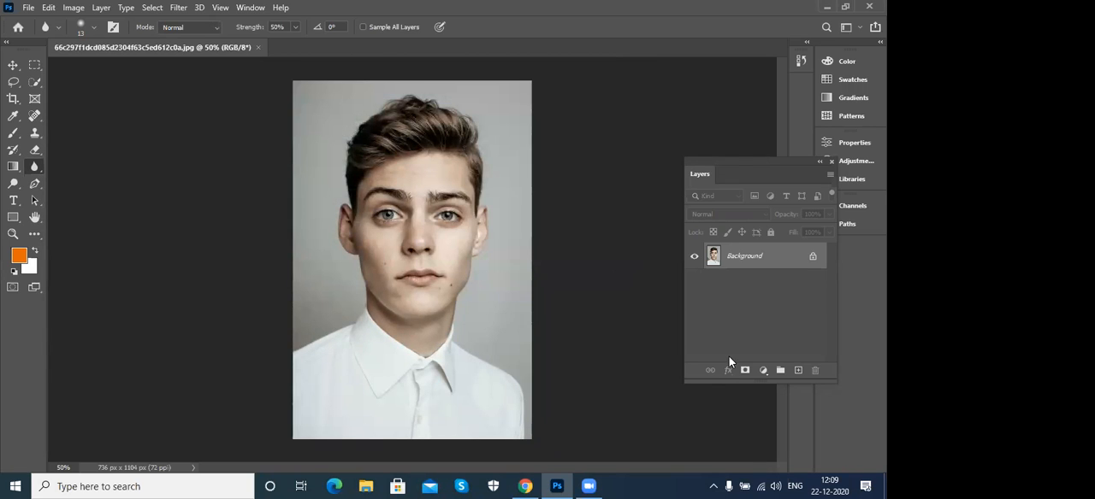
- Review the tool variants grouped with the Dodge, Pen and Horizontal Type tools
click(12, 185)
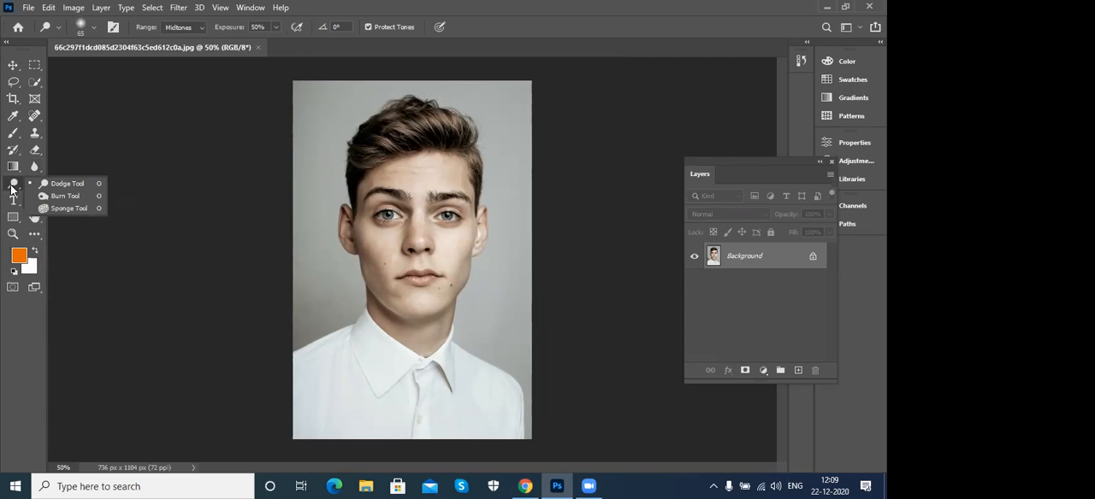
click(11, 186)
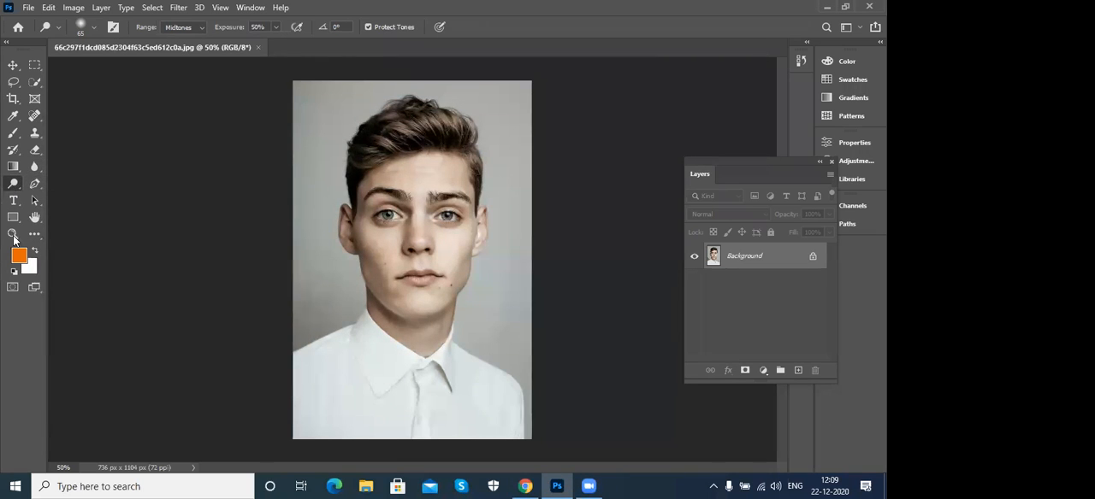
click(35, 184)
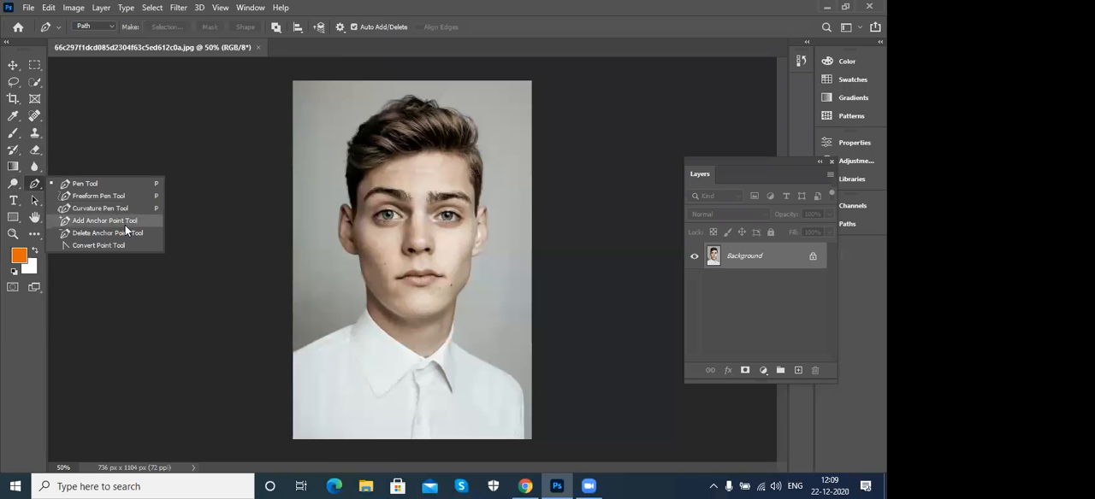
click(35, 190)
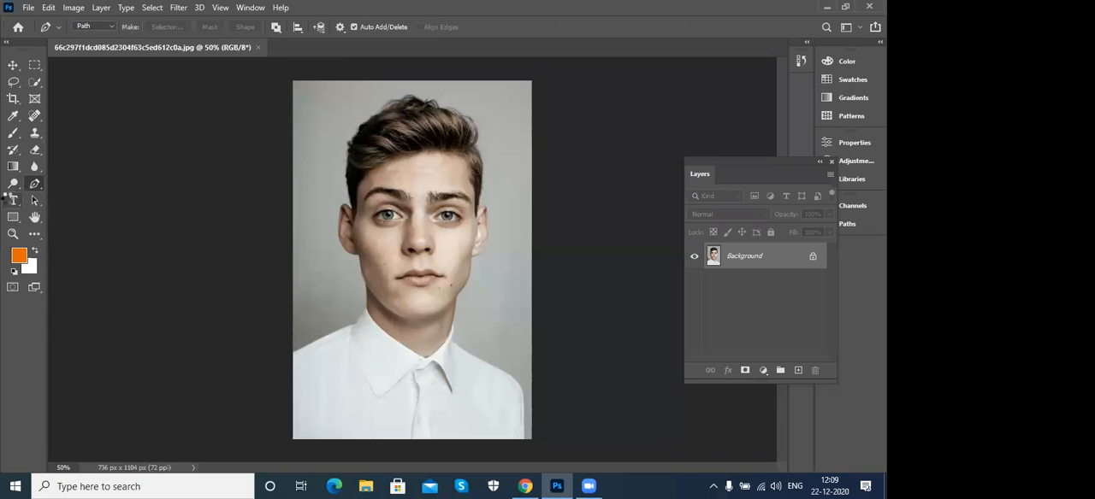
click(11, 203)
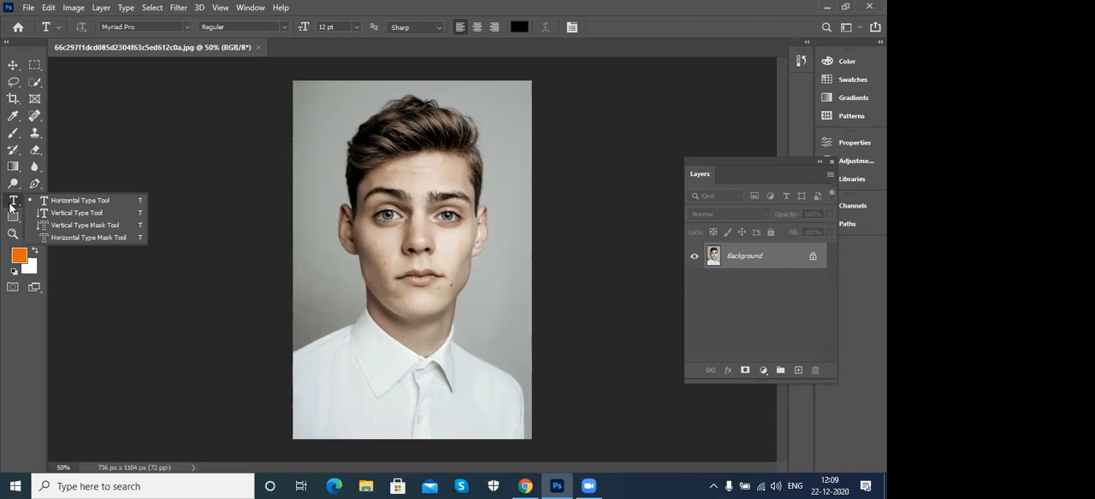
- Review the tool variants grouped with the Path Selection and Rectangle tools
click(33, 199)
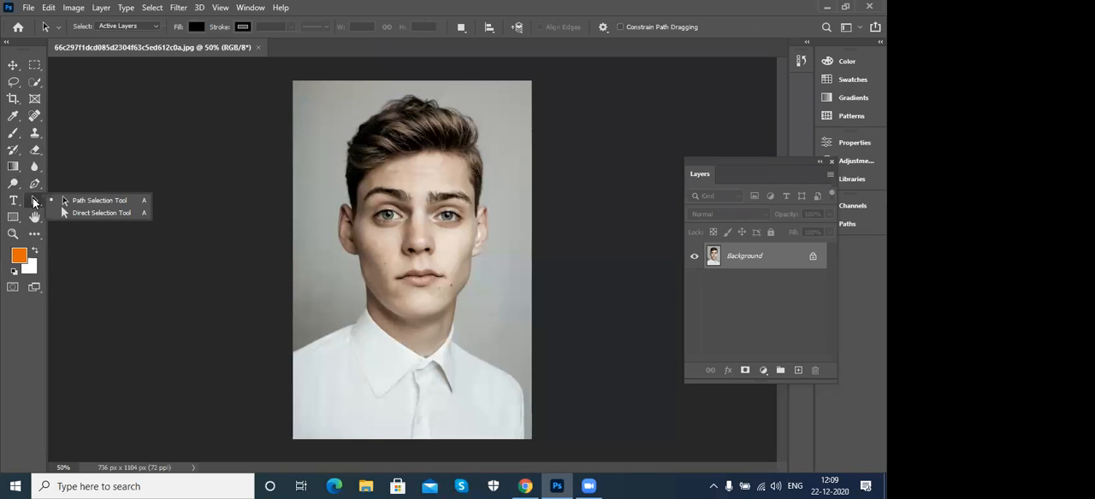
click(12, 219)
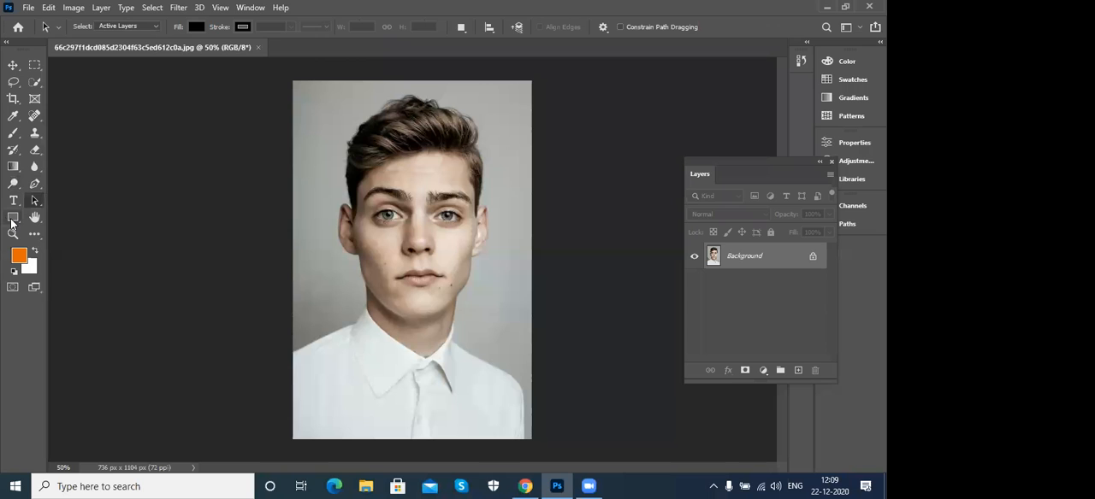
click(12, 223)
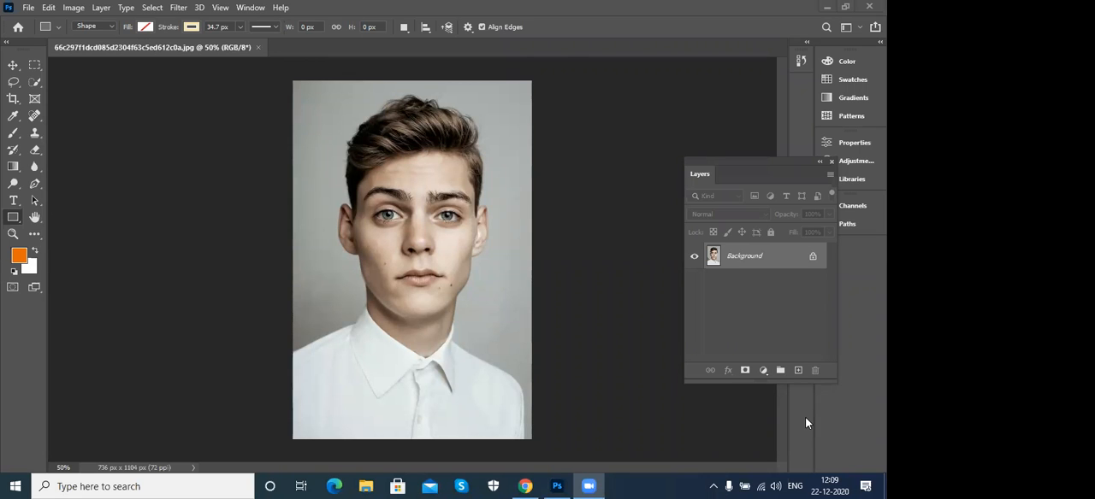
- Add Legacy Shapes and More to the Shapes panel, expand that group in the enlarged panel, and close the panel
click(252, 10)
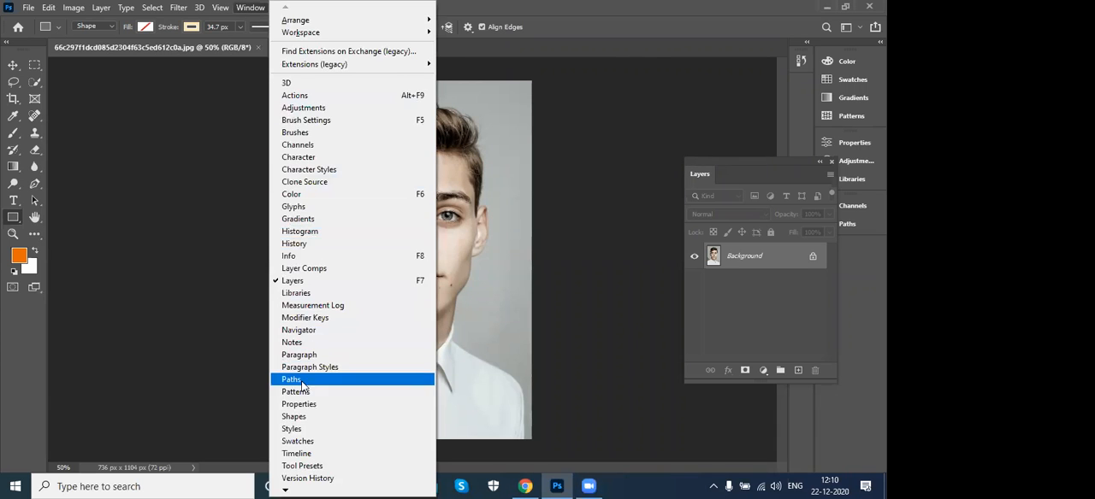
click(294, 416)
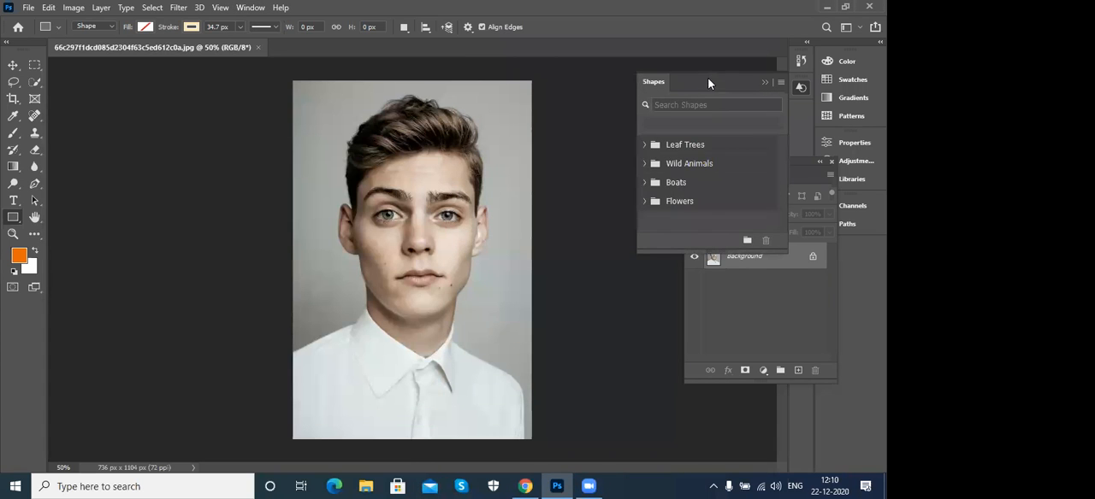
drag(712, 83, 596, 88)
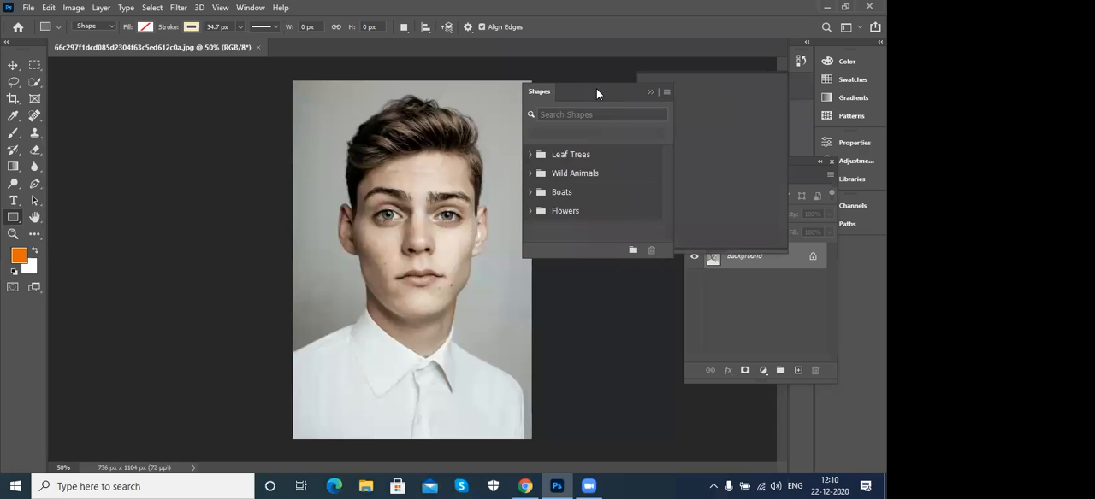
click(666, 90)
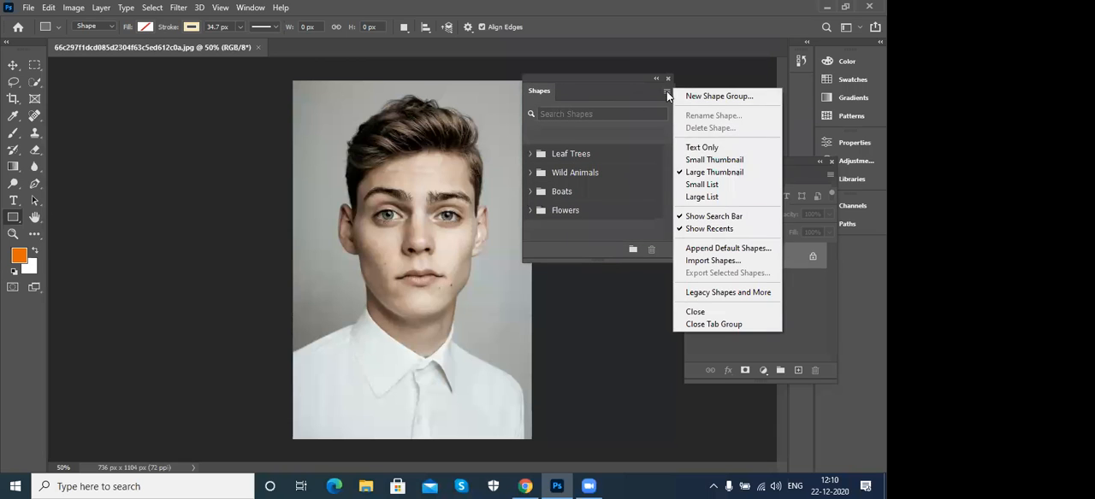
click(722, 296)
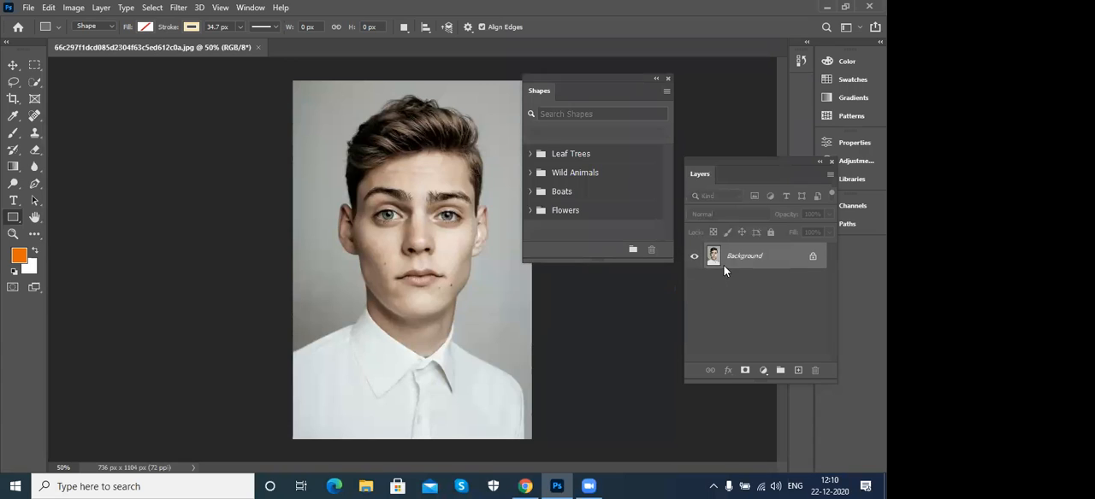
drag(674, 275, 712, 385)
click(528, 229)
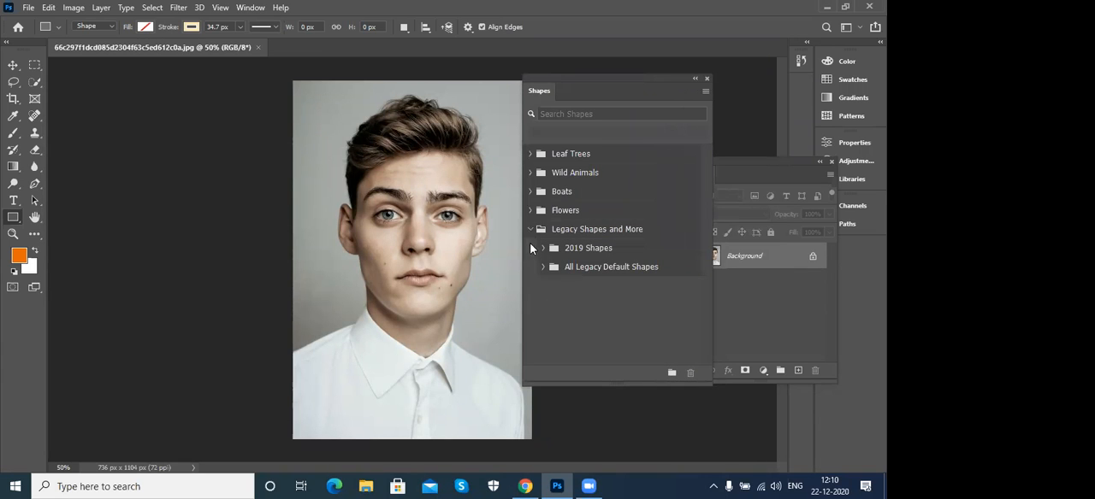
click(706, 81)
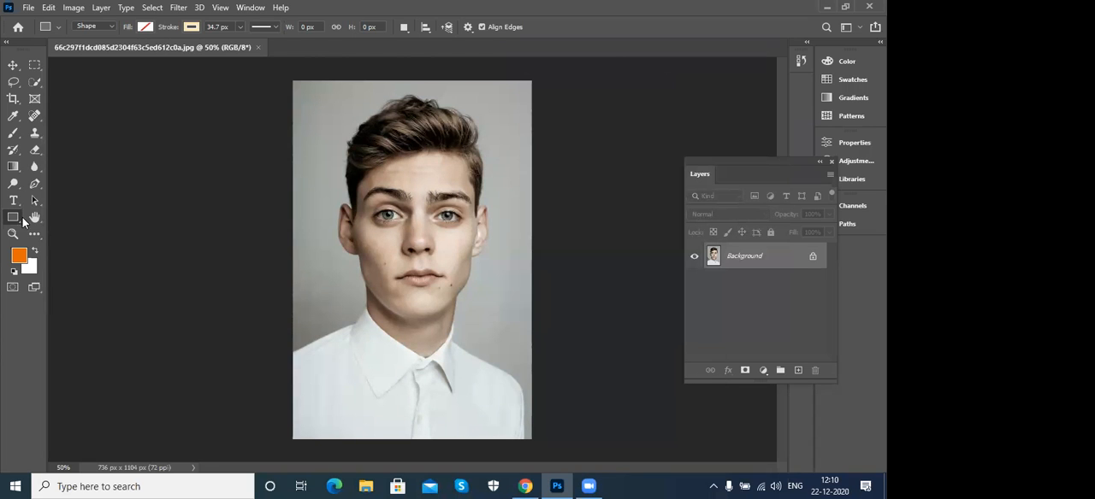
- Review the tool variants grouped with the Hand tool and switch to the Rotate View Tool
click(34, 219)
right_click(34, 219)
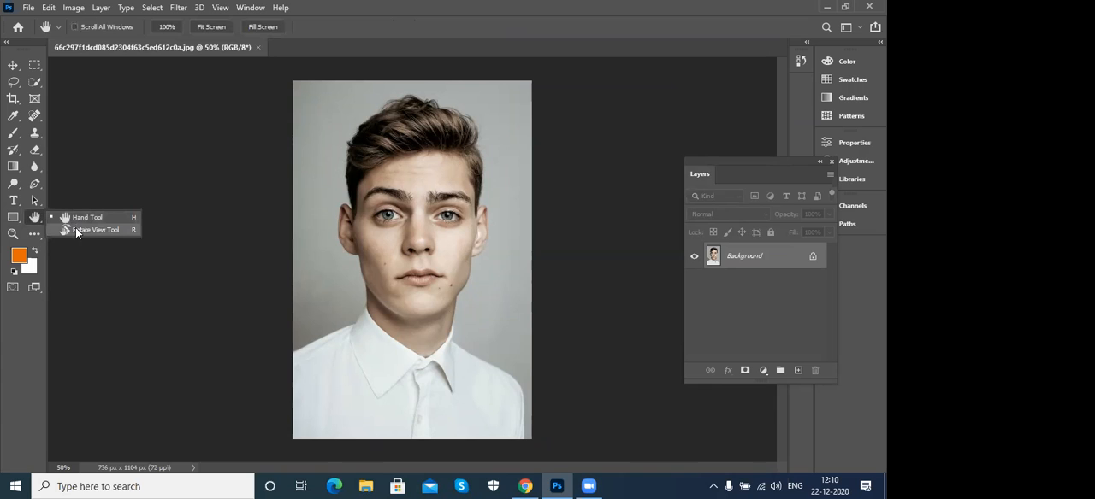
click(98, 230)
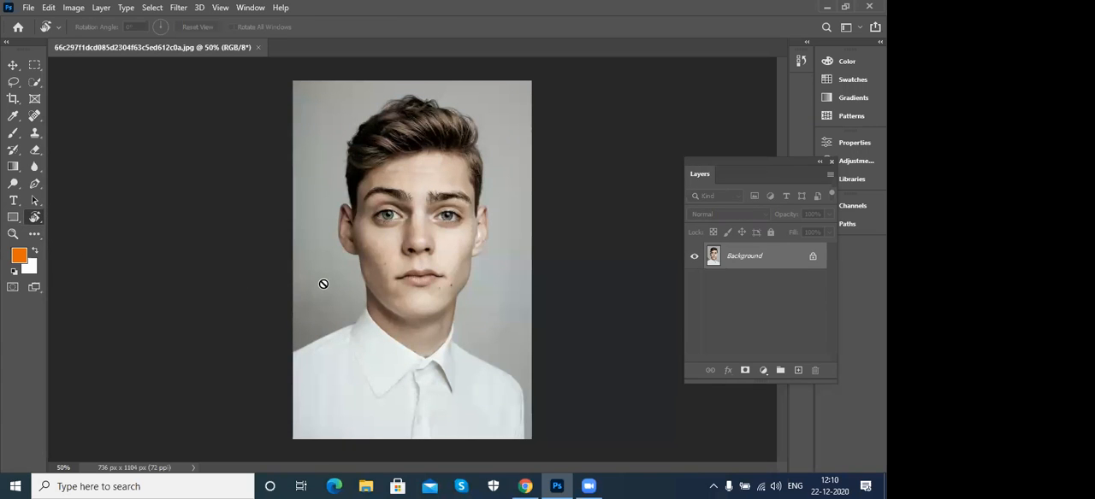
- Look through the tool groups in Customize Toolbar and leave it without applying changes
click(34, 233)
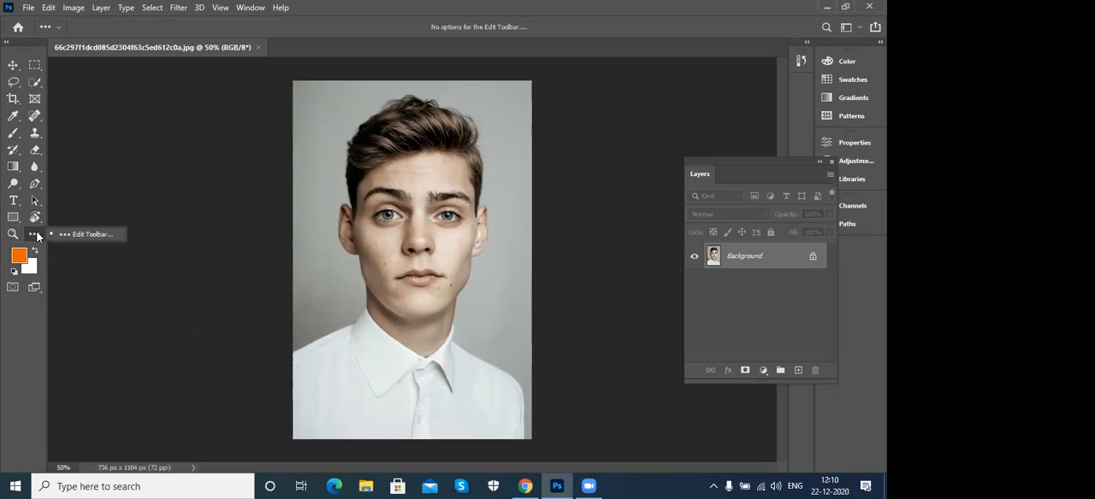
click(80, 235)
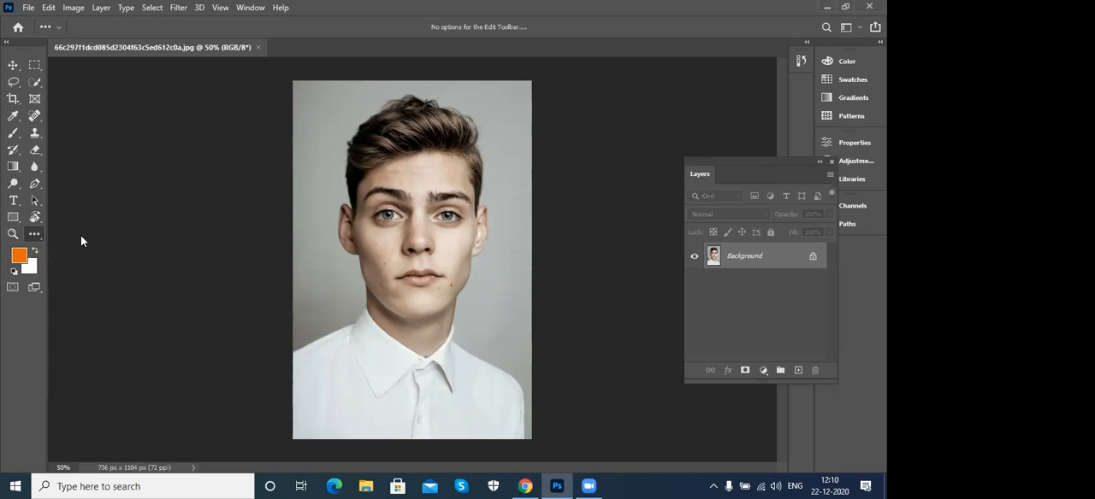
drag(388, 122, 384, 308)
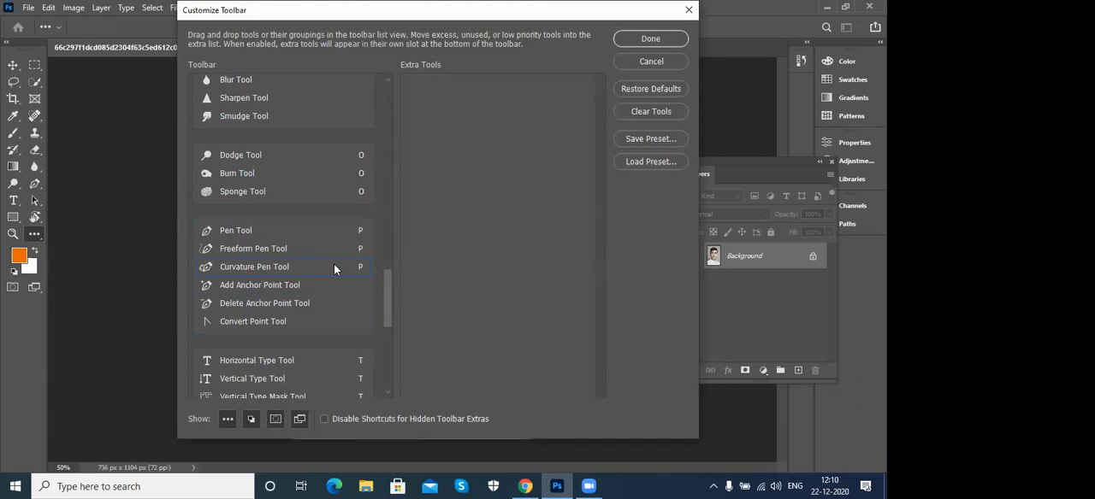
click(651, 62)
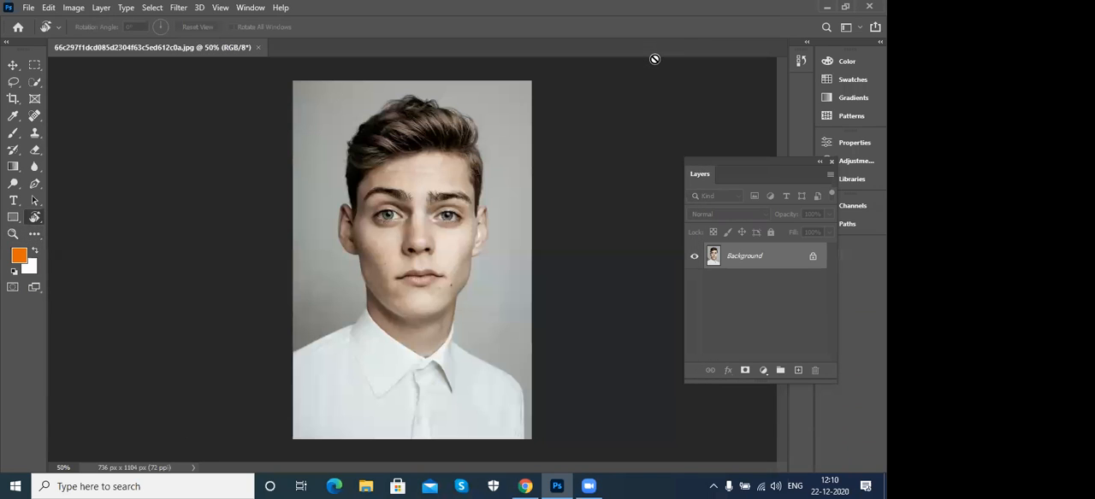
- Activate the Move tool and switch the display to Full Screen Mode With Menu Bar
click(14, 68)
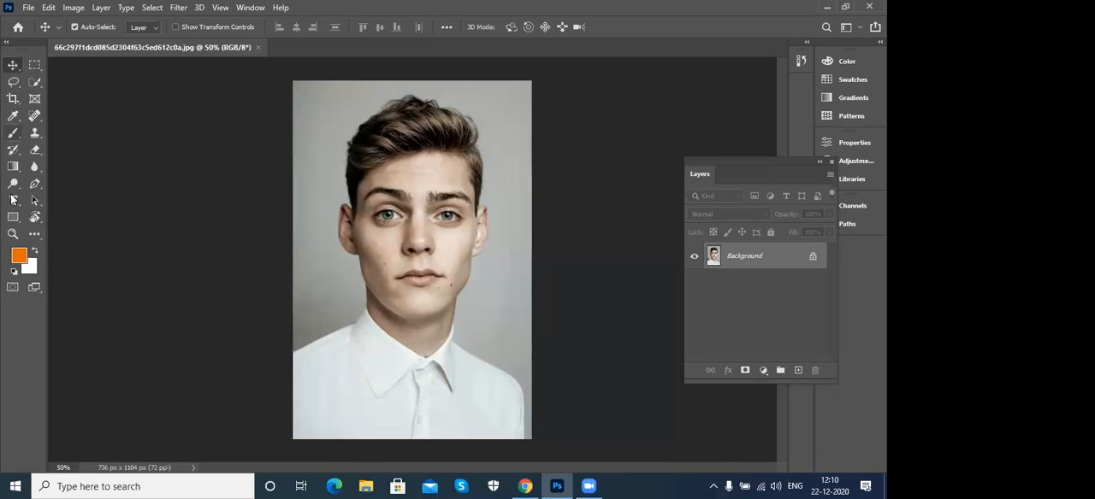
click(31, 289)
click(119, 300)
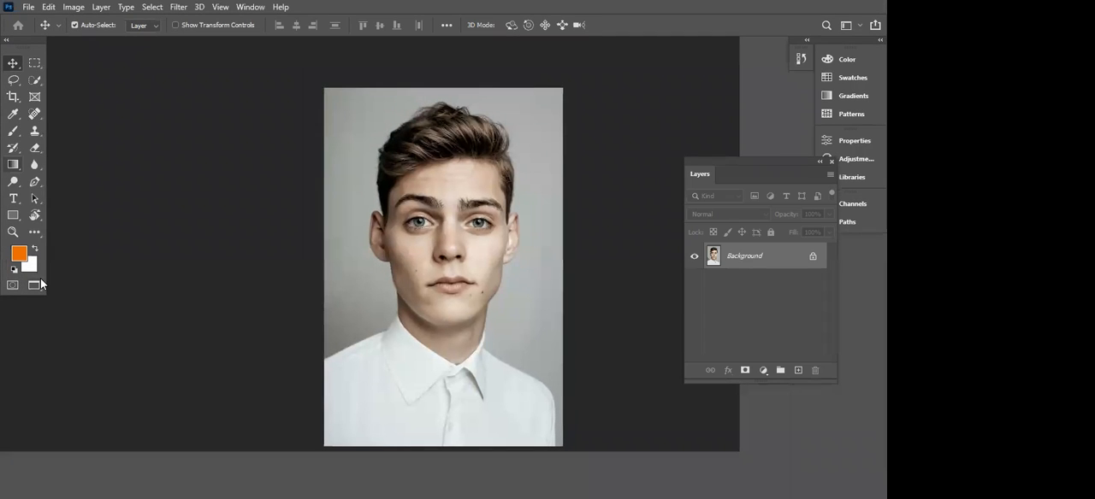
- Show the portrait in Full Screen Mode with its message set not to show again, and return to Standard Screen Mode
click(32, 286)
click(72, 312)
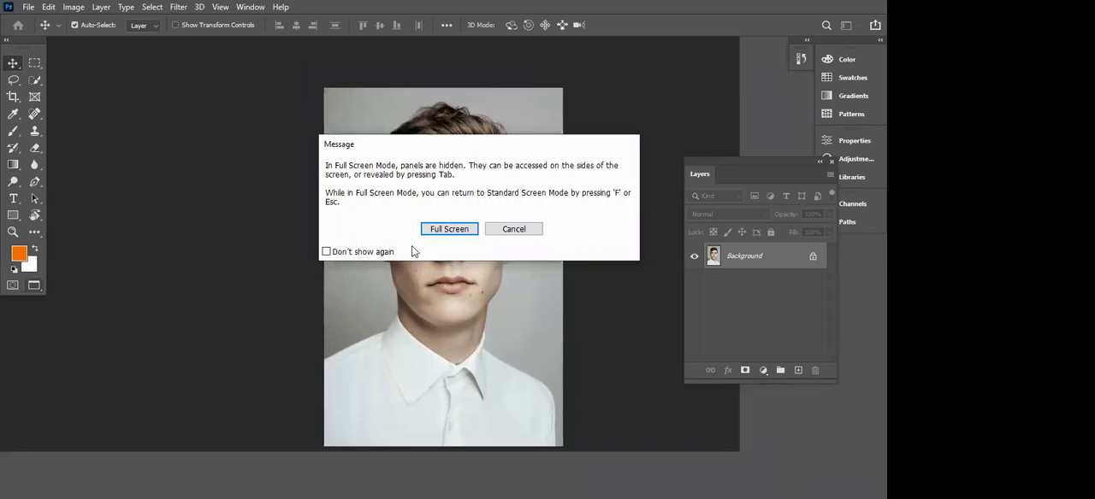
click(367, 253)
click(449, 229)
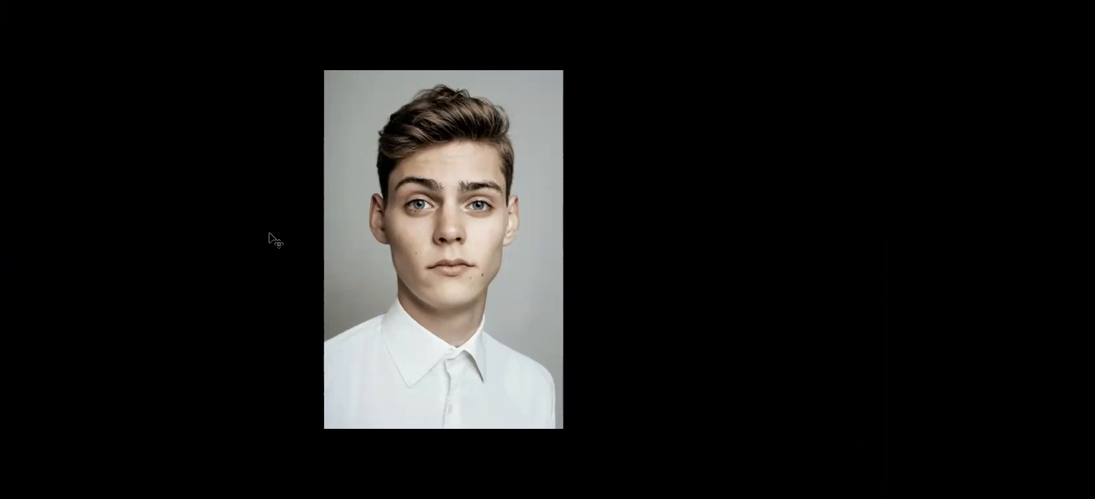
key(f)
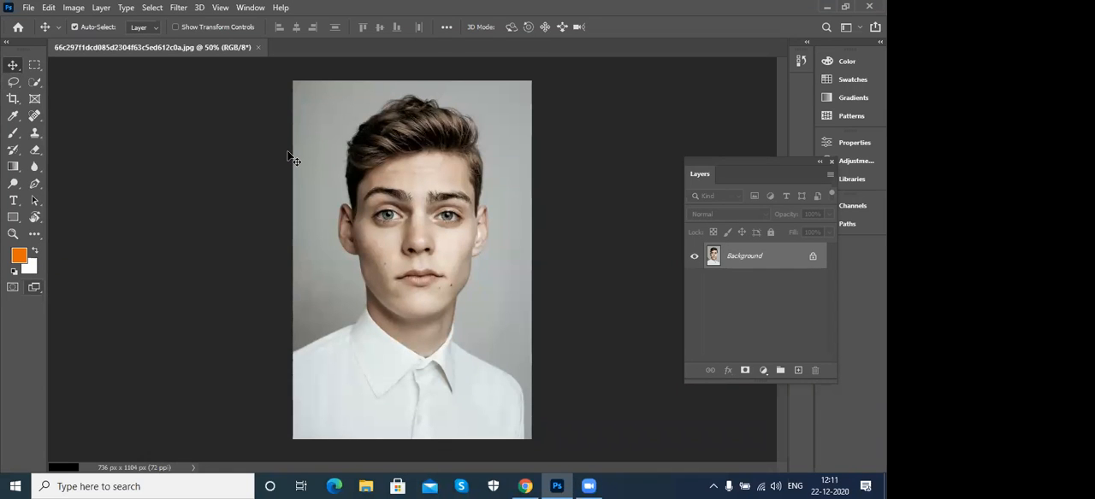
- Turn off Auto-Select for the Move tool and look through the File and Edit commands
click(75, 26)
click(29, 7)
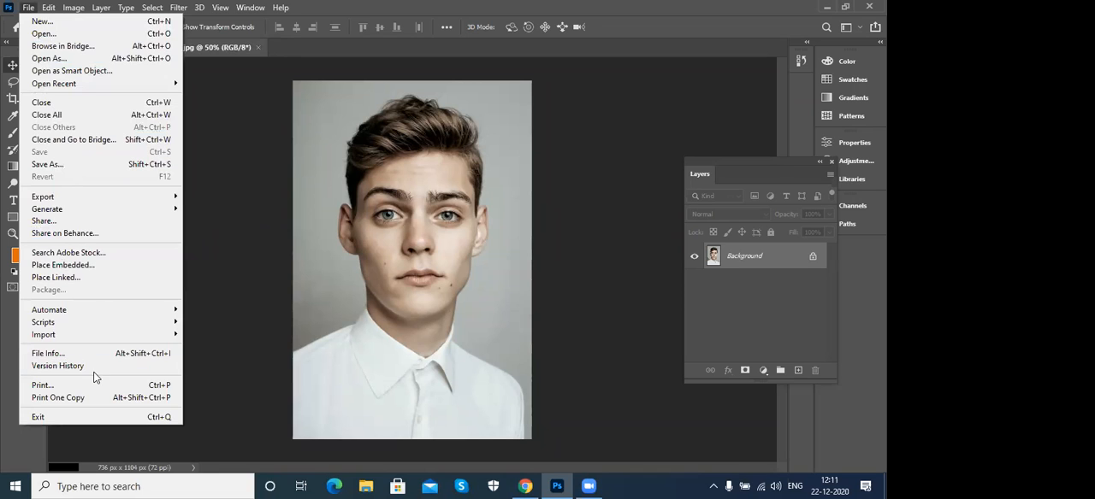
click(42, 7)
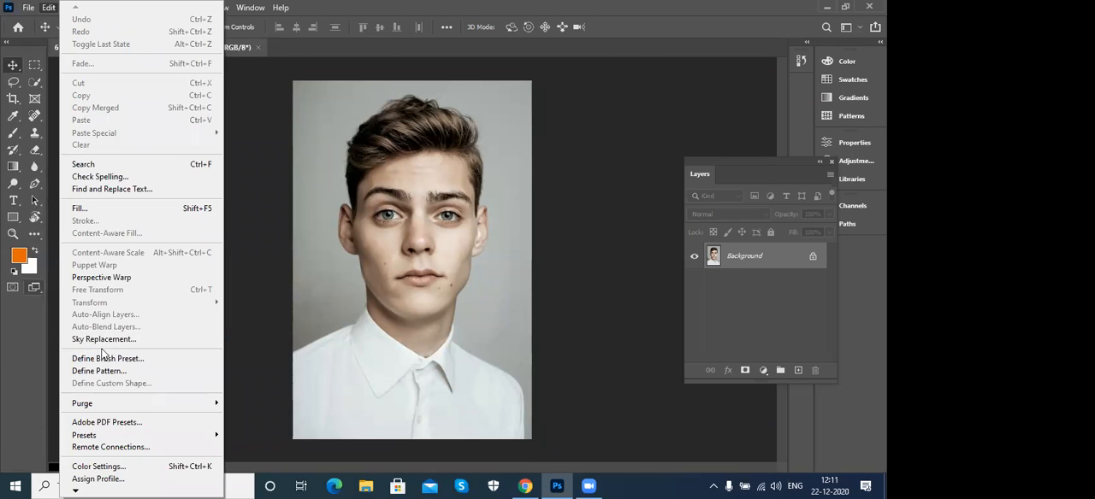
click(253, 235)
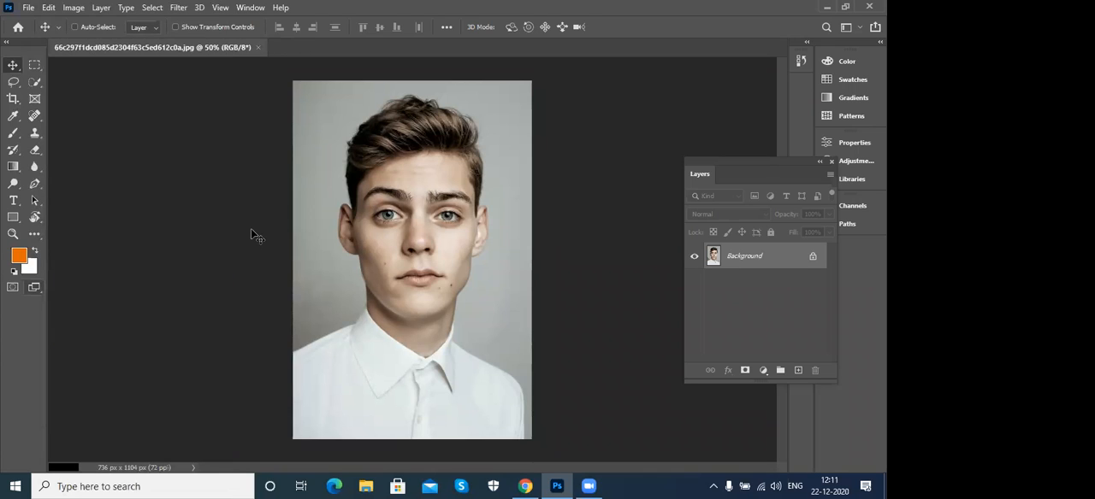
- Open the image 09626-scicon12-road from the photoshop examples folder
key(ctrl)
key(ctrl+o)
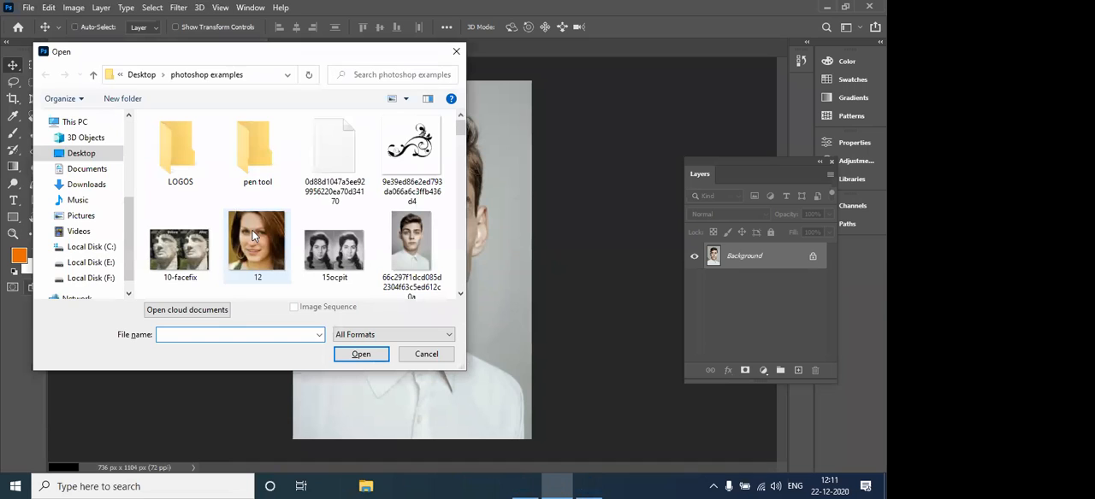
drag(462, 137, 461, 150)
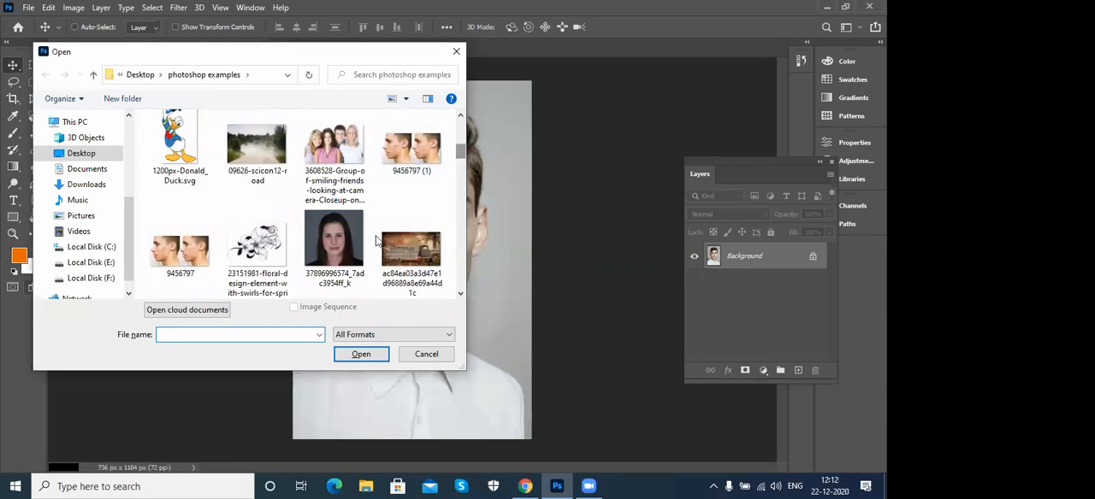
click(267, 175)
click(361, 353)
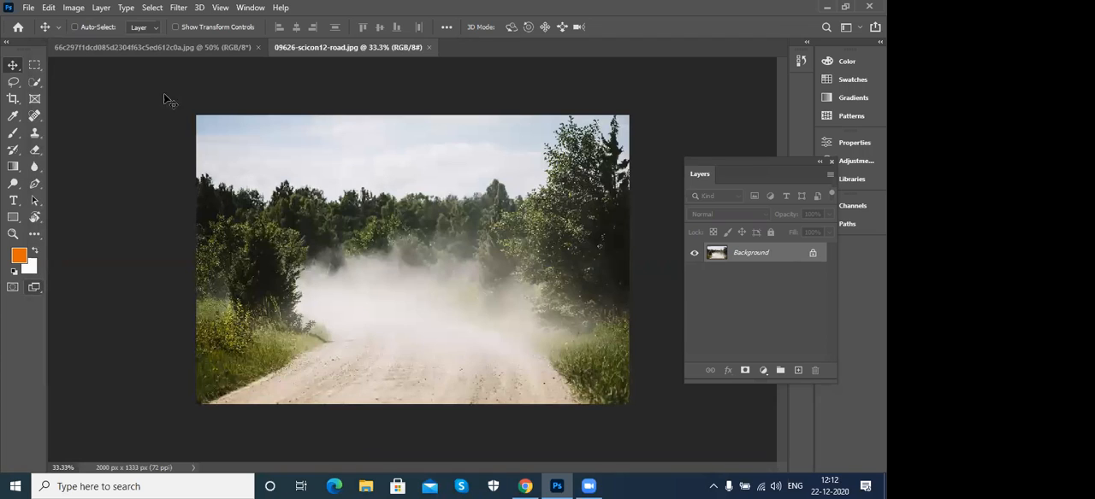
- Start Sky Replacement on the road photo with the Move tool active, and reposition its dialog to uncover the image
click(35, 83)
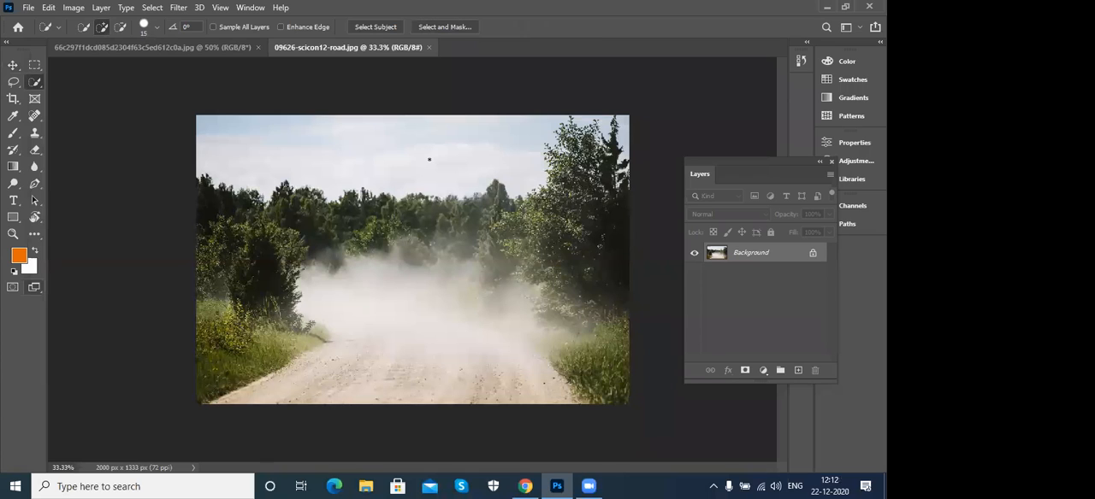
click(12, 66)
click(49, 7)
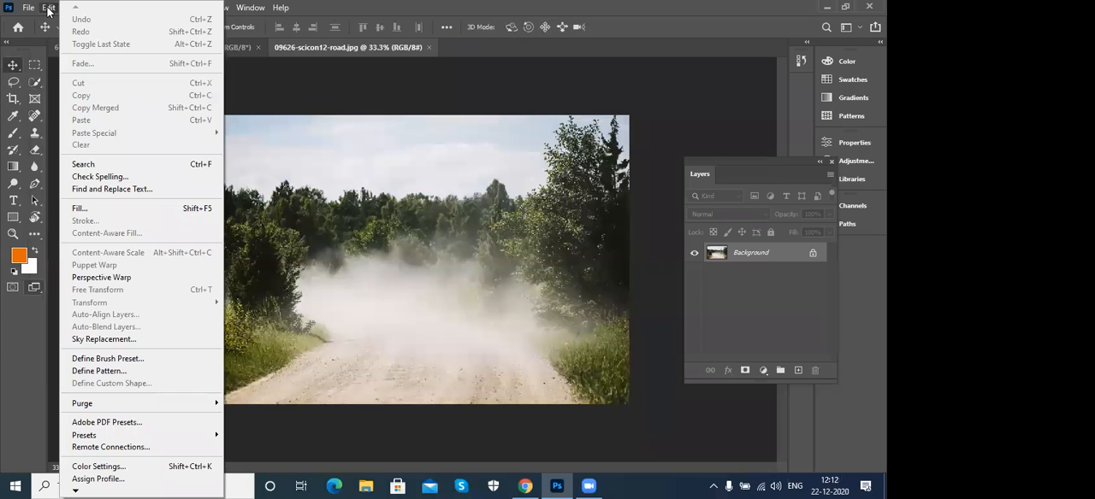
click(163, 340)
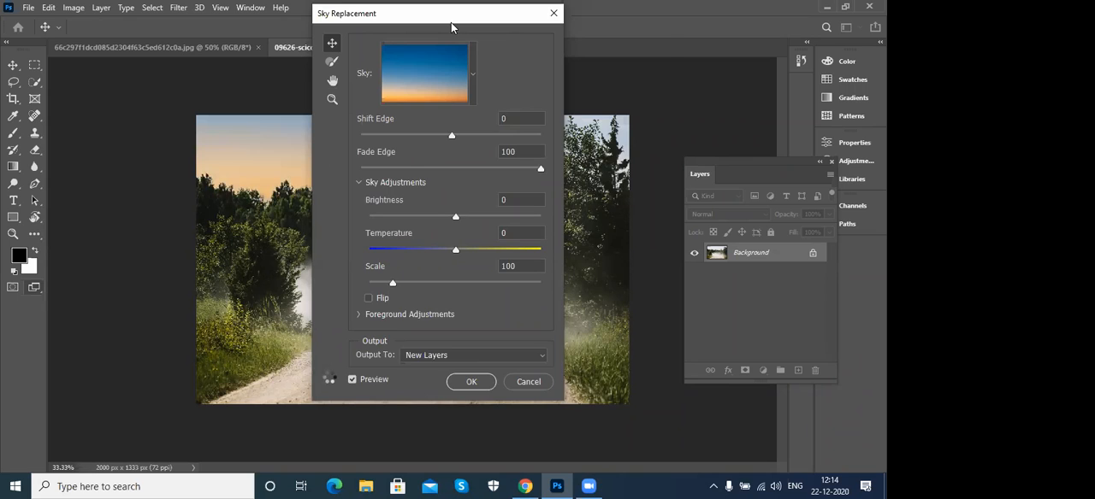
drag(452, 26, 556, 48)
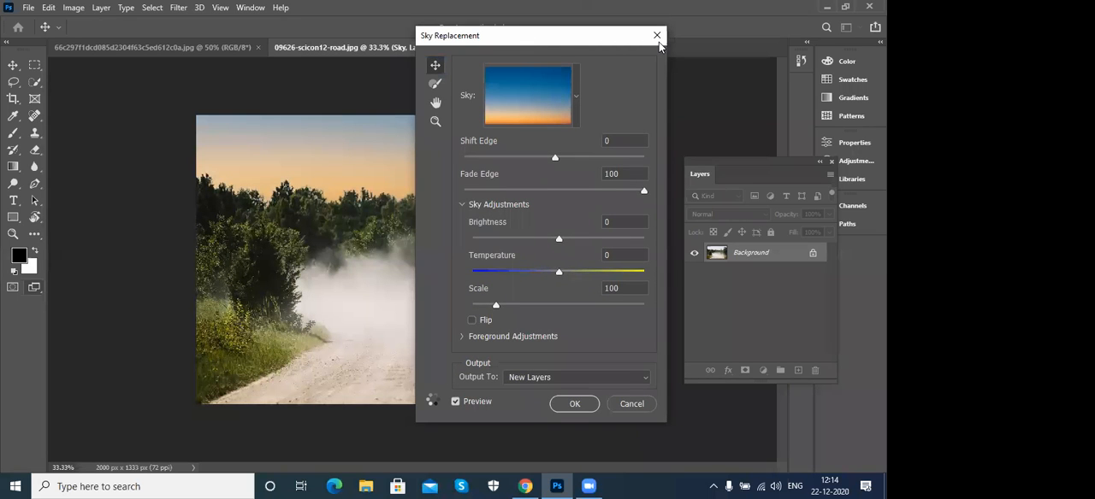
drag(659, 41, 522, 258)
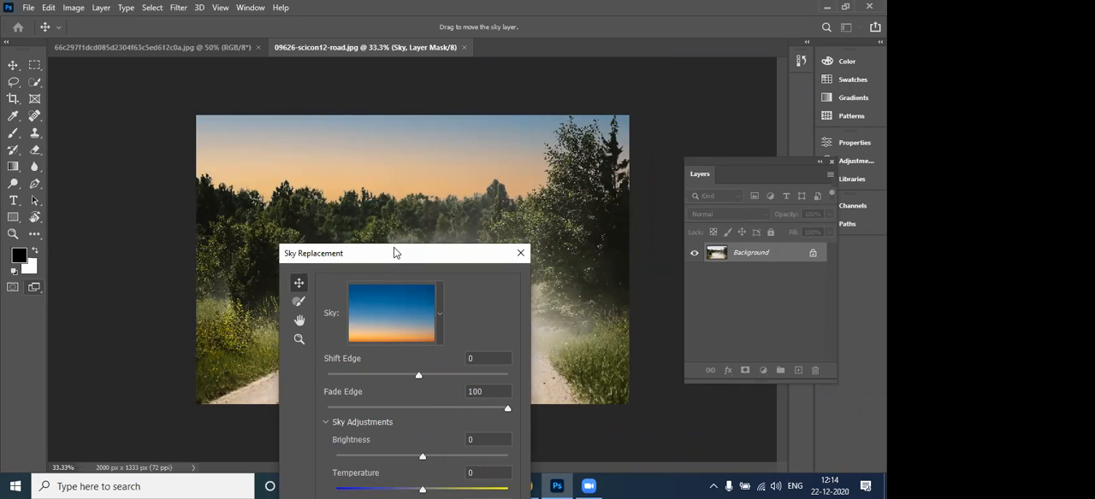
drag(394, 254, 151, 58)
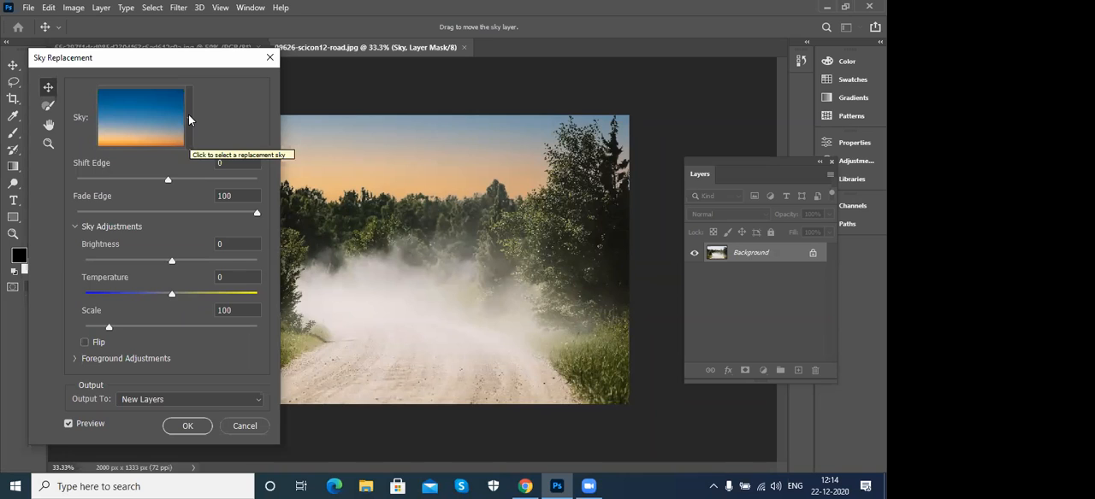
- Replace the road photo's sky with the first preset in the Sunsets group
click(189, 120)
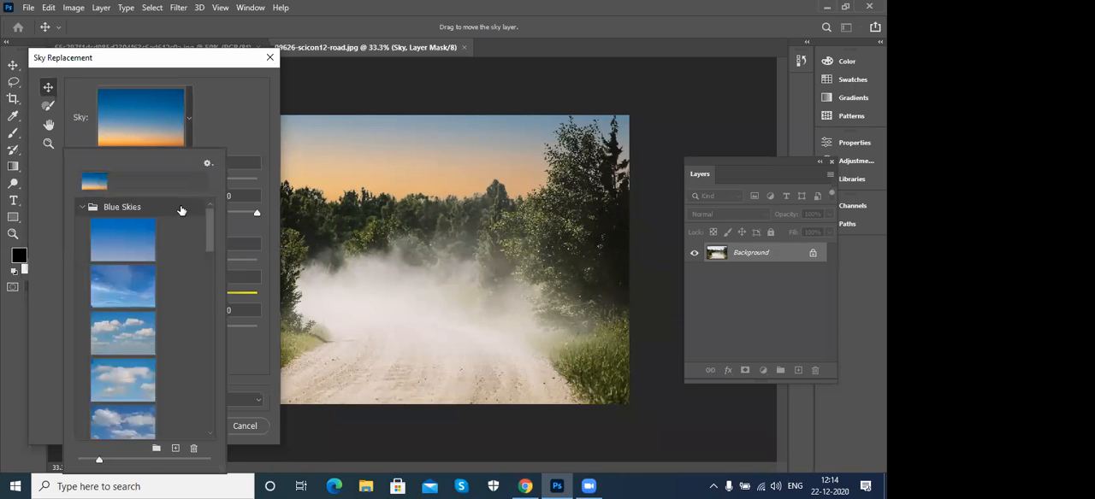
drag(208, 228, 214, 359)
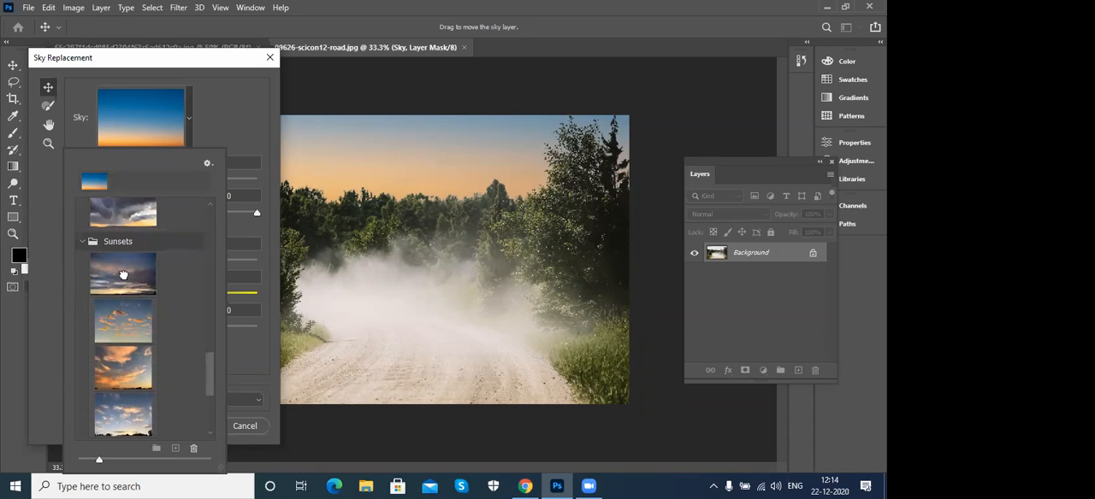
click(124, 275)
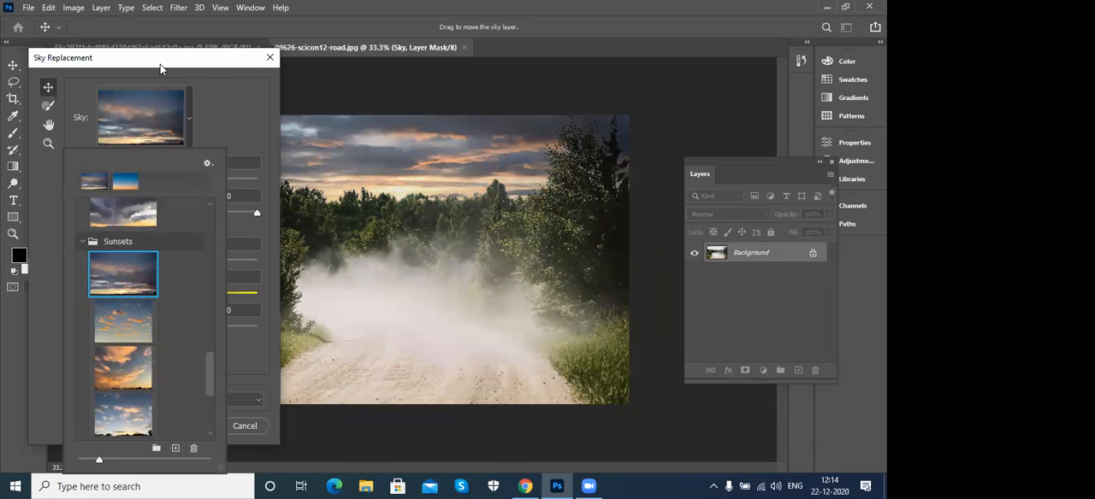
click(188, 120)
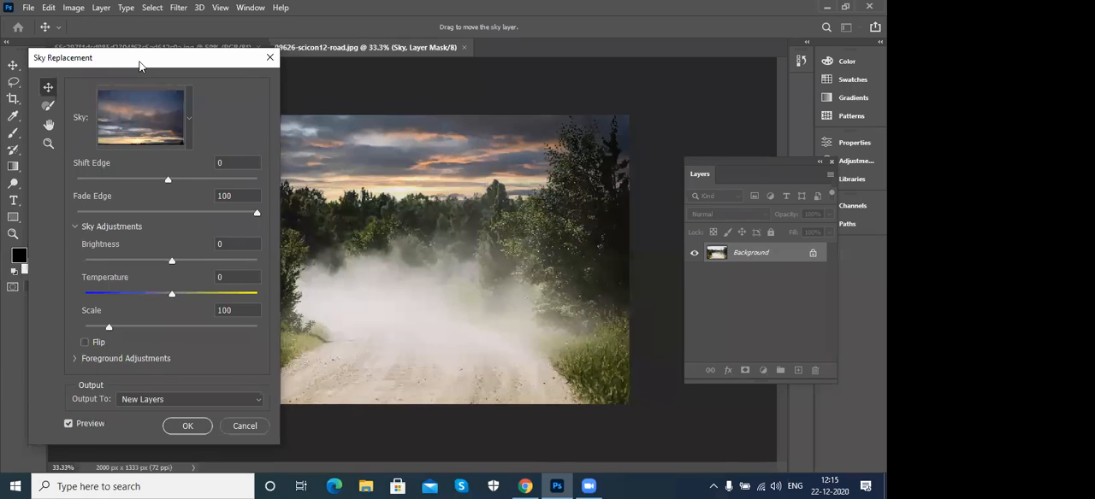
- Shift the replacement sky slightly to the right within the photo and set Shift Edge to 27
drag(141, 66, 49, 118)
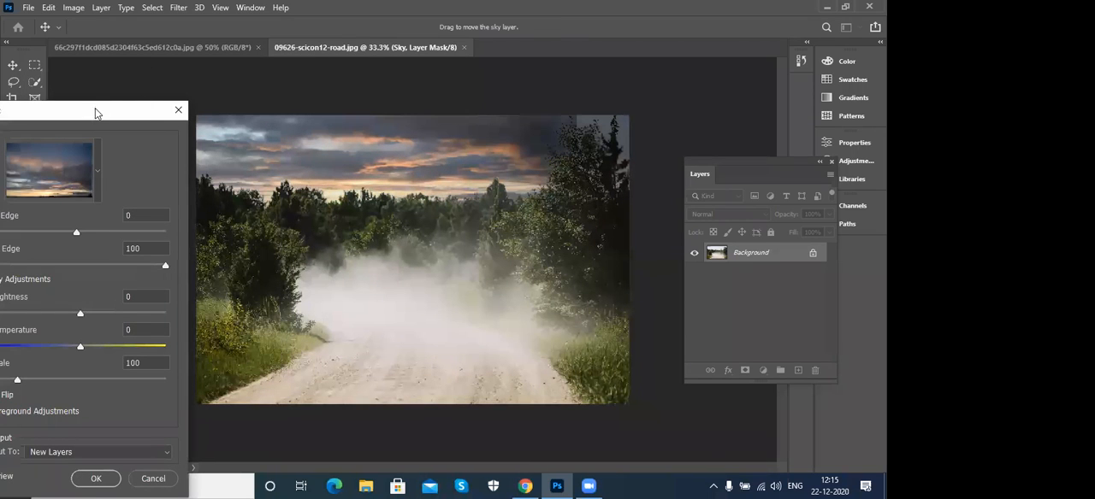
drag(336, 161, 391, 166)
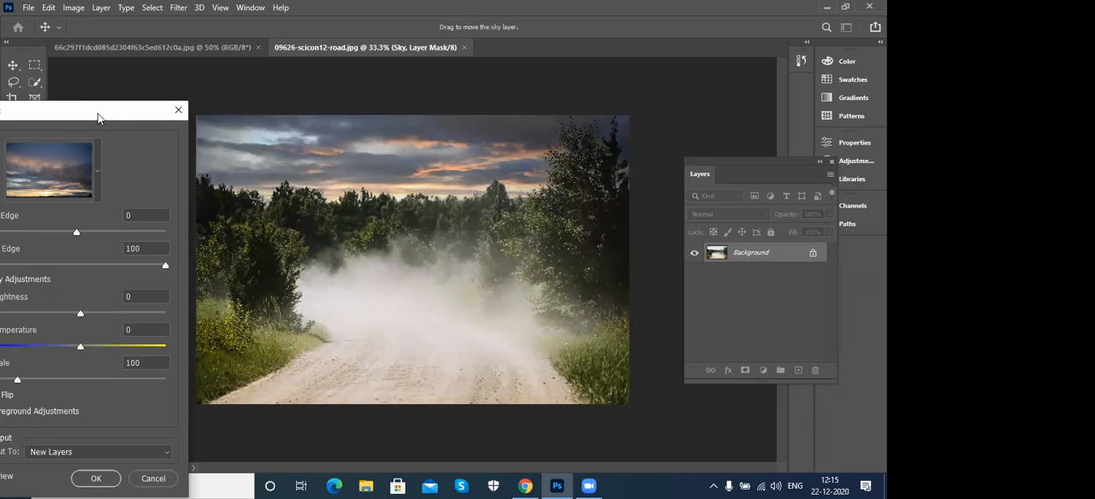
drag(100, 116, 138, 66)
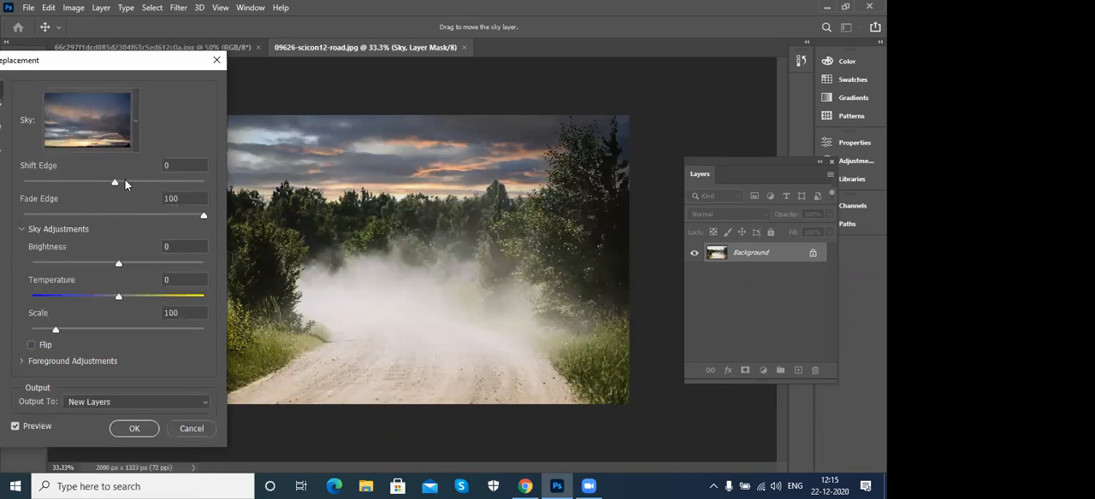
drag(117, 183, 137, 183)
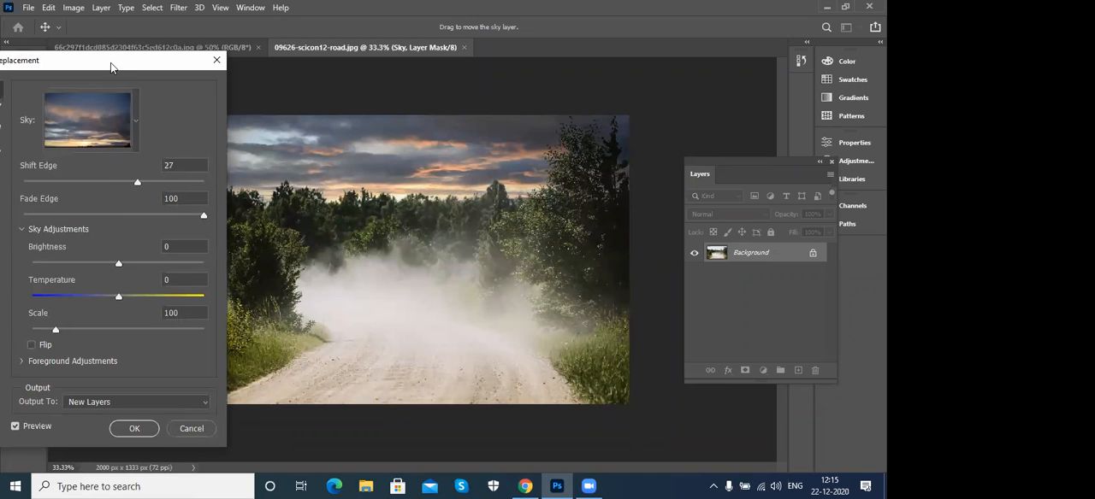
drag(112, 68, 151, 67)
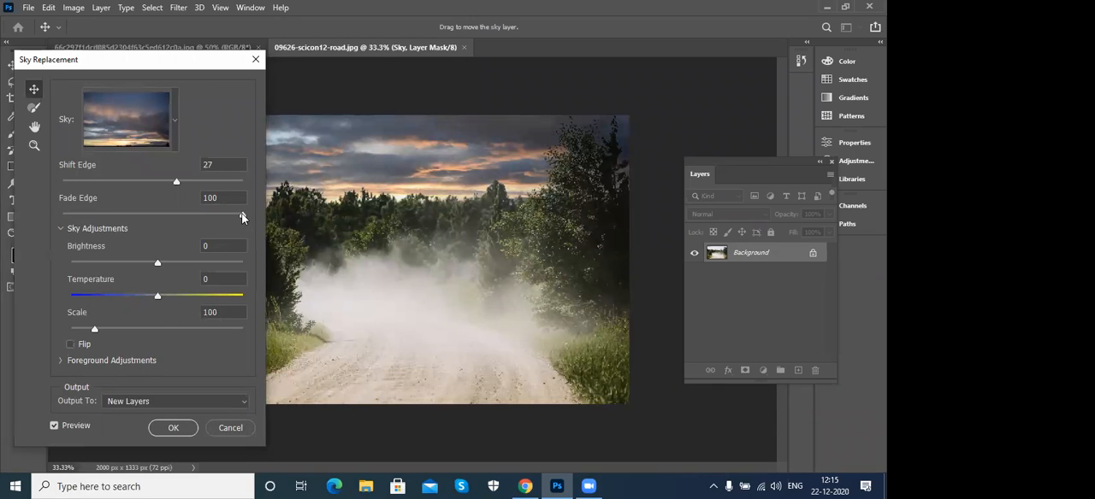
- Set the replacement sky's brightness to -42 and its temperature to 13
drag(159, 265, 188, 266)
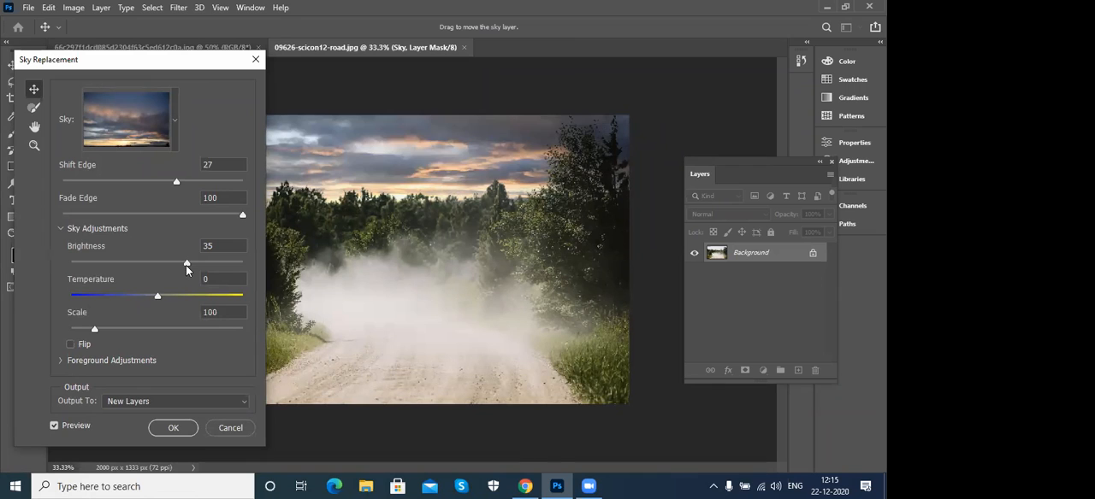
drag(189, 268, 122, 269)
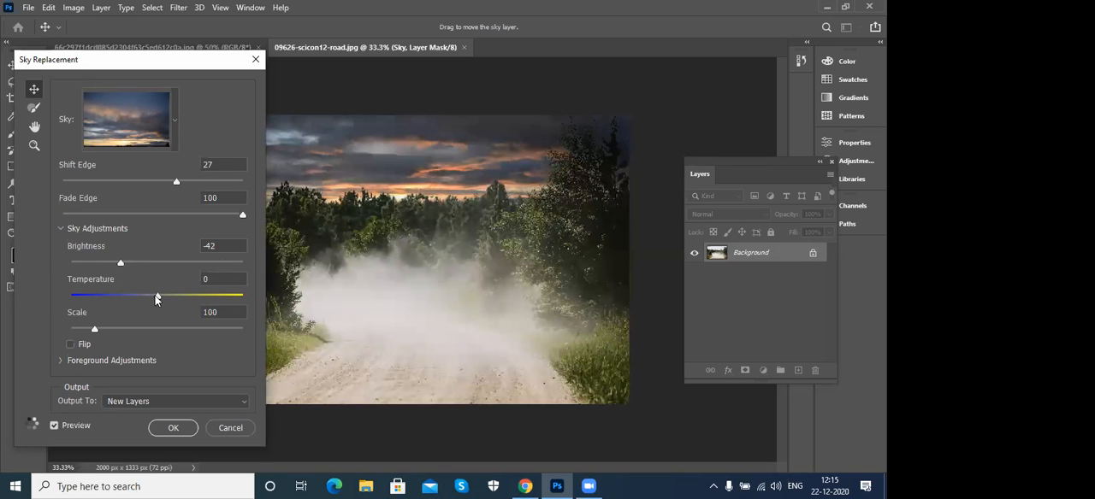
mouse_move(158, 297)
mouse_down()
mouse_move(221, 304)
mouse_move(84, 298)
mouse_move(168, 306)
mouse_up()
- Set the replacement sky's scale to 148 and try the Flip option, leaving it off
drag(95, 330, 69, 330)
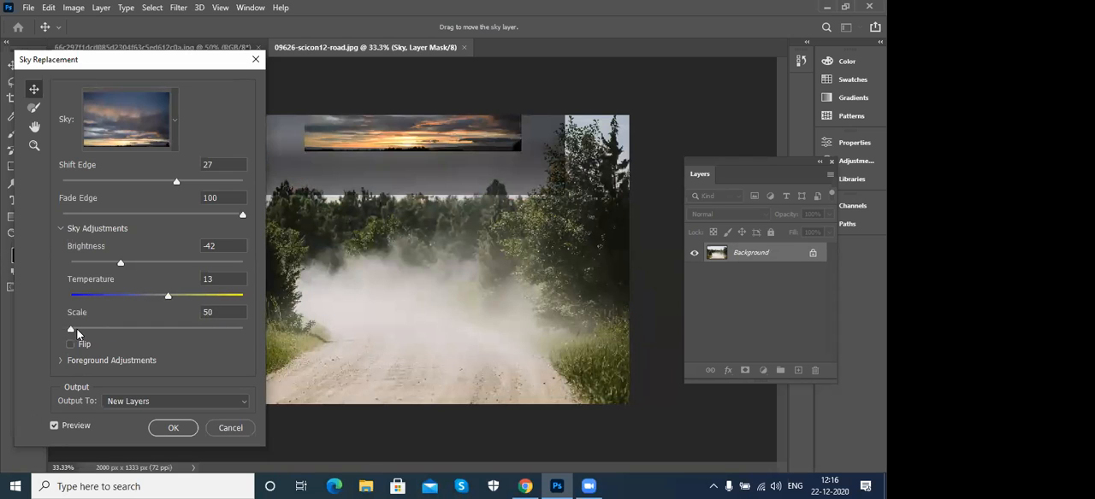
drag(72, 331, 126, 334)
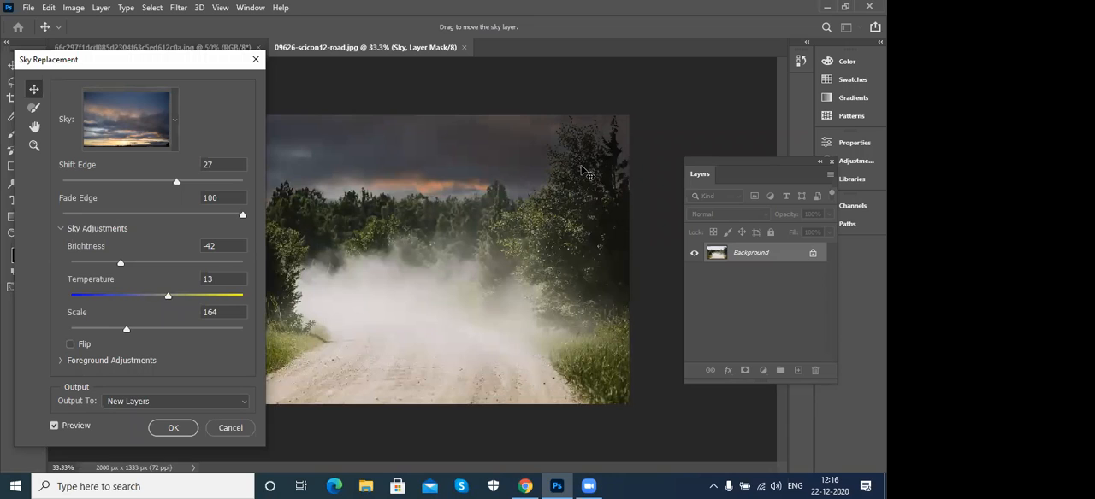
drag(126, 330, 119, 336)
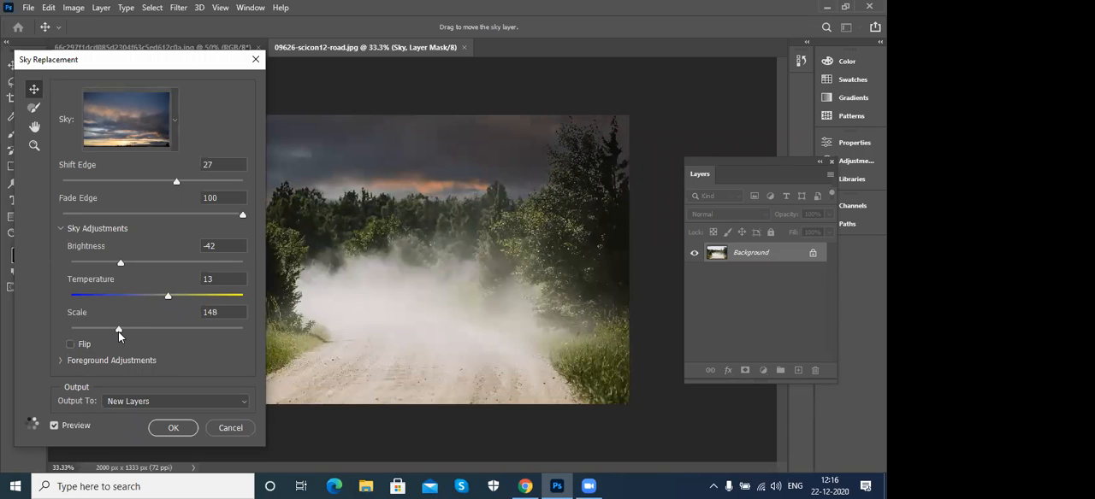
click(71, 345)
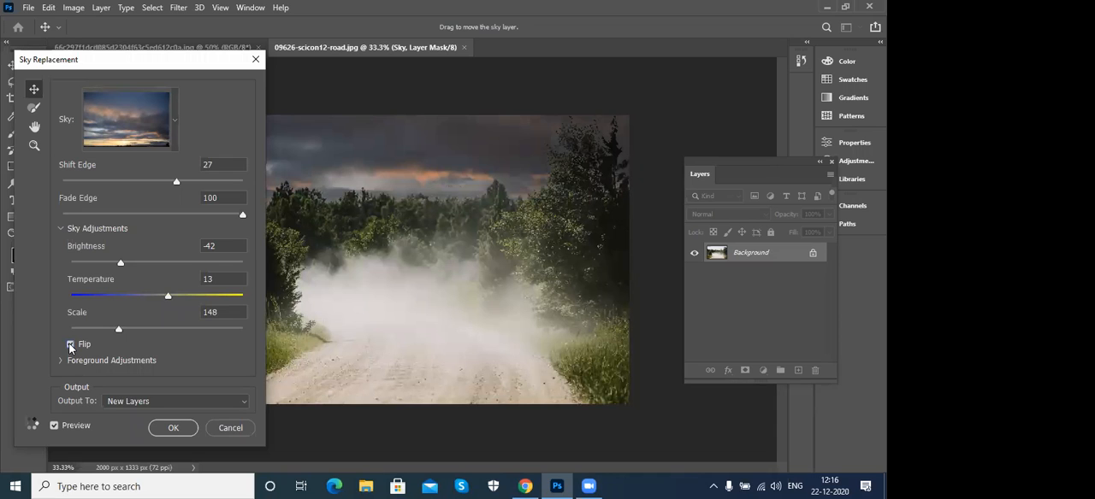
click(71, 346)
- Set the foreground lighting mode to Screen, lighting adjustment to 55 and color adjustment to 28, and apply the sky replacement to new layers
click(59, 363)
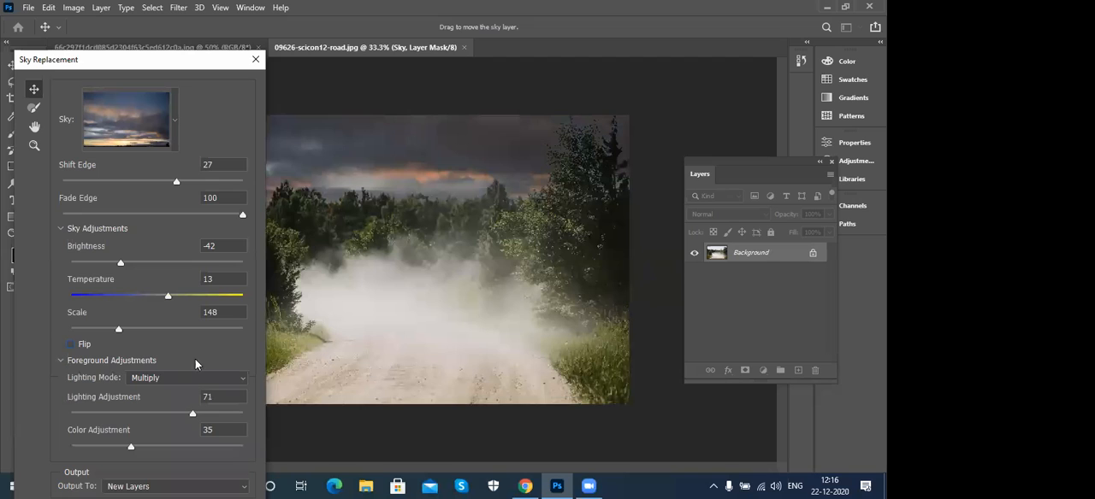
click(150, 375)
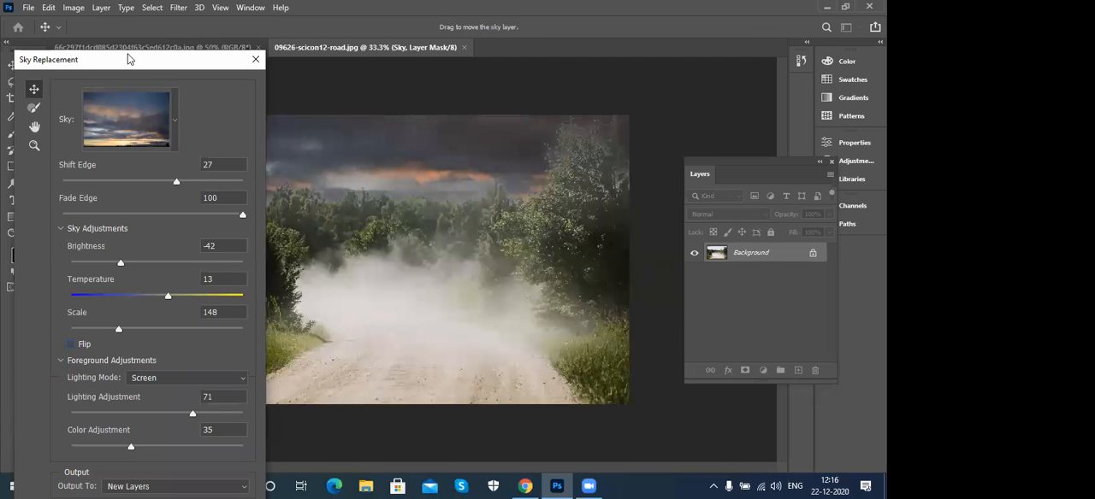
drag(128, 59, 124, 10)
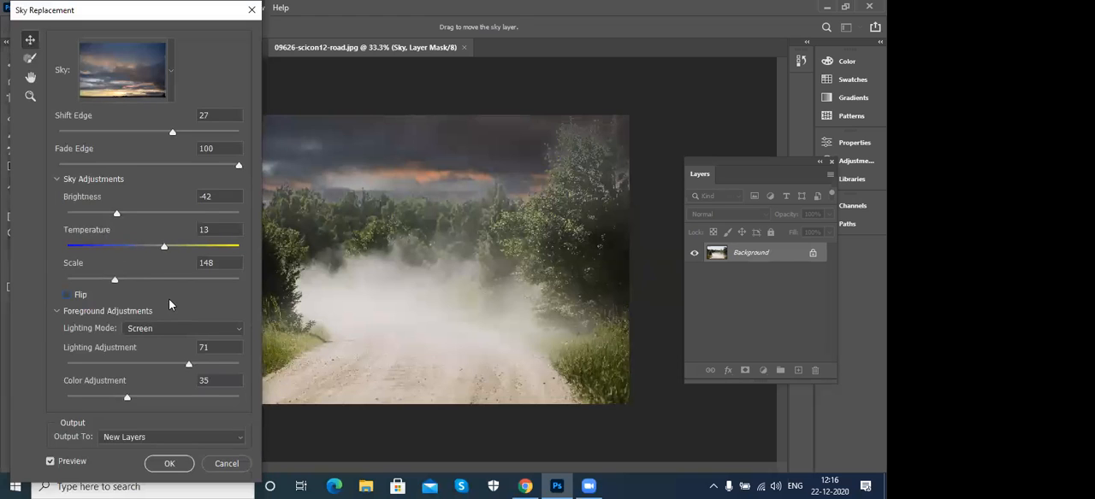
mouse_move(189, 364)
mouse_down()
mouse_move(117, 366)
mouse_move(206, 371)
mouse_move(189, 371)
mouse_up()
mouse_move(130, 402)
mouse_down()
mouse_move(197, 402)
mouse_move(114, 402)
mouse_up()
drag(194, 368, 164, 367)
click(170, 468)
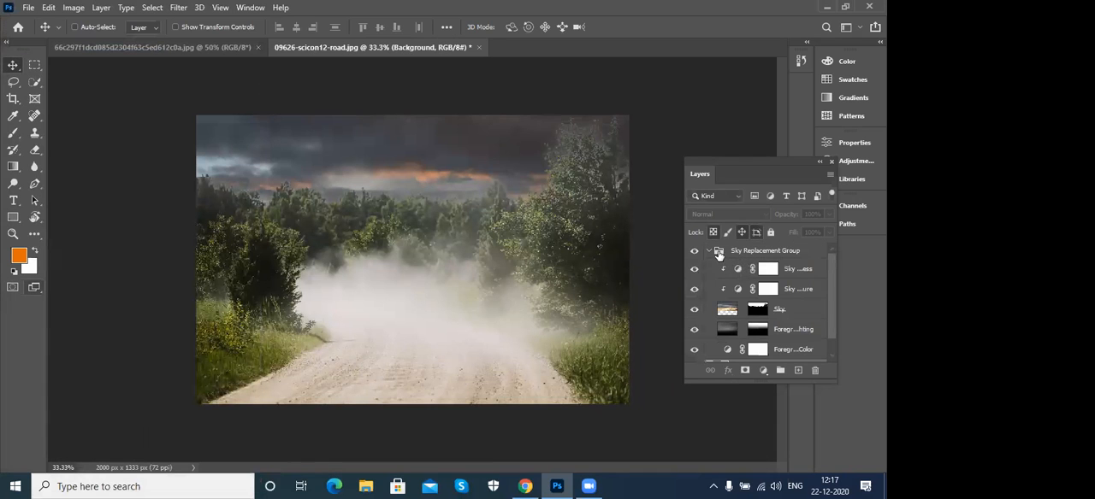
- Collapse the Sky Replacement Group and toggle the visibility of the Background and the group to compare the photo before and after
click(708, 252)
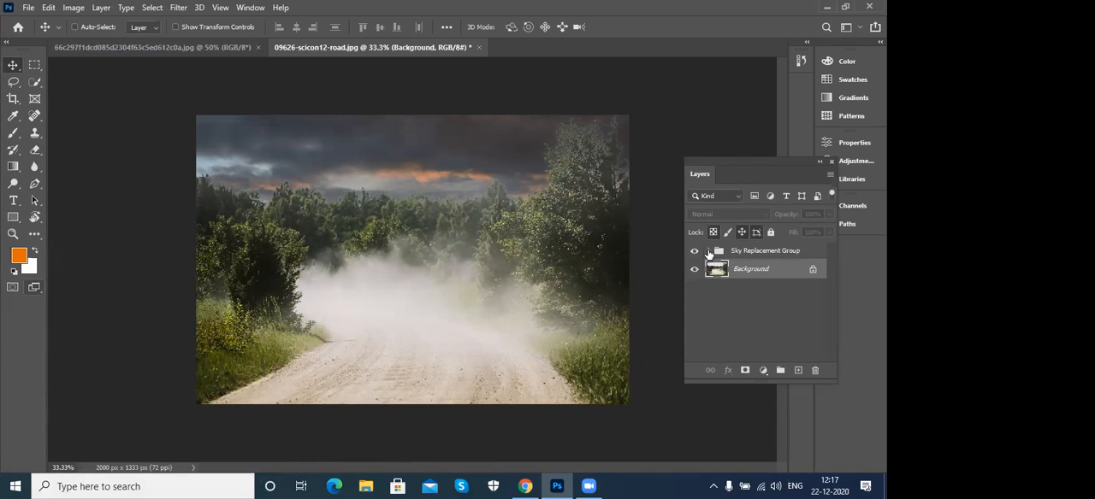
click(693, 270)
click(694, 272)
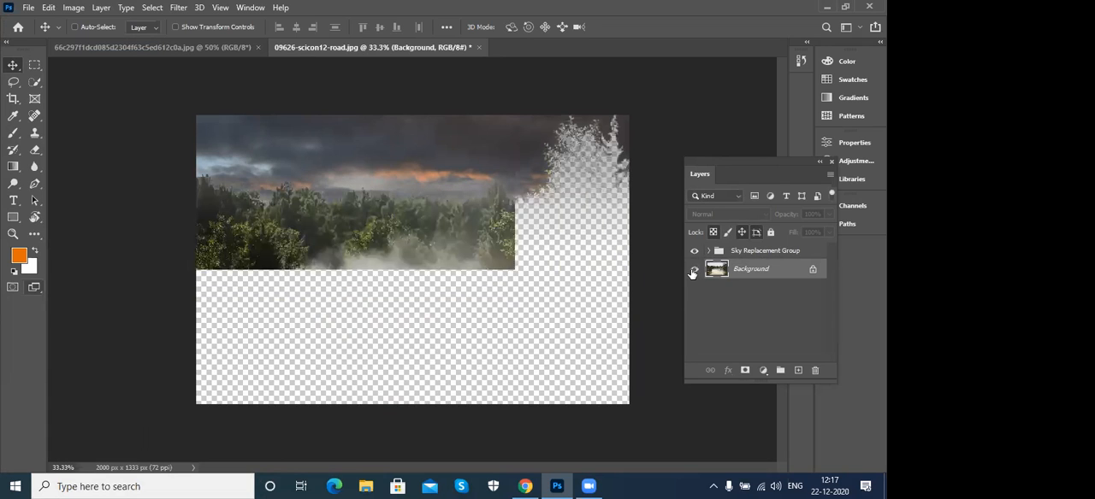
click(693, 270)
click(693, 271)
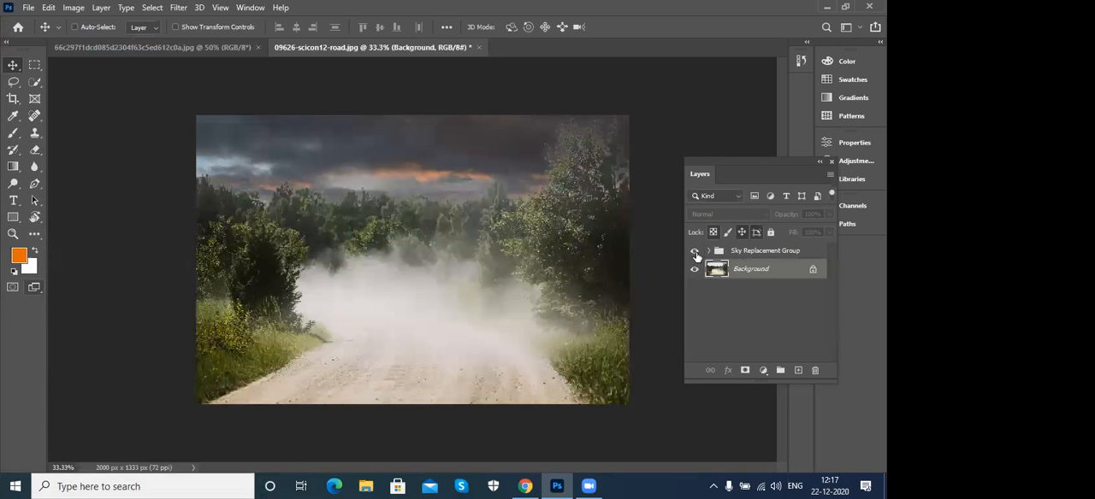
click(696, 252)
click(694, 252)
click(695, 252)
click(694, 251)
click(694, 251)
click(695, 251)
click(695, 252)
click(694, 251)
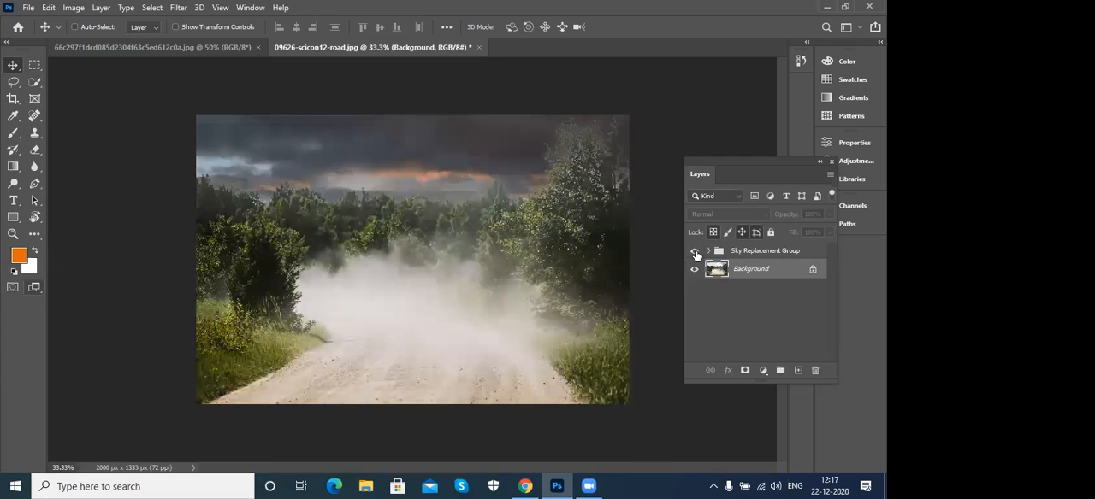
- Look through the Edit commands, first for the Background layer and again with the Sky Replacement Group selected
click(49, 7)
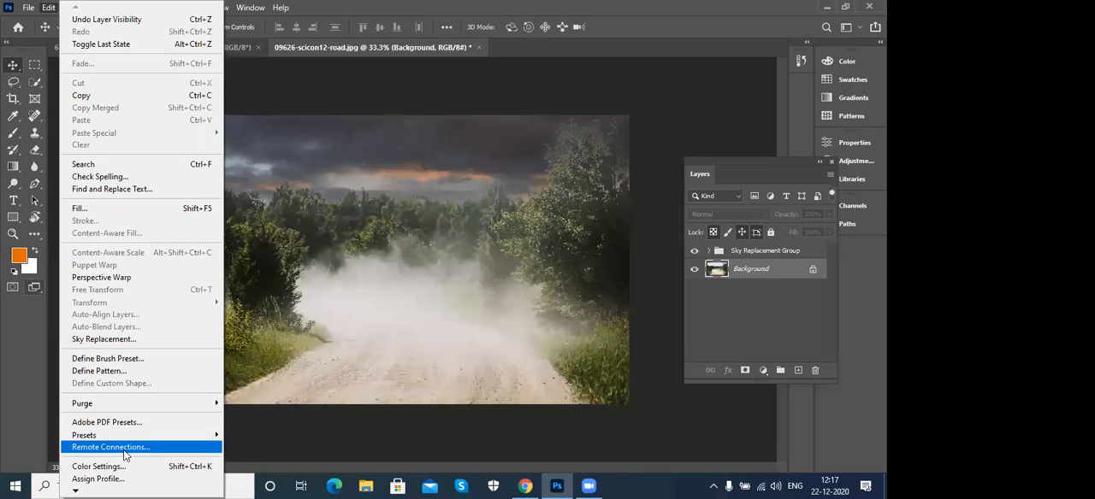
mouse_move(113, 485)
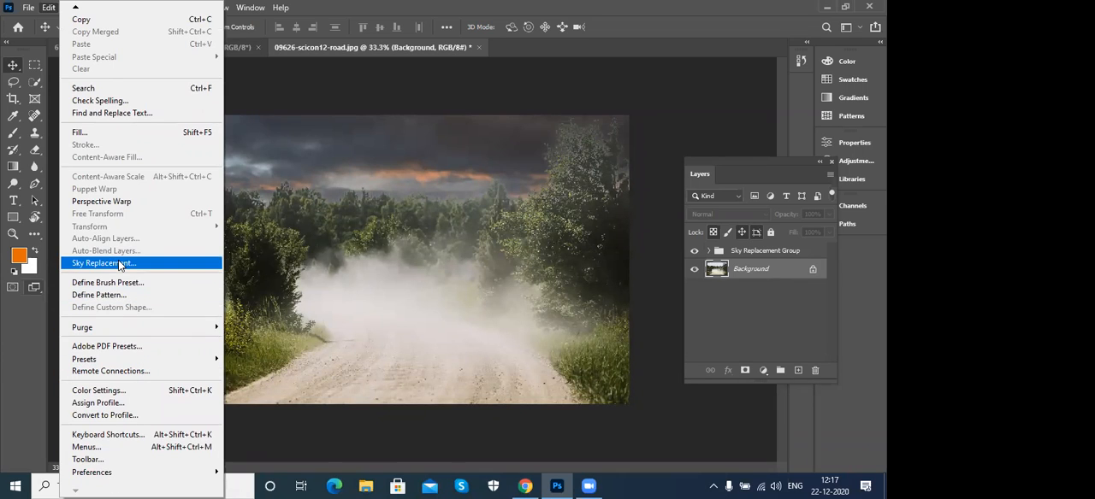
click(665, 8)
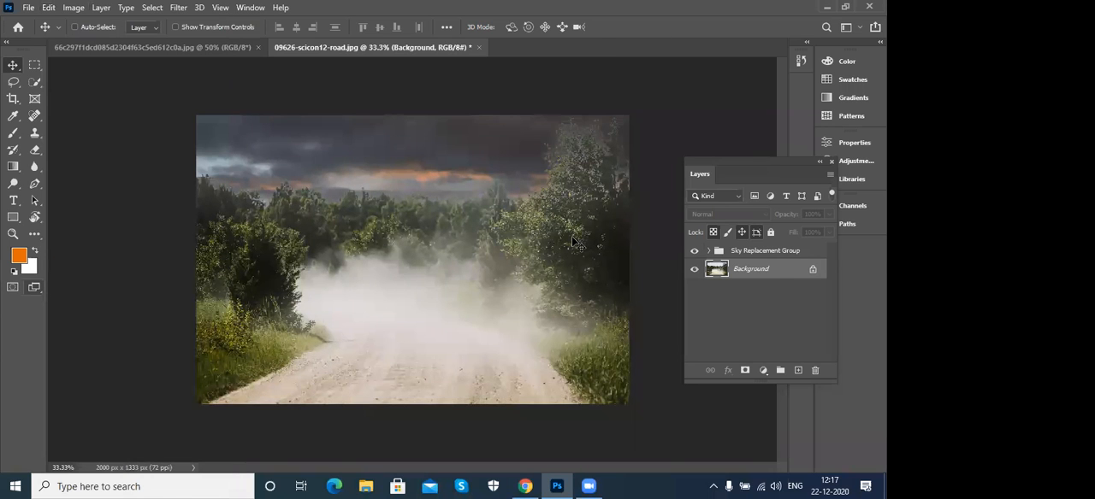
click(780, 253)
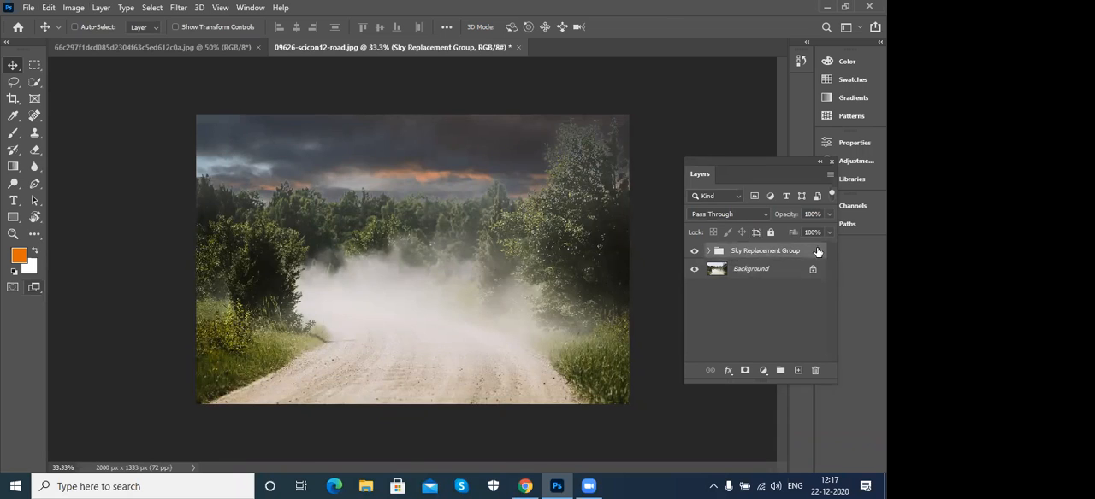
click(48, 8)
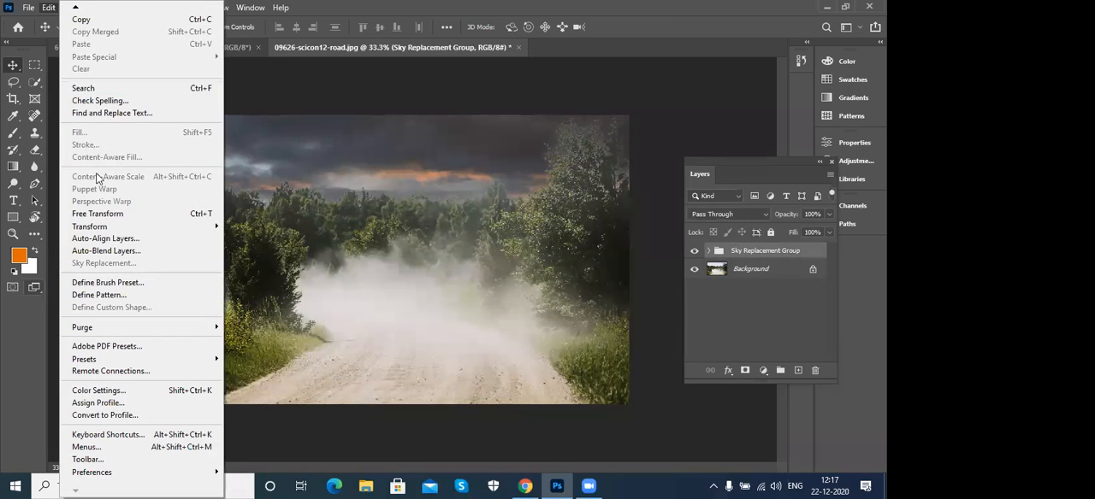
click(50, 7)
- Select the Background layer and examine the Image commands, including the color modes and the Image Size settings
click(74, 8)
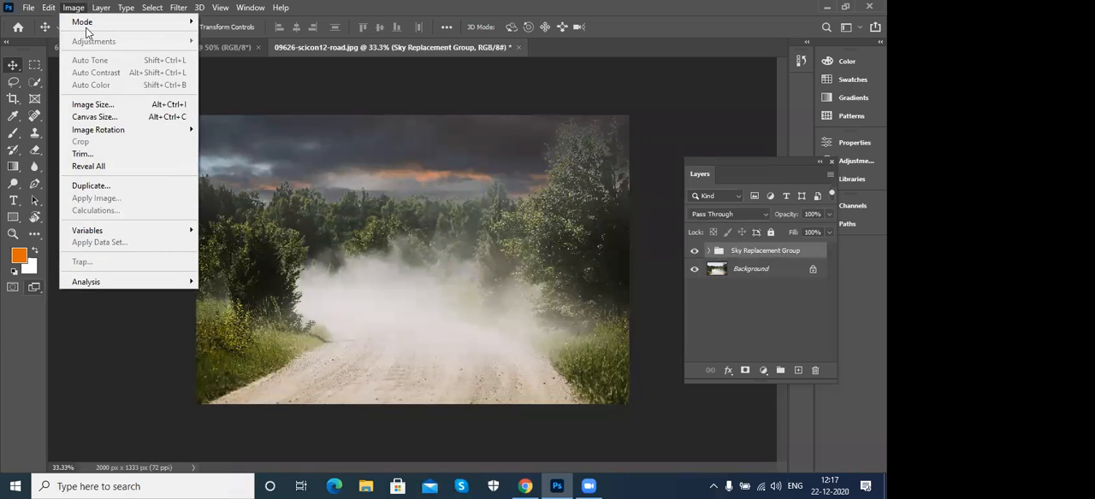
click(780, 276)
click(774, 270)
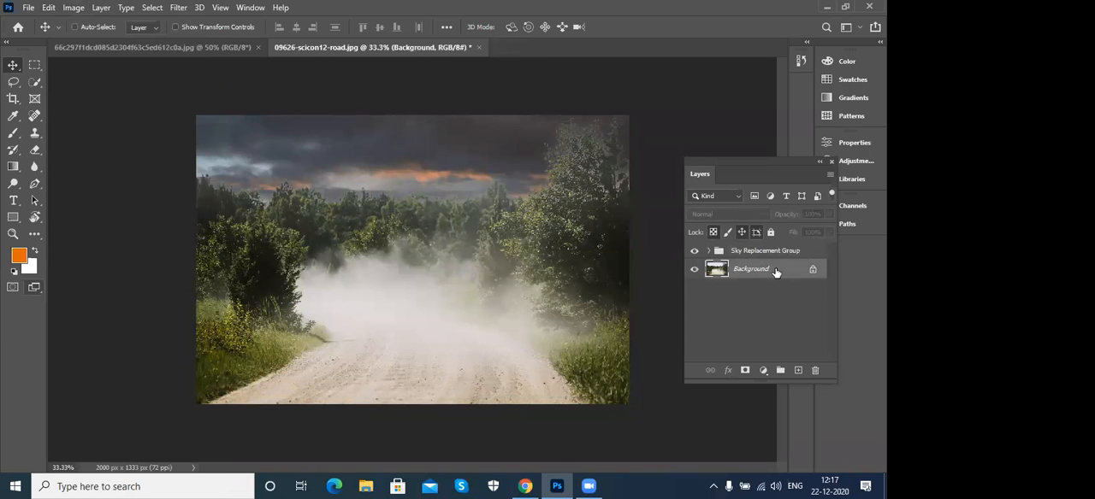
click(72, 7)
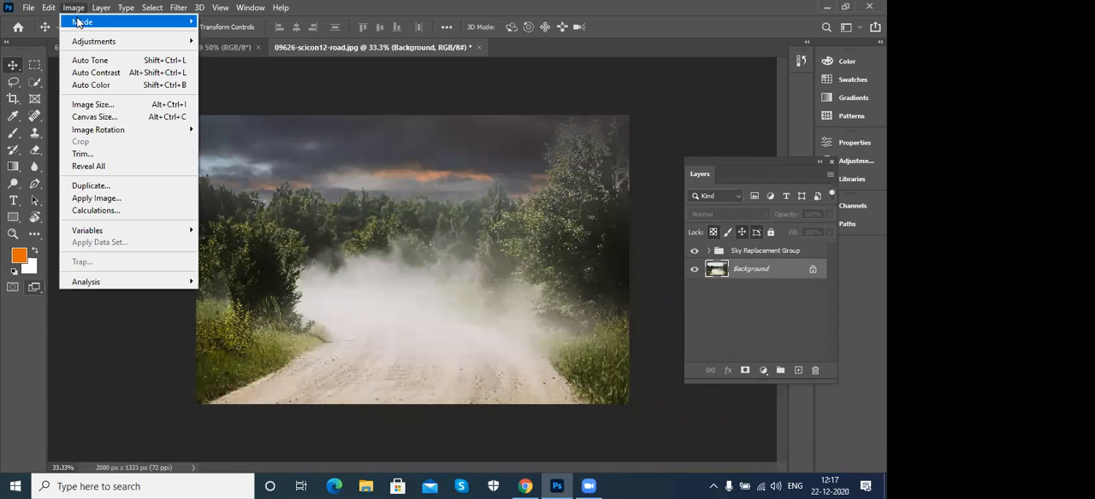
mouse_move(78, 21)
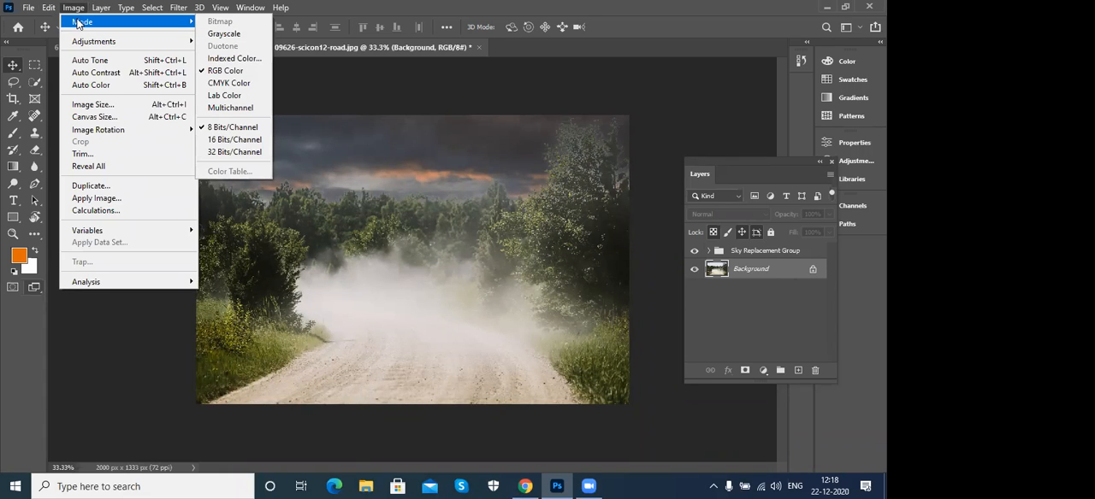
mouse_move(87, 41)
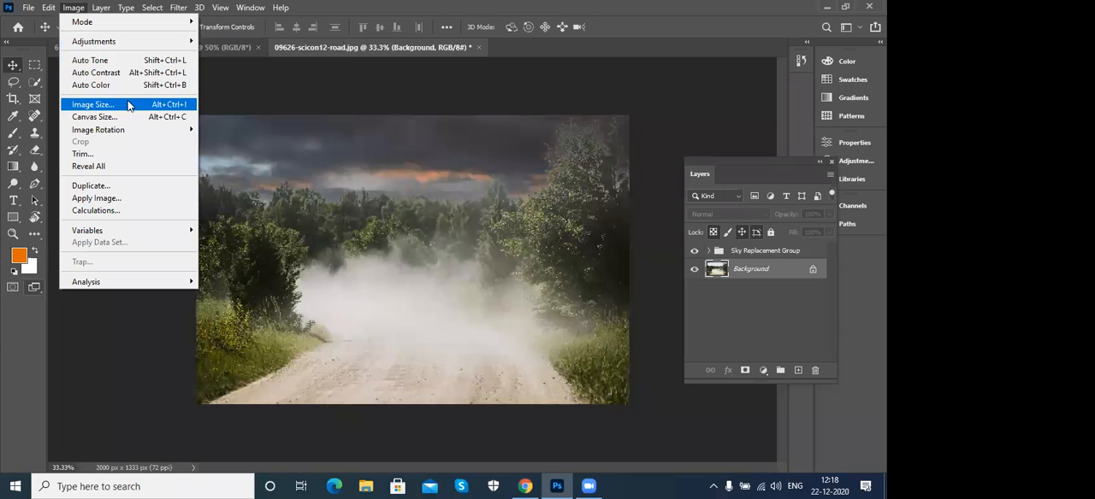
click(128, 103)
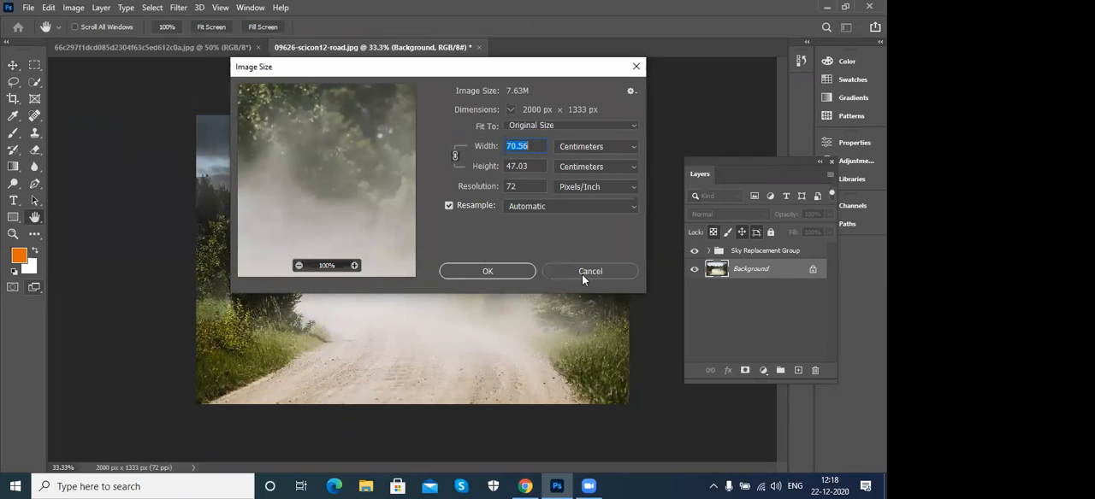
click(513, 275)
- Automatically select the sky in the road photo and deselect it again
click(74, 9)
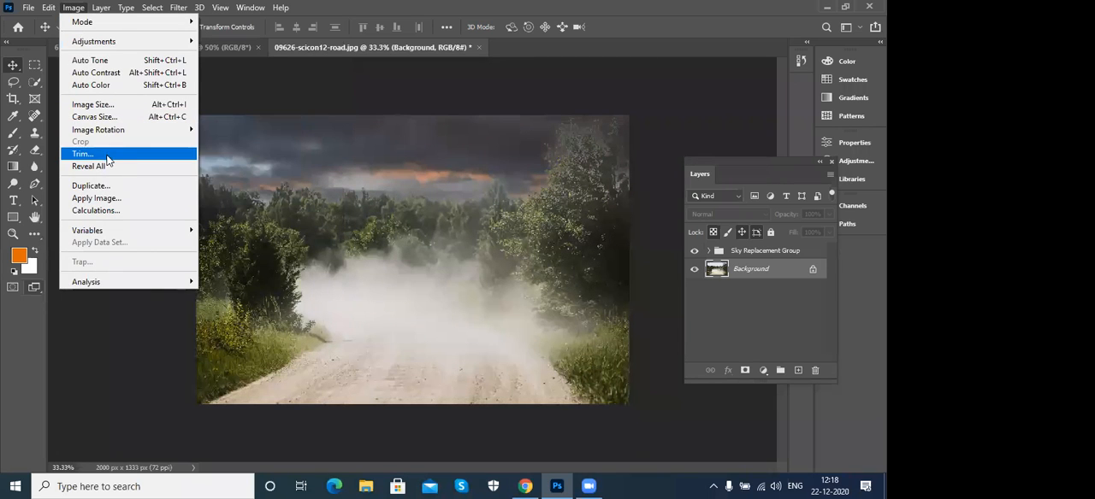
click(53, 9)
click(151, 8)
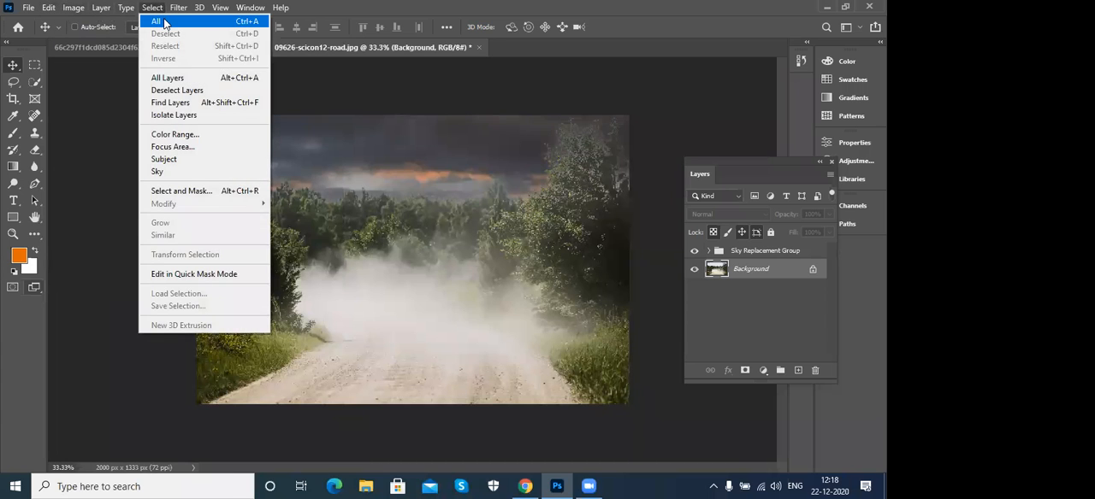
click(174, 173)
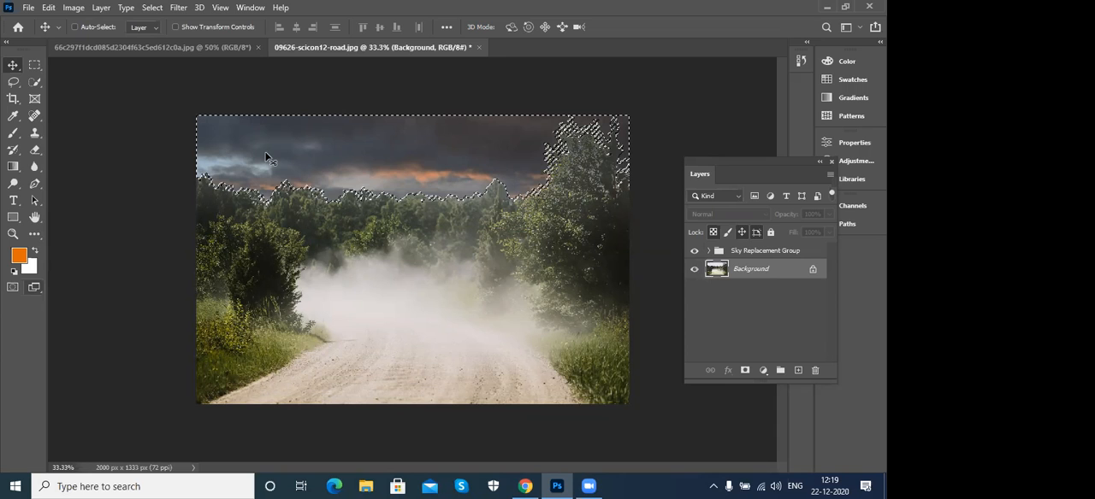
key(ctrl+d)
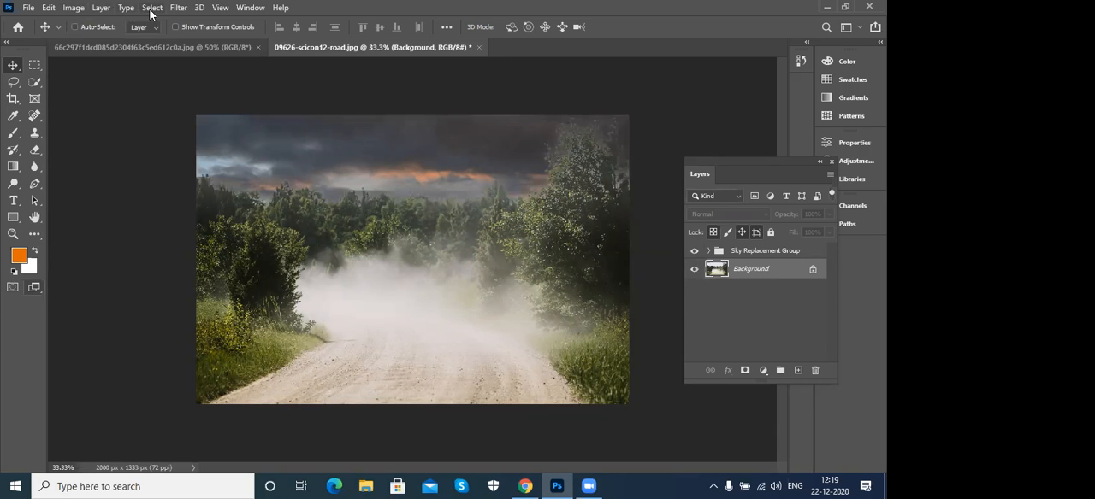
- Close the road photo document without saving its changes
click(150, 9)
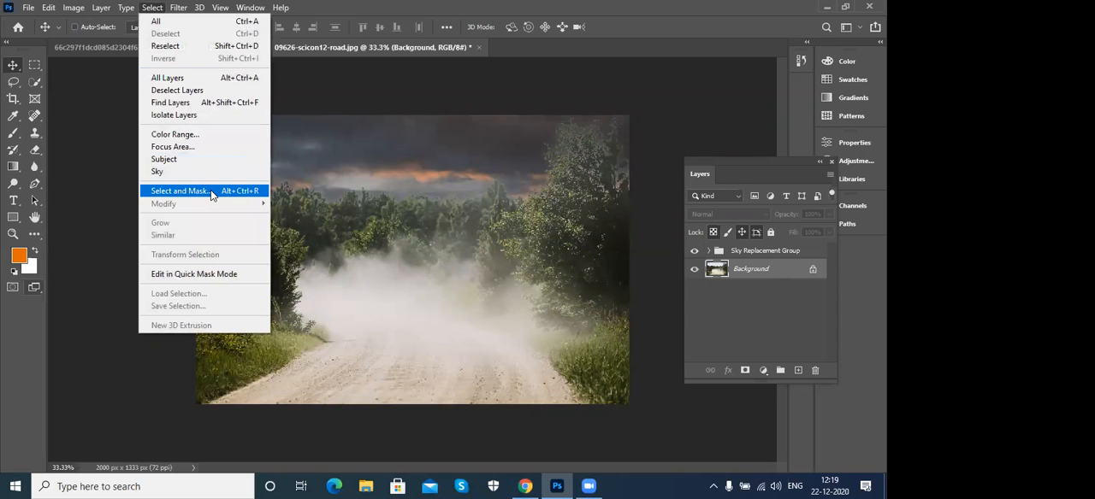
click(478, 49)
click(479, 48)
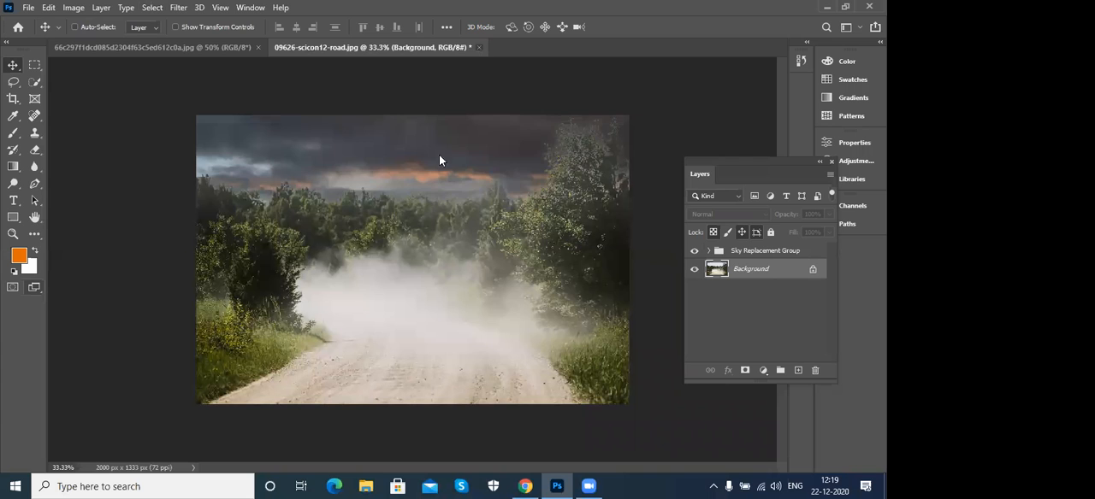
click(436, 198)
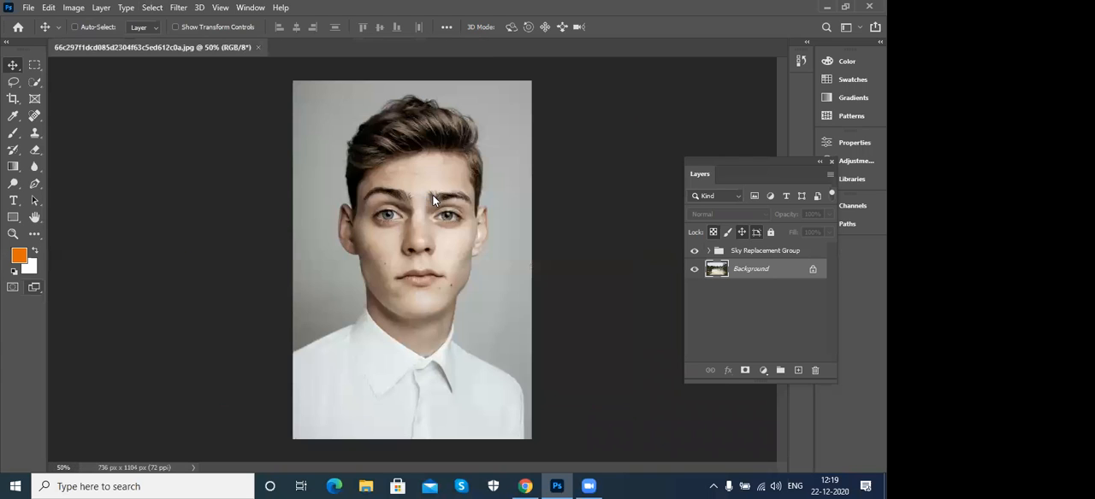
- Open the portrait in Select and Mask, set transparency to 59%, and paint a quick selection over the face with a size 50 brush
click(151, 8)
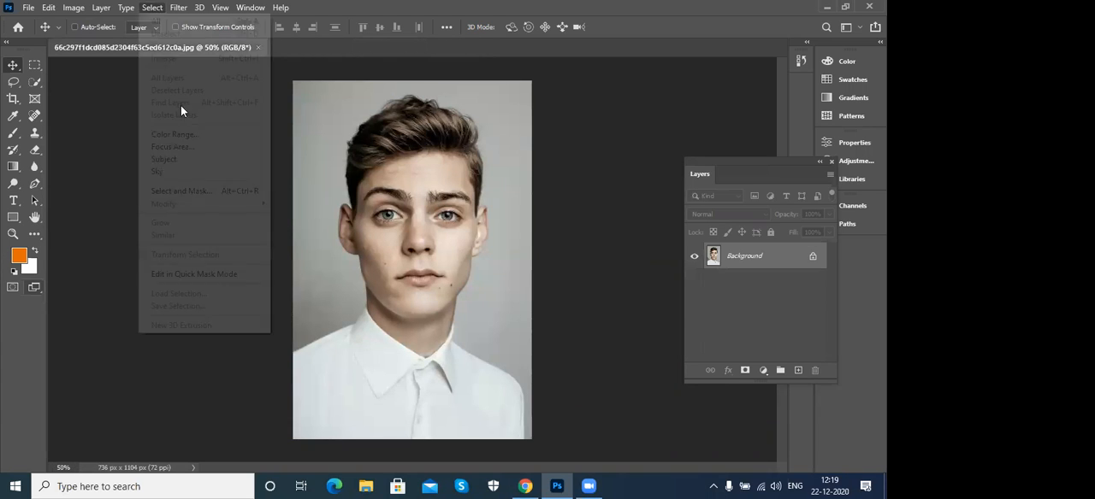
click(186, 193)
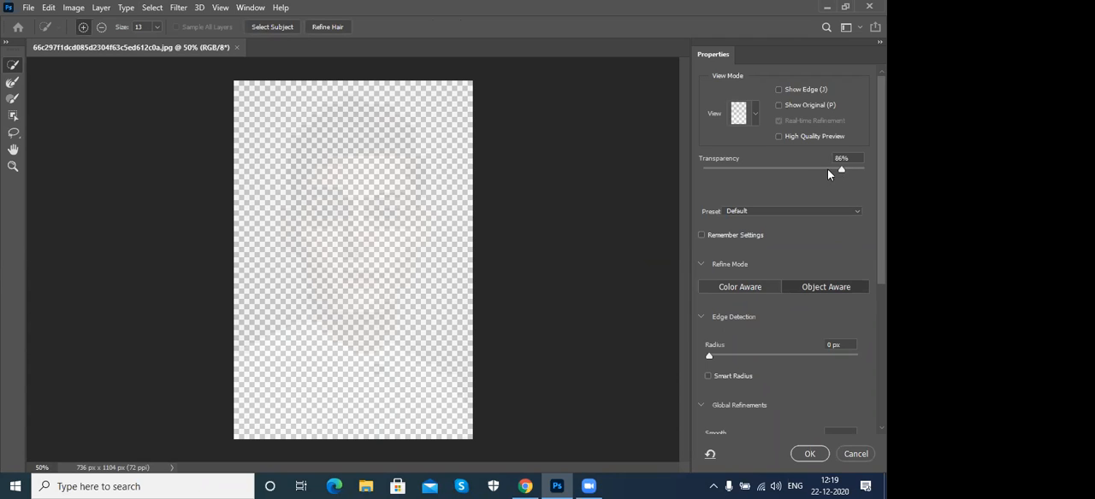
drag(816, 173, 797, 174)
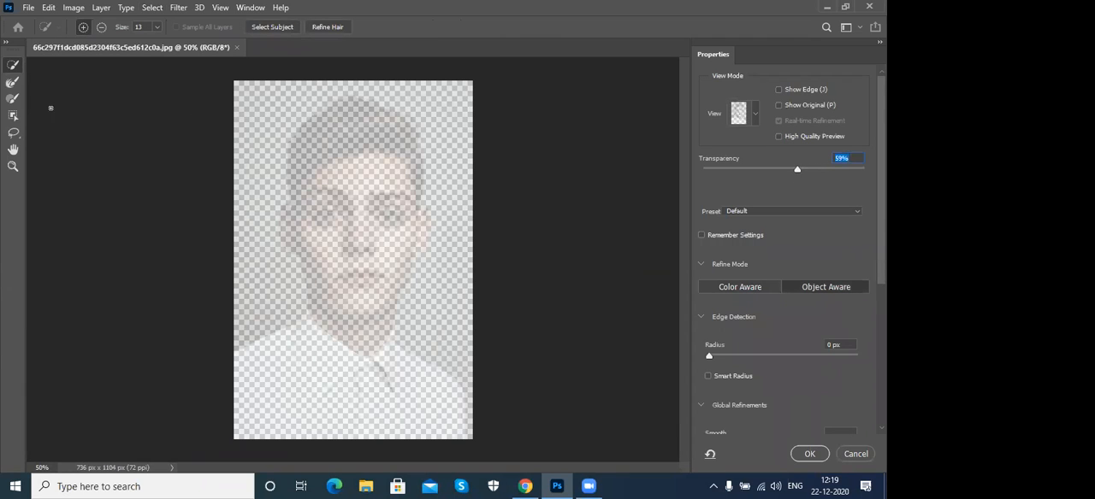
key(bracketright)
key(bracketright)
key(bracketright)
key(bracketright)
key(bracketright)
key(bracketright)
key(bracketright)
key(bracketright)
drag(351, 254, 346, 285)
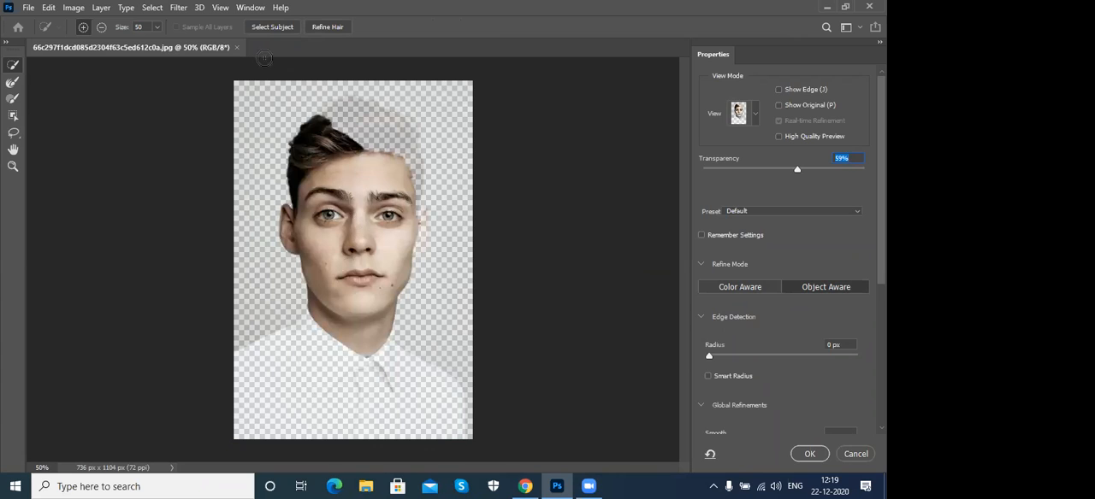
- Select the whole subject of the portrait automatically and leave the Select and Mask workspace
click(268, 27)
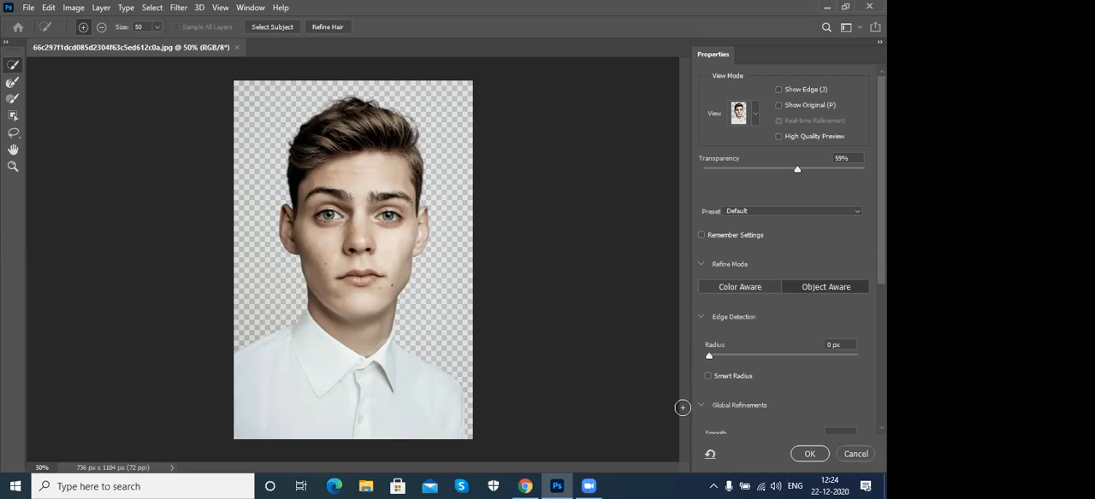
click(856, 454)
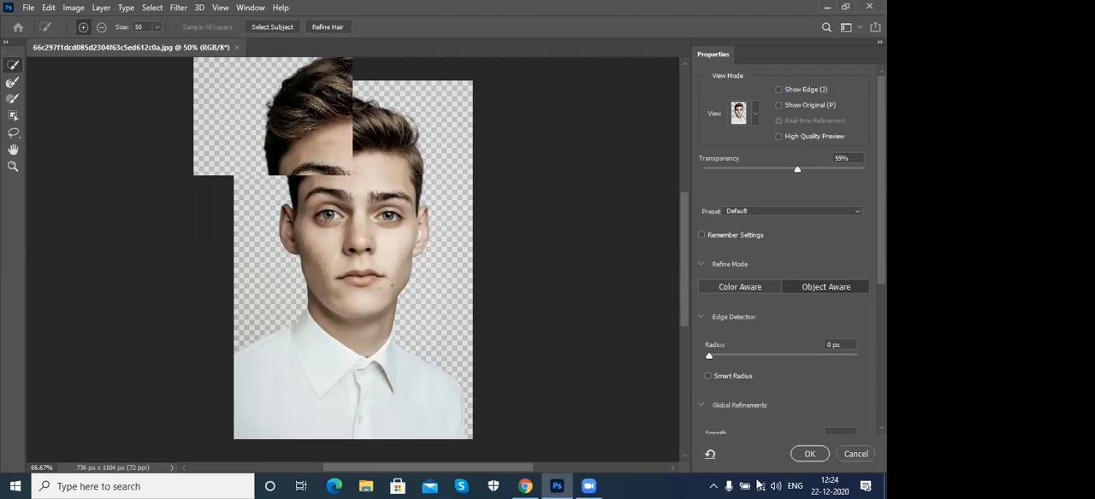
click(807, 454)
click(15, 80)
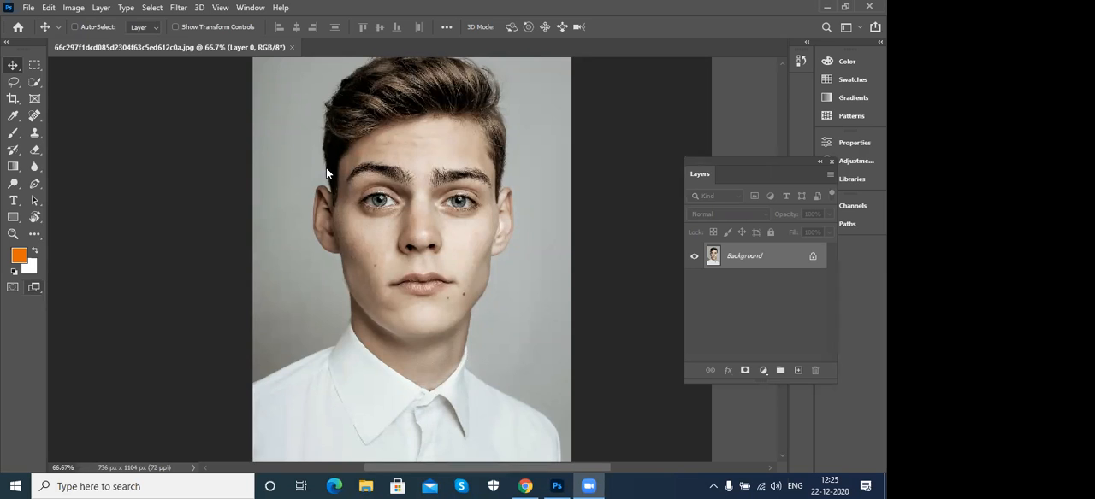
- Examine the portrait's Image Size settings with the dimensions shown in inches, and cancel without resizing
click(264, 174)
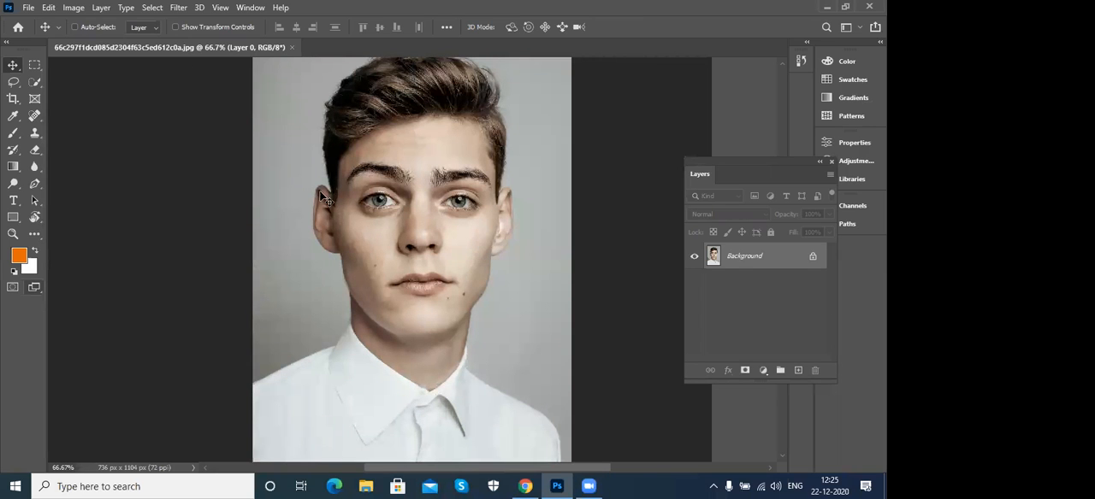
key(ctrl+0)
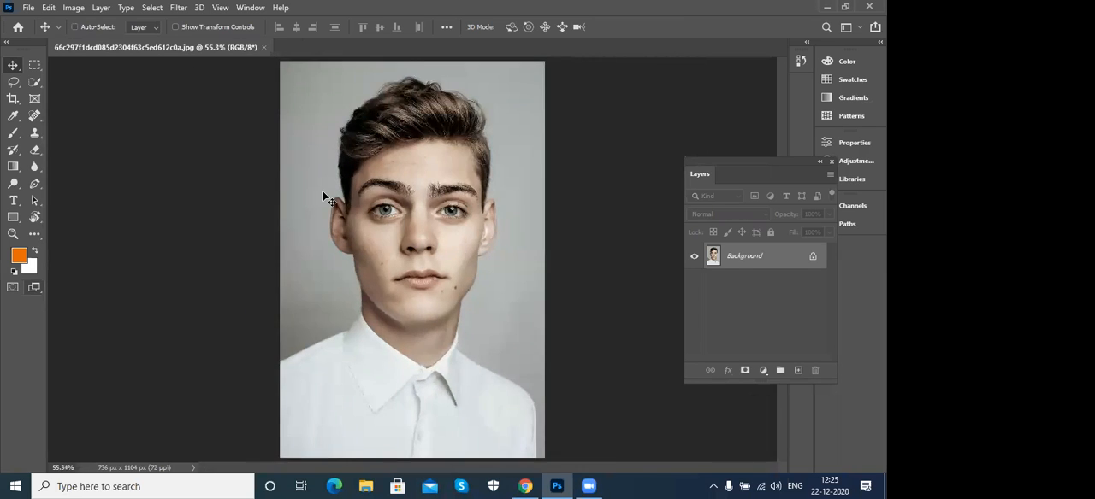
click(73, 8)
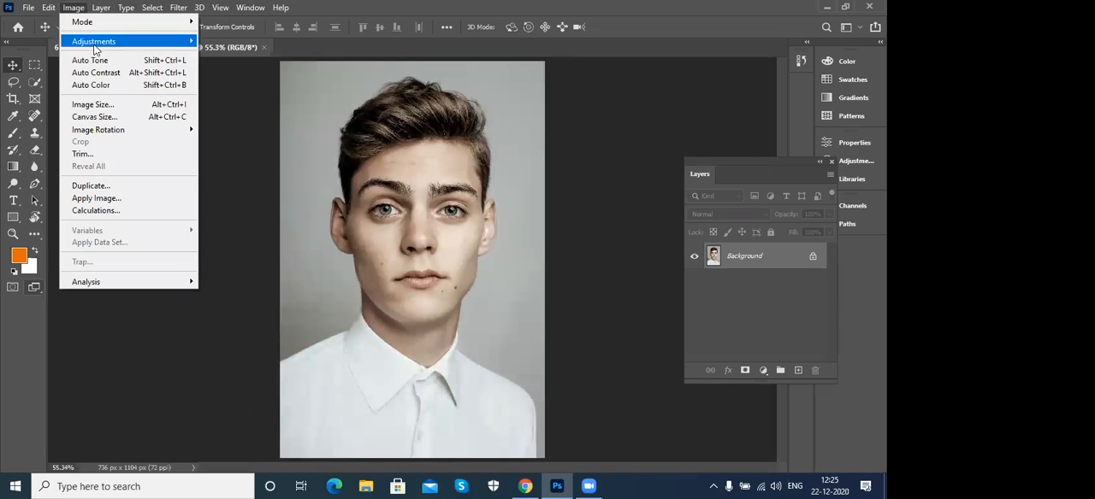
click(98, 105)
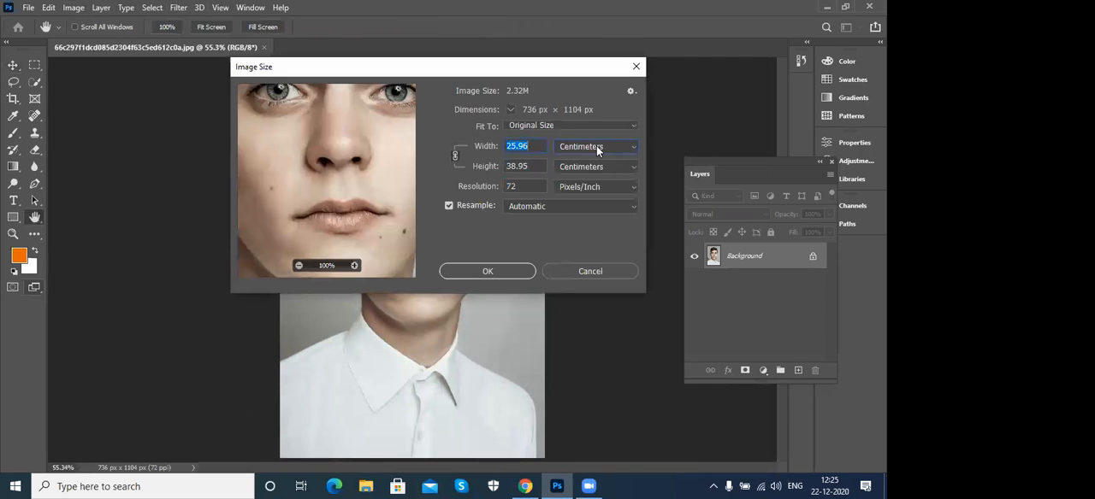
click(597, 146)
click(587, 182)
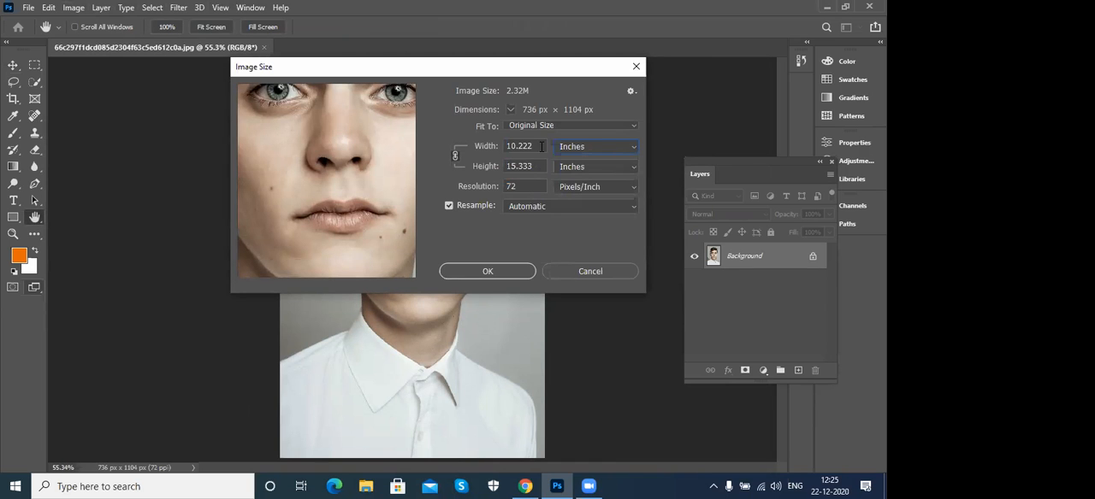
click(578, 270)
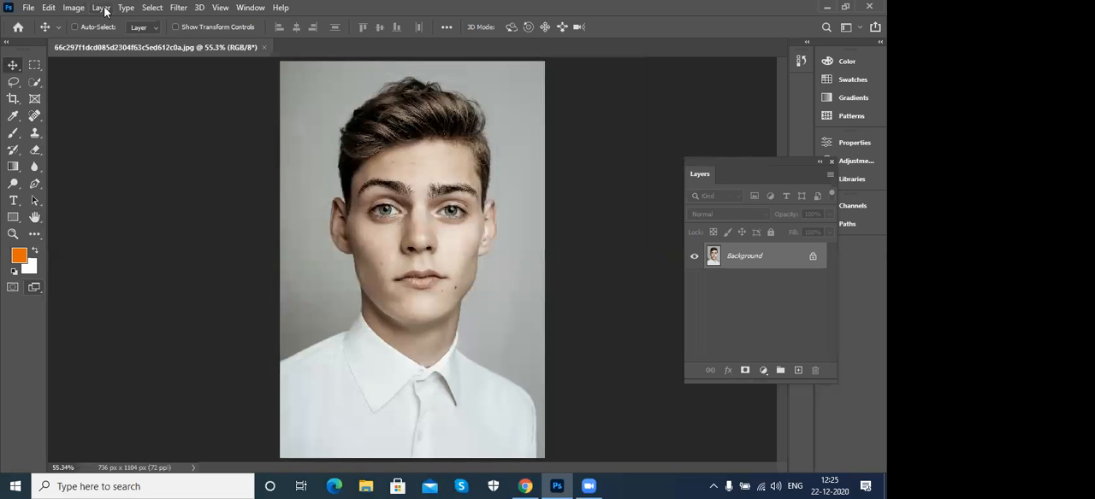
- Reopen the portrait in Select and Mask and set the transparency to 67%
click(149, 8)
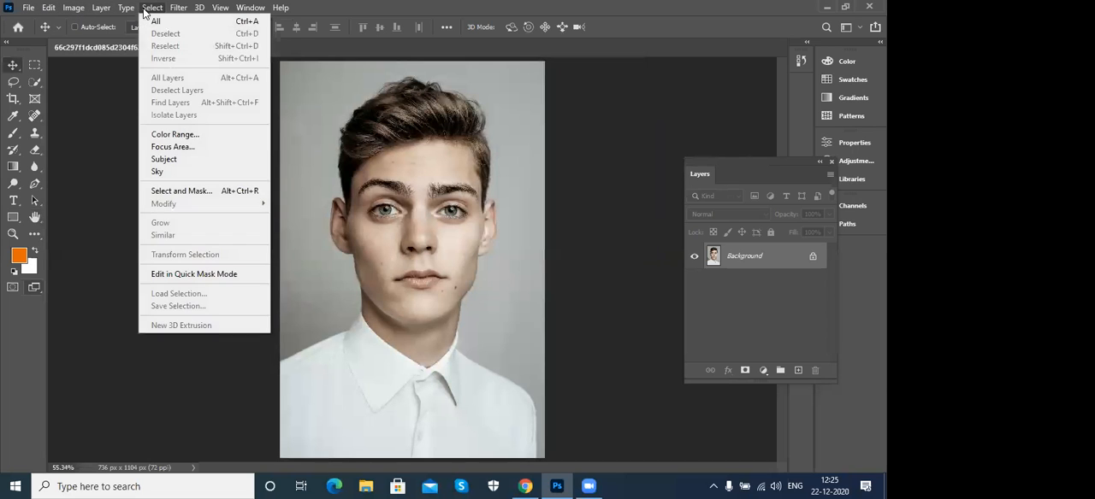
click(190, 191)
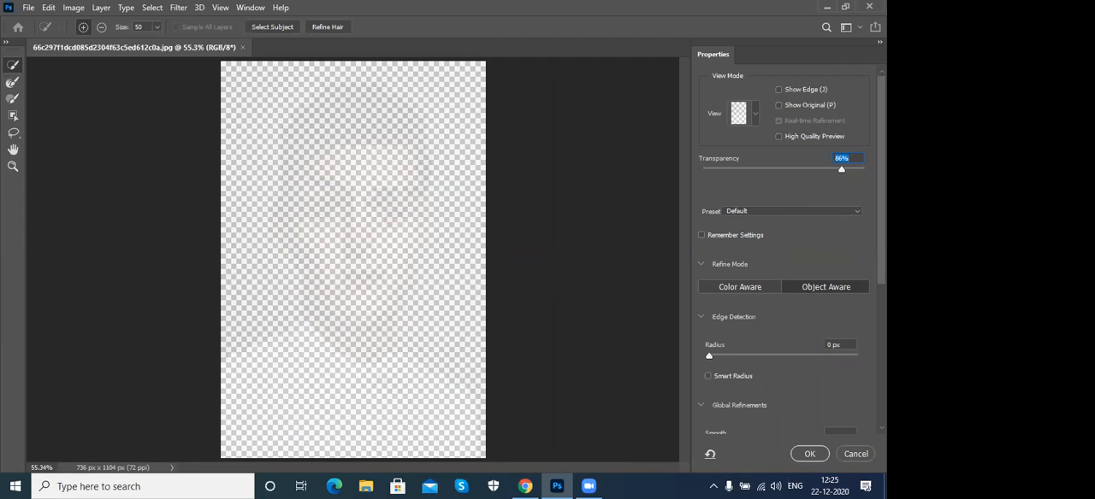
click(822, 169)
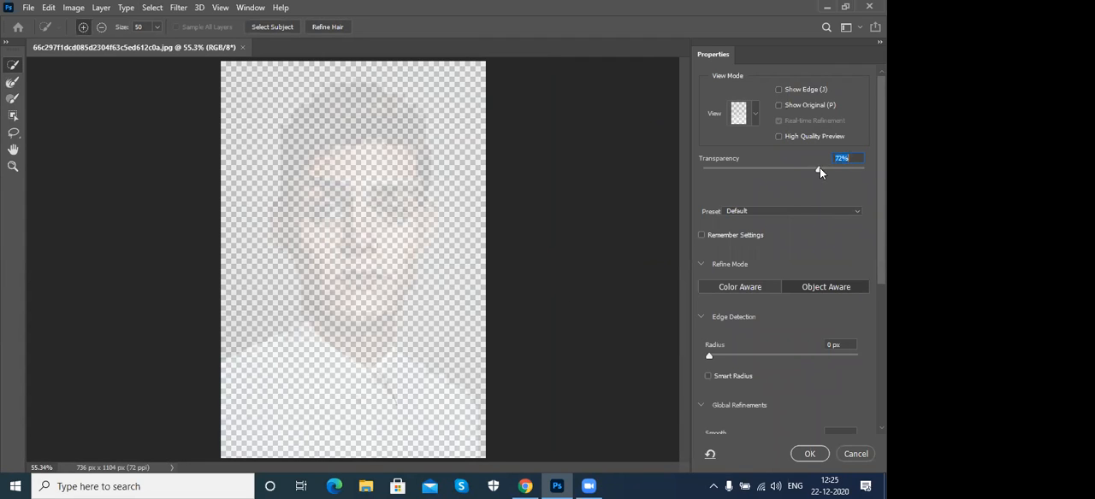
drag(817, 170, 809, 174)
- Paint a quick selection over the man's face, hair and both sides of the white shirt
mouse_move(363, 265)
mouse_down()
mouse_move(359, 322)
mouse_move(341, 128)
mouse_move(352, 118)
mouse_up()
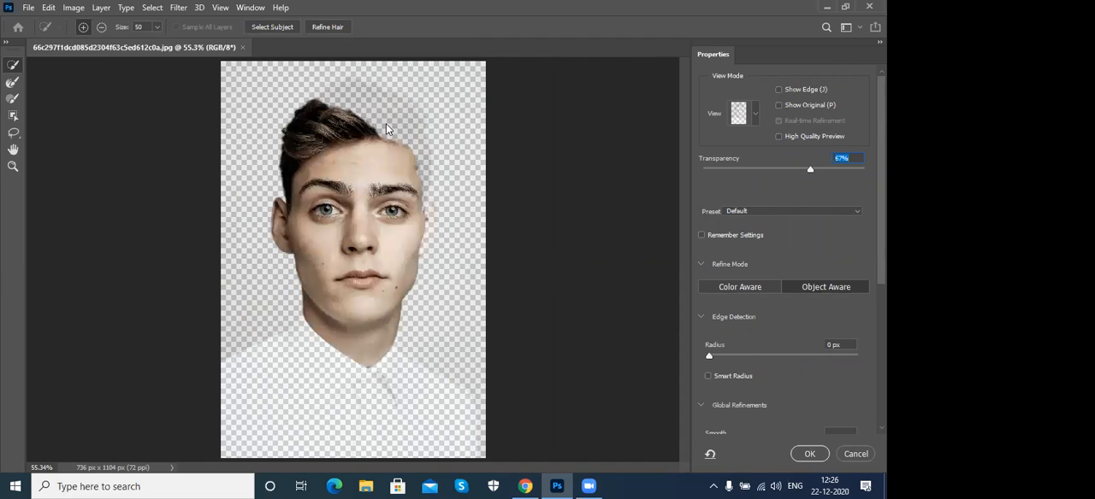
drag(339, 106, 374, 112)
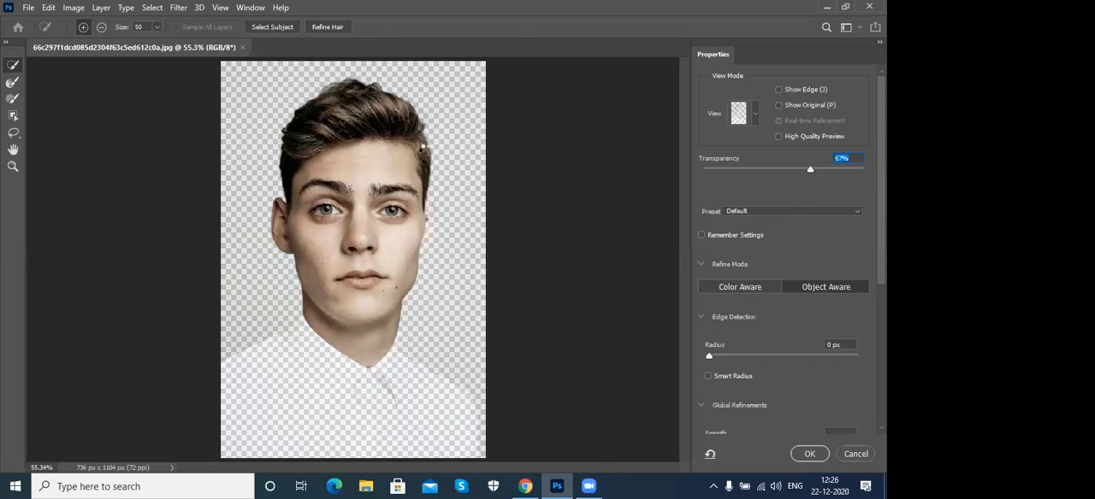
drag(310, 392, 262, 411)
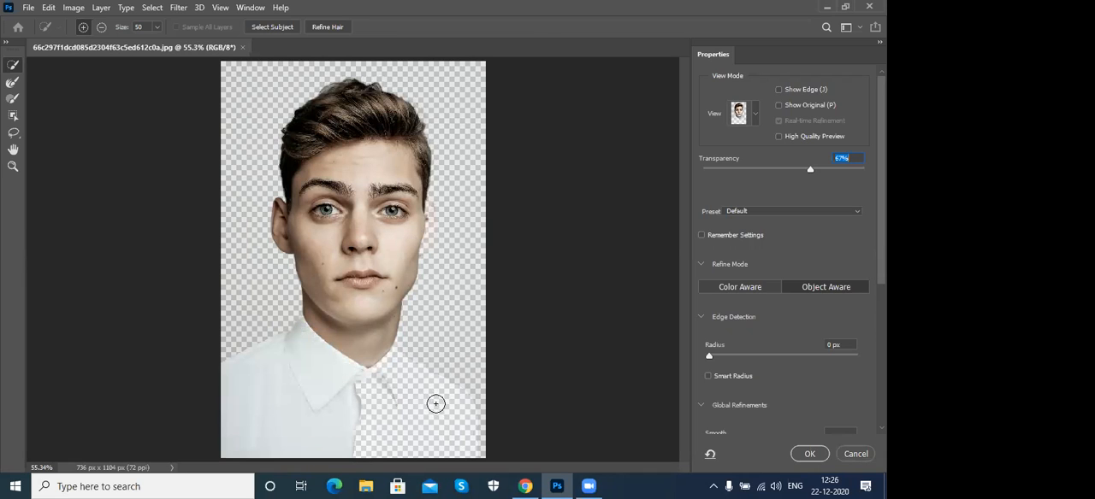
drag(440, 403, 410, 391)
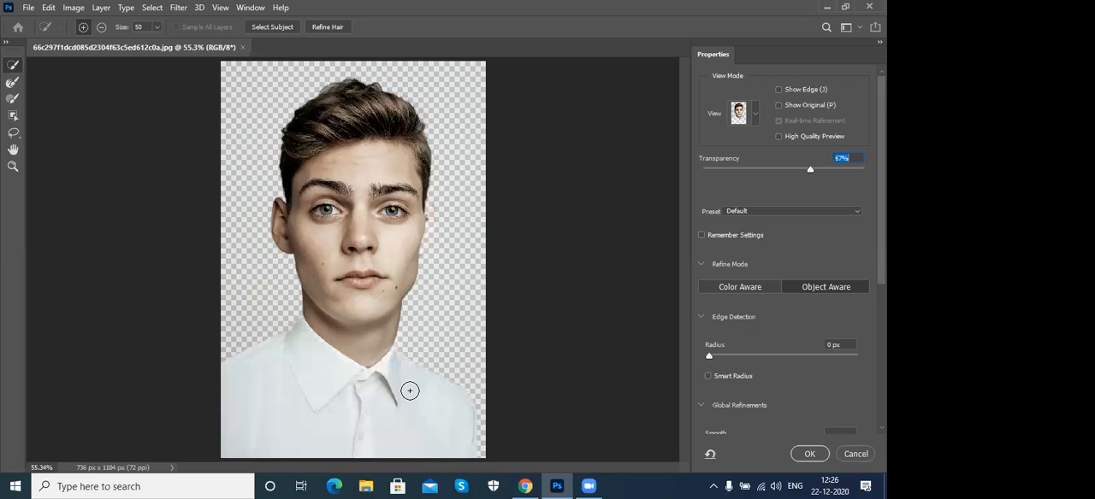
- Refine the hair selection automatically and with a size 60 Refine Edge Brush along the hair's left edge, and cancel the selection
click(330, 29)
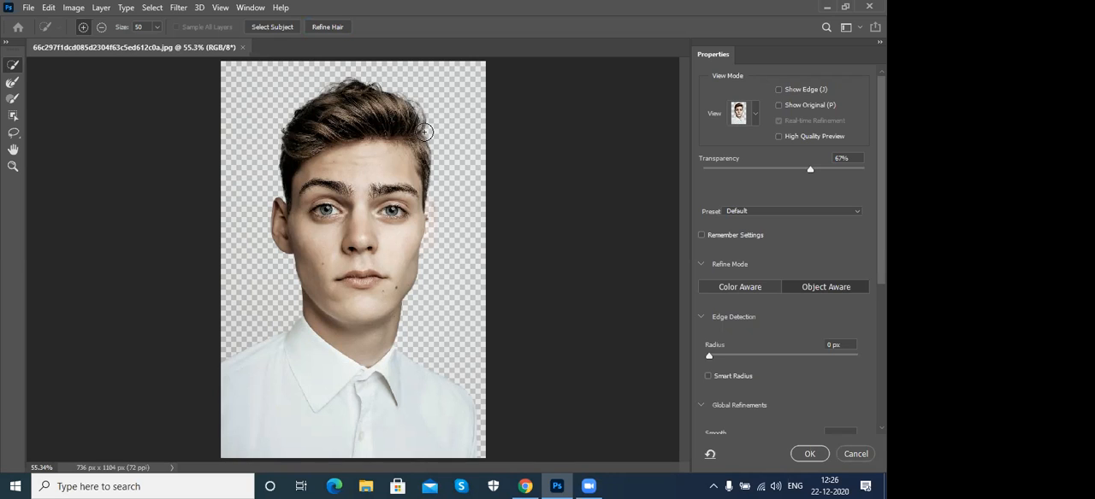
click(13, 81)
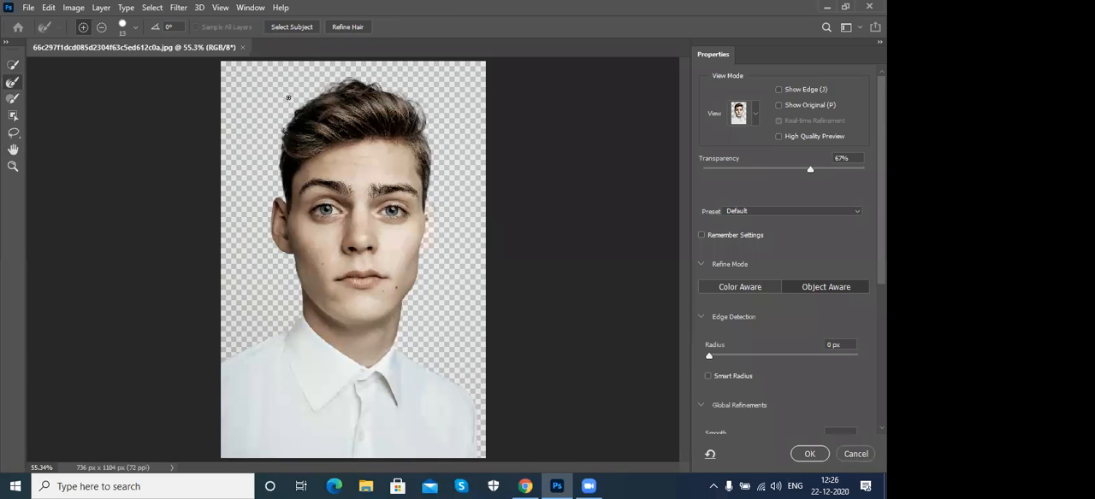
key(bracketright)
key(bracketright)
key(bracketright)
key(bracketright)
drag(281, 121, 272, 175)
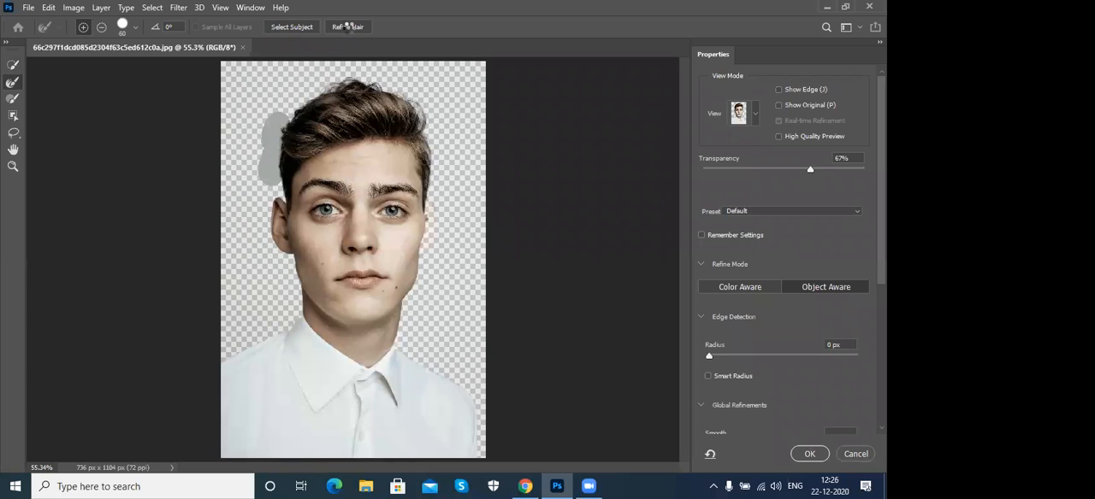
click(347, 27)
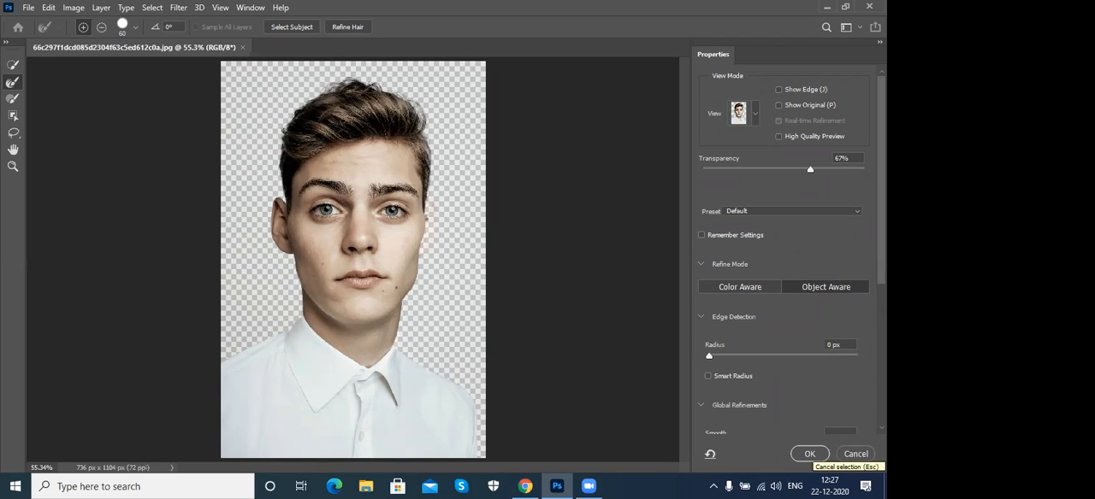
click(855, 454)
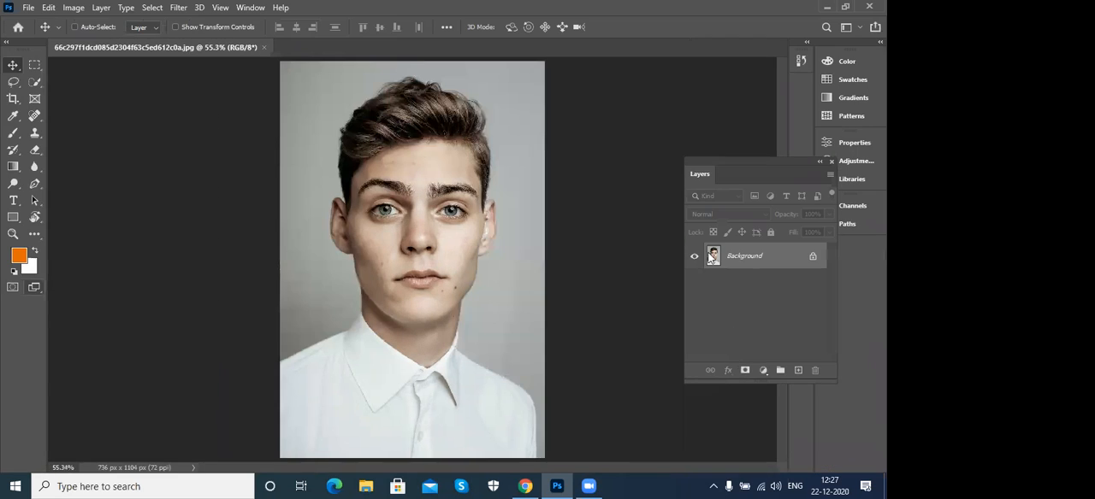
- Look through the Select commands again and view the Help commands
click(154, 8)
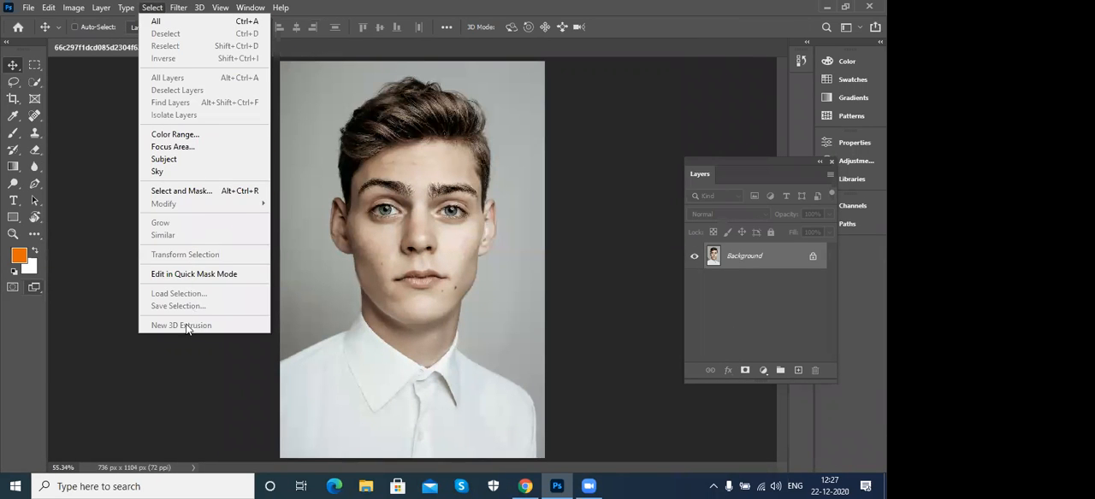
click(151, 8)
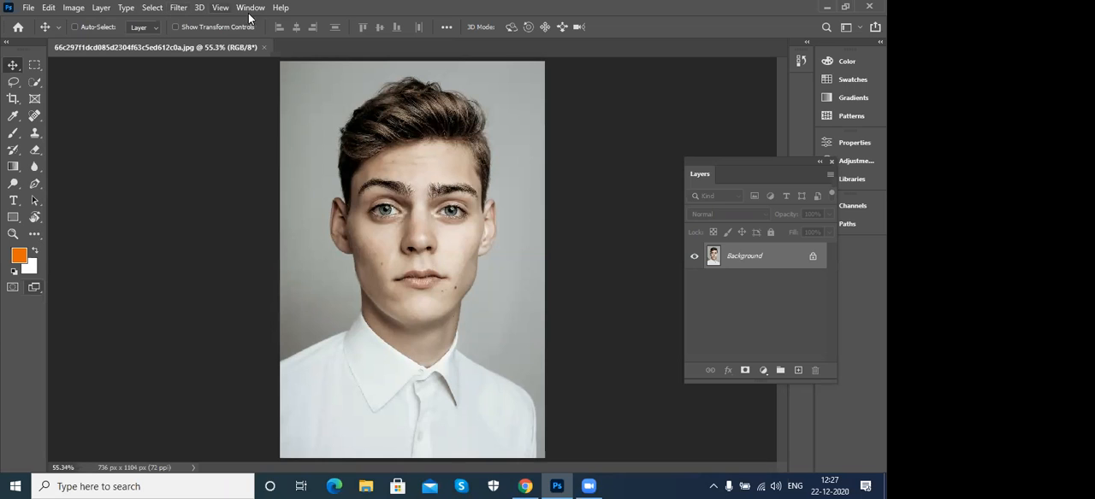
click(279, 8)
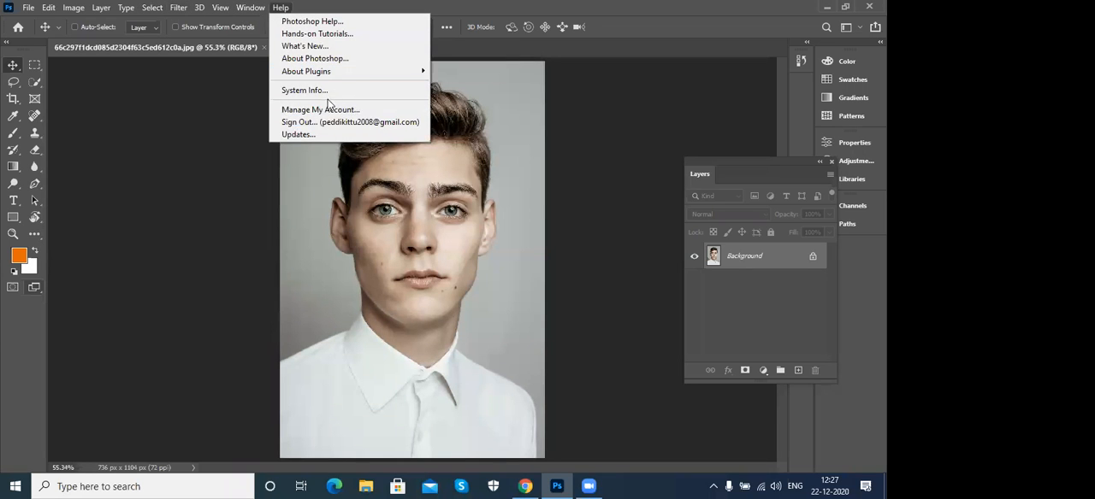
- Open the hands-on tutorials from the Help commands and move the Discover window clear of the portrait's face
click(281, 8)
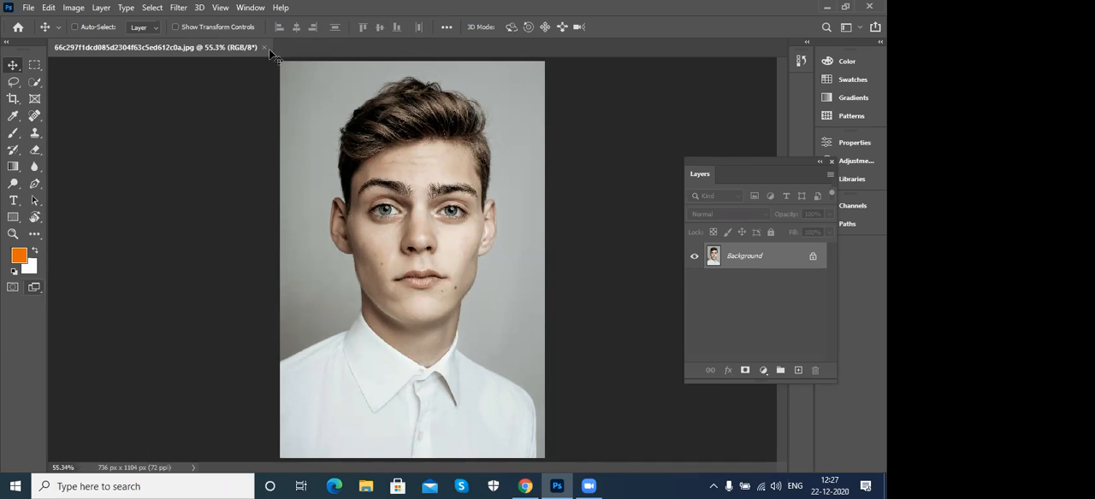
click(280, 8)
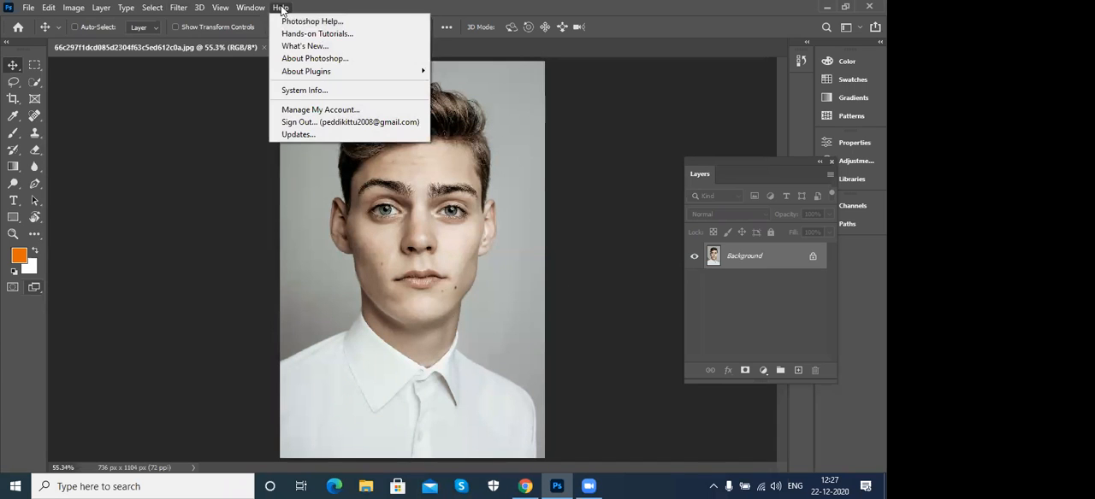
click(354, 37)
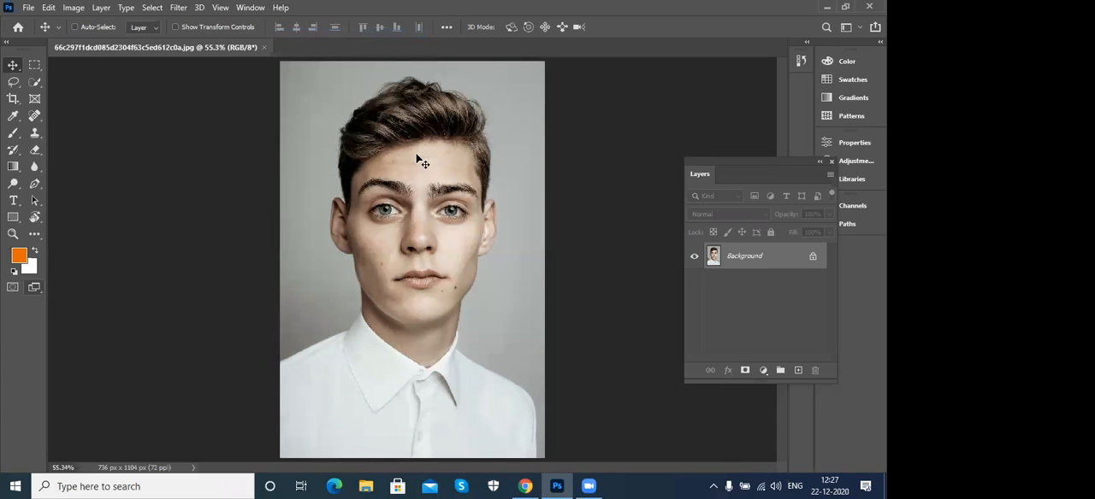
click(281, 7)
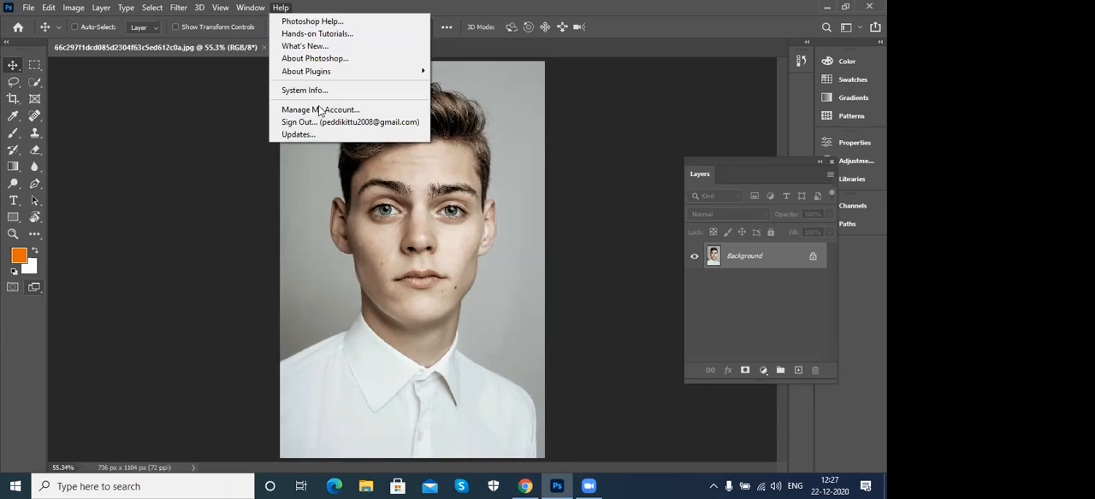
click(630, 3)
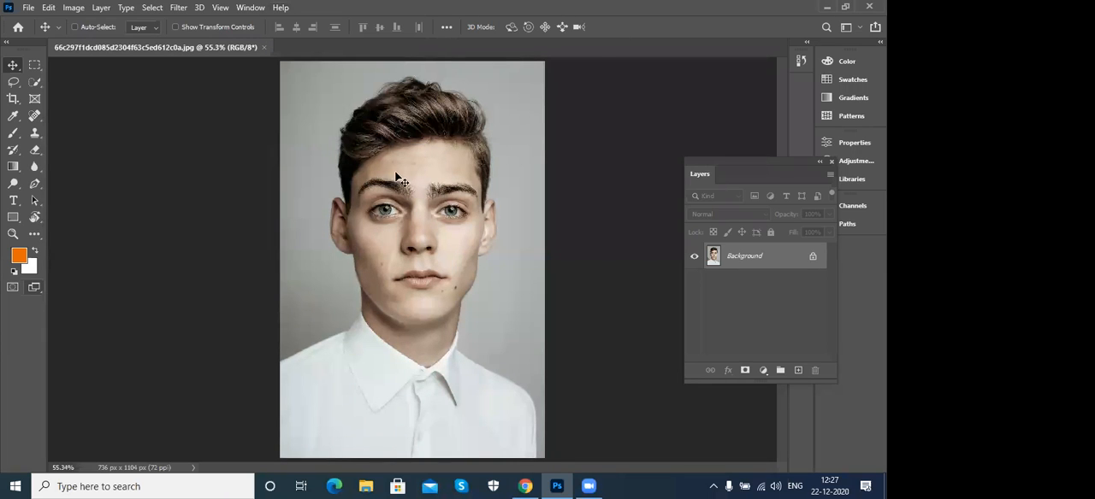
click(278, 7)
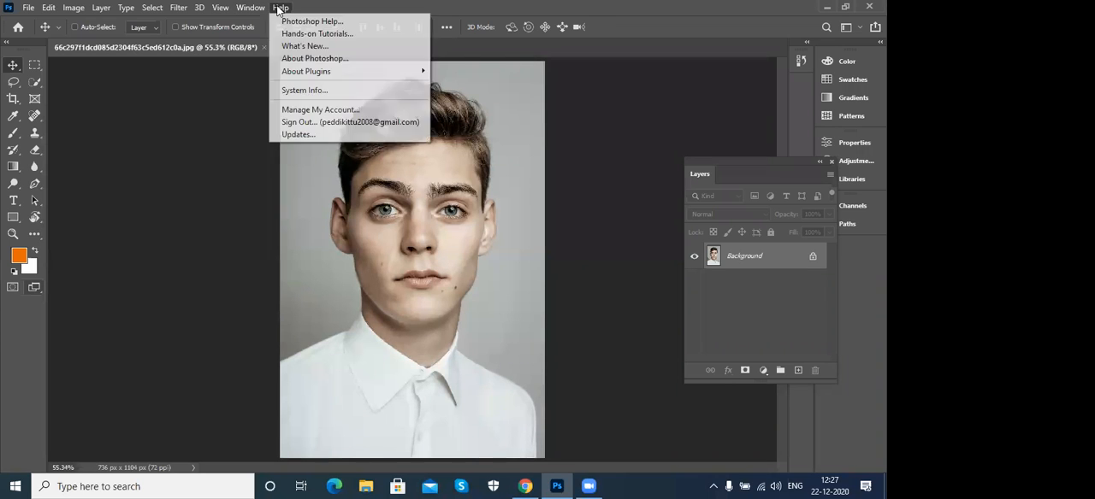
click(609, 9)
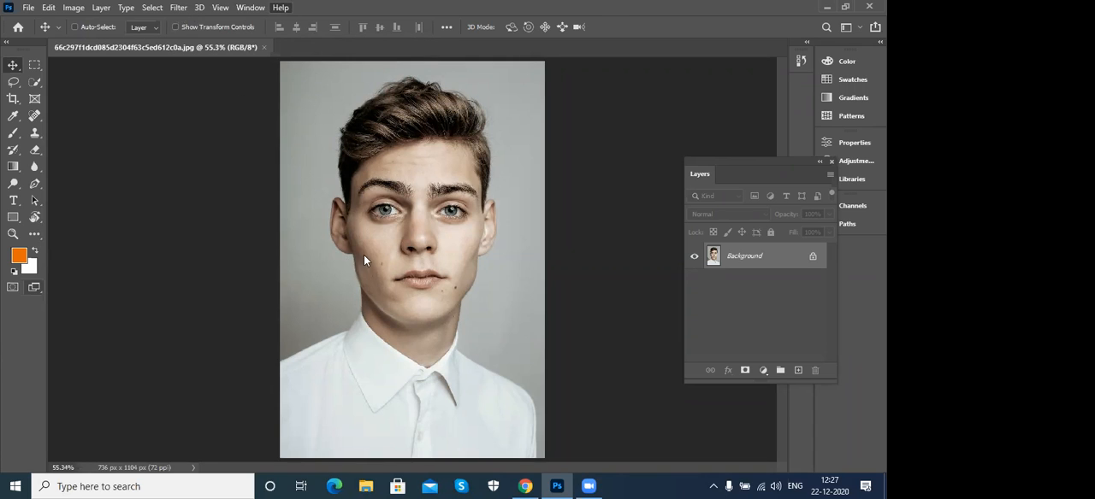
click(178, 8)
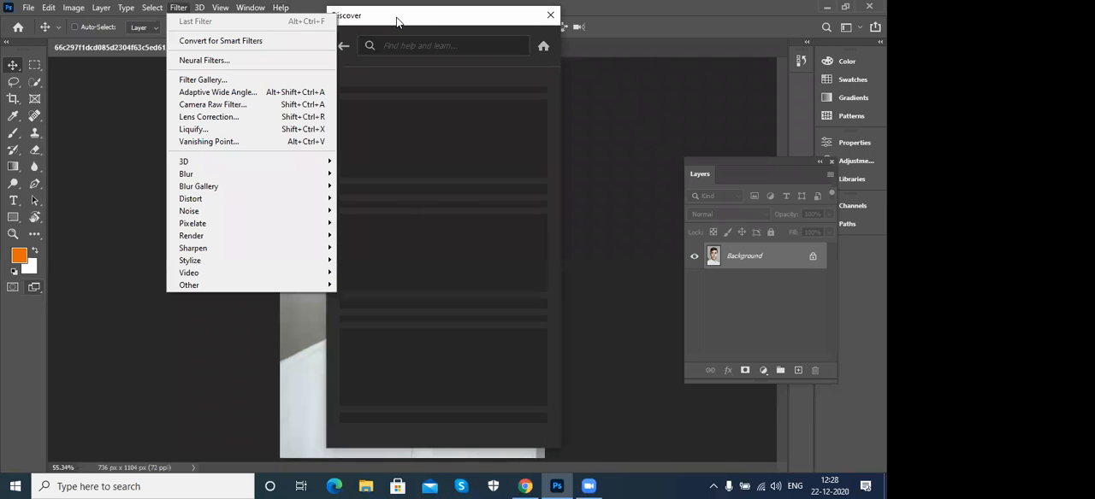
click(397, 21)
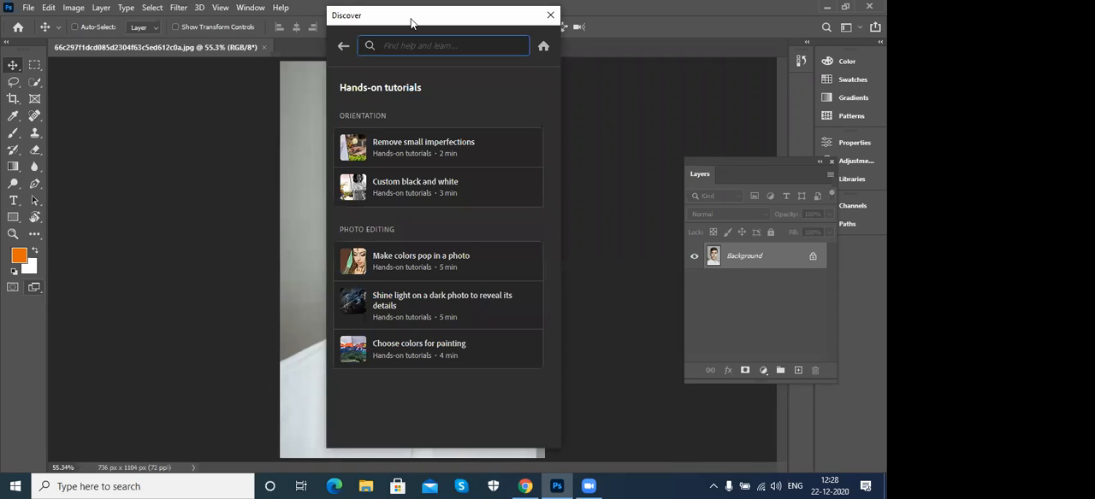
drag(412, 22, 614, 18)
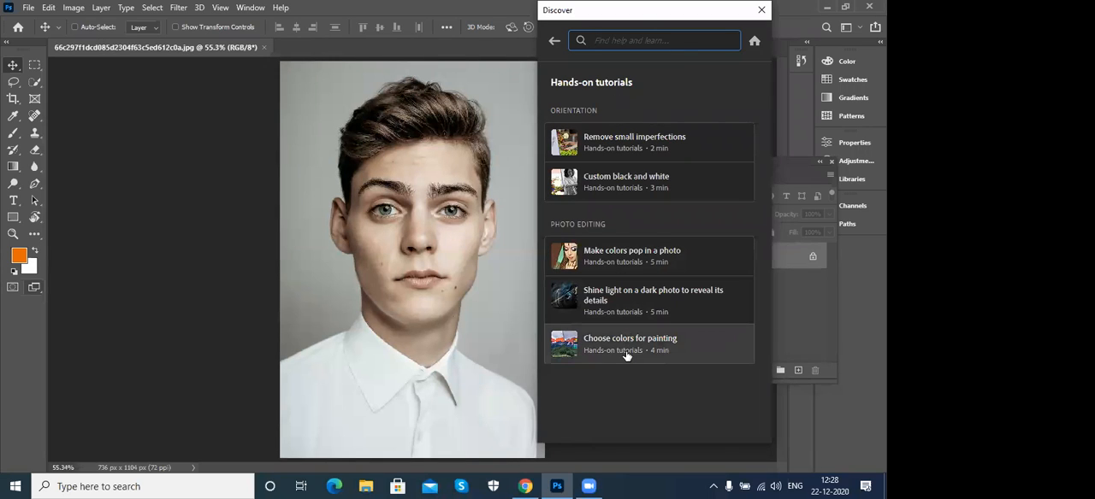
- Open the Custom black and white tutorial and start it with its sample photo
click(631, 189)
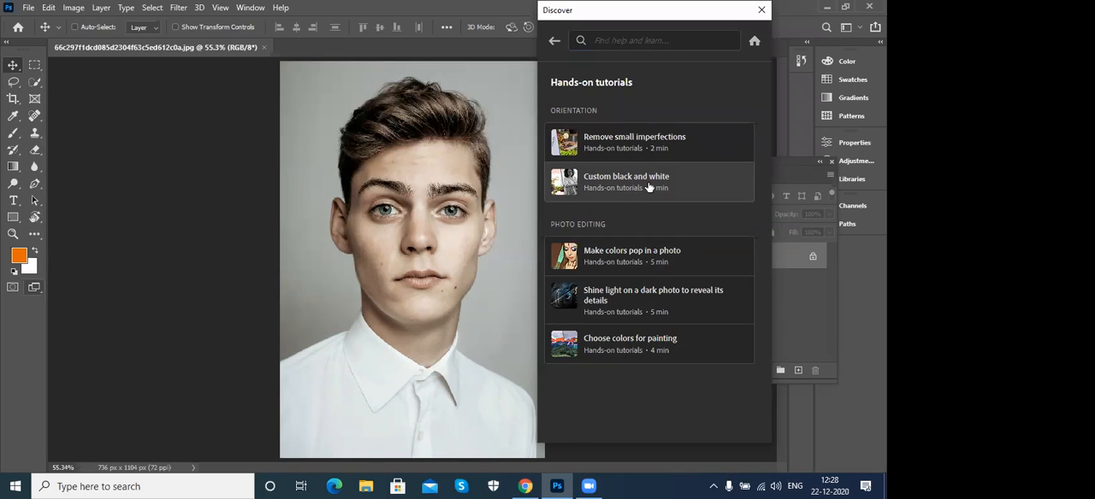
click(649, 186)
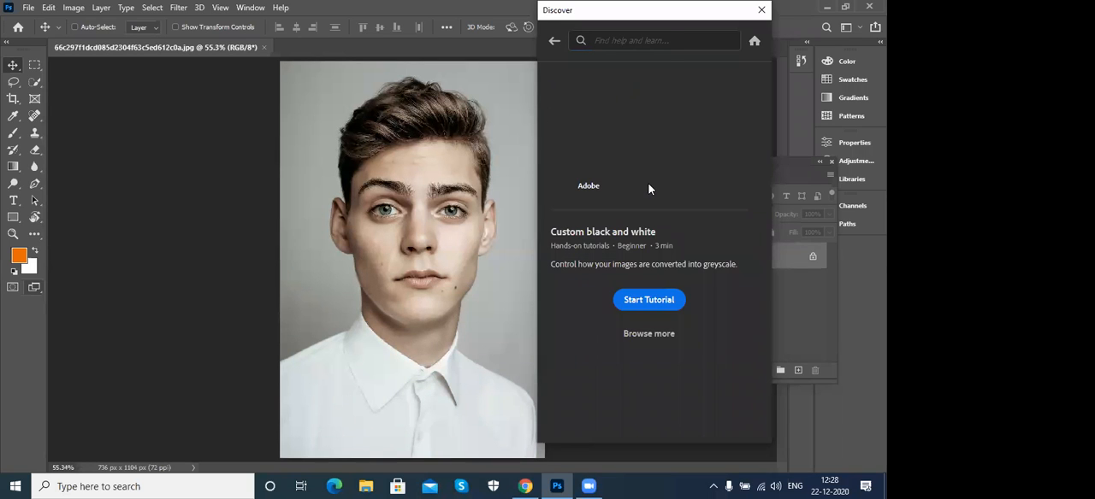
click(651, 306)
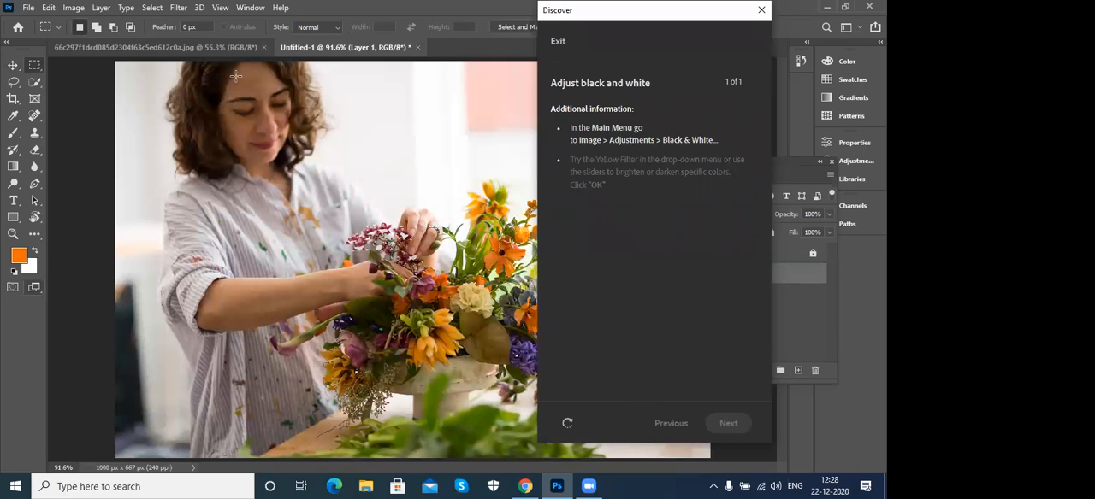
- Open the Black & White adjustment for the florist photo and move its dialog clear of the tutorial instructions
click(74, 9)
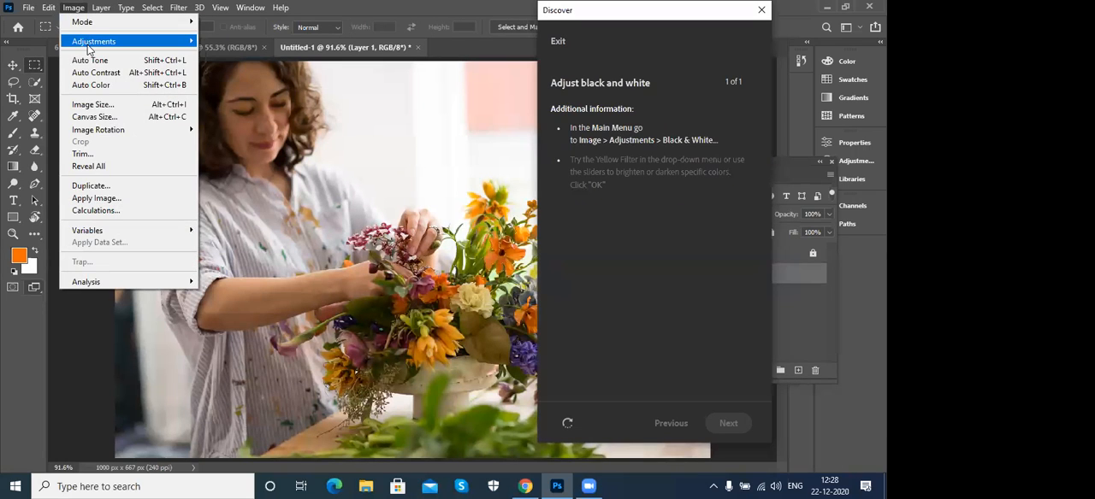
mouse_move(101, 48)
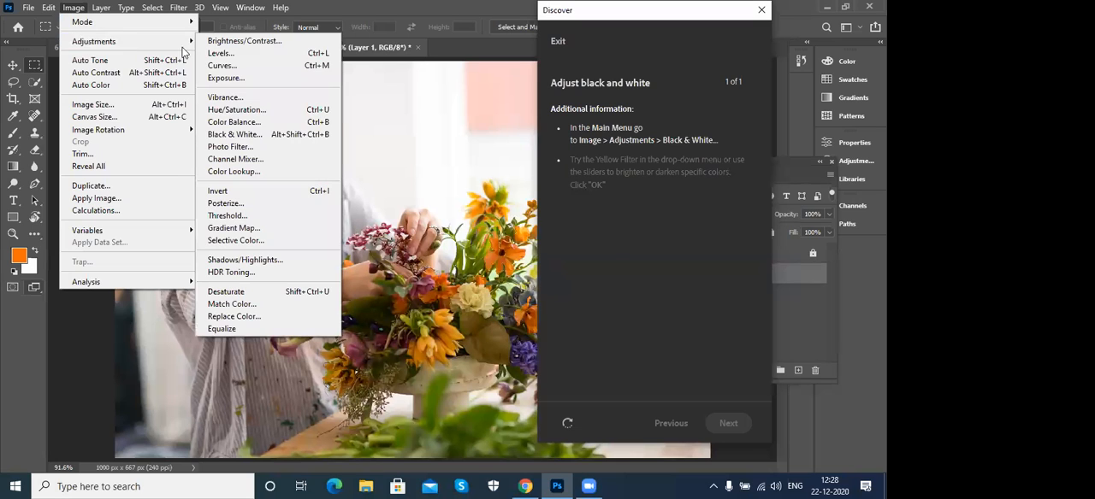
click(253, 137)
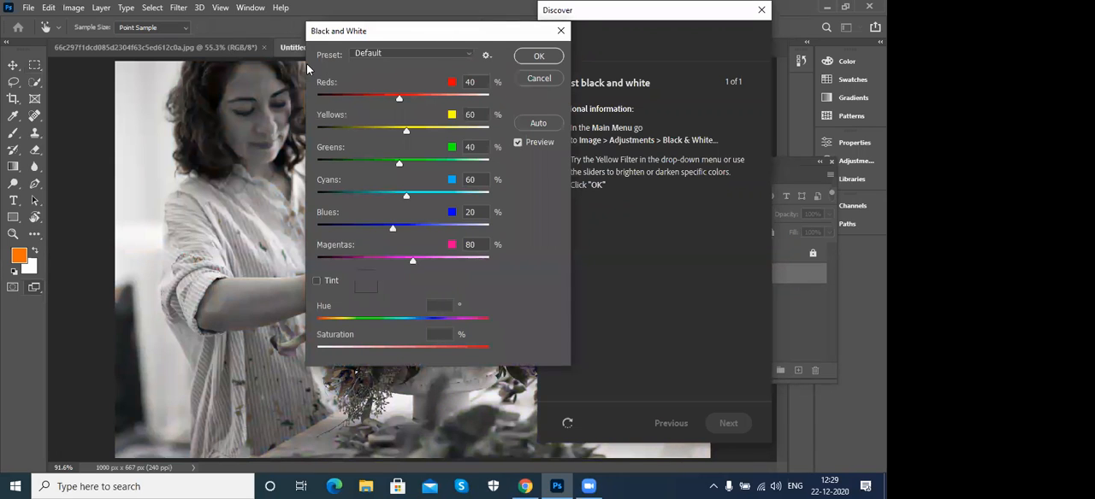
drag(434, 36, 264, 64)
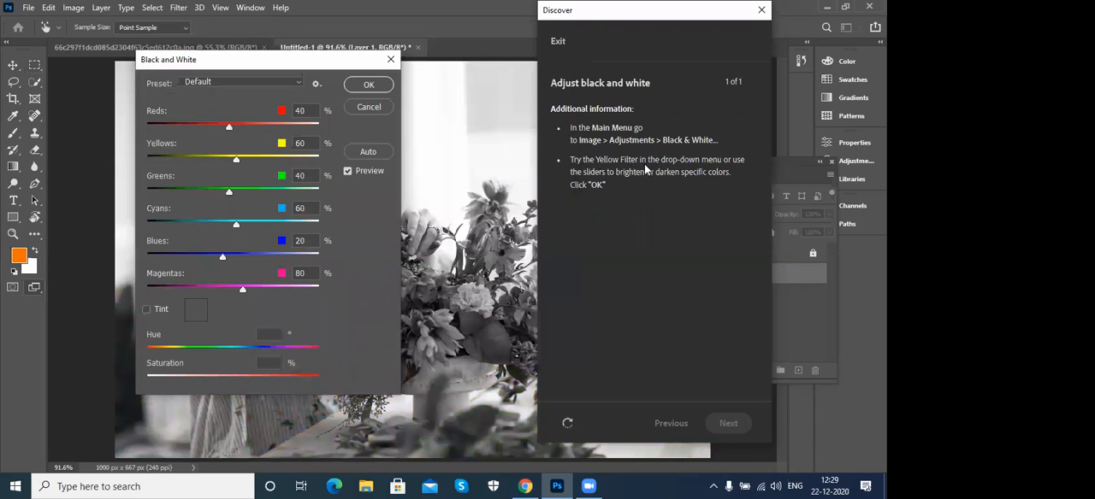
- Look through the Black and White presets and apply the Yellow Filter preset to the florist photo
click(264, 82)
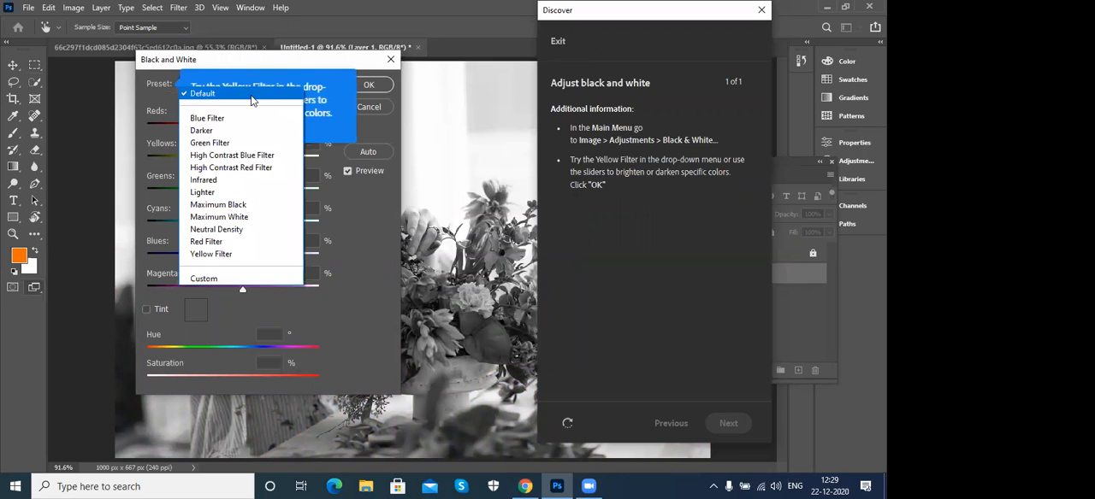
click(250, 97)
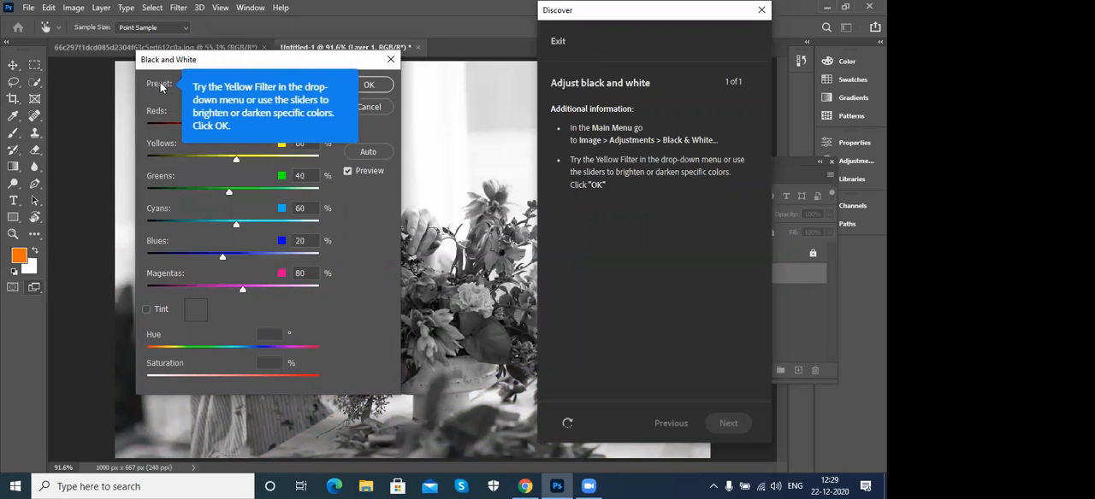
click(252, 83)
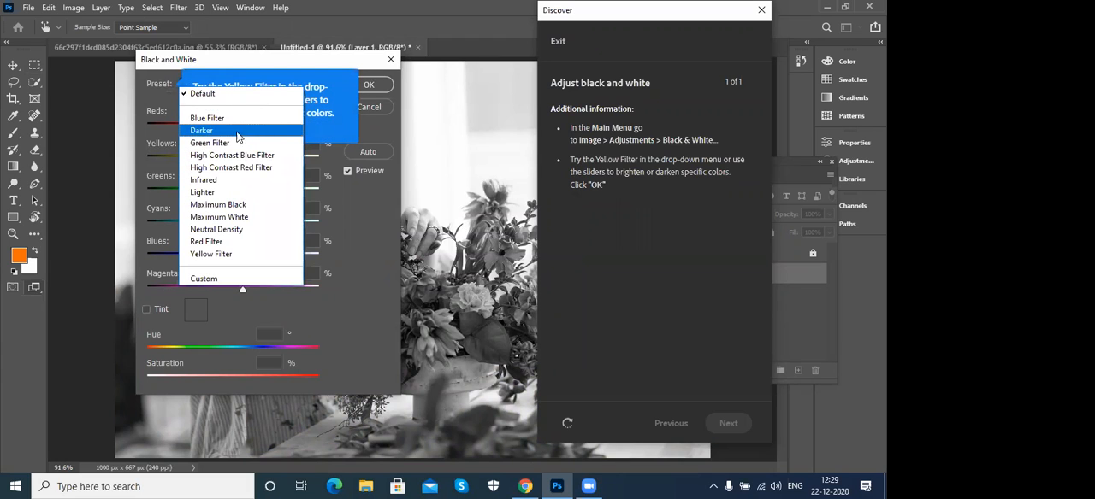
click(376, 130)
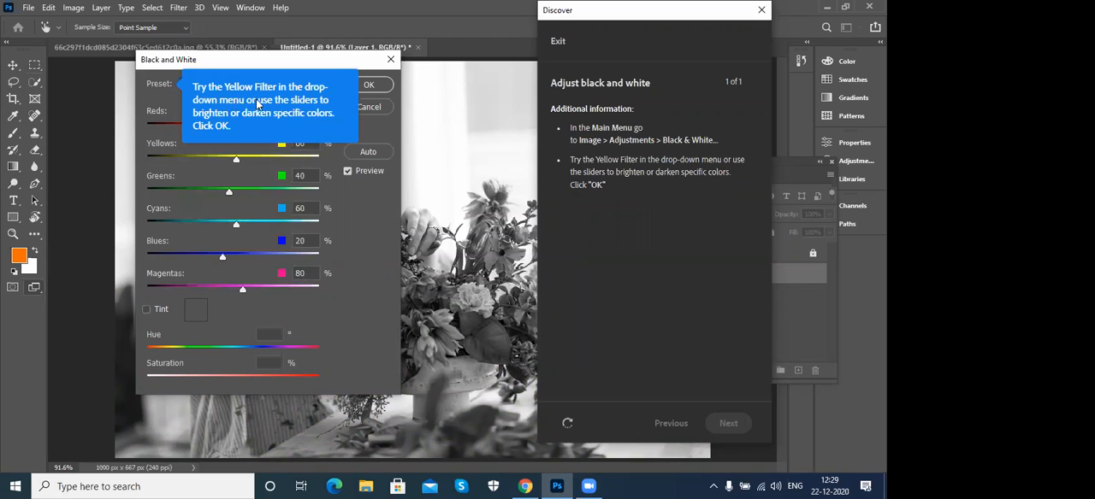
click(217, 110)
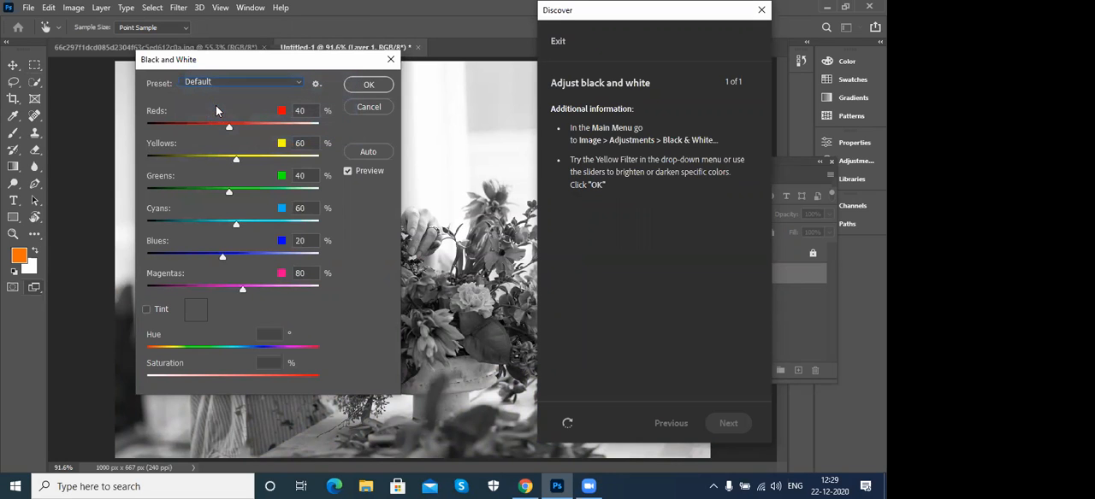
click(217, 81)
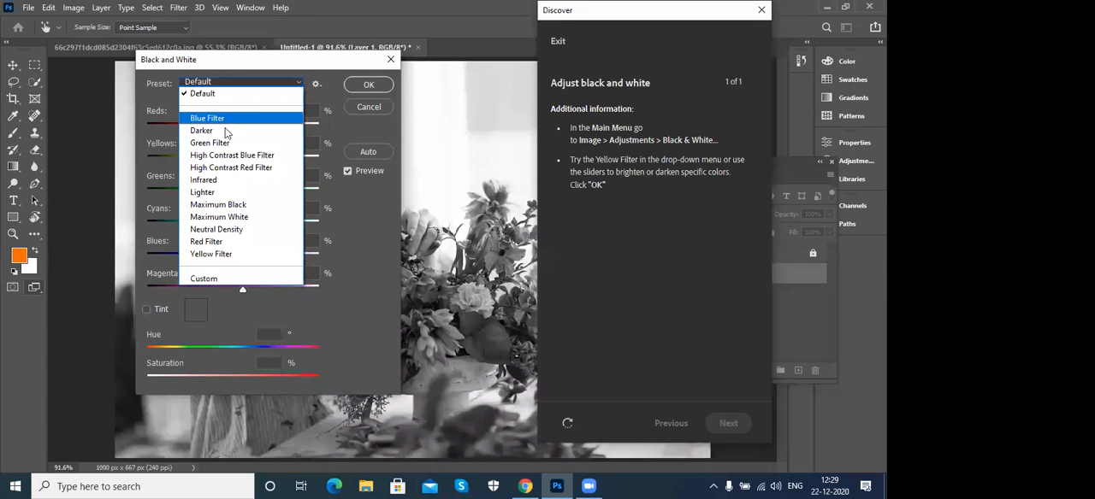
click(215, 255)
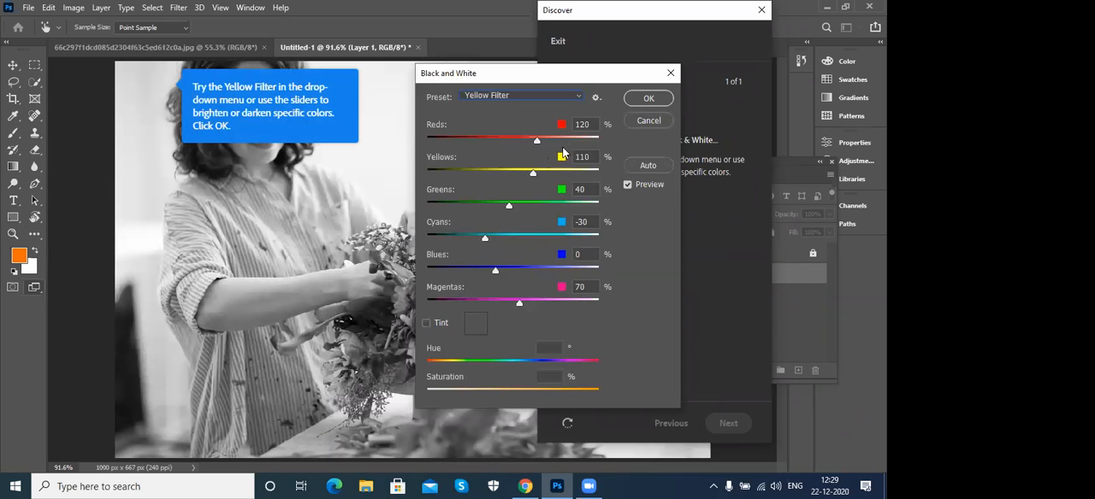
click(648, 99)
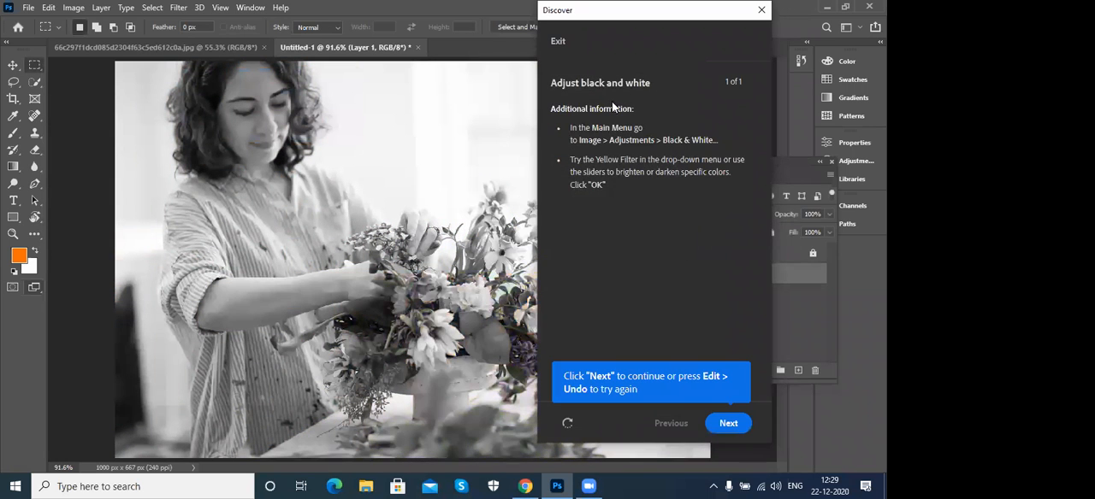
- Finish the tutorial, close the Discover window and close the Untitled-1 document without saving
click(727, 424)
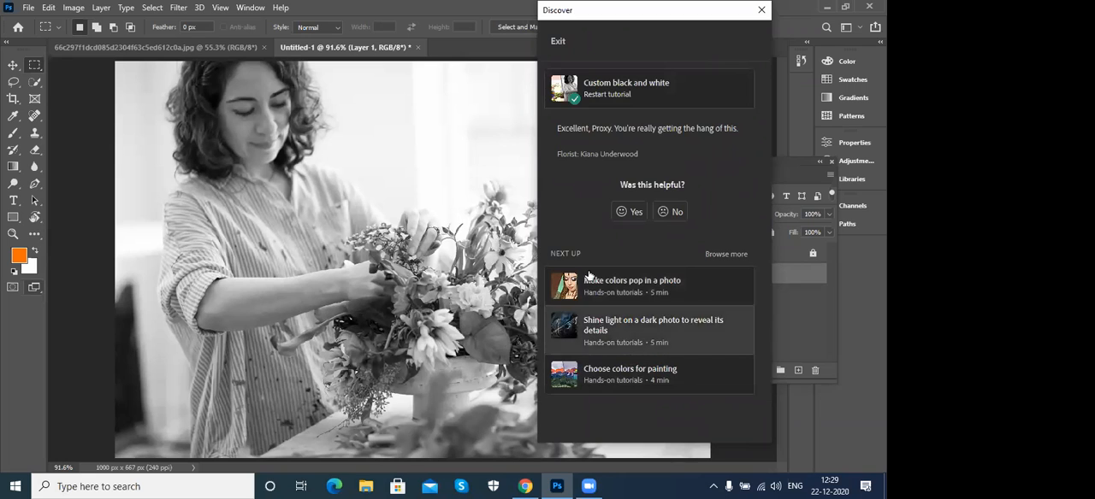
click(761, 10)
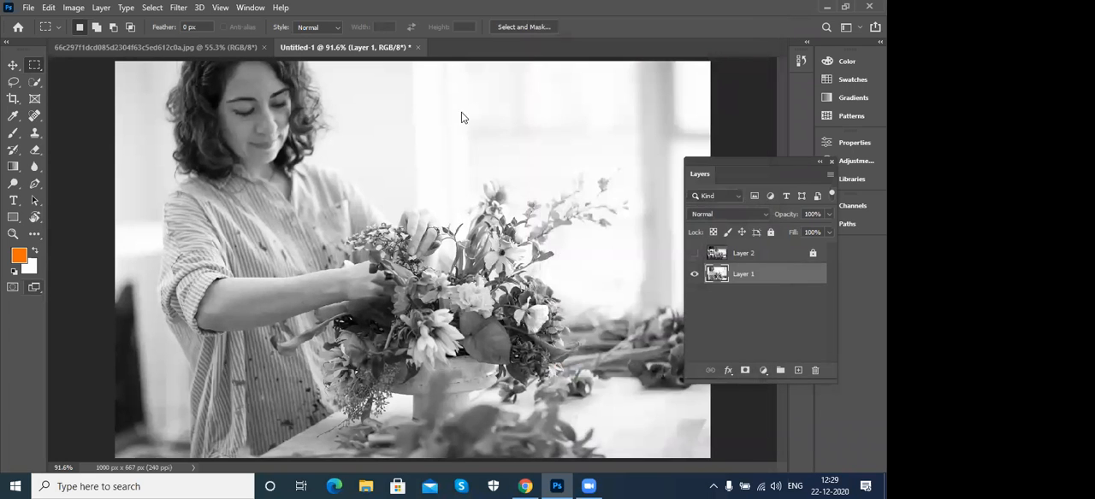
click(419, 47)
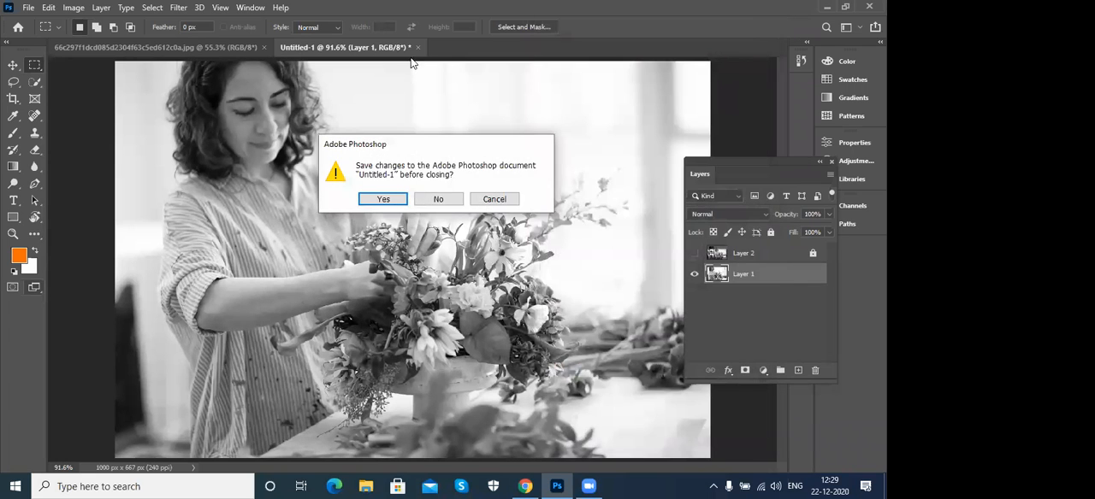
click(447, 202)
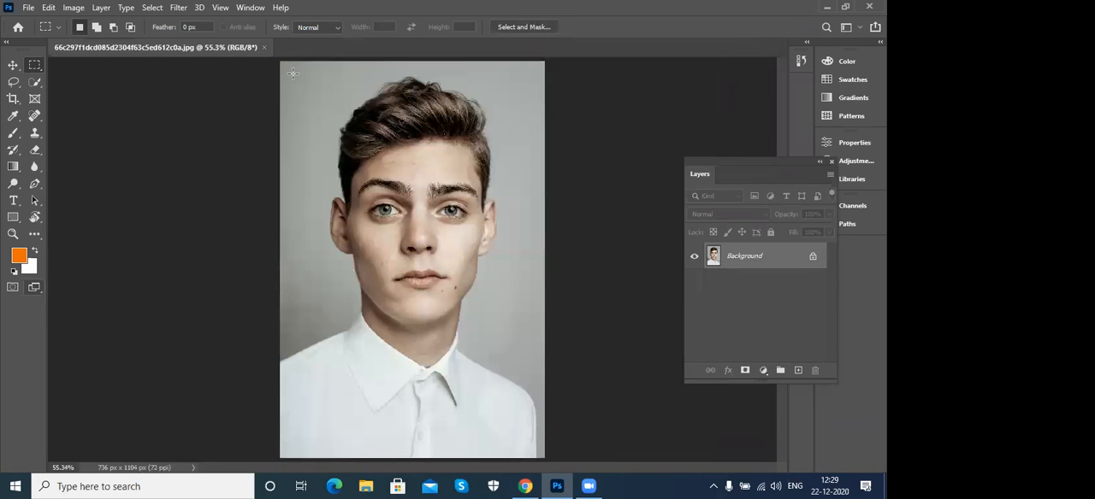
- Open Photoshop Help and look through its quick actions, browse topics and resource links
click(279, 8)
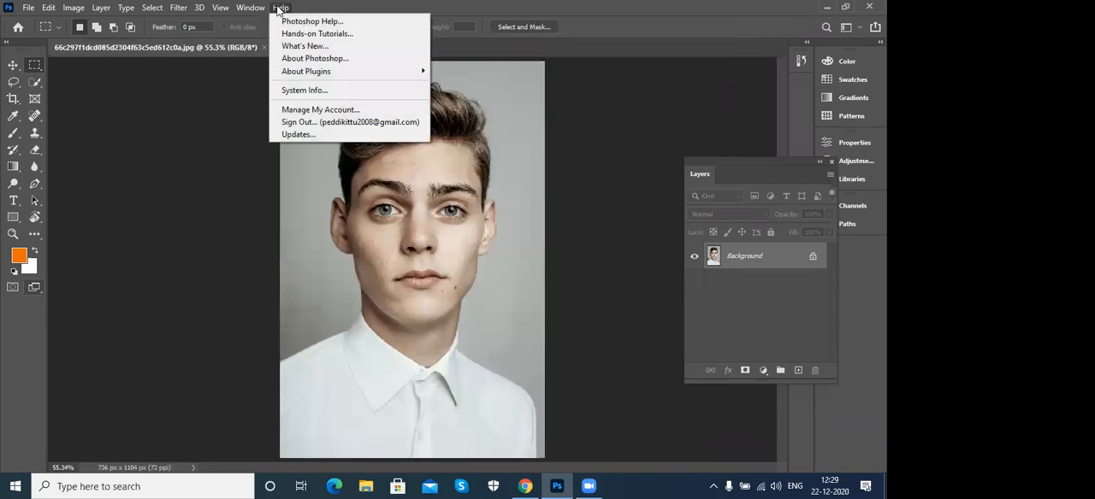
click(343, 25)
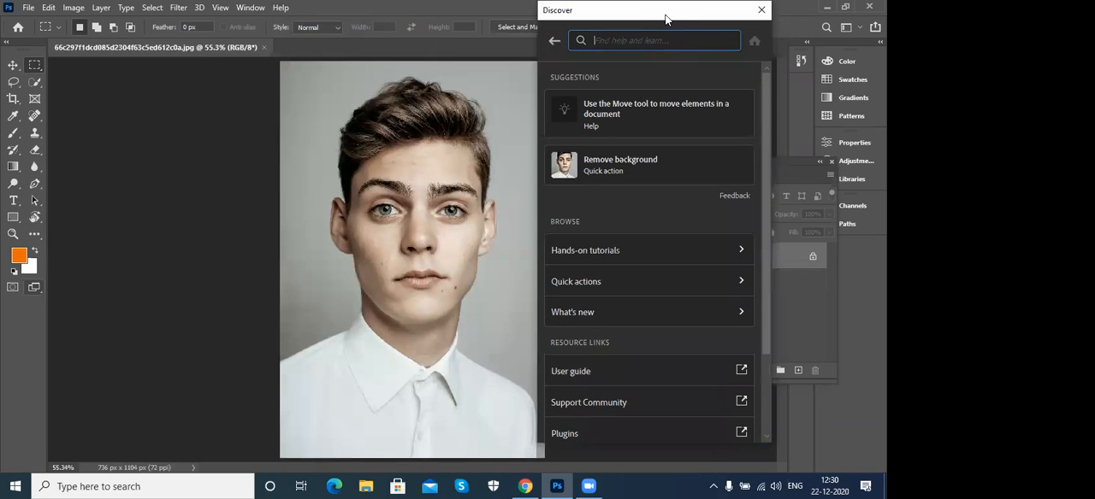
drag(764, 202, 766, 244)
click(740, 223)
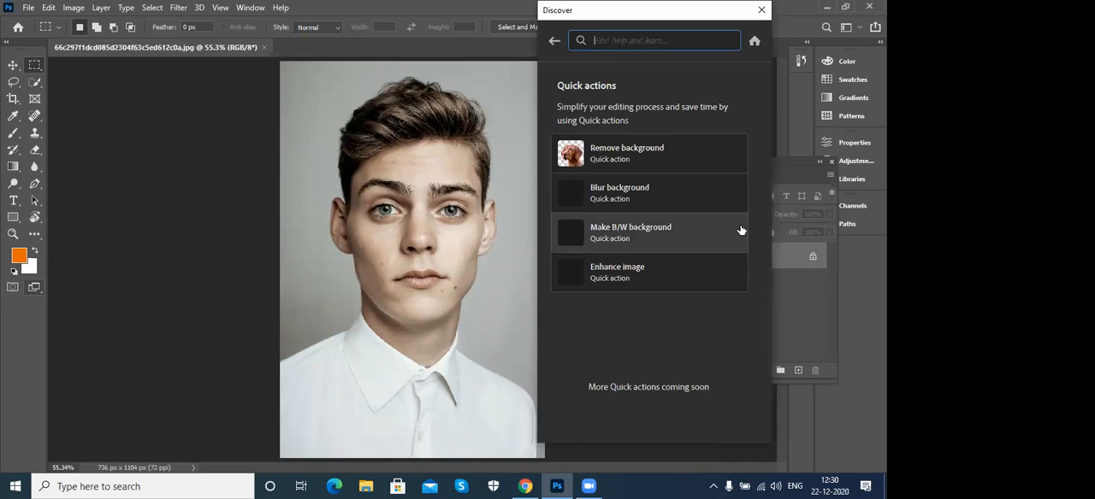
click(553, 44)
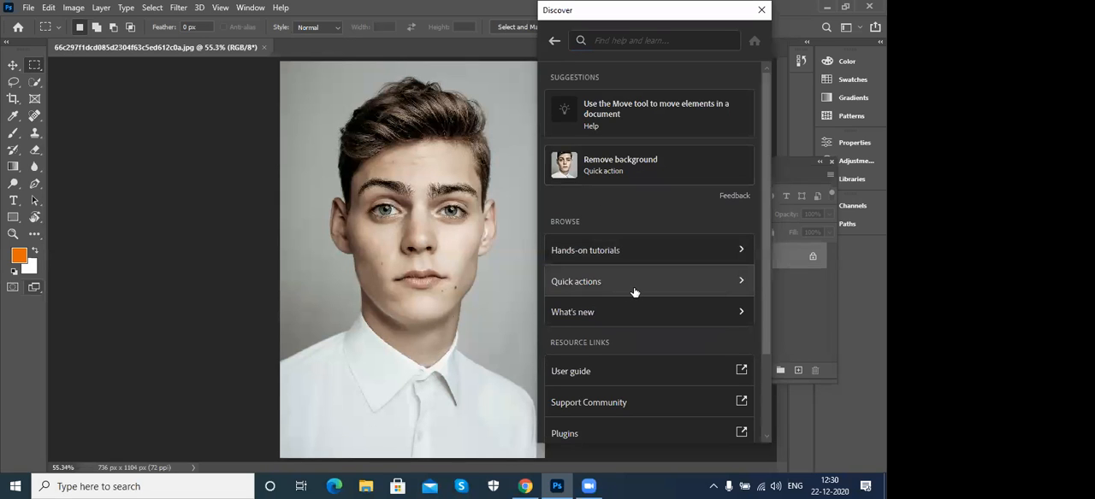
scroll(643, 323, down, 3)
scroll(640, 326, up, 2)
scroll(650, 299, down, 2)
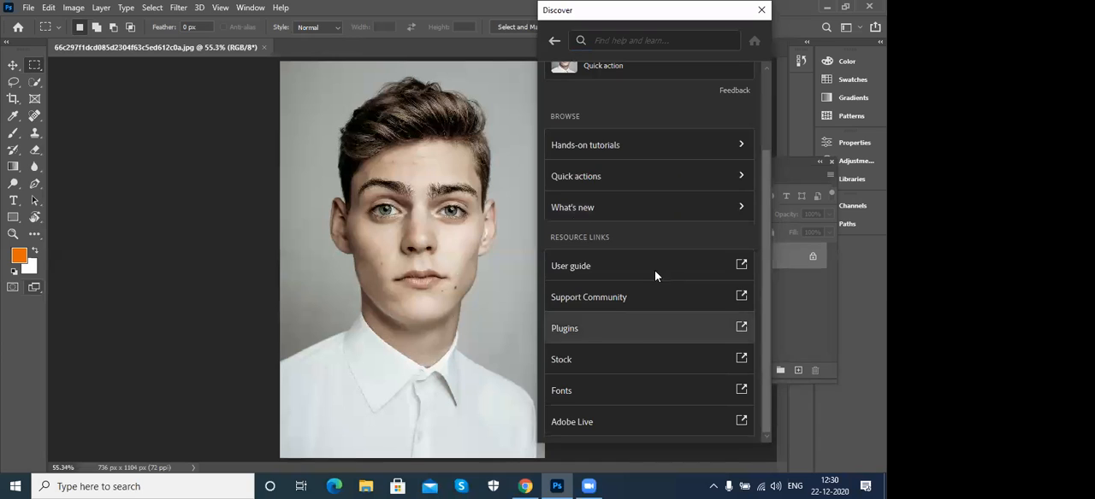
- View the Blur background quick action, and apply the Remove background quick action to the portrait's Background layer
click(634, 179)
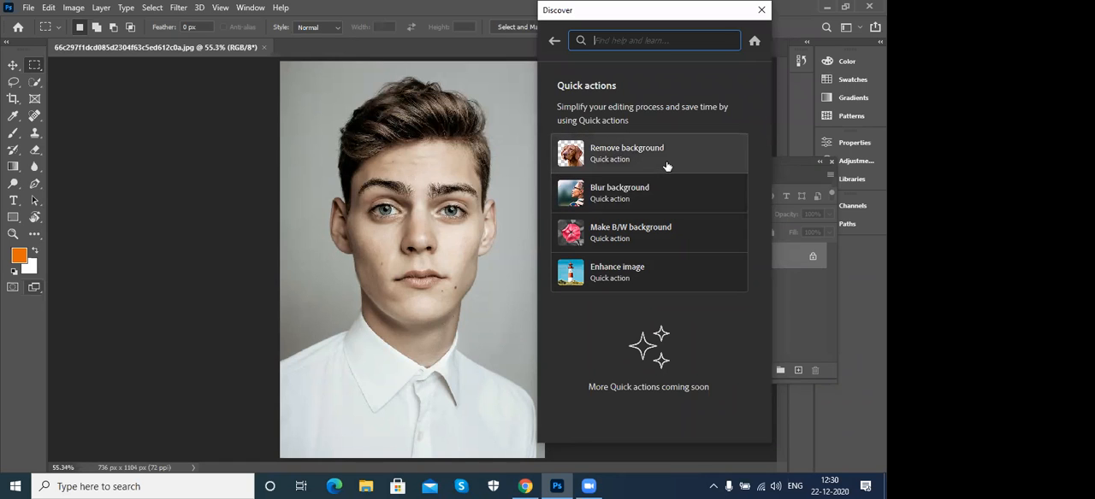
click(659, 197)
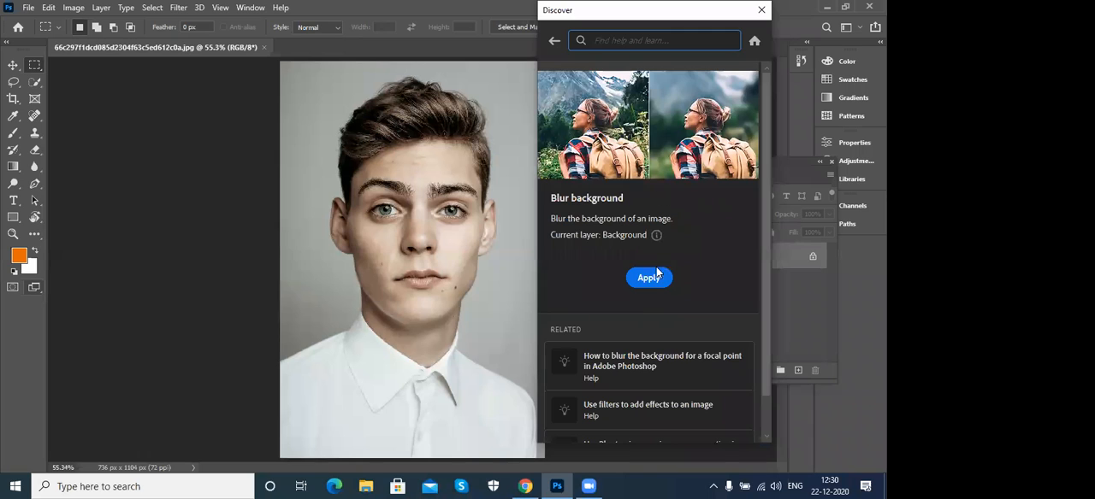
click(554, 41)
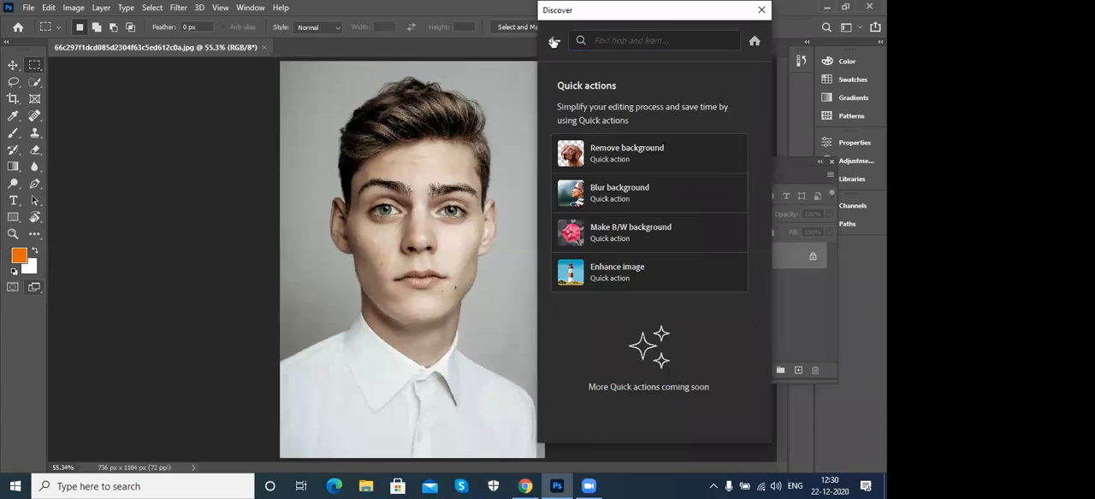
click(675, 161)
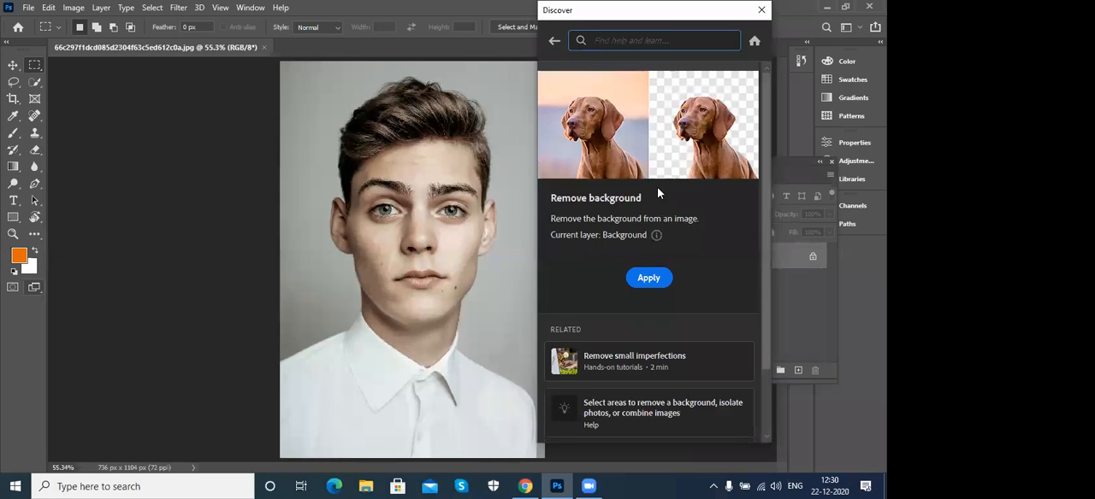
click(644, 278)
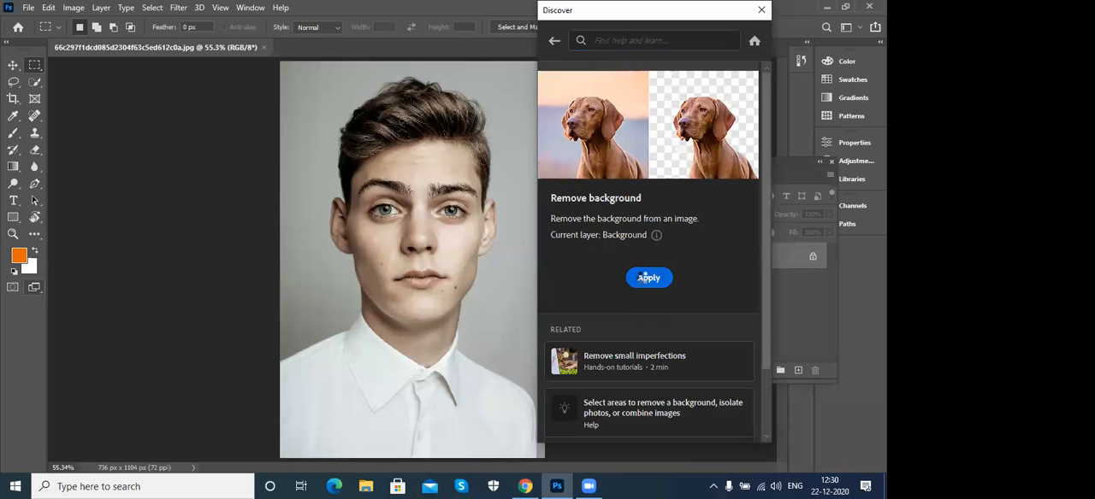
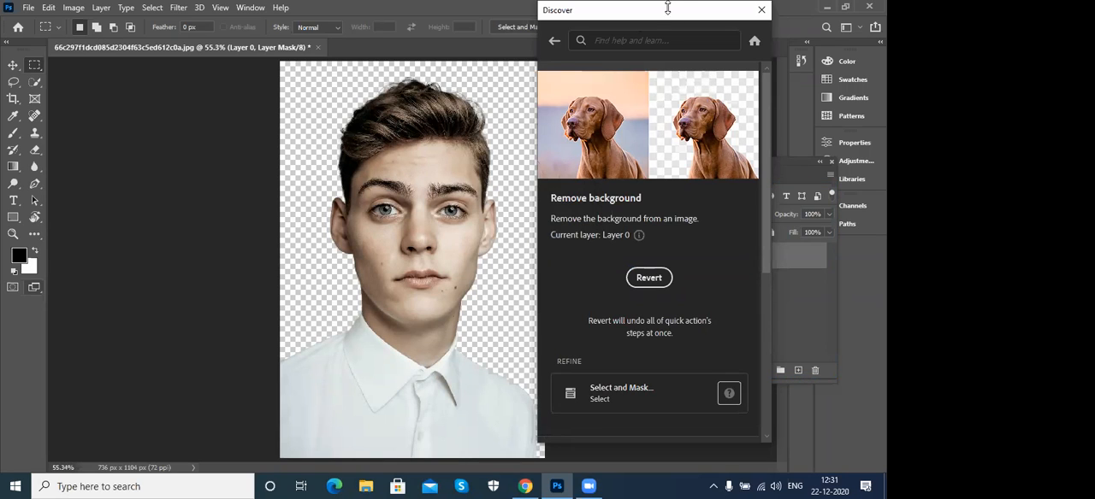
- Move the Discover window aside and close the portrait document without saving its changes
drag(655, 18, 460, 19)
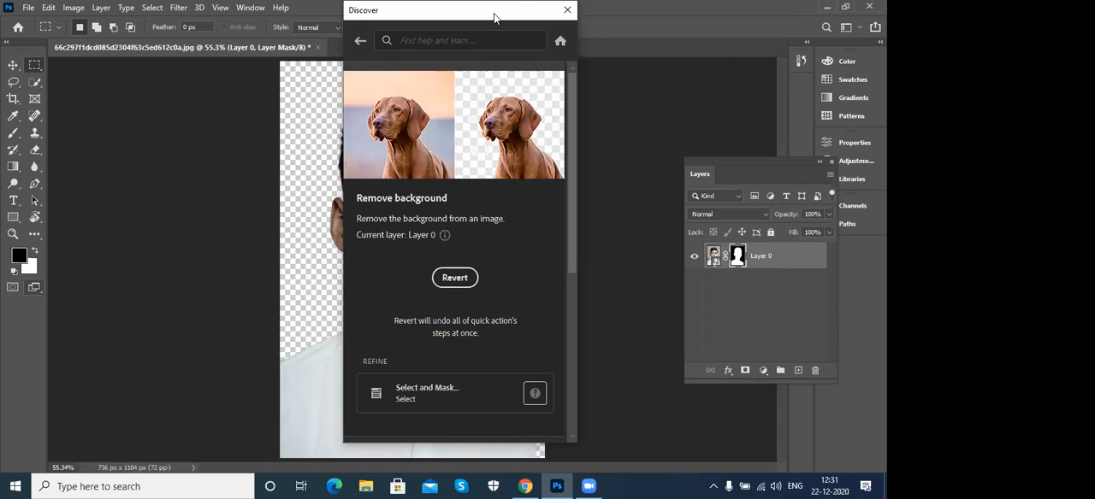
drag(502, 20, 645, 22)
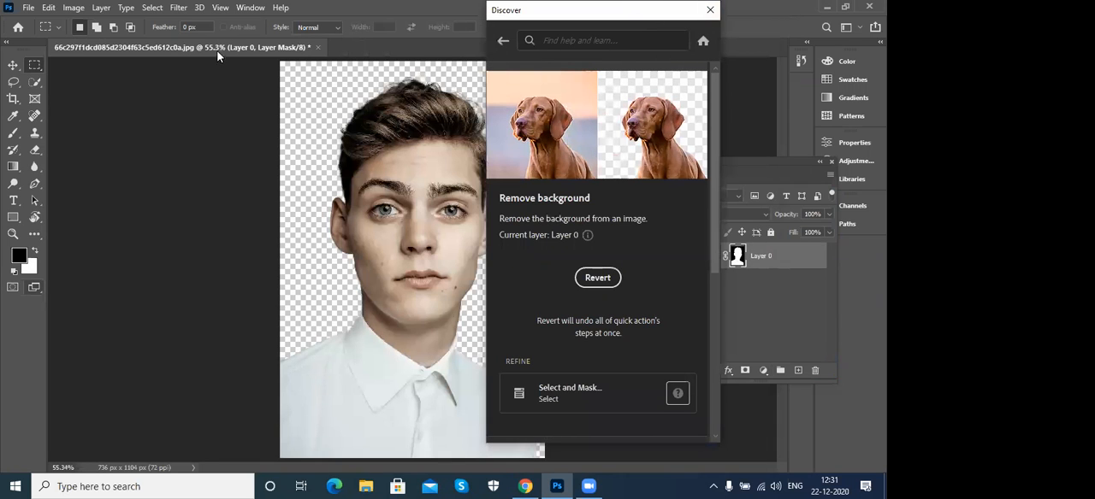
click(317, 48)
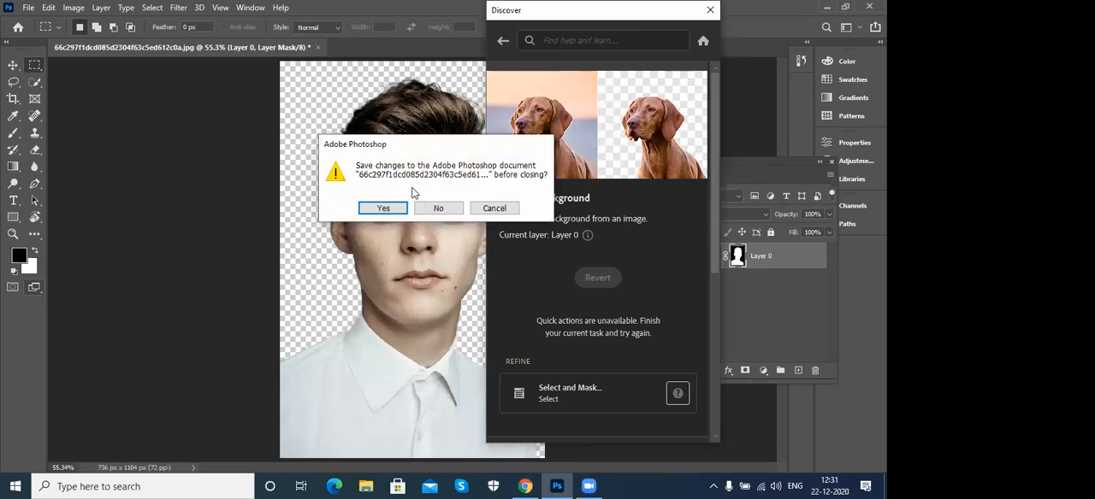
click(438, 209)
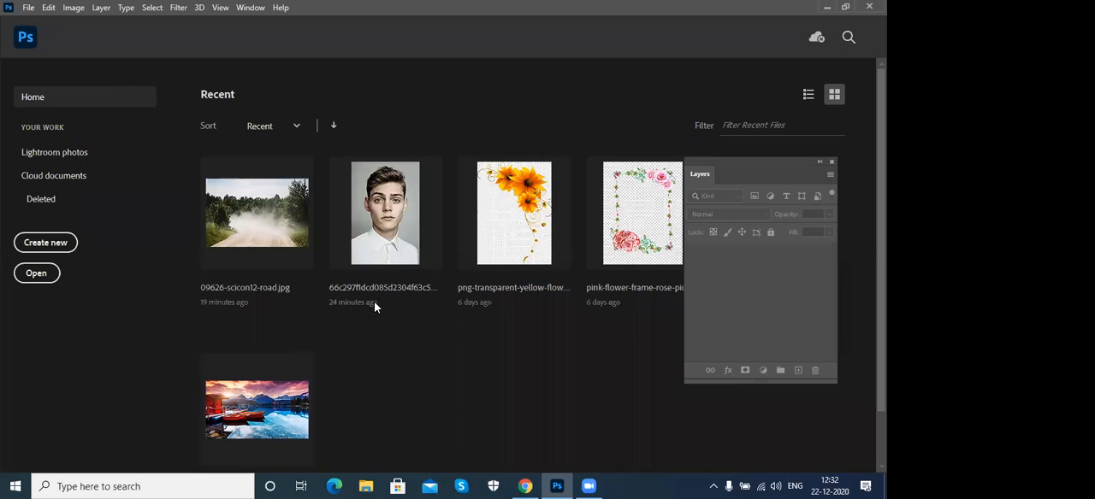
click(28, 7)
key(ctrl+o)
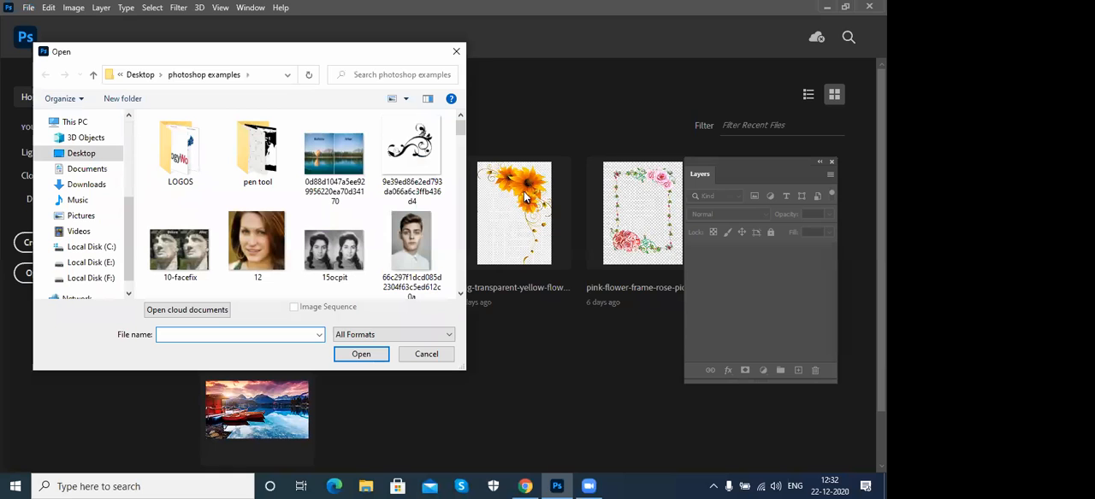
drag(462, 130, 462, 147)
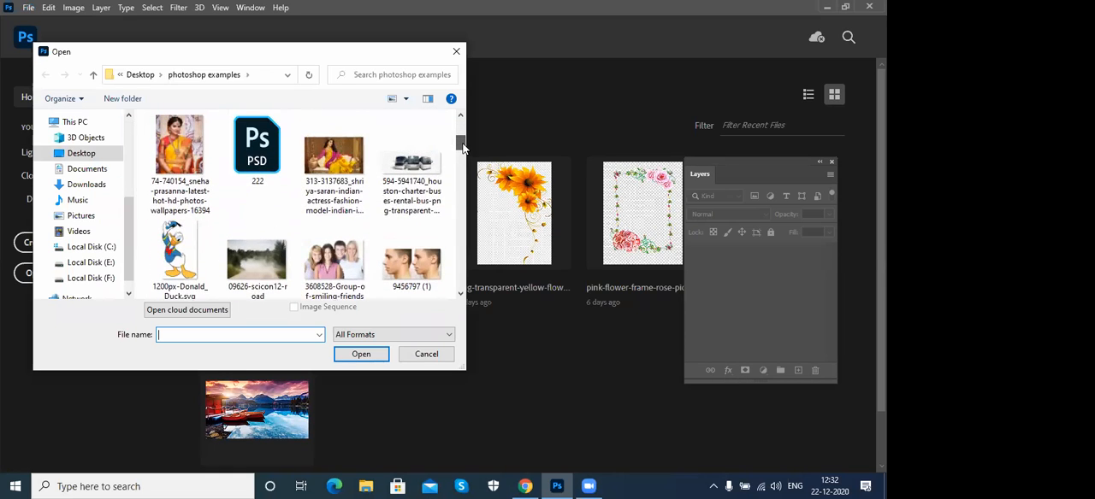
click(334, 162)
click(356, 359)
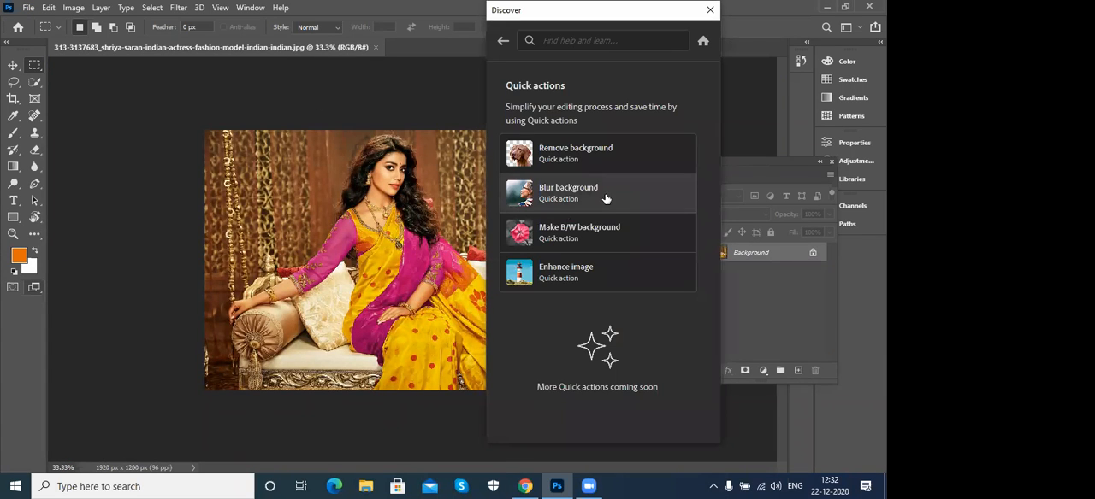
- Apply the Blur background quick action to the fashion model photo and close the Discover window
click(633, 193)
click(598, 279)
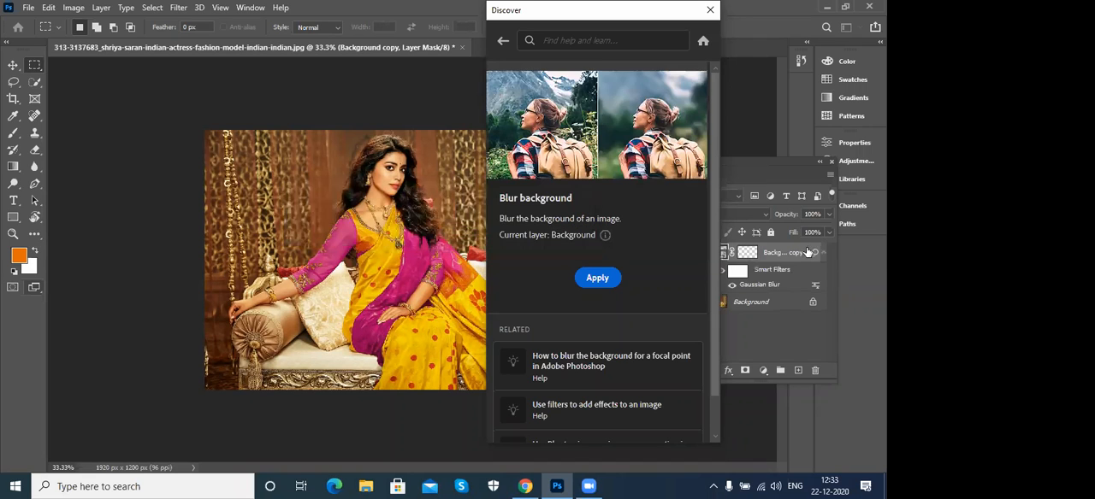
click(709, 12)
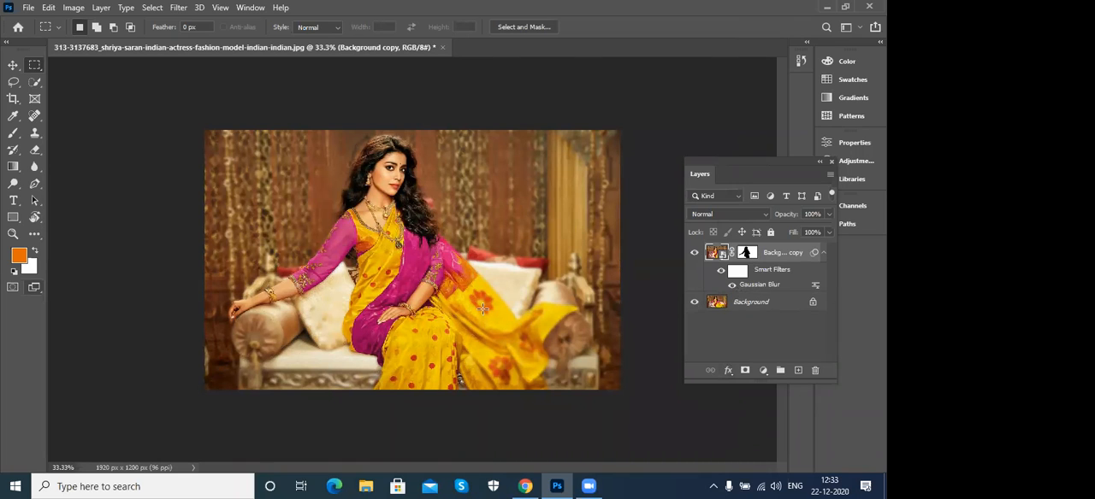
- Edit the Gaussian Blur smart filter on the Background copy layer, setting its radius to 7.8 pixels
double_click(747, 289)
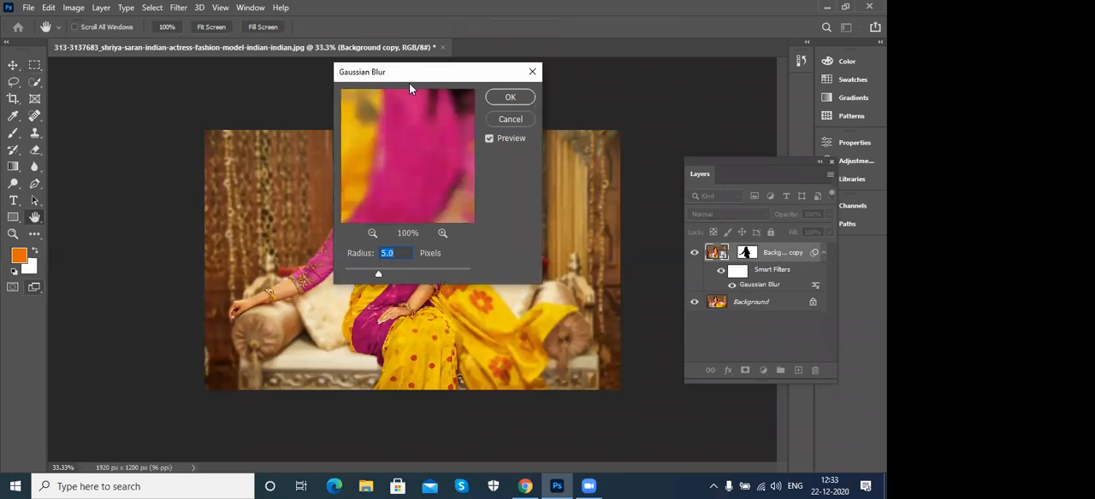
drag(428, 71, 675, 98)
drag(625, 302, 654, 305)
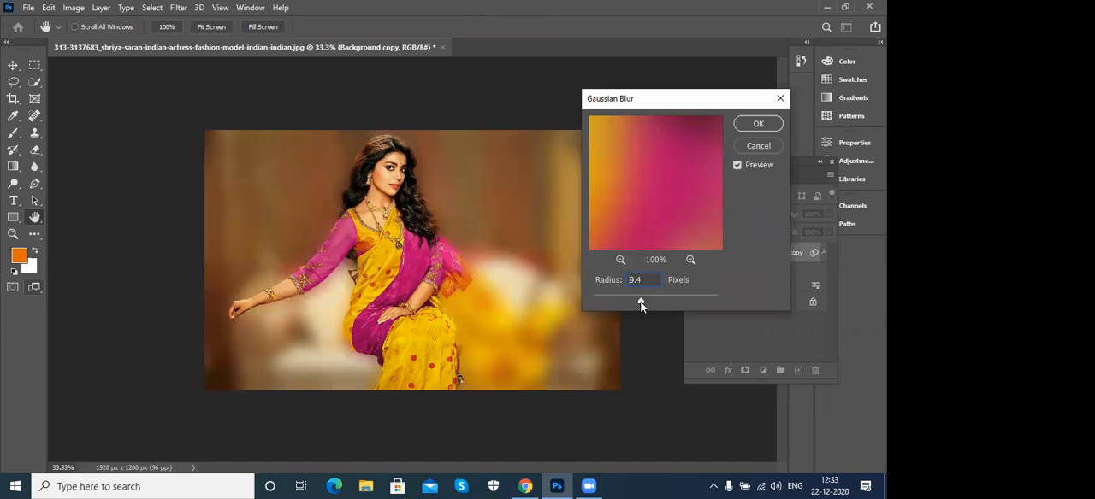
drag(642, 305, 637, 304)
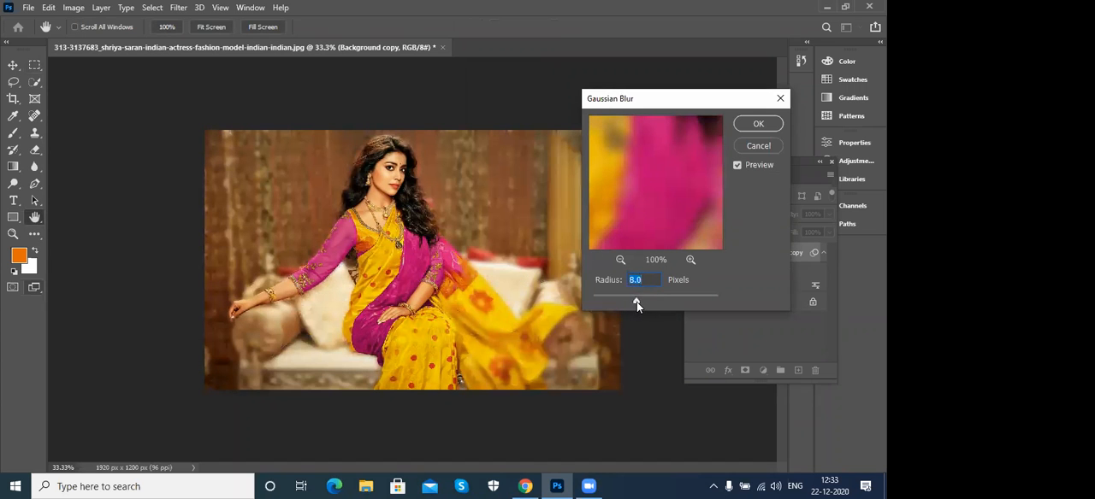
drag(637, 303, 636, 305)
click(758, 124)
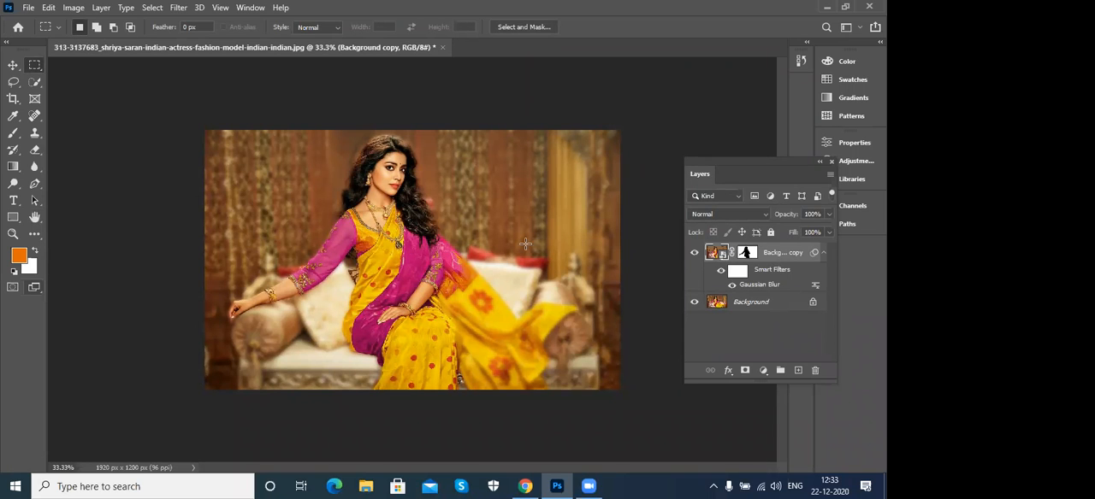
- Paint black with the Brush on the Background copy's layer mask over the sari's trailing drape, and undo the painting
click(748, 253)
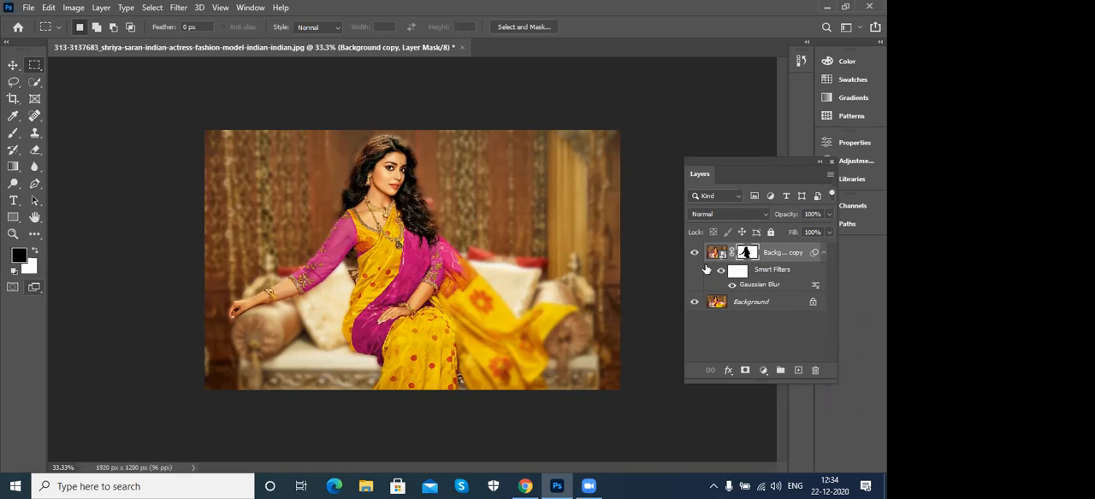
click(13, 134)
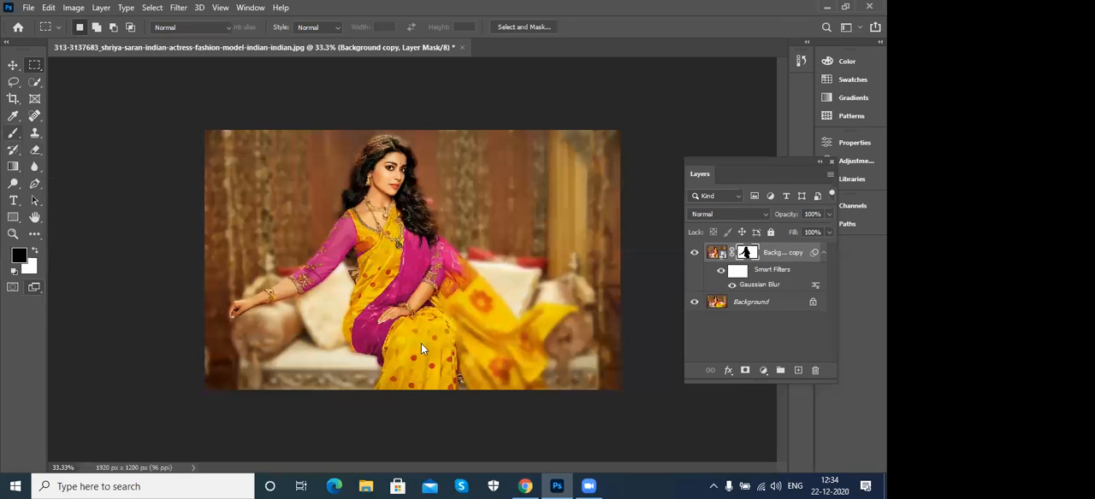
click(73, 134)
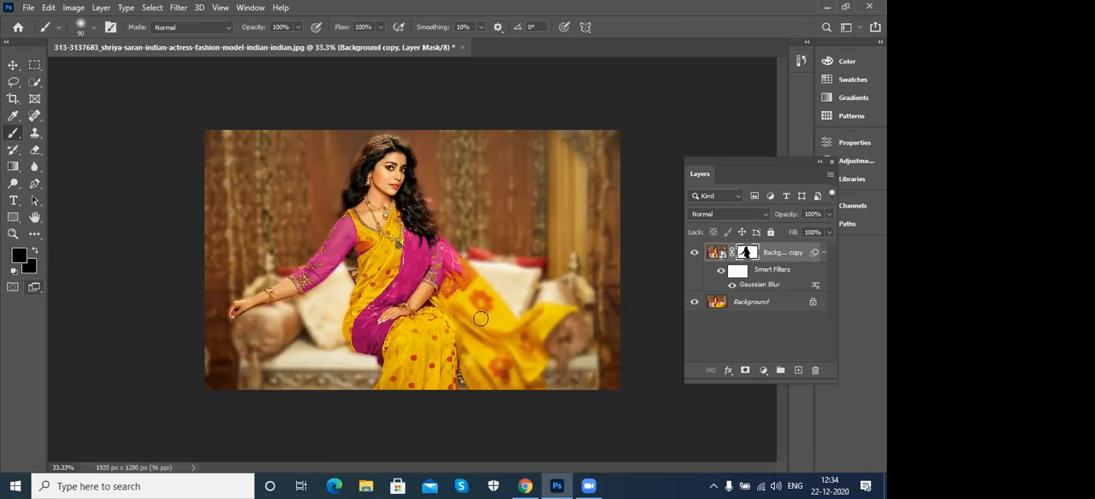
key(x)
drag(458, 282, 505, 342)
key(x)
mouse_move(465, 287)
mouse_down()
mouse_move(518, 344)
mouse_move(549, 315)
mouse_move(492, 356)
mouse_move(442, 305)
mouse_move(466, 367)
mouse_move(494, 391)
mouse_move(471, 365)
mouse_move(495, 384)
mouse_move(531, 367)
mouse_up()
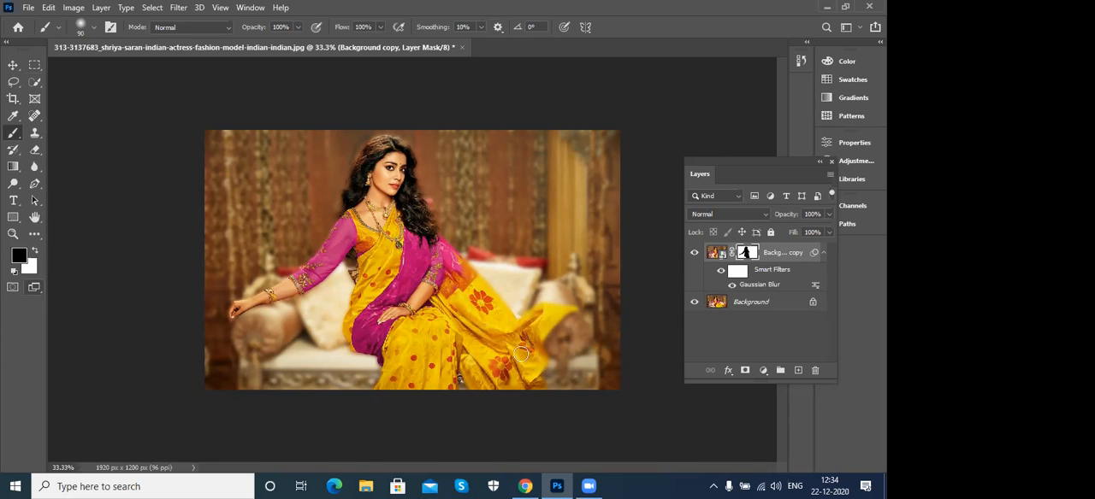
mouse_move(479, 318)
mouse_down()
mouse_move(503, 365)
mouse_move(486, 377)
mouse_move(470, 365)
mouse_move(487, 391)
mouse_up()
key(bracketright)
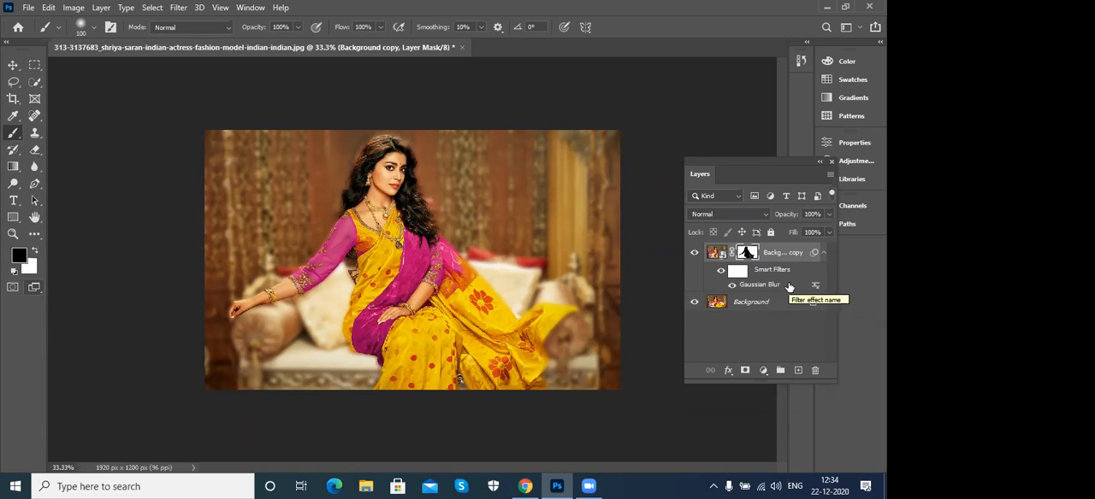
key(ctrl+z)
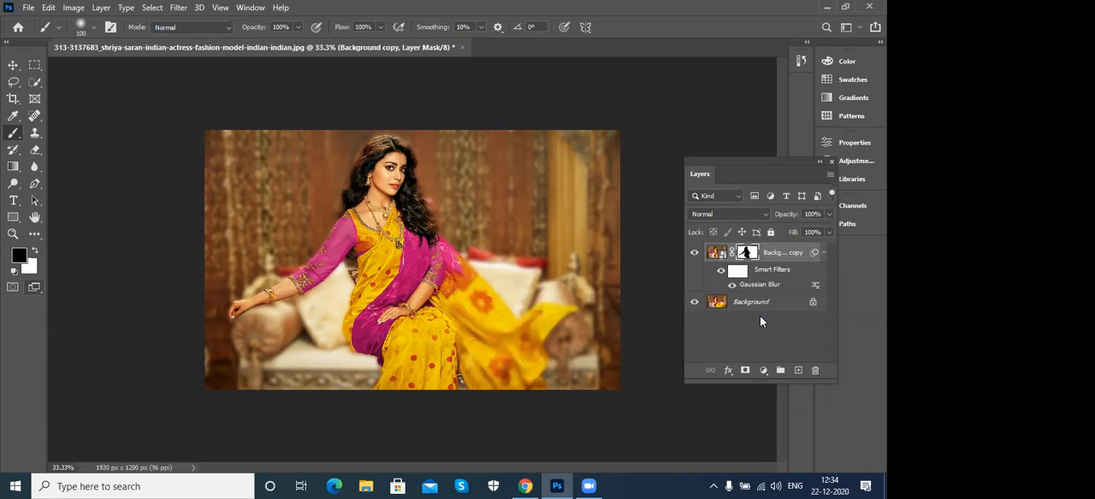
- Close the blurred photo without saving and reopen the original from the recent files, fitted to the screen
click(461, 48)
click(444, 201)
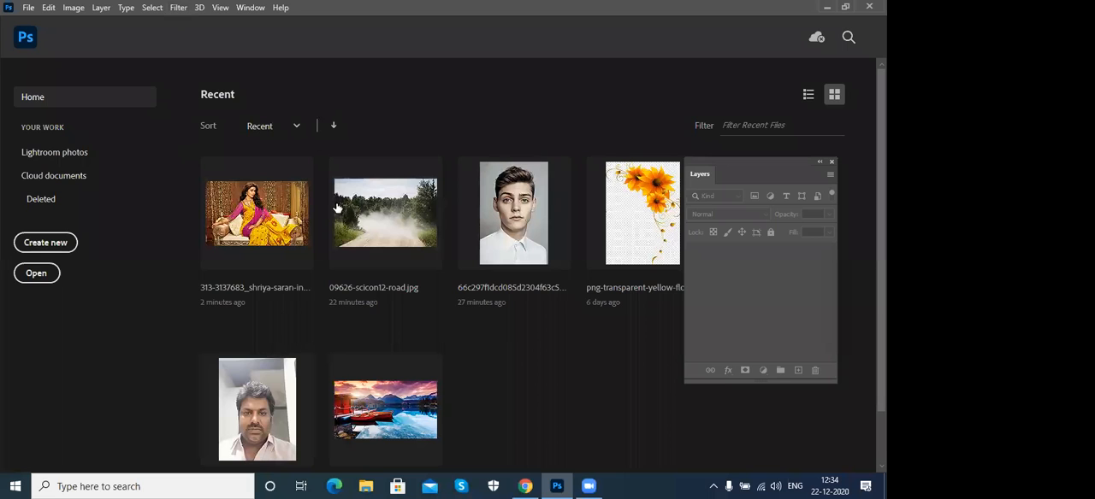
click(281, 220)
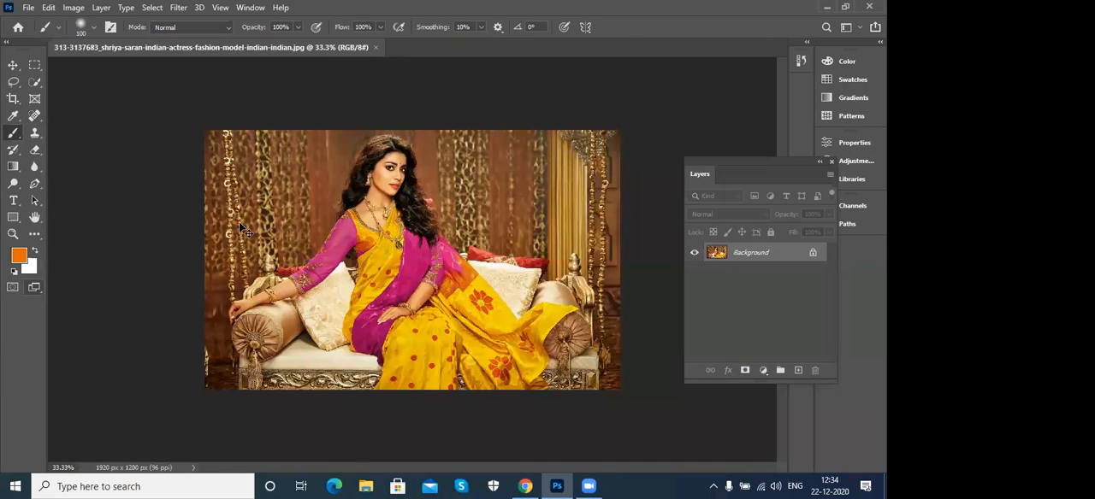
key(ctrl+0)
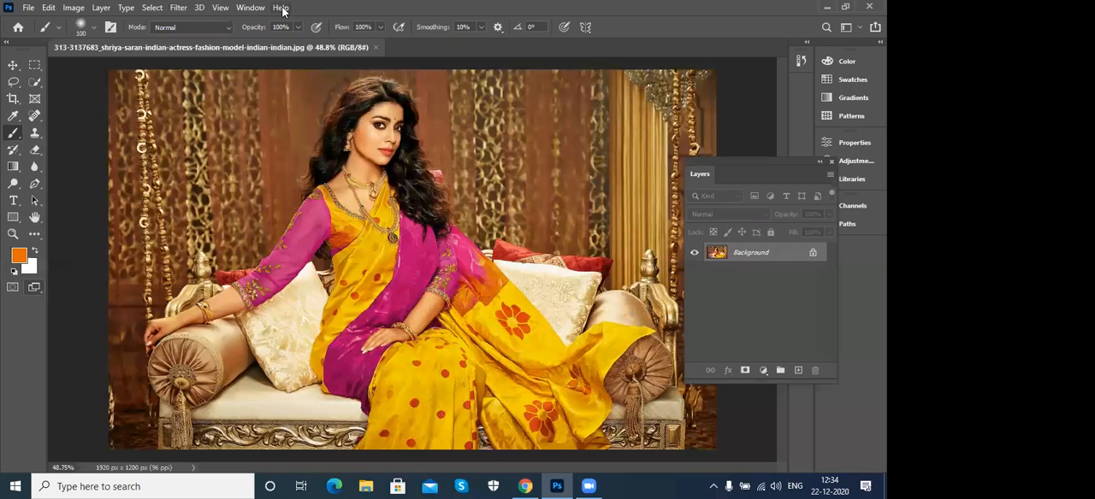
- View the list of quick actions in Photoshop Help and close the Discover window
click(281, 8)
click(330, 23)
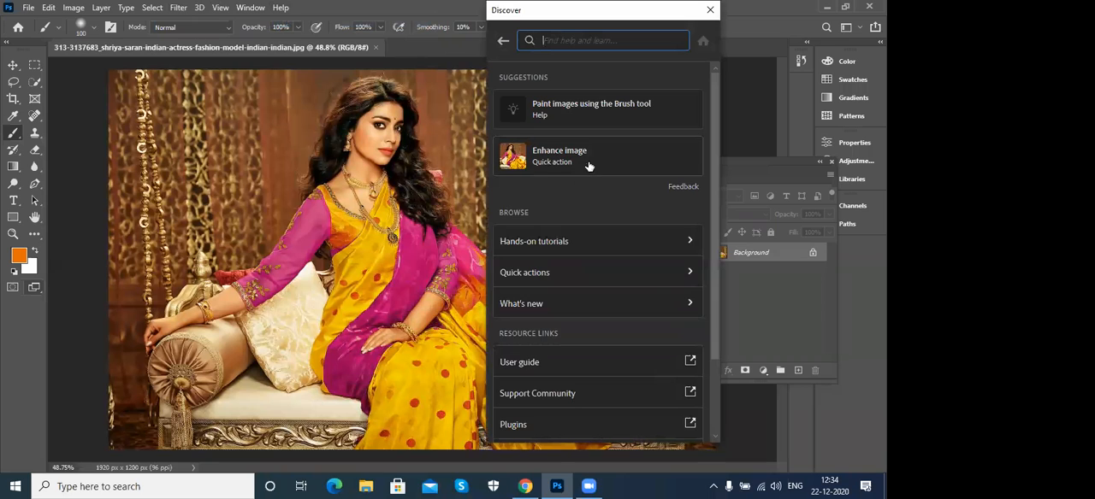
click(597, 275)
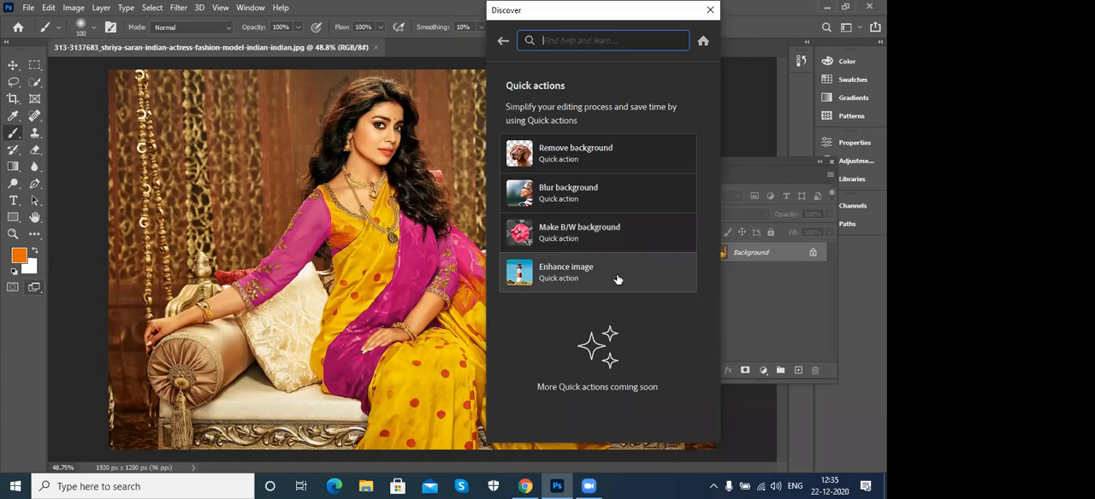
click(710, 10)
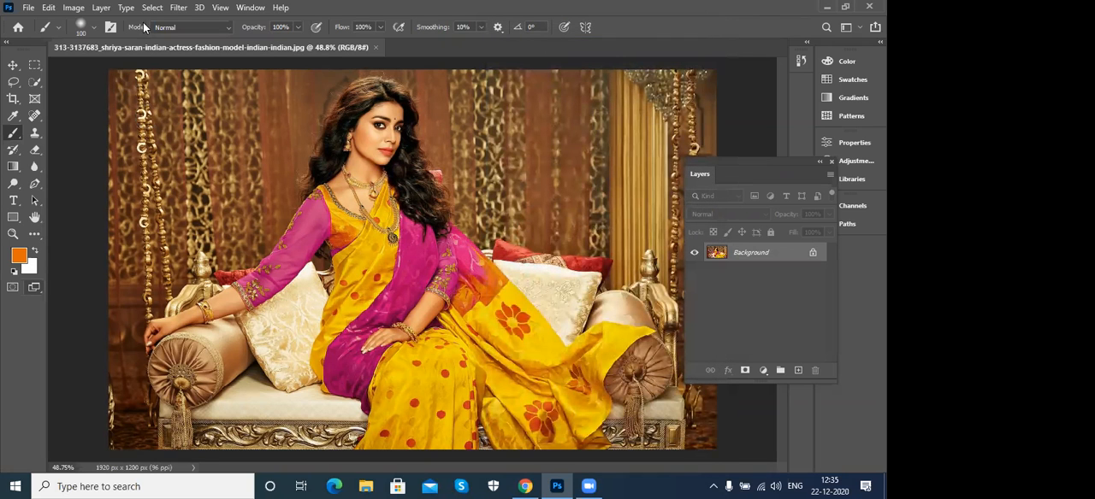
- Look over the list of available panels and the filter commands, including Neural Filters
click(245, 11)
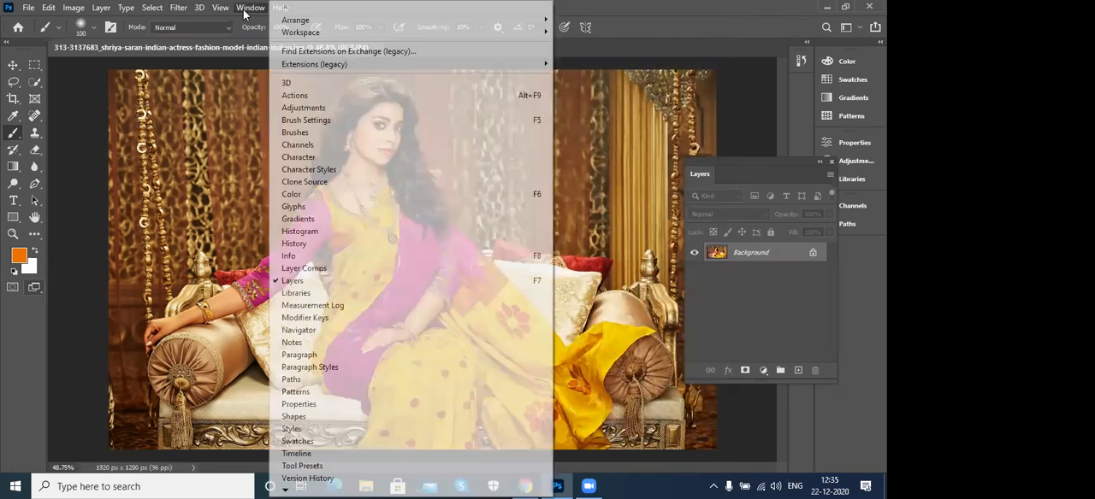
click(245, 10)
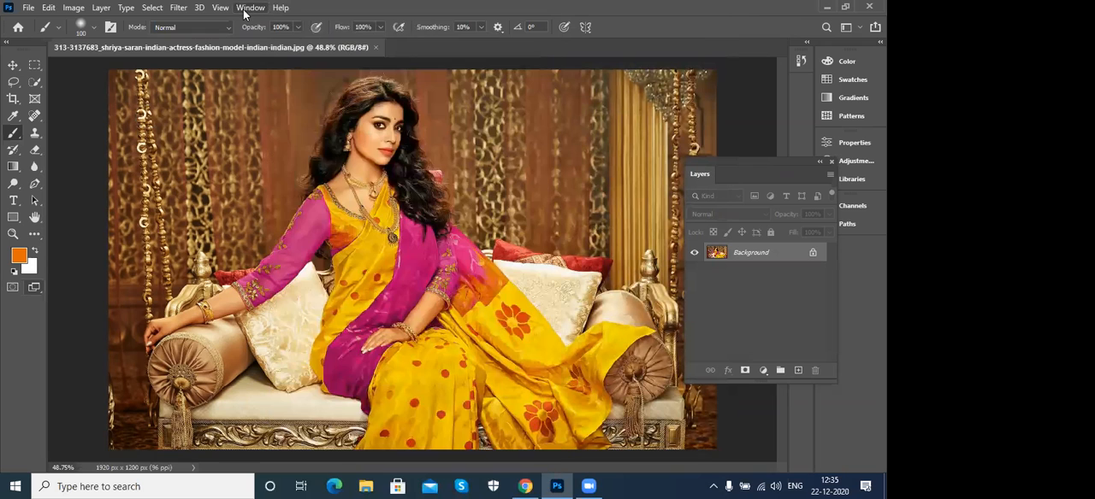
click(181, 10)
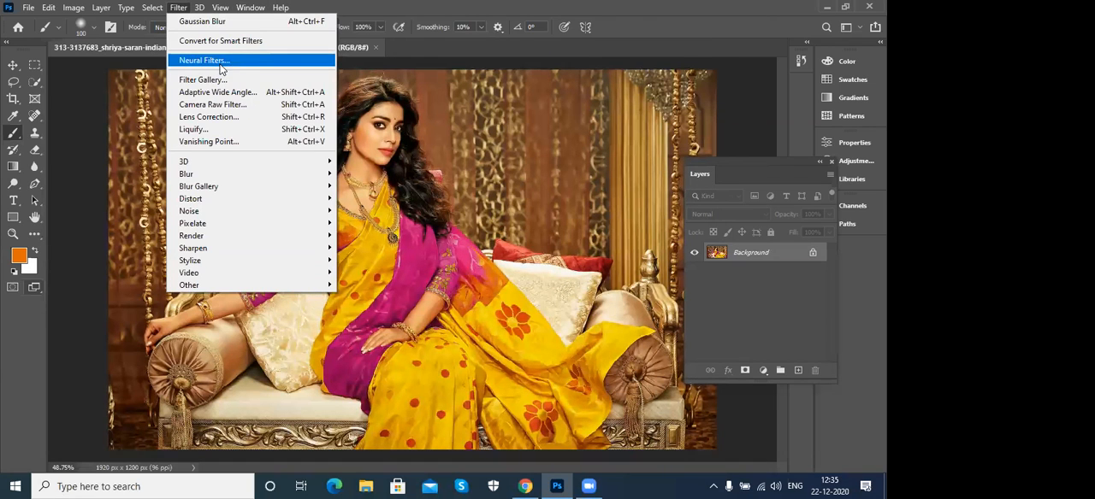
click(520, 6)
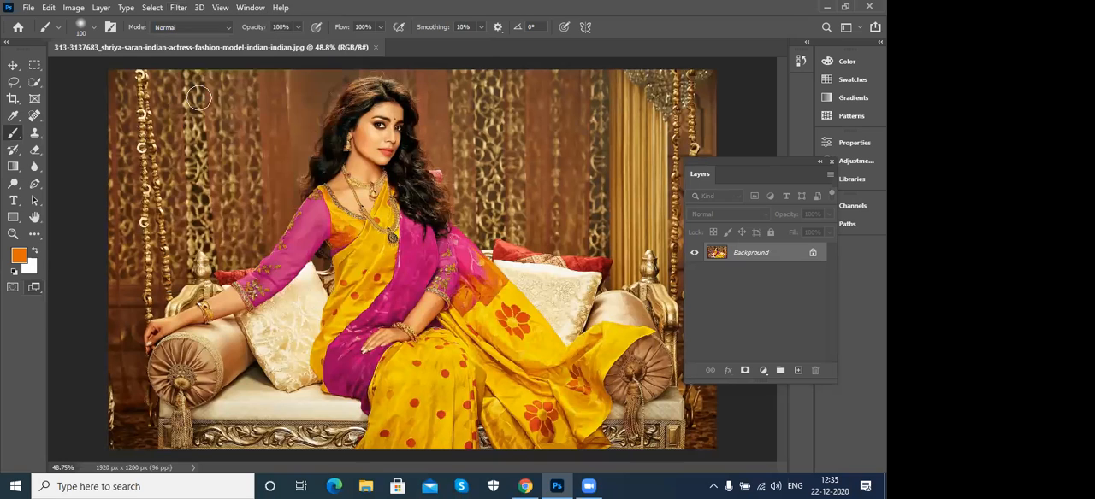
- Close the fashion model photo and open 15ocpit.jpg from the photoshop examples folder
click(376, 47)
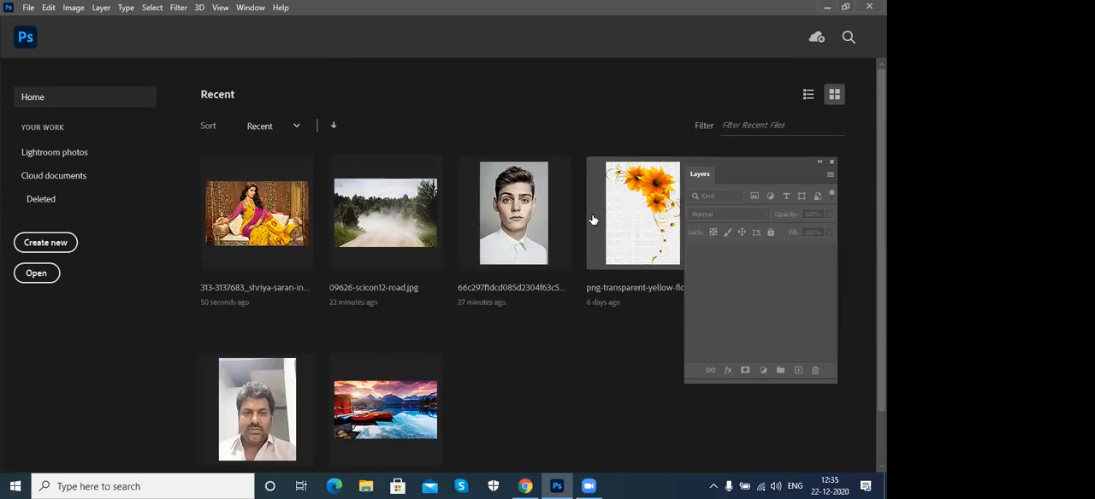
click(25, 8)
click(36, 35)
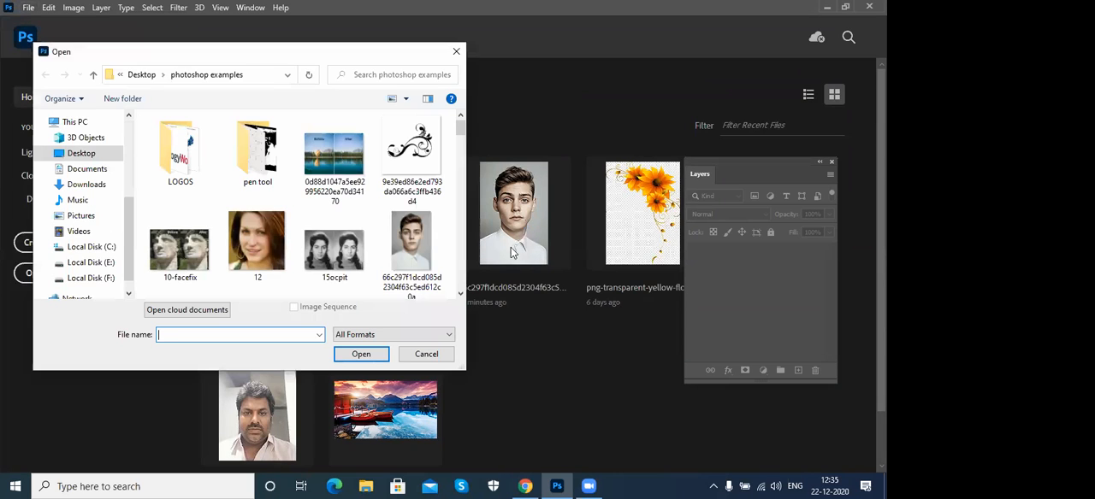
scroll(459, 135, down, 1)
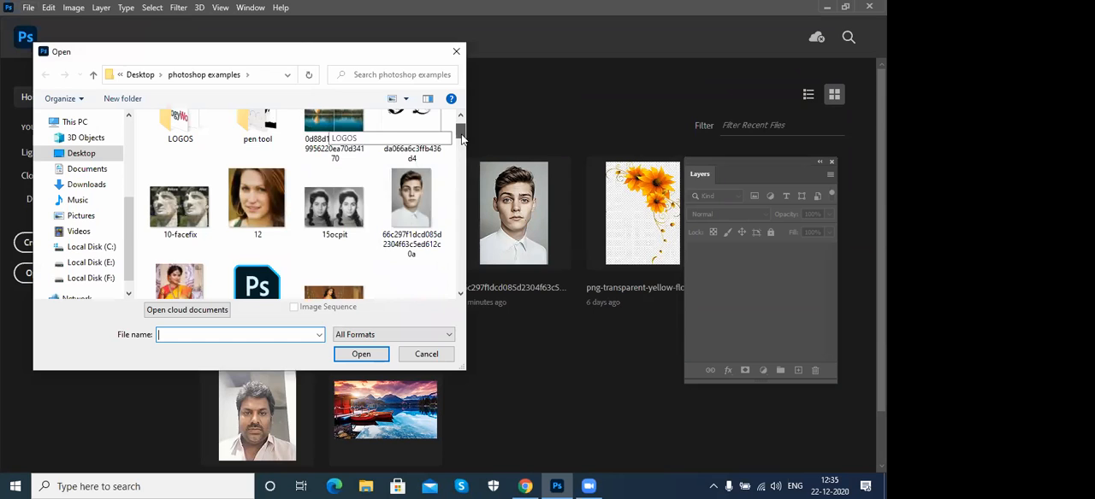
click(339, 208)
double_click(339, 207)
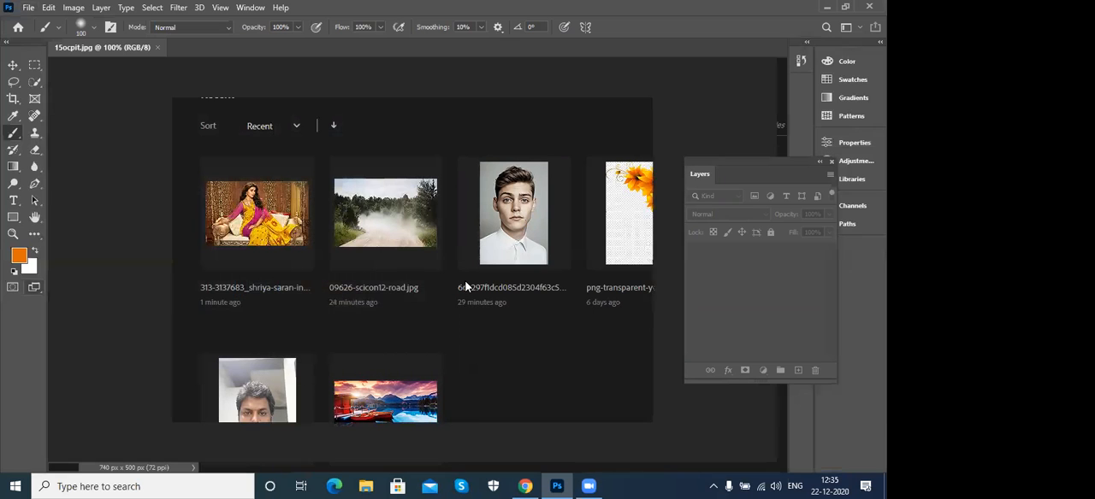
- Crop the photo to the restored portrait without scratches, removing the damaged copy, and fit it to the screen
key(c)
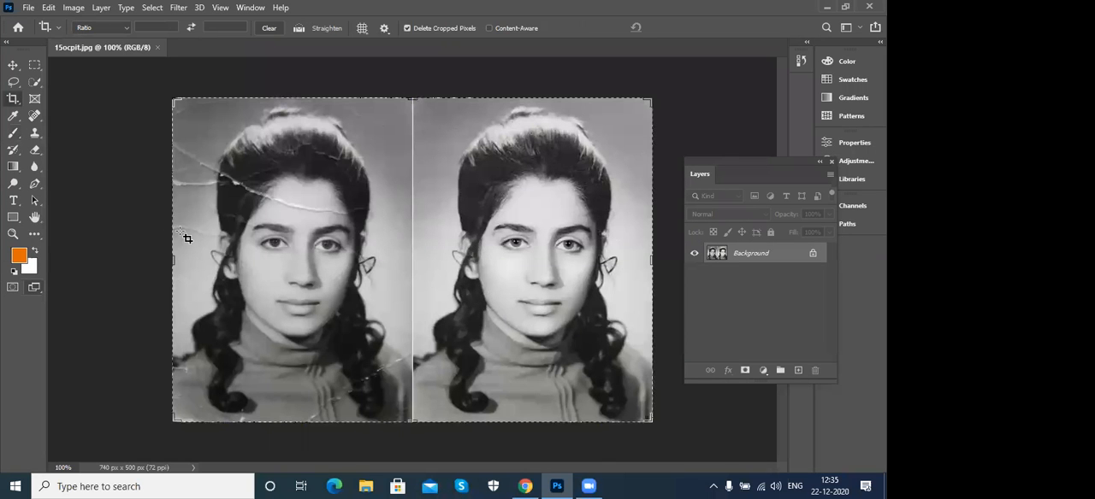
mouse_move(306, 267)
mouse_down()
mouse_move(335, 269)
mouse_move(293, 269)
mouse_up()
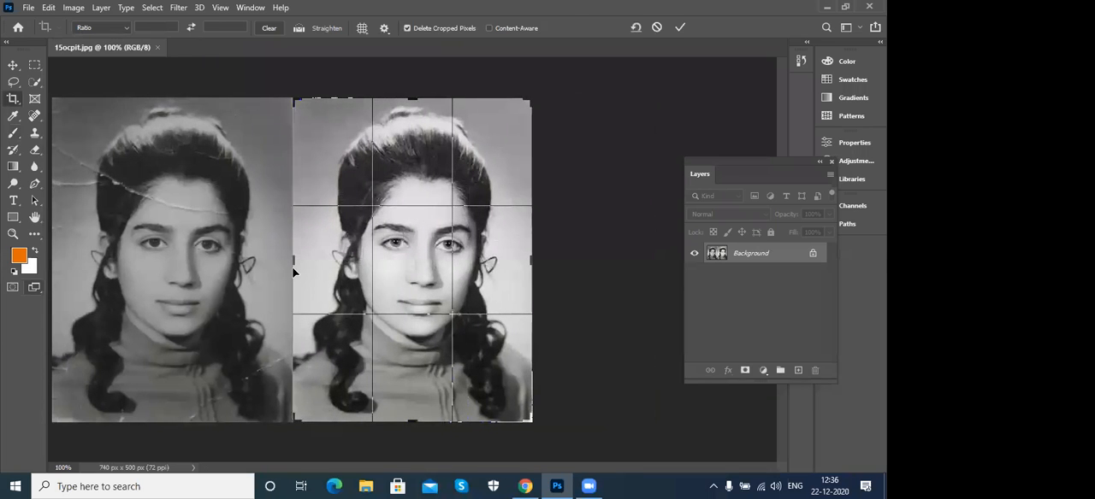
key(Return)
key(v)
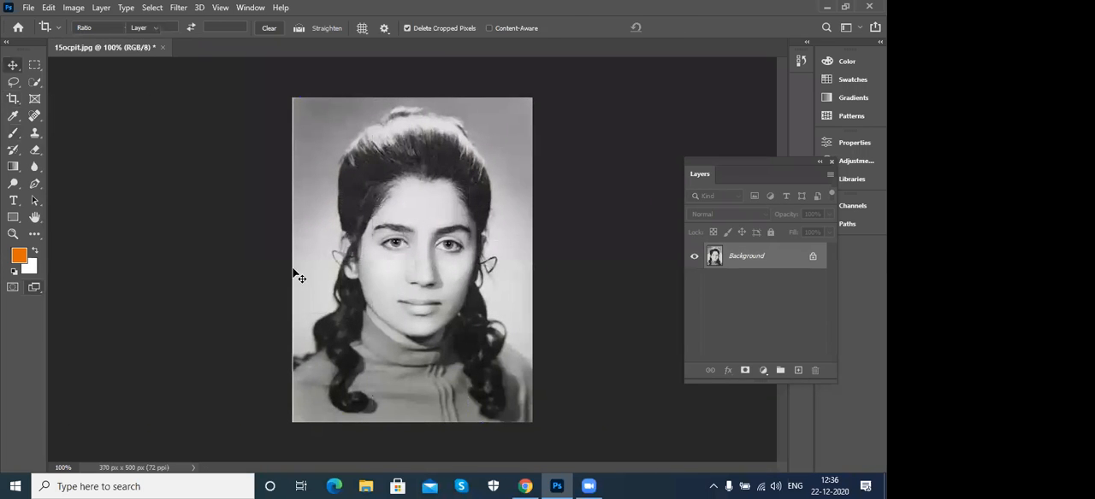
key(ctrl+0)
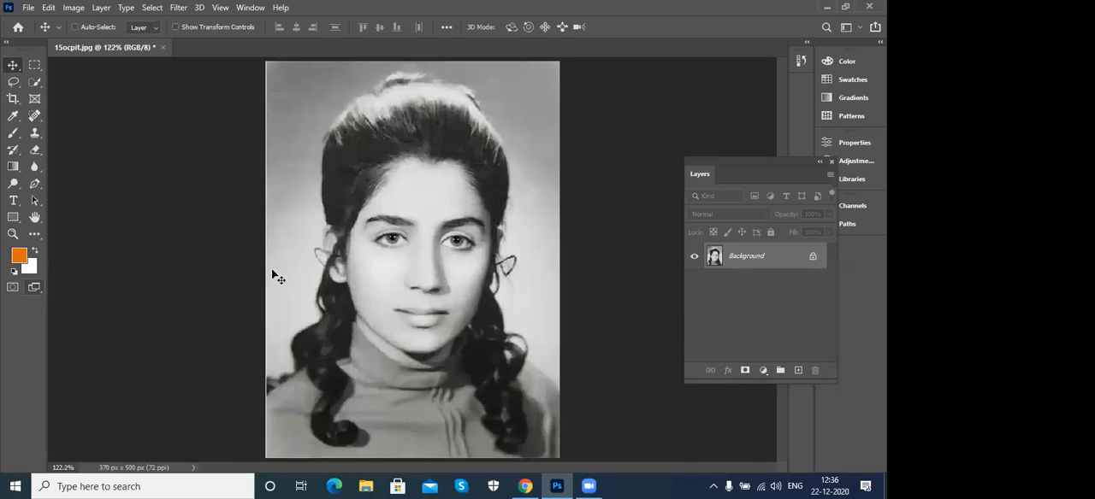
- Open the beta Neural Filters and look over the Smart Portrait, Makeup Transfer and Depth-Aware Haze filters
click(178, 8)
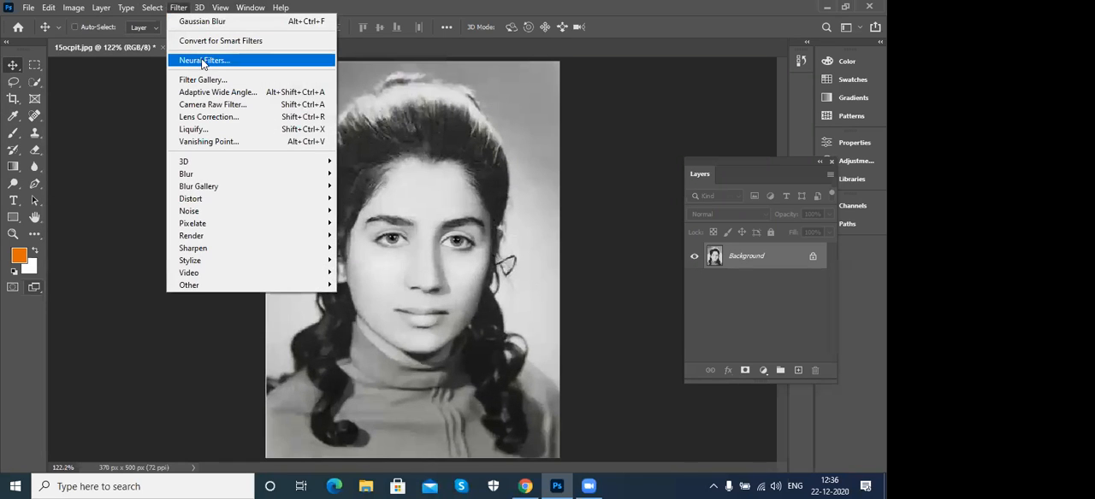
click(203, 61)
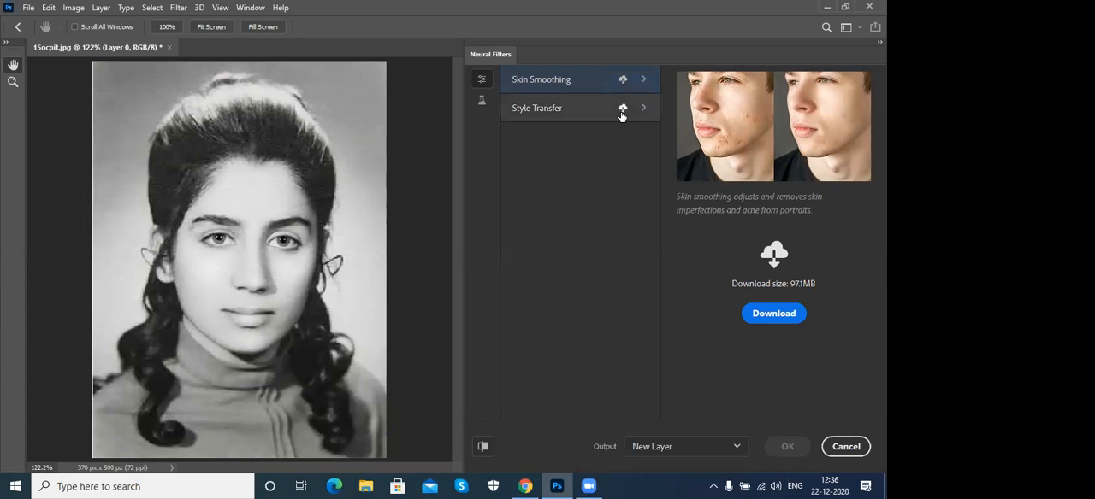
click(482, 104)
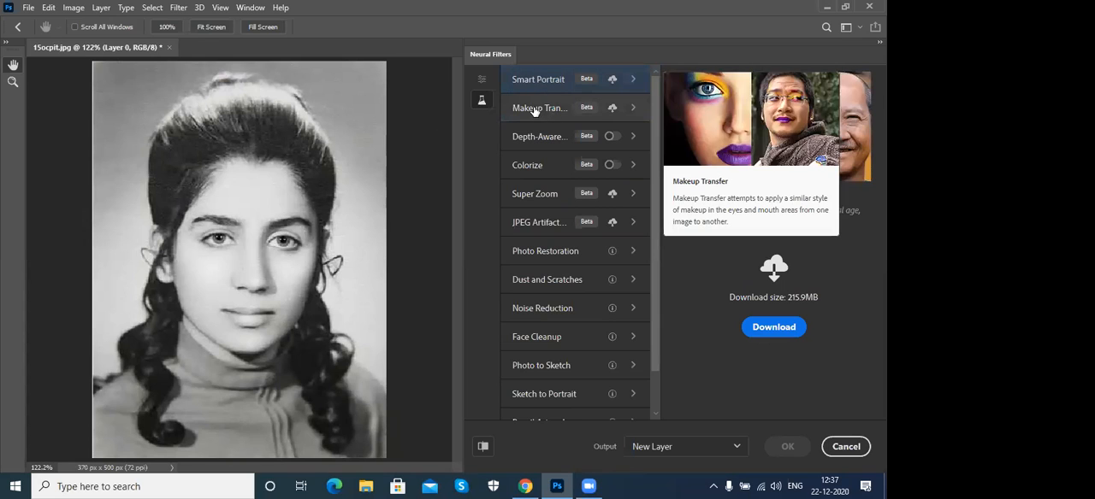
mouse_move(542, 84)
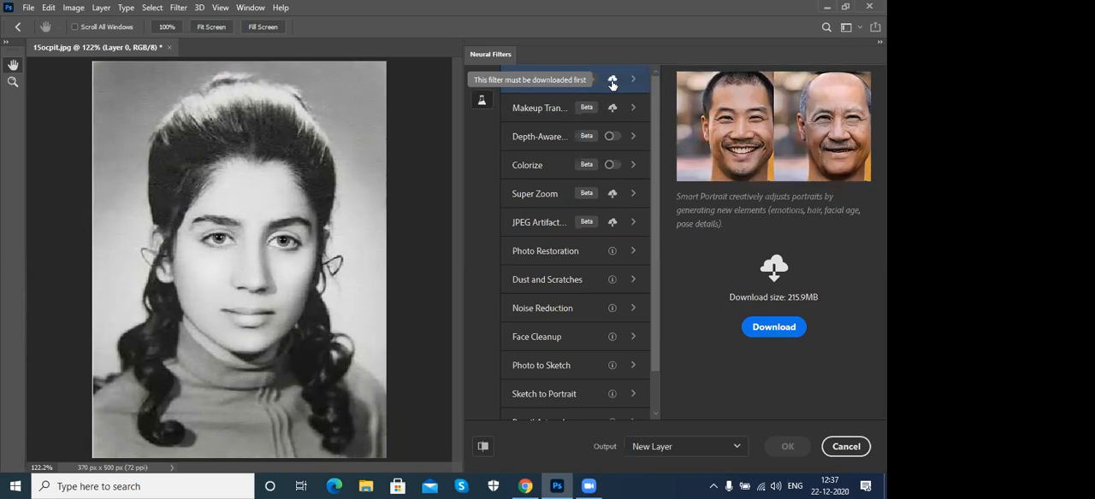
mouse_move(532, 113)
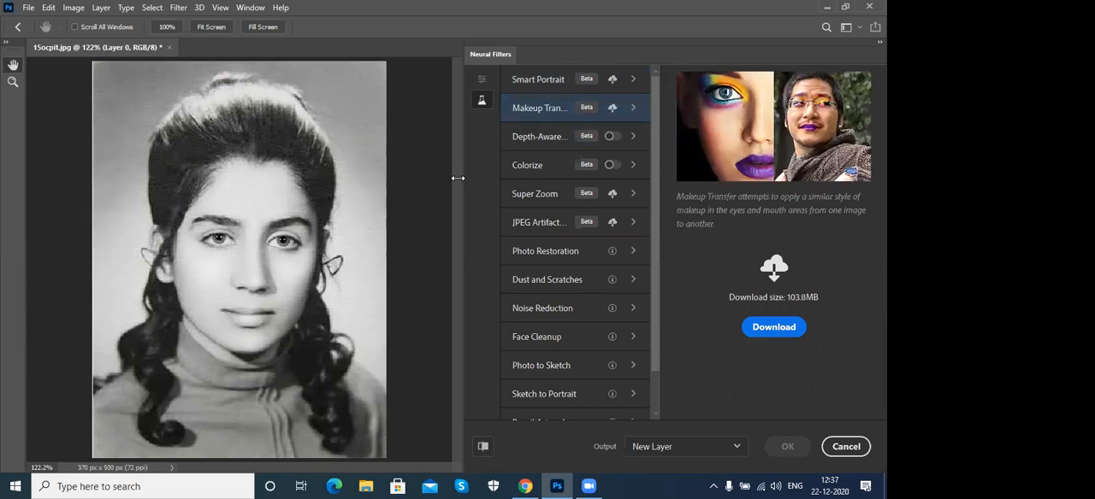
drag(462, 178, 417, 178)
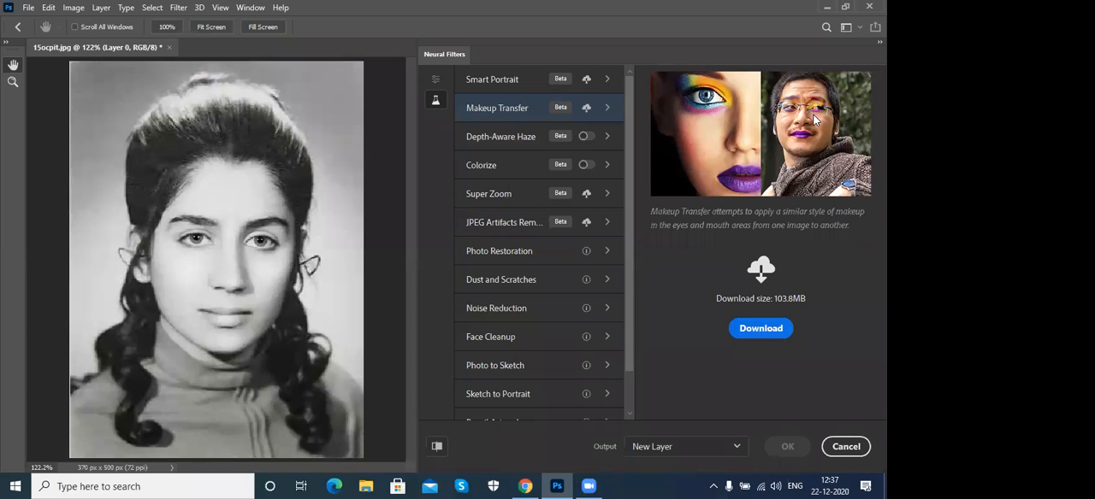
click(502, 141)
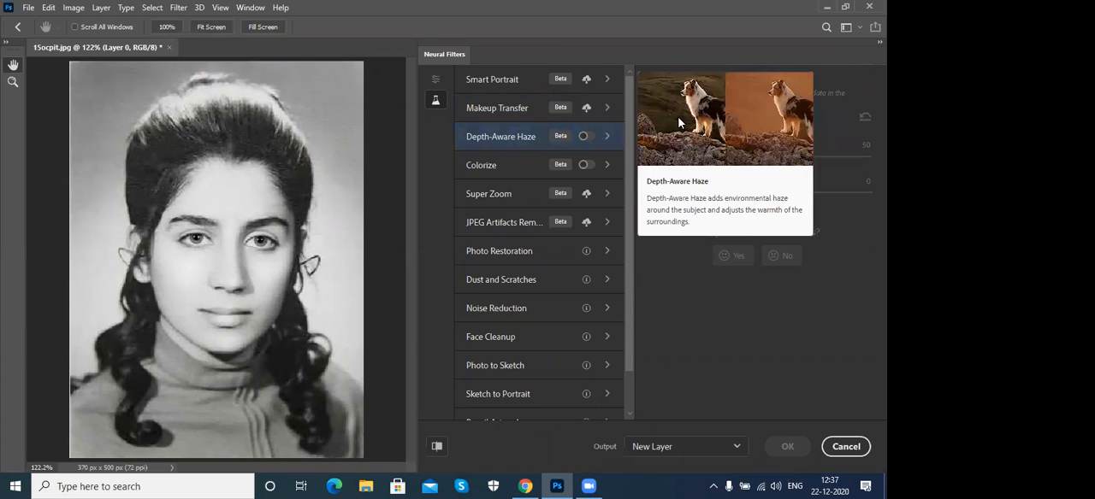
- Turn on the Colorize neural filter for the black-and-white portrait and look through its color settings
mouse_move(490, 172)
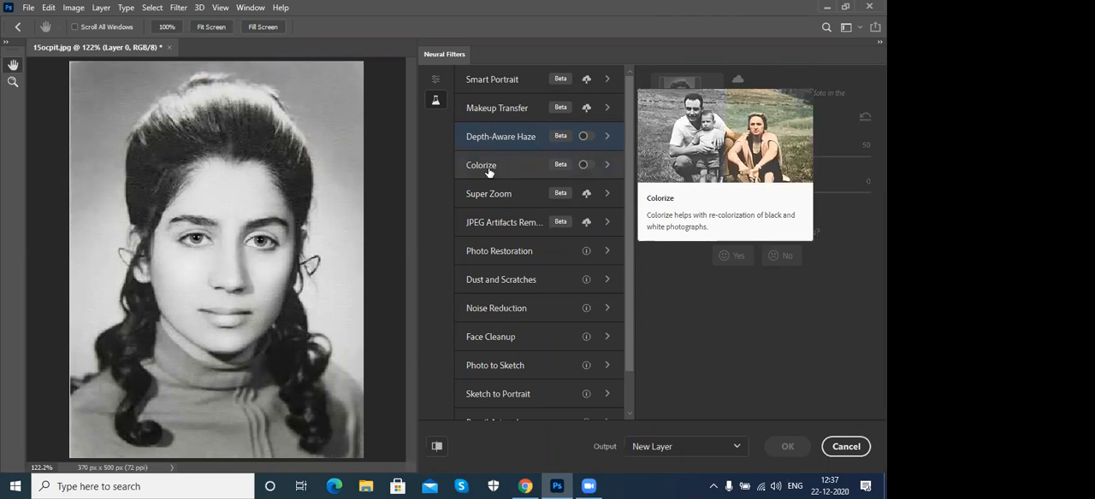
click(489, 172)
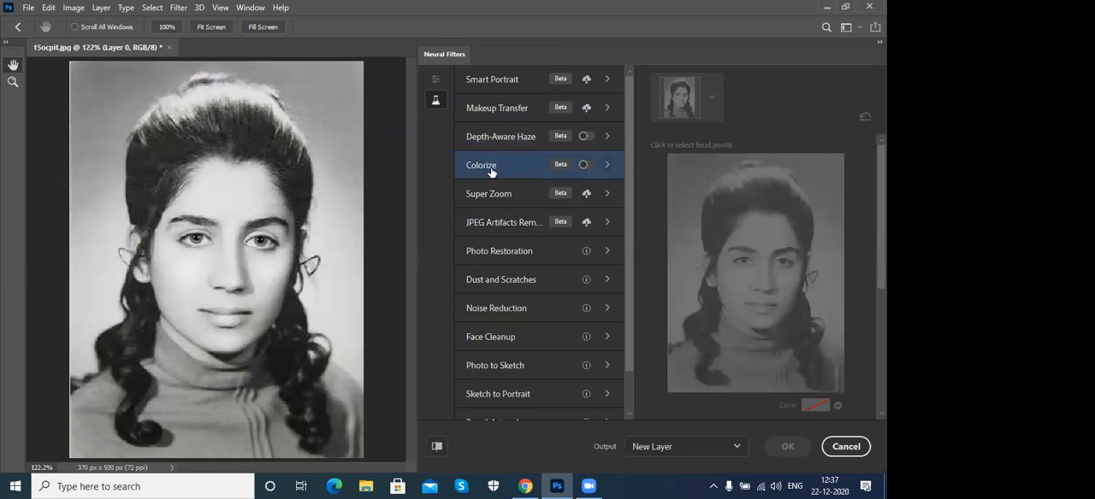
click(587, 165)
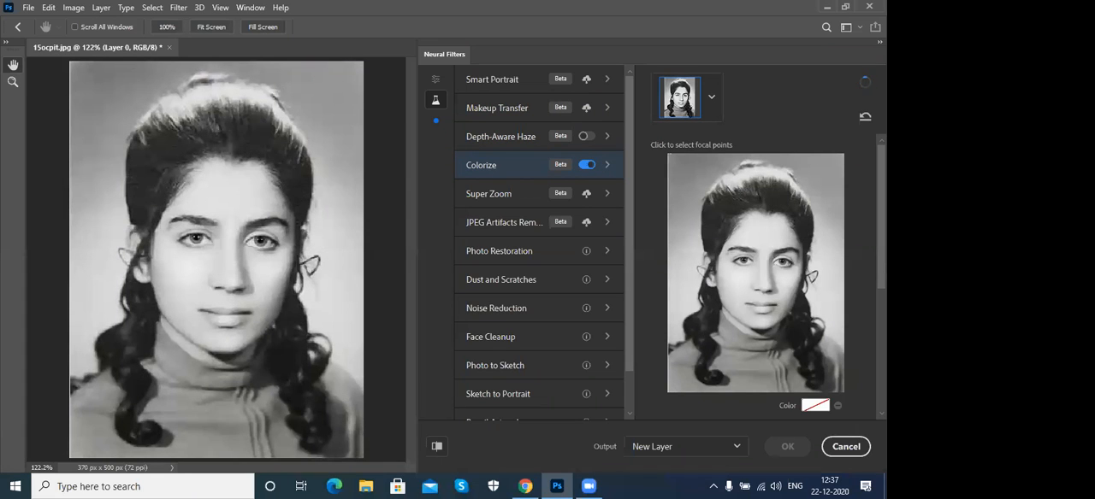
scroll(756, 278, down, 3)
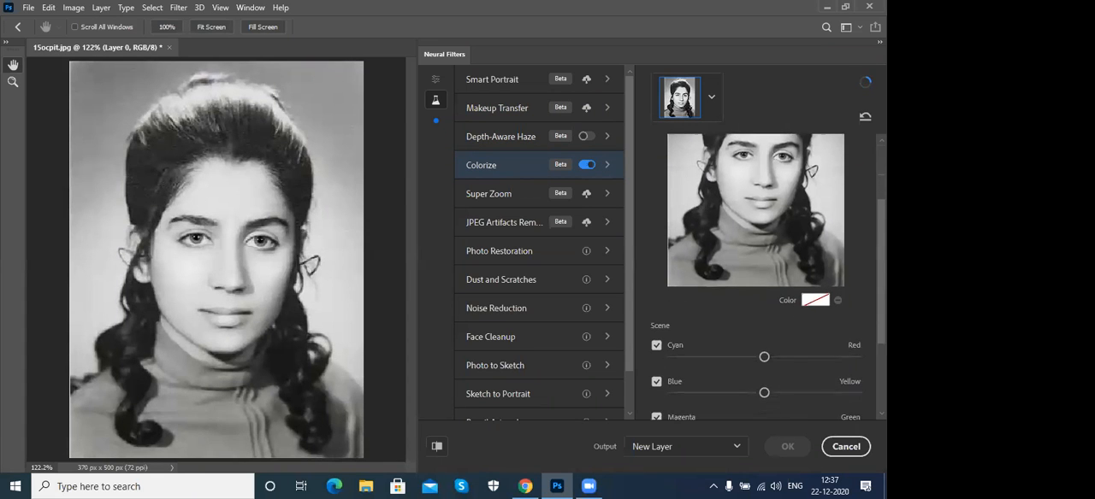
scroll(756, 278, up, 3)
scroll(756, 277, up, 1)
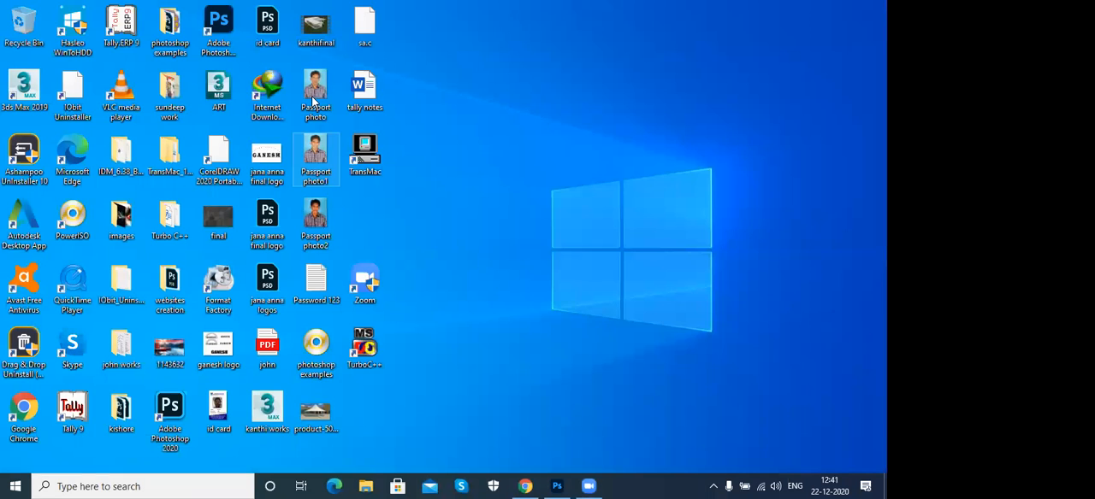
- Switch from the desktop back to the Photoshop window showing 15ocpit.jpg in Neural Filters
click(313, 101)
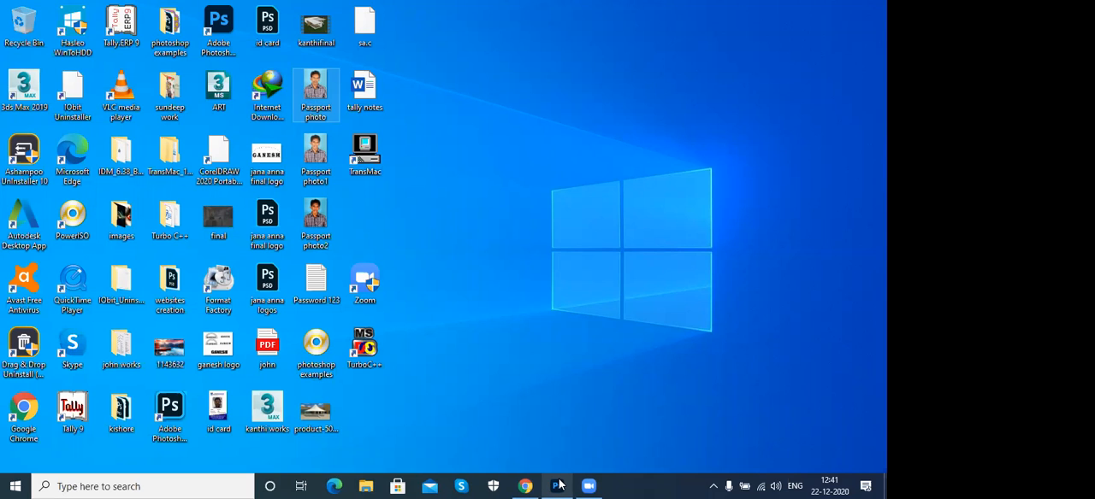
click(558, 486)
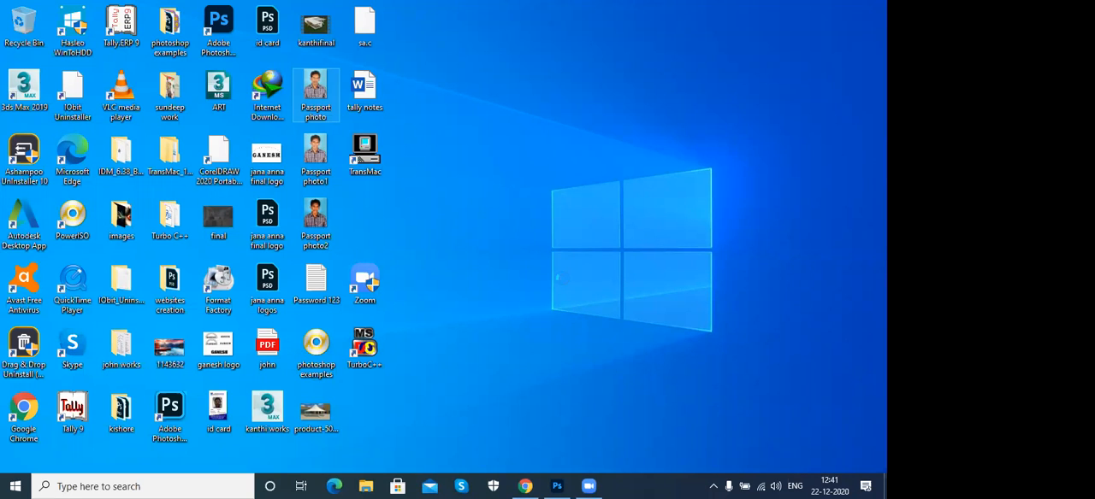
click(590, 483)
click(564, 486)
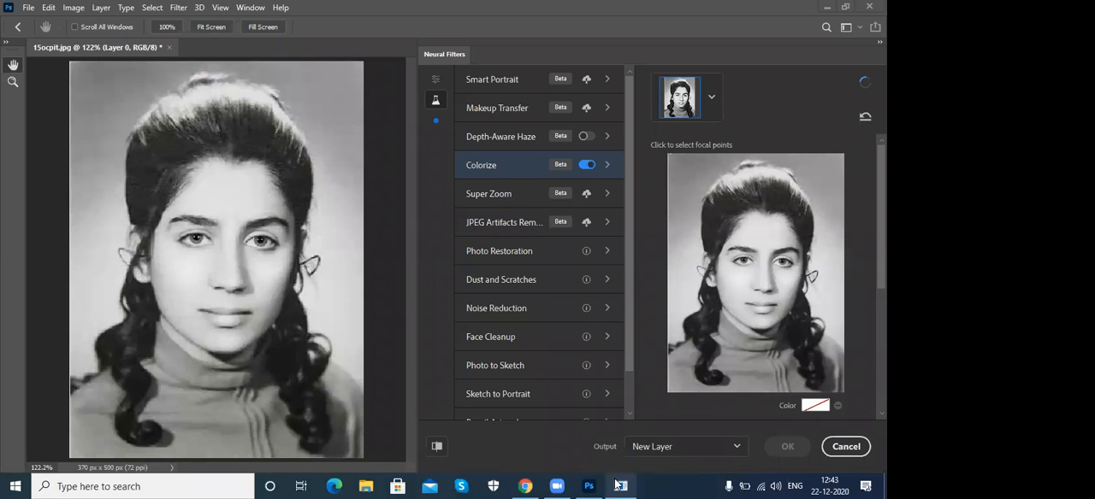
mouse_move(590, 485)
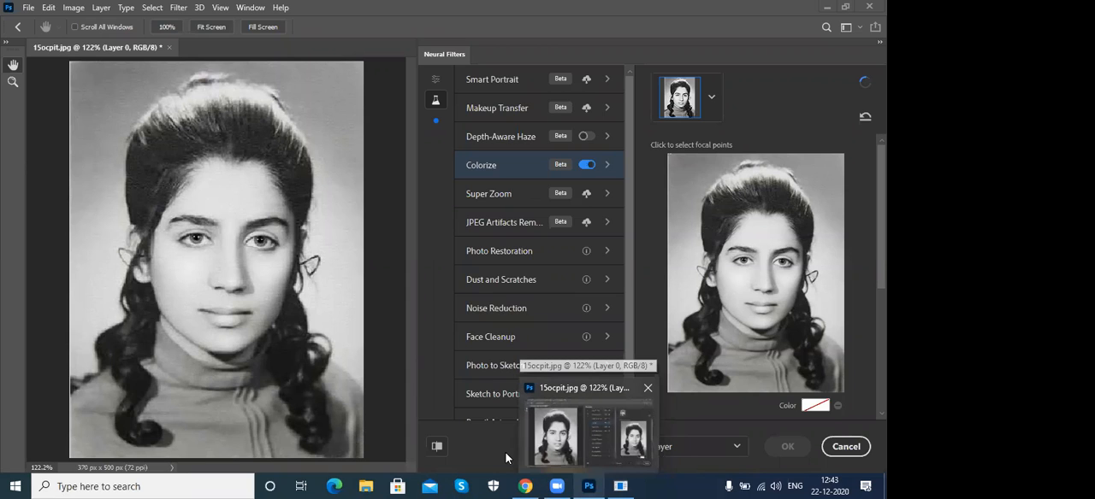
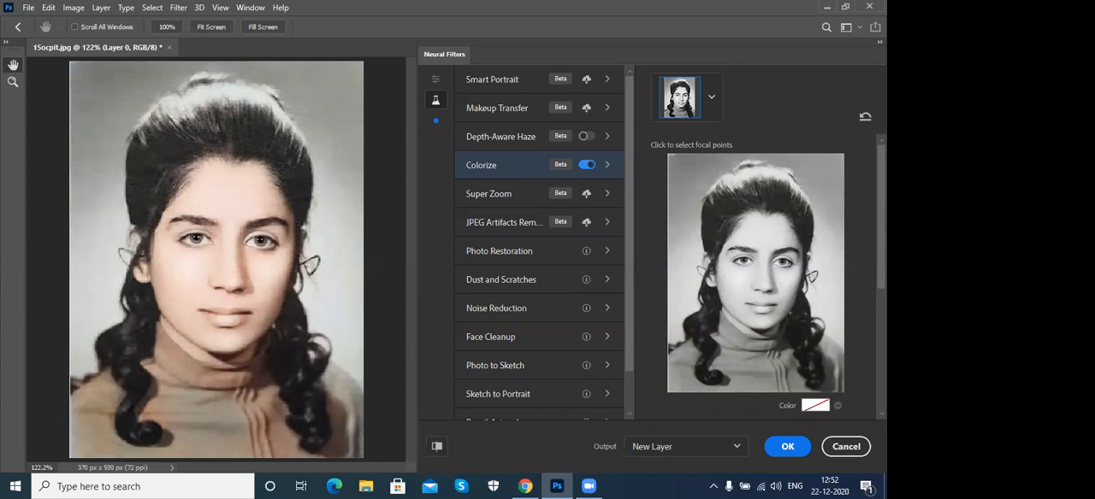
- Shift the Colorize filter's scene color balance slightly from cyan toward red
scroll(845, 285, down, 2)
scroll(767, 291, down, 2)
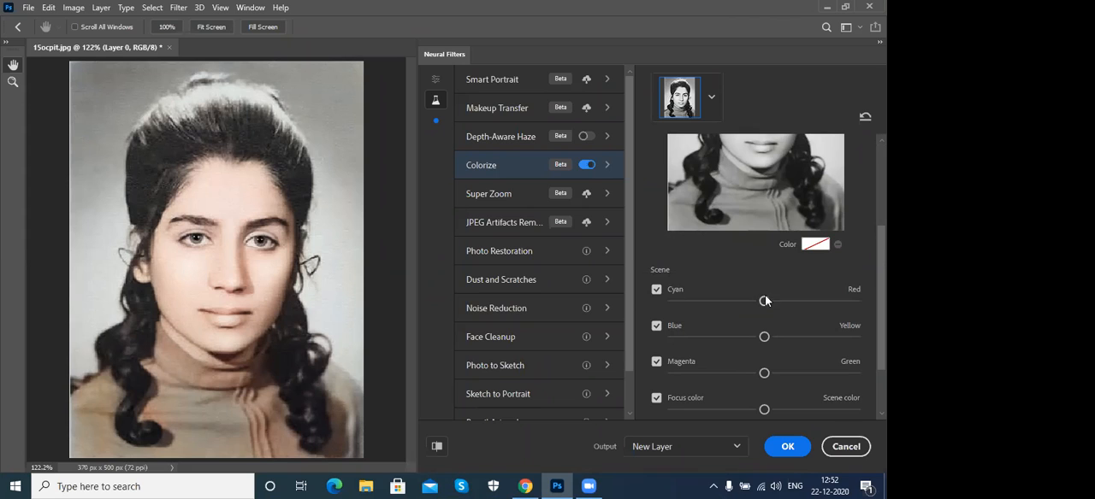
drag(765, 304, 771, 303)
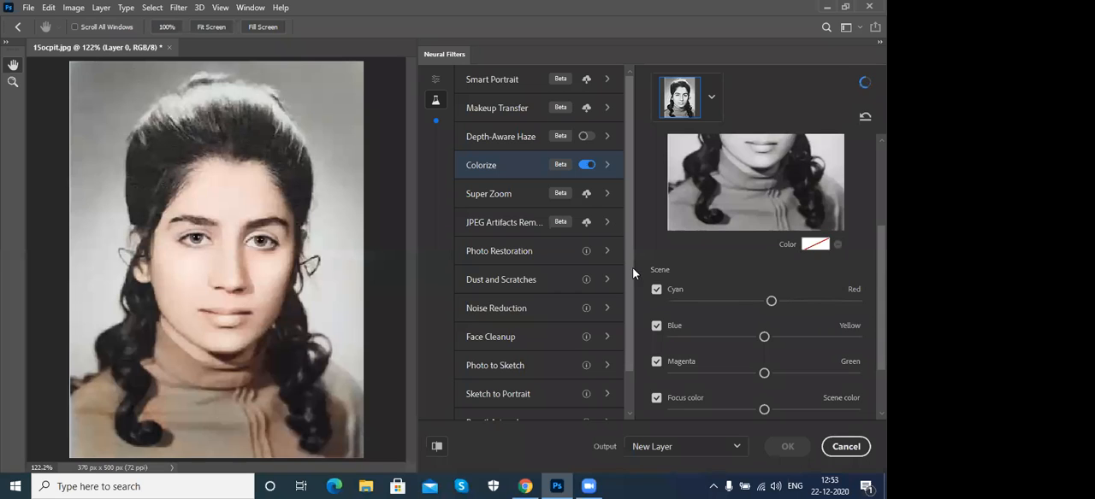
- Look over the descriptions of the Smart Portrait, Face Cleanup, Noise Reduction, Dust and Scratches and Photo Restoration filters
click(493, 81)
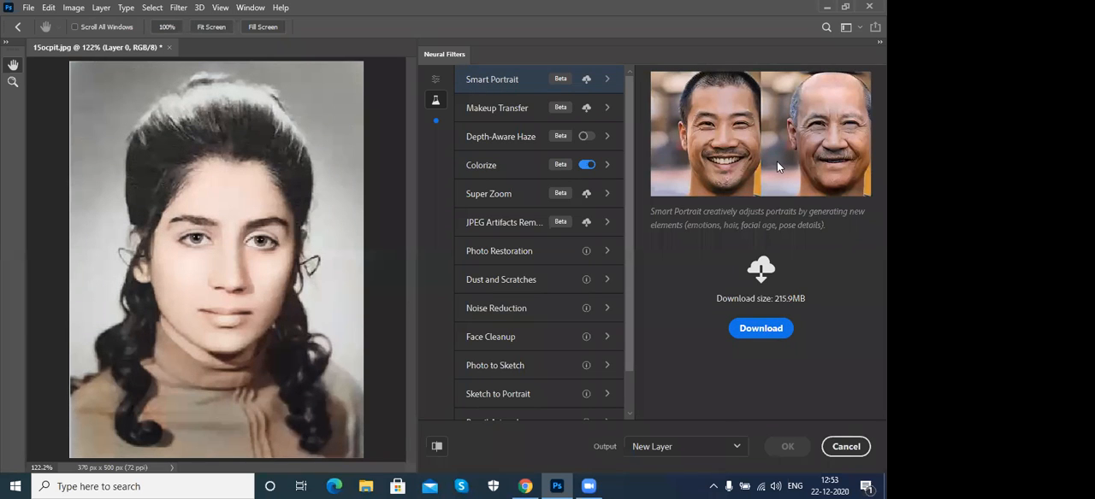
click(501, 341)
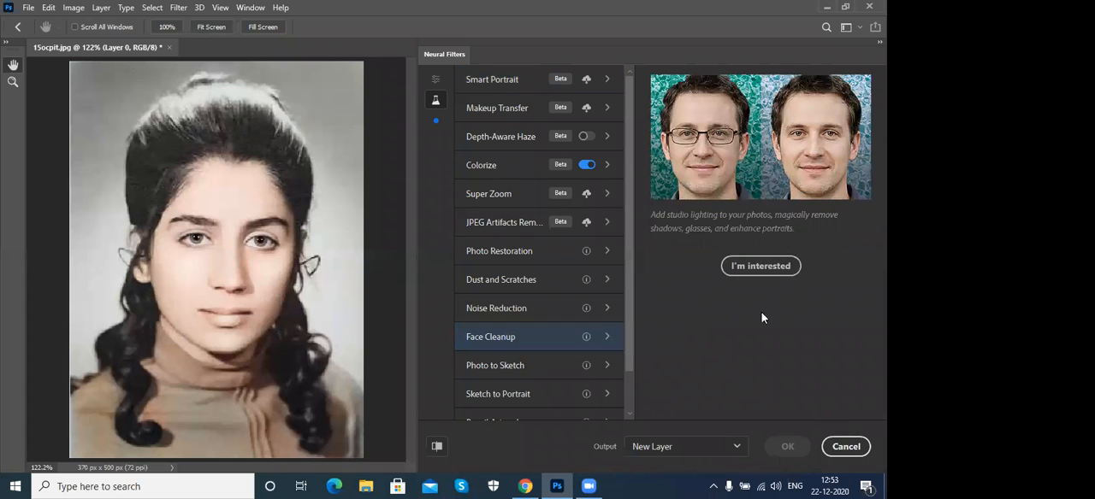
click(480, 311)
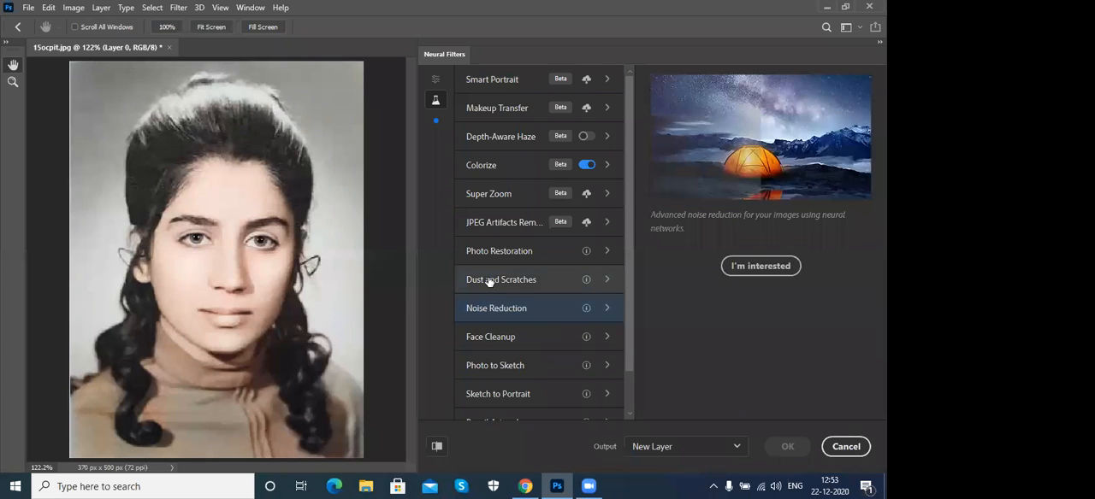
click(489, 281)
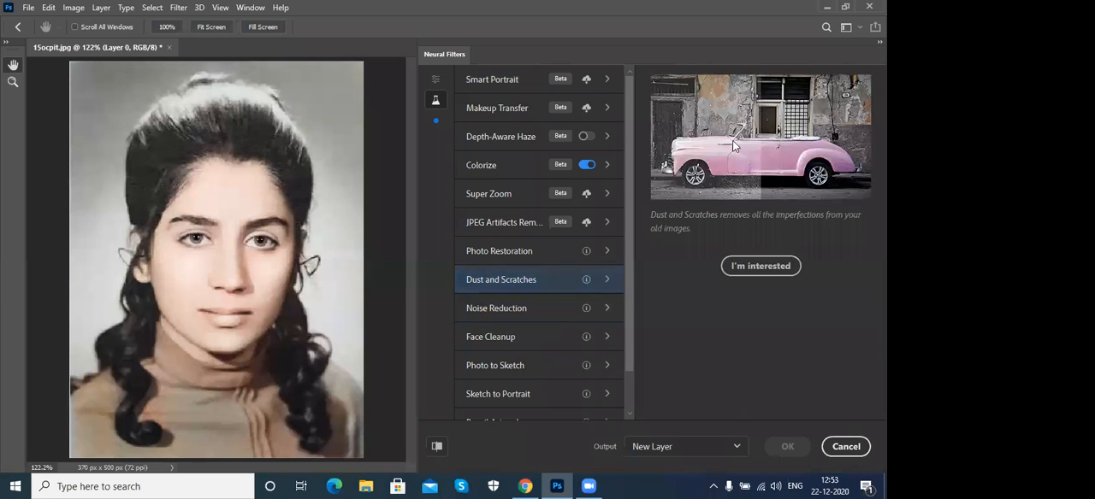
click(495, 254)
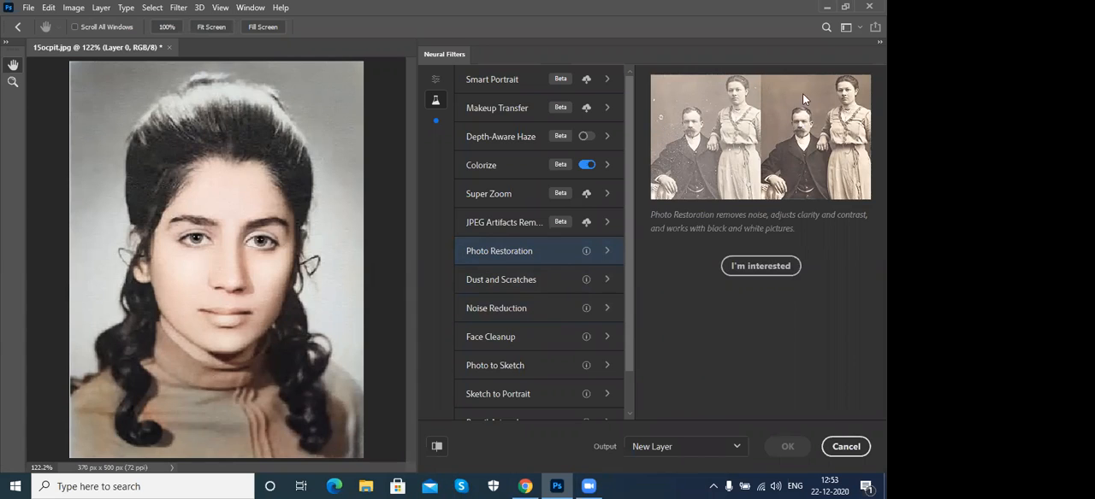
scroll(507, 334, down, 2)
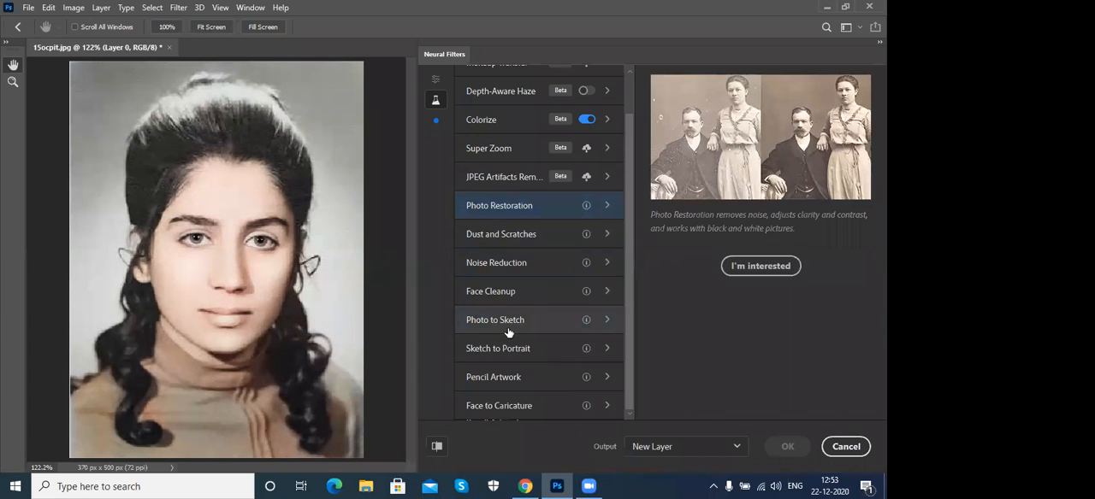
scroll(507, 333, up, 2)
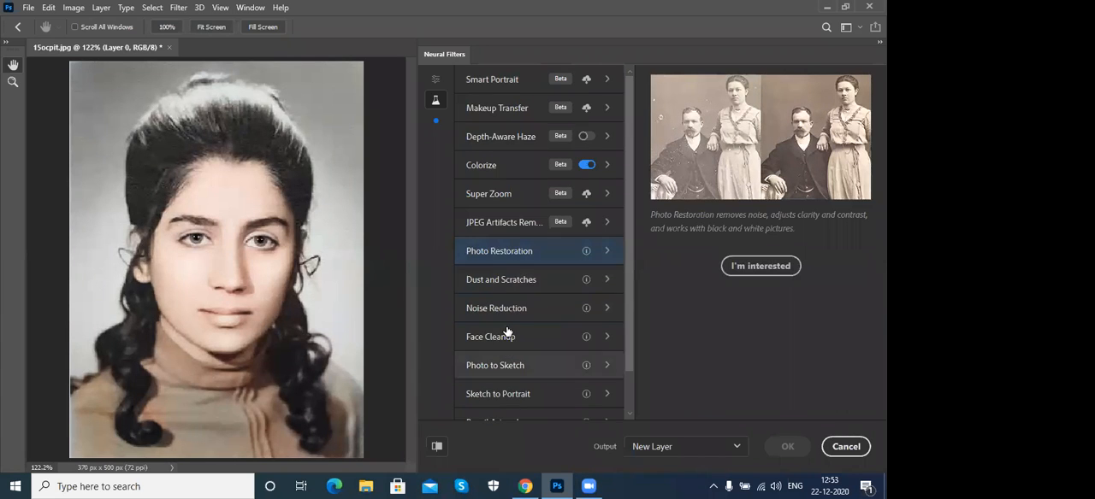
- Review the beta filters from Smart Portrait through Makeup Transfer, Depth-Aware Haze and Colorize to Super Zoom
click(495, 82)
mouse_move(496, 83)
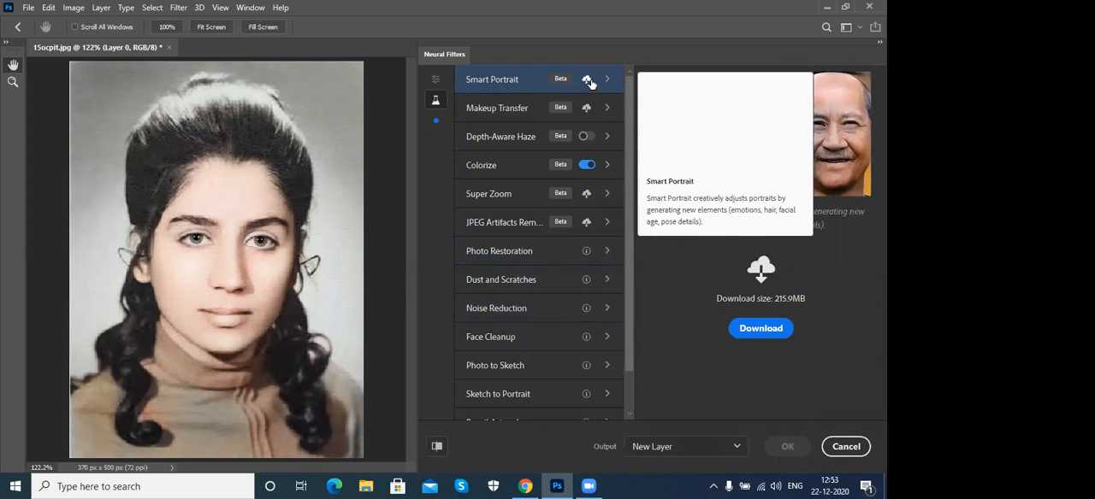
click(485, 114)
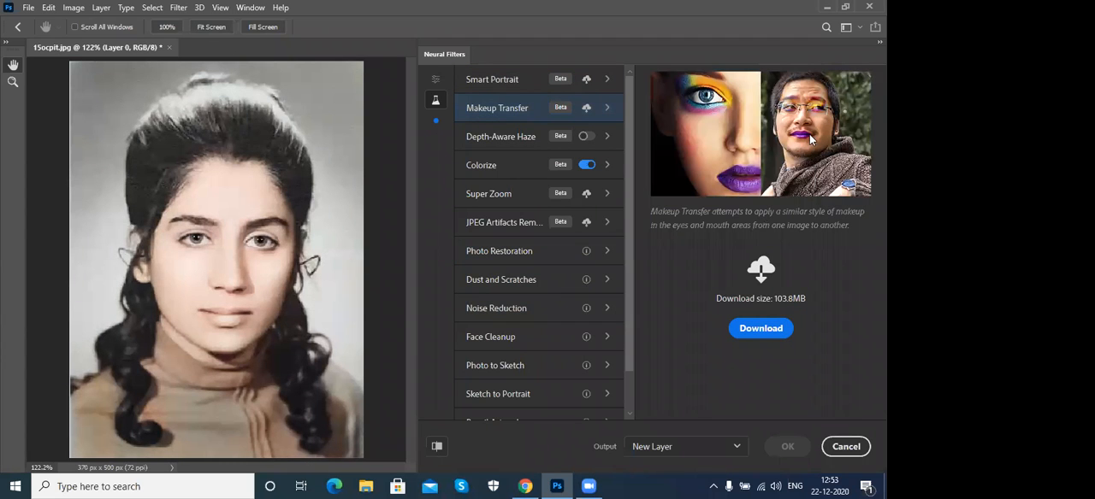
click(496, 140)
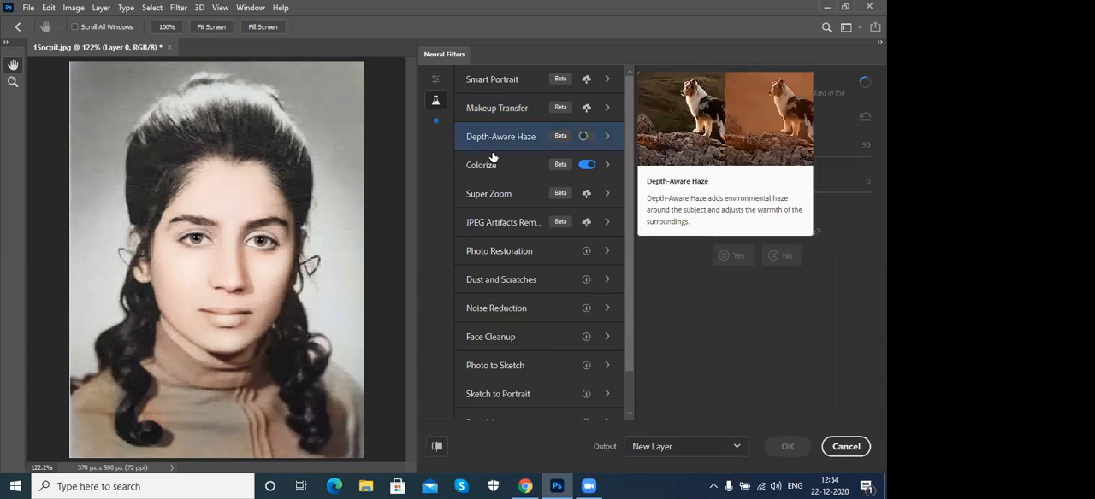
click(491, 167)
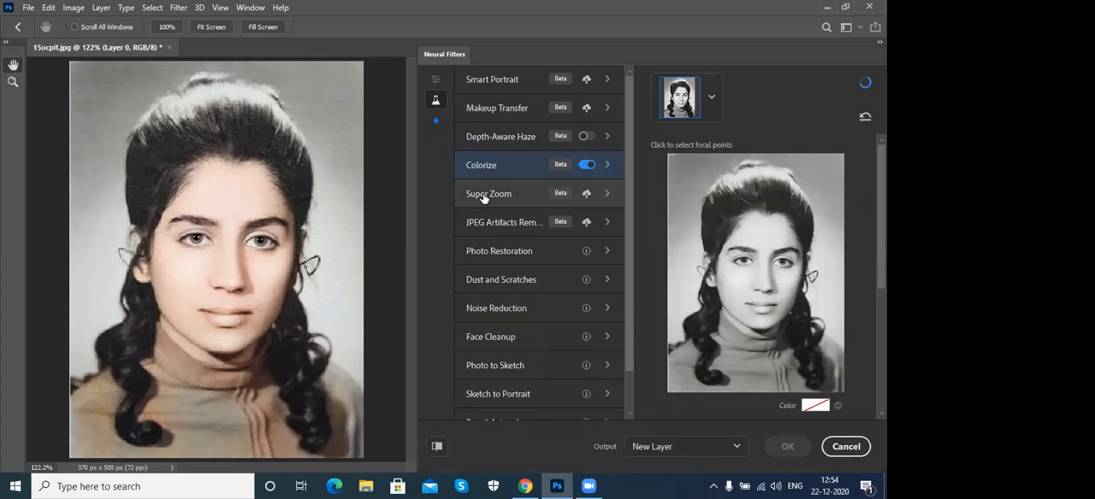
click(484, 196)
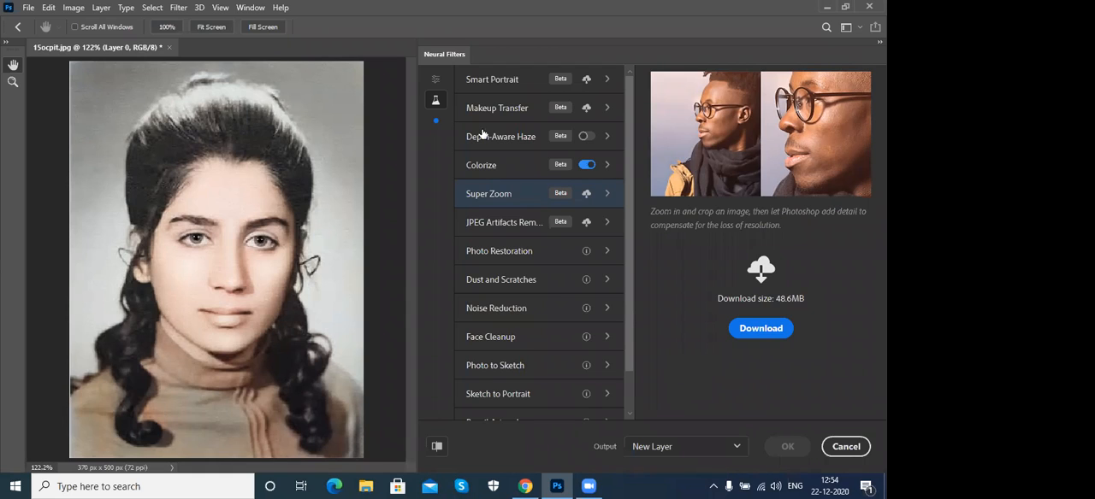
- Download the featured Skin Smoothing neural filter and glance at the Help commands, including Updates, meanwhile
click(438, 83)
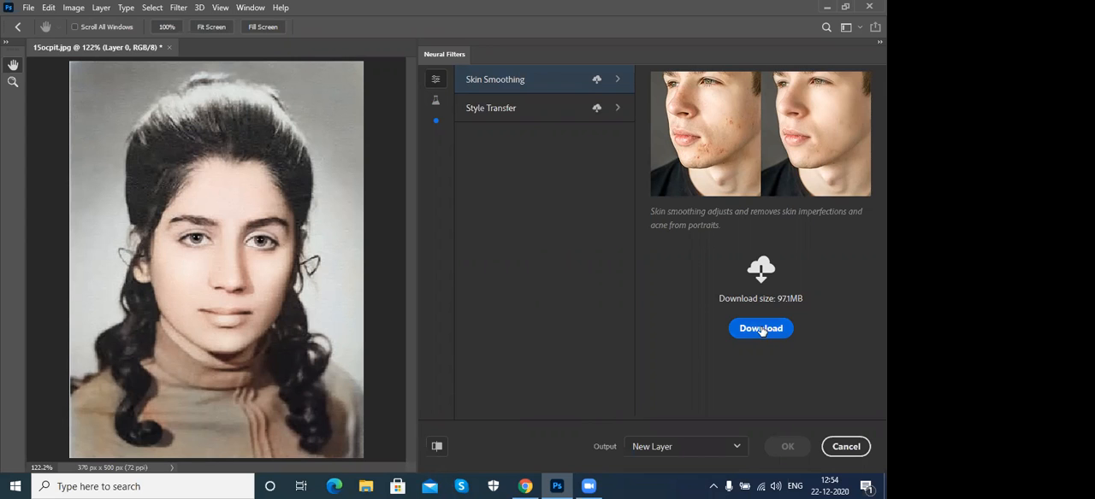
click(761, 330)
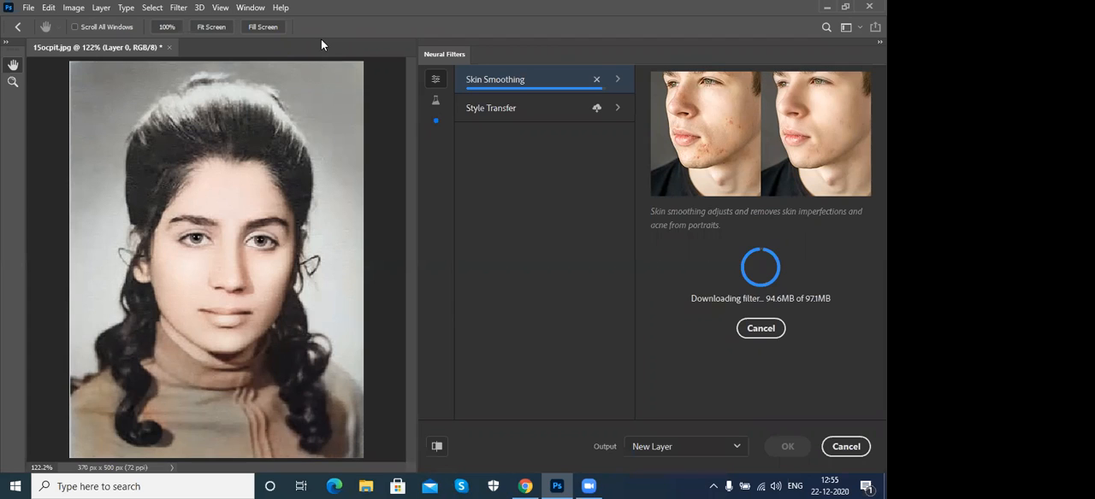
key(alt+h)
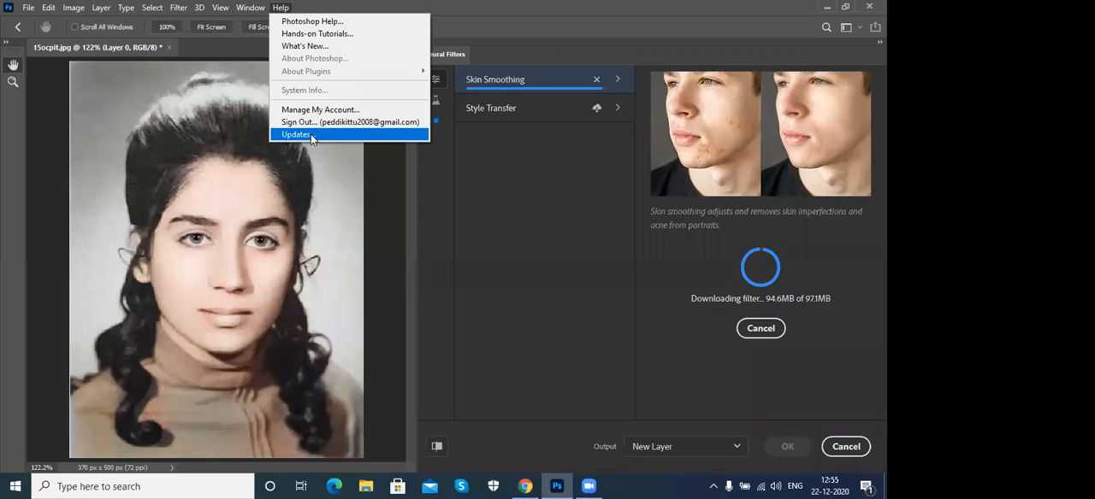
click(624, 24)
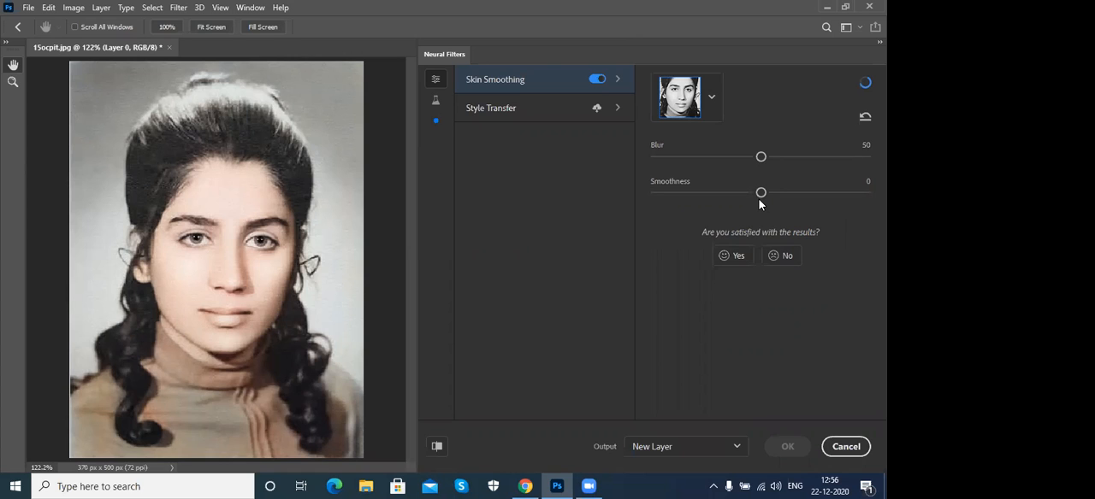
- Look over the Style Transfer filter and the beta Depth-Aware Haze, Makeup Transfer and JPEG Artifacts Removal filters
click(504, 115)
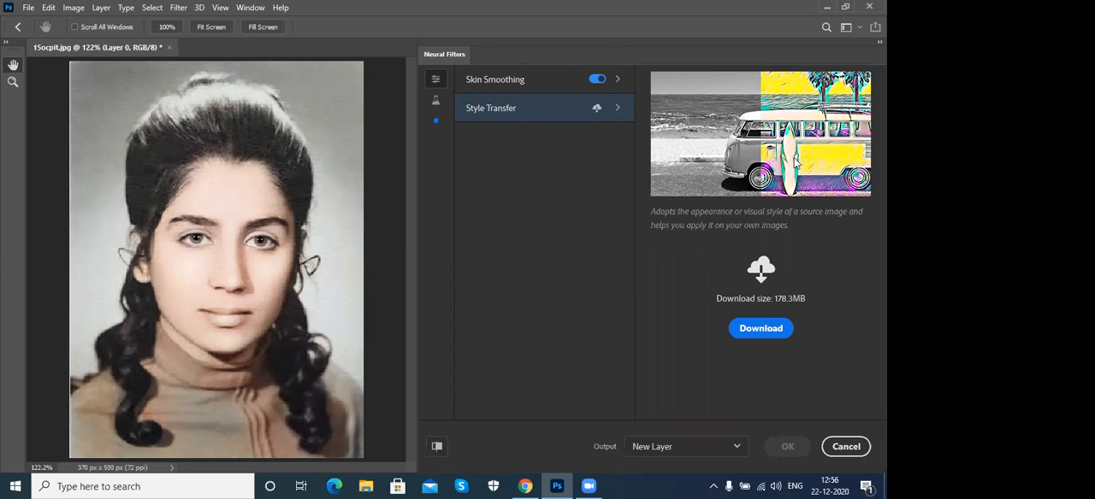
click(436, 104)
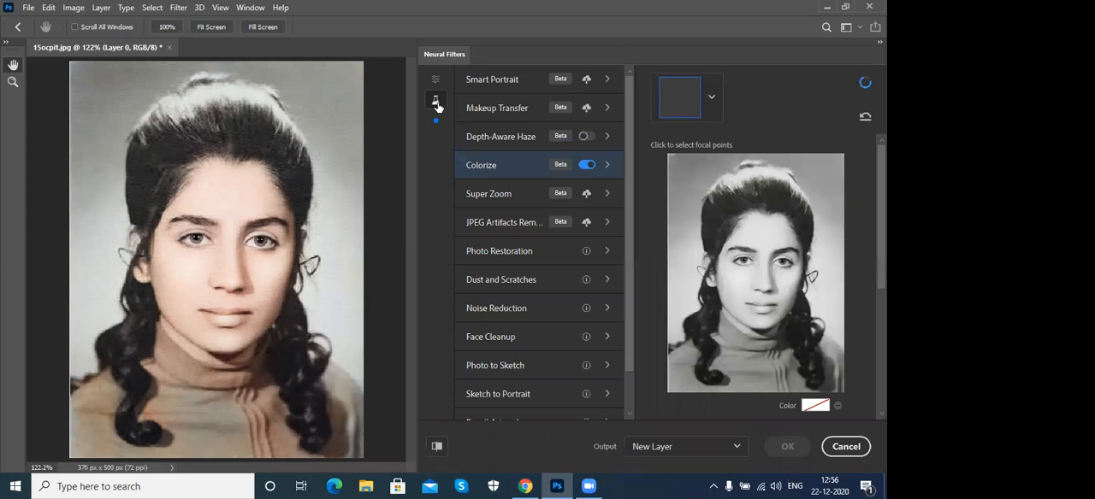
click(511, 141)
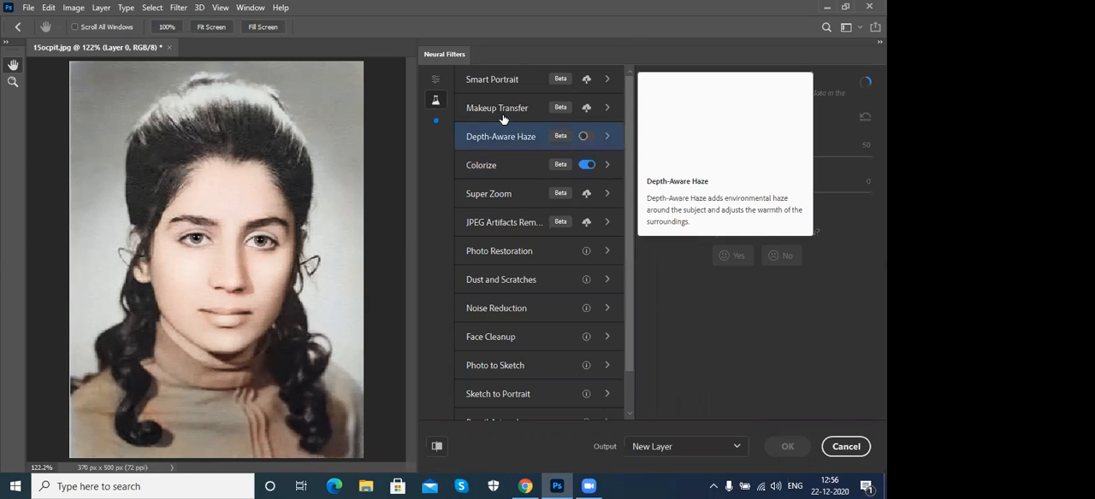
click(503, 111)
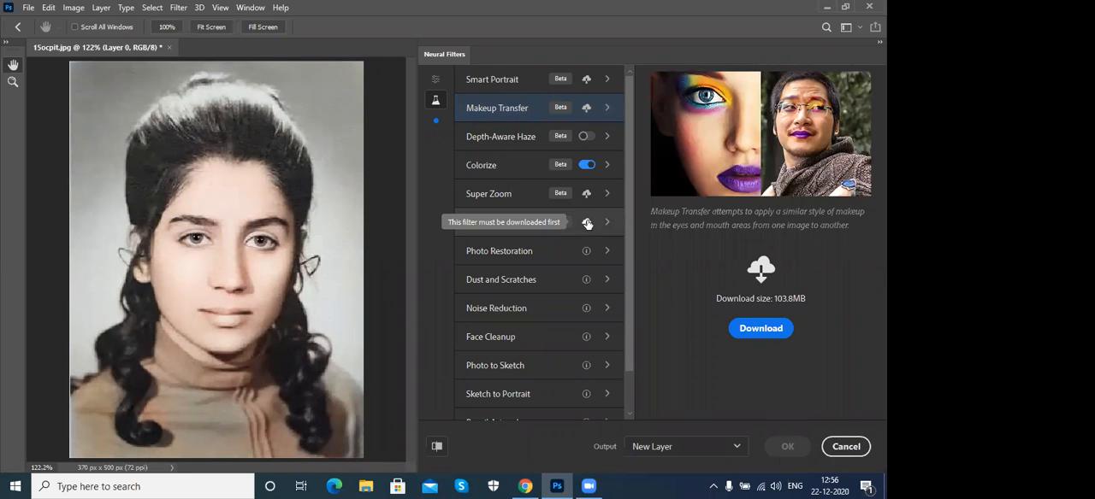
click(485, 229)
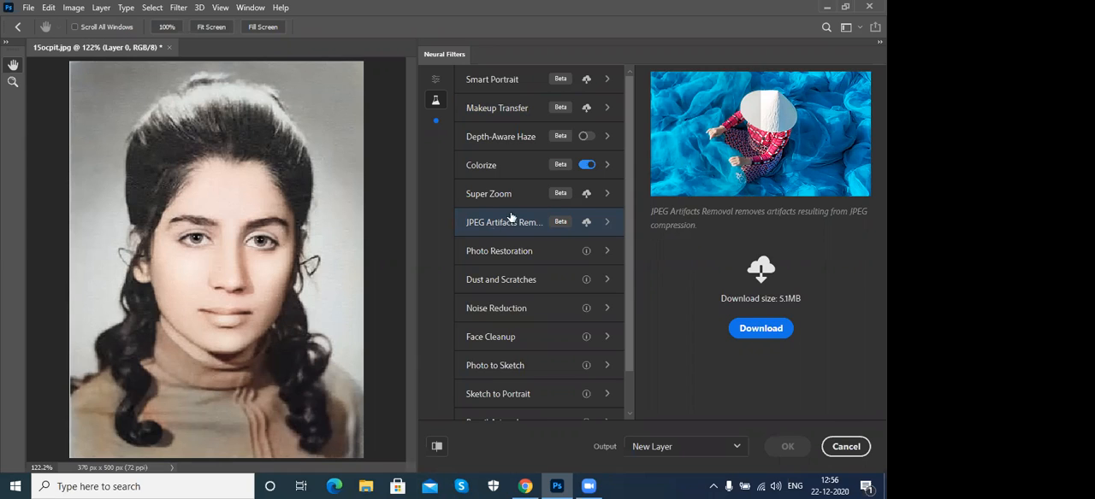
mouse_move(507, 227)
- Request the Smart Portrait filter download and cancel Neural Filters without applying the colorization
click(500, 82)
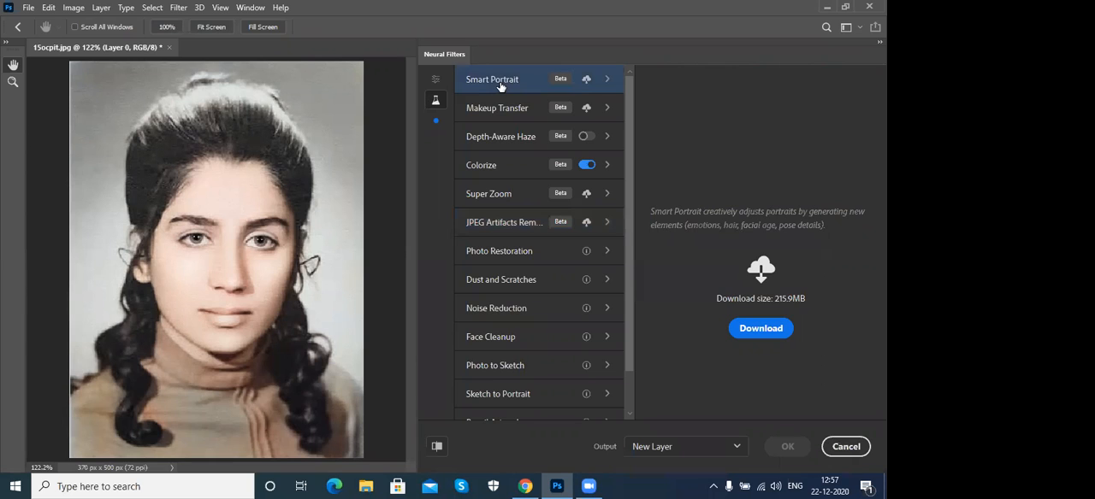
click(755, 334)
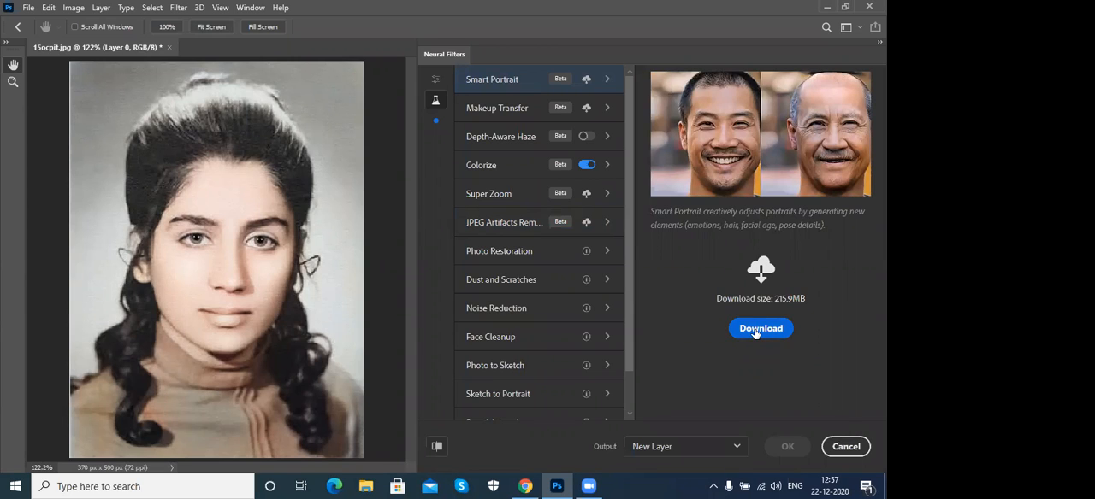
click(851, 451)
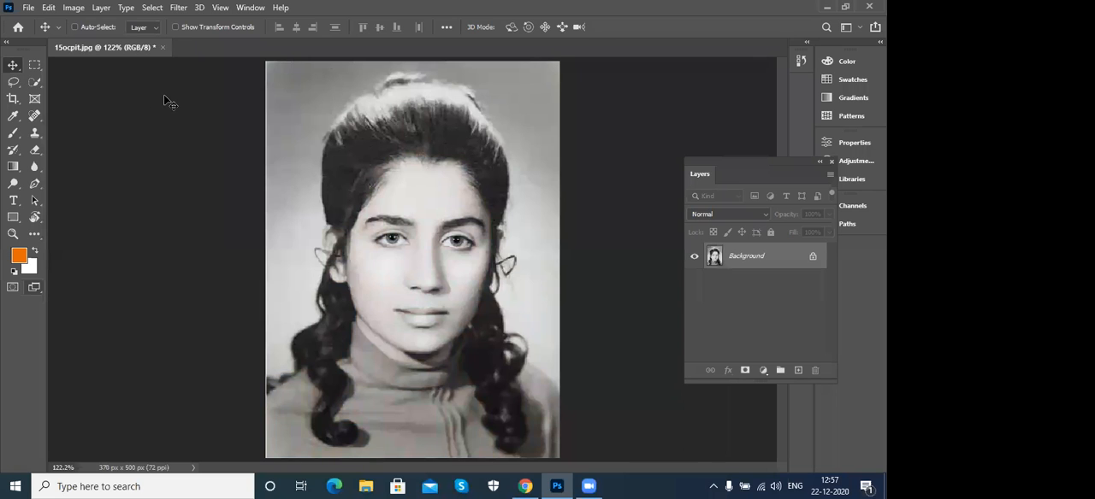
- Open the image Passport photo from the Desktop folder
click(164, 48)
key(ctrl+o)
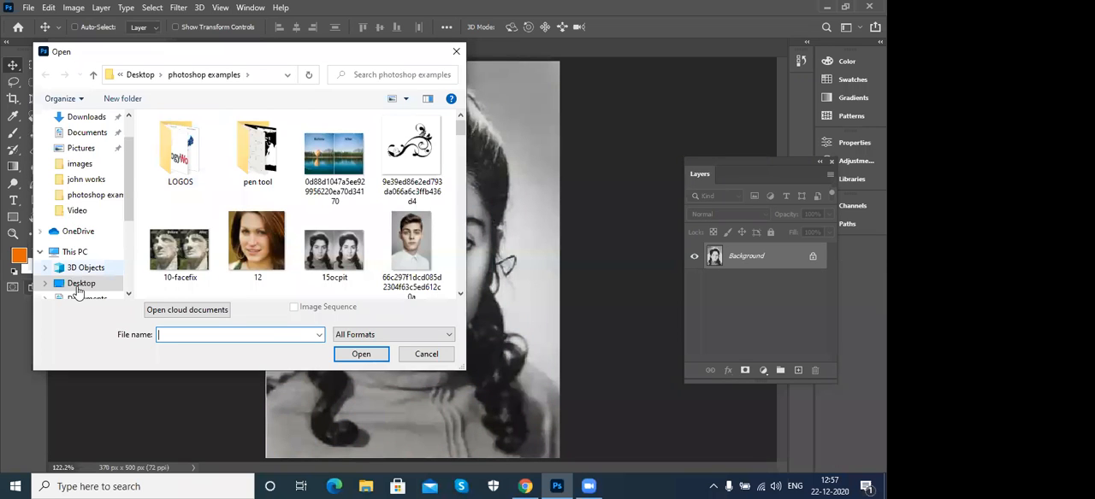
click(77, 287)
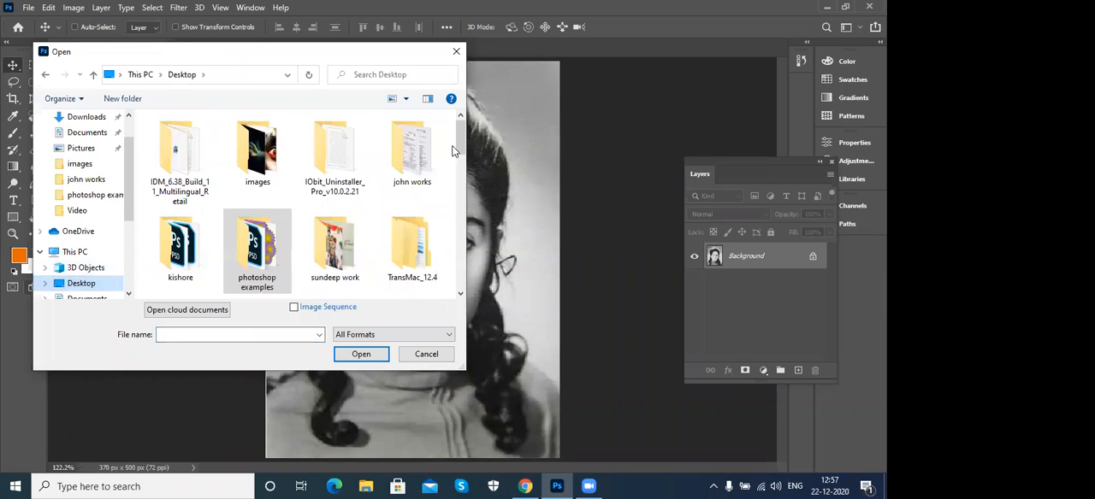
scroll(467, 162, down, 2)
scroll(462, 218, down, 3)
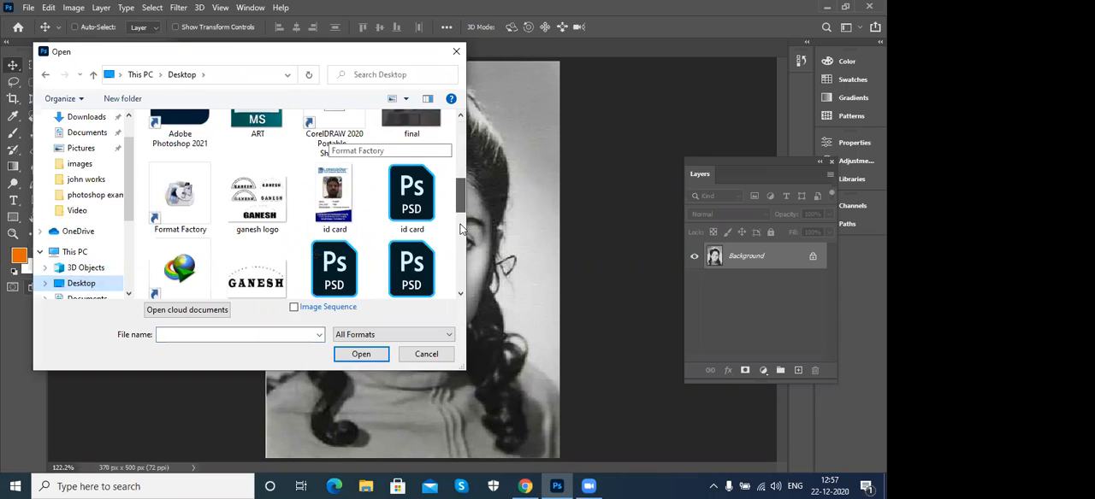
scroll(459, 240, down, 3)
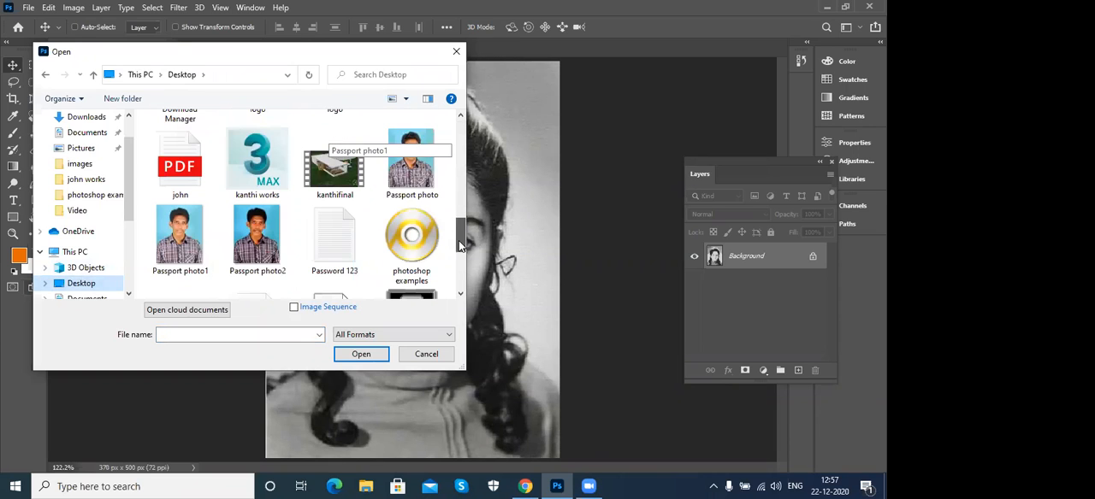
click(179, 248)
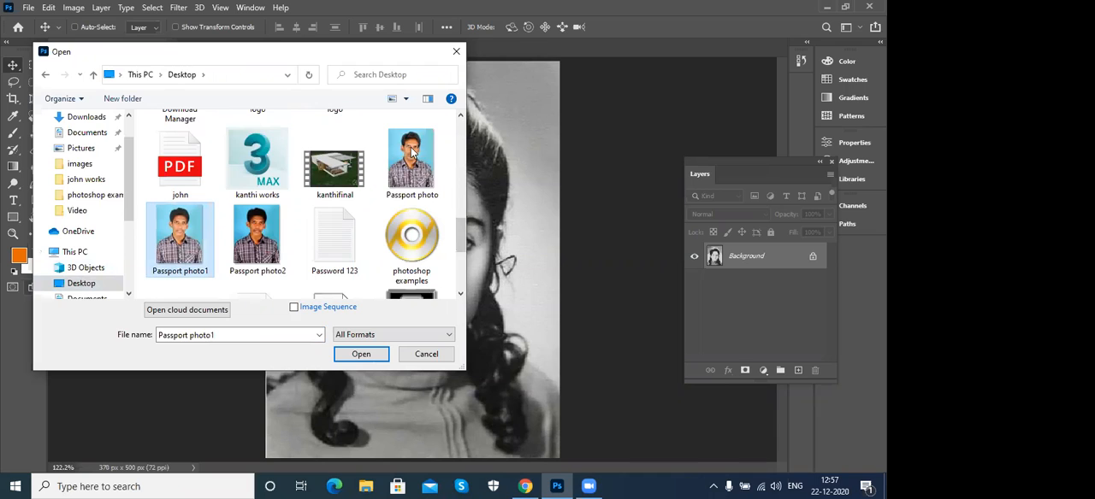
click(431, 167)
click(359, 354)
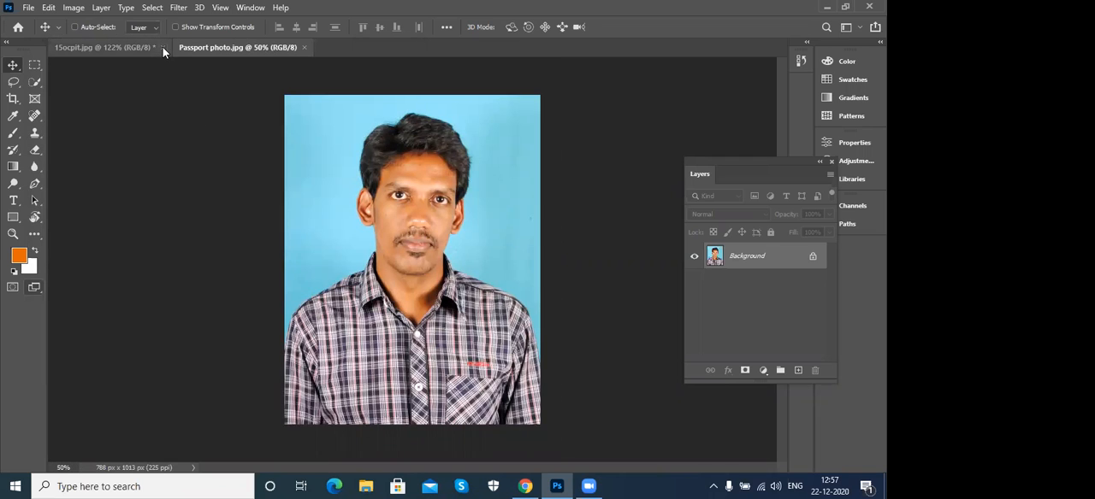
- Close 15ocpit.jpg without saving it and fit the passport photo to the screen
click(162, 47)
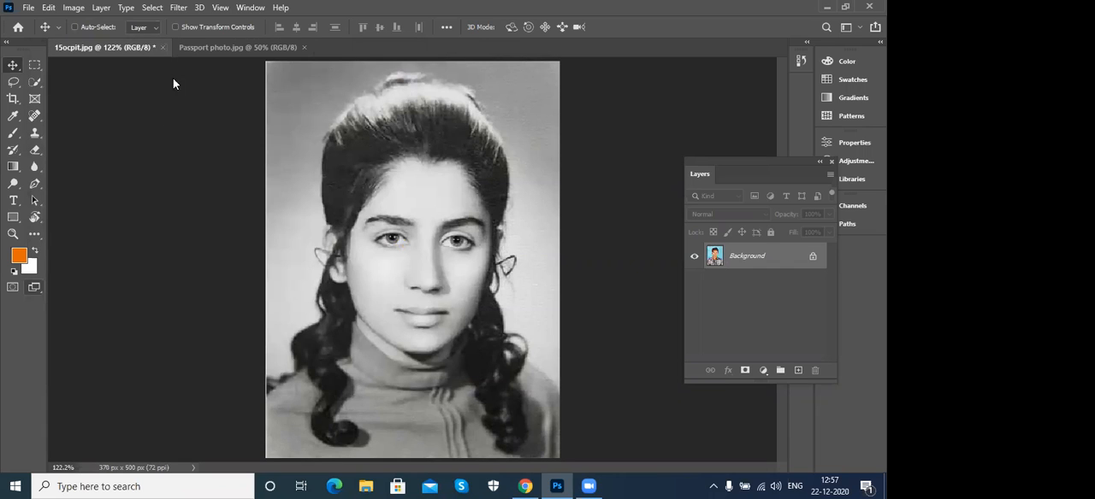
click(436, 201)
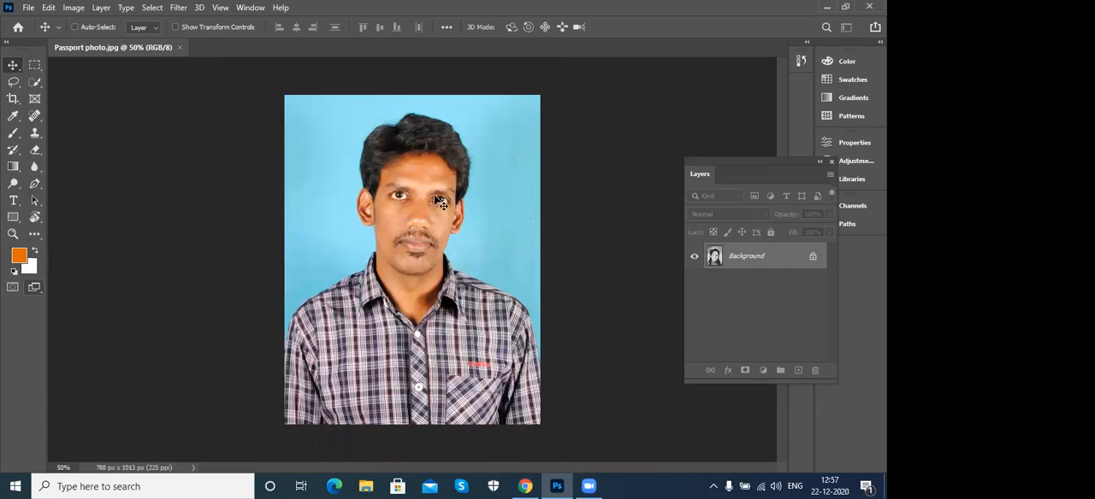
key(ctrl+0)
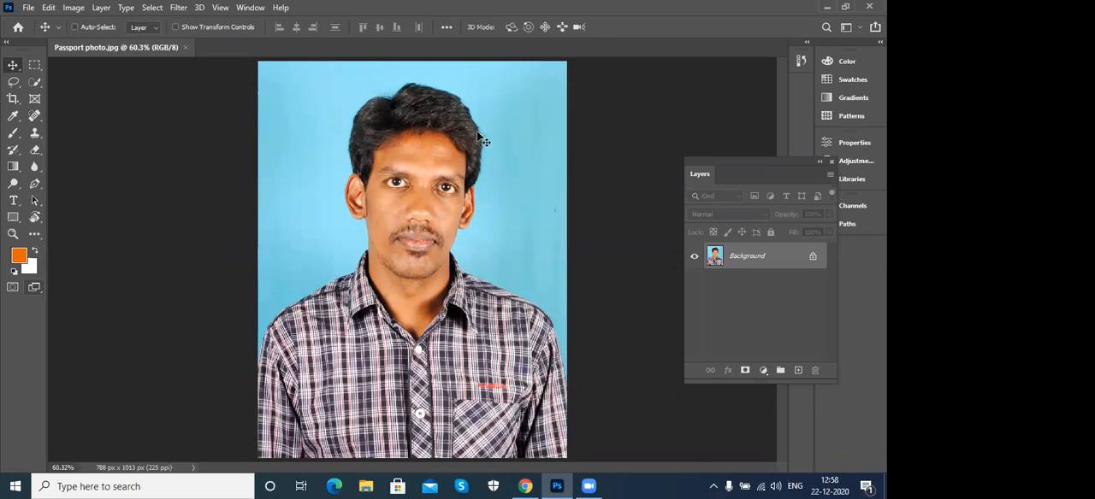
- Open the image Passport photo1 from the Desktop folder and fit it to the screen
key(ctrl)
key(ctrl+o)
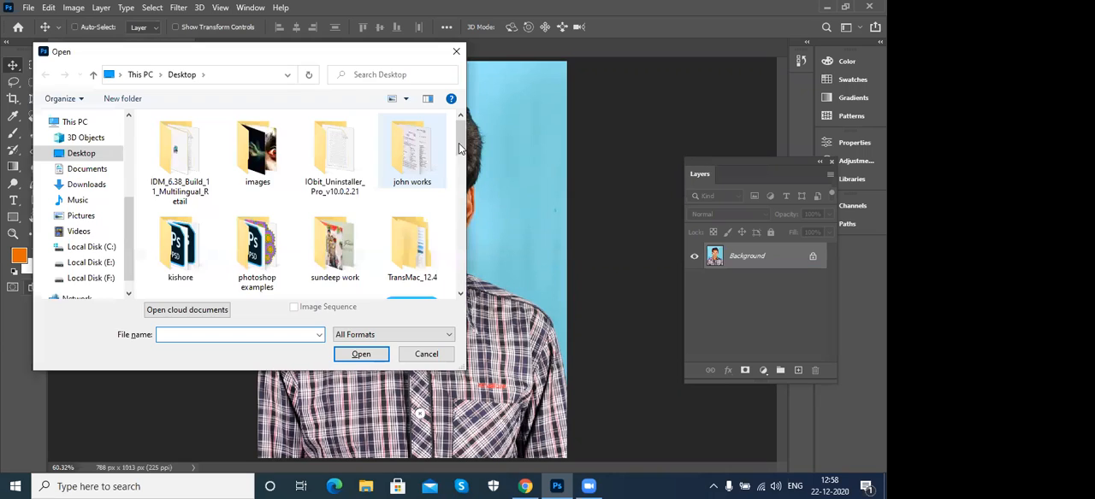
click(462, 185)
click(463, 241)
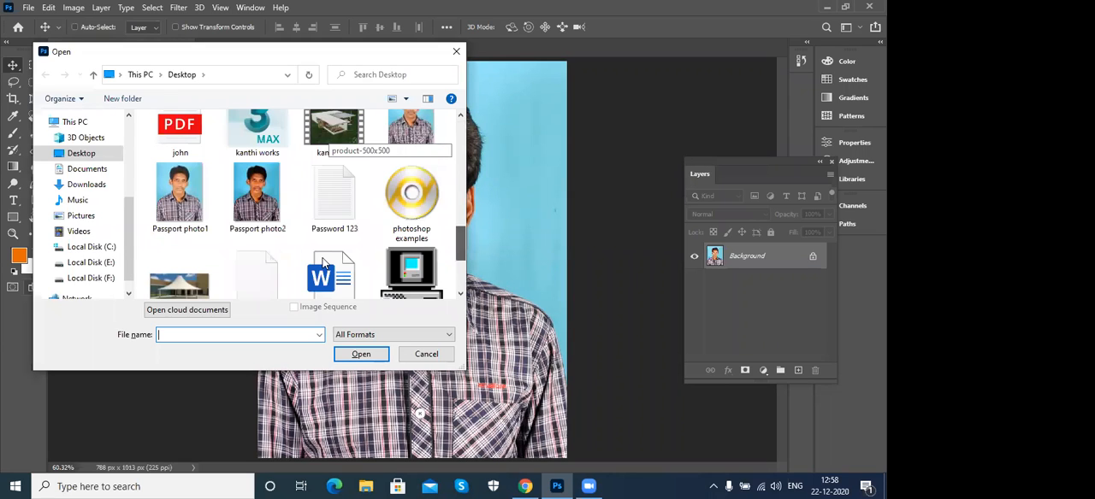
click(204, 213)
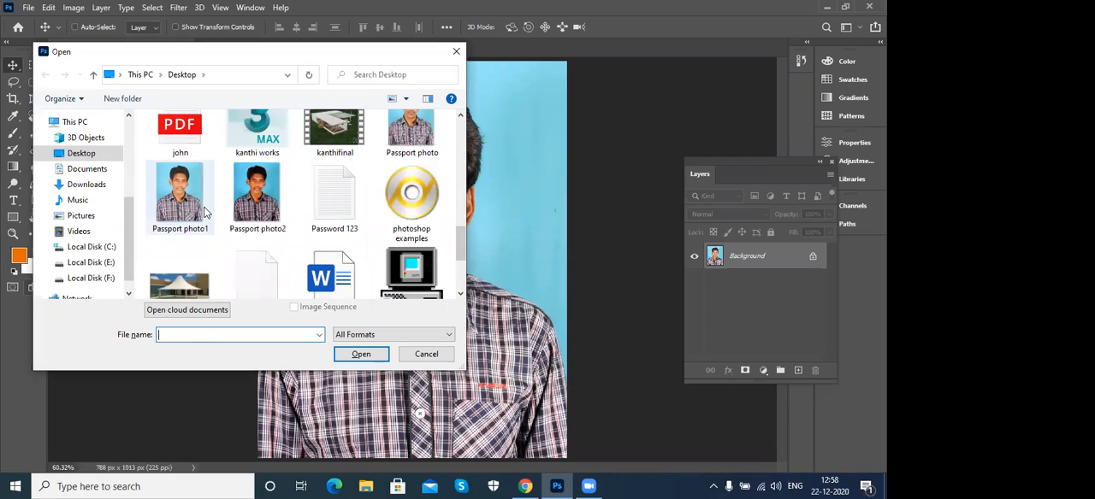
click(373, 359)
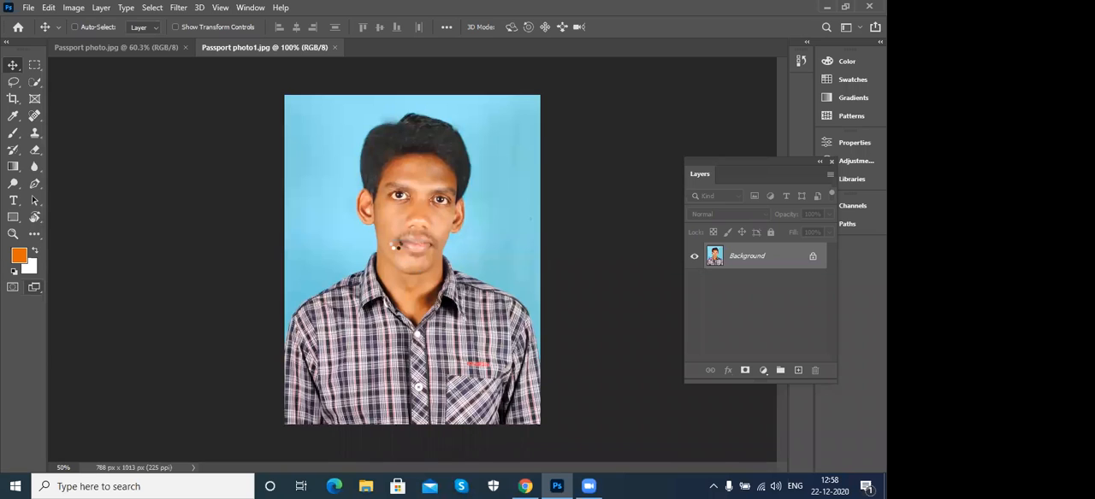
key(ctrl+0)
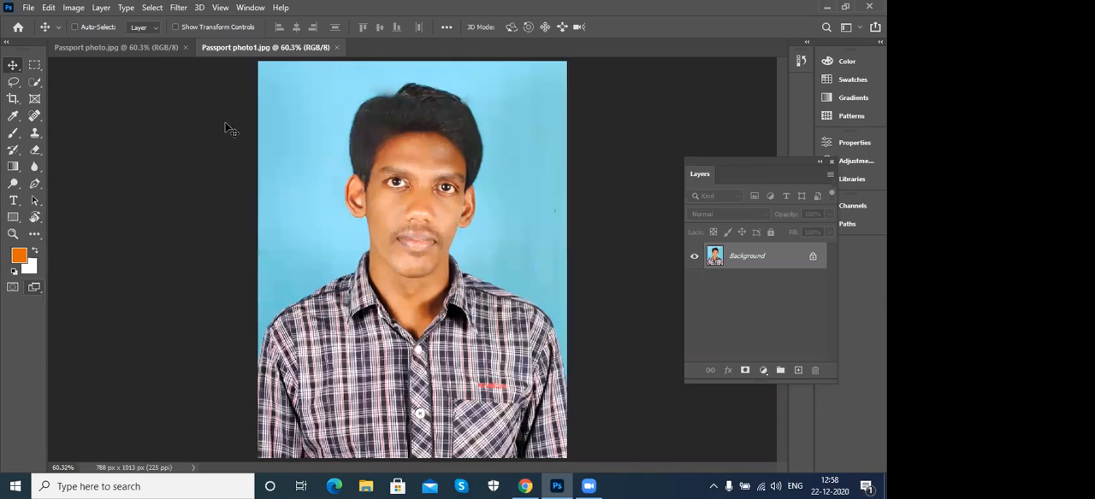
- Compare the original Passport photo.jpg with Passport photo1.jpg by switching between the two documents
click(125, 46)
click(260, 48)
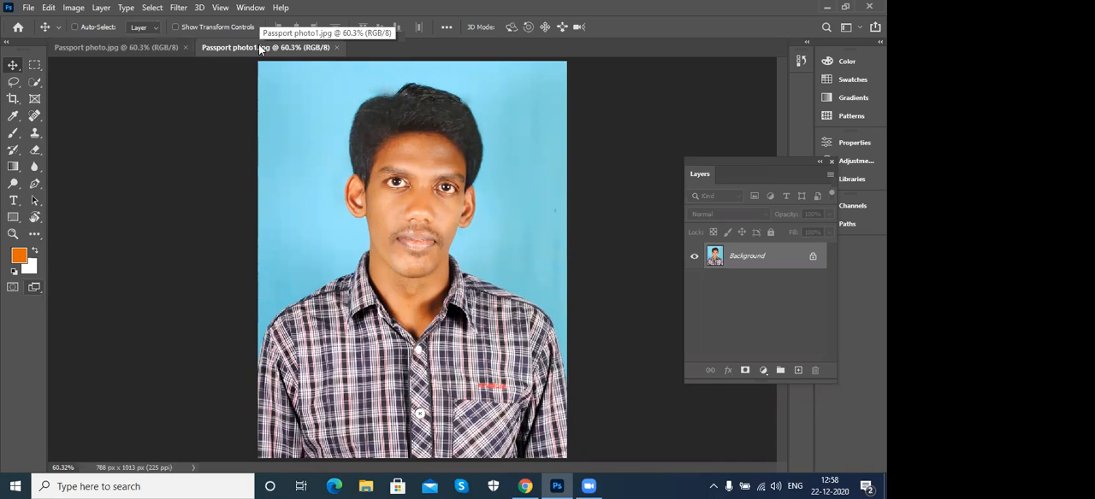
click(133, 47)
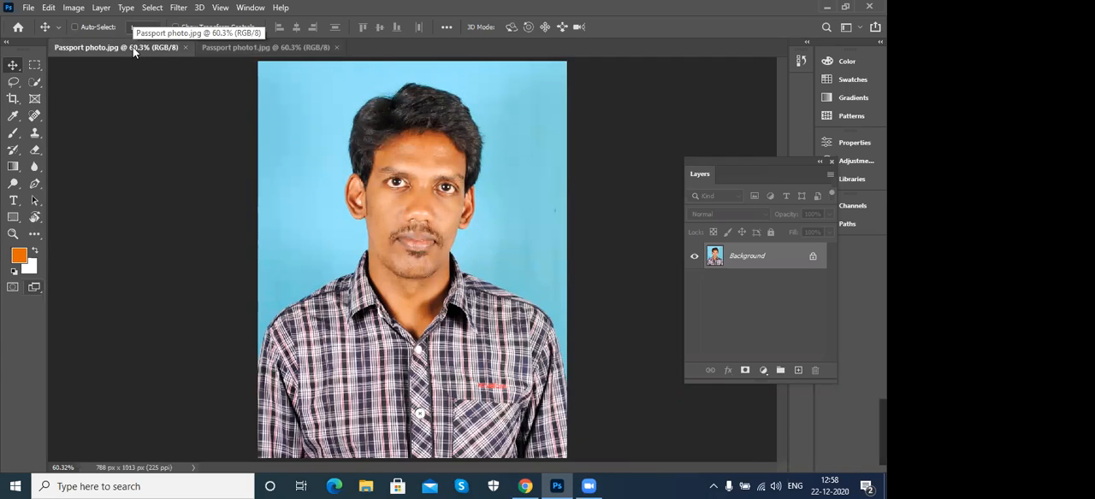
click(222, 49)
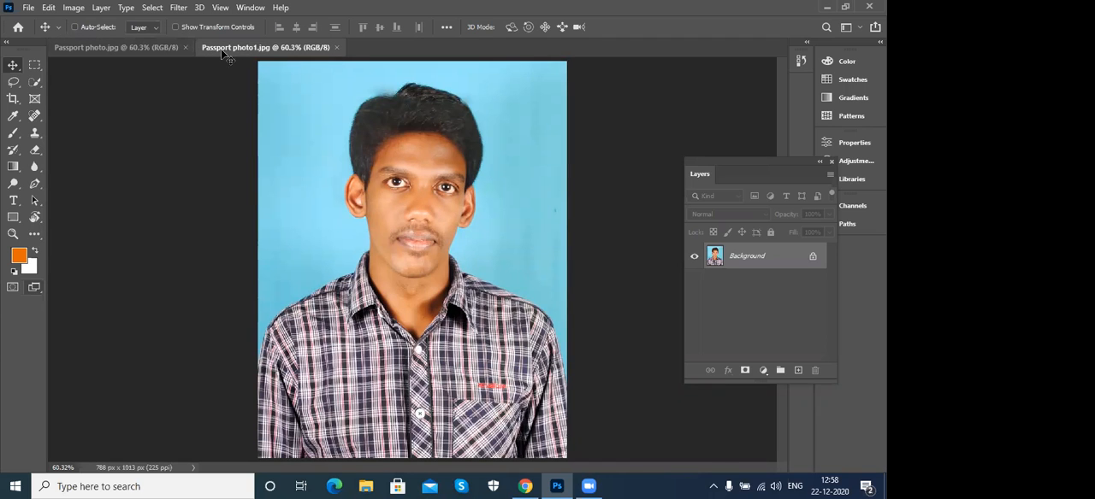
- Open the image Passport photo2 from the Desktop folder and fit it to the screen
key(ctrl+o)
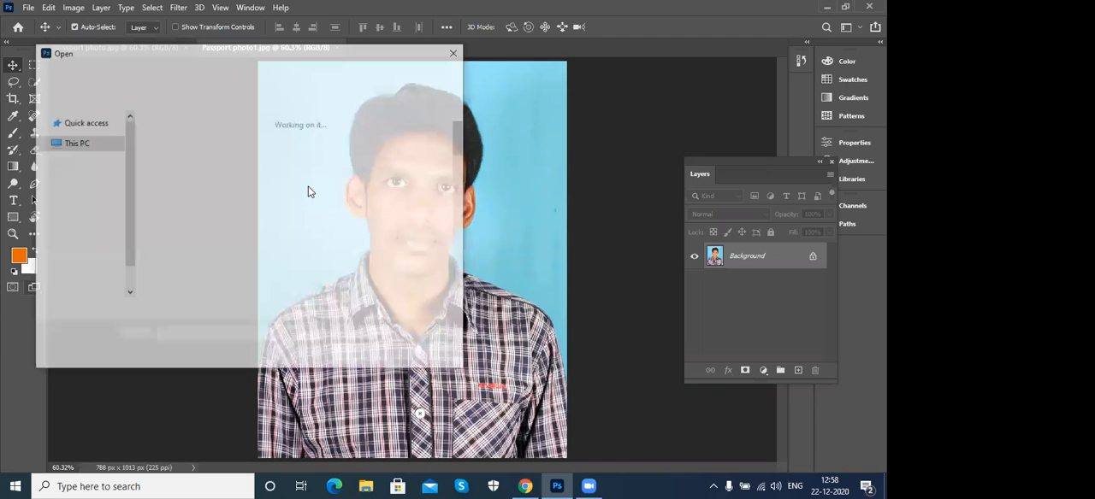
scroll(453, 231, down, 5)
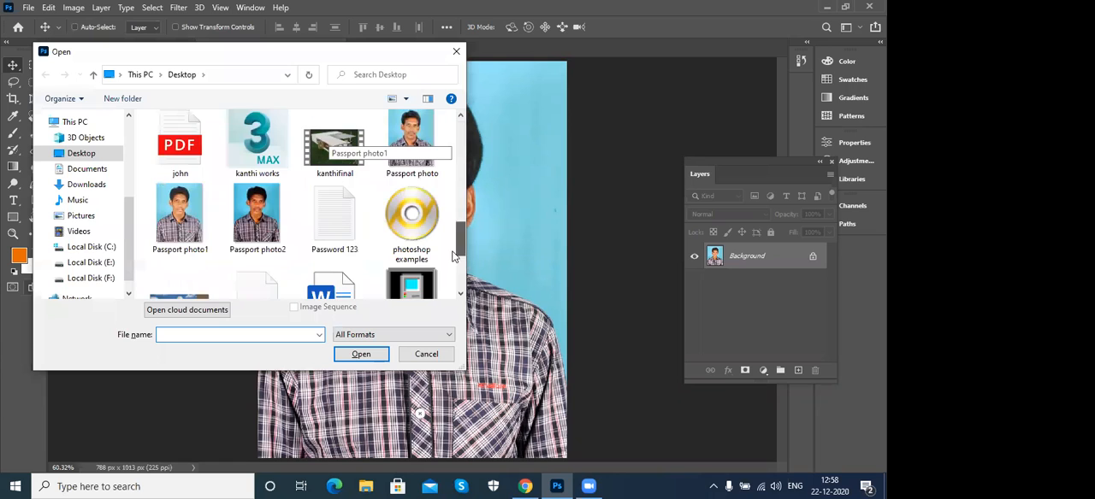
click(369, 354)
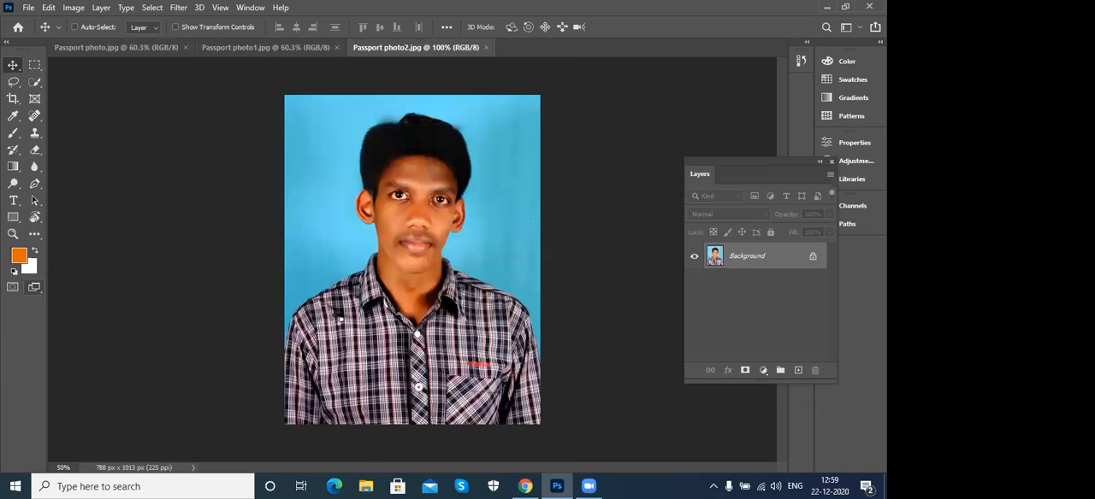
key(ctrl+0)
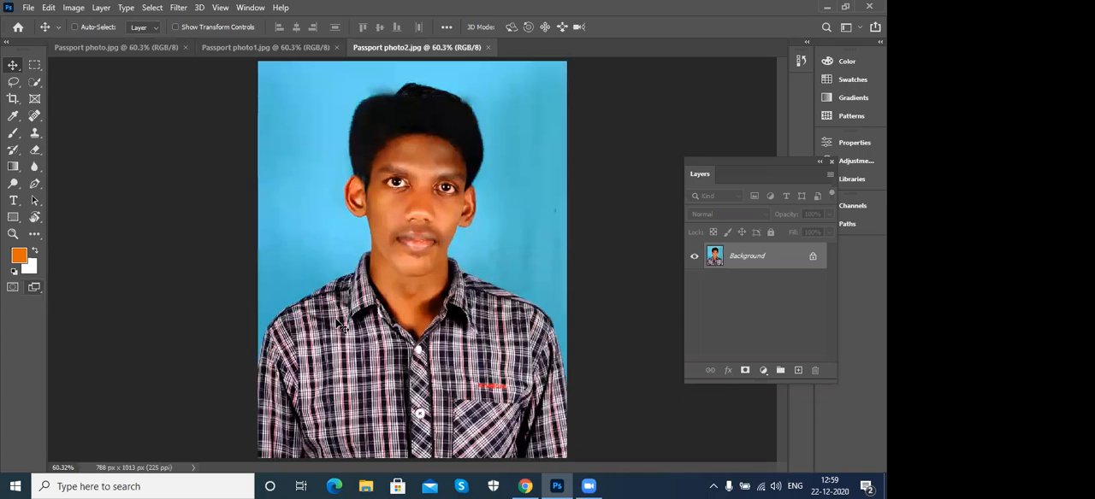
- Compare the three open passport photo versions, finishing on Passport photo1.jpg
click(269, 49)
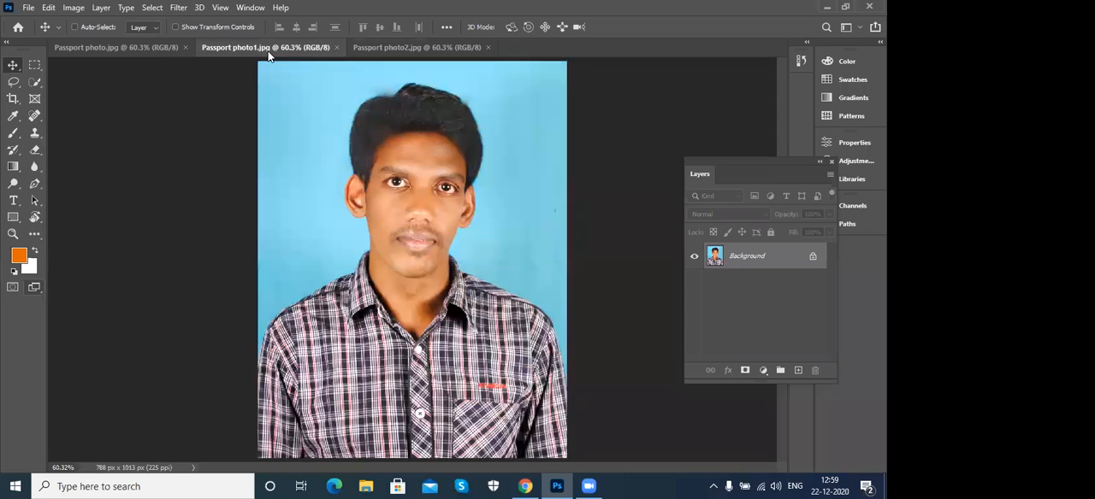
click(158, 48)
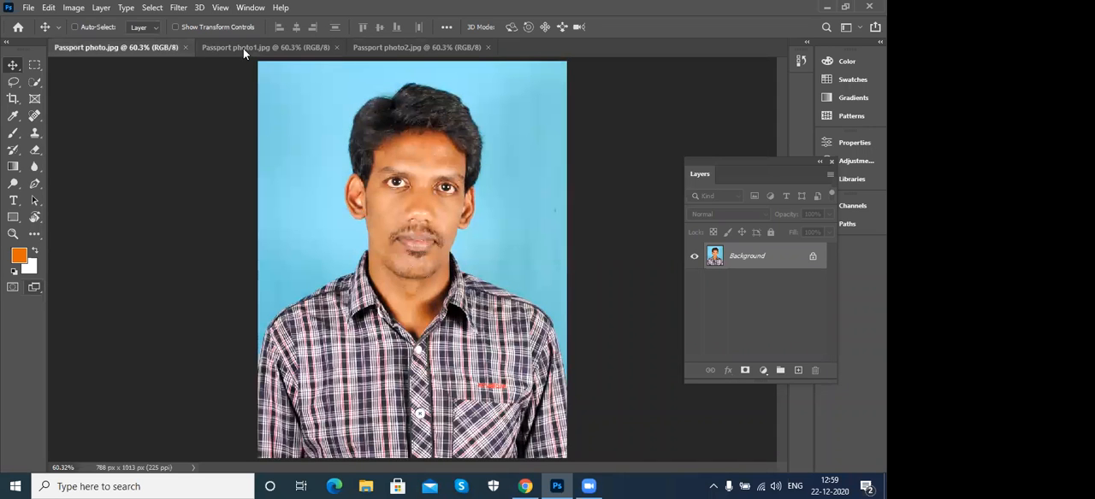
click(242, 48)
click(385, 48)
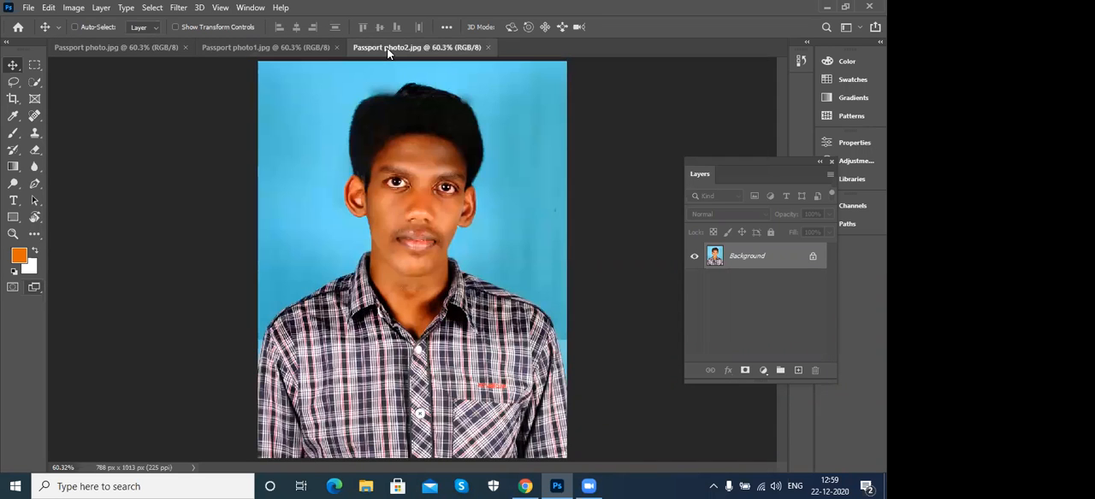
click(275, 48)
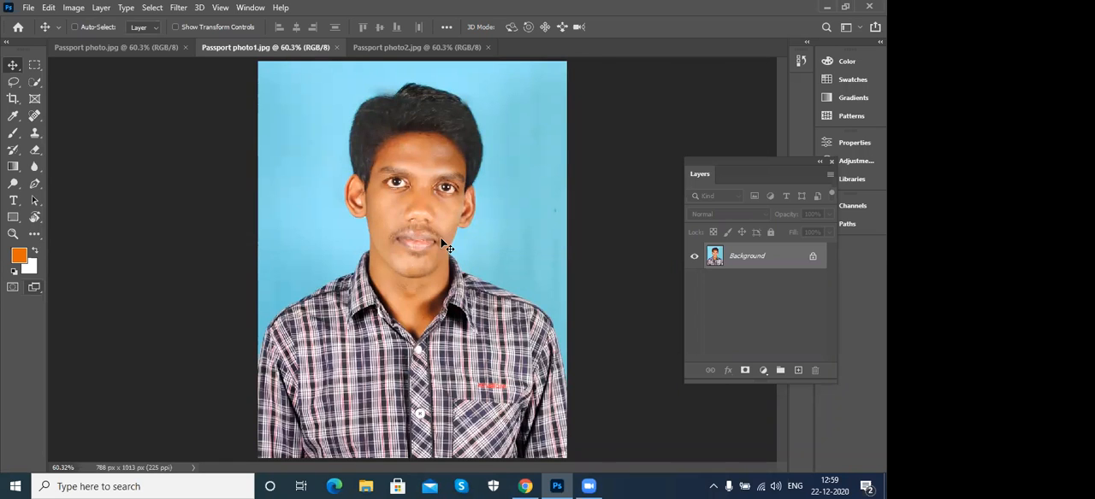
click(102, 8)
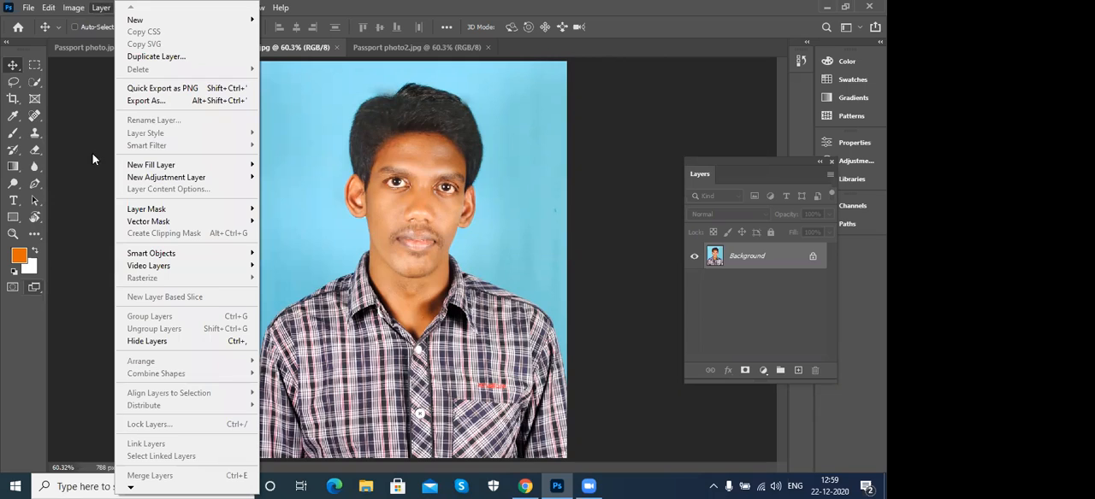
click(94, 159)
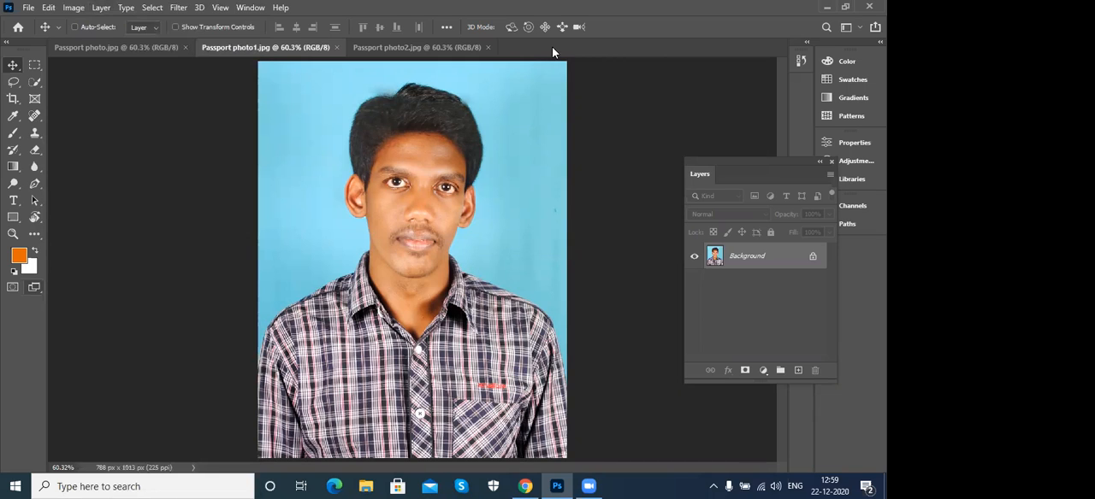